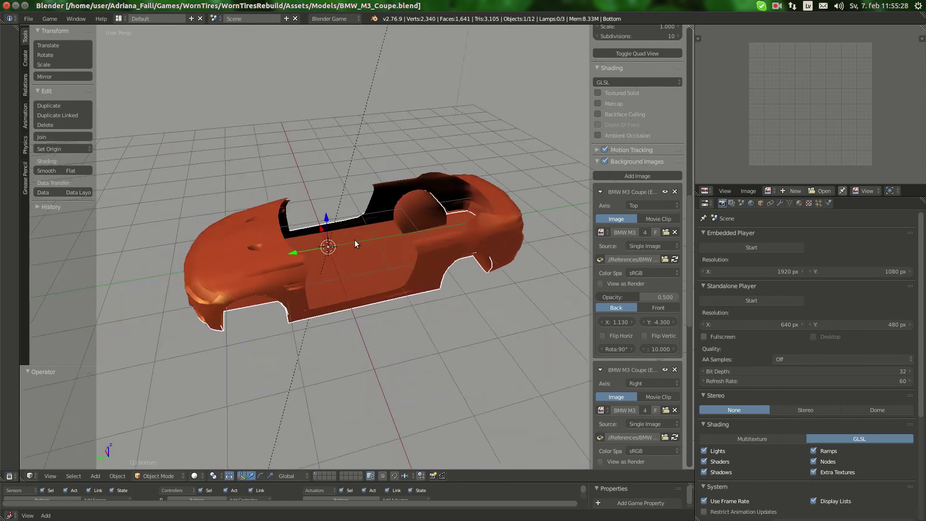
# Examine the car body's sides, open interior and underside from several angles.
pyautogui.scroll(5, 335, 253)
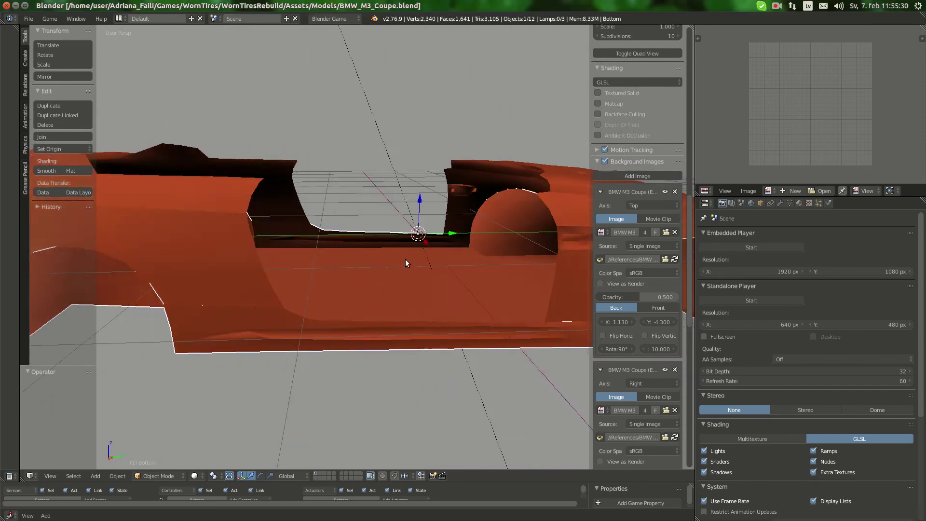
pyautogui.scroll(-4, 511, 256)
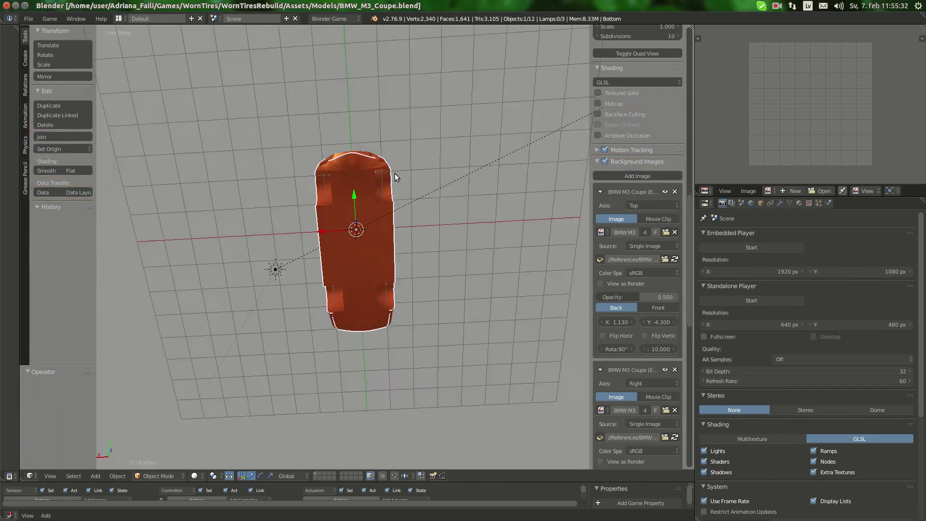
pyautogui.scroll(3, 479, 263)
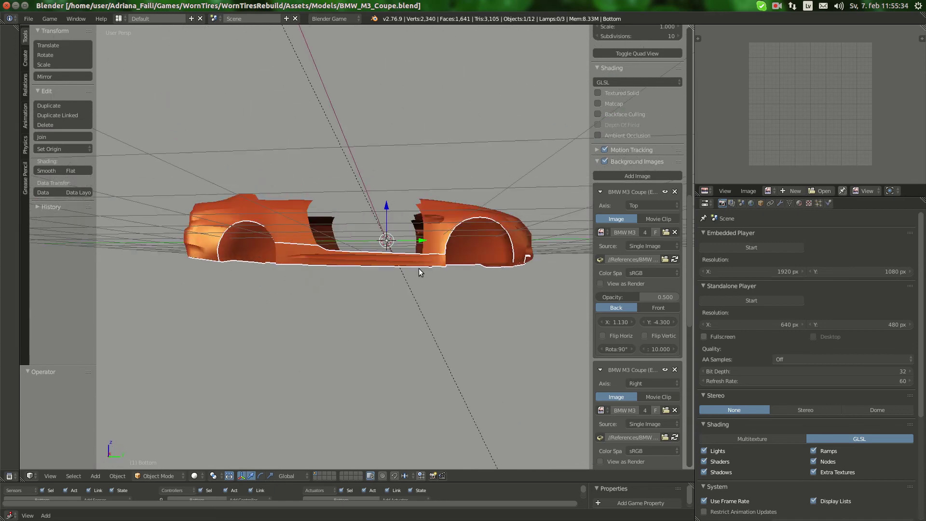
pyautogui.scroll(3, 419, 269)
pyautogui.scroll(-3, 394, 178)
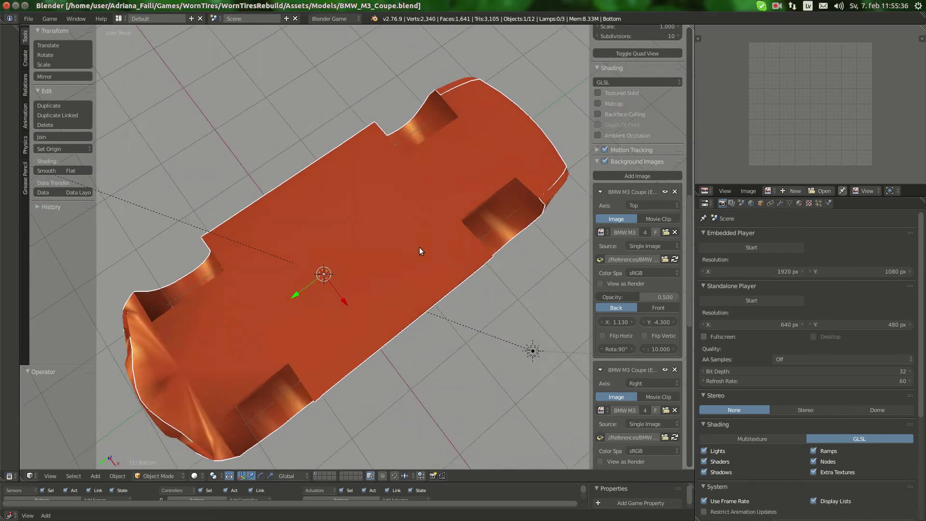
pyautogui.scroll(-2, 419, 247)
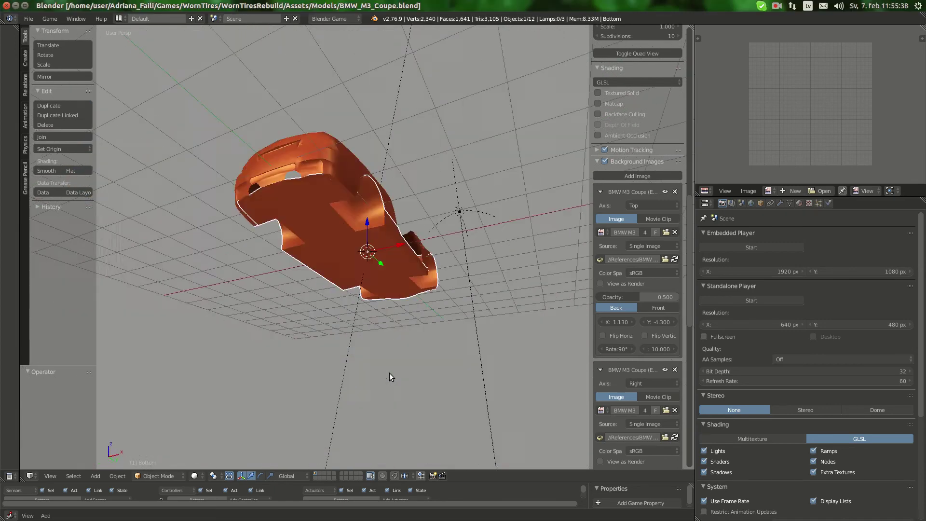
pyautogui.scroll(4, 405, 180)
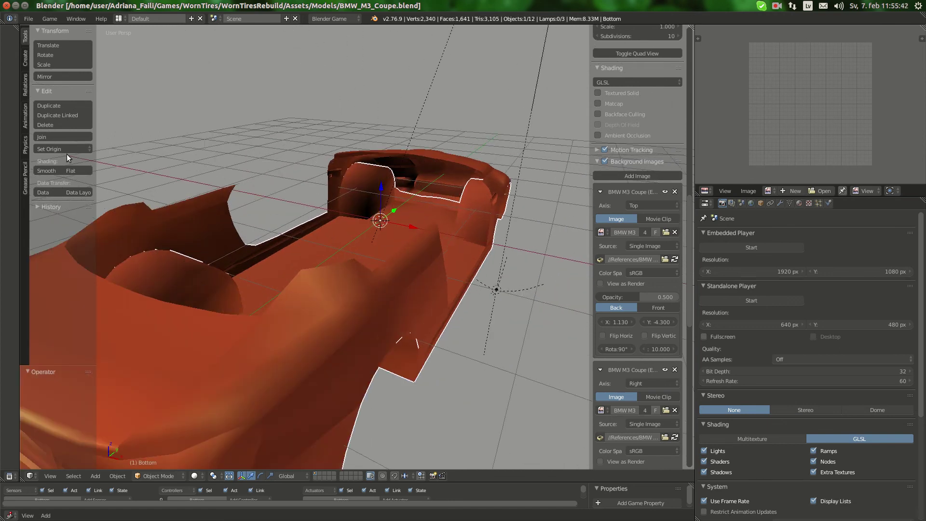
# Switch to Chromium and view the car underside and BMW M3 E92 engine reference images.
pyautogui.click(13, 234)
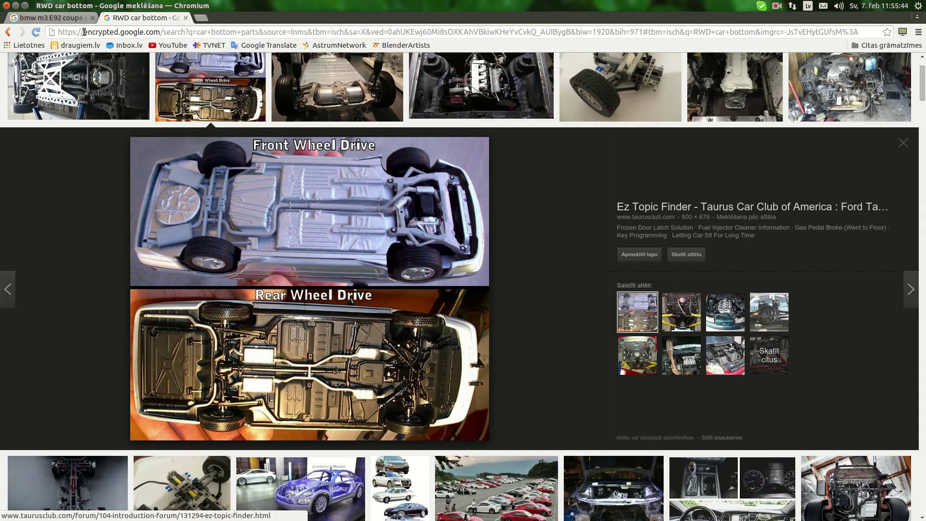
pyautogui.click(51, 18)
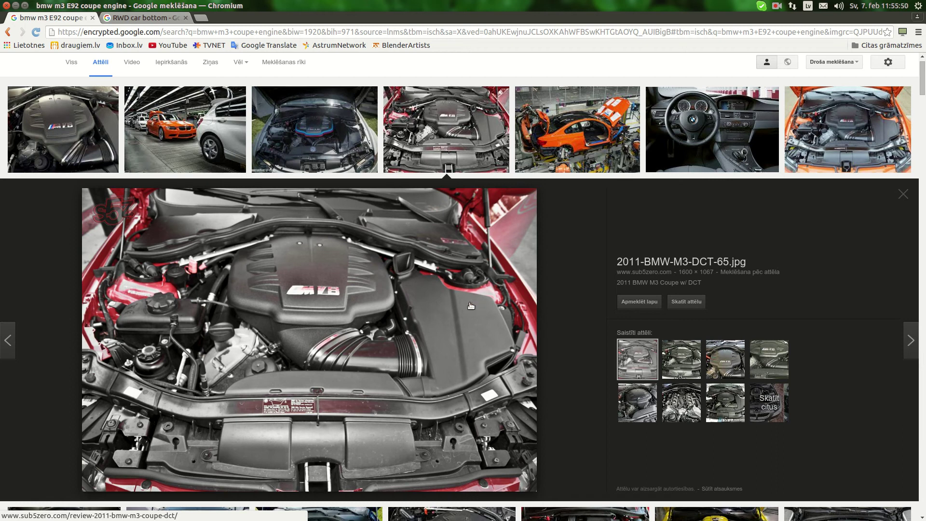
# Switch to Blender and examine the car's flat underside and wheel wells.
pyautogui.moveTo(2, 299)
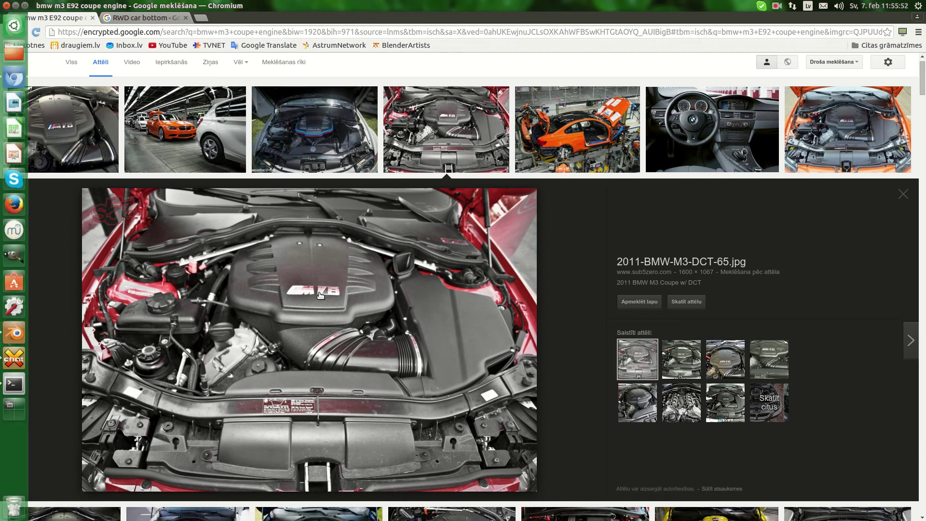
pyautogui.click(15, 333)
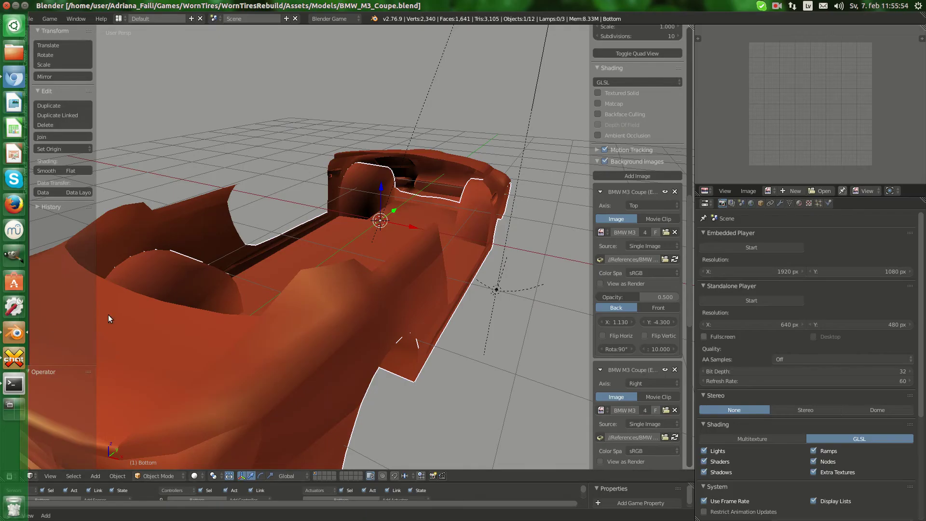
pyautogui.moveTo(386, 207); pyautogui.dragTo(472, 245, button='middle')
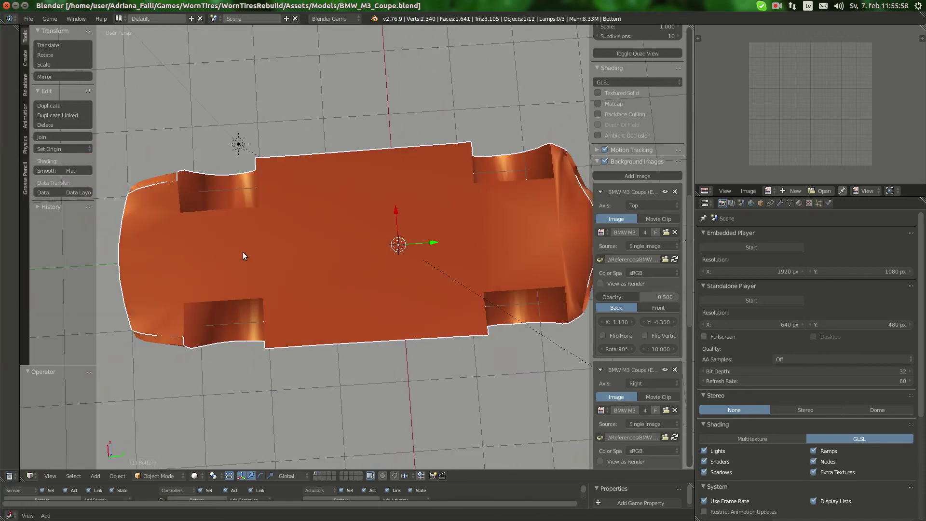
pyautogui.moveTo(213, 247); pyautogui.dragTo(354, 328, button='middle')
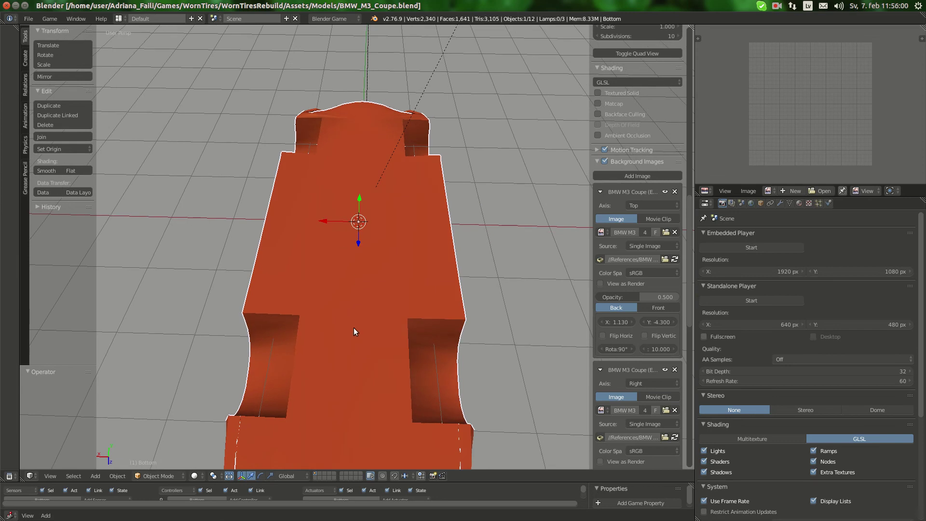
pyautogui.moveTo(310, 369); pyautogui.dragTo(384, 170, button='middle')
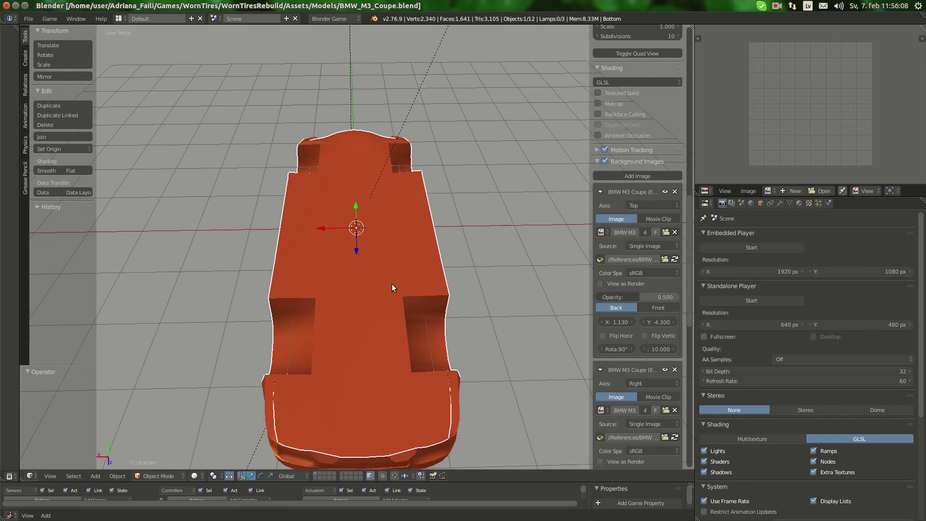
# Switch to Chromium and study the front and rear wheel drive underside reference.
pyautogui.moveTo(0, 90)
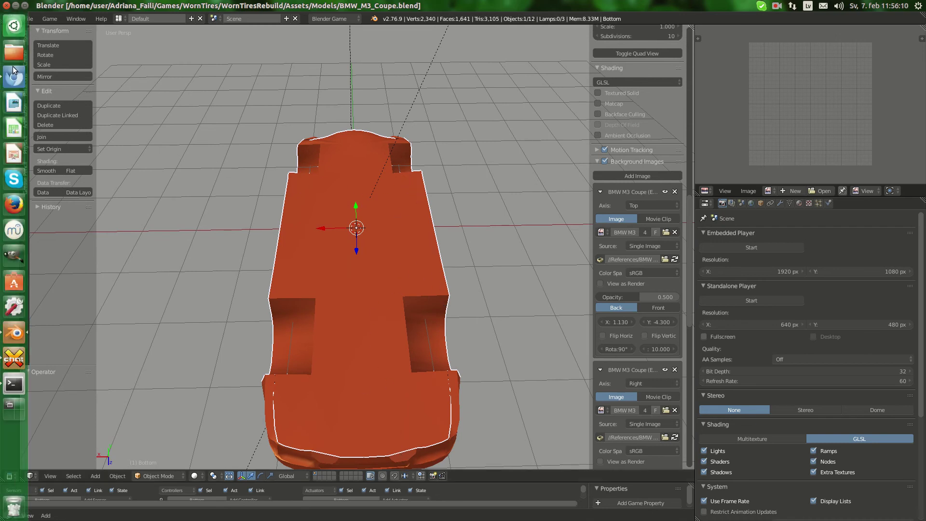
pyautogui.click(13, 67)
pyautogui.click(142, 17)
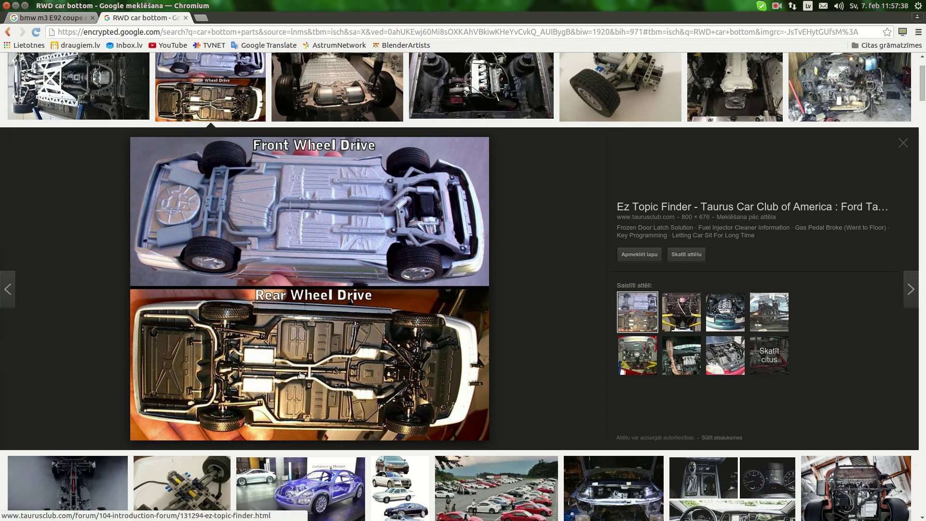
# Switch to Blender and inspect the car's underside in a straight bottom view.
pyautogui.moveTo(14, 338)
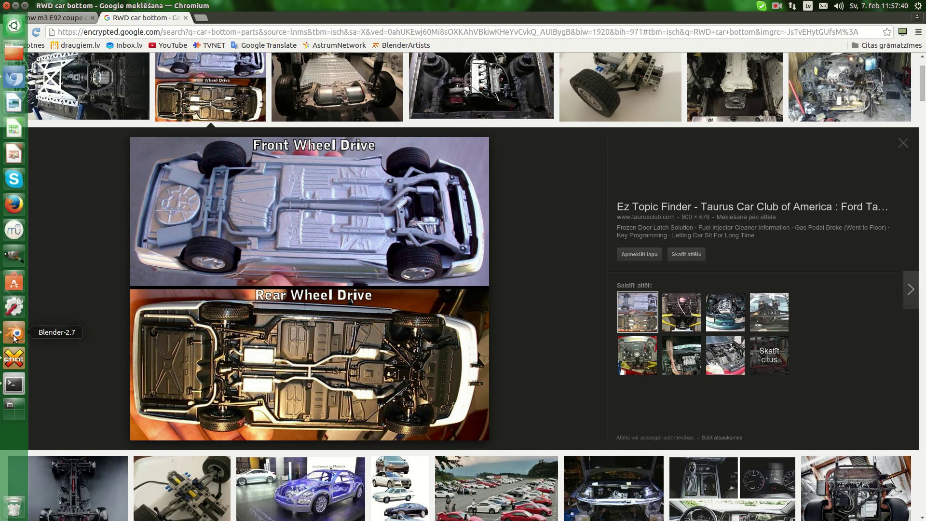
pyautogui.click(15, 331)
pyautogui.scroll(-3, 413, 246)
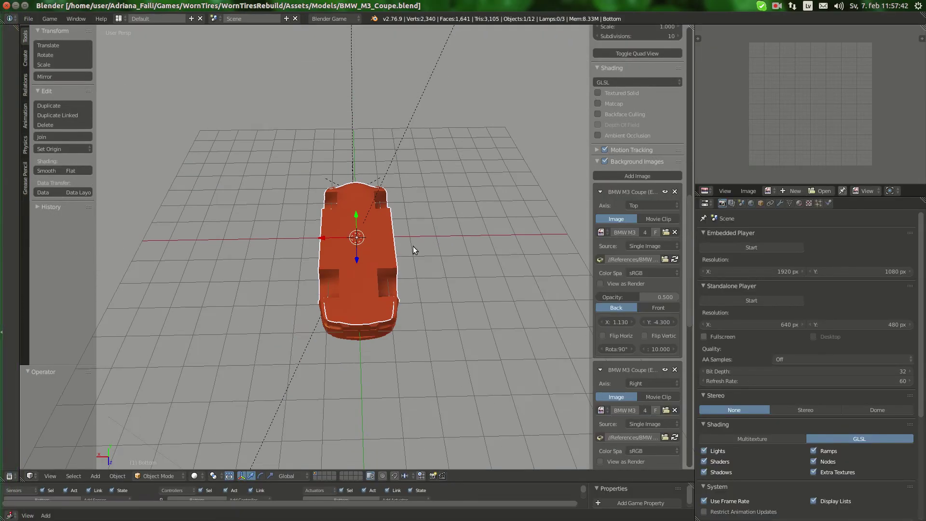
pyautogui.moveTo(413, 246)
pyautogui.mouseDown(button='middle')
pyautogui.moveTo(354, 213)
pyautogui.moveTo(466, 267)
pyautogui.moveTo(420, 253)
pyautogui.mouseUp(button='middle')
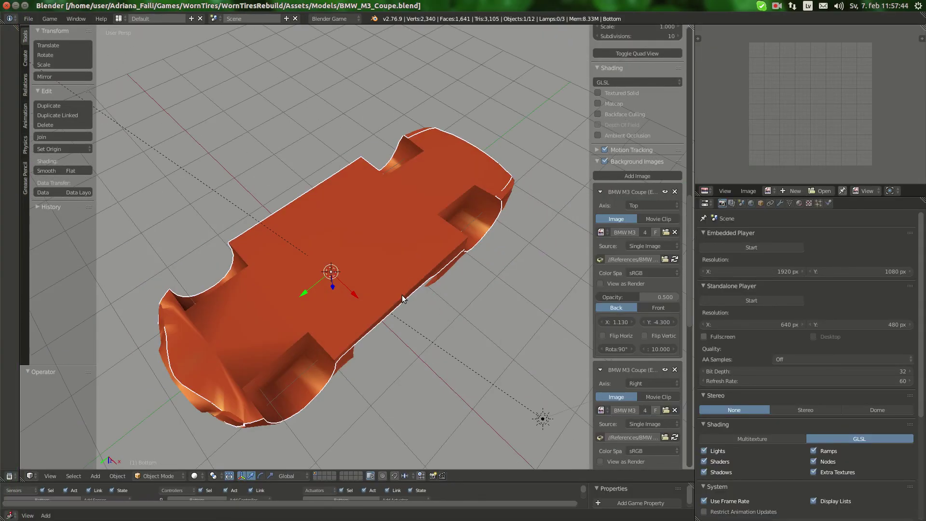
pyautogui.moveTo(401, 294); pyautogui.dragTo(284, 287, button='middle')
pyautogui.scroll(-2, 284, 286)
pyautogui.press('ctrl+KP_7')
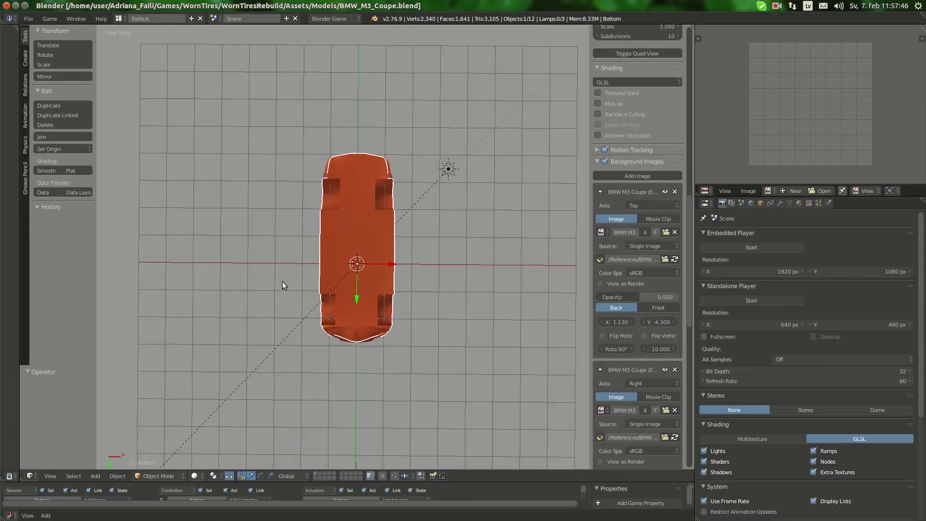
pyautogui.scroll(5, 398, 287)
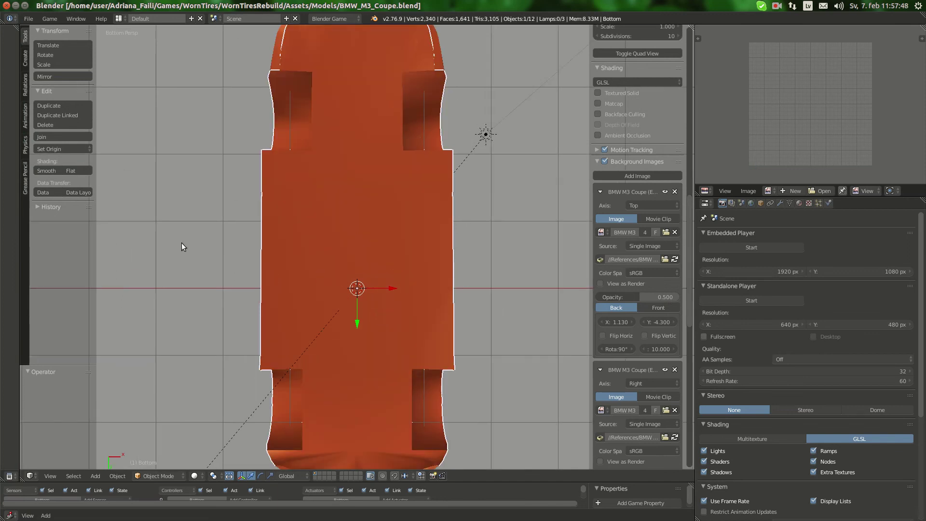
# Switch to Chromium and compare the rear wheel drive underside reference with the BMW M3 engine bay photo.
pyautogui.click(7, 82)
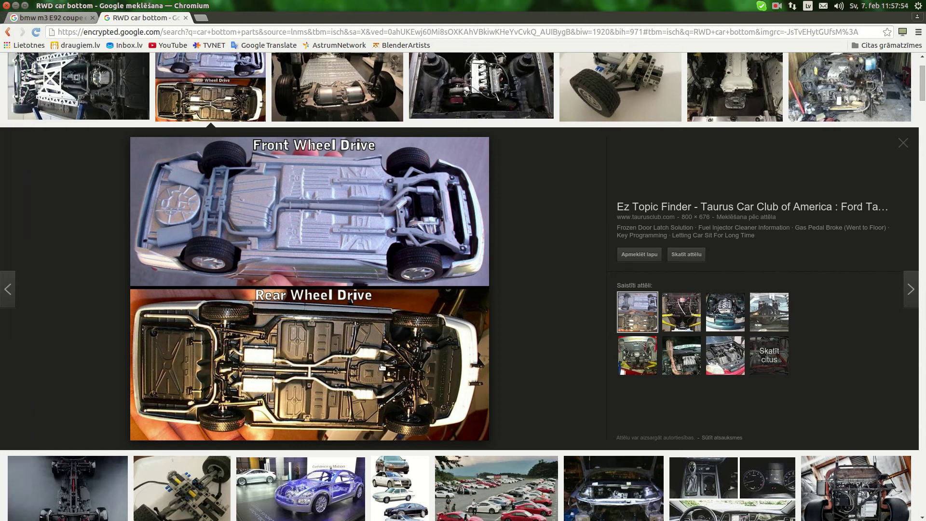
pyautogui.click(53, 17)
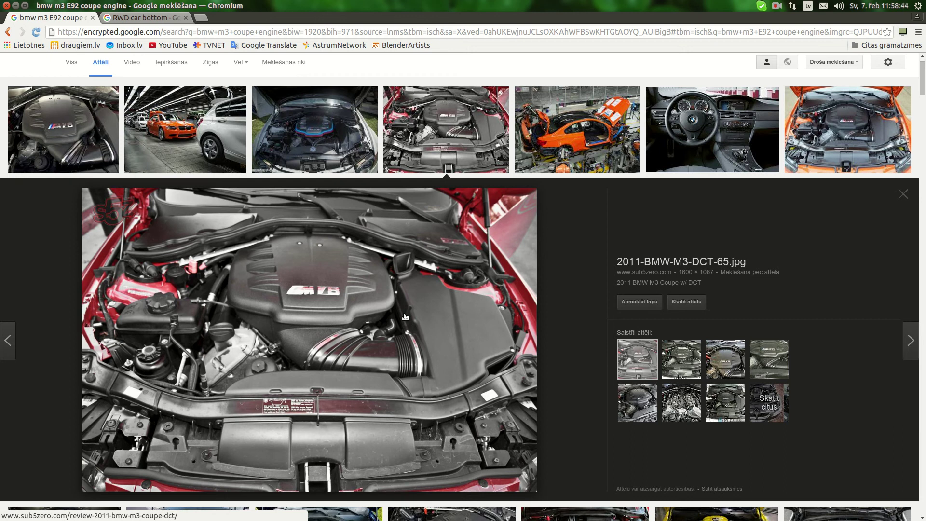
pyautogui.click(149, 19)
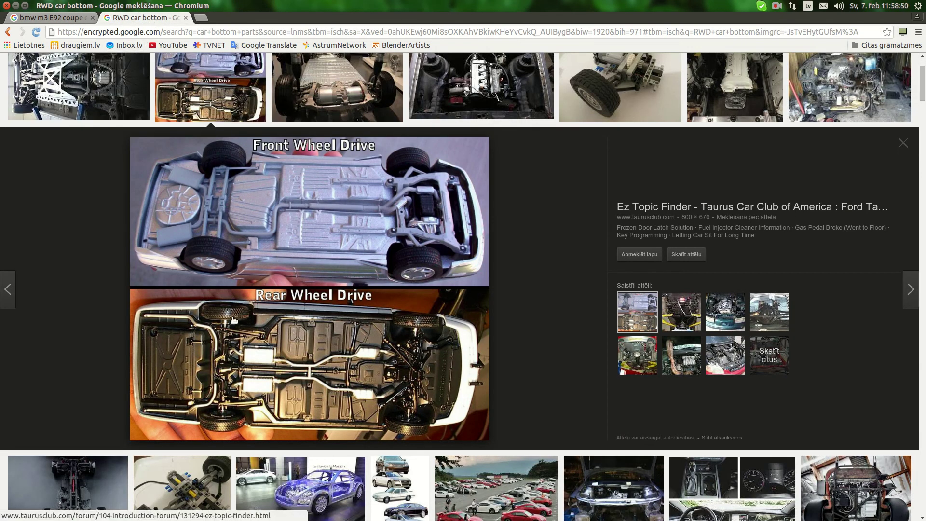
# Switch to Blender and inspect the car's underside and open interior floor.
pyautogui.moveTo(2, 292)
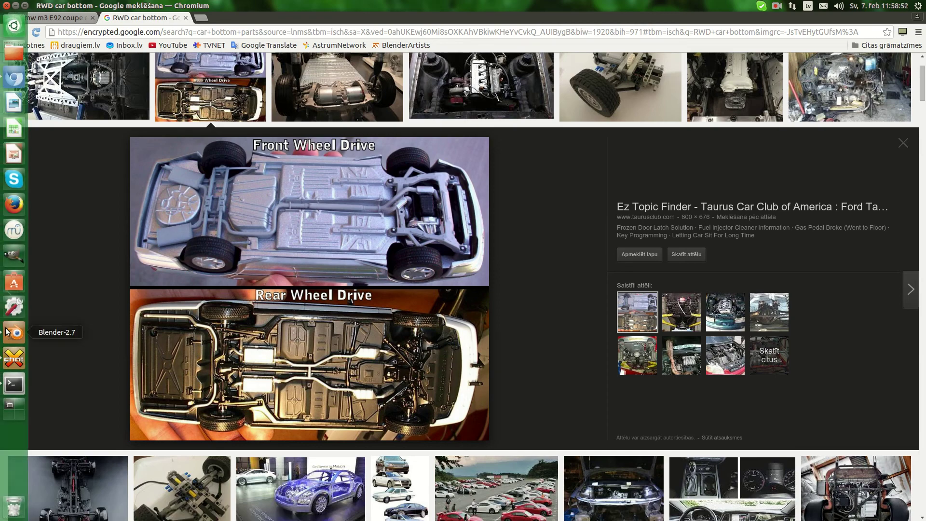
pyautogui.click(13, 332)
pyautogui.scroll(-3, 374, 247)
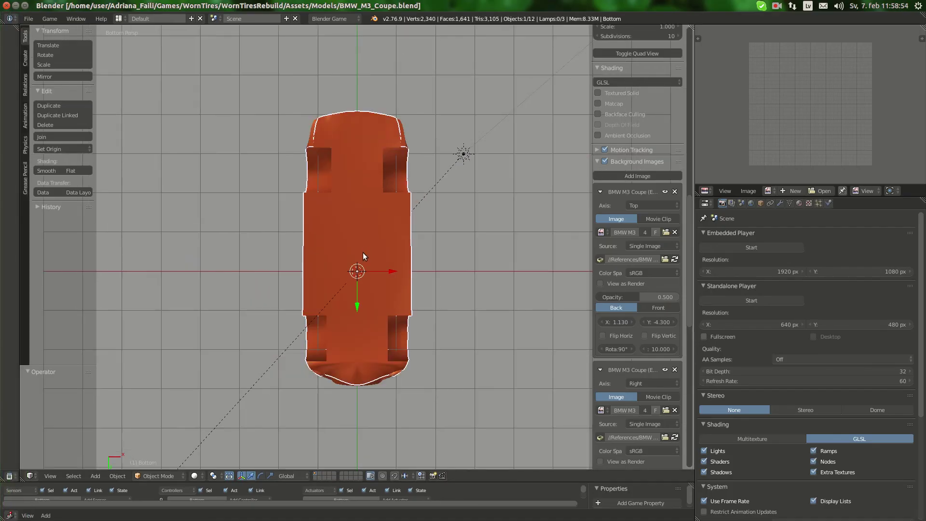
pyautogui.scroll(4, 363, 253)
pyautogui.press('Tab')
pyautogui.press('Tab')
pyautogui.moveTo(362, 253); pyautogui.dragTo(425, 352, button='middle')
pyautogui.moveTo(348, 307); pyautogui.dragTo(341, 255, button='middle')
pyautogui.press('Tab')
pyautogui.press('Tab')
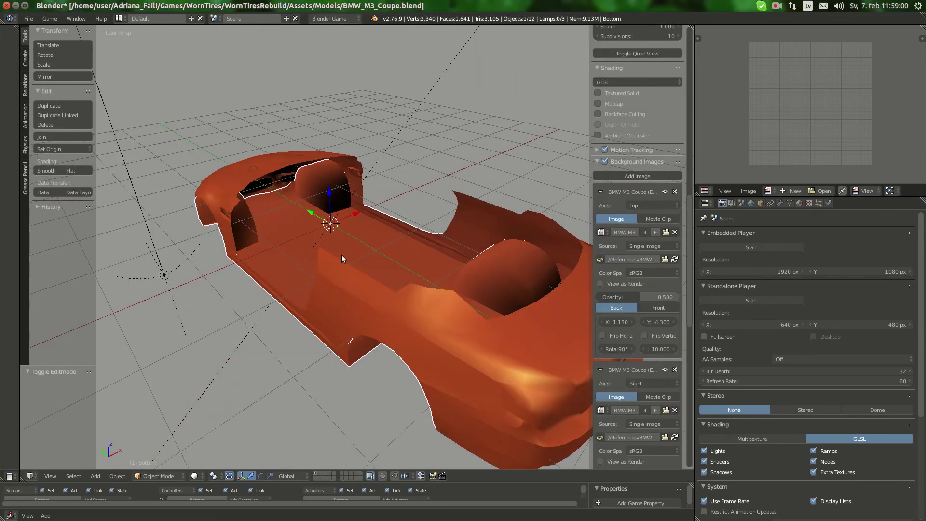
# Add a plane mesh with a radius of 1 at the centre of the car.
pyautogui.hotkey('shift', 'a')
pyautogui.moveTo(332, 256)
pyautogui.click(374, 257)
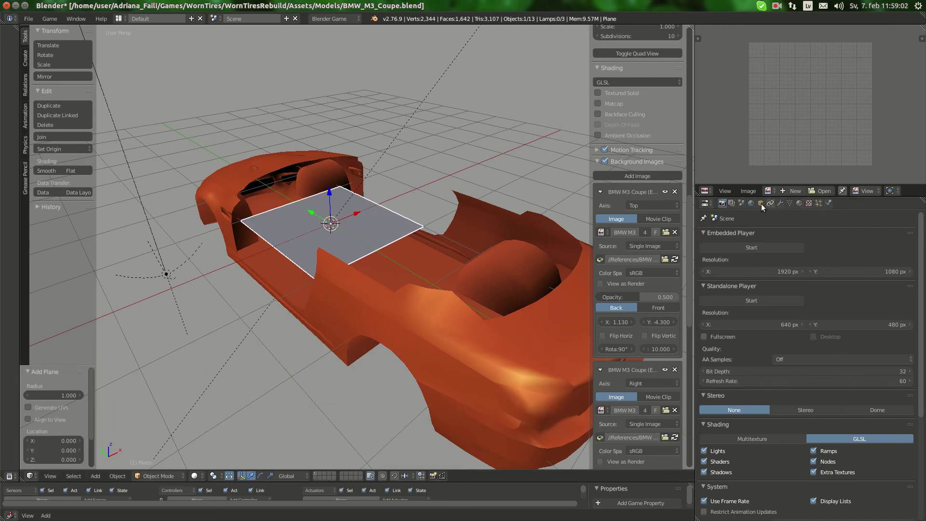
# Move the plane's geometry 1 unit along the X axis in Edit Mode, keeping its origin on the car's centre line.
pyautogui.press('Tab')
pyautogui.moveTo(369, 227); pyautogui.dragTo(359, 279, button='middle')
pyautogui.press('g')
pyautogui.press('x')
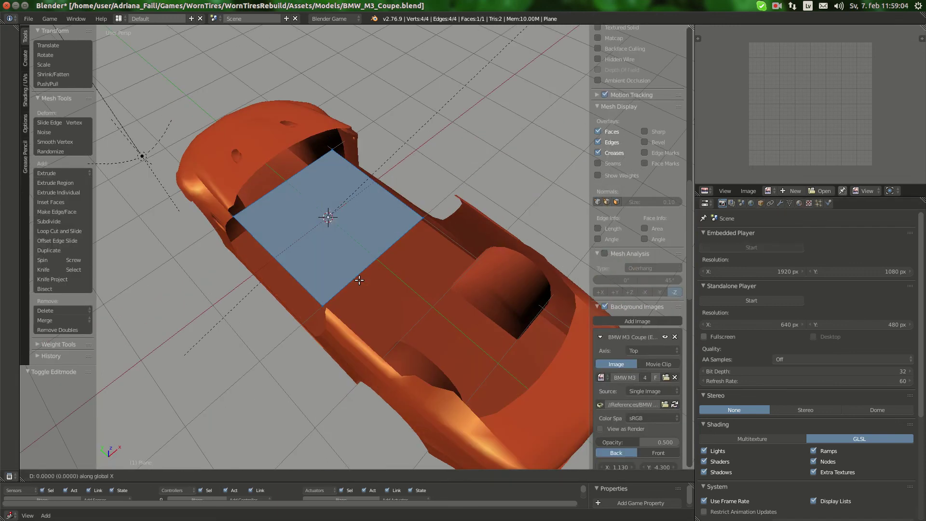
pyautogui.press('1')
pyautogui.press('Return')
pyautogui.press('Tab')
# Rename the plane object PerformanceParts.
pyautogui.click(761, 203)
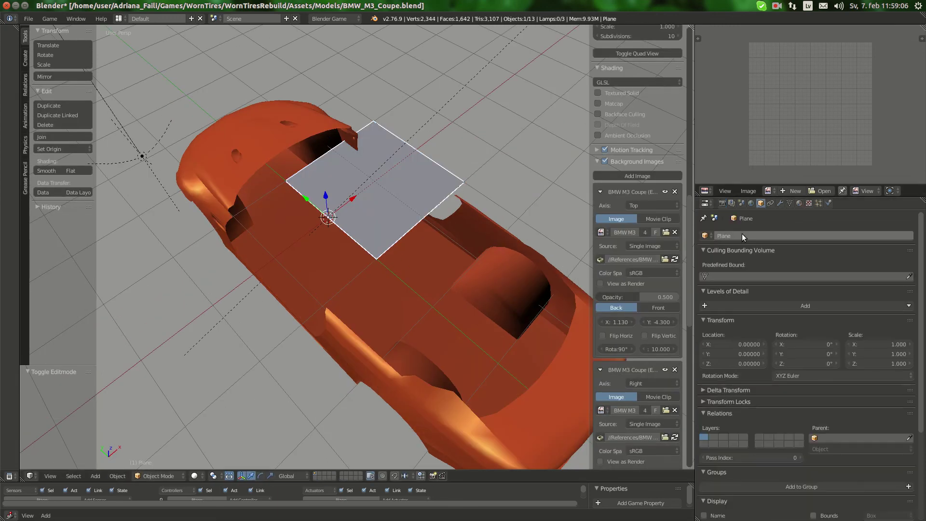
pyautogui.click(742, 234)
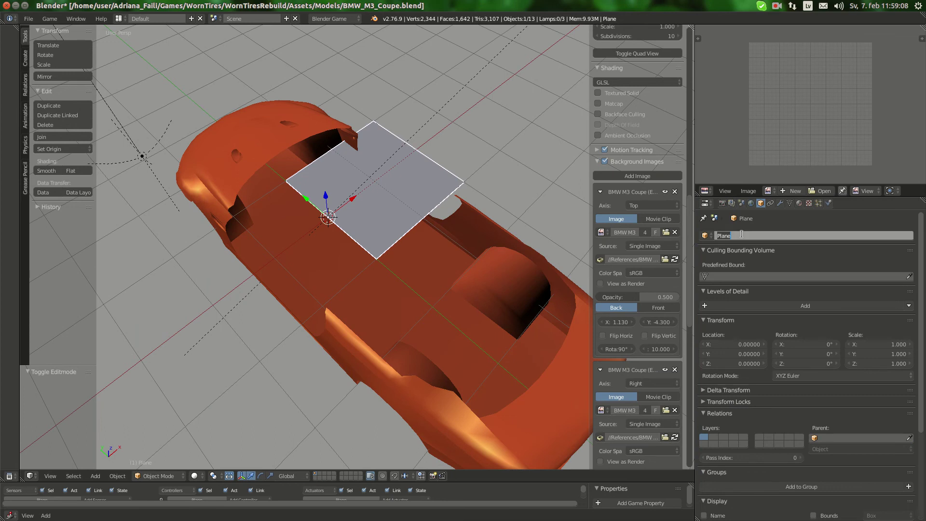
pyautogui.write('PerformanceParts')
pyautogui.press('Return')
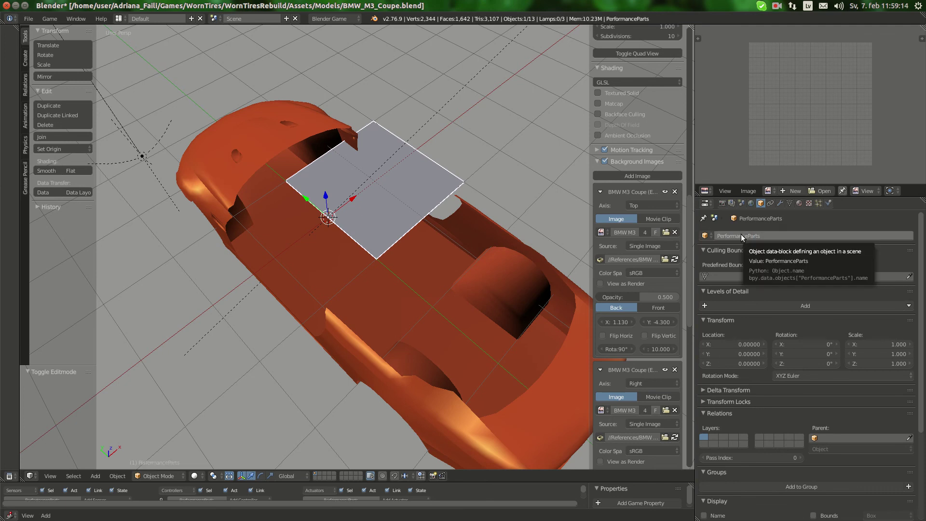
# Add a Mirror modifier on the X axis with Clipping enabled to PerformanceParts and apply it to the edit cage display.
pyautogui.click(789, 203)
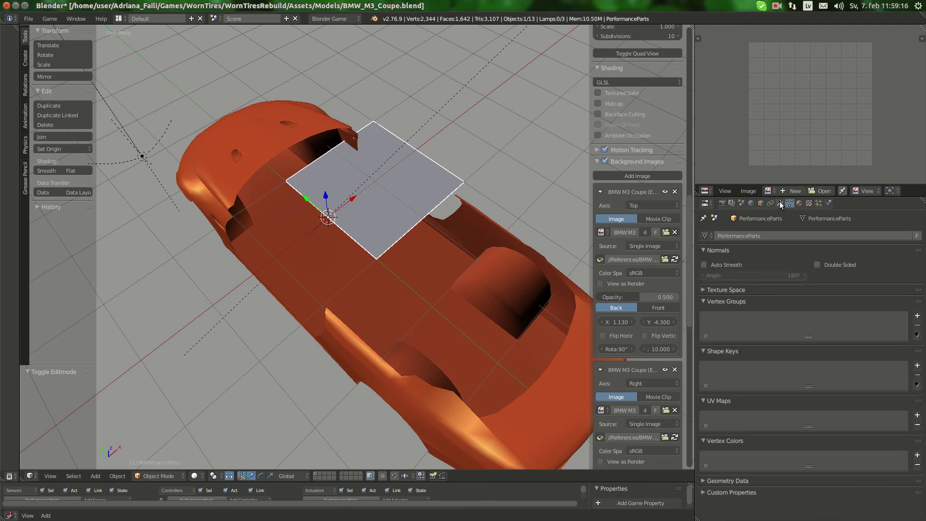
pyautogui.click(779, 203)
pyautogui.click(777, 235)
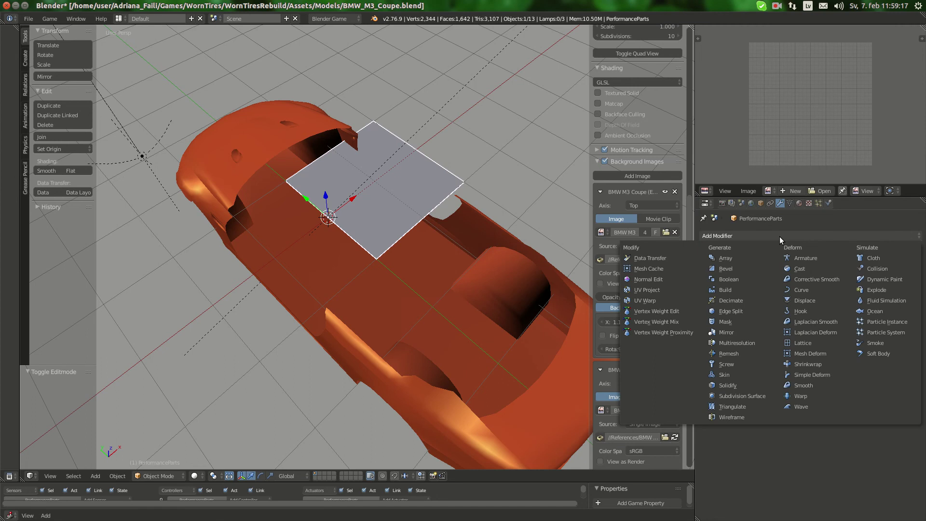
pyautogui.click(753, 334)
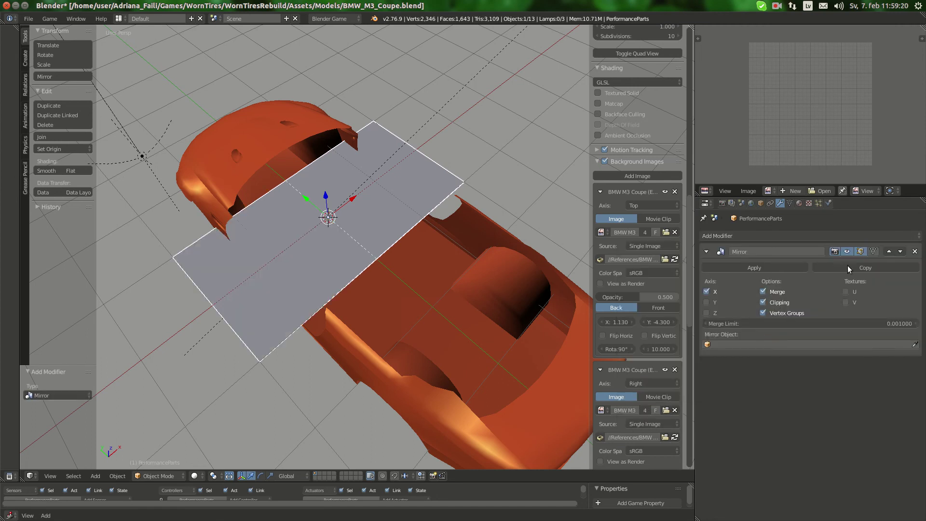
pyautogui.click(873, 252)
pyautogui.click(721, 203)
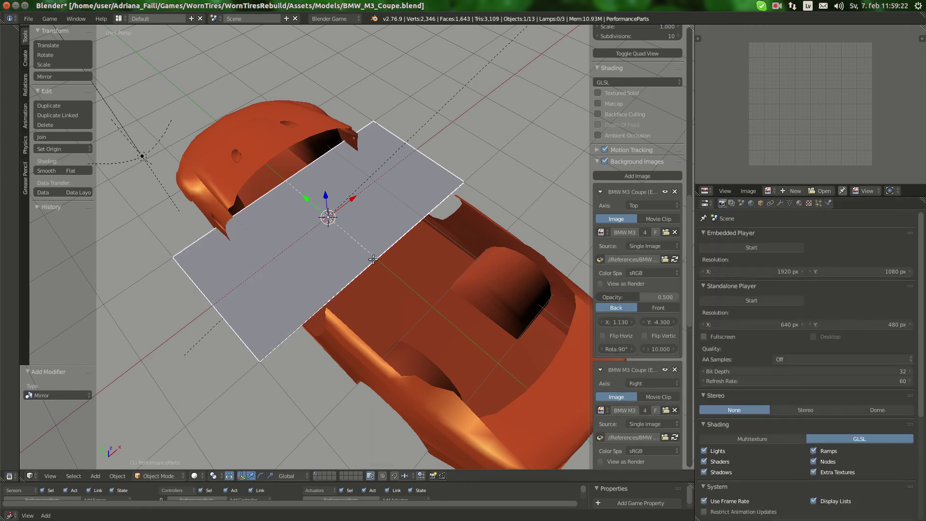
# Rotate the PerformanceParts plane's geometry -180° about the global X axis in Edit Mode and return to Object Mode.
pyautogui.press('Tab')
pyautogui.press('r')
pyautogui.press('x')
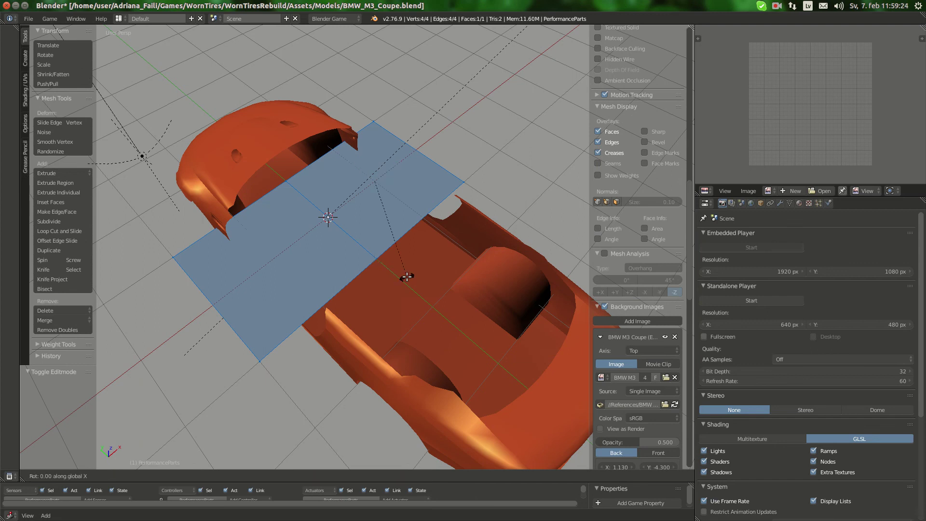
pyautogui.press('Escape')
pyautogui.press('Tab')
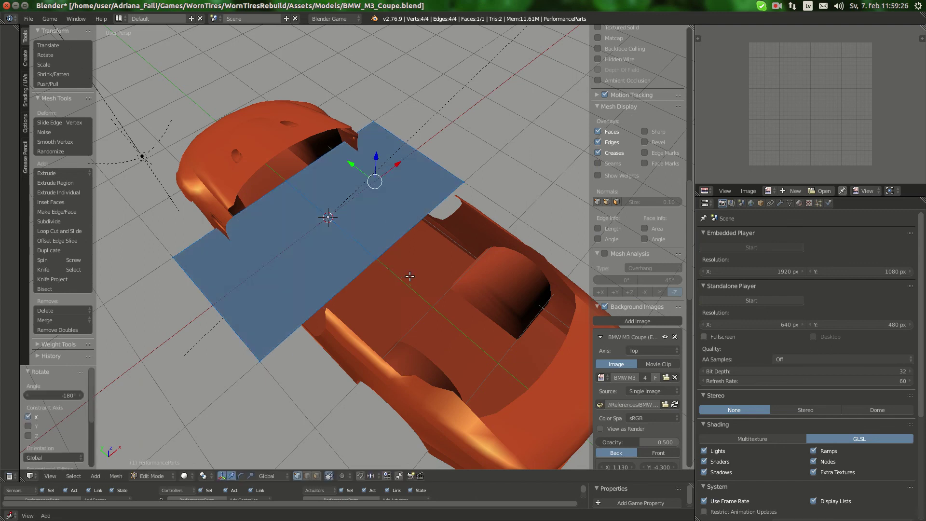
# Assign the existing Paint material to the PerformanceParts plane and return the properties to the render settings.
pyautogui.click(799, 203)
pyautogui.click(704, 267)
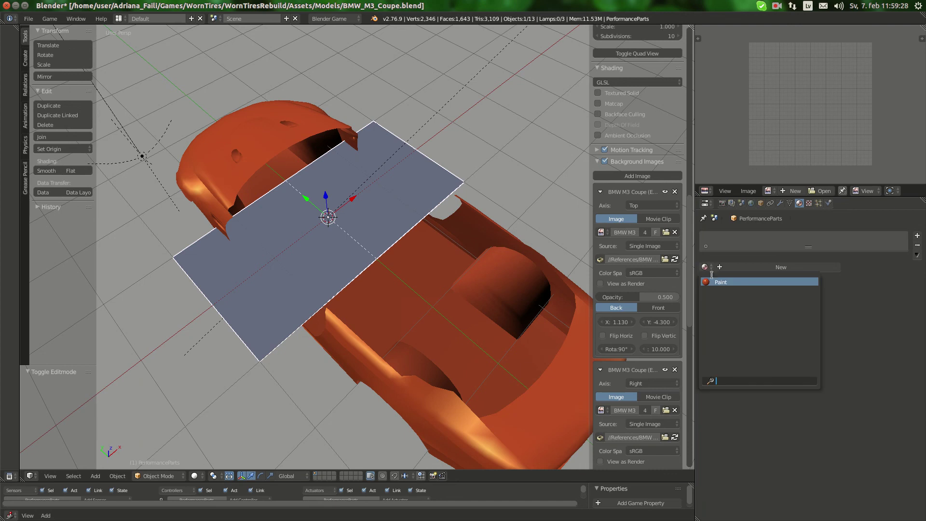
pyautogui.click(723, 278)
pyautogui.click(722, 203)
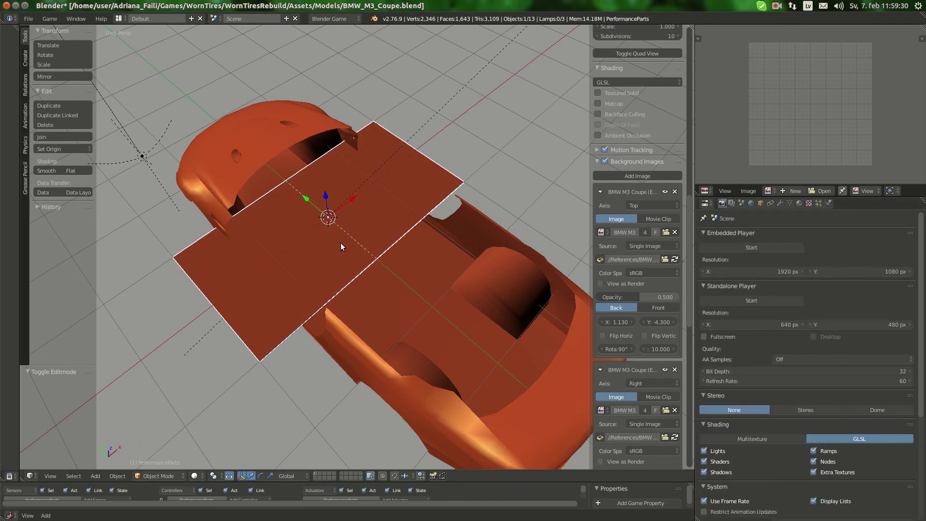
# Move the plane's geometry about -0.893 along Z in Edit Mode to place it below the car.
pyautogui.moveTo(340, 242); pyautogui.dragTo(363, 246, button='middle')
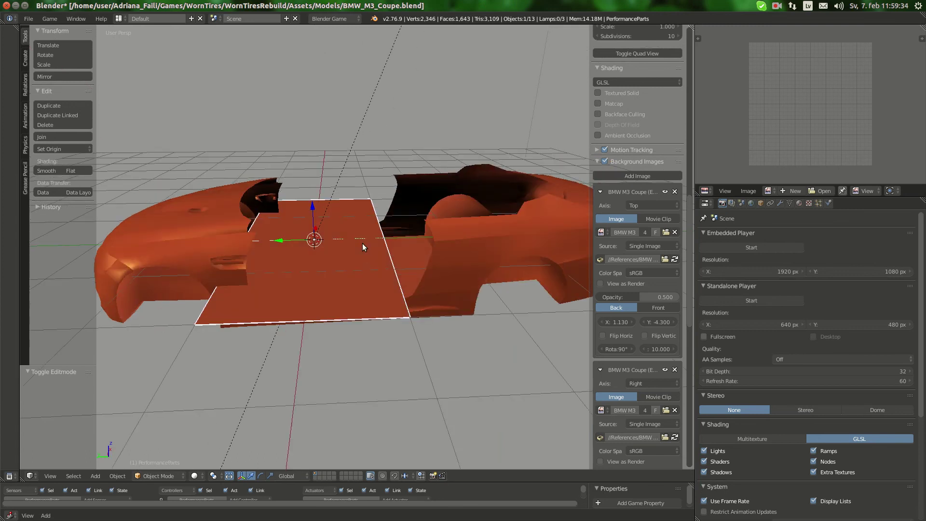
pyautogui.press('Tab')
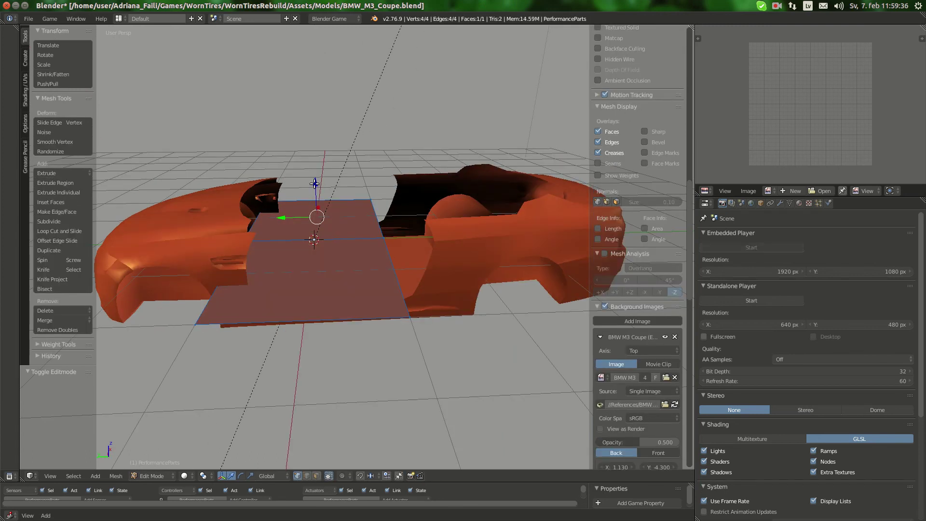
pyautogui.press('g')
pyautogui.press('z')
pyautogui.click(325, 232)
pyautogui.press('ctrl+KP_7')
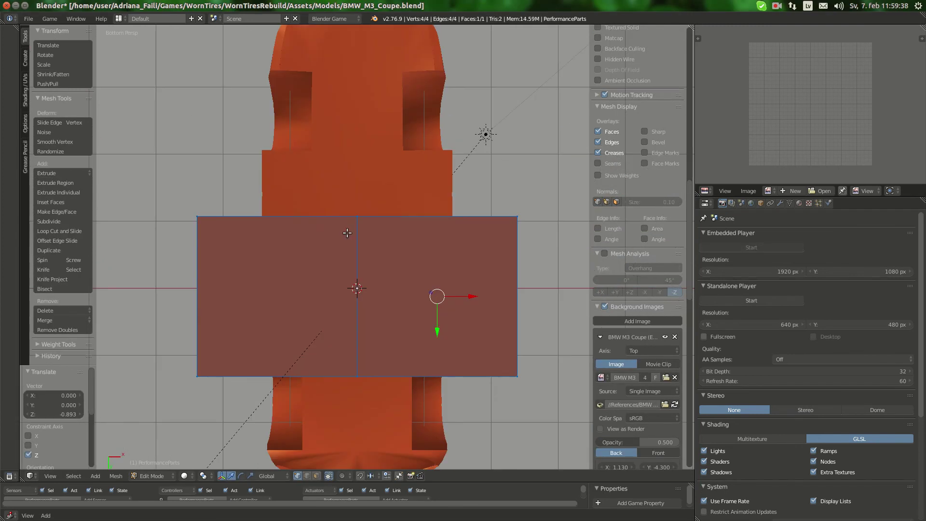
pyautogui.press('KP_5')
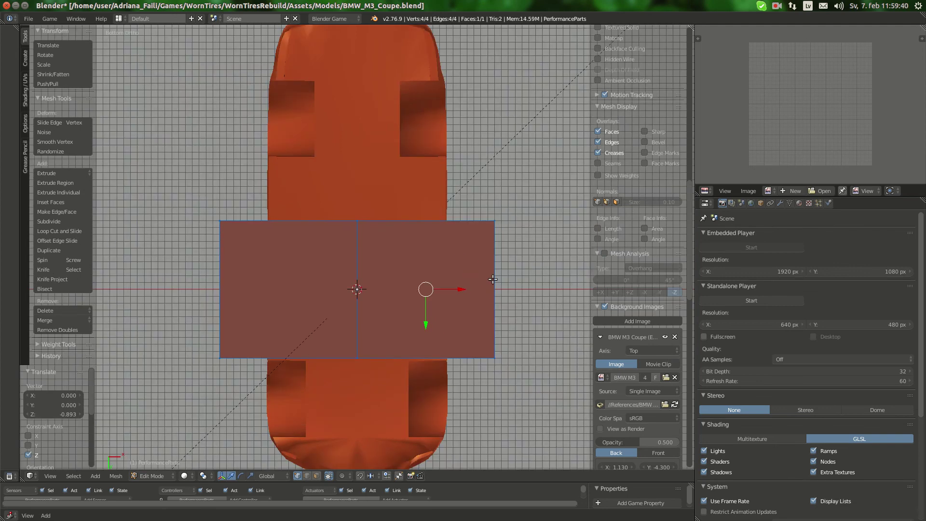
pyautogui.press('s')
pyautogui.press('x')
pyautogui.rightClick(413, 280)
pyautogui.press('Tab')
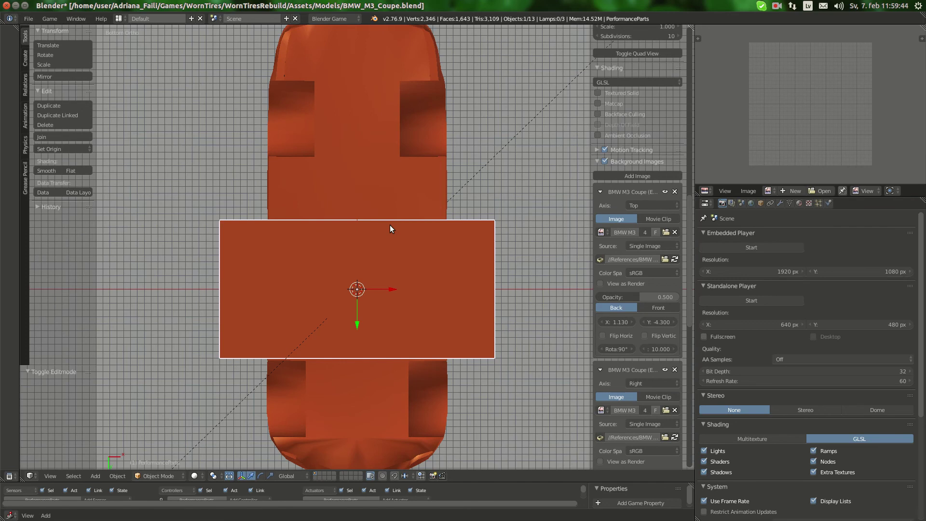
# Select the car's upper body parts, including the front left wing, and move them to layer 2, keeping the underside and the plane.
pyautogui.moveTo(390, 225); pyautogui.dragTo(297, 270, button='middle')
pyautogui.rightClick(380, 261)
pyautogui.keyDown('shift'); pyautogui.rightClick(459, 247); pyautogui.keyUp('shift')
pyautogui.keyDown('shift'); pyautogui.rightClick(298, 270); pyautogui.keyUp('shift')
pyautogui.keyDown('shift'); pyautogui.rightClick(484, 233); pyautogui.keyUp('shift')
pyautogui.moveTo(508, 244); pyautogui.dragTo(357, 240, button='middle')
pyautogui.keyDown('shift'); pyautogui.rightClick(299, 271); pyautogui.keyUp('shift')
pyautogui.keyDown('shift'); pyautogui.rightClick(499, 220); pyautogui.keyUp('shift')
pyautogui.keyDown('shift'); pyautogui.rightClick(444, 248); pyautogui.keyUp('shift')
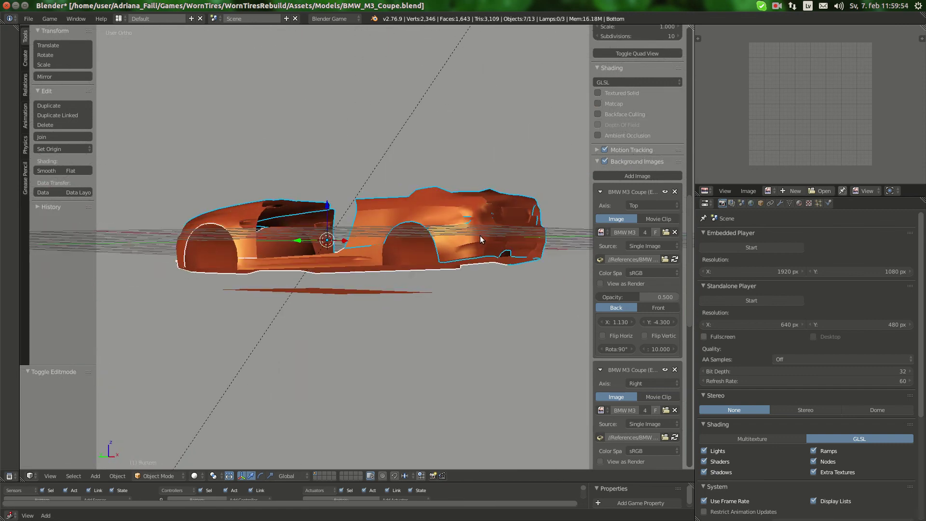
pyautogui.moveTo(444, 249); pyautogui.dragTo(458, 245, button='middle')
pyautogui.keyDown('shift'); pyautogui.rightClick(506, 258); pyautogui.keyUp('shift')
pyautogui.keyDown('shift'); pyautogui.rightClick(506, 258); pyautogui.keyUp('shift')
pyautogui.keyDown('shift'); pyautogui.rightClick(508, 260); pyautogui.keyUp('shift')
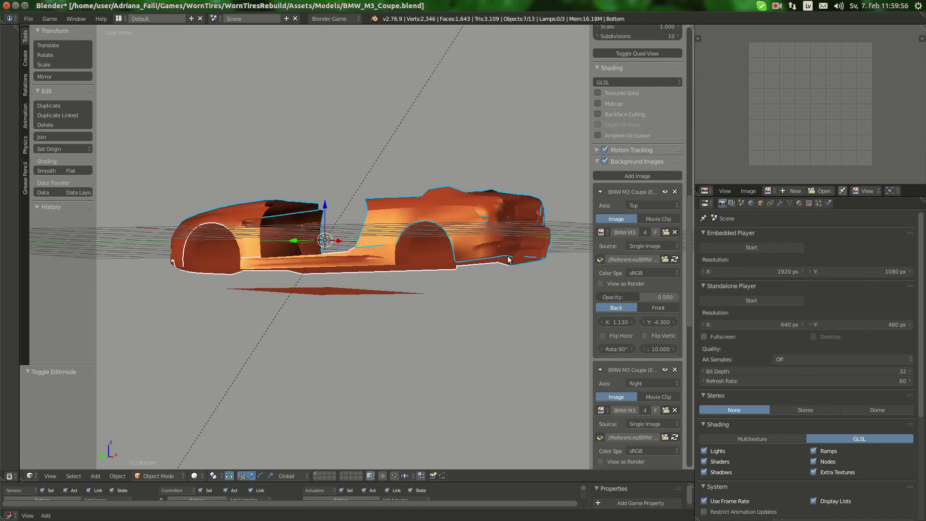
pyautogui.keyDown('shift'); pyautogui.rightClick(508, 261); pyautogui.keyUp('shift')
pyautogui.moveTo(508, 261); pyautogui.dragTo(516, 290, button='middle')
pyautogui.keyDown('shift'); pyautogui.rightClick(185, 228); pyautogui.keyUp('shift')
pyautogui.moveTo(185, 227); pyautogui.dragTo(235, 241, button='middle')
pyautogui.keyDown('shift'); pyautogui.rightClick(234, 241); pyautogui.keyUp('shift')
pyautogui.moveTo(228, 254)
pyautogui.keyDown('ctrl'); pyautogui.mouseDown()
pyautogui.moveTo(225, 281)
pyautogui.moveTo(228, 265)
pyautogui.moveTo(244, 294)
pyautogui.mouseUp(); pyautogui.keyUp('ctrl')
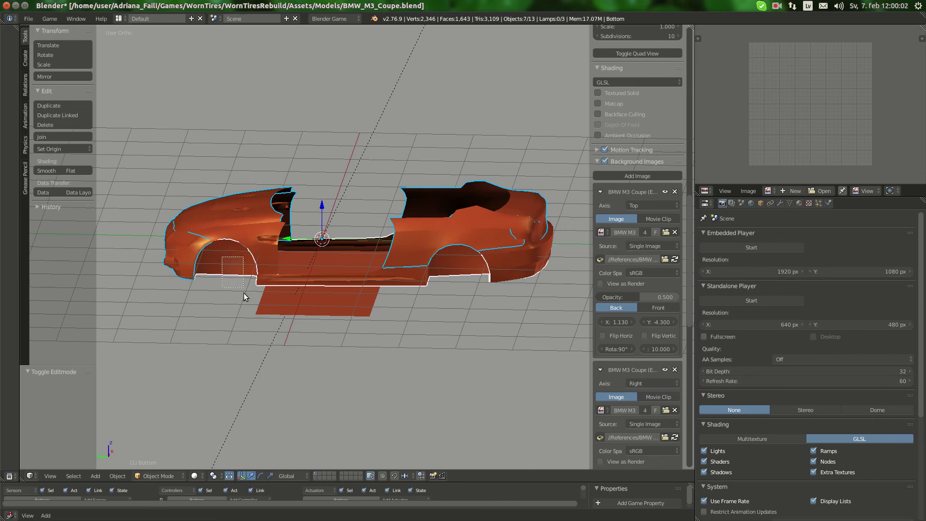
pyautogui.keyDown('shift'); pyautogui.rightClick(264, 235); pyautogui.keyUp('shift')
pyautogui.moveTo(264, 233); pyautogui.dragTo(404, 246, button='middle')
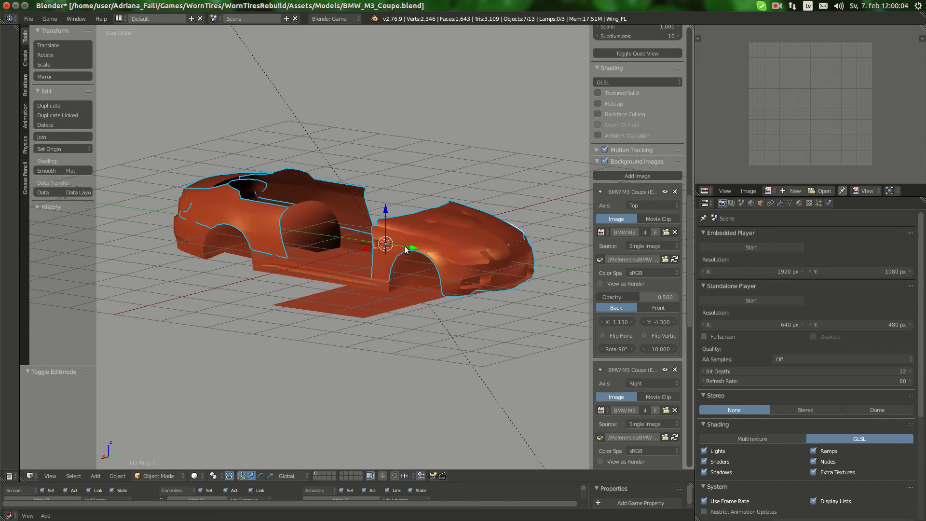
pyautogui.press('m')
pyautogui.click(424, 235)
pyautogui.moveTo(225, 233); pyautogui.dragTo(389, 164, button='middle')
# From below, move the plane's outer edge about -1.331 on X and its rear edge about 1.045 on Y, using the underside photo.
pyautogui.press('ctrl+KP_7')
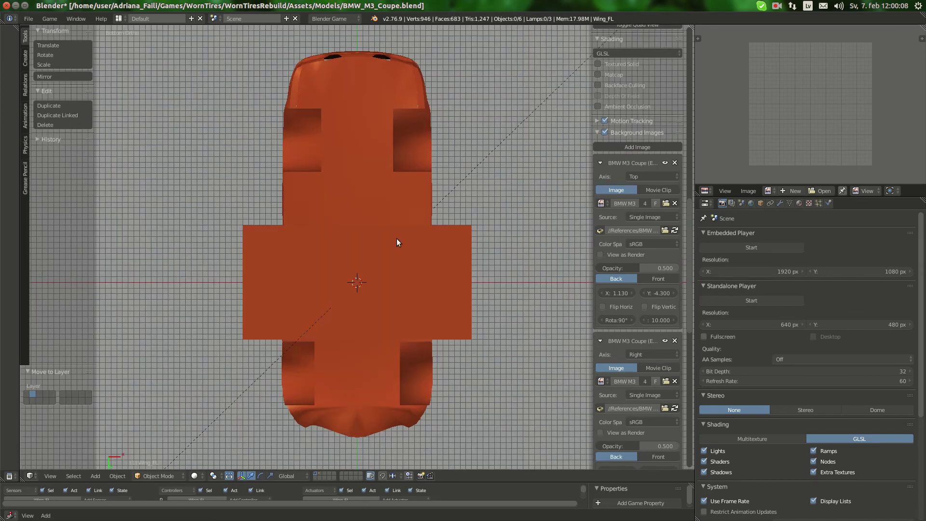
pyautogui.rightClick(438, 325)
pyautogui.press('Tab')
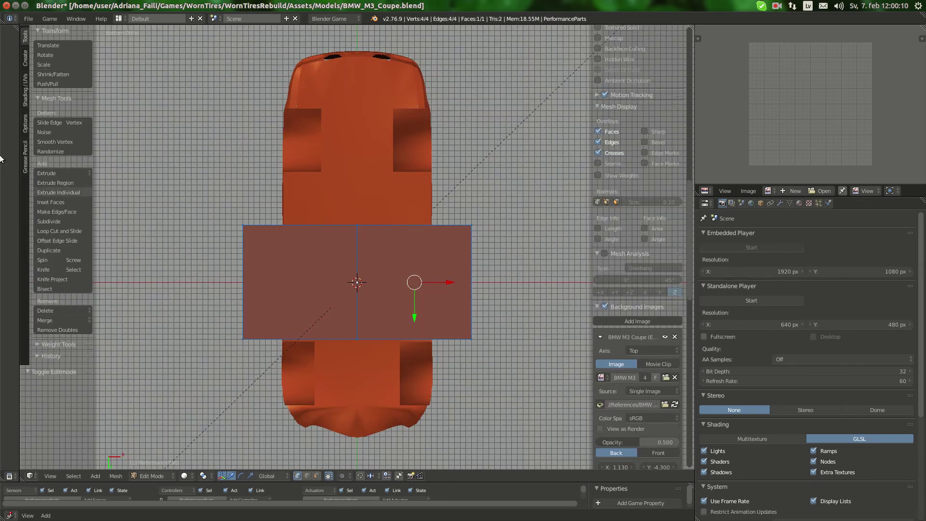
pyautogui.moveTo(0, 158)
pyautogui.click(11, 76)
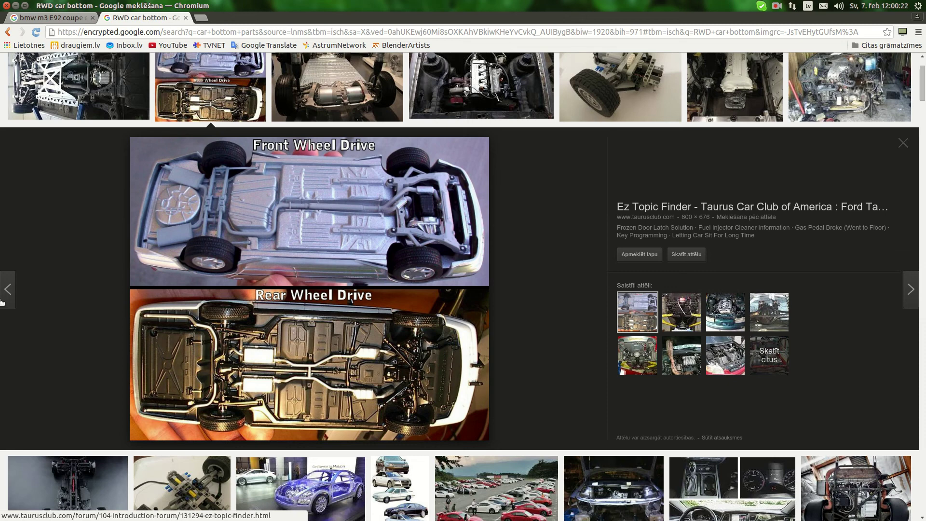
pyautogui.click(14, 333)
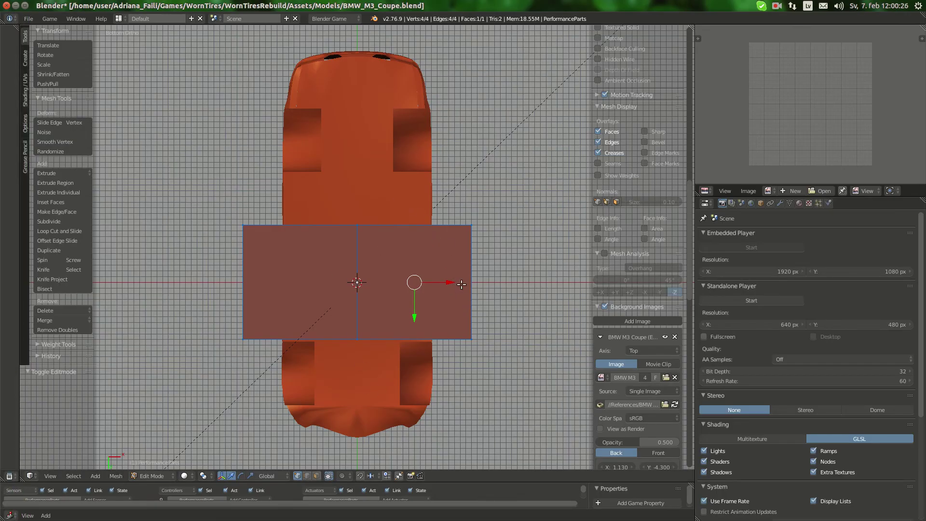
pyautogui.rightClick(471, 227)
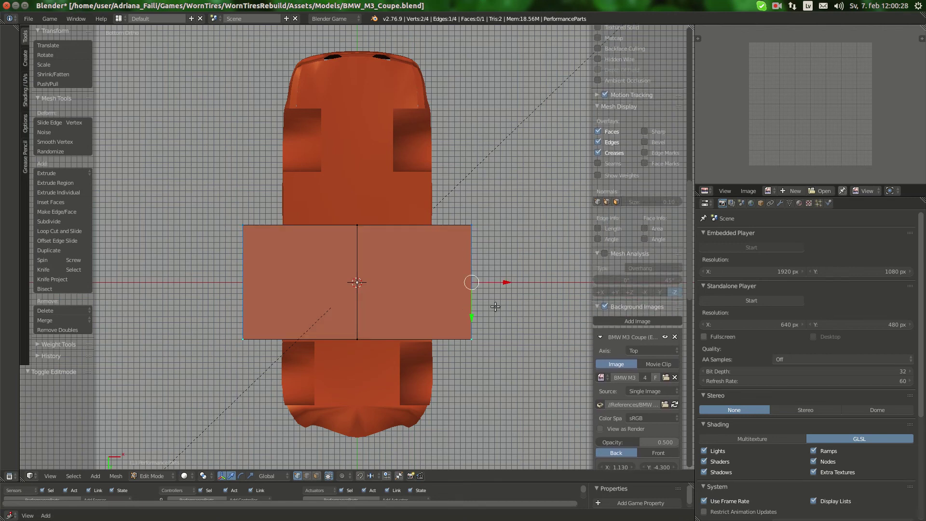
pyautogui.moveTo(511, 282); pyautogui.dragTo(435, 282)
pyautogui.rightClick(321, 223)
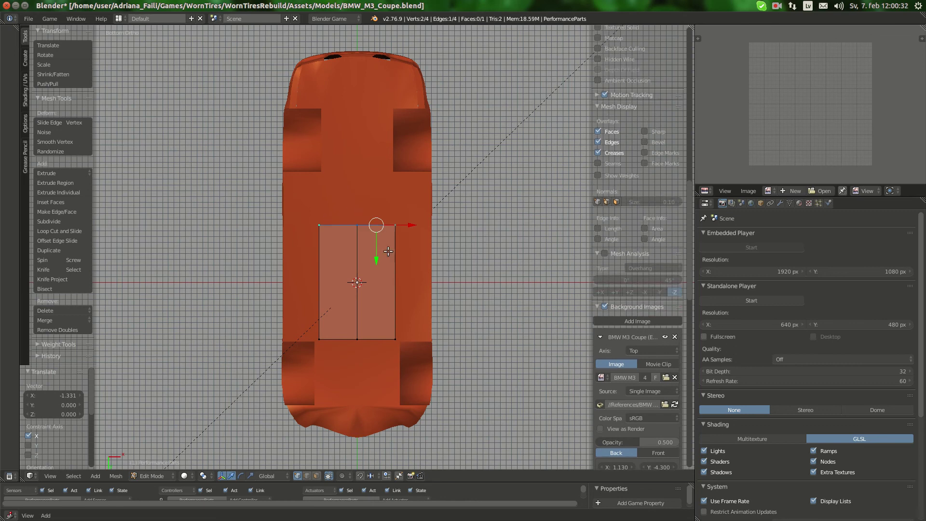
pyautogui.moveTo(376, 253); pyautogui.dragTo(376, 313)
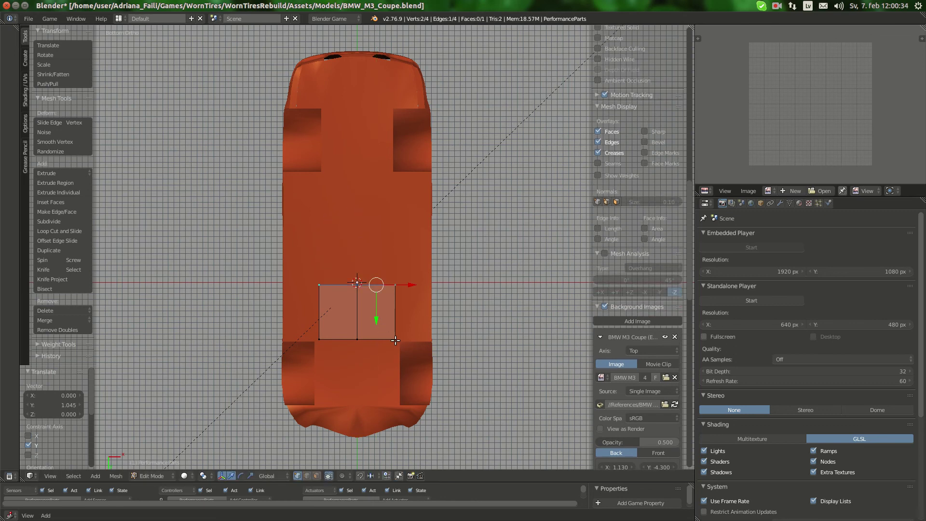
# Recheck the rear-wheel-drive underside photo and narrow the plane by moving its outer edge about -0.354 along X.
pyautogui.moveTo(13, 101)
pyautogui.click(11, 75)
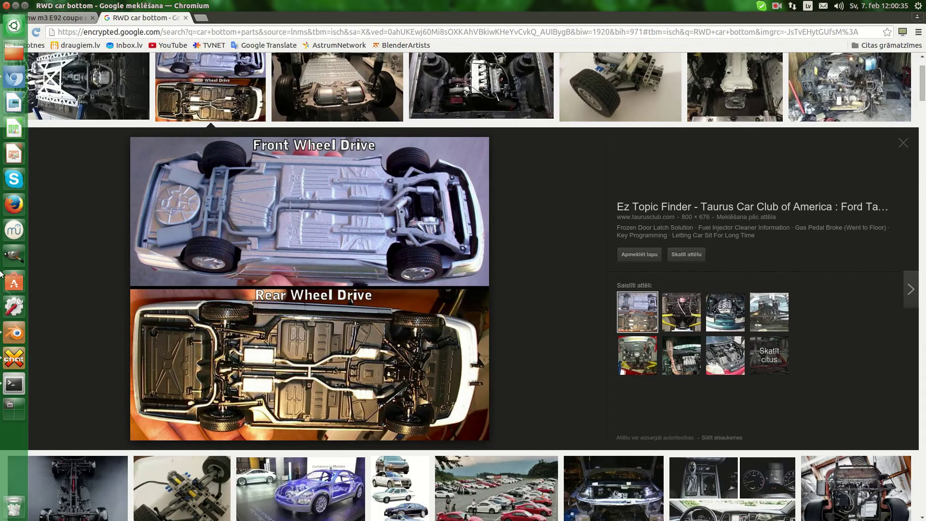
pyautogui.click(11, 332)
pyautogui.scroll(4, 345, 217)
pyautogui.rightClick(419, 264)
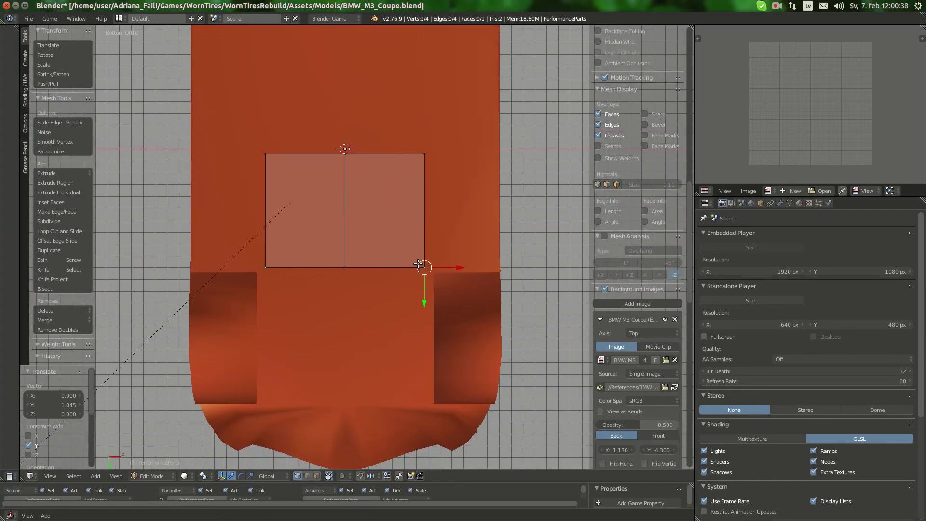
pyautogui.keyDown('shift'); pyautogui.rightClick(425, 155); pyautogui.keyUp('shift')
pyautogui.moveTo(453, 210); pyautogui.dragTo(411, 209)
# Taper the plane by moving its front outer vertex outward and the rear one inward on X, and shift its rear edge about 0.057 along Y.
pyautogui.click(13, 77)
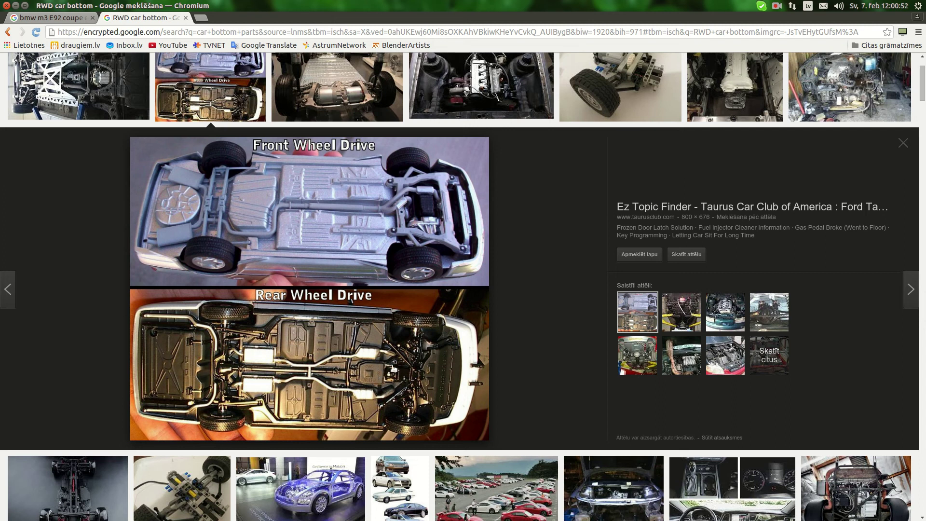
pyautogui.moveTo(0, 325)
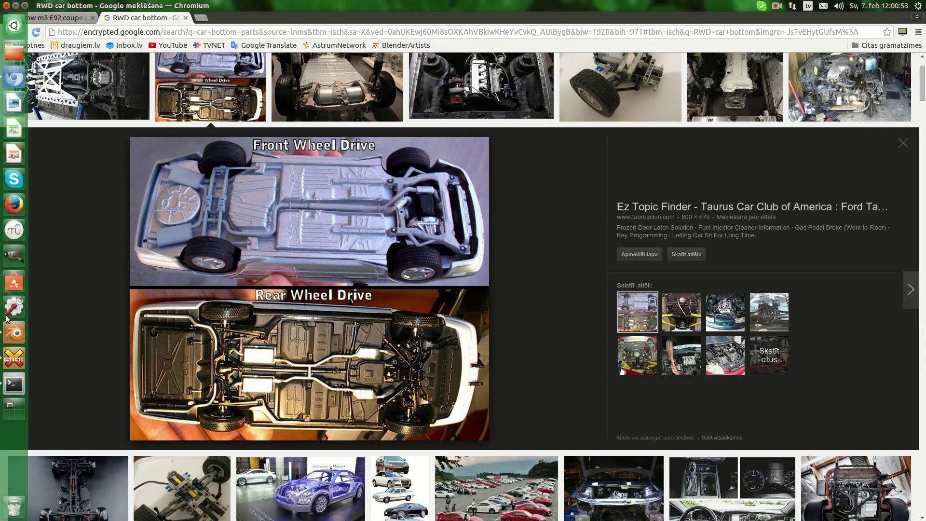
pyautogui.click(8, 342)
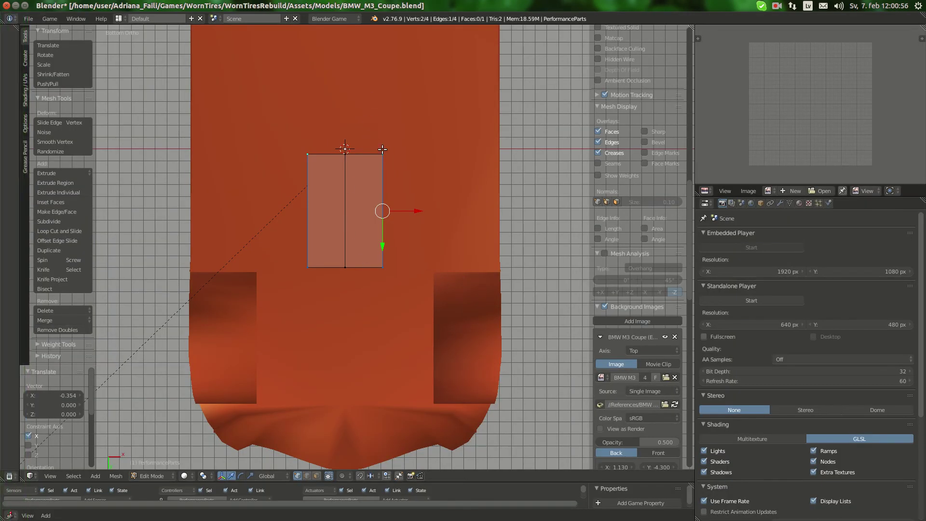
pyautogui.keyDown('shift'); pyautogui.moveTo(382, 149); pyautogui.dragTo(394, 180, button='middle'); pyautogui.keyUp('shift')
pyautogui.rightClick(395, 298)
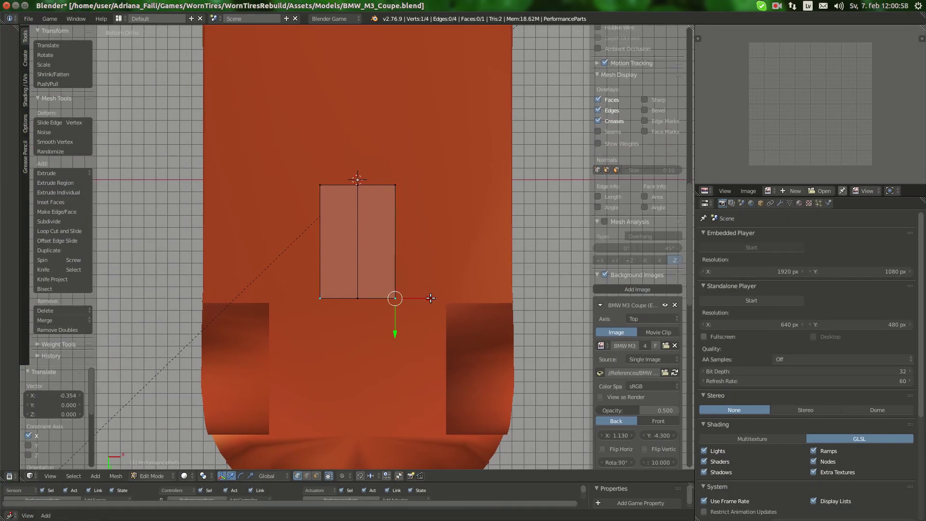
pyautogui.moveTo(431, 298)
pyautogui.mouseDown()
pyautogui.moveTo(407, 294)
pyautogui.moveTo(425, 294)
pyautogui.mouseUp()
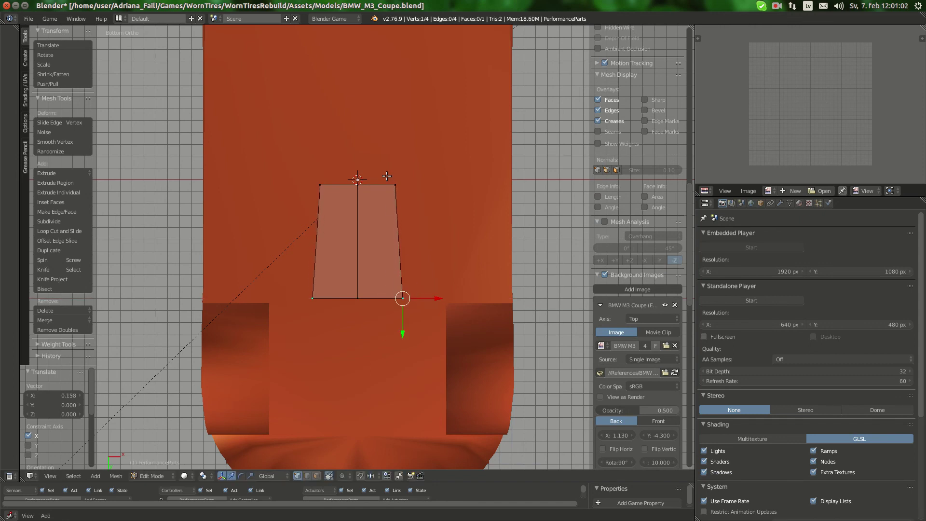
pyautogui.rightClick(327, 182)
pyautogui.moveTo(428, 181); pyautogui.dragTo(422, 179)
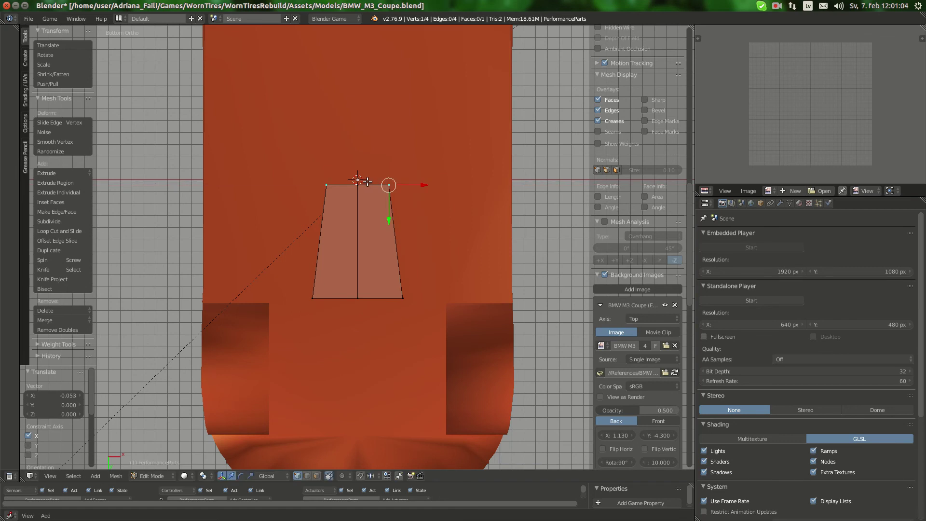
pyautogui.keyDown('shift'); pyautogui.rightClick(358, 181); pyautogui.keyUp('shift')
pyautogui.moveTo(373, 204); pyautogui.dragTo(373, 211)
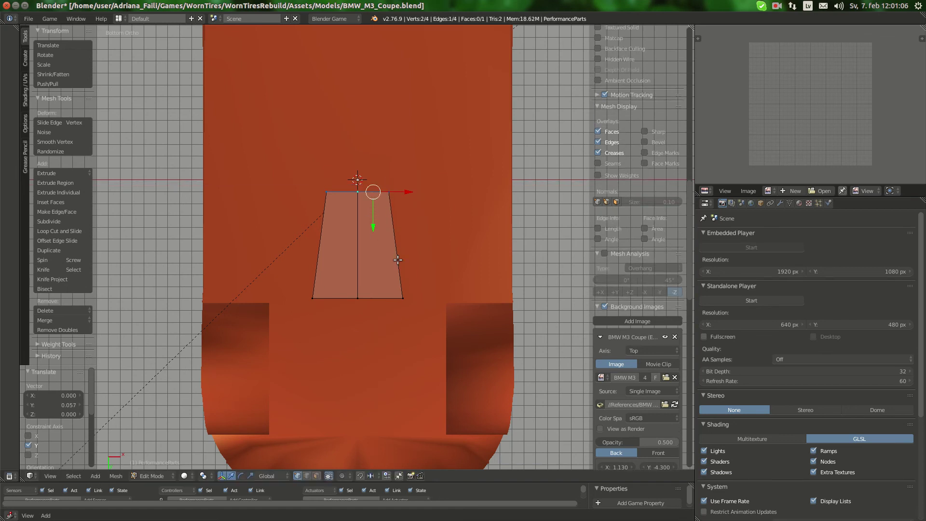
# In the right side view, raise all of the plane's geometry about 0.345 along Z to the level of the car's floor.
pyautogui.press('KP_3')
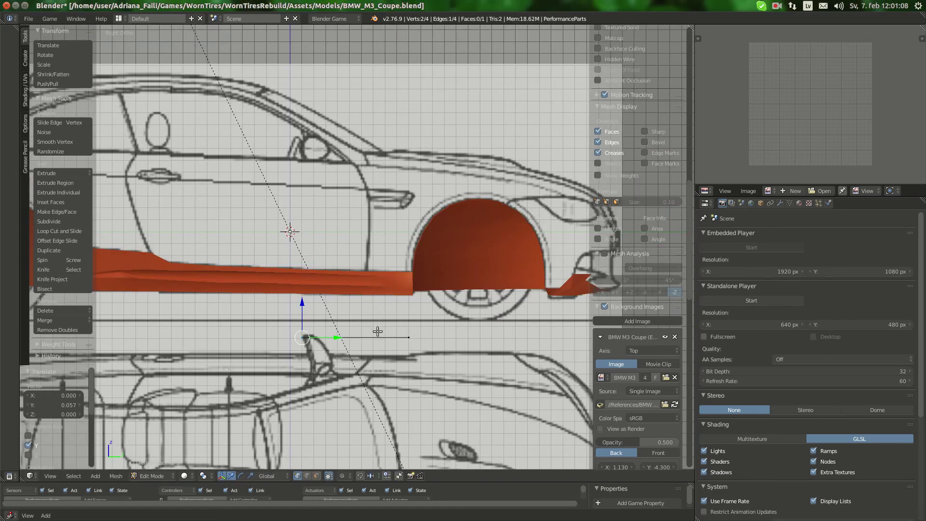
pyautogui.press('a')
pyautogui.press('a')
pyautogui.press('g')
pyautogui.press('z')
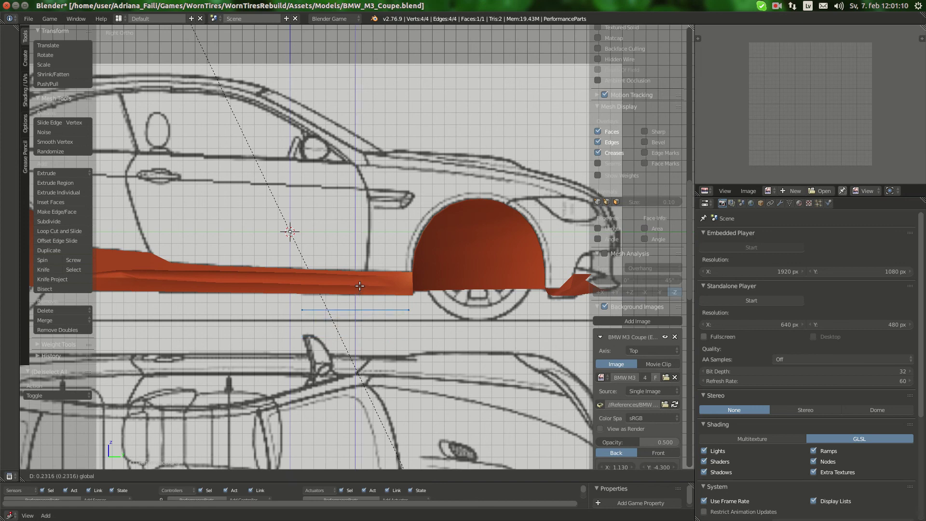
pyautogui.click(361, 275)
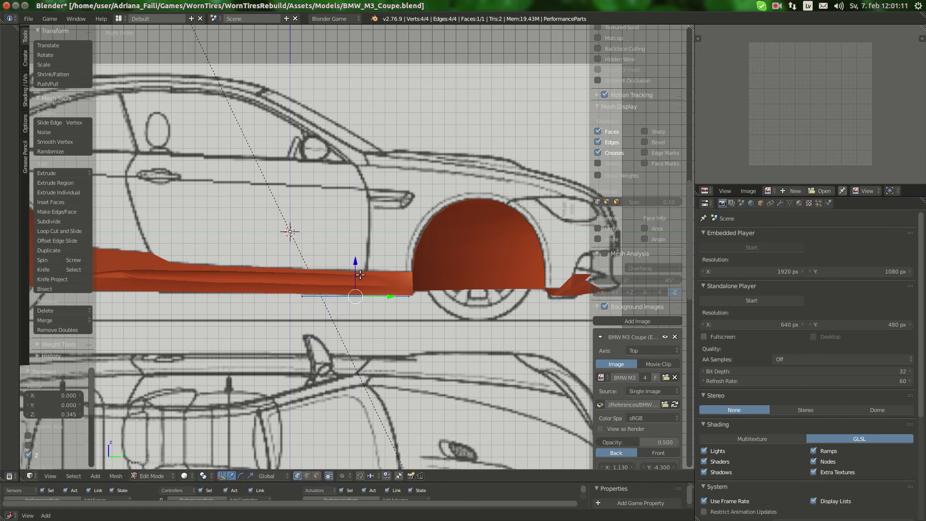
pyautogui.press('r')
pyautogui.click(442, 297)
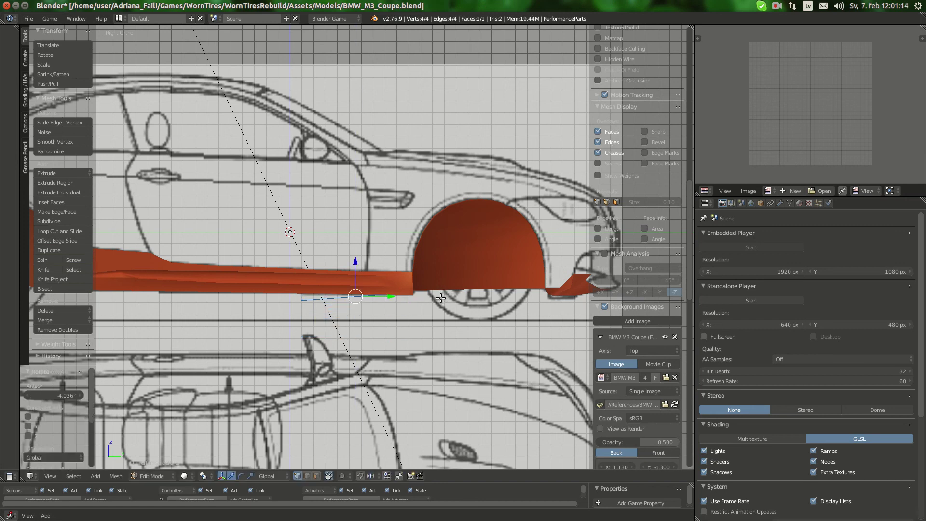
pyautogui.hotkey('ctrl', 'z')
# Rotate the plane's geometry slightly in side view to follow the underside's slope, finishing with a correction of about -0.279°.
pyautogui.press('r')
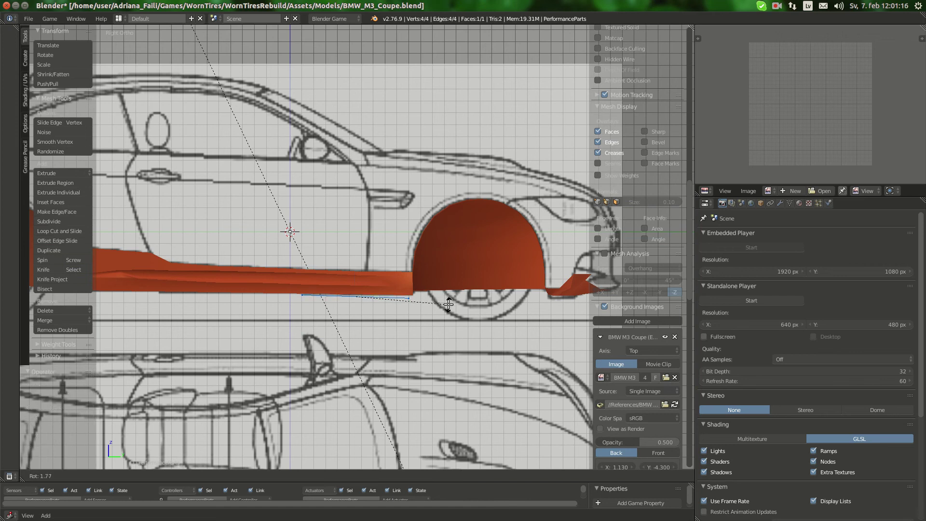
pyautogui.click(450, 300)
pyautogui.press('r')
pyautogui.click(455, 291)
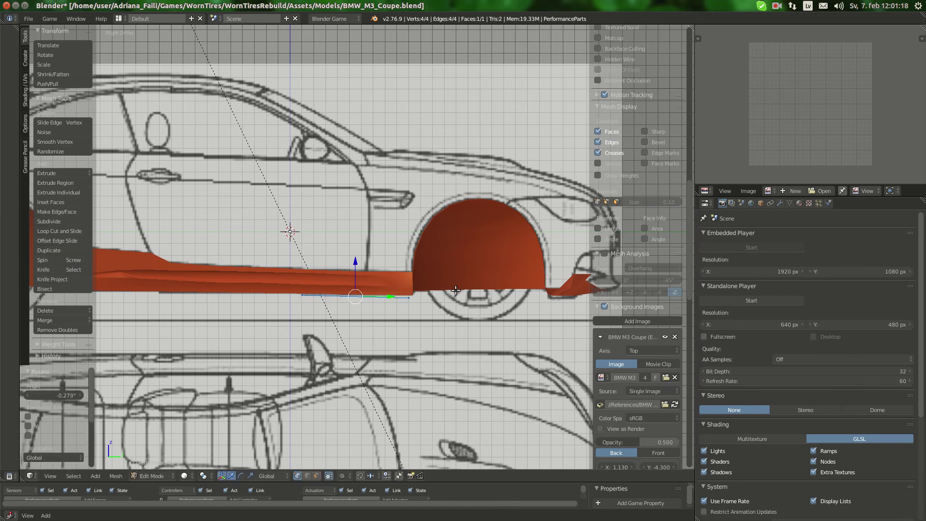
# Add a lengthwise edge loop centred in the mirrored half of the plane, working in the bottom view.
pyautogui.press('ctrl+KP_7')
pyautogui.scroll(2, 391, 214)
pyautogui.press('a')
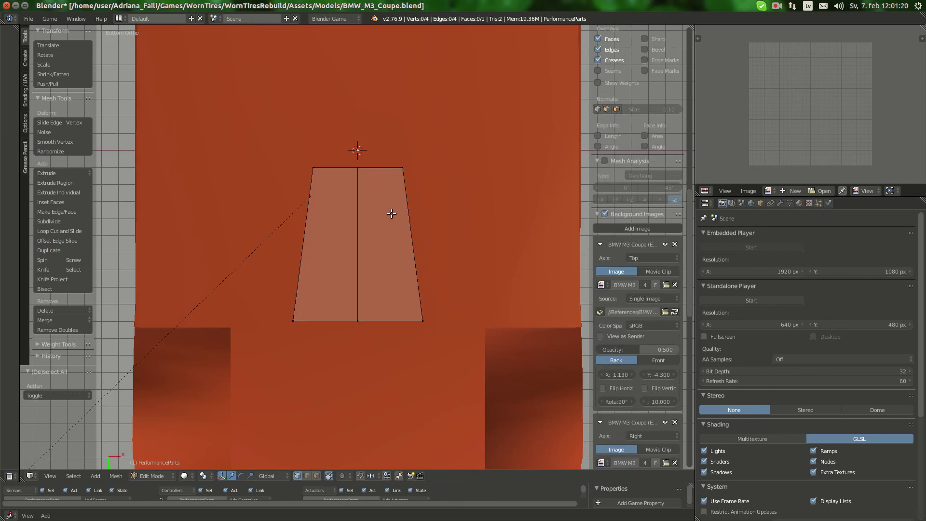
pyautogui.hotkey('ctrl', 'r')
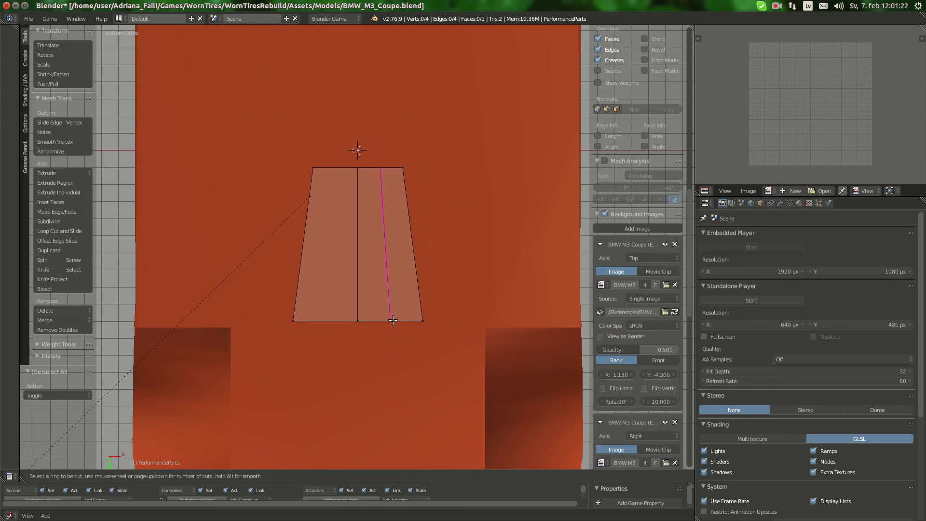
pyautogui.click(393, 320)
pyautogui.rightClick(393, 320)
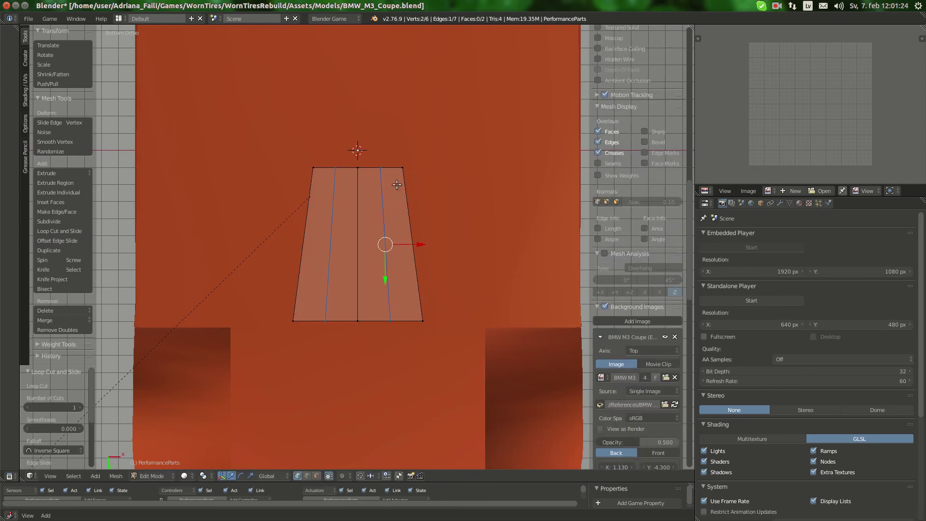
# Raise the plane's outer edge along Z to bend its sides upward, finishing with an extra lift of about 0.011 in side view.
pyautogui.press('KP_3')
pyautogui.press('KP_1')
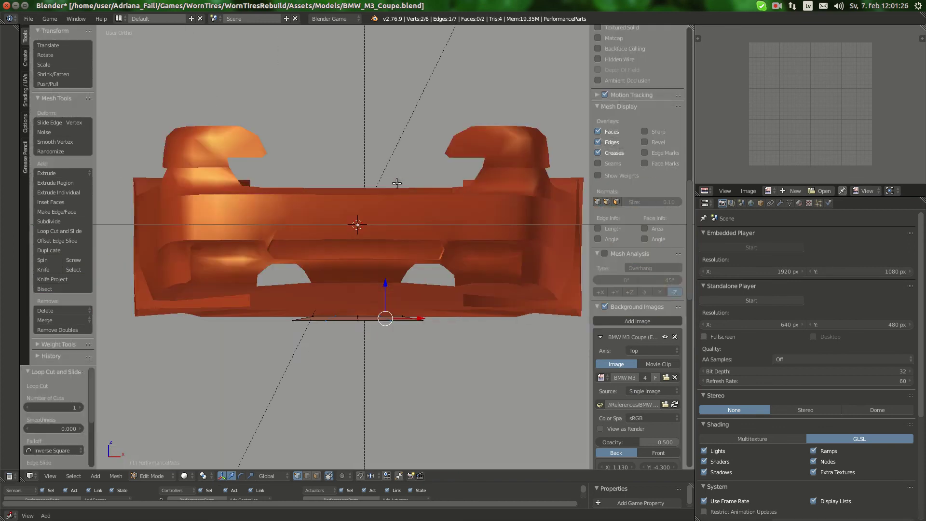
pyautogui.press('KP_1')
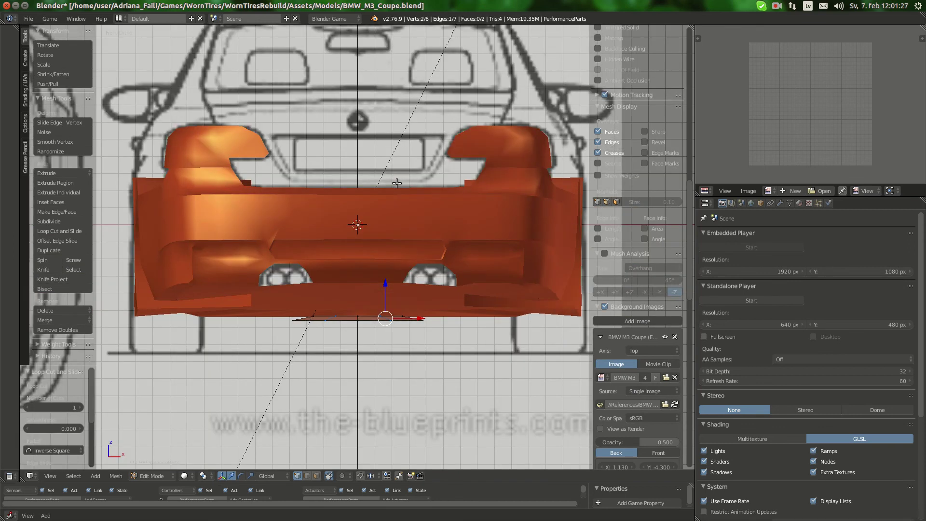
pyautogui.rightClick(314, 316)
pyautogui.keyDown('shift'); pyautogui.rightClick(293, 319); pyautogui.keyUp('shift')
pyautogui.press('g')
pyautogui.press('z')
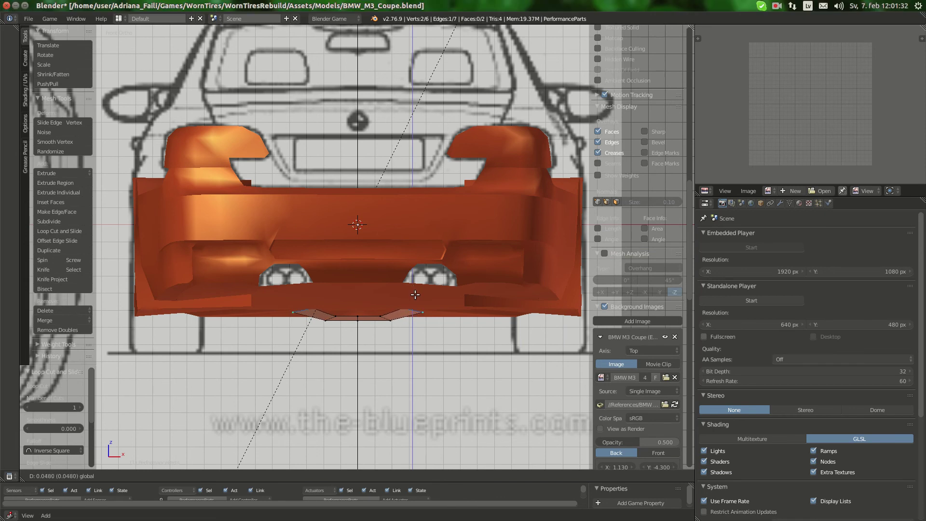
pyautogui.click(414, 296)
pyautogui.press('KP_3')
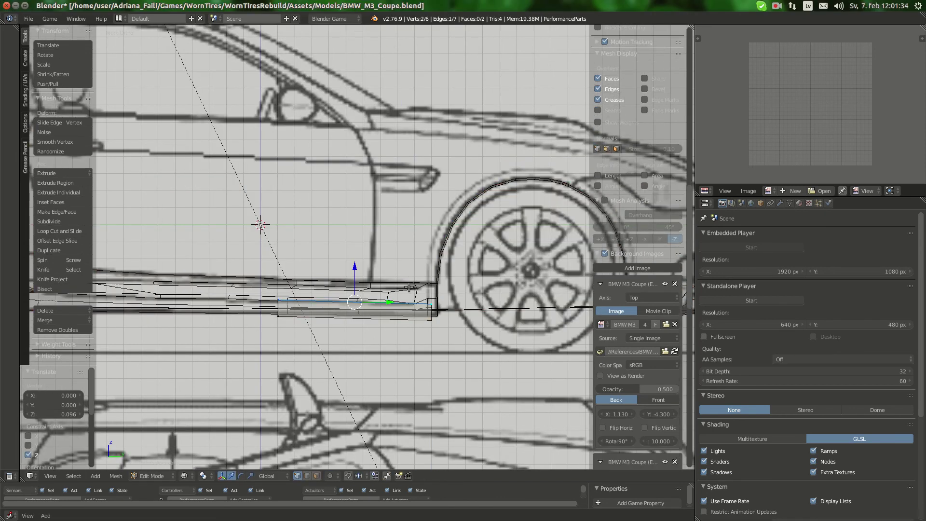
pyautogui.moveTo(355, 281); pyautogui.dragTo(355, 278)
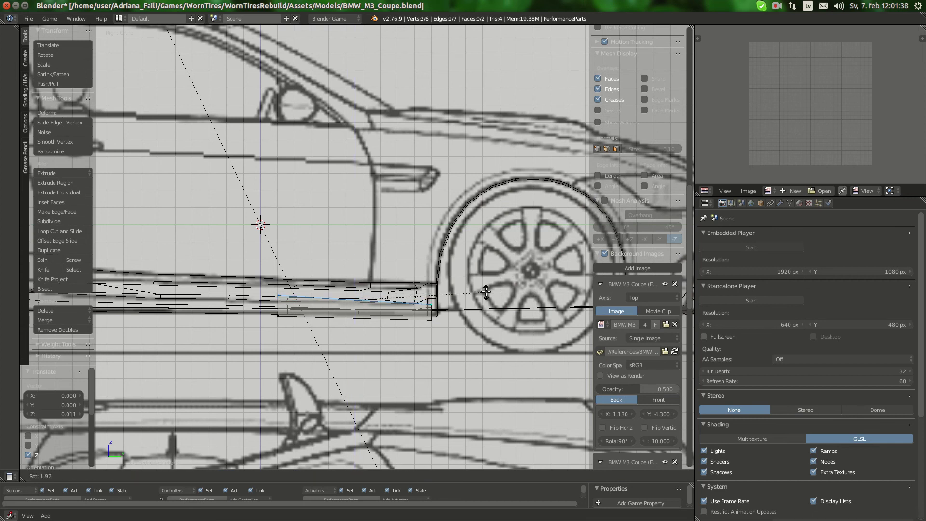
# Select the plane's lower lengthwise loop edge and raise it about 0.014 along Z in side view.
pyautogui.rightClick(273, 319)
pyautogui.moveTo(448, 328); pyautogui.dragTo(343, 299, button='middle')
pyautogui.keyDown('shift'); pyautogui.rightClick(344, 270); pyautogui.keyUp('shift')
pyautogui.press('KP_3')
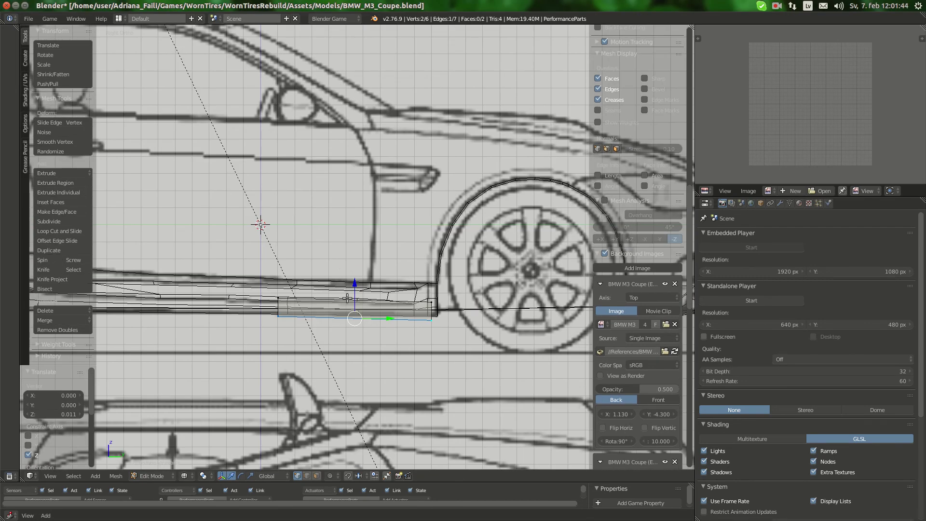
pyautogui.moveTo(355, 297); pyautogui.dragTo(355, 295)
pyautogui.press('z')
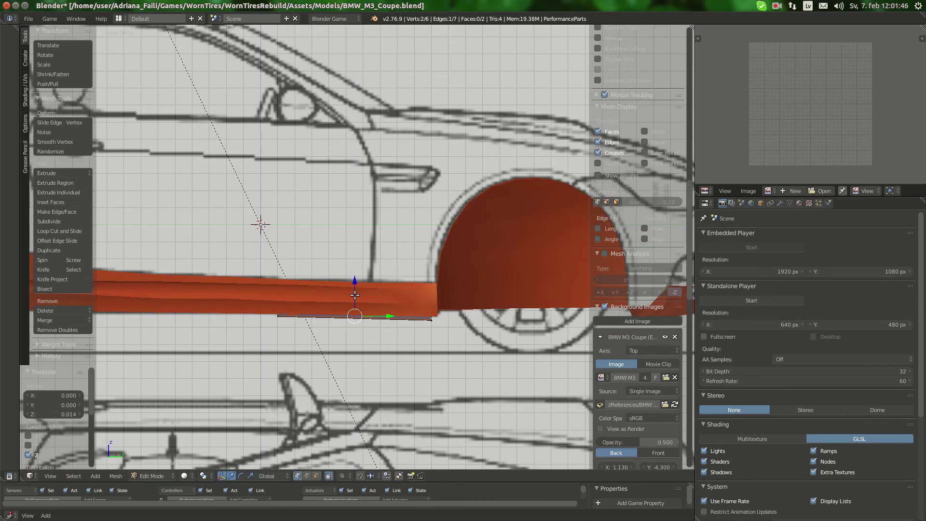
# Recheck the rear-wheel-drive underside photo, then add a crosswise edge loop at the plane's middle and move it about 0.014 along X.
pyautogui.press('ctrl+KP_7')
pyautogui.scroll(1, 390, 262)
pyautogui.keyDown('shift'); pyautogui.moveTo(361, 179); pyautogui.dragTo(354, 247, button='middle'); pyautogui.keyUp('shift')
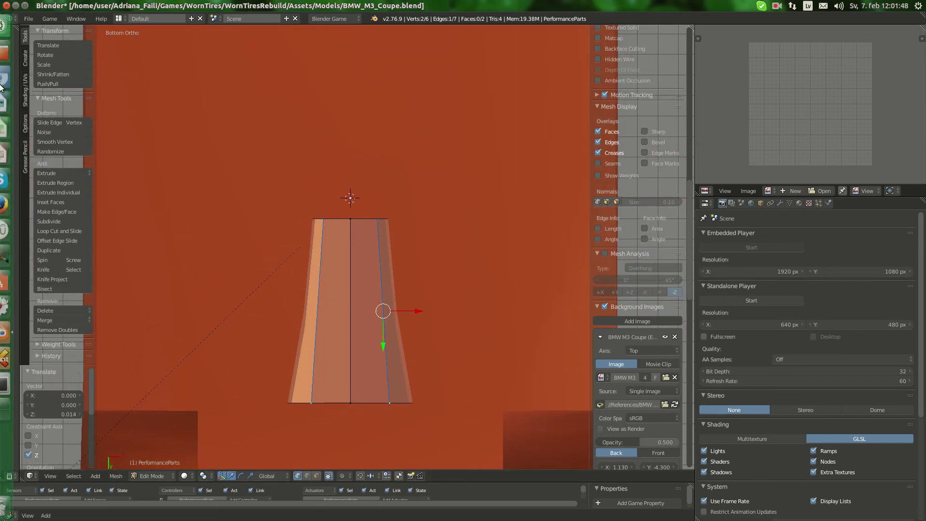
pyautogui.click(17, 78)
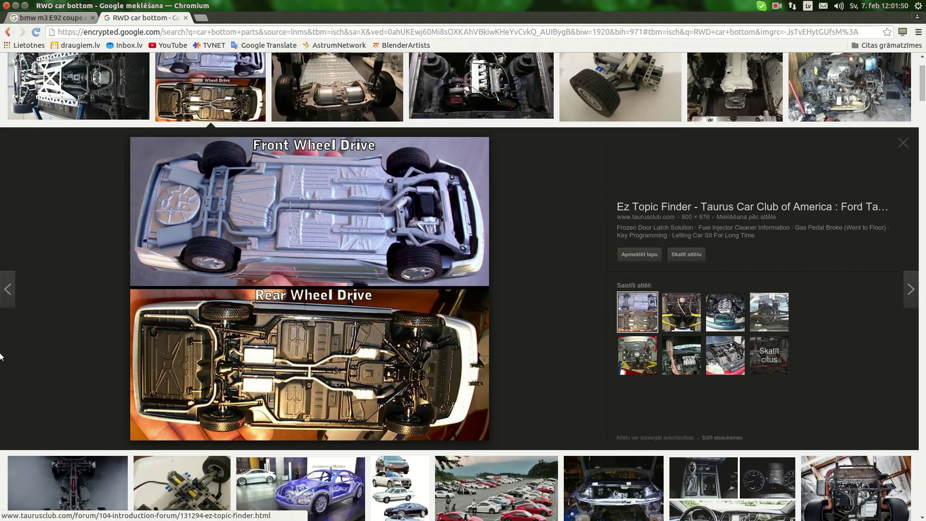
pyautogui.click(12, 334)
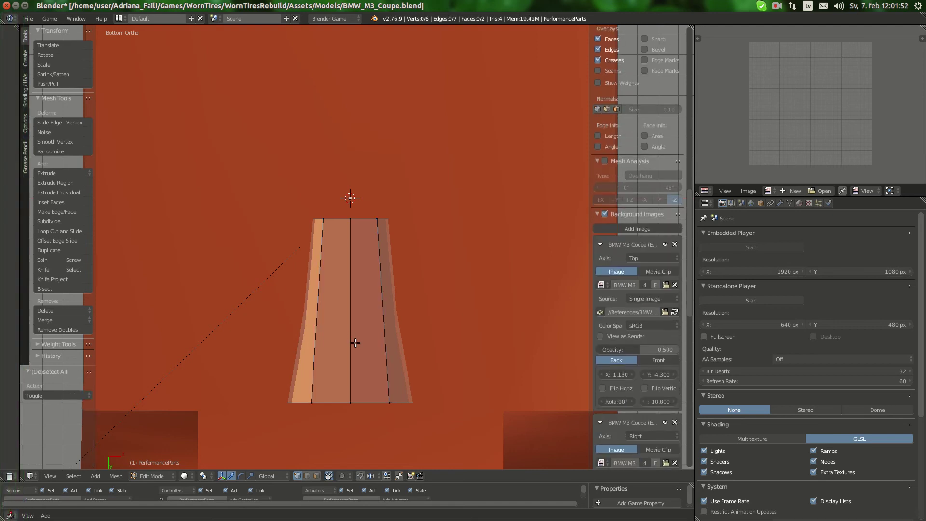
pyautogui.hotkey('ctrl', 'r')
pyautogui.click(350, 321)
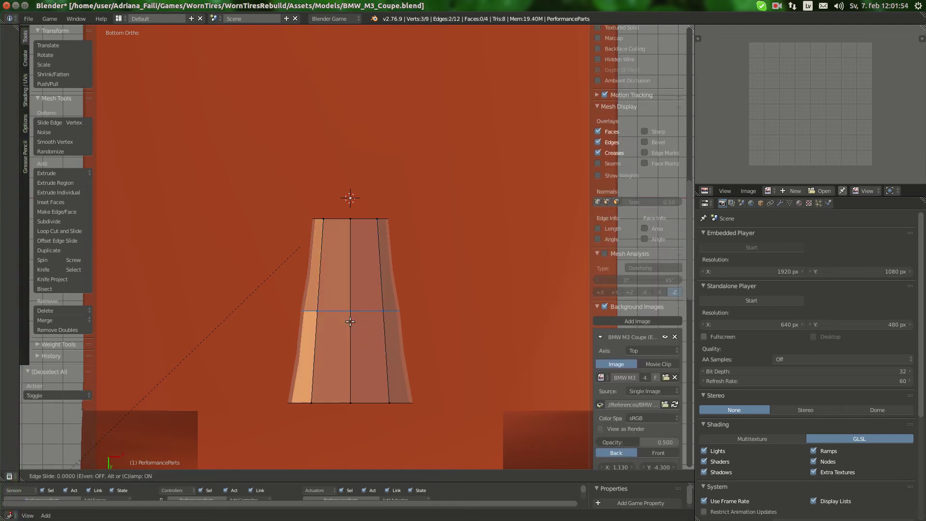
pyautogui.click(350, 321)
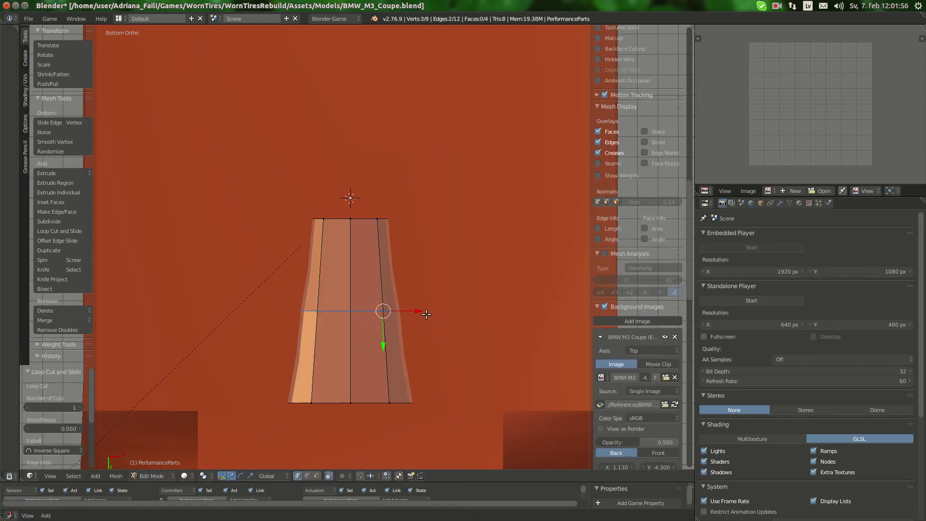
pyautogui.moveTo(426, 314); pyautogui.dragTo(423, 310)
pyautogui.scroll(-1, 423, 310)
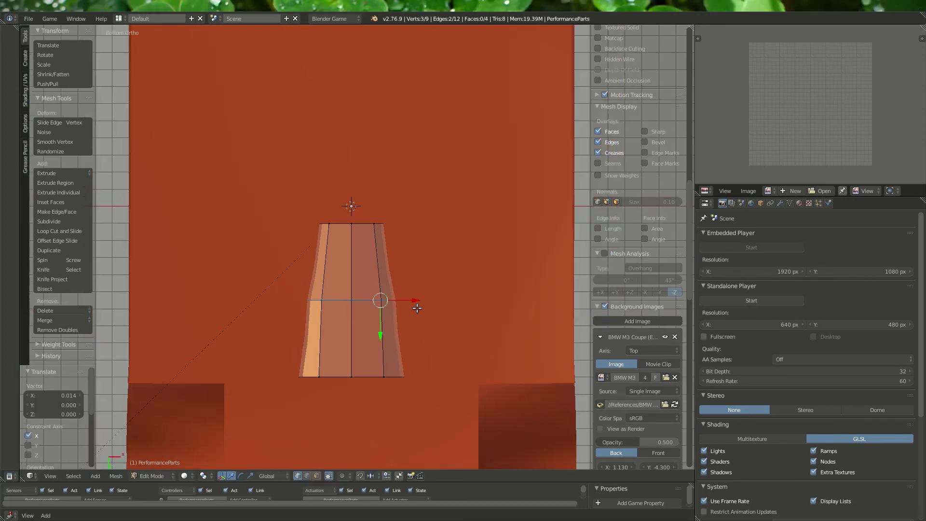
# Select the front-end edge between the inner loop and the centre line and extrude it about 0.065 up along Z.
pyautogui.scroll(3, 360, 311)
pyautogui.keyDown('shift'); pyautogui.moveTo(371, 270); pyautogui.dragTo(404, 173, button='middle'); pyautogui.keyUp('shift')
pyautogui.scroll(-3, 332, 322)
pyautogui.press('a')
pyautogui.moveTo(371, 299); pyautogui.dragTo(349, 183, button='middle')
pyautogui.rightClick(320, 215)
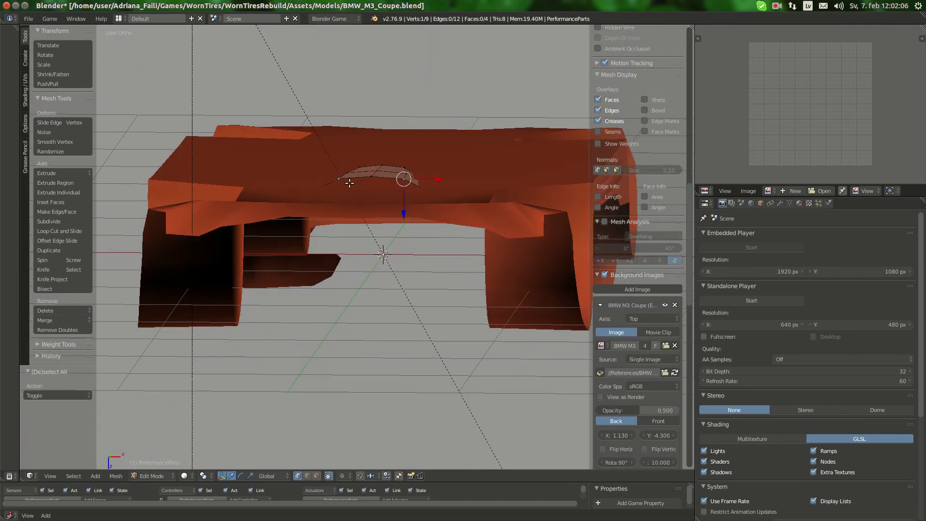
pyautogui.keyDown('ctrl'); pyautogui.rightClick(369, 176); pyautogui.keyUp('ctrl')
pyautogui.press('KP_1')
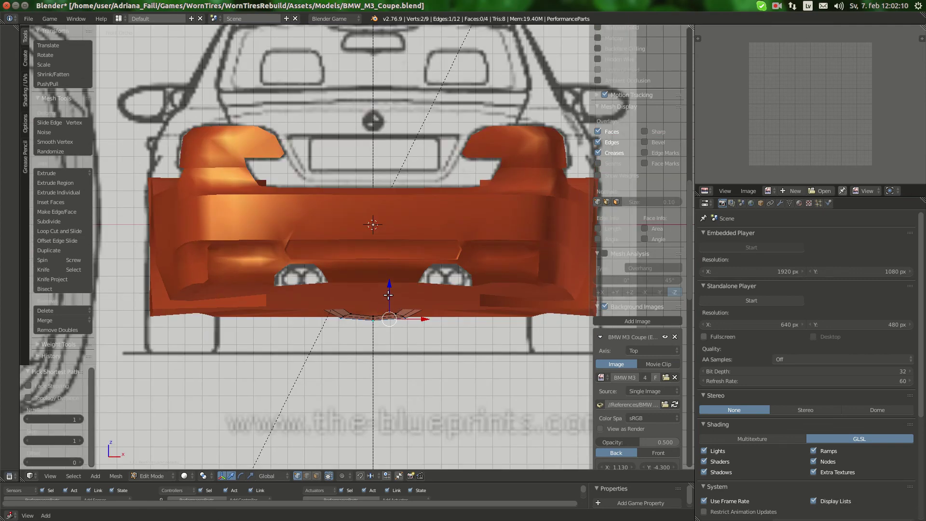
pyautogui.press('e')
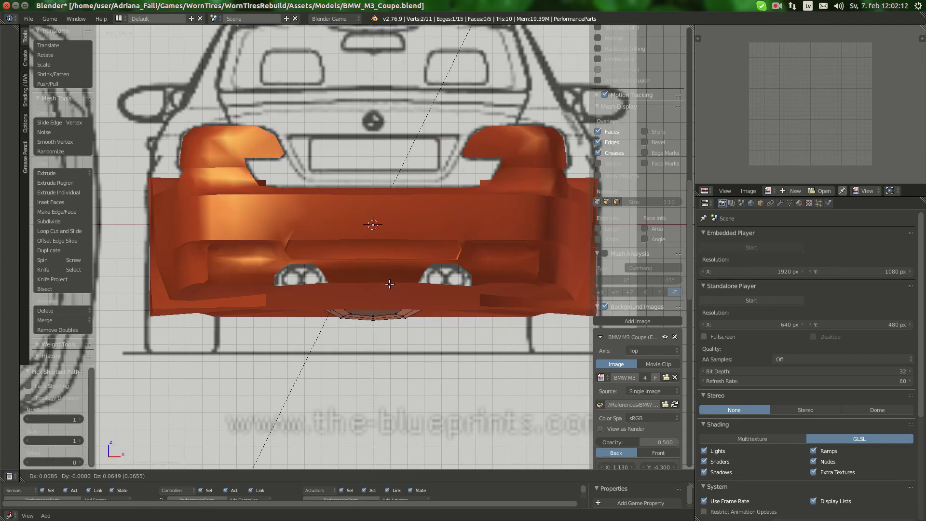
pyautogui.click(389, 284)
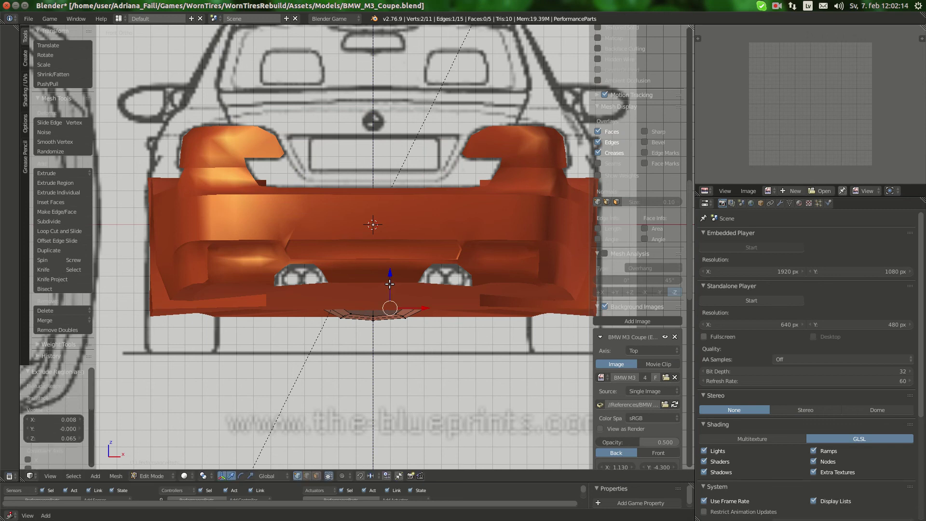
# Flatten the extruded front edge by scaling it to 0 along Z, and nudge it slightly along Z.
pyautogui.press('KP_Decimal')
pyautogui.press('KP_2')
pyautogui.scroll(-7, 398, 287)
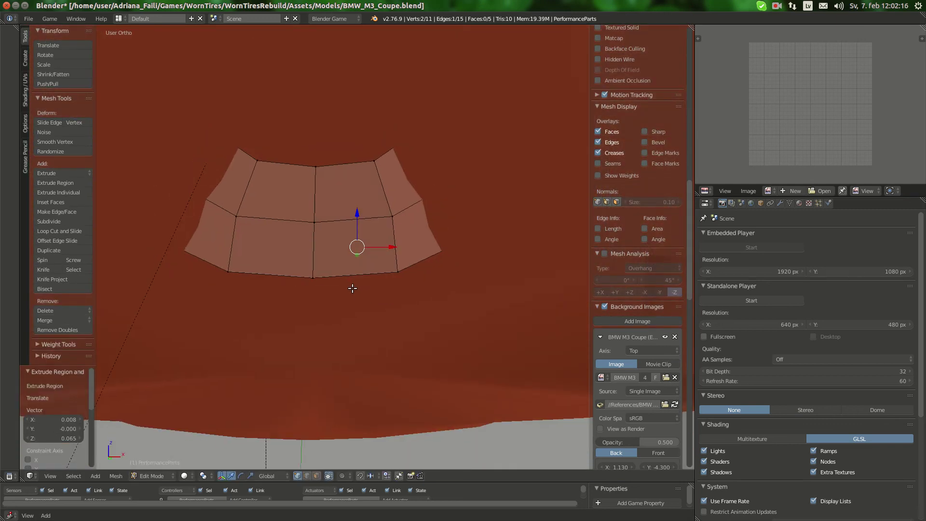
pyautogui.moveTo(352, 288); pyautogui.dragTo(389, 318, button='middle')
pyautogui.press('s')
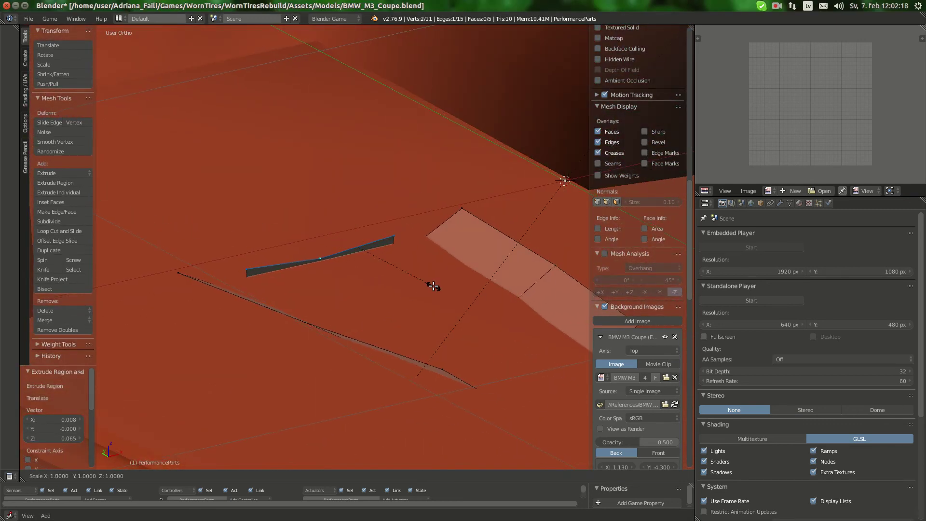
pyautogui.press('z')
pyautogui.press('0')
pyautogui.press('Return')
pyautogui.moveTo(357, 219); pyautogui.dragTo(357, 217)
# Fill the gap between the front end's outer corner and the extruded edge with a triangular face.
pyautogui.rightClick(395, 233)
pyautogui.keyDown('shift'); pyautogui.rightClick(463, 209); pyautogui.keyUp('shift')
pyautogui.moveTo(395, 250); pyautogui.dragTo(397, 165, button='middle')
pyautogui.keyDown('shift'); pyautogui.rightClick(389, 276); pyautogui.keyUp('shift')
pyautogui.press('f')
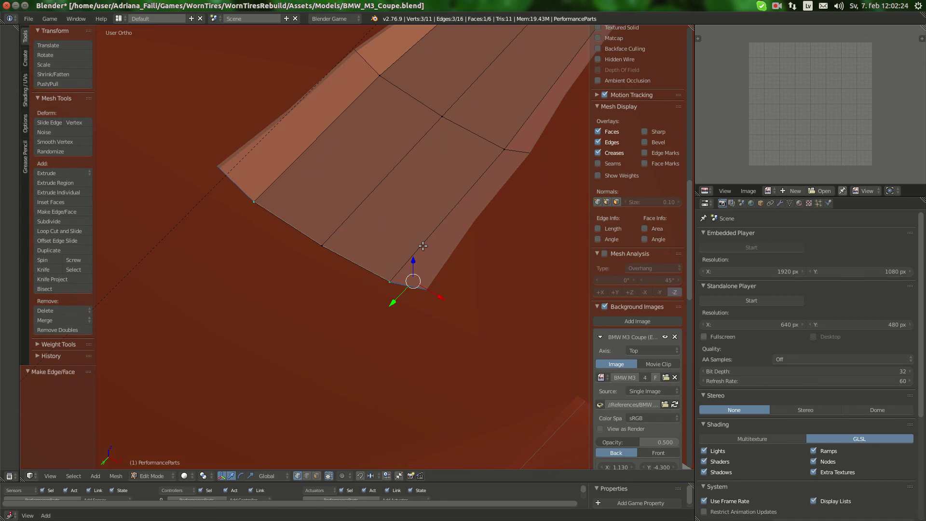
# View the floor from inside the car in perspective and lower the part's rear outer vertex along Z to floor level.
pyautogui.moveTo(389, 273); pyautogui.dragTo(312, 294, button='middle')
pyautogui.press('KP_5')
pyautogui.scroll(-5, 464, 212)
pyautogui.scroll(3, 407, 279)
pyautogui.scroll(-3, 346, 341)
pyautogui.press('a')
pyautogui.press('a')
pyautogui.scroll(3, 343, 308)
pyautogui.scroll(1, 340, 313)
pyautogui.scroll(2, 309, 295)
pyautogui.rightClick(169, 360)
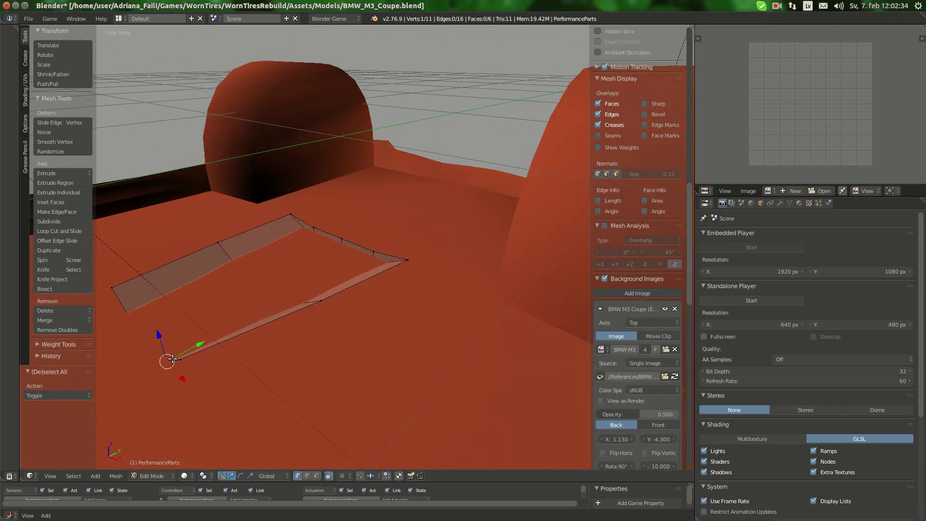
pyautogui.rightClick(179, 356)
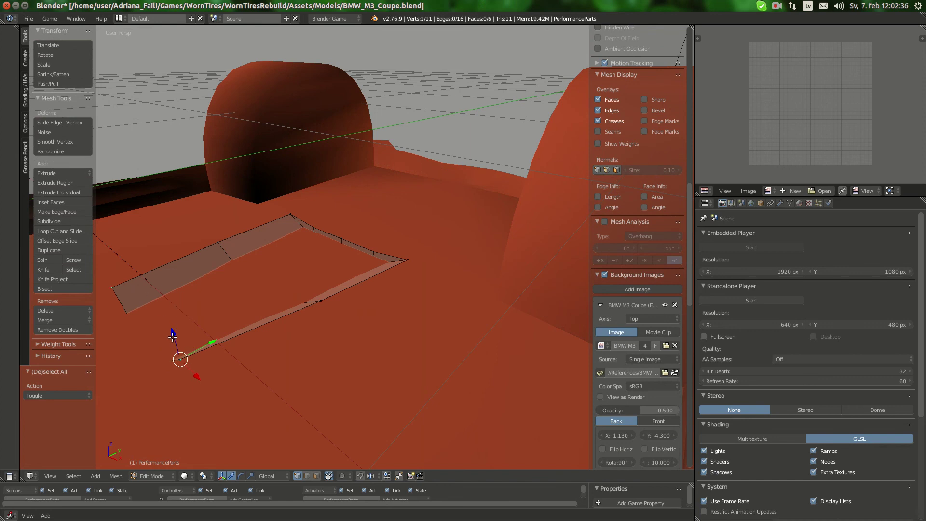
pyautogui.moveTo(173, 337); pyautogui.dragTo(178, 352)
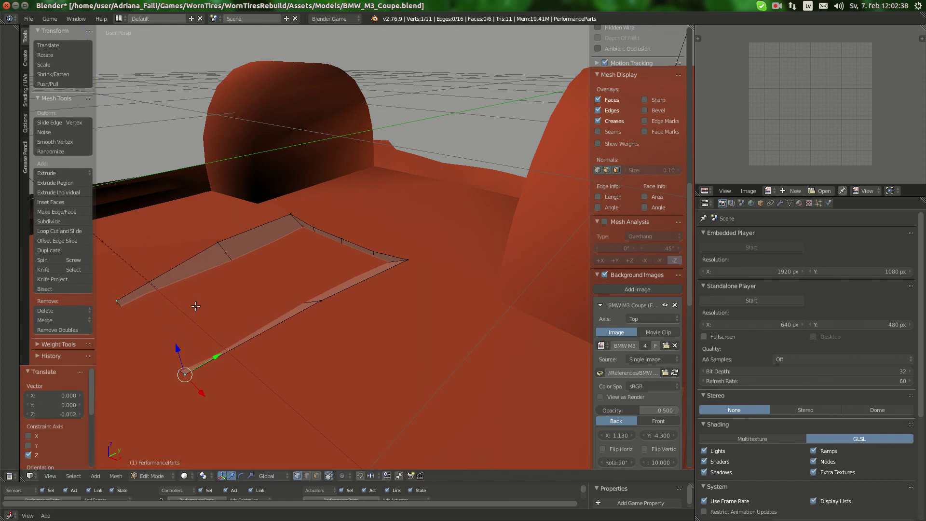
# Lower the part's middle outer vertex along Z to floor level and fine-tune the rear outer vertex's height.
pyautogui.moveTo(321, 274); pyautogui.dragTo(321, 286)
pyautogui.moveTo(136, 294); pyautogui.dragTo(135, 293)
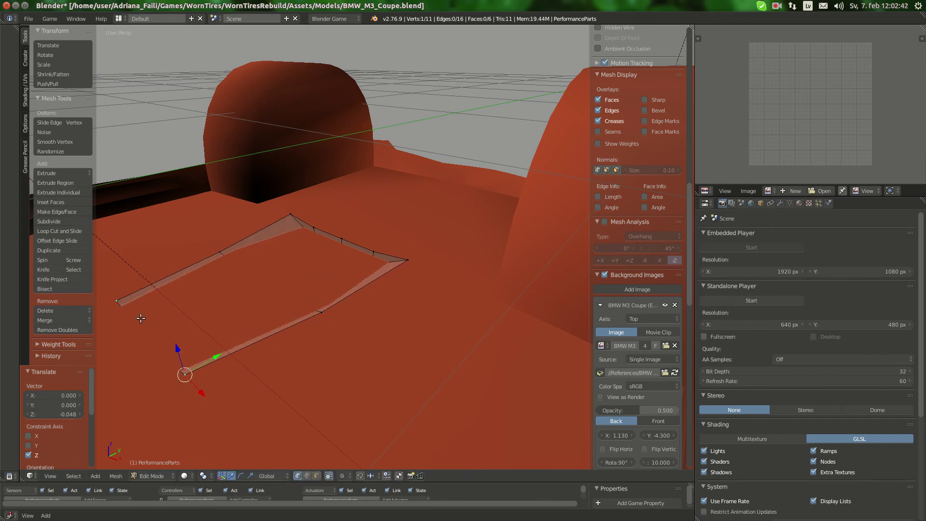
pyautogui.moveTo(178, 346); pyautogui.dragTo(178, 347)
pyautogui.rightClick(329, 315)
pyautogui.moveTo(322, 293); pyautogui.dragTo(322, 293)
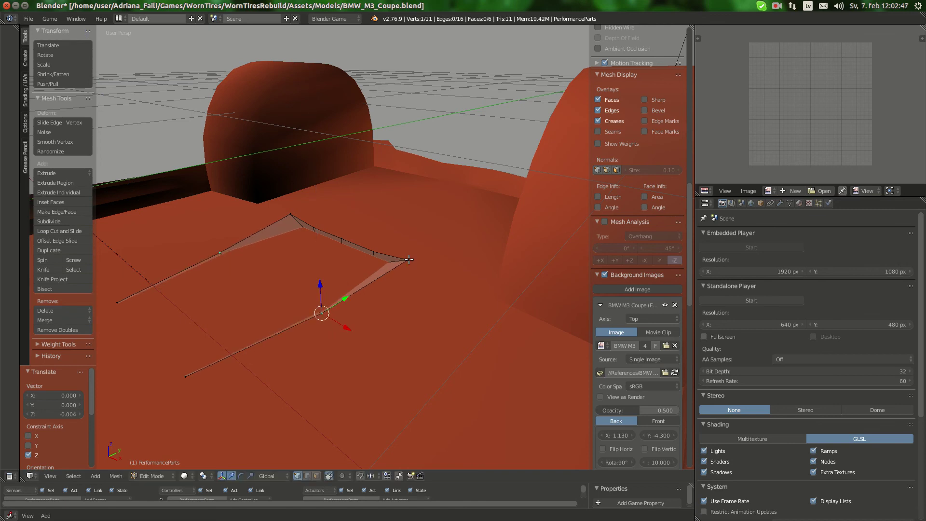
# Lower the front corner and the extruded front edge's vertices along Z so that they sit just above the floor surface.
pyautogui.keyDown('shift'); pyautogui.rightClick(375, 251); pyautogui.keyUp('shift')
pyautogui.keyDown('shift'); pyautogui.rightClick(341, 239); pyautogui.keyUp('shift')
pyautogui.moveTo(373, 221); pyautogui.dragTo(408, 245)
pyautogui.rightClick(414, 268)
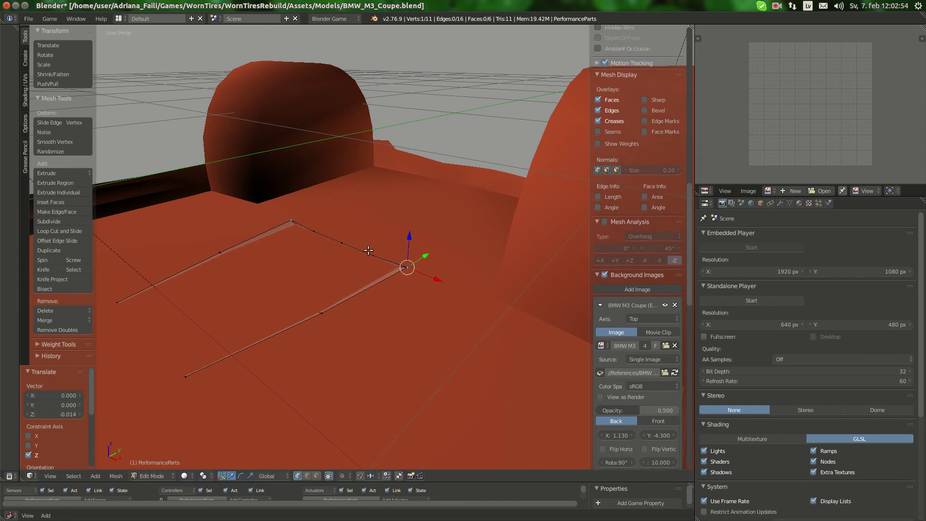
pyautogui.rightClick(343, 239)
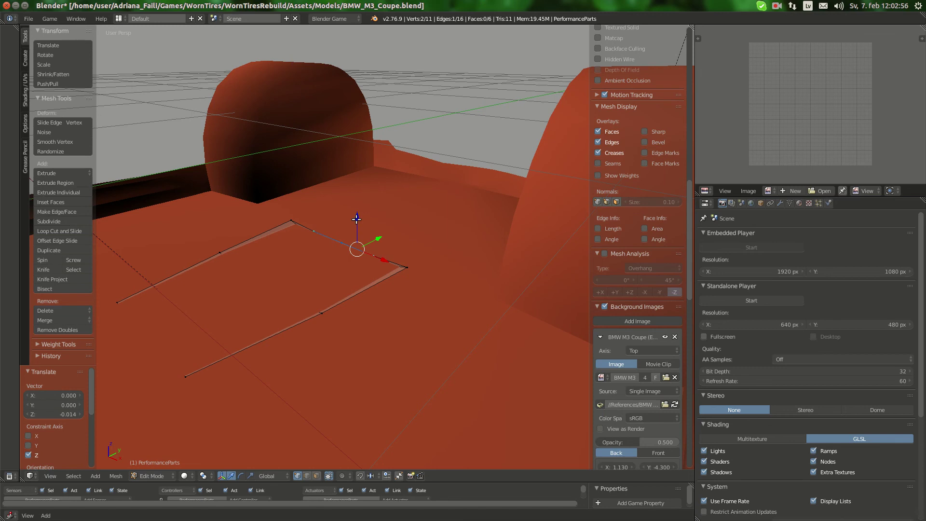
pyautogui.moveTo(356, 218); pyautogui.dragTo(355, 215)
# Return to Object Mode and apply smooth shading to the underside part.
pyautogui.press('Tab')
pyautogui.press('KP_5')
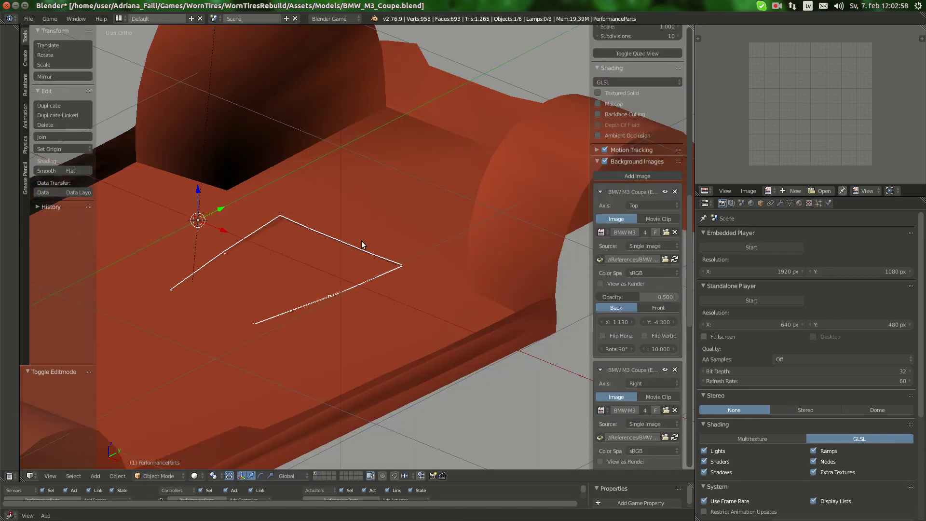
pyautogui.moveTo(360, 241); pyautogui.dragTo(321, 263, button='middle')
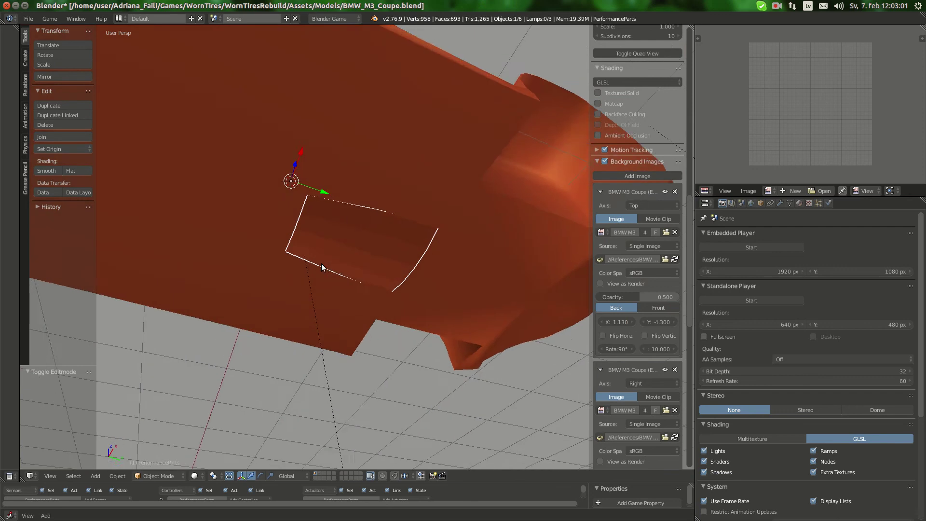
pyautogui.click(49, 170)
pyautogui.moveTo(338, 222); pyautogui.dragTo(324, 212, button='middle')
# Narrow the part by scaling all its geometry along X to about 0.45, and adjust its width with a second X scaling.
pyautogui.press('Tab')
pyautogui.moveTo(410, 217); pyautogui.dragTo(393, 176, button='middle')
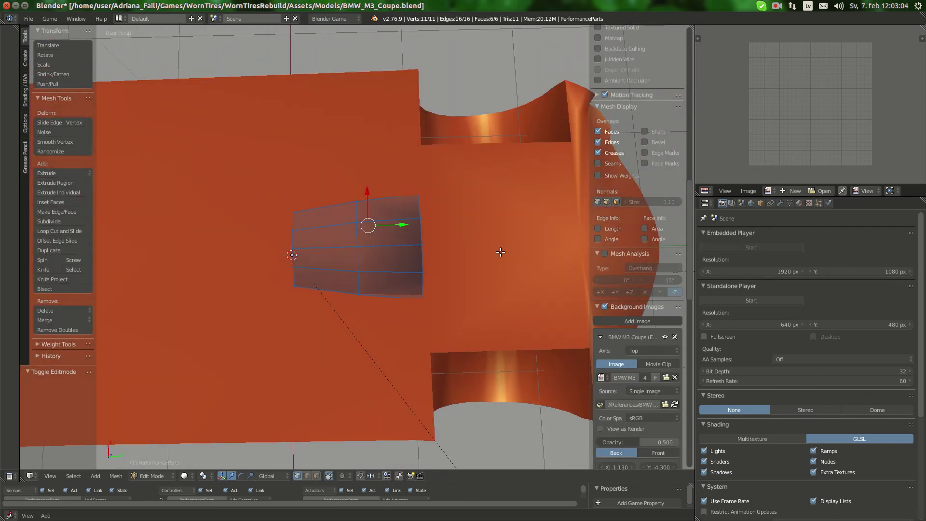
pyautogui.press('s')
pyautogui.press('x')
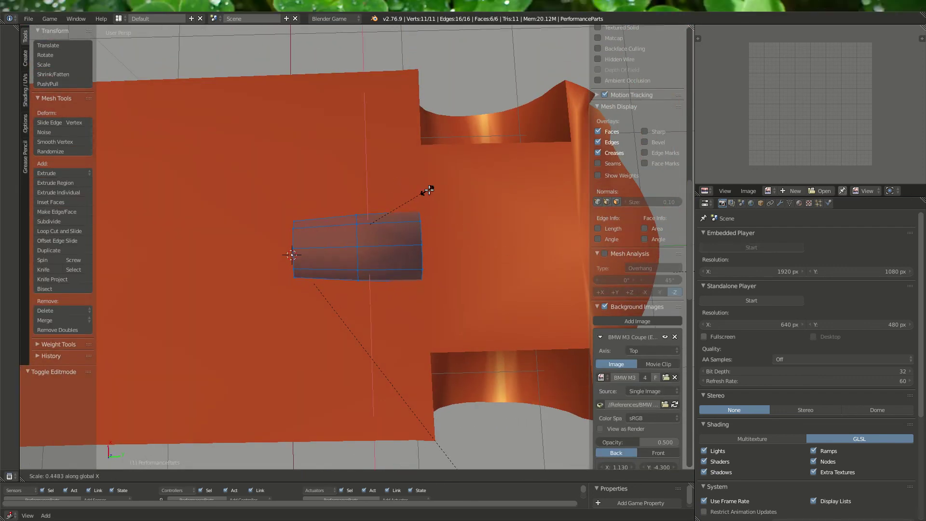
pyautogui.click(431, 192)
pyautogui.press('Tab')
pyautogui.moveTo(431, 193); pyautogui.dragTo(324, 200, button='middle')
pyautogui.press('Tab')
pyautogui.press('s')
pyautogui.press('x')
pyautogui.click(460, 257)
# Taper the tunnel cover by scaling the edge row at its mid-car end along X to 0.576.
pyautogui.press('a')
pyautogui.press('b')
pyautogui.moveTo(308, 194); pyautogui.dragTo(440, 221)
pyautogui.press('s')
pyautogui.press('x')
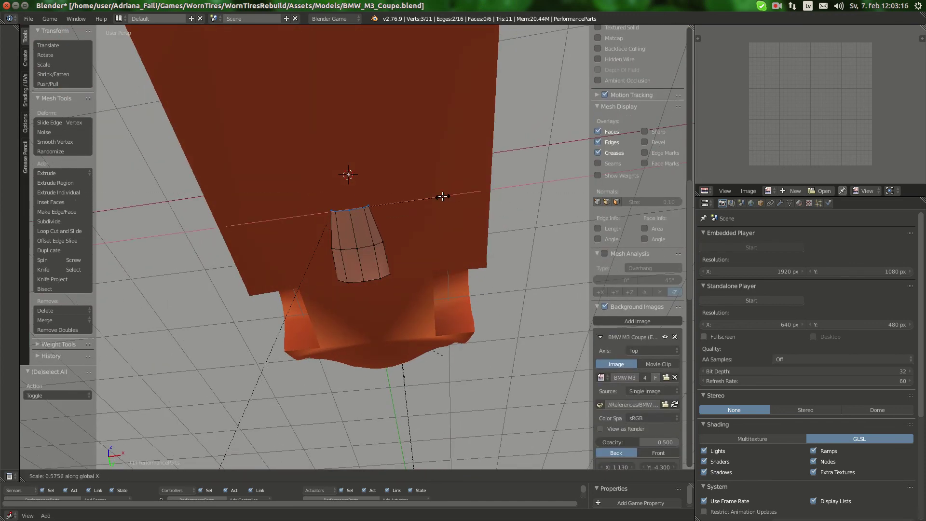
pyautogui.click(443, 196)
pyautogui.moveTo(433, 198); pyautogui.dragTo(417, 170, button='middle')
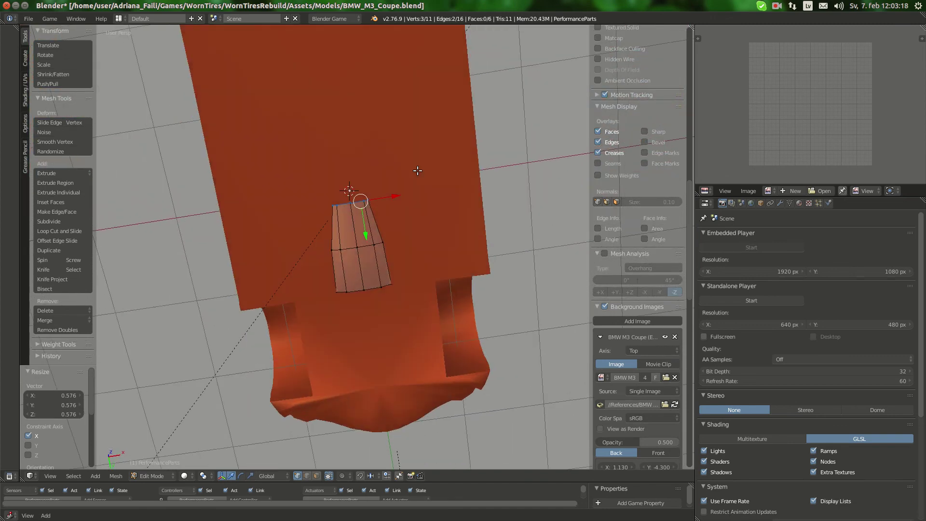
# View the cover from directly below and compare its outline with the Rear Wheel Drive underside photo in Chromium, then return to Blender.
pyautogui.press('ctrl+KP_7')
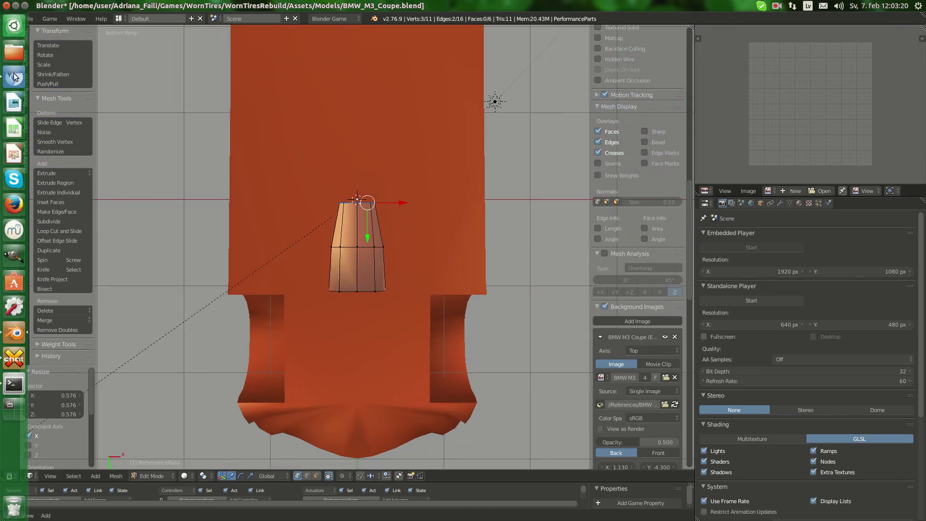
pyautogui.click(16, 75)
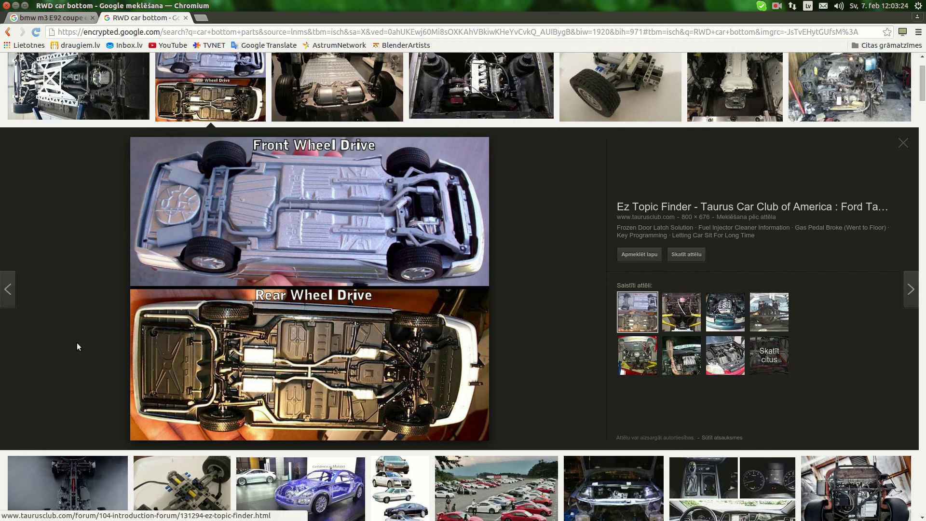
pyautogui.click(13, 330)
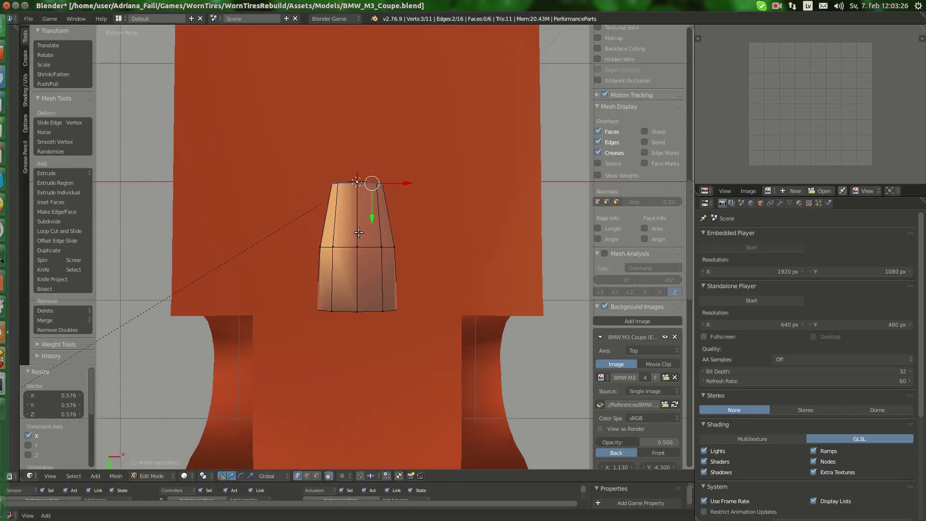
pyautogui.scroll(5, 359, 232)
pyautogui.press('e')
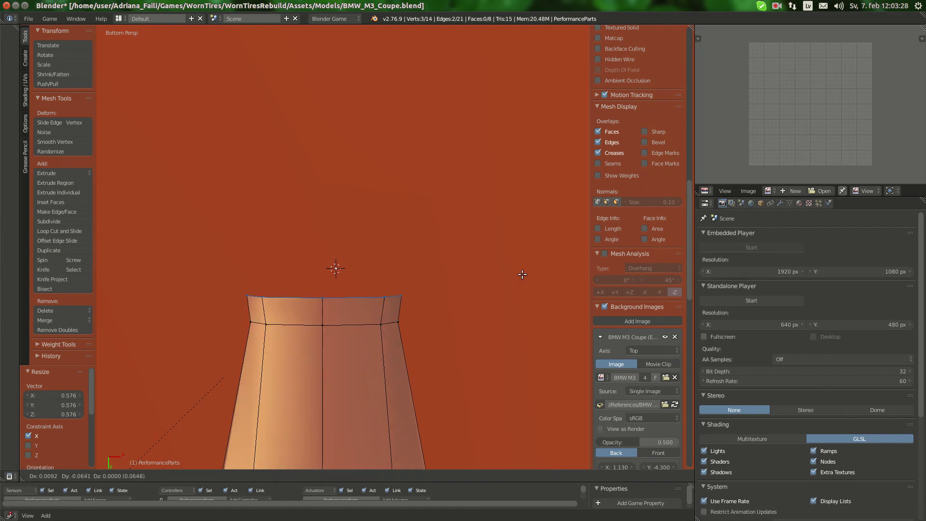
pyautogui.rightClick(512, 263)
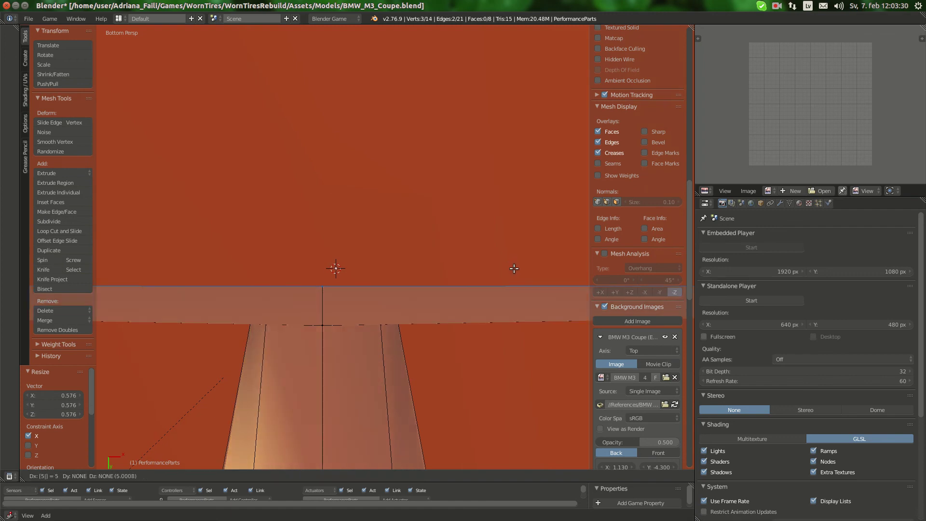
pyautogui.scroll(-6, 391, 263)
pyautogui.hotkey('ctrl', 'z')
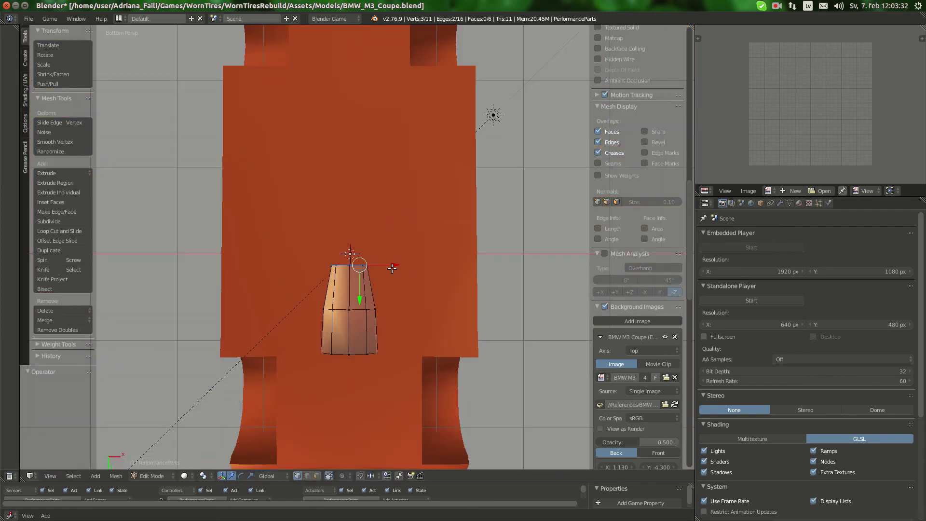
# In orthographic bottom view, extrude the cover's narrow end edge about 0.11 along negative Y and scale the new edge to 0.318.
pyautogui.press('KP_5')
pyautogui.scroll(1, 364, 288)
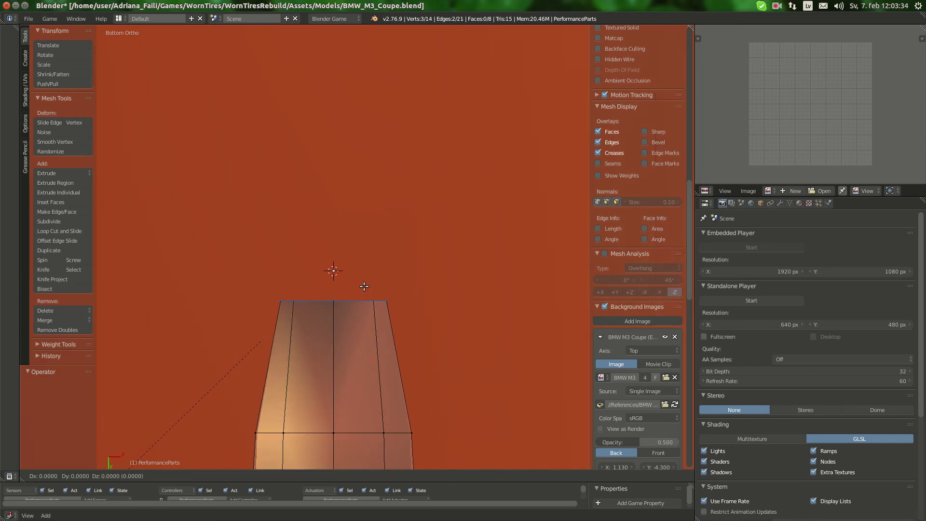
pyautogui.press('e')
pyautogui.press('y')
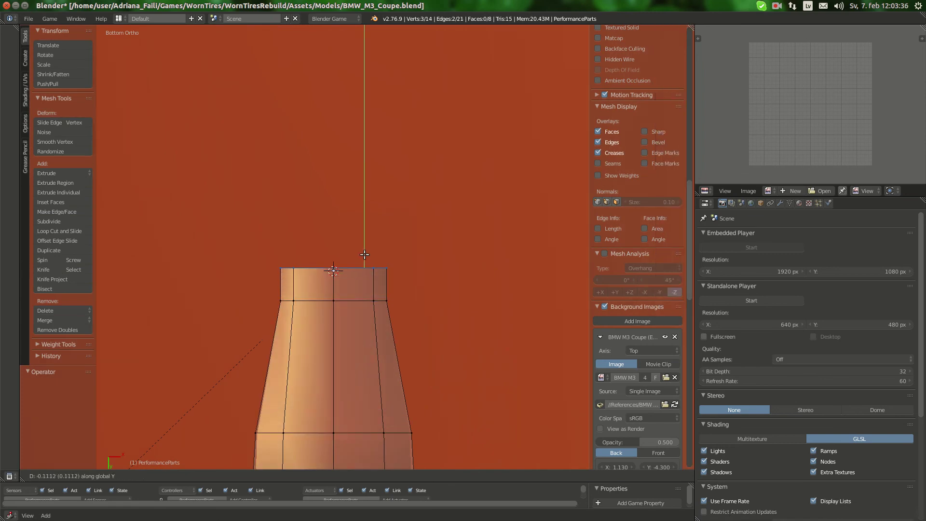
pyautogui.click(365, 257)
pyautogui.press('s')
pyautogui.click(378, 263)
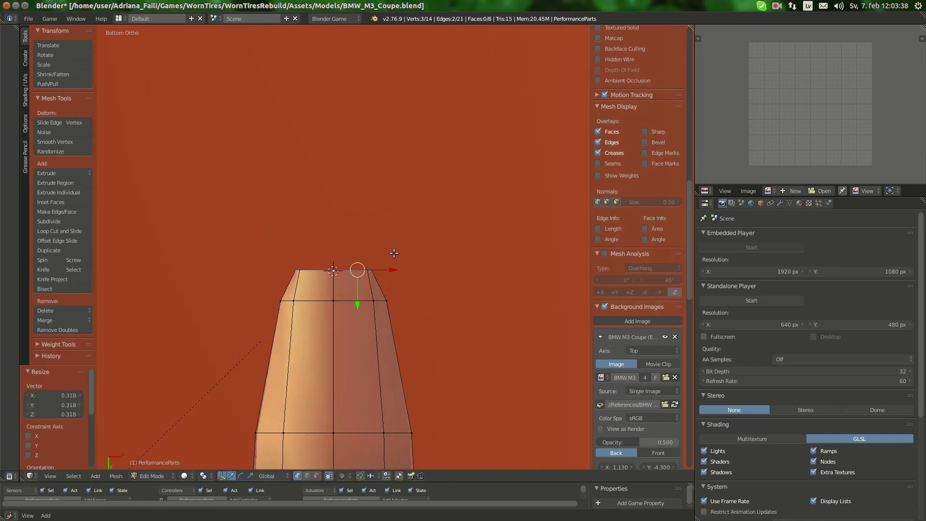
# Check the underside photo in Chromium, then return to Blender and flare the extruded end edge with a uniform scale of 2.49.
pyautogui.moveTo(2, 114)
pyautogui.click(7, 77)
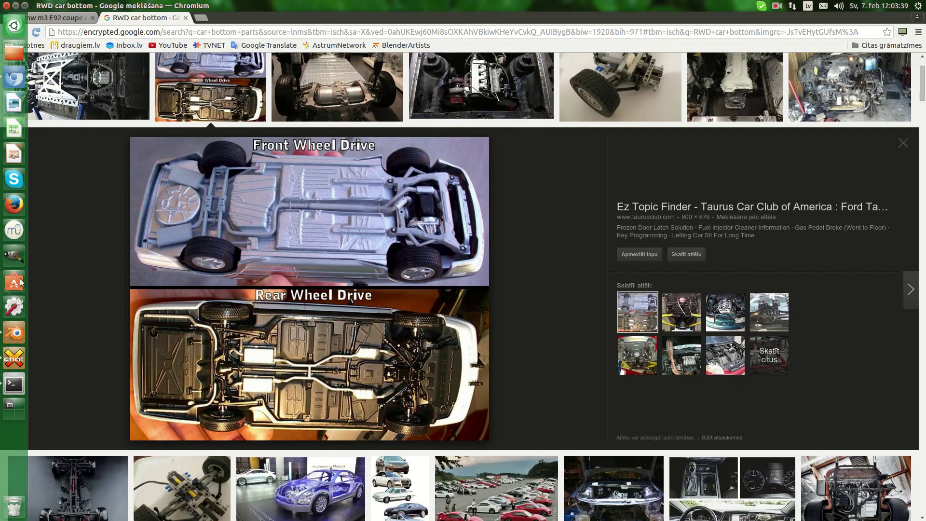
pyautogui.click(14, 331)
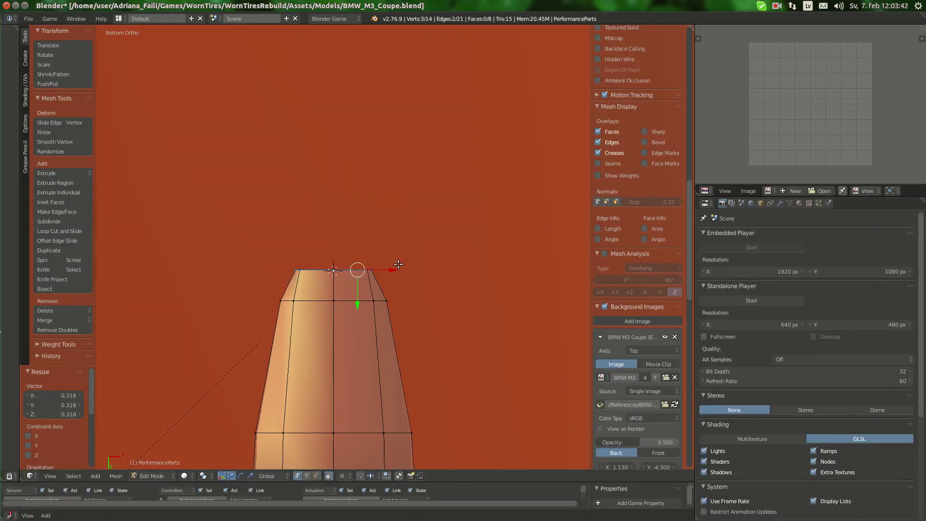
pyautogui.press('s')
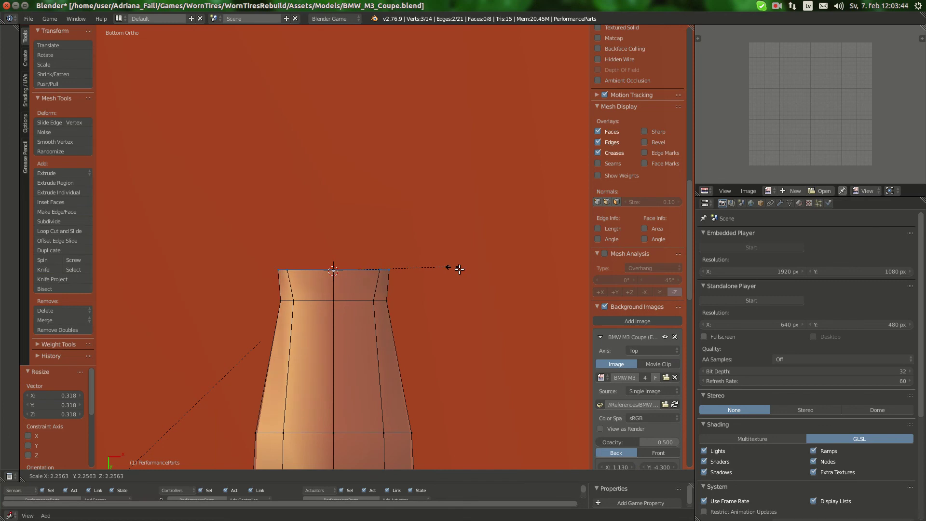
pyautogui.click(431, 272)
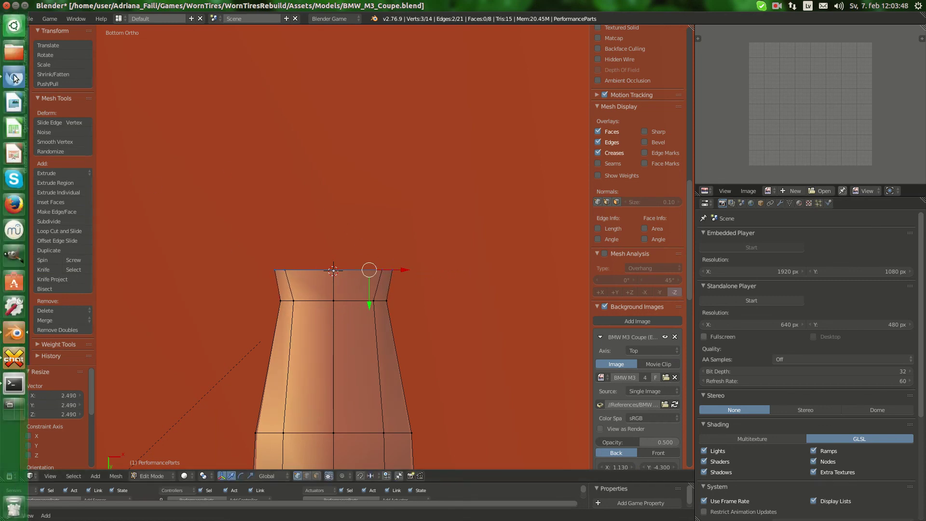
# Recheck the underside photo, then move the end edge's inner and centre vertices 0.008 along Z in Blender.
pyautogui.click(14, 77)
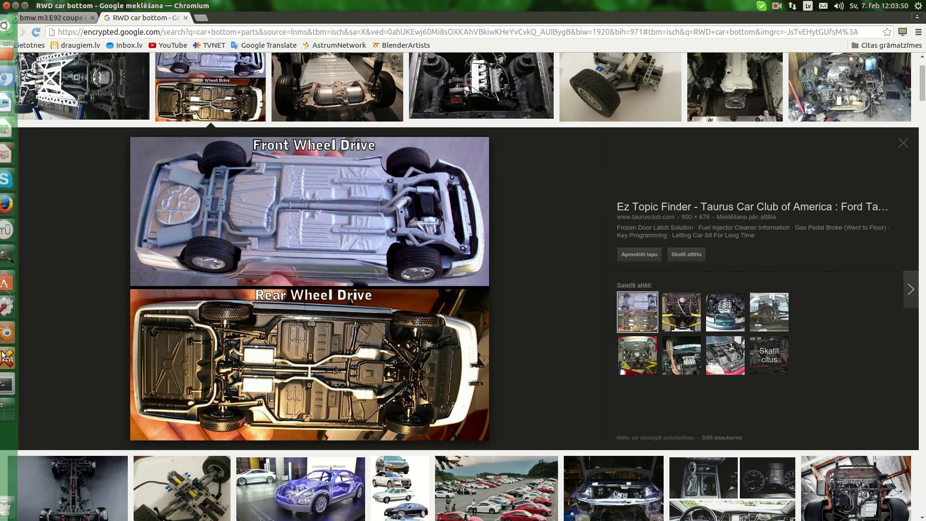
pyautogui.click(14, 331)
pyautogui.rightClick(380, 271)
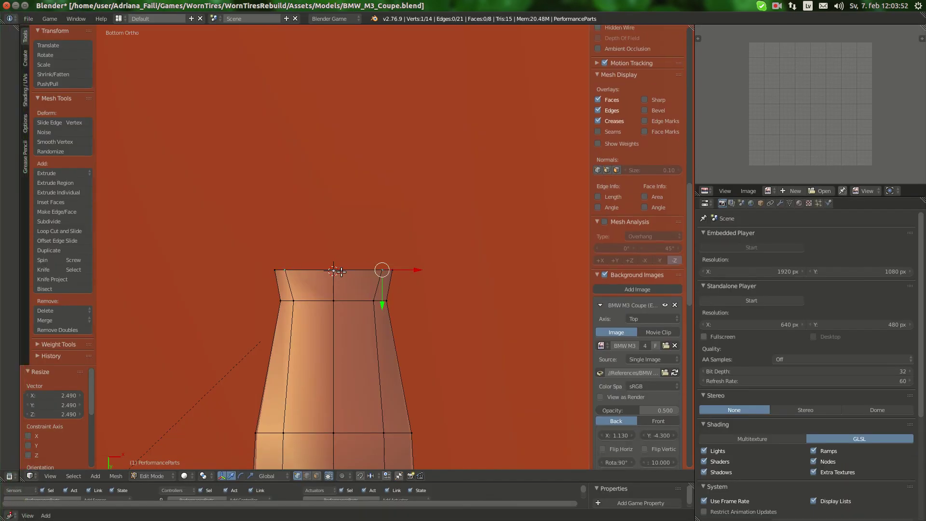
pyautogui.keyDown('shift'); pyautogui.rightClick(336, 272); pyautogui.keyUp('shift')
pyautogui.press('KP_3')
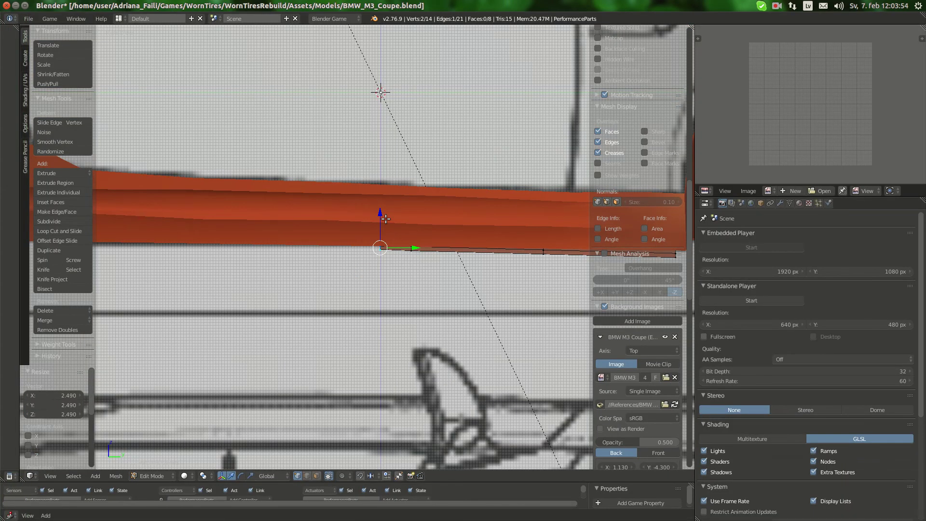
pyautogui.press('g')
pyautogui.click(379, 217)
pyautogui.press('ctrl+KP_1')
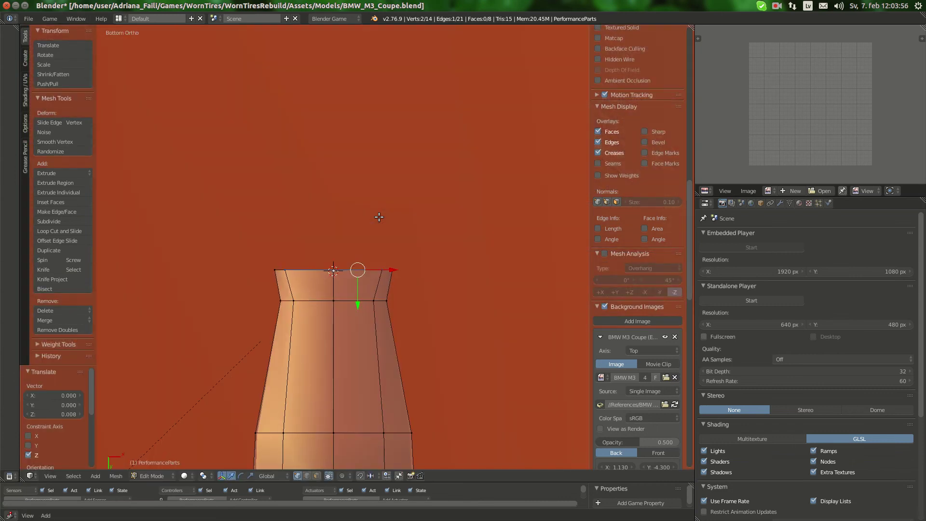
# Pull the end edge's two outermost vertices closer together by scaling them along X to 0.228.
pyautogui.press('a')
pyautogui.press('b')
pyautogui.moveTo(253, 252); pyautogui.dragTo(339, 241)
pyautogui.moveTo(394, 267); pyautogui.dragTo(386, 270)
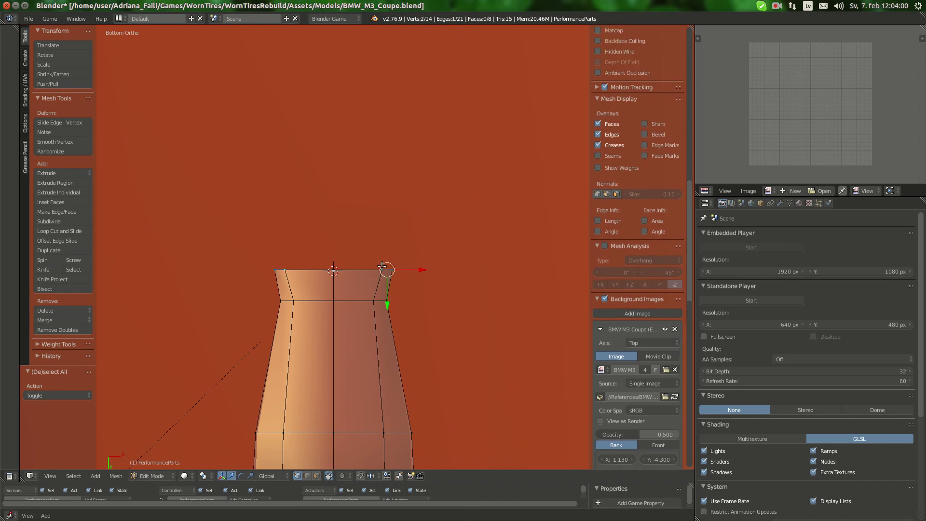
pyautogui.write('sx')
pyautogui.write('0')
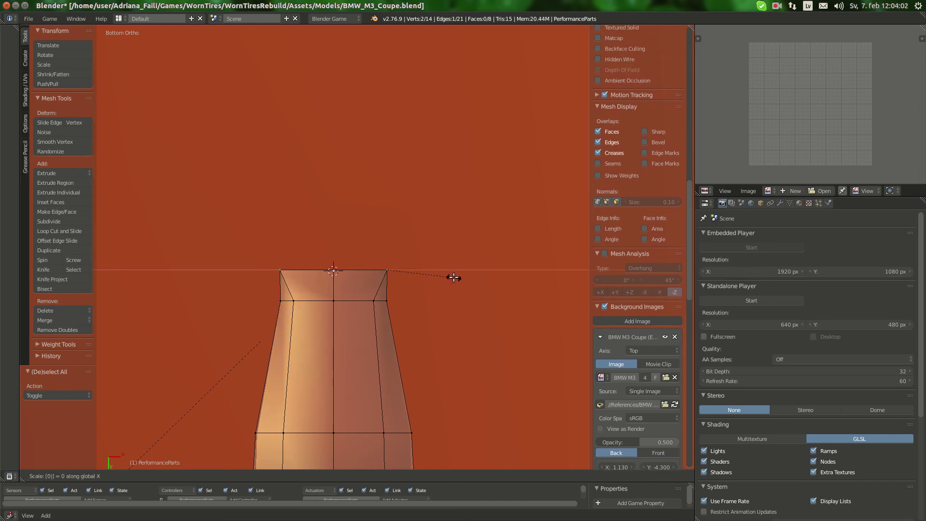
pyautogui.press('BackSpace')
pyautogui.click(394, 244)
pyautogui.rightClick(388, 269)
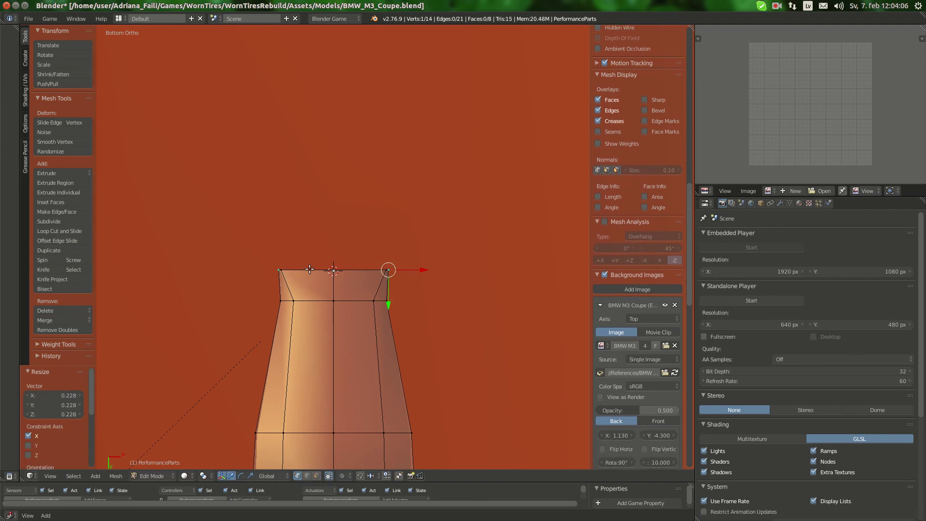
# Select the whole end edge, consult the underside photo in Chromium, and extrude the edge inward in Blender with a scale of 0.343.
pyautogui.press('a')
pyautogui.press('b')
pyautogui.moveTo(246, 247); pyautogui.dragTo(491, 294)
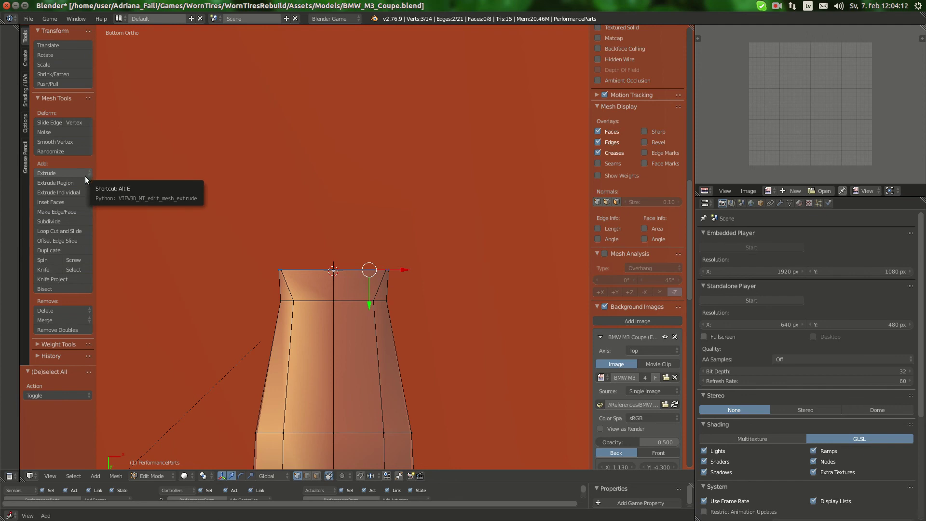
pyautogui.click(14, 77)
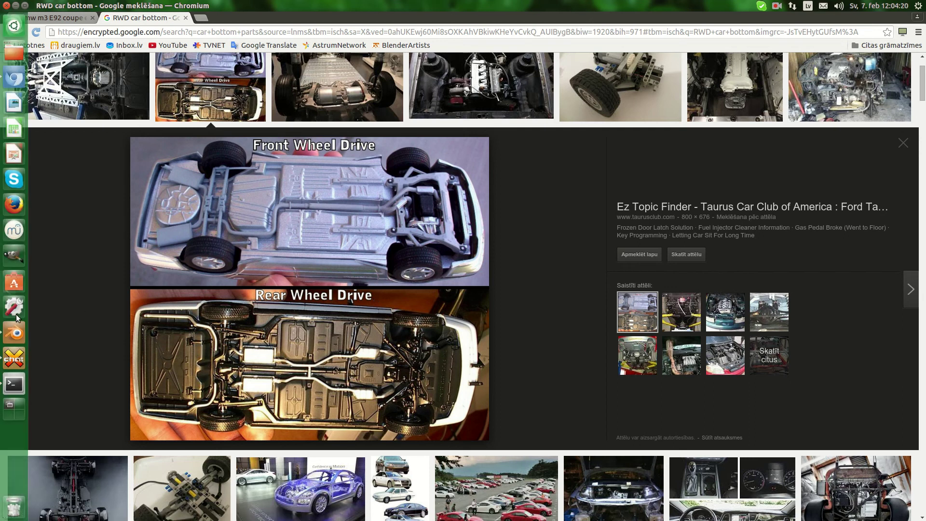
pyautogui.click(11, 340)
pyautogui.press('s')
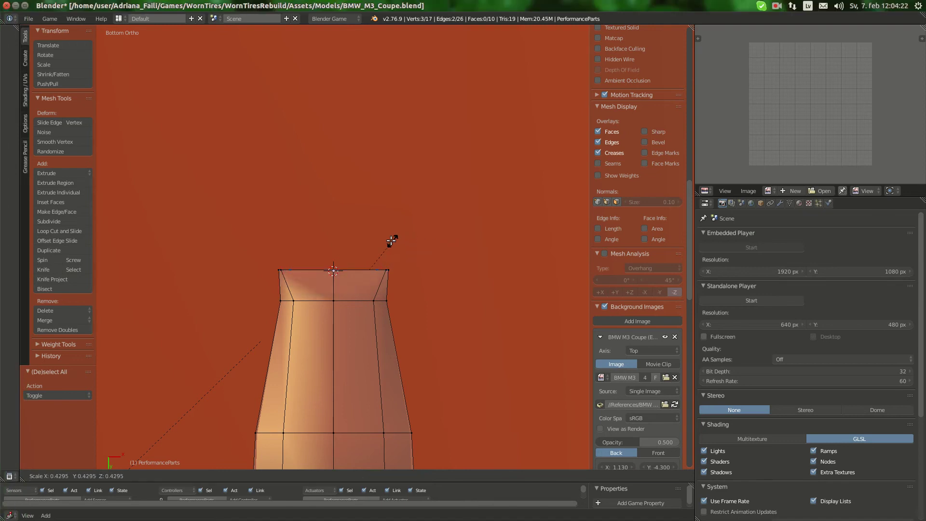
pyautogui.click(367, 240)
# Stretch the newly extruded inner edge along Z by a factor of 2.467.
pyautogui.moveTo(363, 240); pyautogui.dragTo(346, 337, button='middle')
pyautogui.scroll(4, 346, 337)
pyautogui.press('s')
pyautogui.press('z')
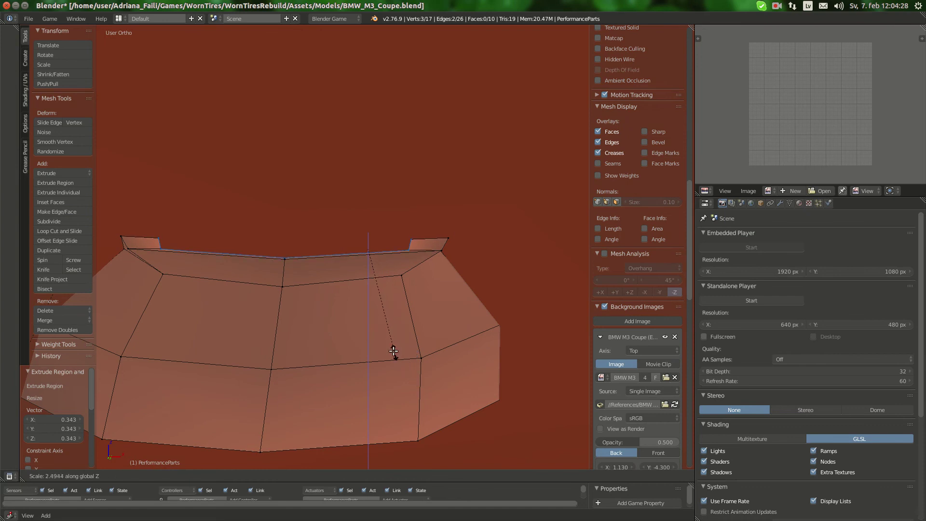
pyautogui.click(380, 335)
# Move the inner edge 0.008 along Z and scale it along Z by 1.249.
pyautogui.press('g')
pyautogui.press('z')
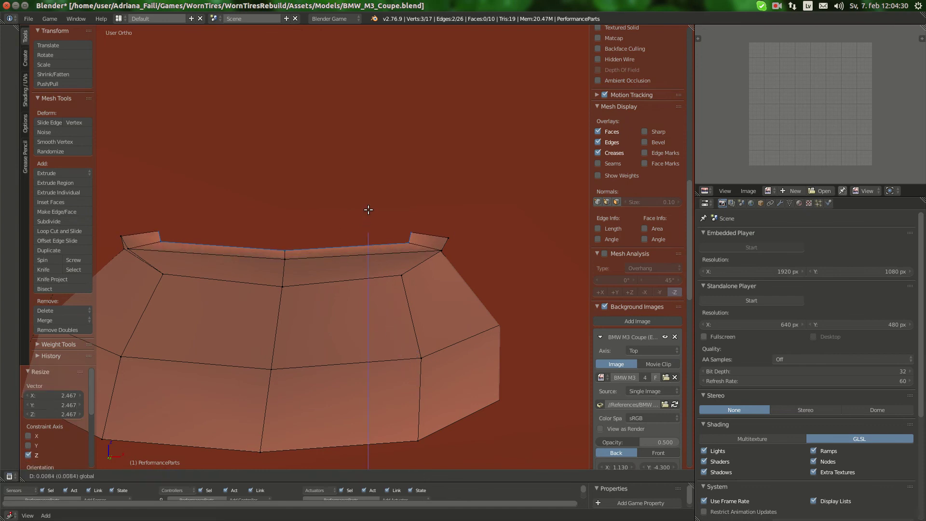
pyautogui.click(368, 211)
pyautogui.press('s')
pyautogui.press('z')
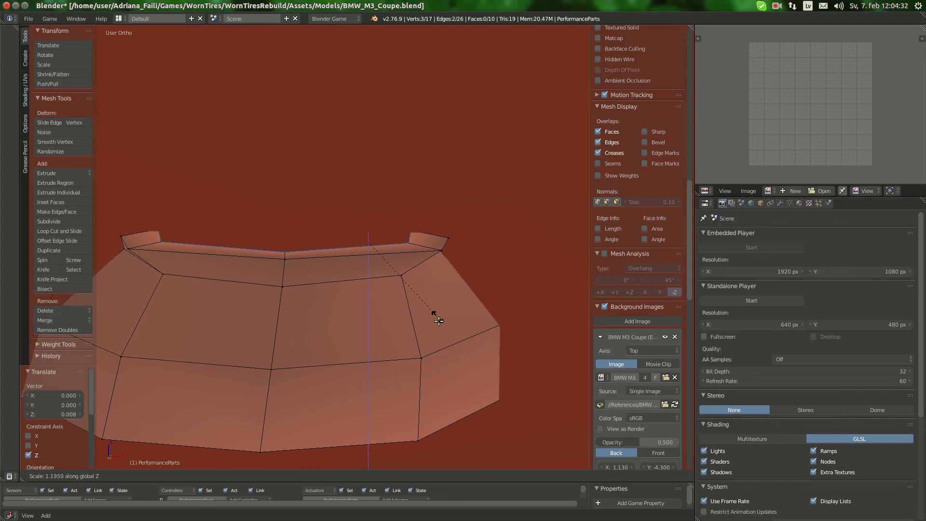
pyautogui.click(438, 321)
# Raise the outer vertex at the cover's neck 0.012 along Z, and fine-tune it by another 0.002 from a side angle.
pyautogui.rightClick(447, 238)
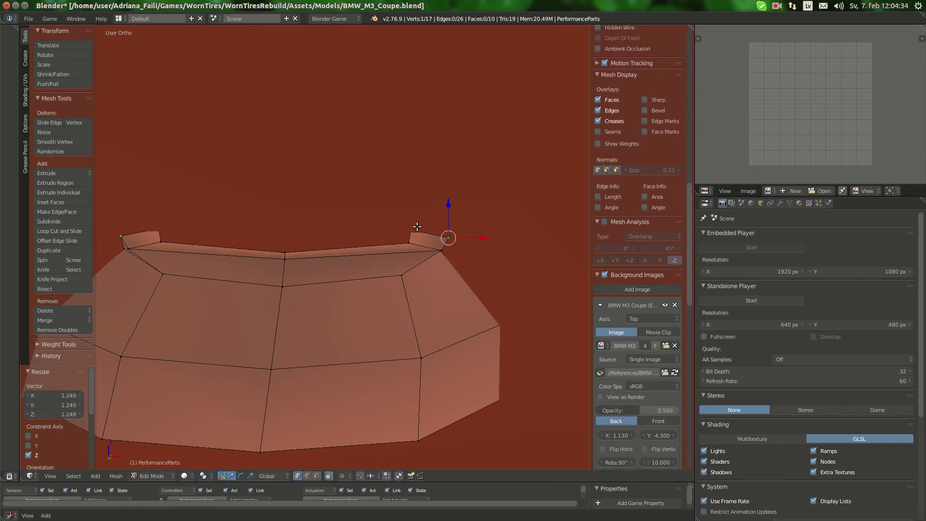
pyautogui.press('g')
pyautogui.press('z')
pyautogui.click(447, 208)
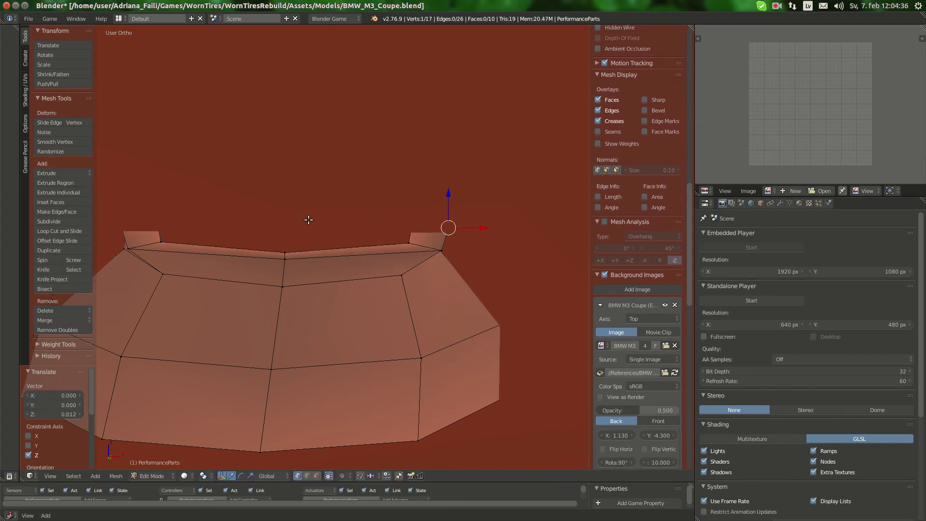
pyautogui.moveTo(310, 219); pyautogui.dragTo(310, 273, button='middle')
pyautogui.scroll(-3, 310, 273)
pyautogui.moveTo(248, 242); pyautogui.dragTo(263, 226, button='middle')
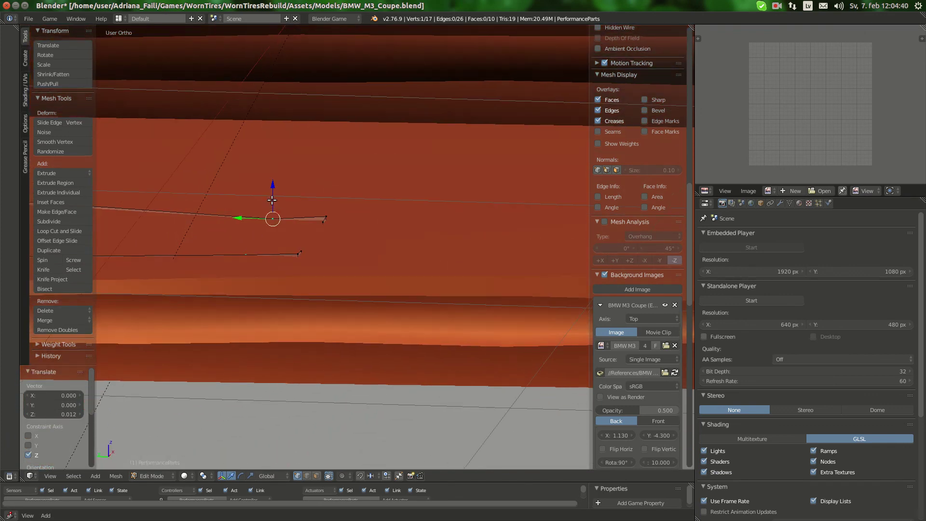
pyautogui.moveTo(272, 200); pyautogui.dragTo(273, 190)
# Select all vertices of the cover's inner end edge and scale the edge along X by -0.864.
pyautogui.press('ctrl+KP_7')
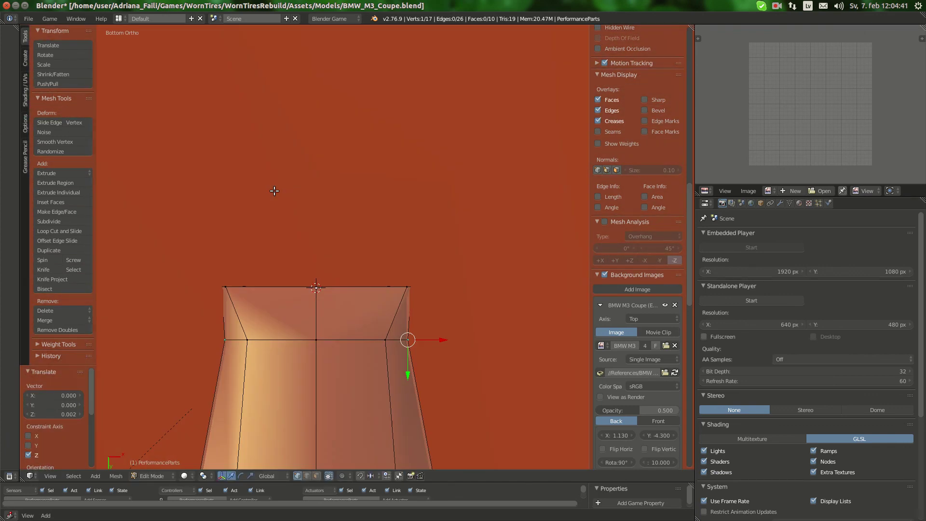
pyautogui.moveTo(390, 272); pyautogui.dragTo(377, 317, button='middle')
pyautogui.keyDown('shift'); pyautogui.rightClick(393, 265); pyautogui.keyUp('shift')
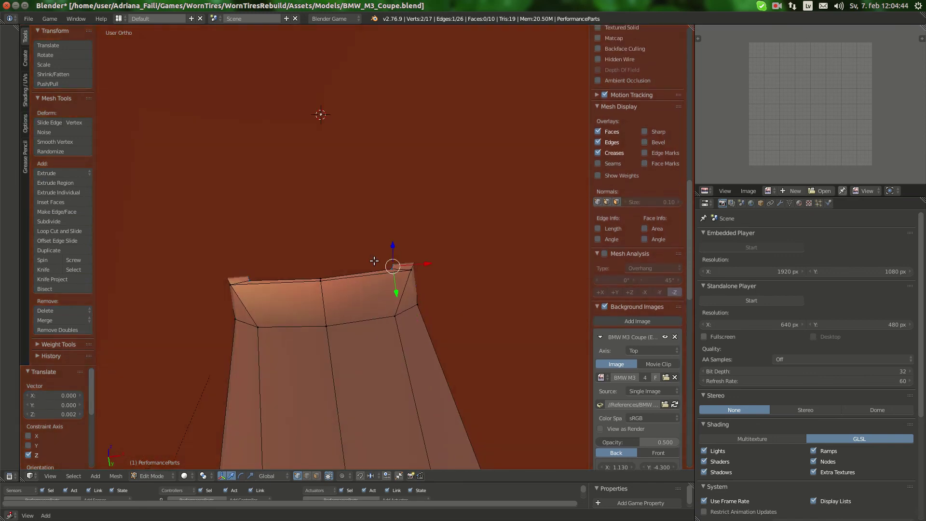
pyautogui.keyDown('shift'); pyautogui.rightClick(320, 279); pyautogui.keyUp('shift')
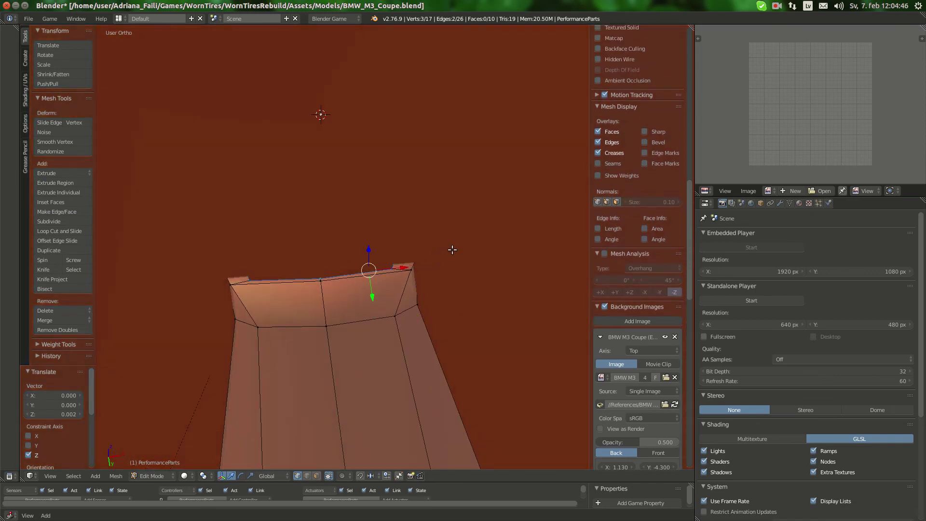
pyautogui.press('s')
pyautogui.press('x')
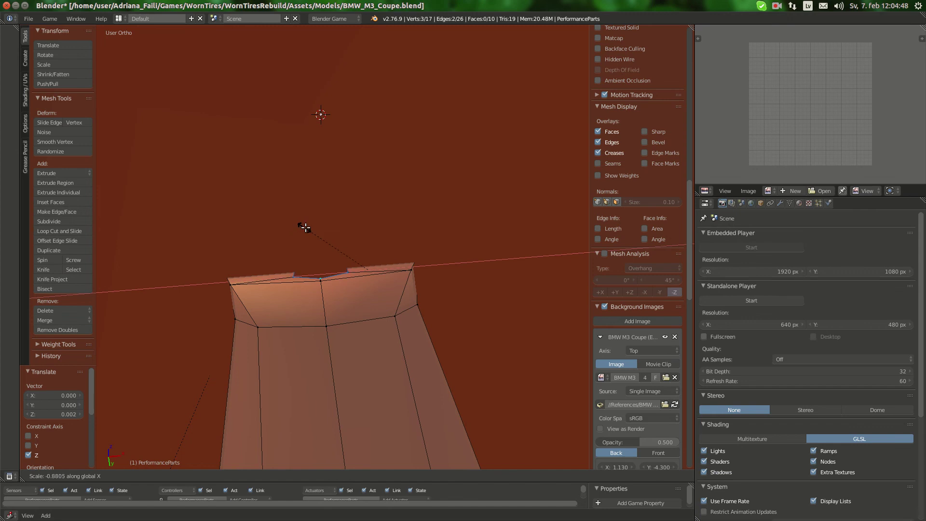
pyautogui.click(304, 228)
pyautogui.press('KP_7')
pyautogui.press('ctrl+KP_7')
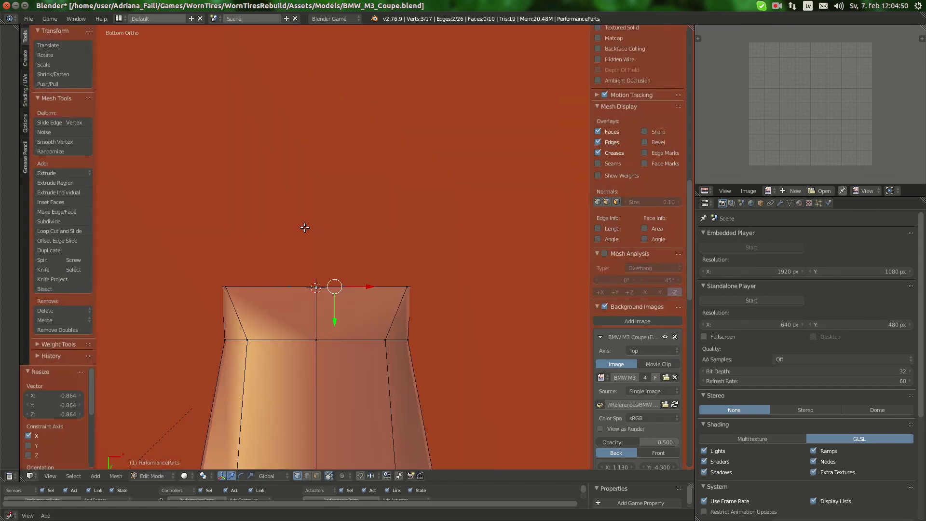
# Consult the underside photo in Chromium, and extrude the inner edge -0.191 along Y in Blender.
pyautogui.moveTo(1, 54)
pyautogui.click(10, 75)
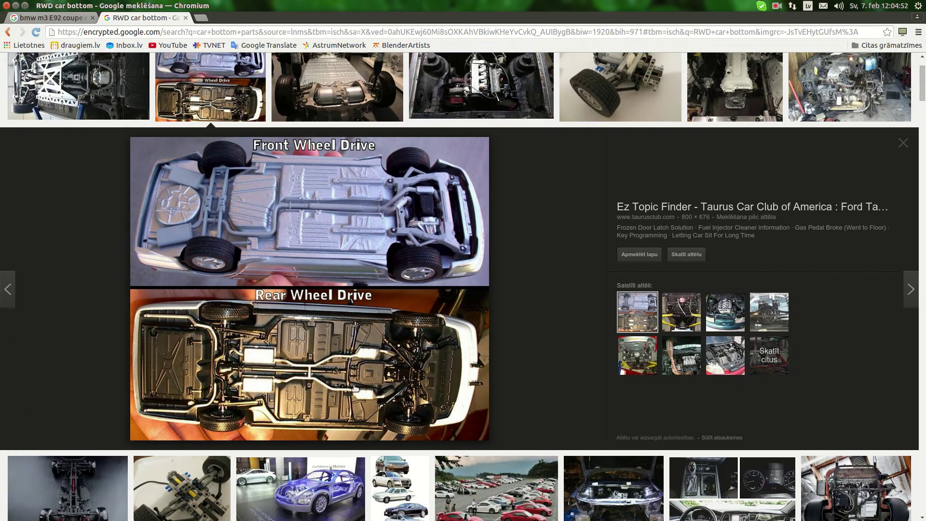
pyautogui.moveTo(1, 322)
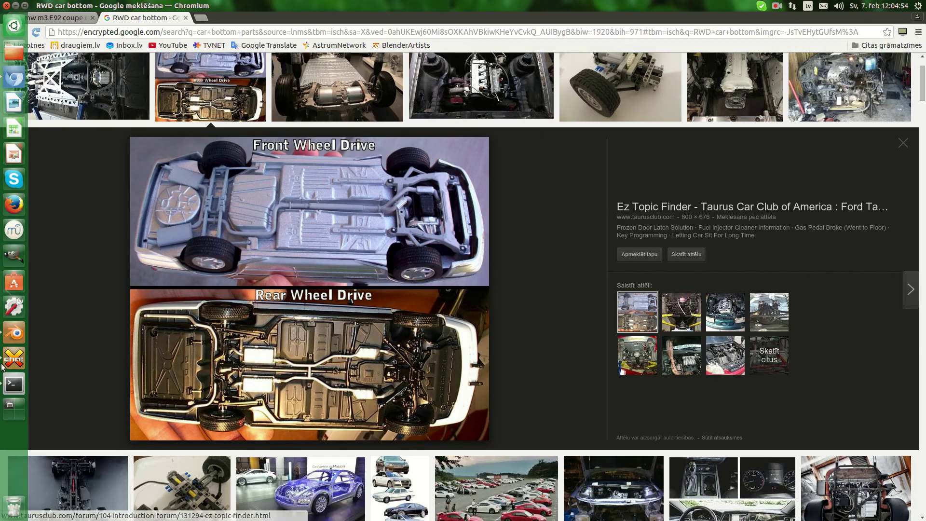
pyautogui.click(10, 338)
pyautogui.press('e')
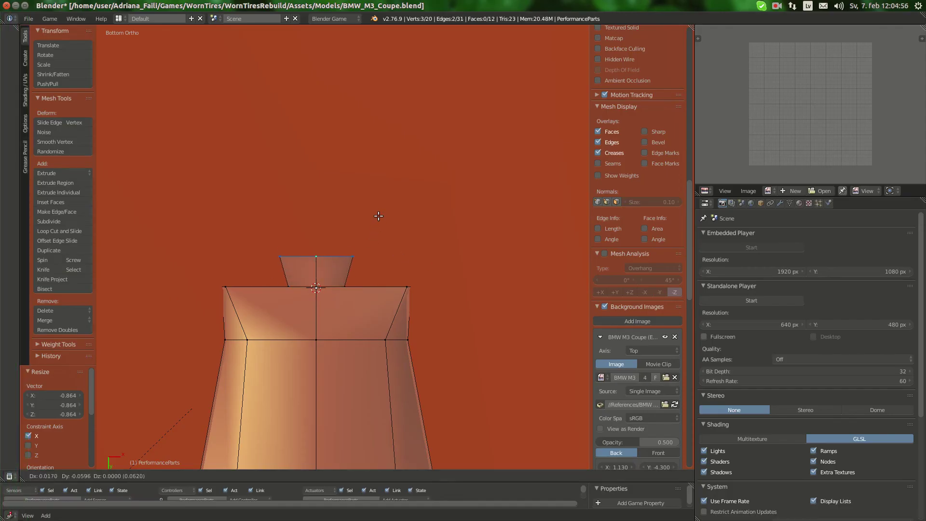
pyautogui.click(378, 159)
# Shift the extrusion's outer end vertex by 0.005 and -0.003 along X, and lower its centre end vertex 0.001 along Z.
pyautogui.moveTo(369, 202); pyautogui.dragTo(223, 262, button='middle')
pyautogui.scroll(-1, 270, 226)
pyautogui.rightClick(340, 220)
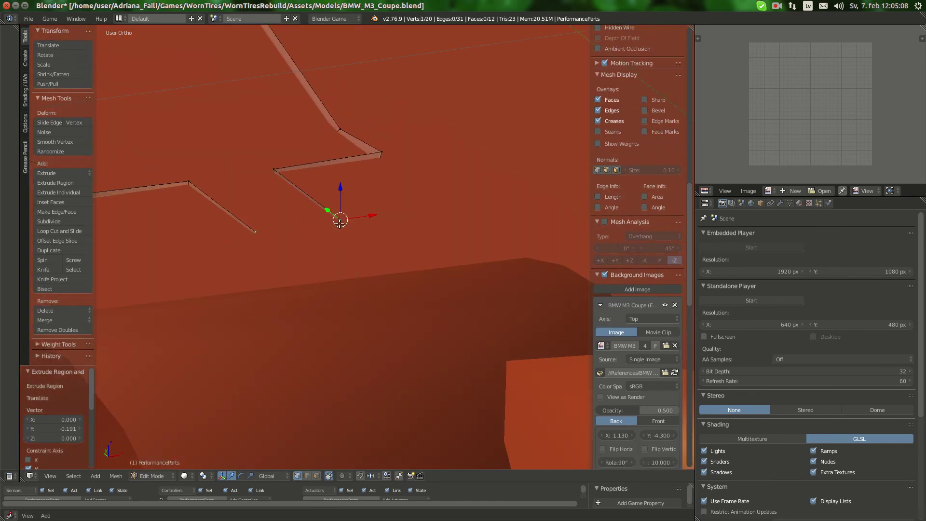
pyautogui.moveTo(365, 215); pyautogui.dragTo(370, 215)
pyautogui.moveTo(369, 215); pyautogui.dragTo(312, 229, button='middle')
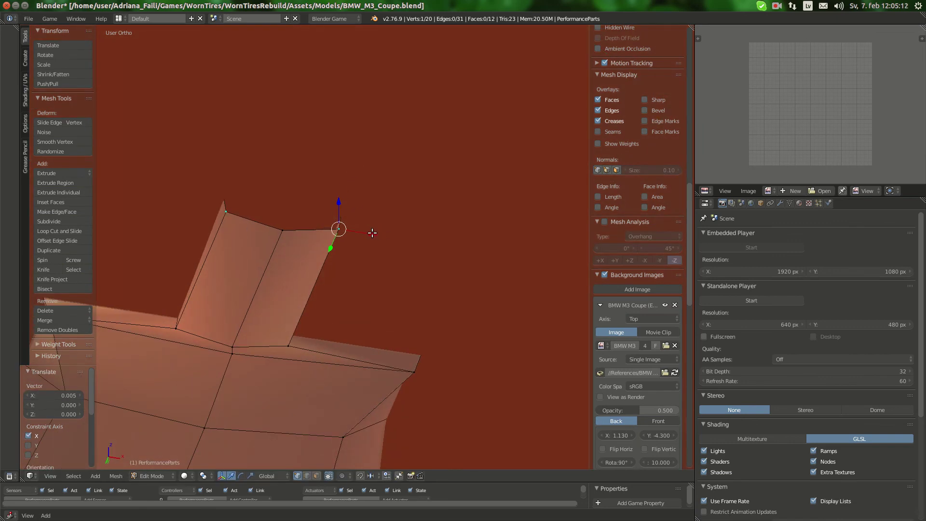
pyautogui.moveTo(372, 233); pyautogui.dragTo(368, 233)
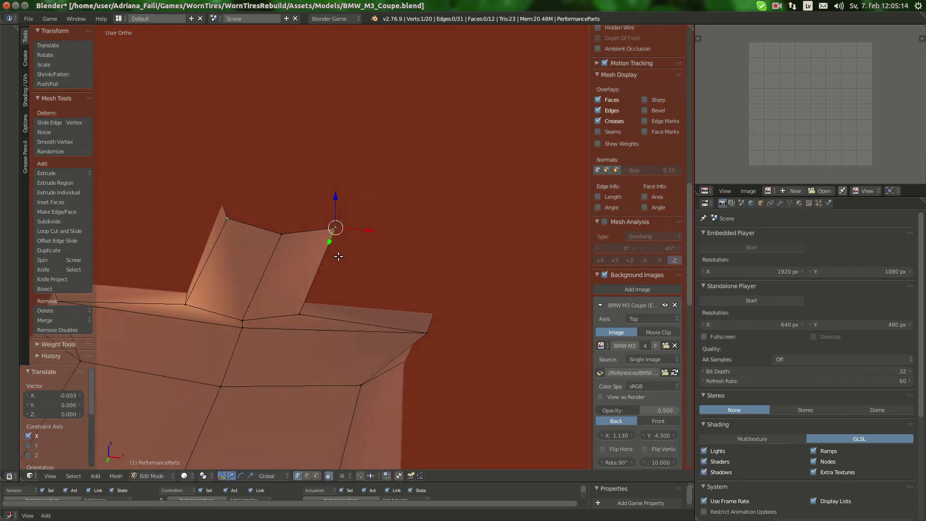
pyautogui.moveTo(368, 233); pyautogui.dragTo(341, 279, button='middle')
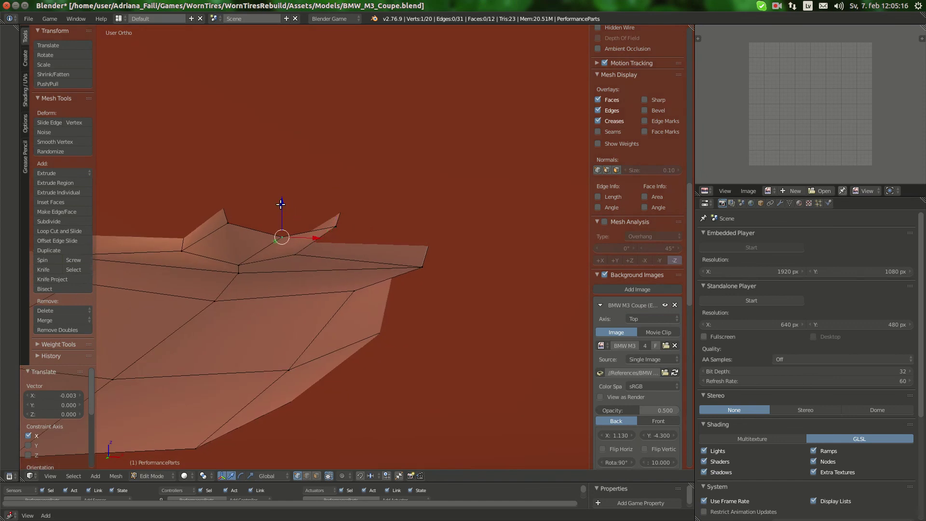
pyautogui.moveTo(281, 204); pyautogui.dragTo(336, 226)
# Select the whole end edge, consult the underside photo in Chromium, and extrude the edge about -0.041 along Y in Blender.
pyautogui.keyDown('shift'); pyautogui.rightClick(336, 227); pyautogui.keyUp('shift')
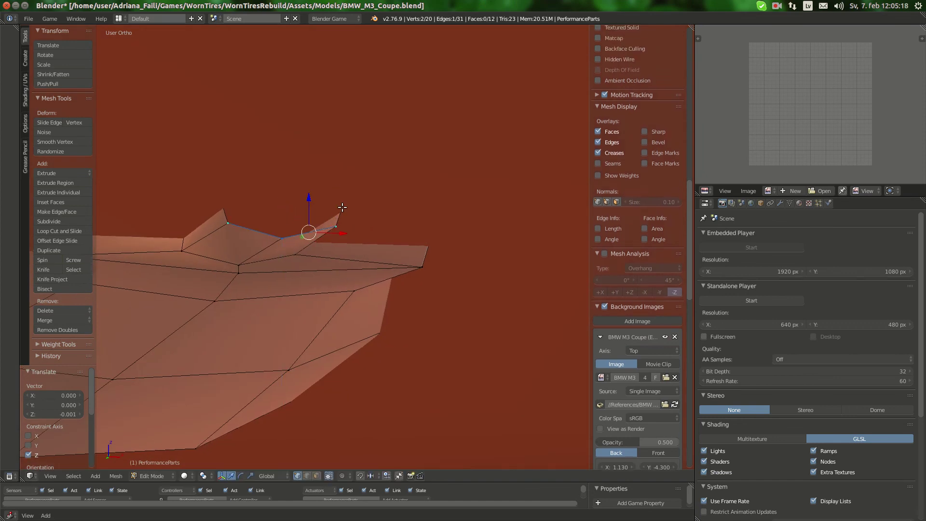
pyautogui.press('ctrl+KP_7')
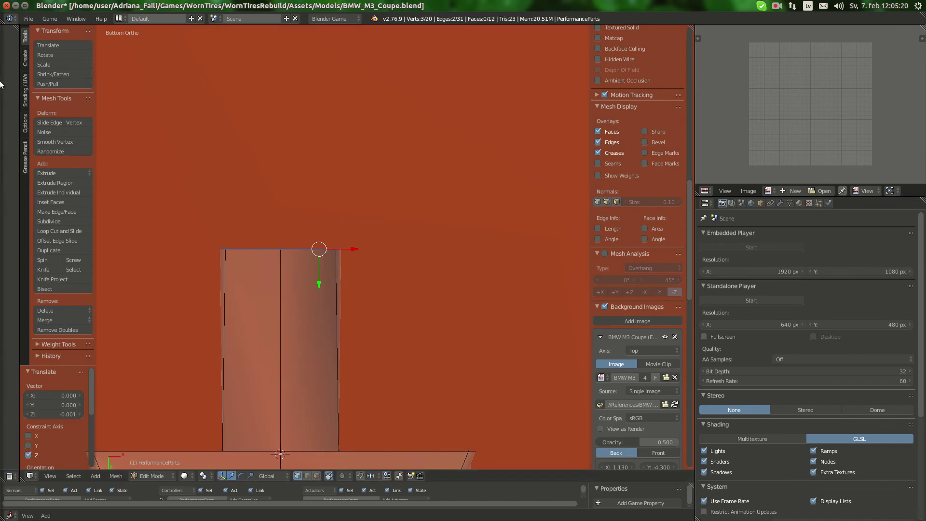
pyautogui.click(18, 77)
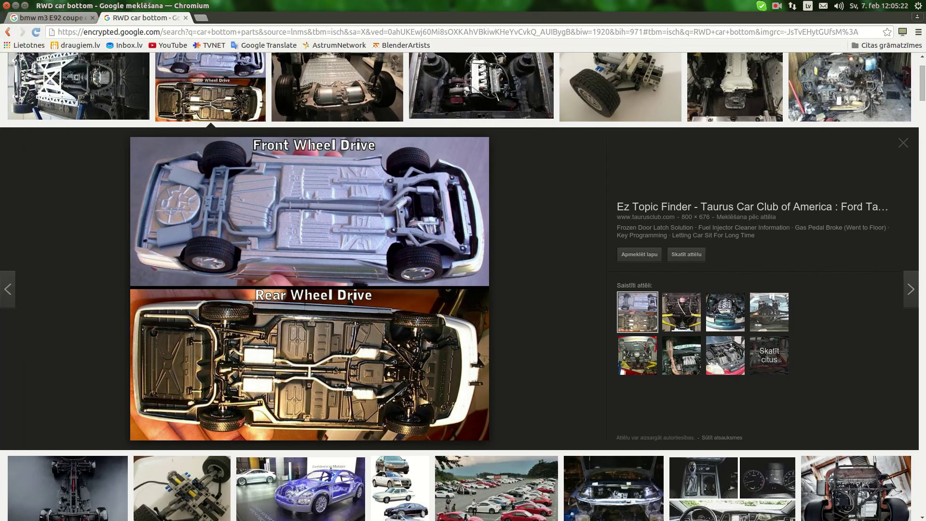
pyautogui.click(14, 333)
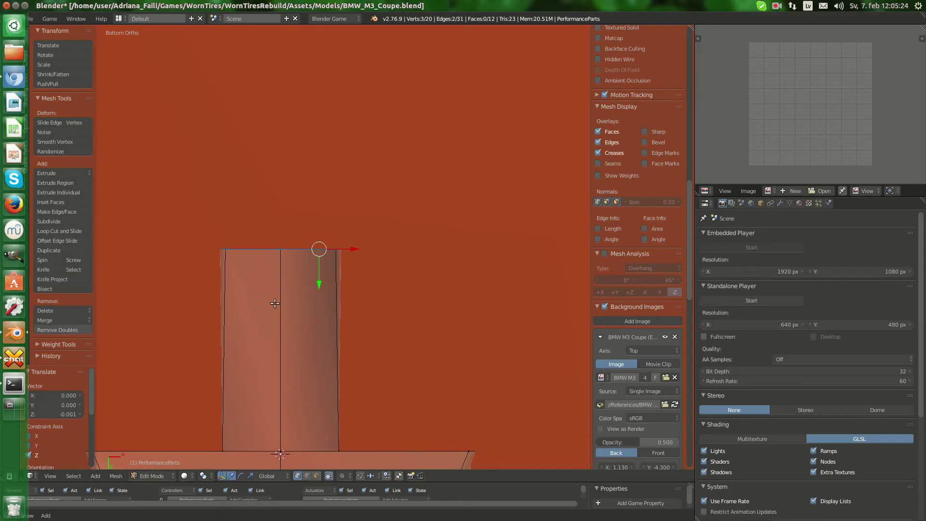
pyautogui.press('e')
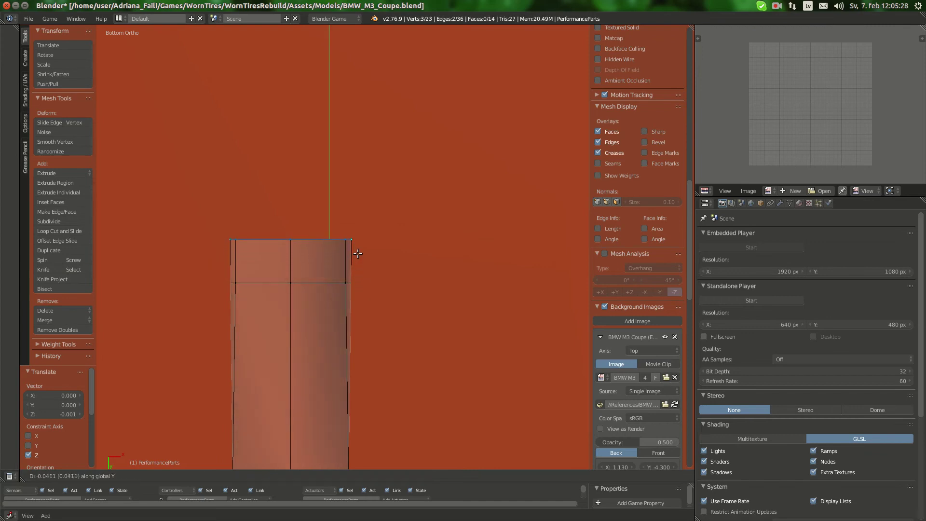
pyautogui.click(357, 254)
# Widen the new end edge along X by 1.203, compare it with the photo in Chromium, and widen it by another 1.149 in Blender.
pyautogui.press('s')
pyautogui.press('x')
pyautogui.click(409, 249)
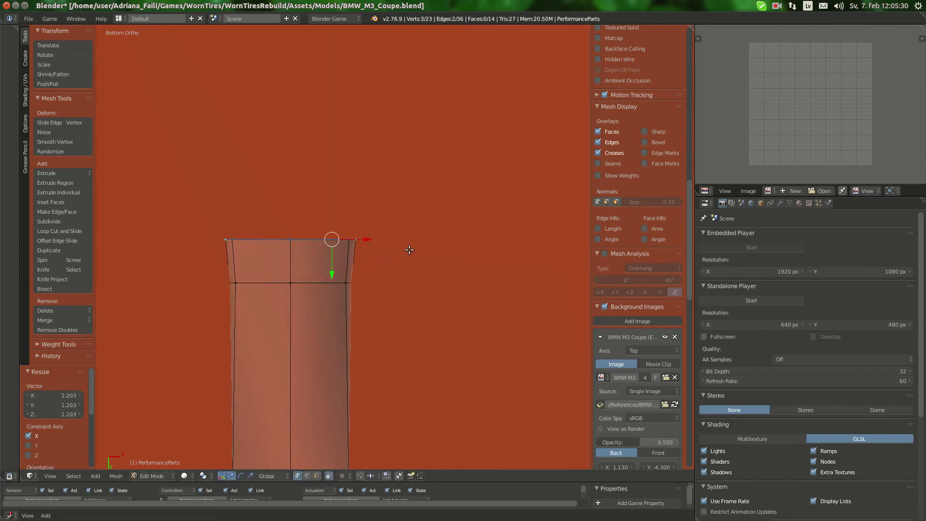
pyautogui.moveTo(16, 108)
pyautogui.click(11, 82)
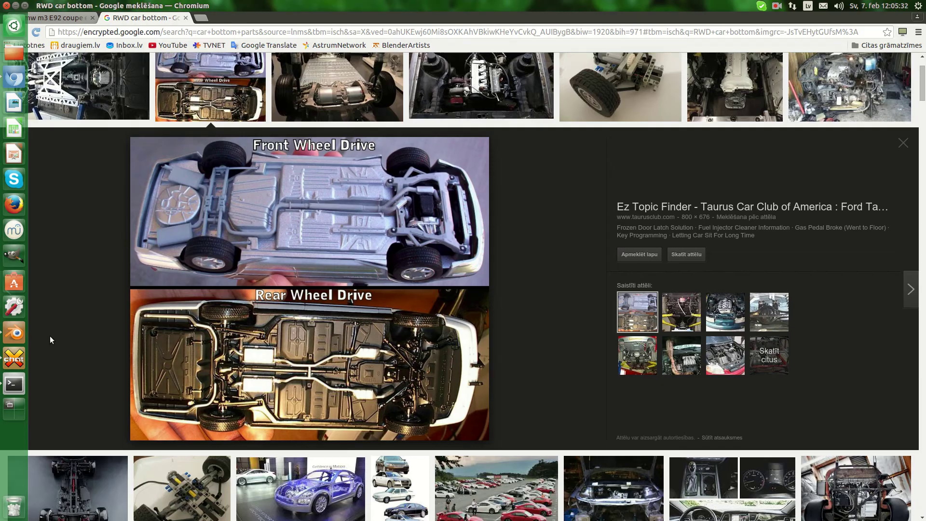
pyautogui.click(11, 332)
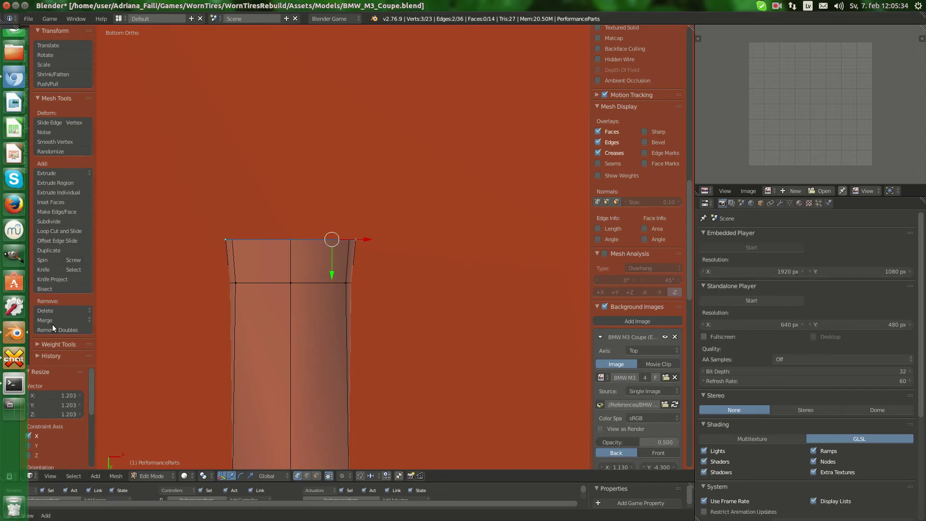
pyautogui.press('s')
pyautogui.press('x')
pyautogui.click(425, 234)
# Extrude the widened edge -0.037 along Y and narrow the new edge along X by about 0.55.
pyautogui.keyDown('shift'); pyautogui.moveTo(369, 236); pyautogui.dragTo(362, 309, button='middle'); pyautogui.keyUp('shift')
pyautogui.press('e')
pyautogui.press('y')
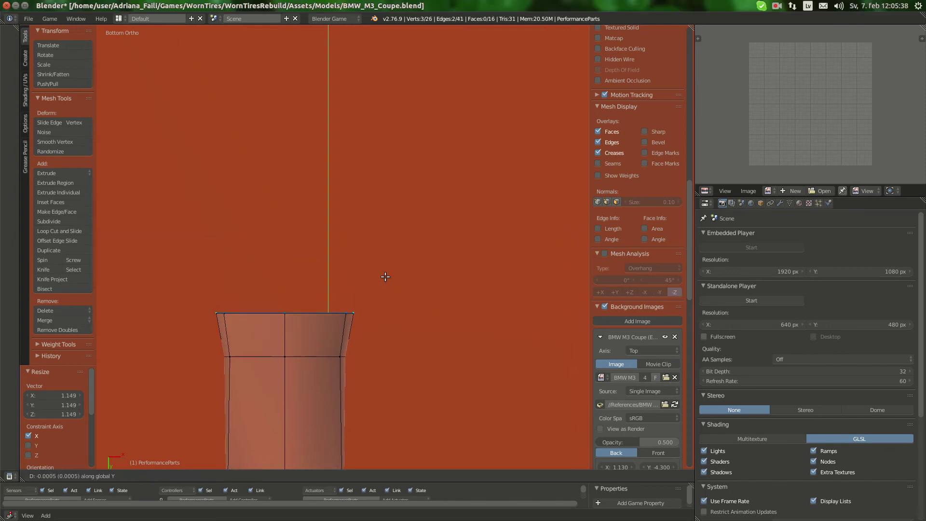
pyautogui.click(456, 239)
pyautogui.press('s')
pyautogui.press('x')
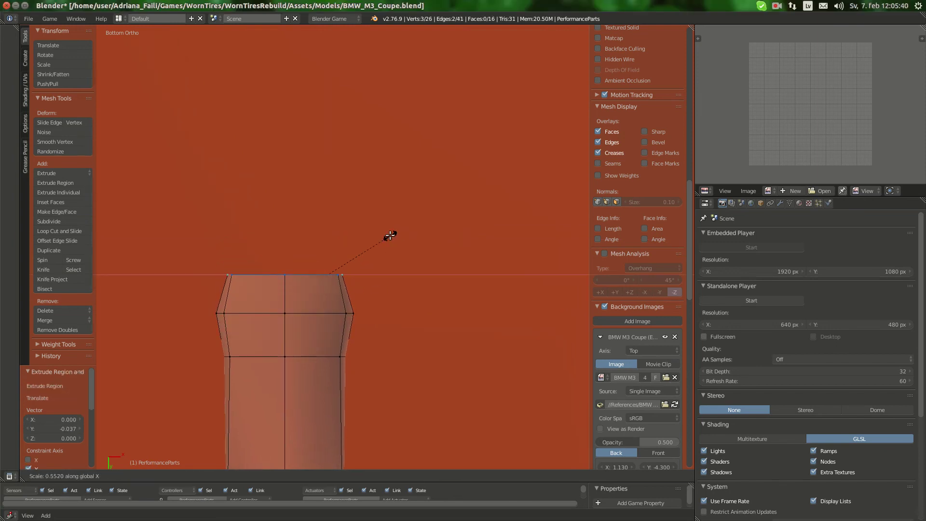
pyautogui.click(390, 235)
# Lower the widened ring's centre vertex 0.004 along Z and its outer vertex about 0.002.
pyautogui.keyDown('shift'); pyautogui.moveTo(319, 234); pyautogui.dragTo(316, 264, button='middle'); pyautogui.keyUp('shift')
pyautogui.rightClick(284, 340)
pyautogui.moveTo(284, 341); pyautogui.dragTo(252, 264, button='middle')
pyautogui.moveTo(262, 243); pyautogui.dragTo(235, 249)
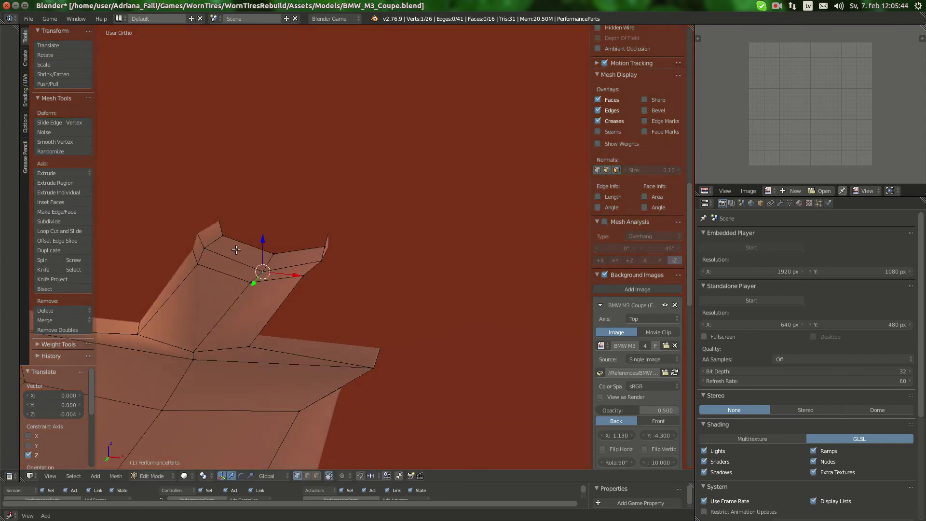
pyautogui.moveTo(323, 237); pyautogui.dragTo(319, 236)
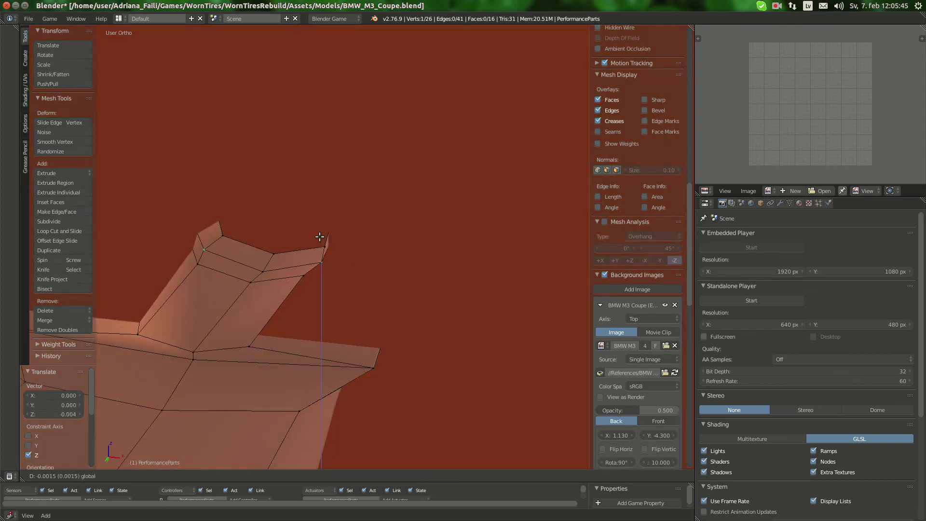
pyautogui.moveTo(233, 231); pyautogui.dragTo(222, 235)
# Select the narrow end edge, consult the underside photo in Chromium, and extrude the edge -1.641 along Y in Blender as a long shaft.
pyautogui.keyDown('shift'); pyautogui.rightClick(223, 236); pyautogui.keyUp('shift')
pyautogui.press('ctrl+KP_7')
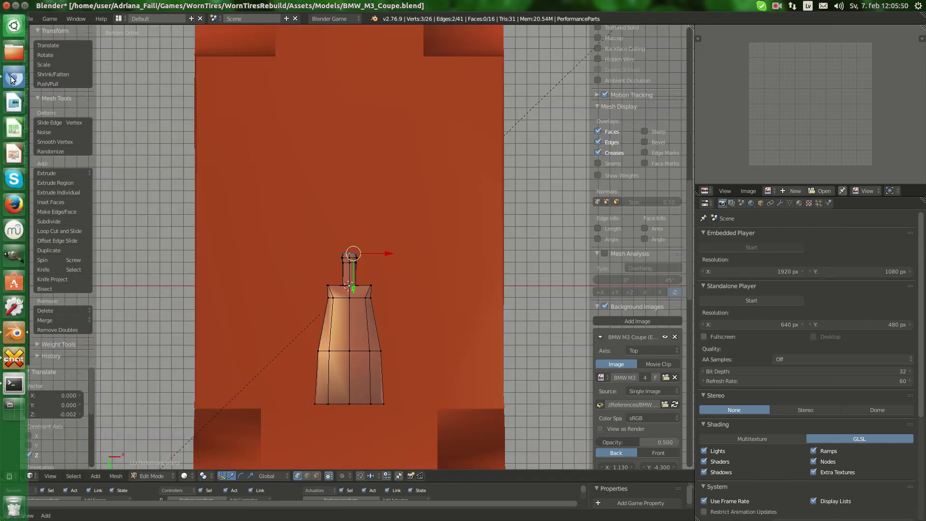
pyautogui.click(11, 78)
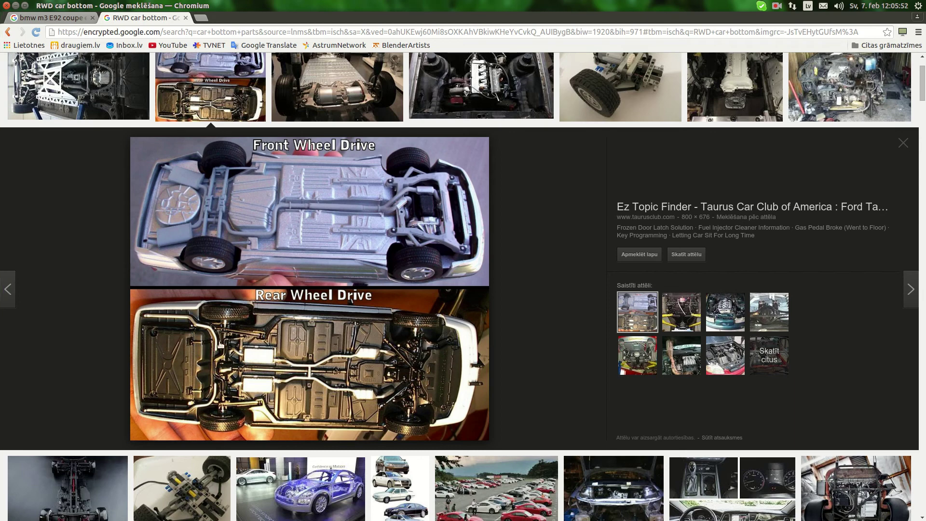
pyautogui.moveTo(1, 256)
pyautogui.click(15, 336)
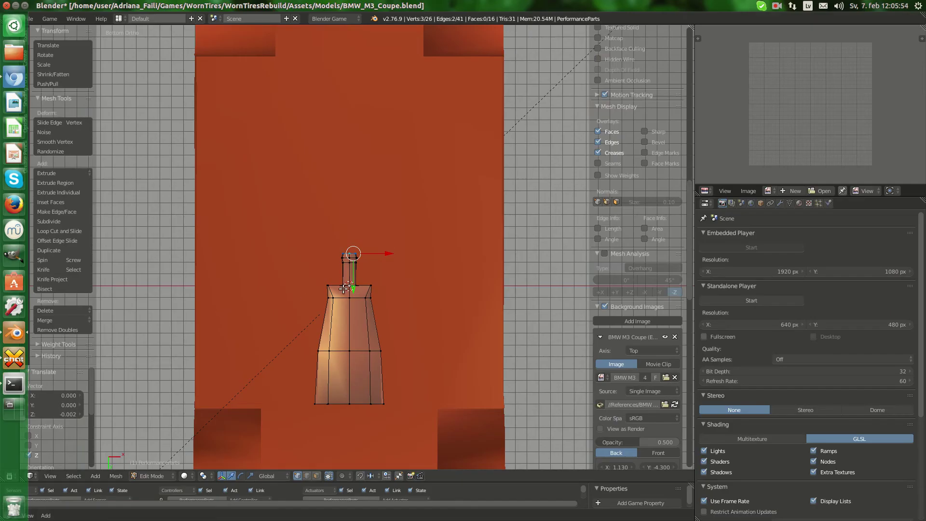
pyautogui.scroll(-3, 372, 236)
pyautogui.keyDown('shift'); pyautogui.moveTo(372, 235); pyautogui.dragTo(364, 301, button='middle'); pyautogui.keyUp('shift')
pyautogui.scroll(3, 364, 302)
pyautogui.press('e')
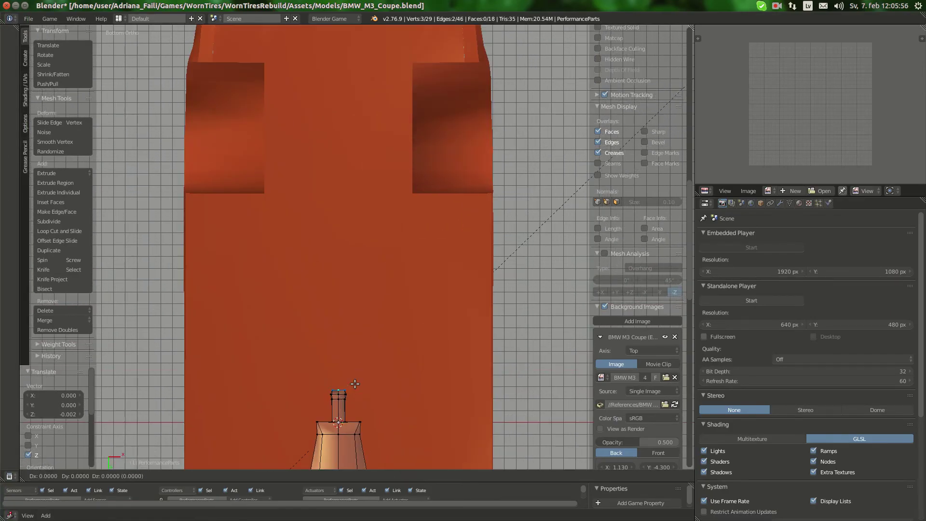
pyautogui.press('y')
pyautogui.click(373, 189)
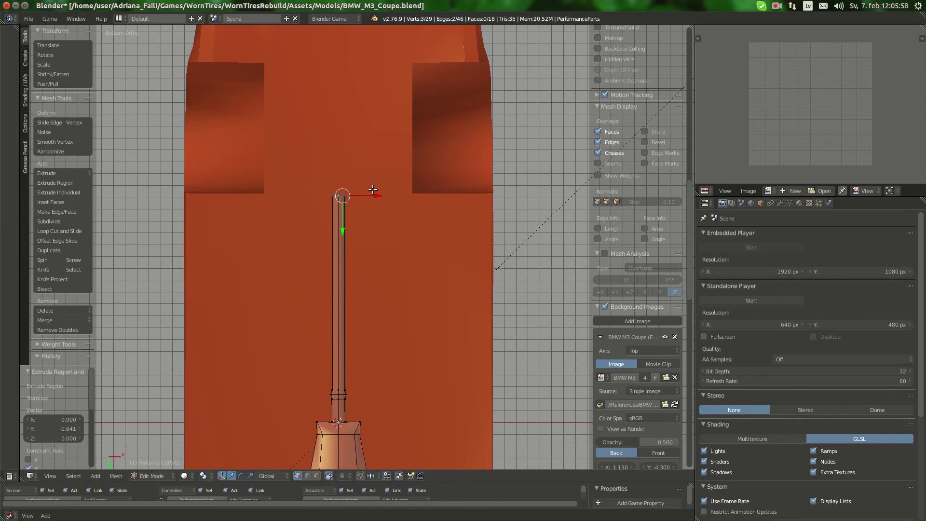
# Raise the long shaft's end edge along Z, using the side wireframe view and an angled view of the car's floor.
pyautogui.press('KP_3')
pyautogui.scroll(5, 262, 226)
pyautogui.press('z')
pyautogui.keyDown('shift'); pyautogui.moveTo(262, 225); pyautogui.dragTo(379, 230, button='middle'); pyautogui.keyUp('shift')
pyautogui.scroll(3, 379, 230)
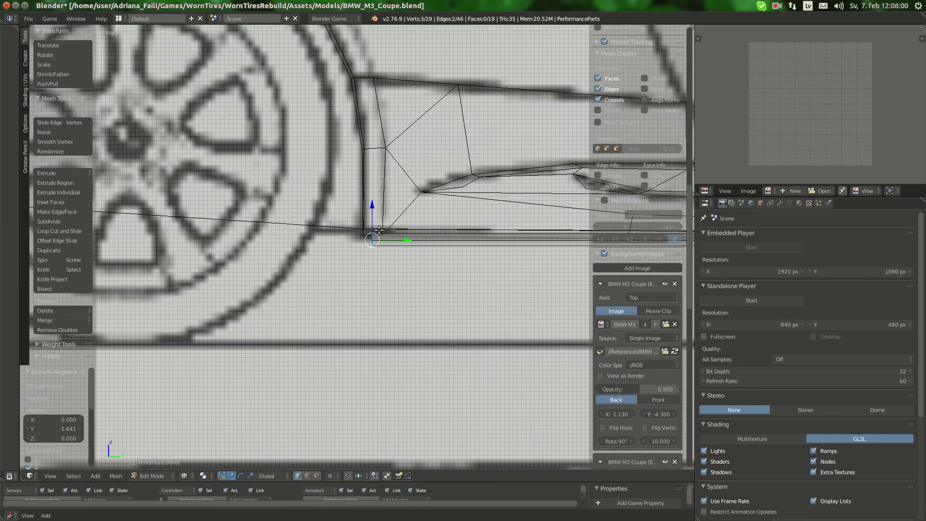
pyautogui.scroll(1, 379, 210)
pyautogui.moveTo(376, 207); pyautogui.dragTo(377, 204)
pyautogui.press('z')
pyautogui.moveTo(387, 214); pyautogui.dragTo(364, 248, button='middle')
pyautogui.scroll(-1, 364, 249)
pyautogui.moveTo(363, 236); pyautogui.dragTo(363, 226)
# Move the shaft's end edge -0.315 along Y and raise it 0.020 along Z.
pyautogui.moveTo(363, 227); pyautogui.dragTo(369, 262, button='middle')
pyautogui.scroll(-5, 488, 238)
pyautogui.scroll(2, 443, 228)
pyautogui.moveTo(368, 262); pyautogui.dragTo(345, 239)
pyautogui.moveTo(345, 238); pyautogui.dragTo(347, 218, button='middle')
pyautogui.moveTo(341, 211); pyautogui.dragTo(342, 211)
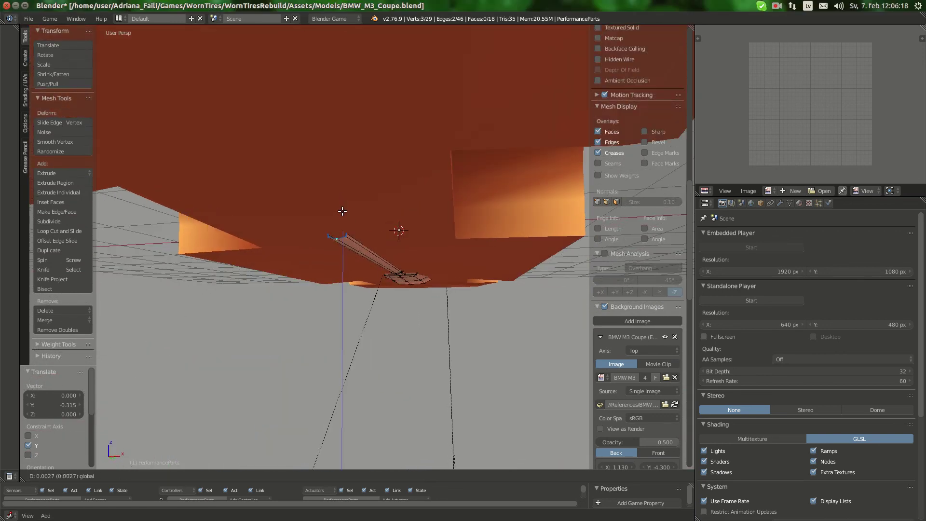
pyautogui.click(354, 179)
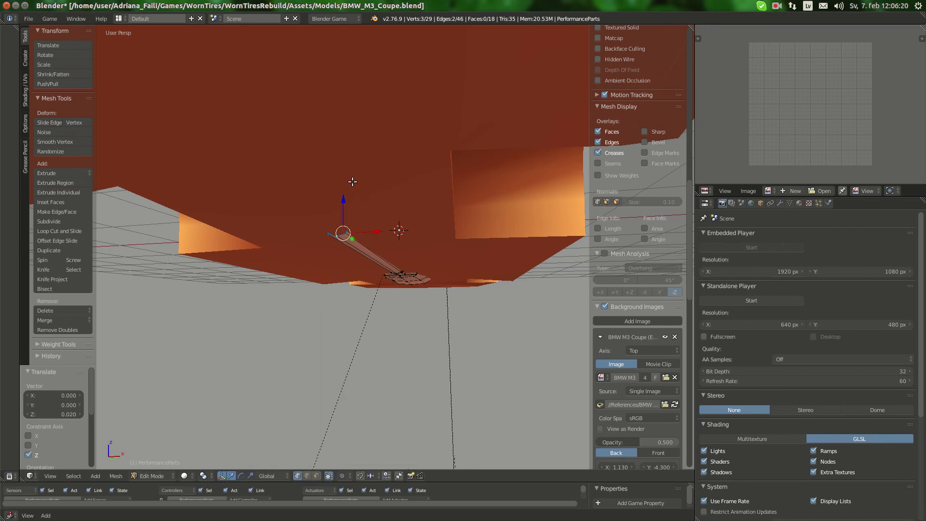
# Consult the underside photo in Chromium, and in Blender extrude the shaft's end edge in place and scale it outward into a wider rim.
pyautogui.press('ctrl+KP_7')
pyautogui.press('KP_5')
pyautogui.scroll(2, 355, 162)
pyautogui.scroll(-4, 355, 162)
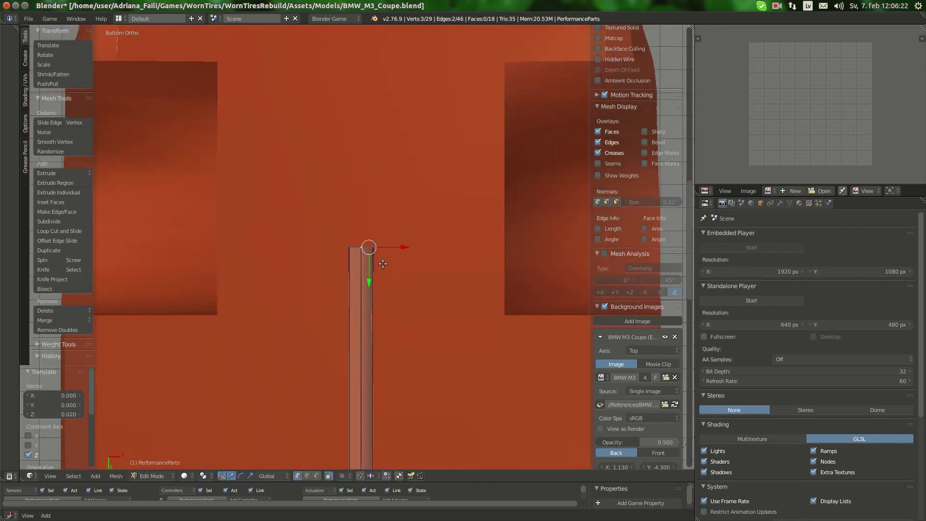
pyautogui.click(14, 78)
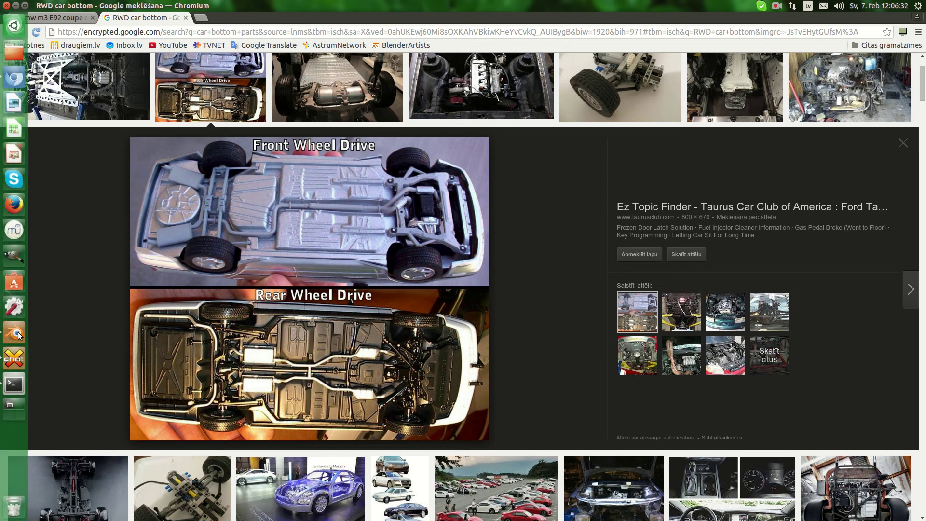
pyautogui.click(15, 333)
pyautogui.scroll(-2, 377, 307)
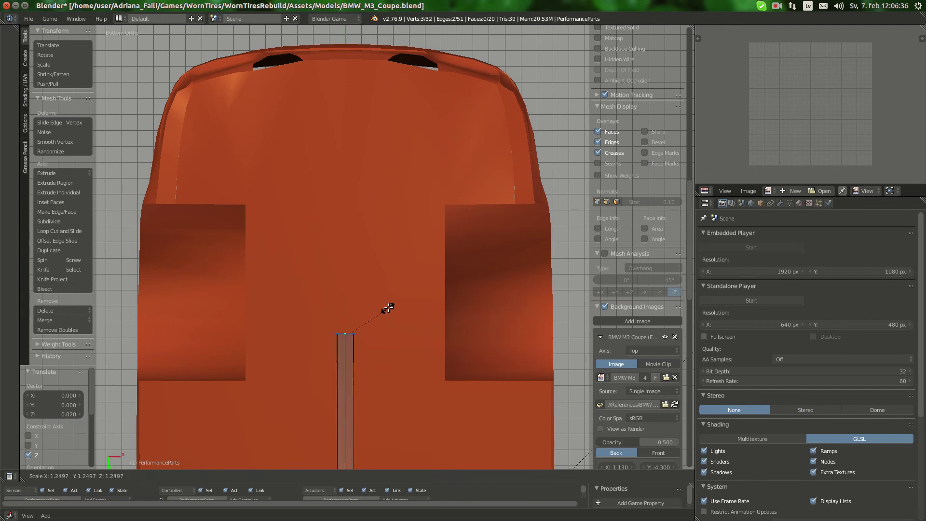
pyautogui.click(472, 318)
# Select the wider rim's outer vertex and lower it 0.033 along Z.
pyautogui.moveTo(473, 318); pyautogui.dragTo(379, 308, button='middle')
pyautogui.rightClick(407, 305)
pyautogui.moveTo(325, 274); pyautogui.dragTo(324, 286)
# Select the widened rim edge, move it -0.005 along Y, and extrude it -0.297 along Y as an end block.
pyautogui.press('ctrl+KP_7')
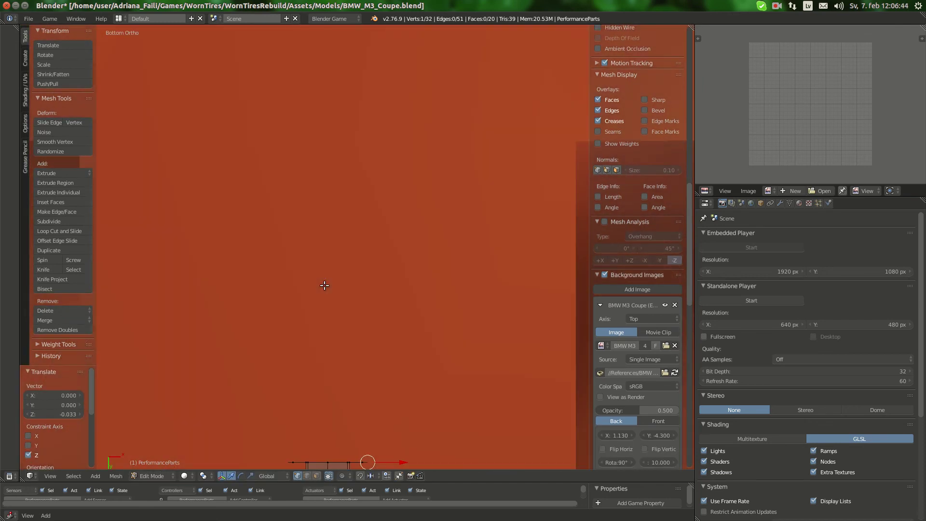
pyautogui.scroll(4, 349, 284)
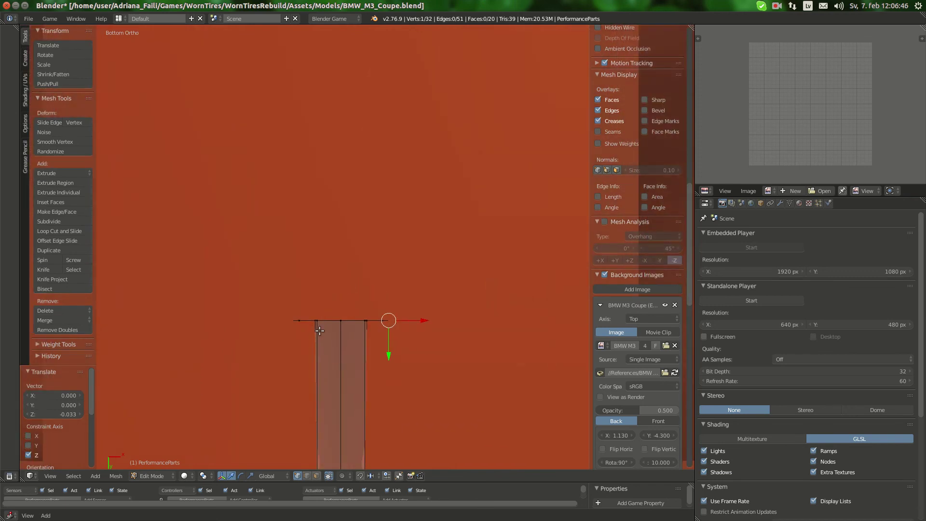
pyautogui.moveTo(320, 331); pyautogui.dragTo(285, 288, button='middle')
pyautogui.keyDown('shift'); pyautogui.rightClick(311, 288); pyautogui.keyUp('shift')
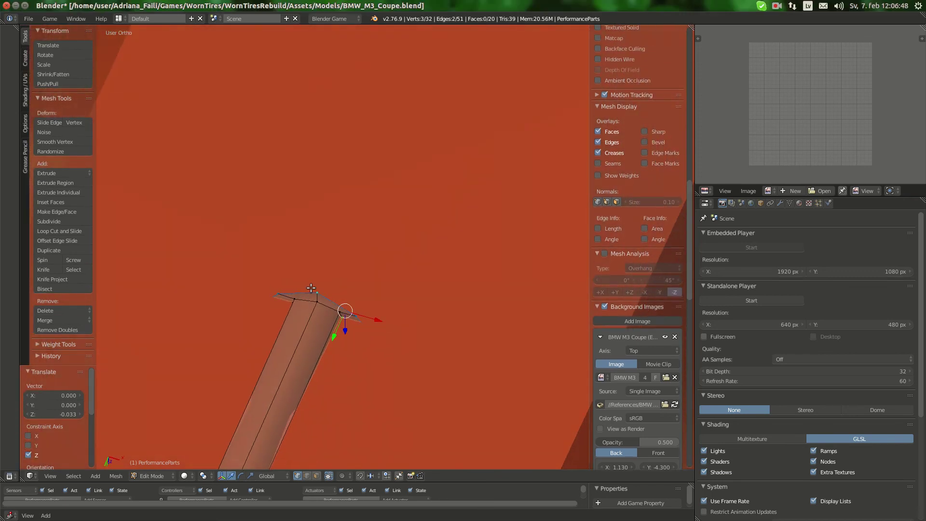
pyautogui.press('KP_7')
pyautogui.press('ctrl+KP_7')
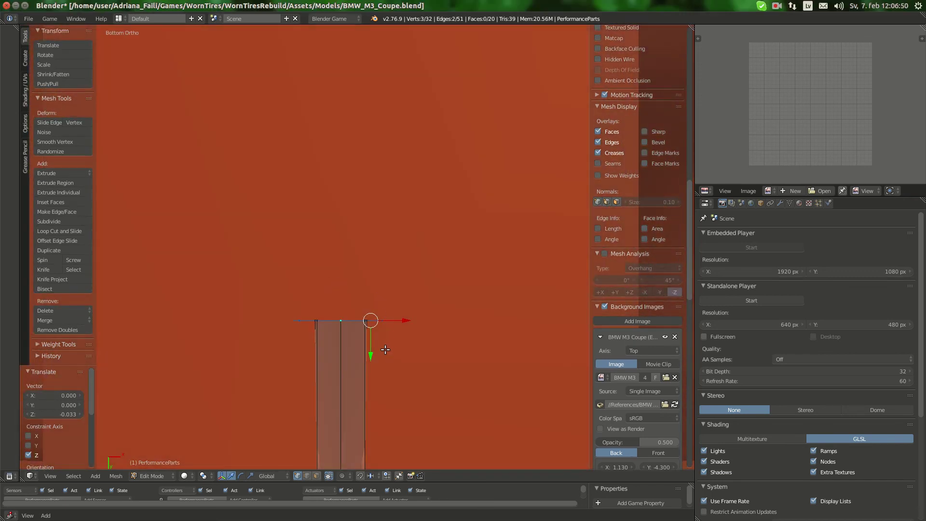
pyautogui.moveTo(370, 345); pyautogui.dragTo(372, 344)
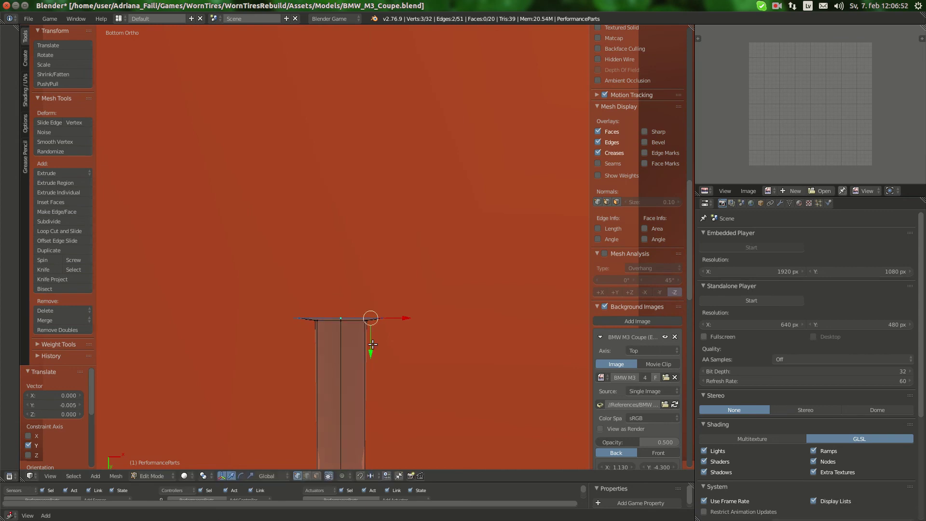
pyautogui.press('e')
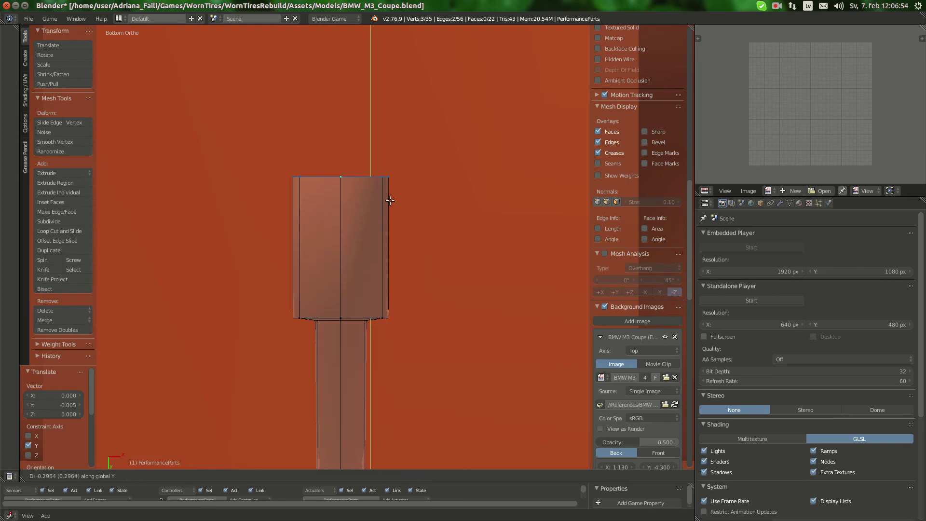
pyautogui.click(391, 178)
# Check the underside photo in Chromium, and in Blender scale the end block's far edge by 2.289 along X.
pyautogui.scroll(-3, 394, 237)
pyautogui.scroll(-1, 394, 237)
pyautogui.keyDown('shift'); pyautogui.moveTo(393, 237); pyautogui.dragTo(396, 252, button='middle'); pyautogui.keyUp('shift')
pyautogui.moveTo(1, 106)
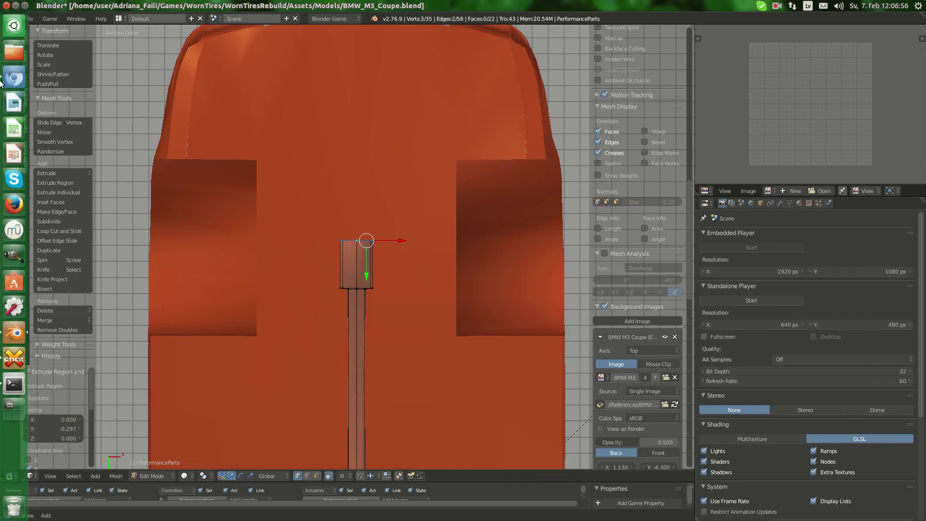
pyautogui.click(14, 77)
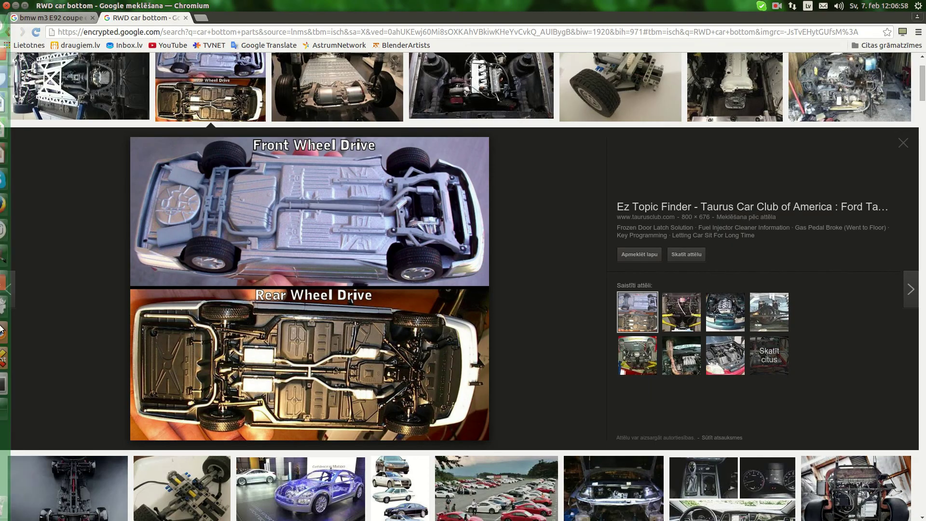
pyautogui.click(13, 362)
pyautogui.press('s')
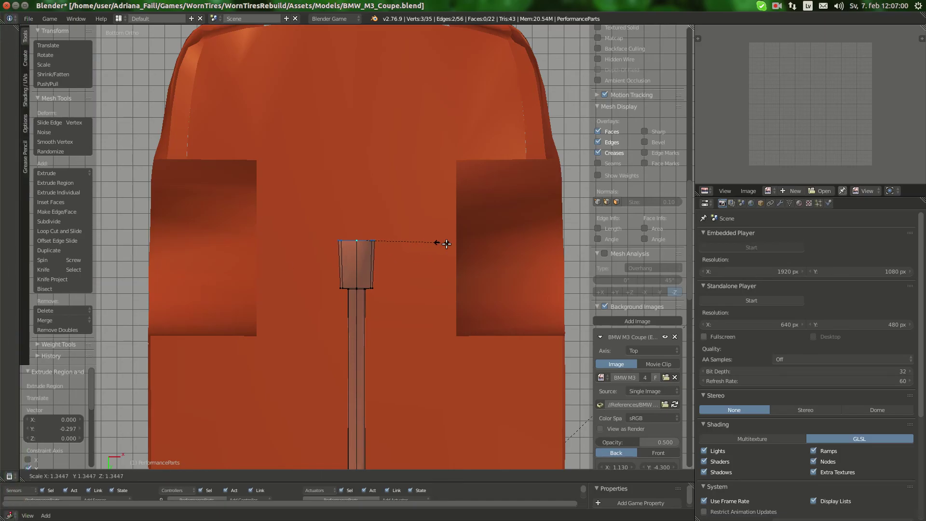
pyautogui.press('x')
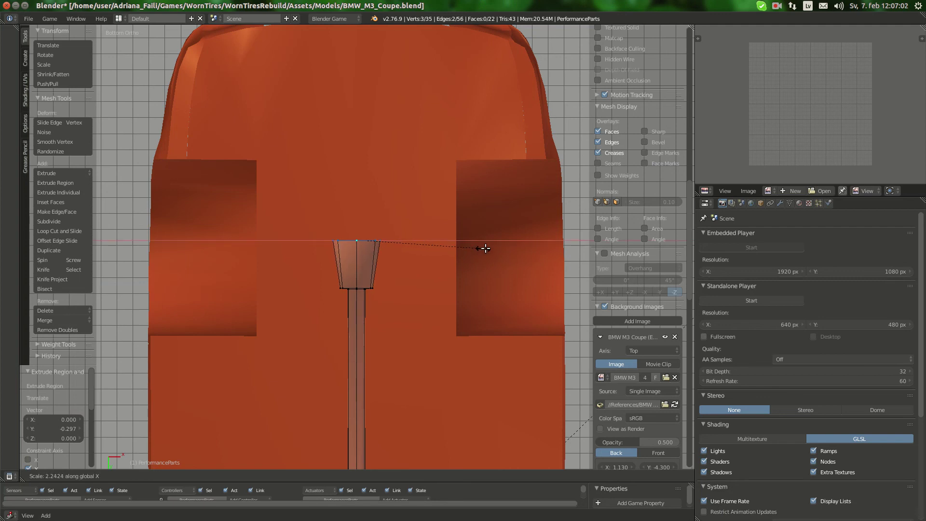
pyautogui.click(487, 249)
# Move the flared edge's inner side vertex 0.022 and its centre vertex 0.006 along Y.
pyautogui.moveTo(485, 250); pyautogui.dragTo(477, 306, button='middle')
pyautogui.scroll(5, 475, 299)
pyautogui.rightClick(397, 239)
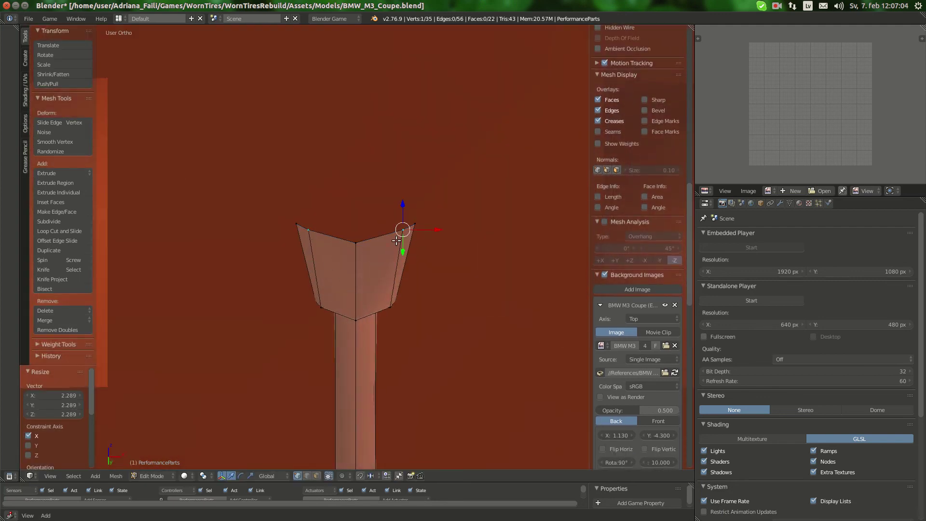
pyautogui.press('g')
pyautogui.press('y')
pyautogui.click(365, 248)
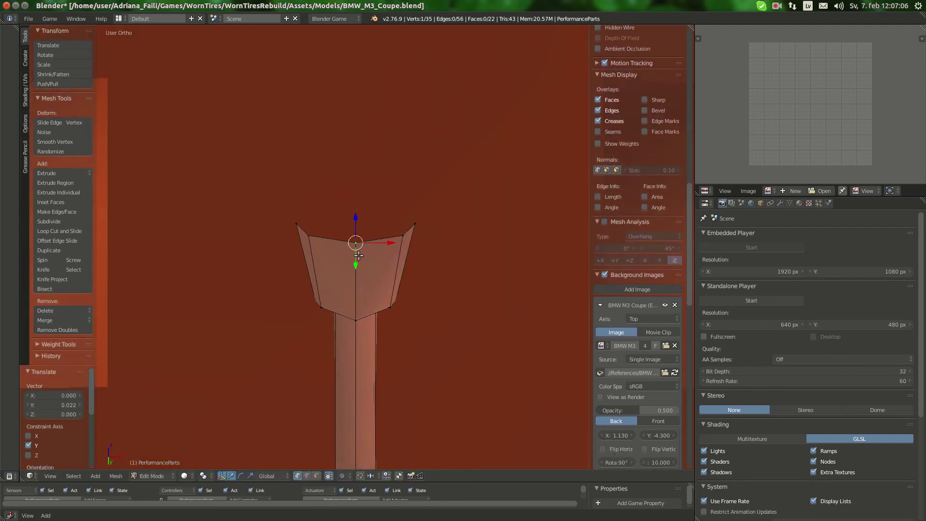
pyautogui.press('g')
pyautogui.press('y')
pyautogui.click(358, 261)
# Raise a vertex on the outer side of the flared end 0.019 along Z.
pyautogui.scroll(-3, 325, 261)
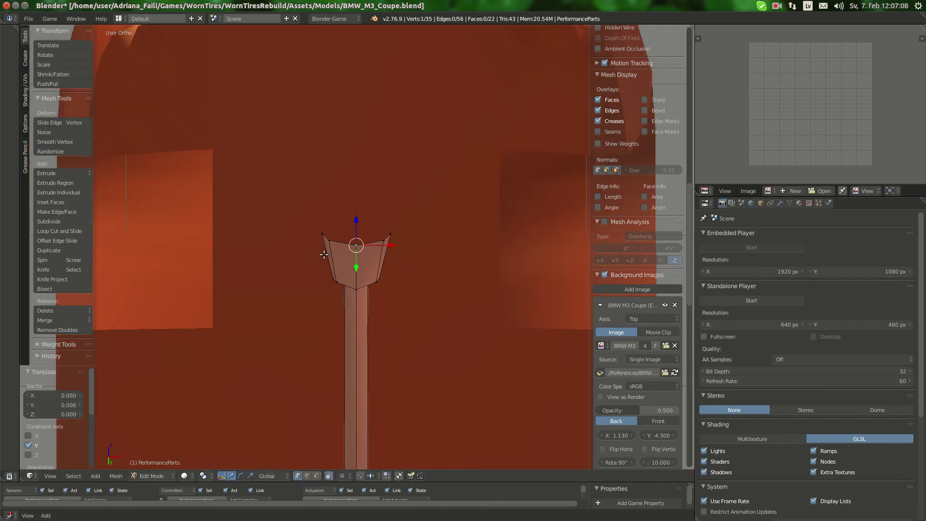
pyautogui.press('KP_5')
pyautogui.scroll(-2, 324, 254)
pyautogui.moveTo(324, 254); pyautogui.dragTo(236, 184, button='middle')
pyautogui.rightClick(446, 192)
pyautogui.moveTo(446, 192); pyautogui.dragTo(301, 198, button='middle')
pyautogui.moveTo(454, 189); pyautogui.dragTo(455, 176)
pyautogui.moveTo(455, 176)
pyautogui.mouseDown(button='middle')
pyautogui.moveTo(454, 194)
pyautogui.moveTo(443, 182)
pyautogui.mouseUp(button='middle')
pyautogui.moveTo(445, 215); pyautogui.dragTo(439, 220, button='middle')
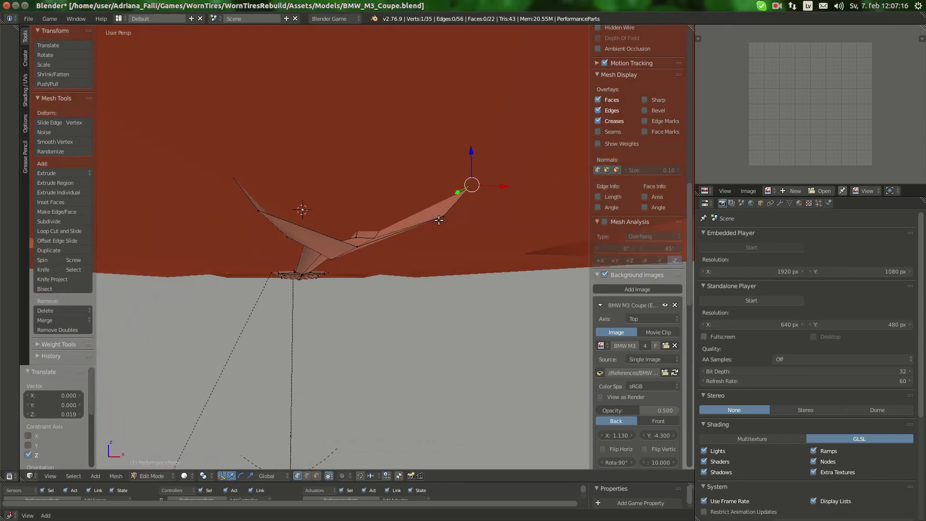
# Select the flared end's front edge and extrude it 0.084 along Z to form an end wall.
pyautogui.keyDown('shift'); pyautogui.rightClick(355, 250); pyautogui.keyUp('shift')
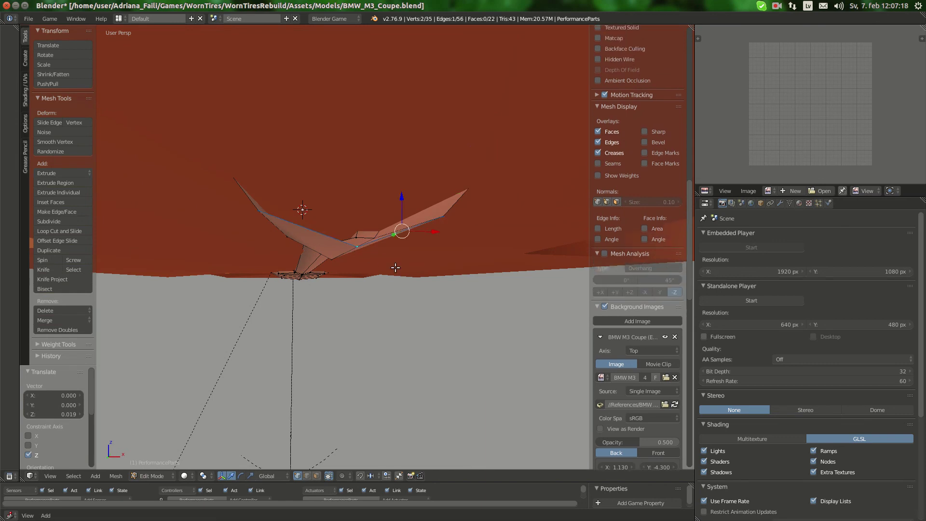
pyautogui.press('KP_1')
pyautogui.press('e')
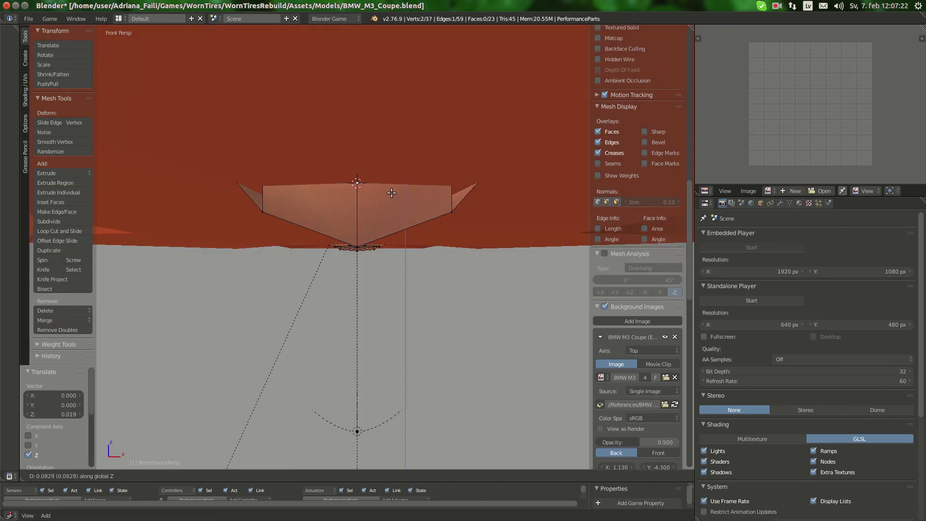
pyautogui.click(388, 191)
# Lower the end wall's upper side vertex 0.047 along Z.
pyautogui.moveTo(365, 181); pyautogui.dragTo(386, 193, button='middle')
pyautogui.rightClick(429, 175)
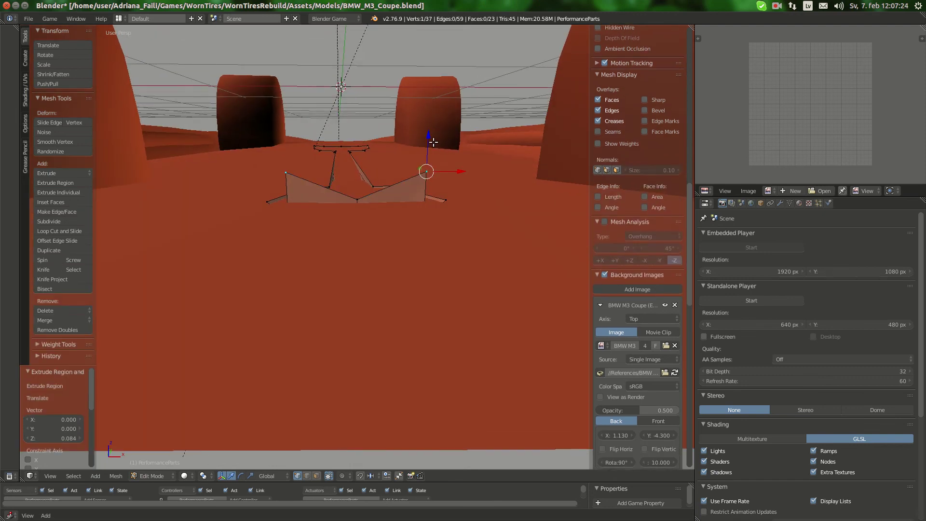
pyautogui.press('g')
pyautogui.press('z')
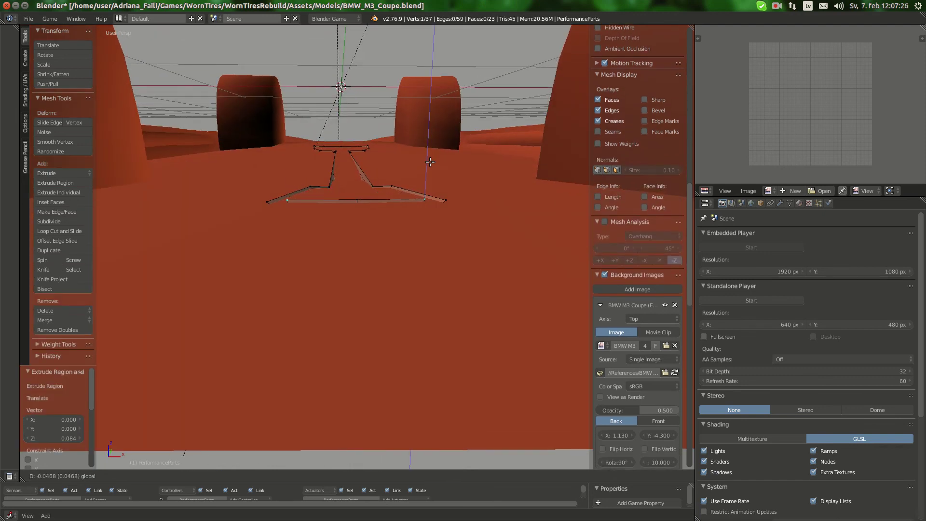
pyautogui.click(430, 162)
# Fill the gap between the end wall and the flared side with a face, and clear the selection.
pyautogui.keyDown('shift'); pyautogui.rightClick(447, 202); pyautogui.keyUp('shift')
pyautogui.moveTo(447, 202); pyautogui.dragTo(438, 181, button='middle')
pyautogui.keyDown('shift'); pyautogui.rightClick(421, 232); pyautogui.keyUp('shift')
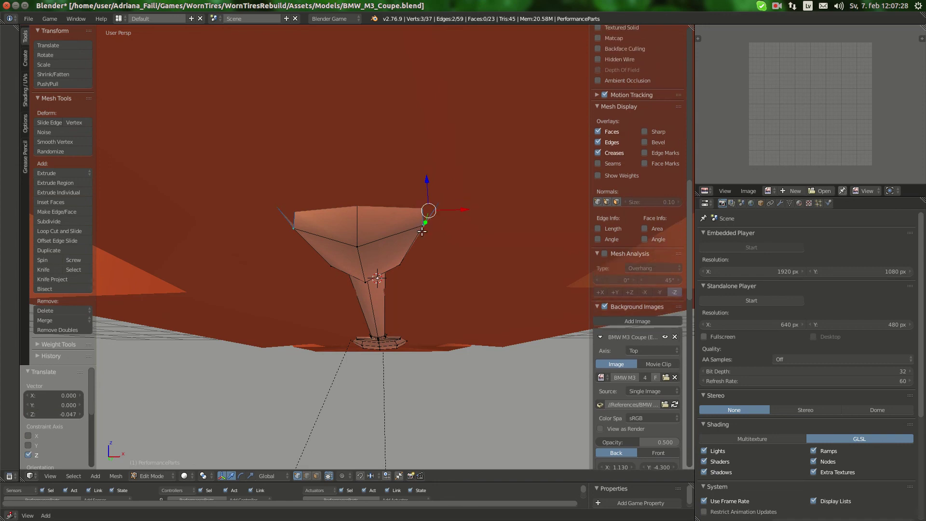
pyautogui.press('f')
pyautogui.scroll(-6, 427, 246)
pyautogui.press('a')
pyautogui.press('a')
# Examine the shaft and its flared end in Object Mode from several angles beneath the car.
pyautogui.moveTo(357, 268); pyautogui.dragTo(470, 250, button='middle')
pyautogui.press('Tab')
pyautogui.scroll(-5, 384, 218)
pyautogui.scroll(4, 337, 256)
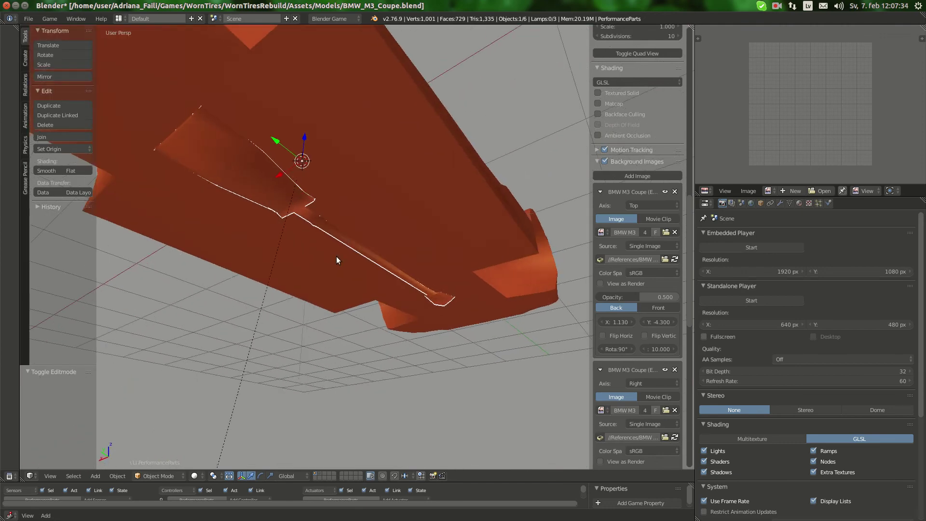
pyautogui.moveTo(337, 256); pyautogui.dragTo(247, 191, button='middle')
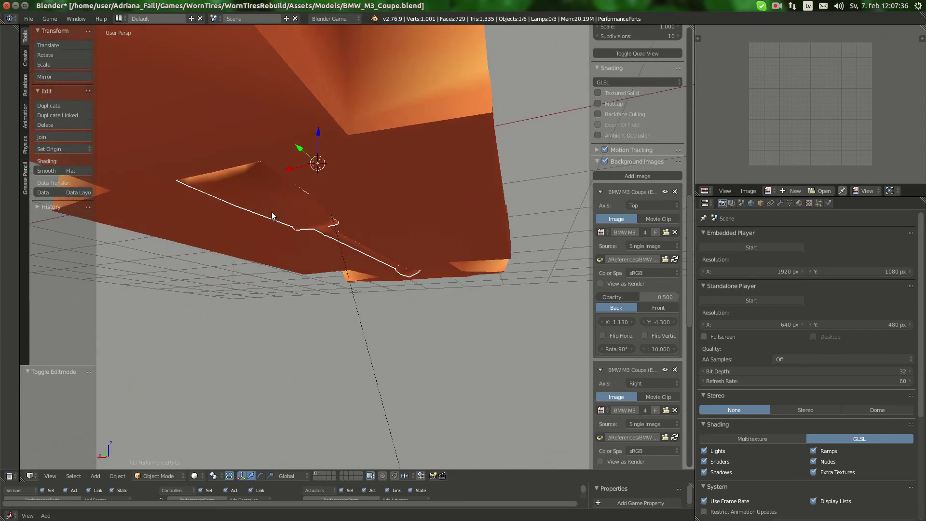
pyautogui.scroll(-4, 271, 216)
pyautogui.moveTo(307, 250); pyautogui.dragTo(257, 267, button='middle')
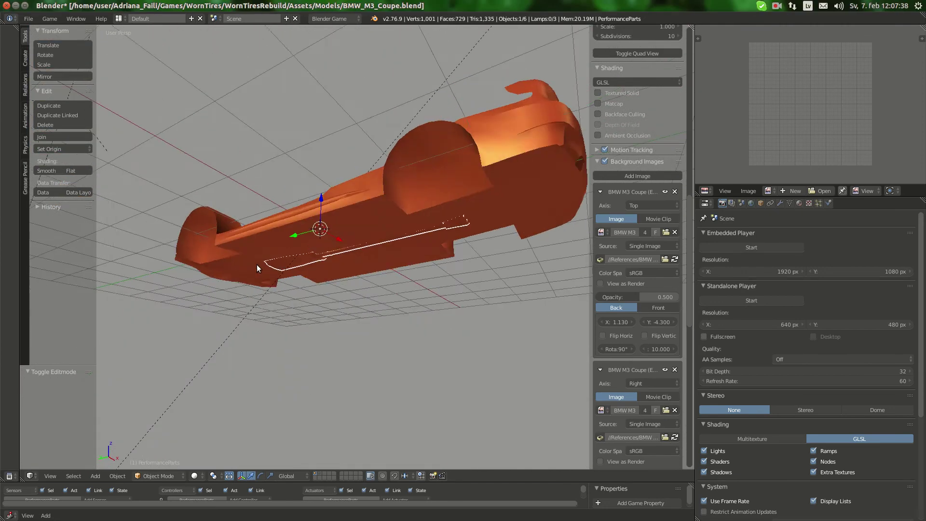
pyautogui.scroll(5, 308, 267)
pyautogui.moveTo(326, 268); pyautogui.dragTo(446, 226, button='middle')
pyautogui.scroll(-5, 384, 235)
pyautogui.scroll(6, 444, 247)
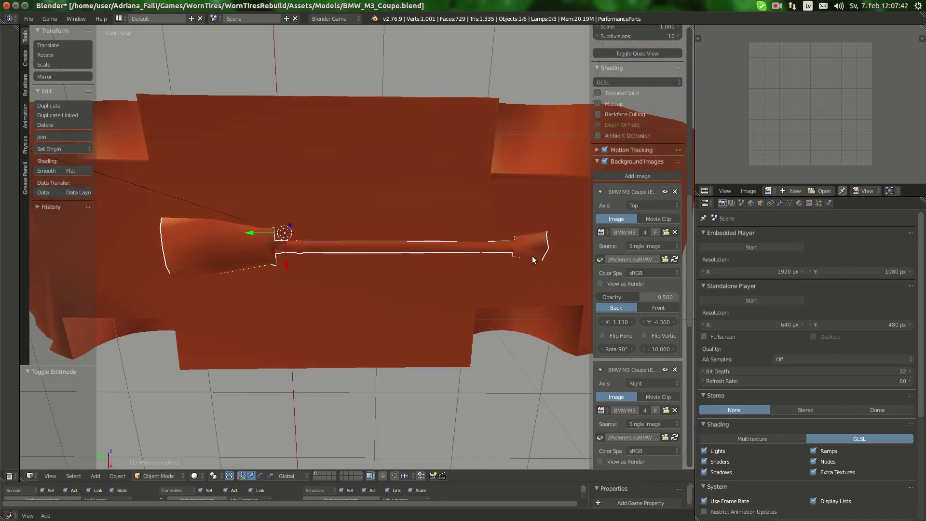
# Return to Edit Mode and box-select the flared end block's vertices in wireframe display.
pyautogui.press('Tab')
pyautogui.moveTo(531, 259); pyautogui.dragTo(377, 259, button='middle')
pyautogui.scroll(-3, 251, 272)
pyautogui.press('a')
pyautogui.scroll(-2, 482, 259)
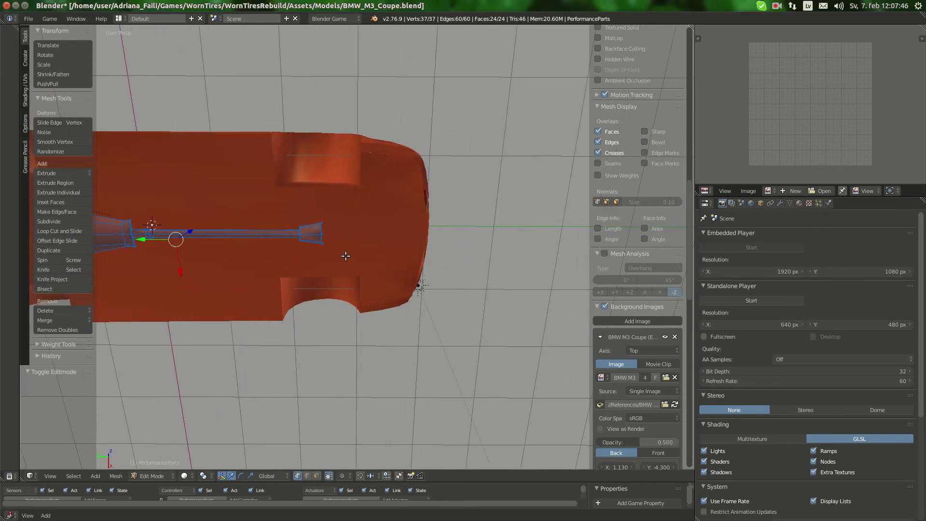
pyautogui.press('z')
pyautogui.press('b')
pyautogui.moveTo(287, 207); pyautogui.dragTo(305, 123, button='middle')
pyautogui.press('b')
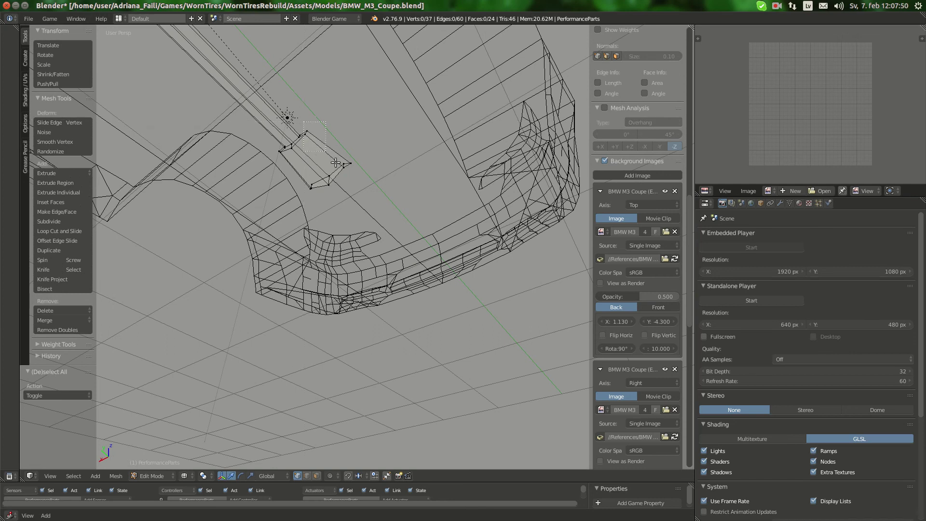
pyautogui.moveTo(390, 216); pyautogui.dragTo(393, 217)
pyautogui.moveTo(315, 160); pyautogui.dragTo(299, 146, button='middle')
pyautogui.press('b')
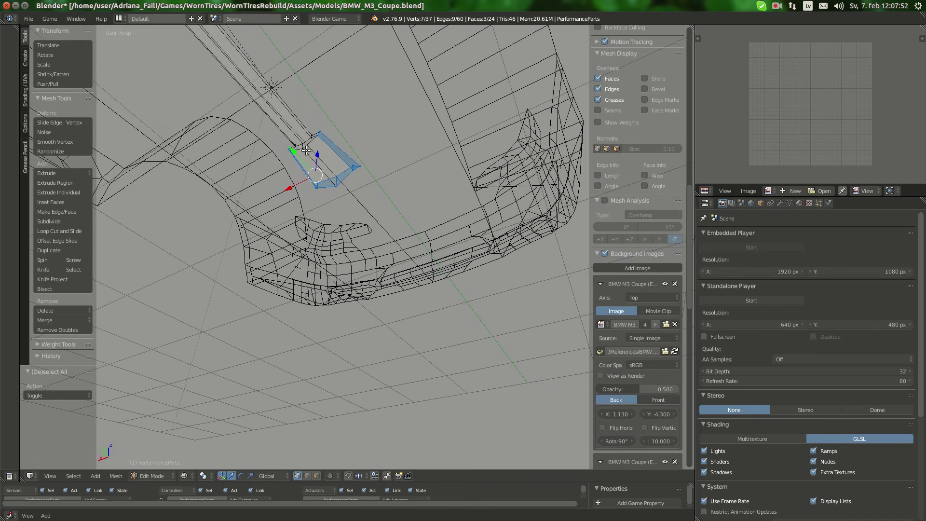
pyautogui.moveTo(299, 145); pyautogui.dragTo(307, 153)
pyautogui.press('z')
# Scale the flared end block by 1.110 and move it -0.038 along Y.
pyautogui.moveTo(232, 384)
pyautogui.mouseDown(button='middle')
pyautogui.moveTo(355, 305)
pyautogui.moveTo(368, 201)
pyautogui.moveTo(399, 206)
pyautogui.mouseUp(button='middle')
pyautogui.press('s')
pyautogui.click(402, 209)
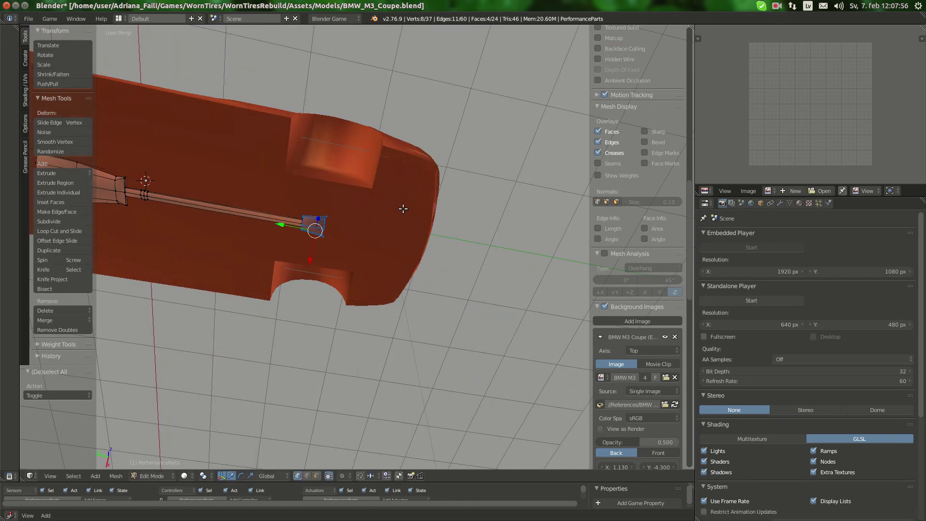
pyautogui.press('s')
pyautogui.click(404, 207)
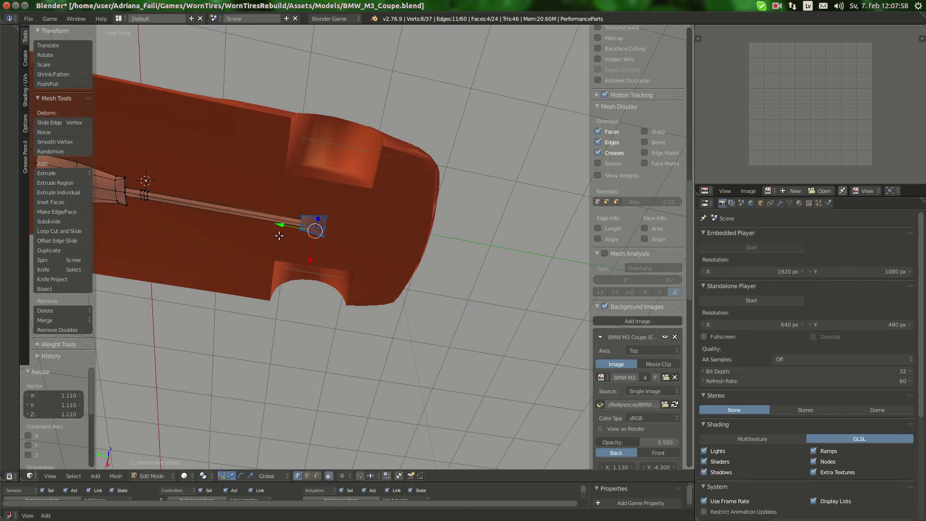
pyautogui.moveTo(286, 229); pyautogui.dragTo(295, 228)
# Enlarge the flared end block by a further factor of 1.112 and shift it slightly along Y.
pyautogui.moveTo(296, 228); pyautogui.dragTo(347, 255, button='middle')
pyautogui.scroll(2, 347, 255)
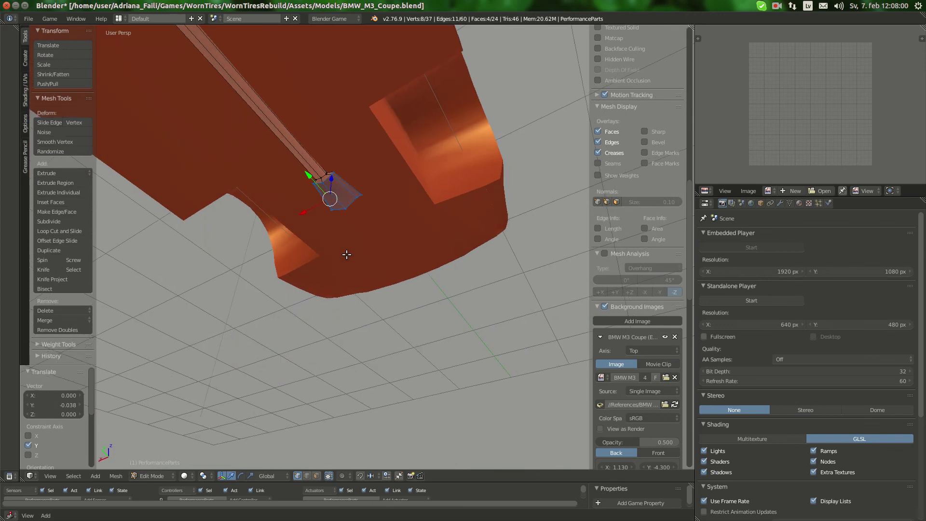
pyautogui.press('s')
pyautogui.click(388, 219)
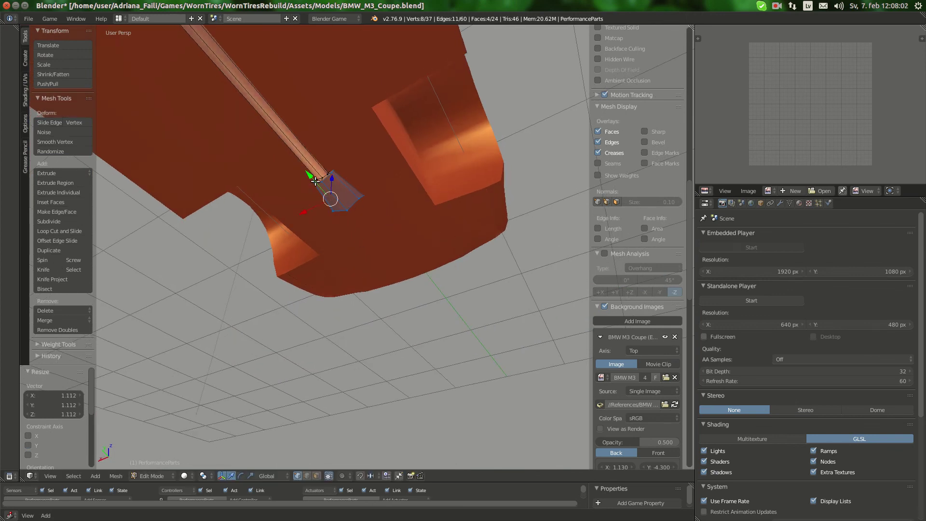
pyautogui.moveTo(315, 181); pyautogui.dragTo(317, 183)
# Select the five vertices around the flared block's far end and flatten them with a Y scale of 0.
pyautogui.moveTo(380, 184); pyautogui.dragTo(334, 337, button='middle')
pyautogui.scroll(5, 305, 262)
pyautogui.press('a')
pyautogui.rightClick(280, 307)
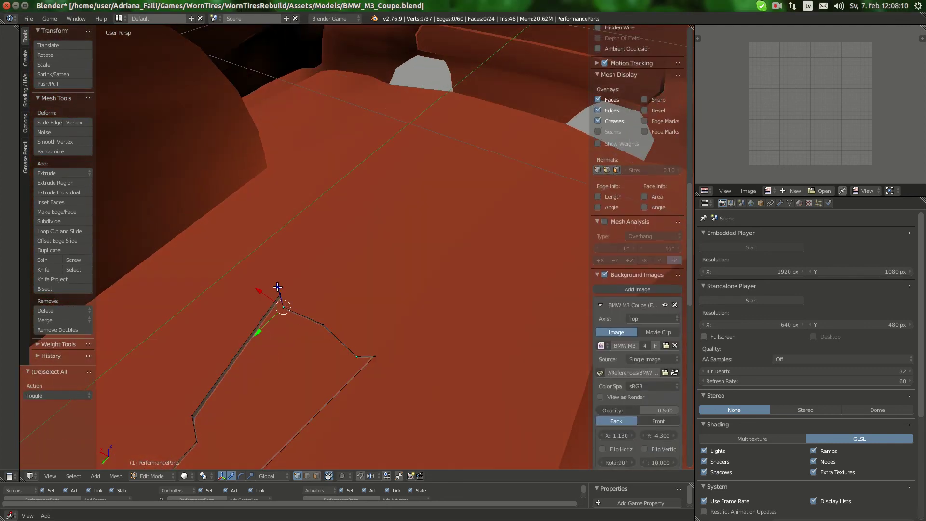
pyautogui.keyDown('shift'); pyautogui.rightClick(278, 290); pyautogui.keyUp('shift')
pyautogui.keyDown('shift'); pyautogui.rightClick(323, 317); pyautogui.keyUp('shift')
pyautogui.moveTo(374, 367); pyautogui.dragTo(358, 157, button='middle')
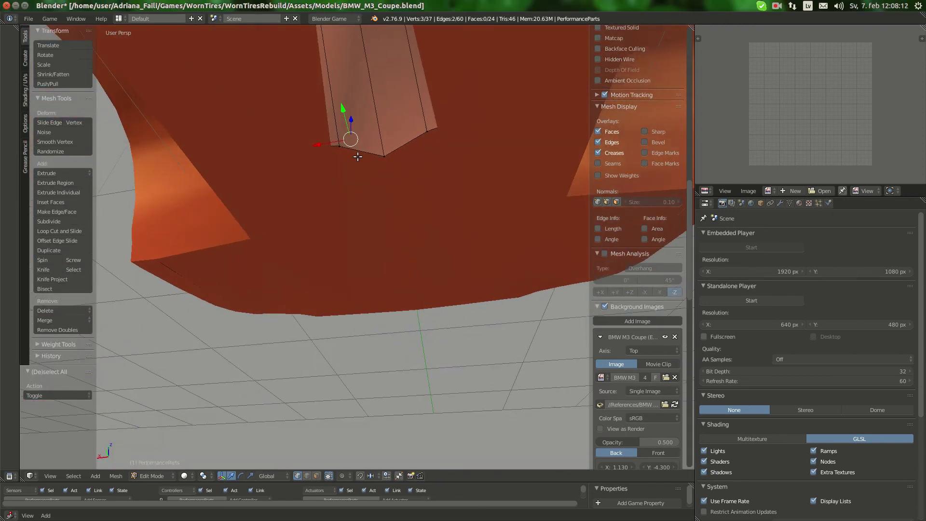
pyautogui.moveTo(409, 142); pyautogui.dragTo(421, 53, button='middle')
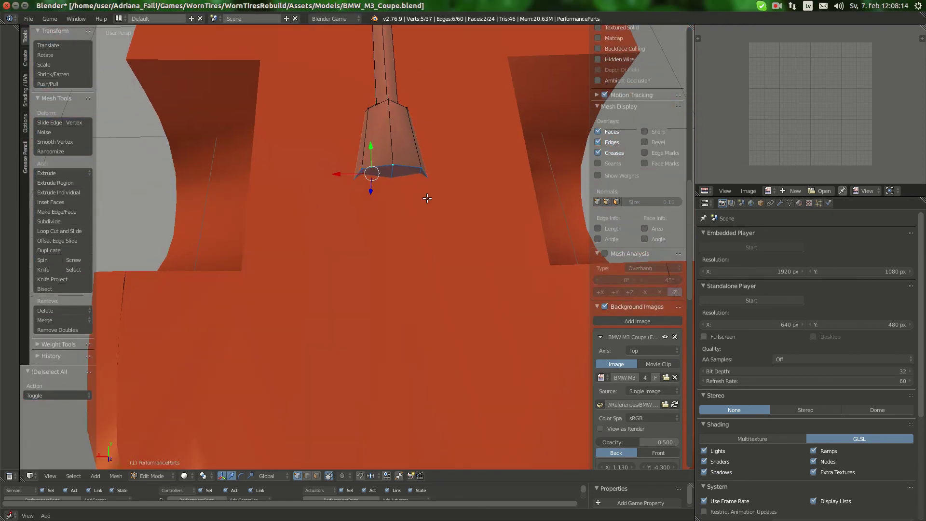
pyautogui.press('s')
pyautogui.press('y')
pyautogui.press('0')
pyautogui.press('Return')
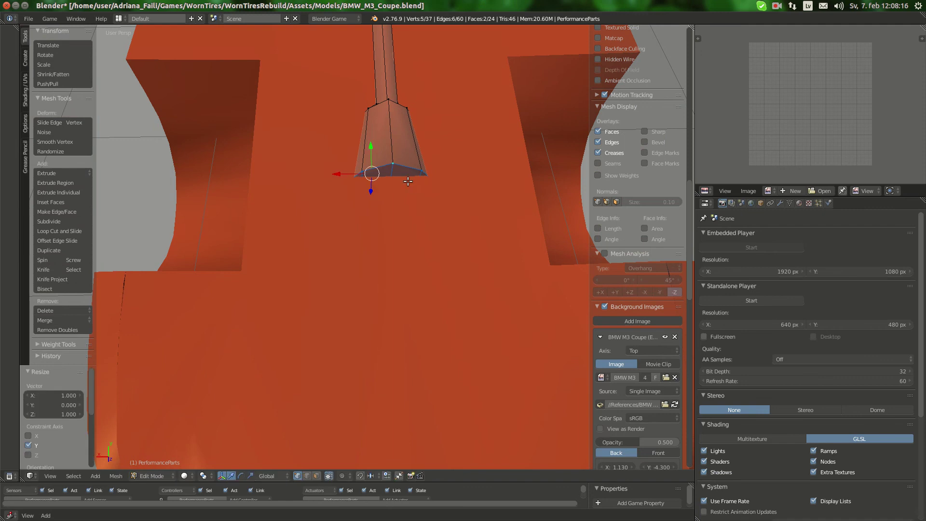
# Select the two outer corner vertices of the flared block's far end and move them -0.011 along Y.
pyautogui.rightClick(361, 177)
pyautogui.moveTo(370, 205); pyautogui.dragTo(466, 285, button='middle')
pyautogui.keyDown('shift'); pyautogui.rightClick(440, 379); pyautogui.keyUp('shift')
pyautogui.scroll(-6, 478, 301)
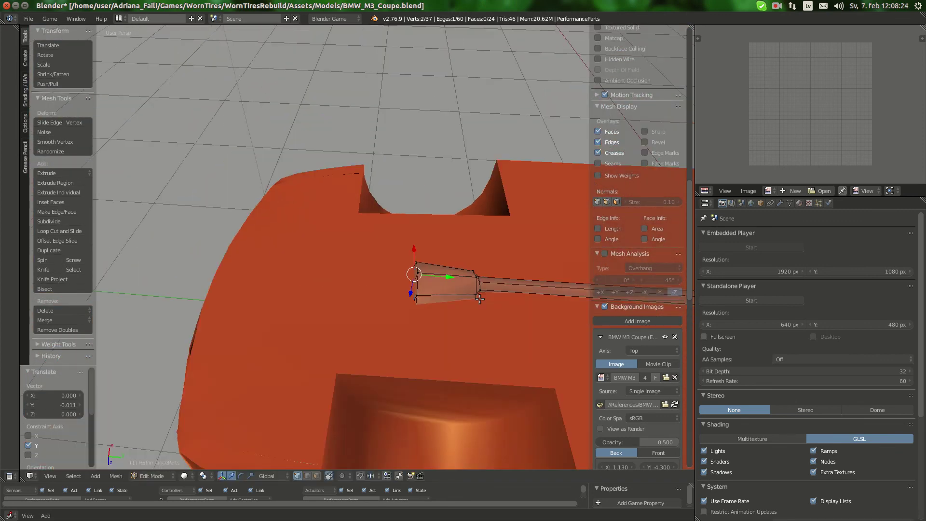
# Examine the car's underside in Object Mode, check the rear-wheel-drive reference photo in the browser, and return to Blender.
pyautogui.press('Tab')
pyautogui.scroll(-5, 471, 303)
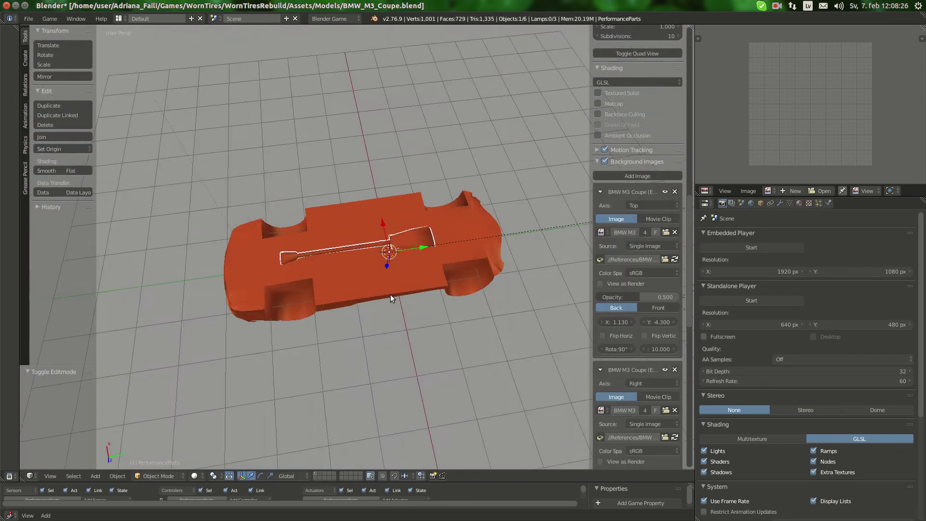
pyautogui.moveTo(389, 295); pyautogui.dragTo(388, 260, button='middle')
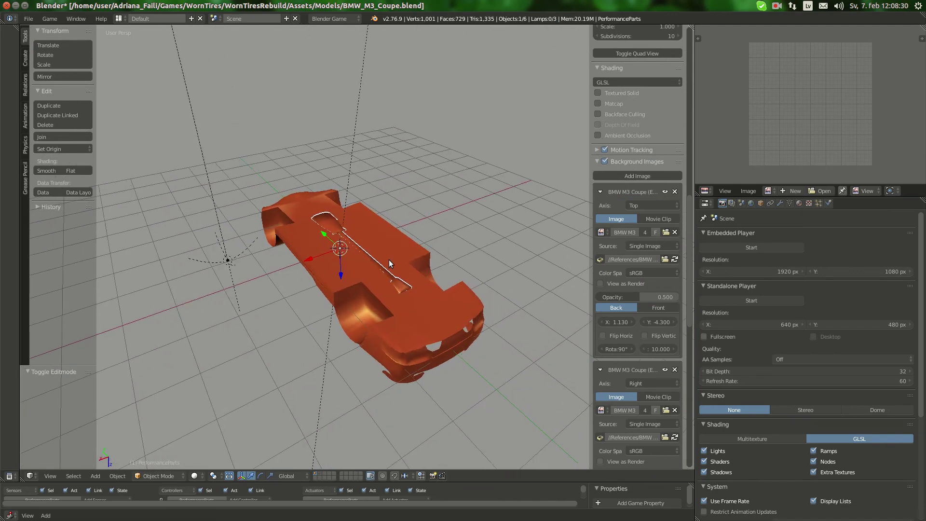
pyautogui.moveTo(397, 221); pyautogui.dragTo(462, 240, button='middle')
pyautogui.scroll(2, 462, 240)
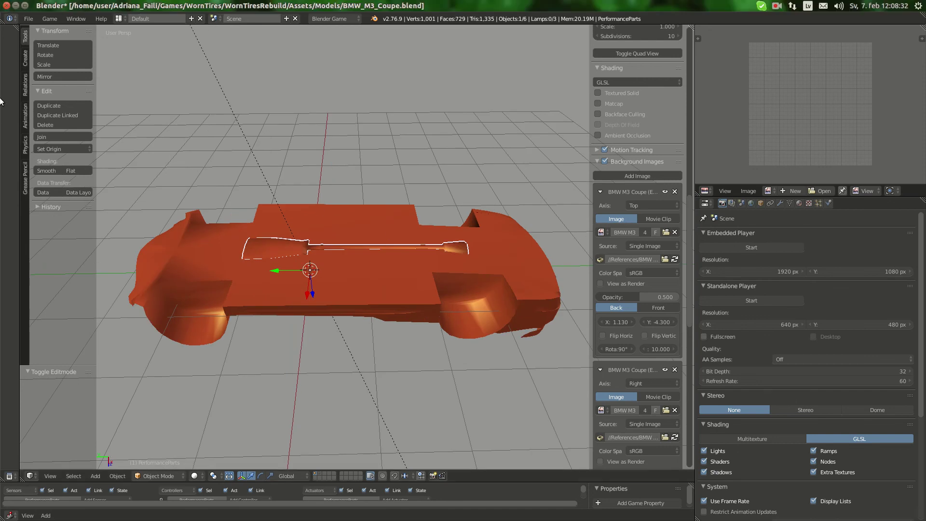
pyautogui.moveTo(1, 99)
pyautogui.click(14, 77)
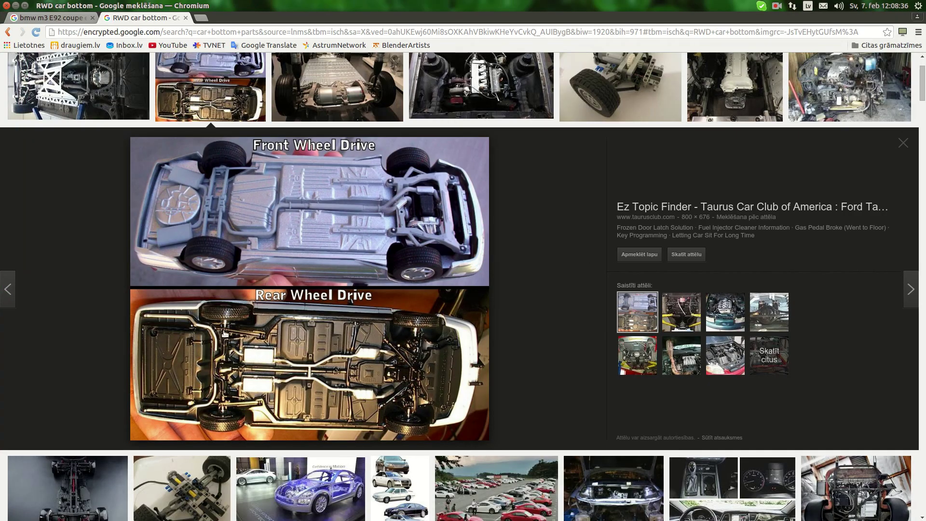
pyautogui.moveTo(0, 357)
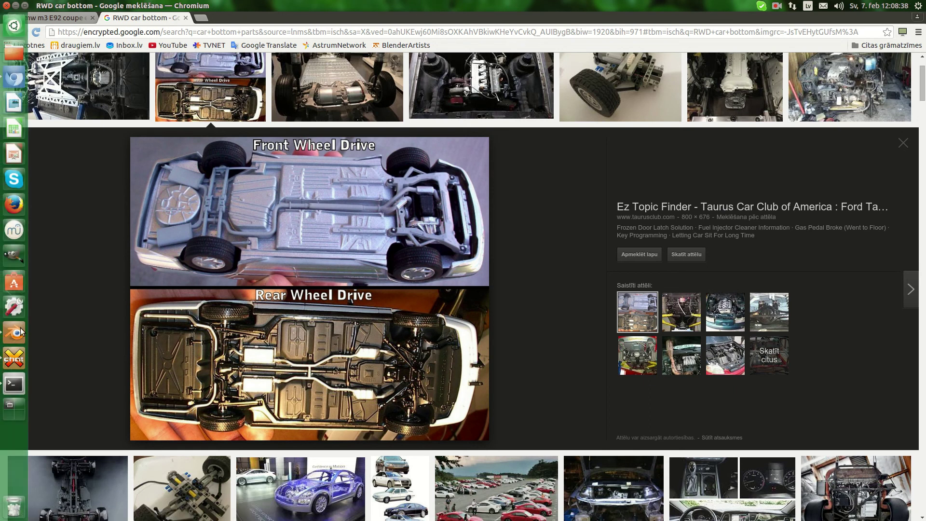
pyautogui.click(21, 332)
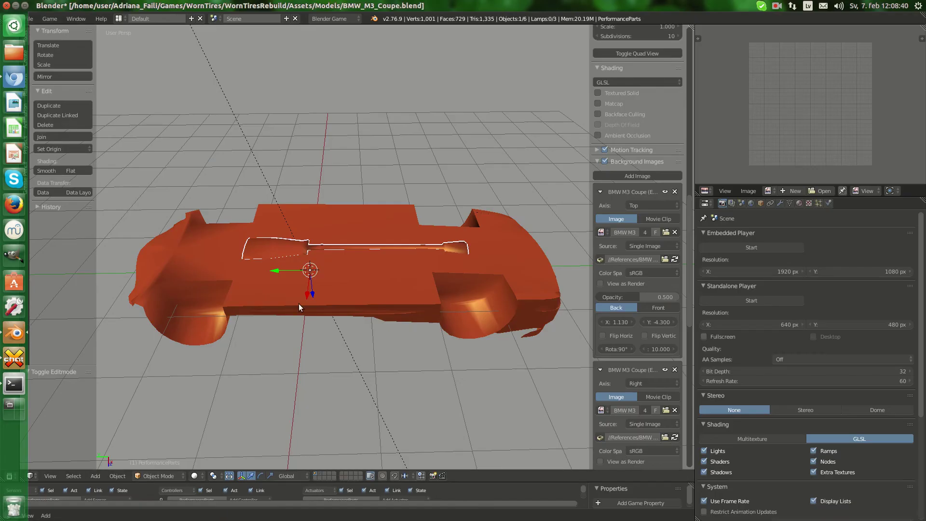
# Return to Edit Mode on the performance parts and place the 3D cursor beside the flared end block.
pyautogui.moveTo(501, 217); pyautogui.dragTo(381, 260, button='middle')
pyautogui.press('Tab')
pyautogui.scroll(2, 252, 304)
pyautogui.moveTo(328, 309); pyautogui.dragTo(371, 268, button='middle')
pyautogui.scroll(1, 291, 272)
pyautogui.click(285, 263)
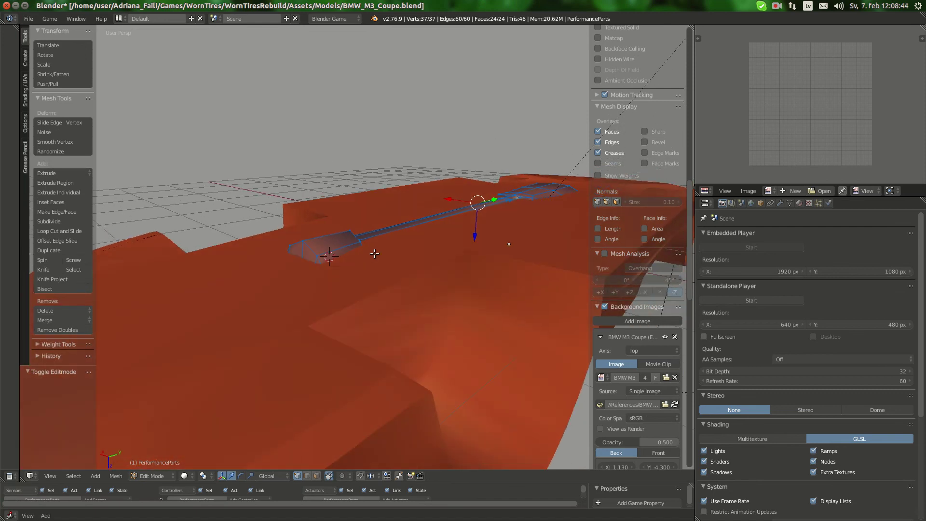
# Try adding an 8-vertex cylinder at the 3D cursor and rotating it 90° about Y, and undo both operations.
pyautogui.hotkey('shift', 'a')
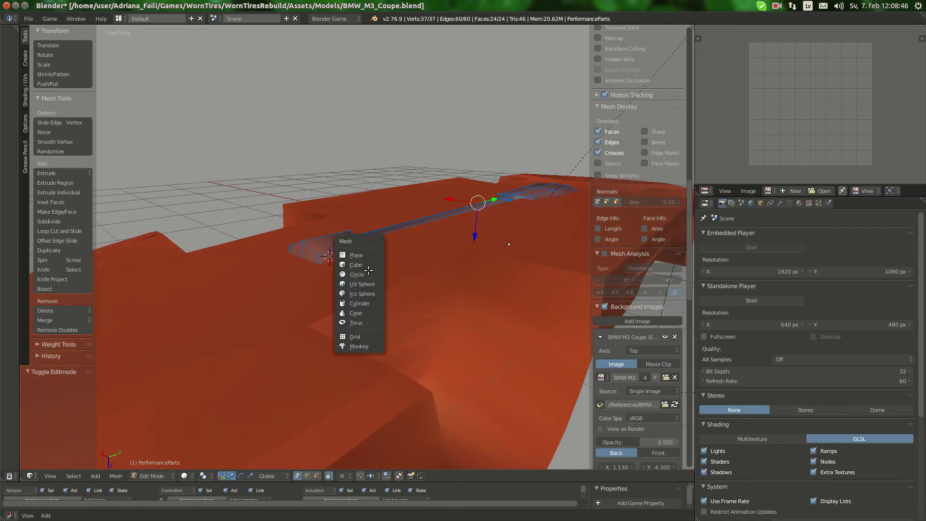
pyautogui.click(377, 303)
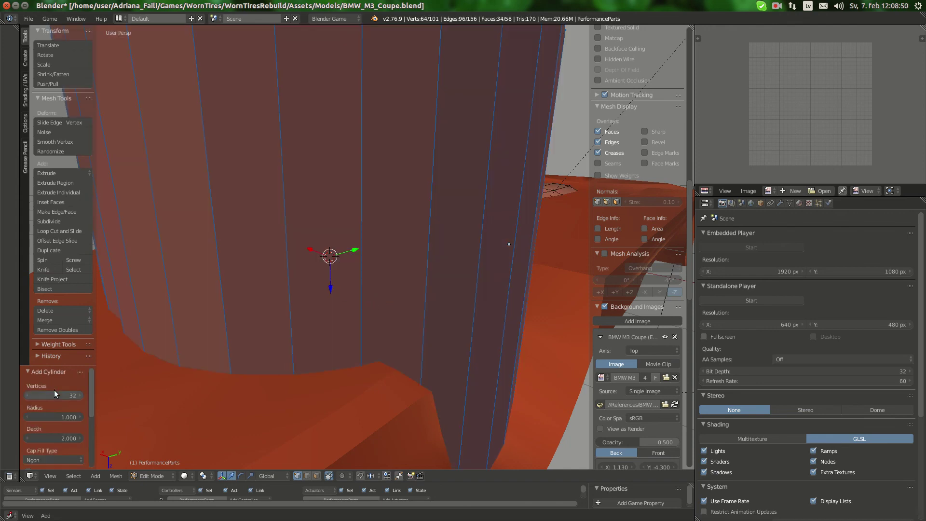
pyautogui.write('8')
pyautogui.press('Return')
pyautogui.scroll(-5, 367, 289)
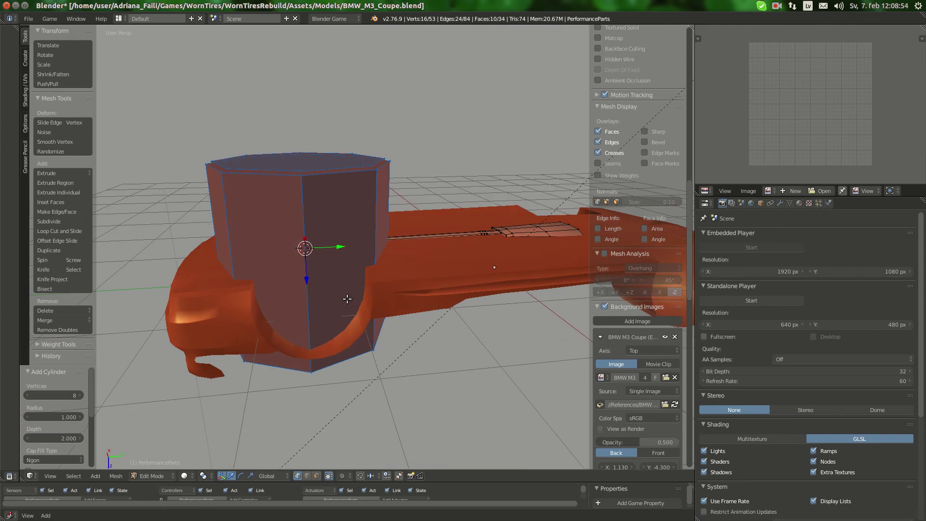
pyautogui.press('r')
pyautogui.press('y')
pyautogui.press('9')
pyautogui.press('0')
pyautogui.press('Return')
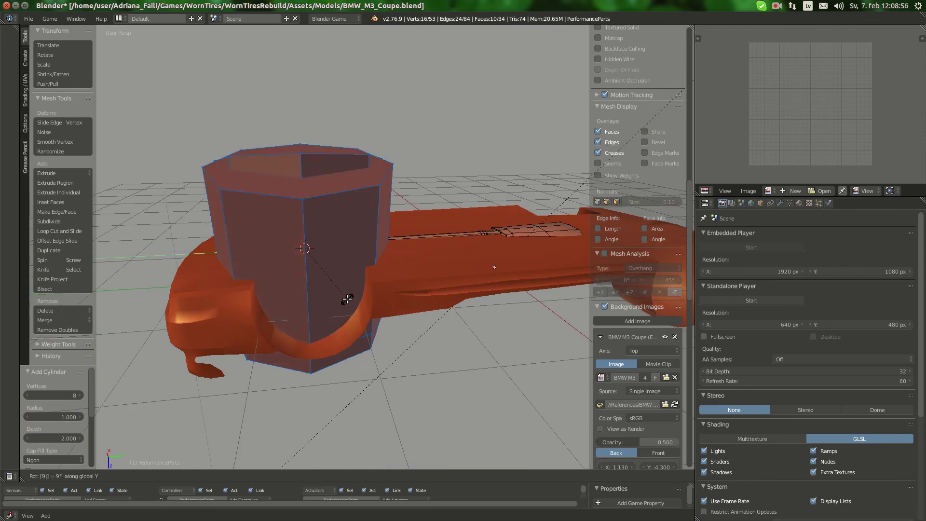
pyautogui.moveTo(348, 299); pyautogui.dragTo(463, 261, button='middle')
pyautogui.scroll(2, 438, 263)
pyautogui.hotkey('ctrl', 'z')
pyautogui.hotkey('ctrl', 'z')
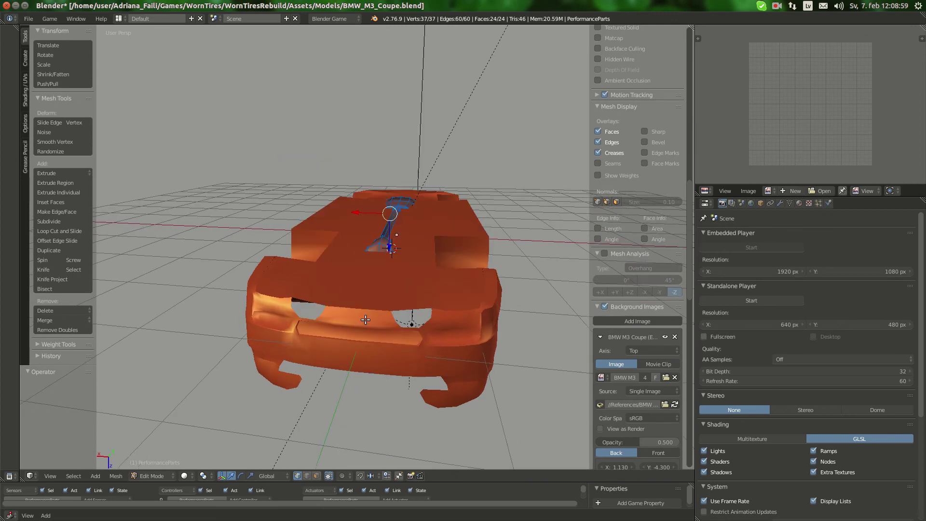
# Add an 8-vertex cylinder at the 3D cursor with a radius of 0.1 and a depth of 0.2.
pyautogui.scroll(3, 443, 300)
pyautogui.hotkey('shift', 'a')
pyautogui.click(432, 292)
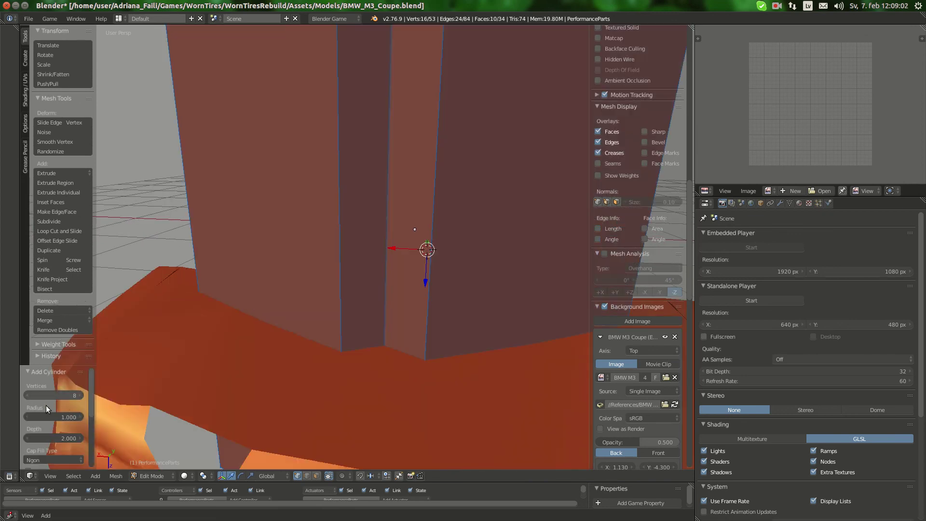
pyautogui.click(57, 418)
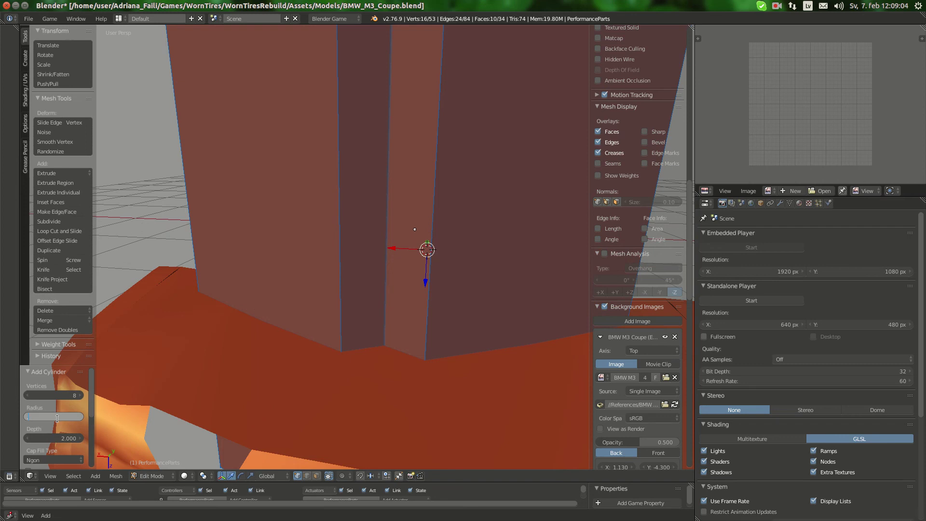
pyautogui.write('0.1')
pyautogui.press('Return')
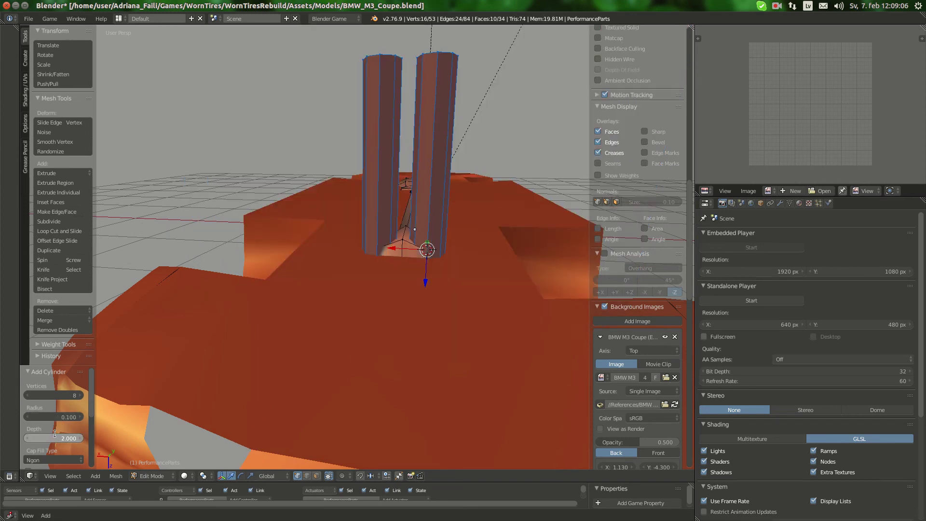
pyautogui.write('0.2')
pyautogui.press('Return')
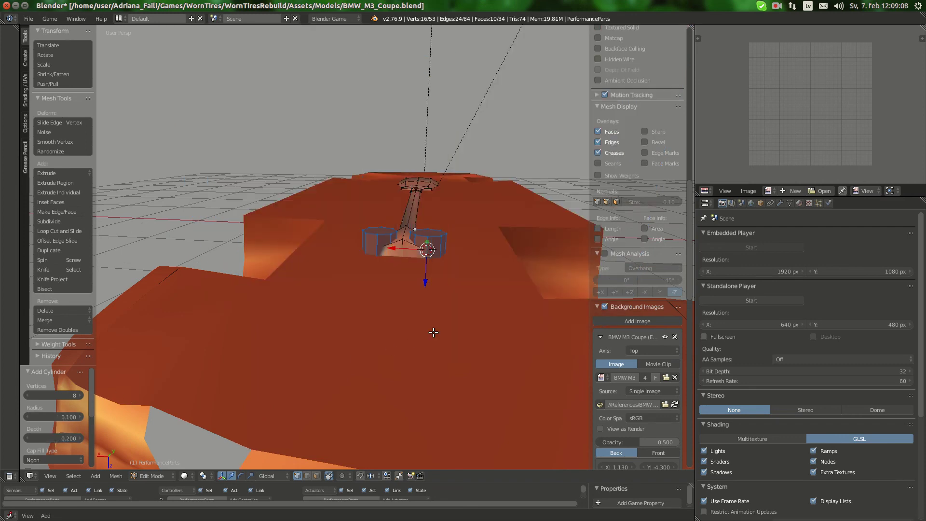
# Rotate the small cylinder 90° about Y and snap the 3D cursor to the center.
pyautogui.moveTo(434, 332); pyautogui.dragTo(397, 353, button='middle')
pyautogui.write('r')
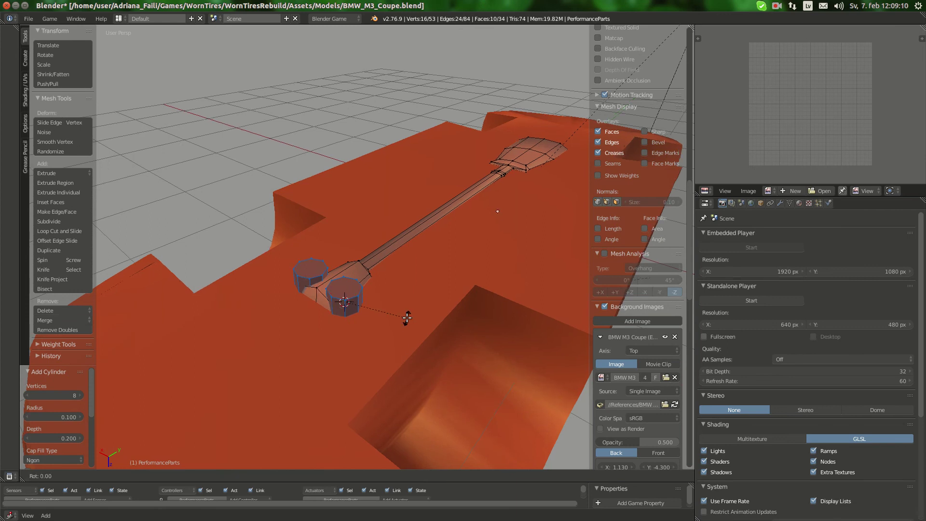
pyautogui.write('y90')
pyautogui.press('Return')
pyautogui.hotkey('shift', 's')
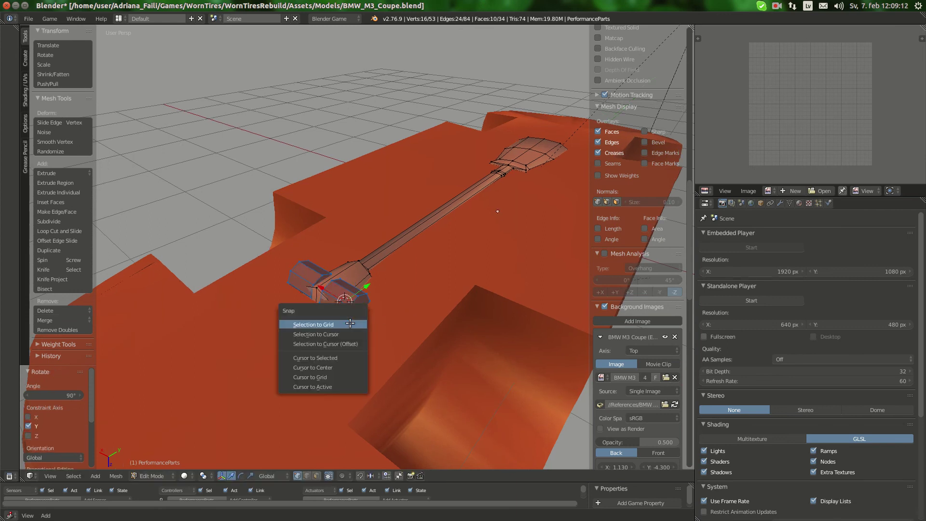
pyautogui.click(328, 365)
# Apply smooth shading to the performance parts object and return to Edit Mode.
pyautogui.moveTo(384, 358); pyautogui.dragTo(377, 352, button='middle')
pyautogui.press('KP_Decimal')
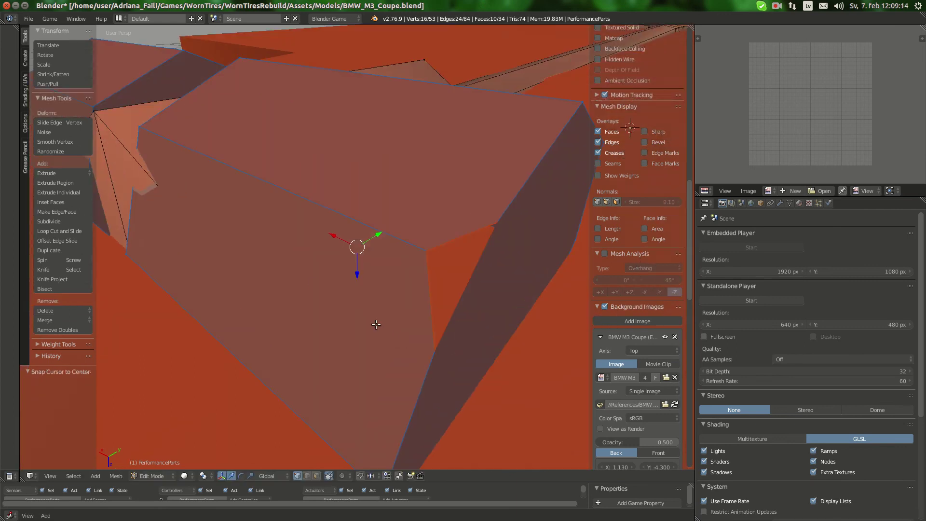
pyautogui.press('Tab')
pyautogui.click(55, 172)
pyautogui.press('Tab')
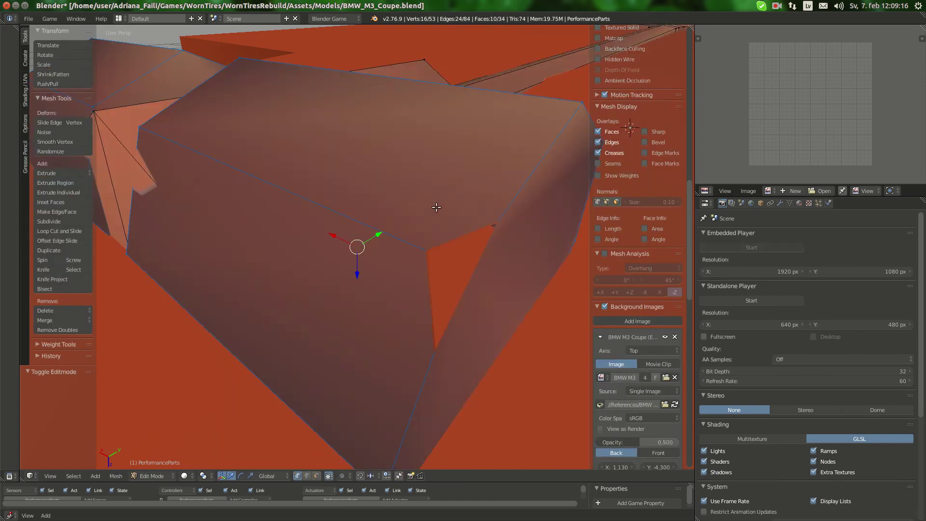
# Scale the cylinder by 0.379 on Y and Z only and move it 0.015 along Z.
pyautogui.scroll(-3, 436, 207)
pyautogui.moveTo(436, 207)
pyautogui.mouseDown(button='middle')
pyautogui.moveTo(404, 260)
pyautogui.moveTo(333, 260)
pyautogui.moveTo(386, 332)
pyautogui.mouseUp(button='middle')
pyautogui.scroll(-2, 404, 259)
pyautogui.moveTo(467, 242); pyautogui.dragTo(504, 204, button='middle')
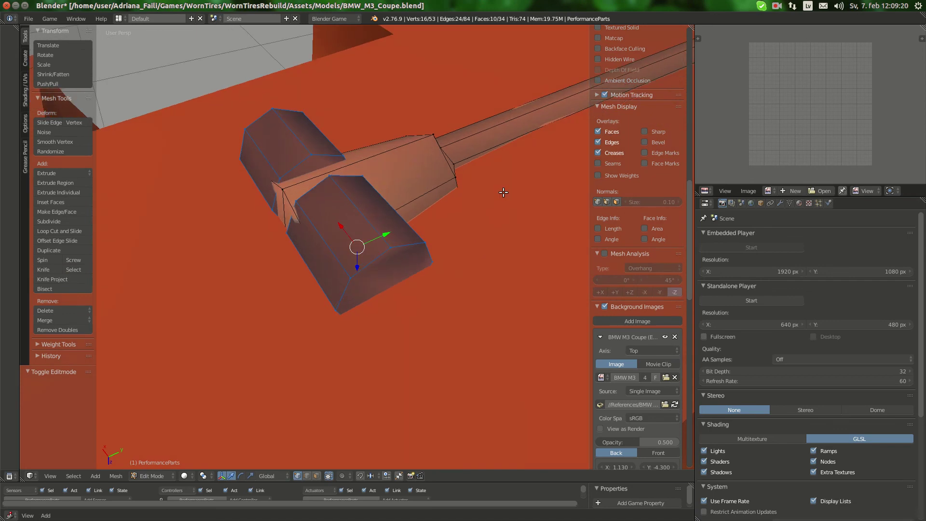
pyautogui.press('s')
pyautogui.hotkey('shift', 'x')
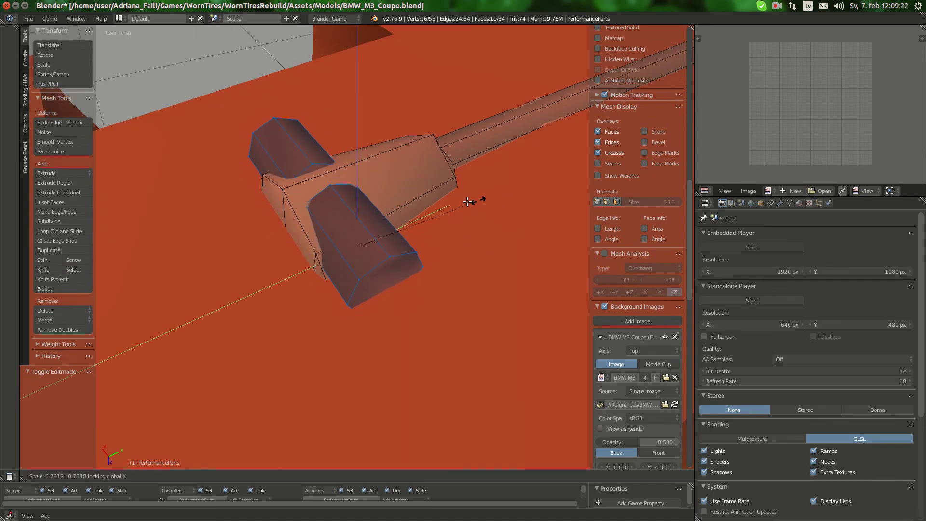
pyautogui.click(418, 215)
pyautogui.moveTo(417, 215); pyautogui.dragTo(438, 185, button='middle')
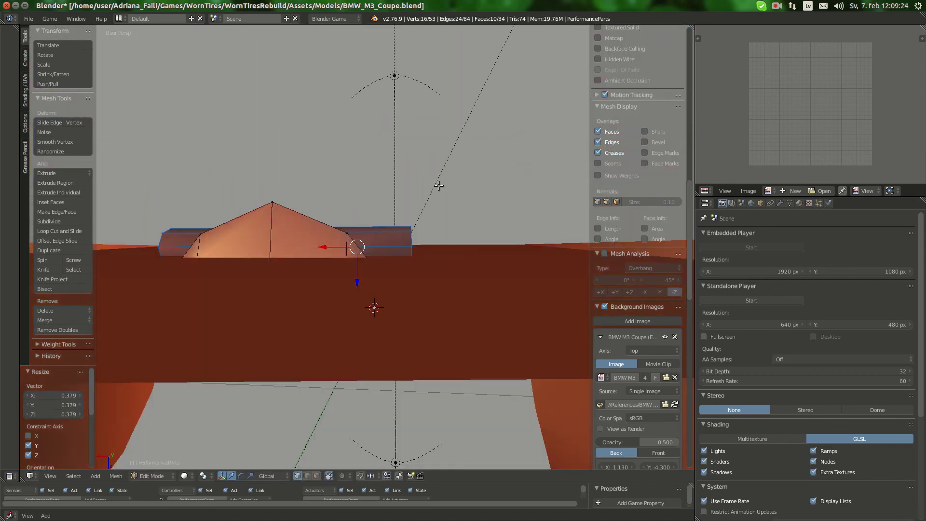
pyautogui.moveTo(356, 283); pyautogui.dragTo(357, 289)
# Select the cylinder's outer end face in face select mode and move it -0.383 along X to lengthen the axle.
pyautogui.moveTo(358, 290); pyautogui.dragTo(277, 295, button='middle')
pyautogui.moveTo(359, 324); pyautogui.dragTo(352, 250, button='middle')
pyautogui.click(316, 475)
pyautogui.rightClick(356, 260)
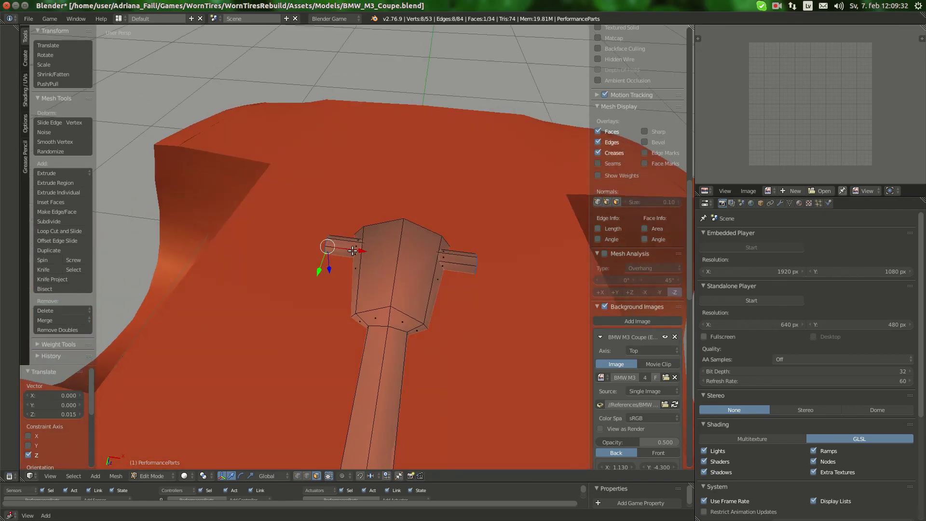
pyautogui.press('g')
pyautogui.press('x')
pyautogui.click(256, 249)
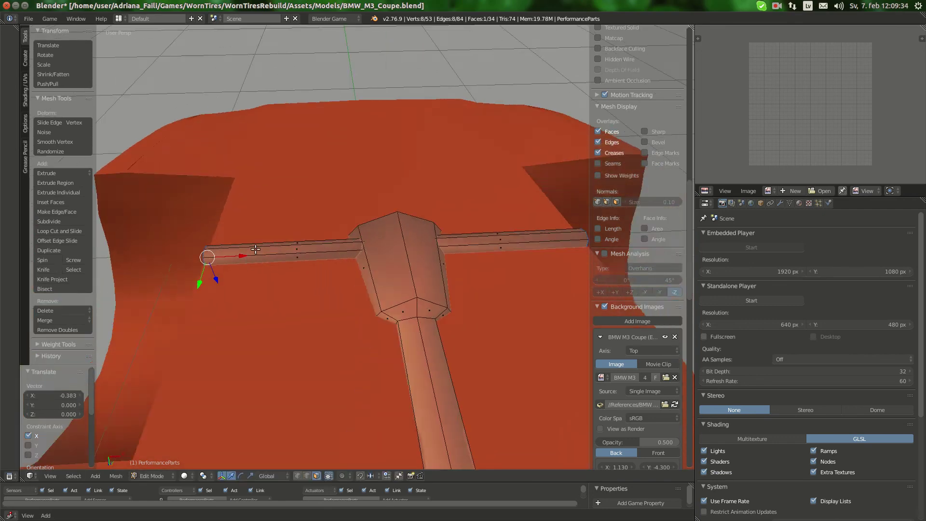
# Adjust the axle's outer end face by moving it 0.049 along Z, -0.011 along X and -0.009 along Z.
pyautogui.moveTo(255, 248)
pyautogui.mouseDown(button='middle')
pyautogui.moveTo(271, 271)
pyautogui.moveTo(257, 281)
pyautogui.moveTo(247, 235)
pyautogui.mouseUp(button='middle')
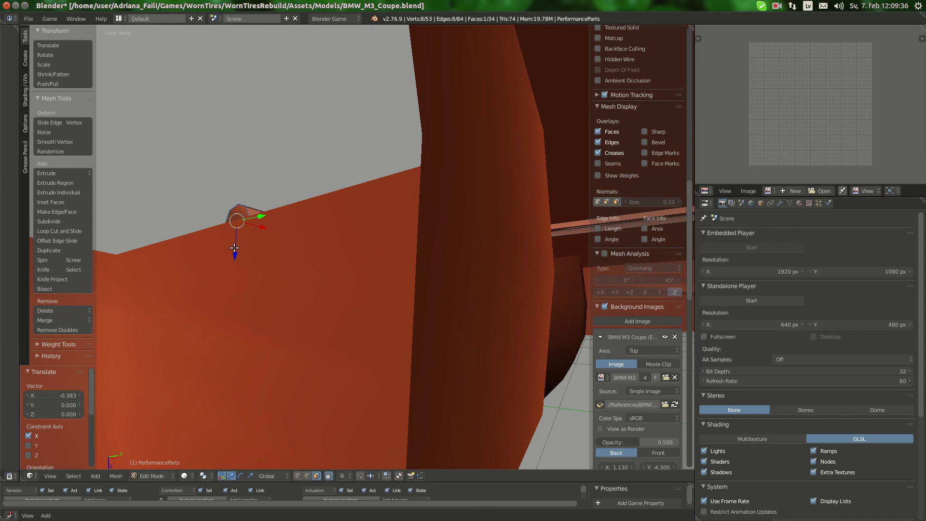
pyautogui.press('g')
pyautogui.press('z')
pyautogui.click(234, 270)
pyautogui.moveTo(233, 270); pyautogui.dragTo(261, 333, button='middle')
pyautogui.press('g')
pyautogui.press('z')
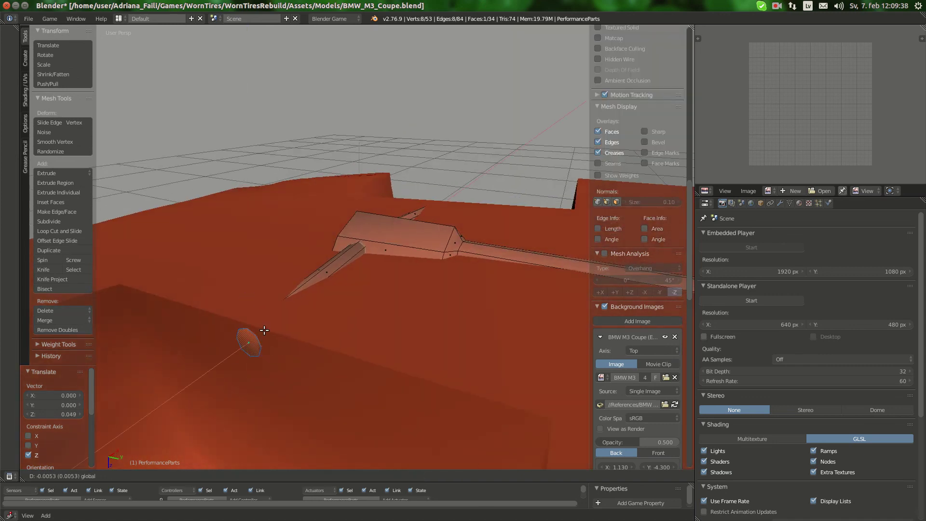
pyautogui.click(250, 371)
pyautogui.press('g')
pyautogui.press('z')
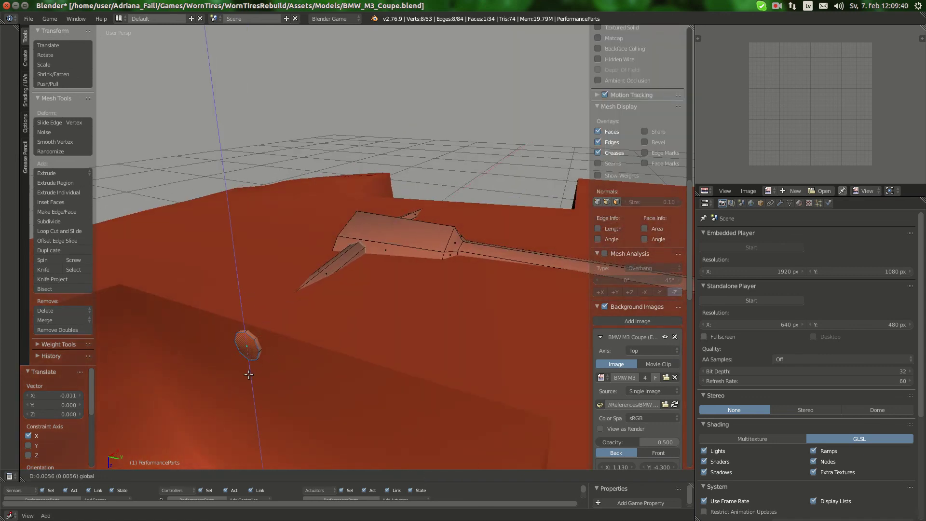
pyautogui.click(244, 370)
# Select the axle's inner end face and move it 0.009 along Z.
pyautogui.moveTo(255, 337); pyautogui.dragTo(296, 241, button='middle')
pyautogui.rightClick(299, 249)
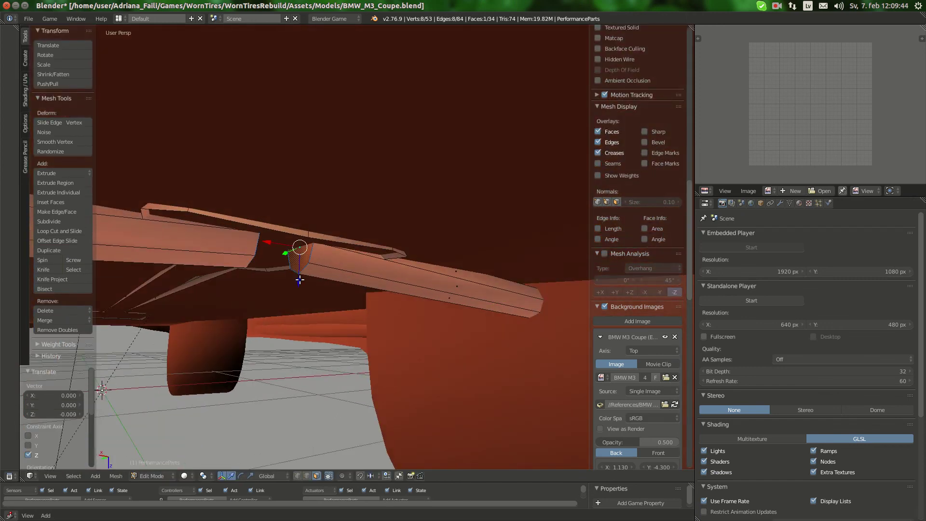
pyautogui.moveTo(300, 279); pyautogui.dragTo(298, 288)
# Delete the axle's inner end face and the four side faces hidden against the car body.
pyautogui.moveTo(298, 284); pyautogui.dragTo(182, 310, button='middle')
pyautogui.scroll(5, 300, 314)
pyautogui.moveTo(300, 314); pyautogui.dragTo(275, 308, button='middle')
pyautogui.moveTo(345, 340); pyautogui.dragTo(359, 259, button='middle')
pyautogui.keyDown('shift'); pyautogui.rightClick(370, 240); pyautogui.keyUp('shift')
pyautogui.keyDown('shift'); pyautogui.rightClick(334, 263); pyautogui.keyUp('shift')
pyautogui.moveTo(278, 263); pyautogui.dragTo(395, 292, button='middle')
pyautogui.keyDown('shift'); pyautogui.rightClick(410, 266); pyautogui.keyUp('shift')
pyautogui.keyDown('shift'); pyautogui.rightClick(426, 300); pyautogui.keyUp('shift')
pyautogui.moveTo(283, 269); pyautogui.dragTo(341, 261, button='middle')
pyautogui.press('x')
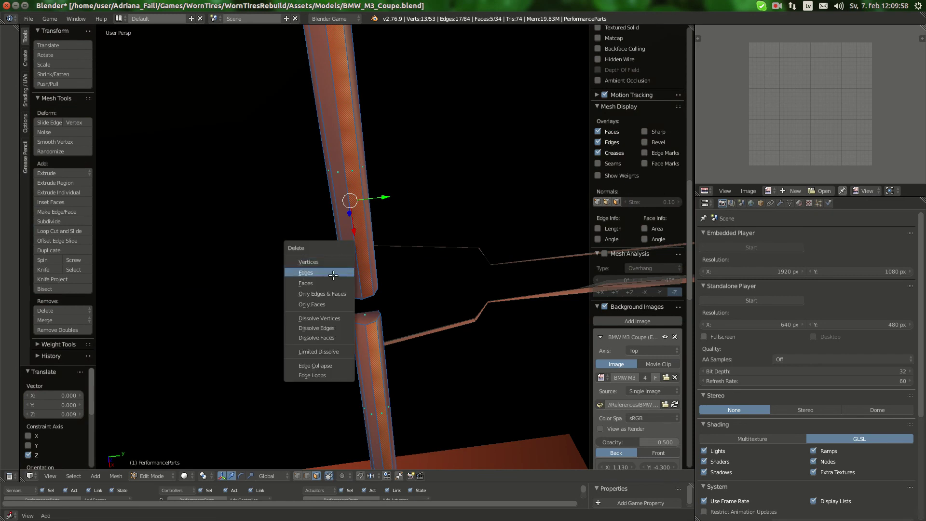
pyautogui.click(331, 282)
pyautogui.press('a')
pyautogui.scroll(-5, 349, 273)
pyautogui.moveTo(348, 272); pyautogui.dragTo(359, 378, button='middle')
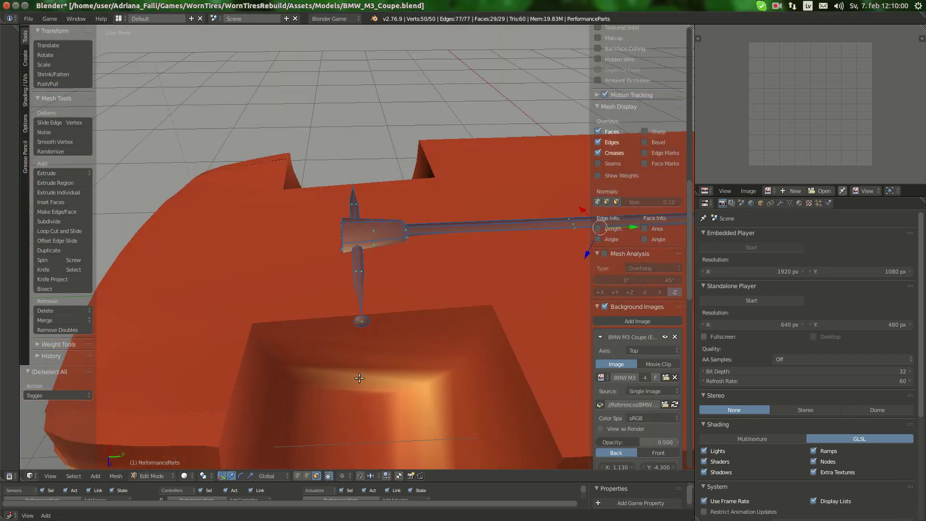
# Leave mesh editing and inspect the car's underside and the finished rear axles, including in a straight bottom view.
pyautogui.scroll(3, 342, 339)
pyautogui.moveTo(342, 339); pyautogui.dragTo(491, 314, button='middle')
pyautogui.click(297, 476)
pyautogui.press('Tab')
pyautogui.scroll(-7, 341, 331)
pyautogui.scroll(4, 321, 286)
pyautogui.moveTo(320, 286); pyautogui.dragTo(272, 261, button='middle')
pyautogui.scroll(-5, 355, 303)
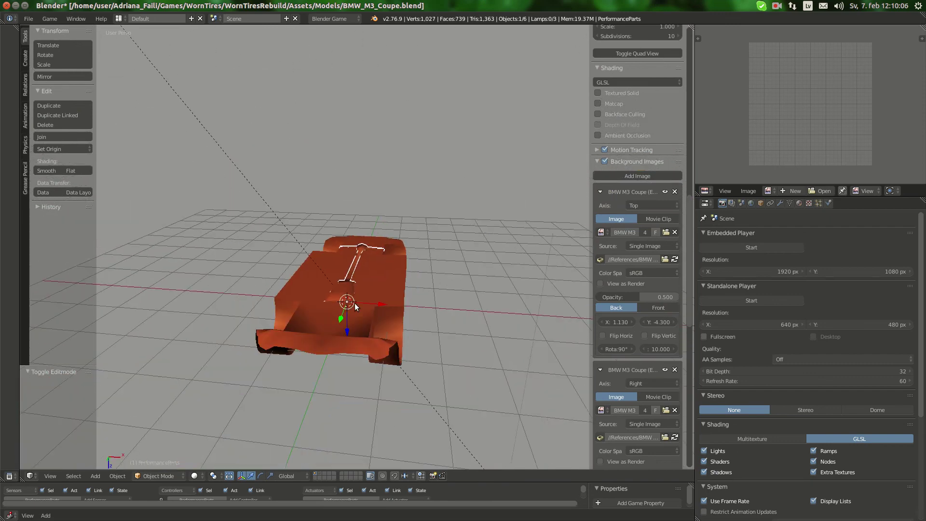
pyautogui.moveTo(354, 303); pyautogui.dragTo(248, 275, button='middle')
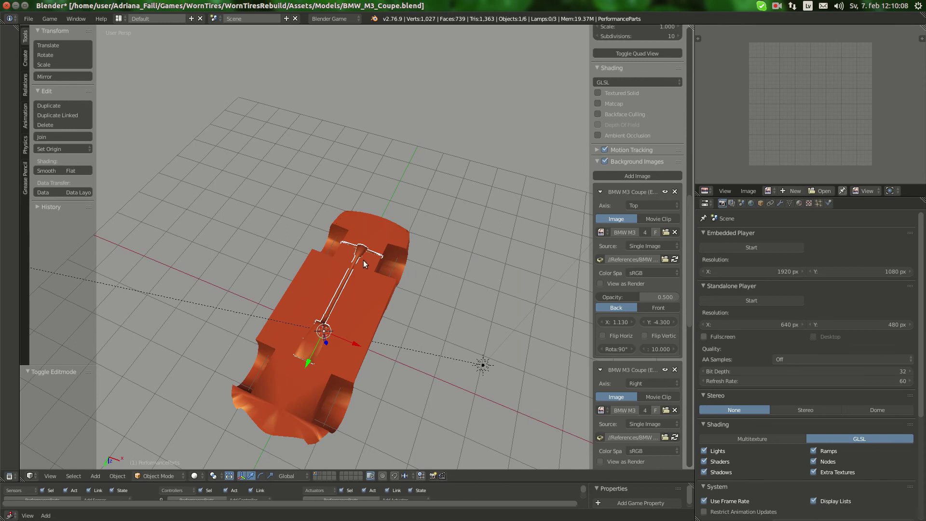
pyautogui.press('ctrl+KP_7')
pyautogui.scroll(3, 414, 341)
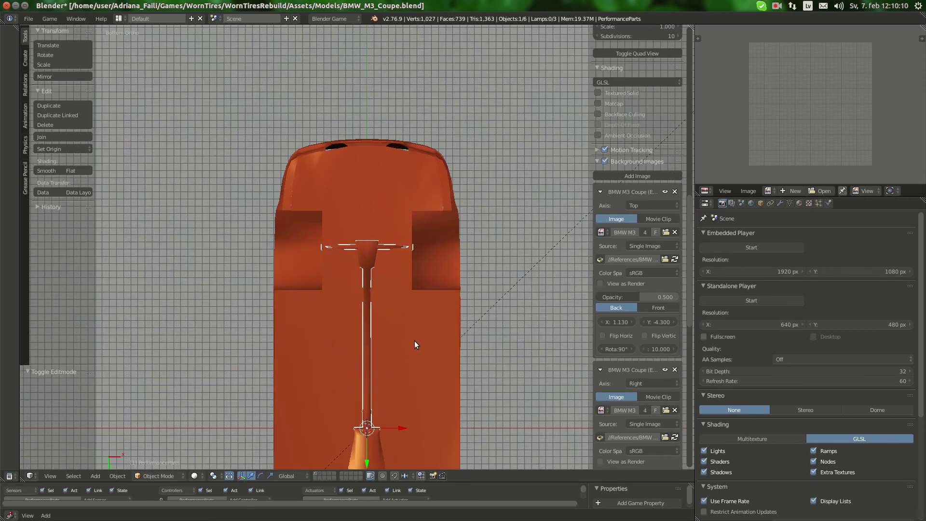
pyautogui.scroll(3, 360, 180)
# Switch to the Chromium browser to examine the rear-wheel-drive underside reference photo, then return to Blender.
pyautogui.click(13, 87)
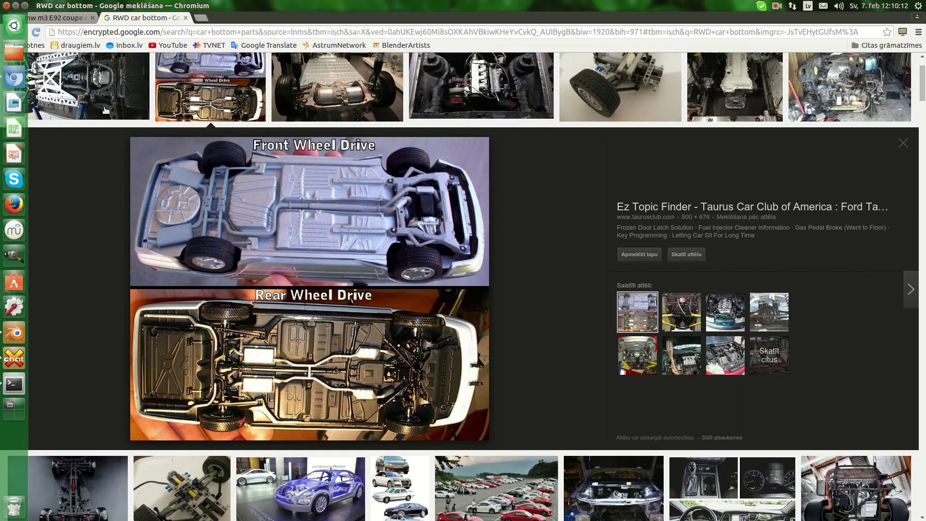
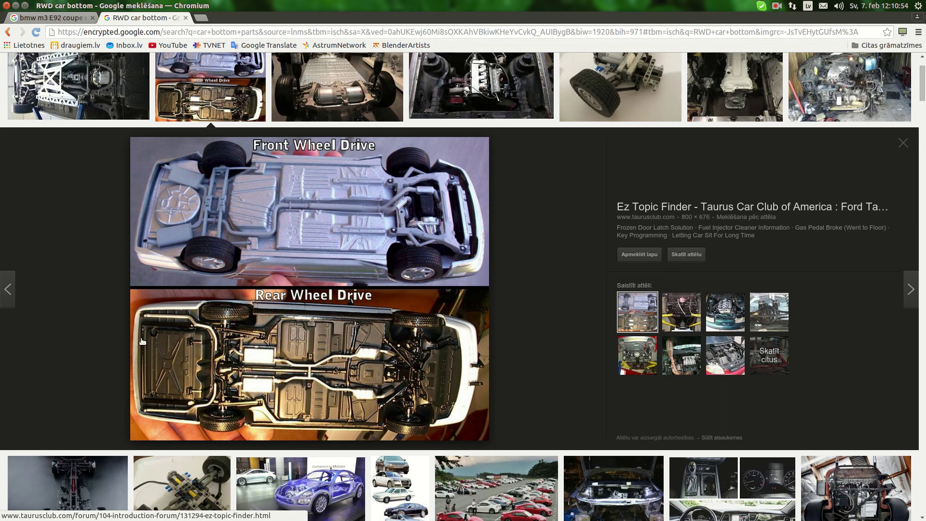
pyautogui.moveTo(1, 332)
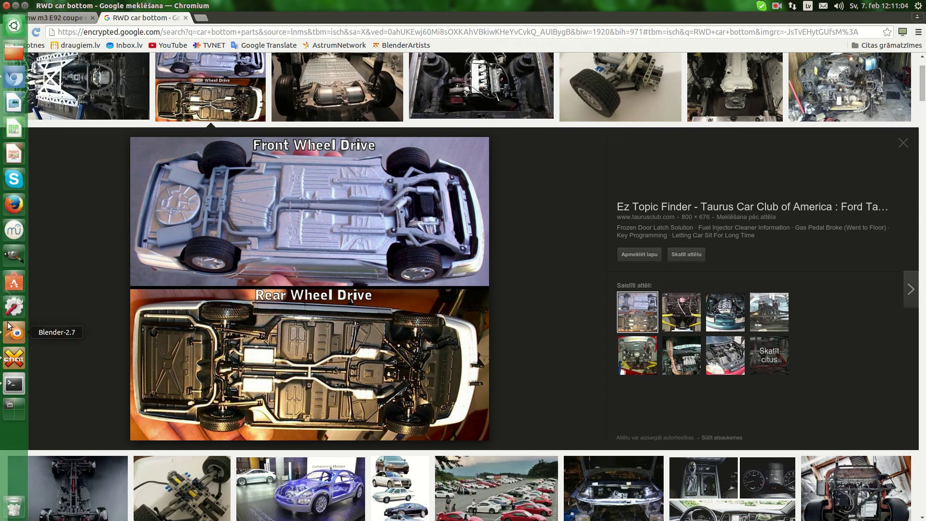
pyautogui.click(6, 327)
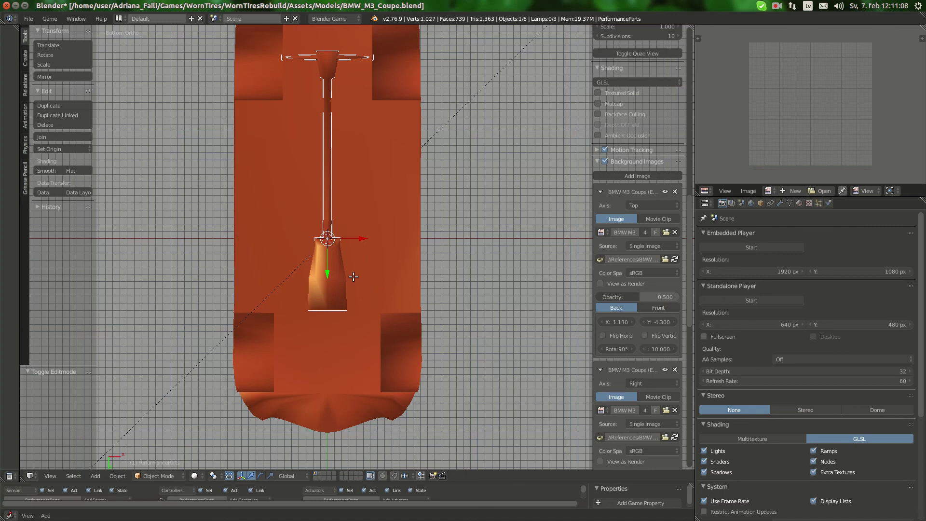
# Add an 8-vertex cylinder, radius 0.1 and depth 0.2, beside the gearbox's wide end, and reset the 3D cursor to the centre.
pyautogui.press('Tab')
pyautogui.keyDown('shift'); pyautogui.moveTo(381, 300); pyautogui.dragTo(355, 241, button='middle'); pyautogui.keyUp('shift')
pyautogui.scroll(4, 355, 242)
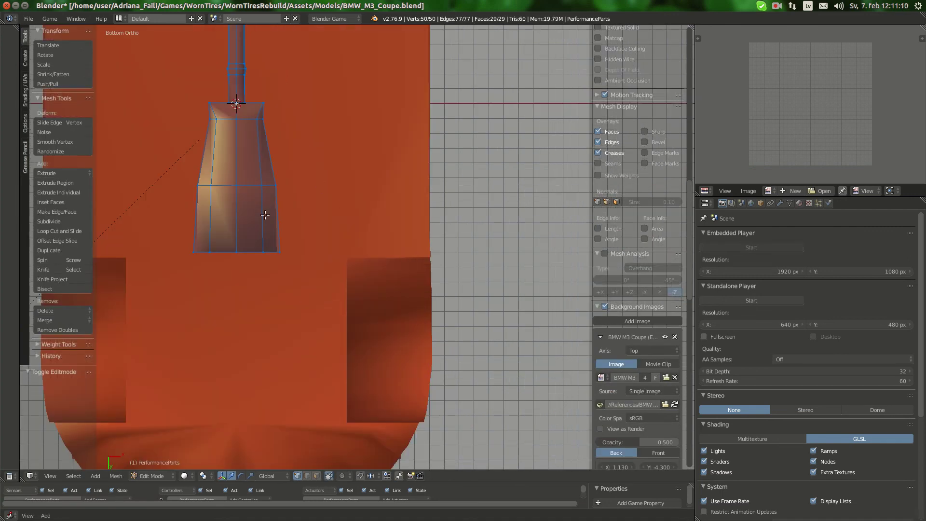
pyautogui.click(311, 251)
pyautogui.hotkey('shift', 'a')
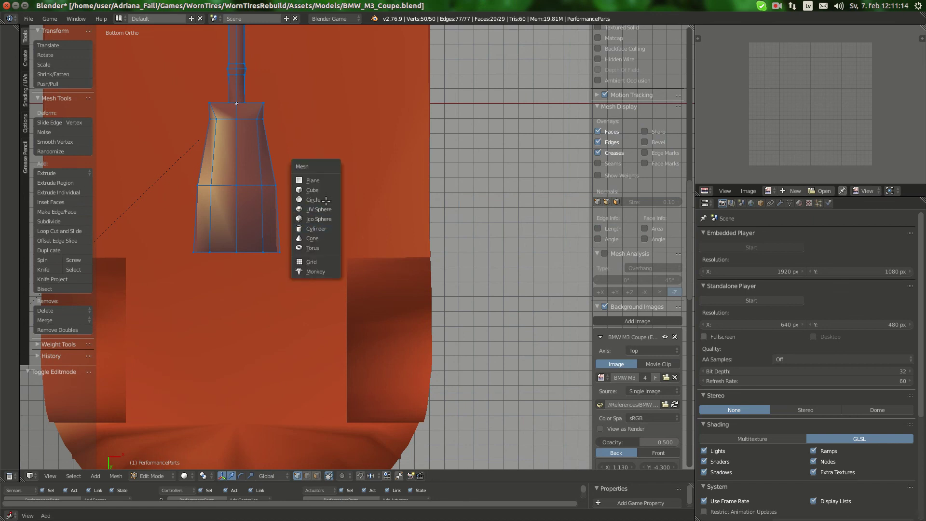
pyautogui.click(317, 228)
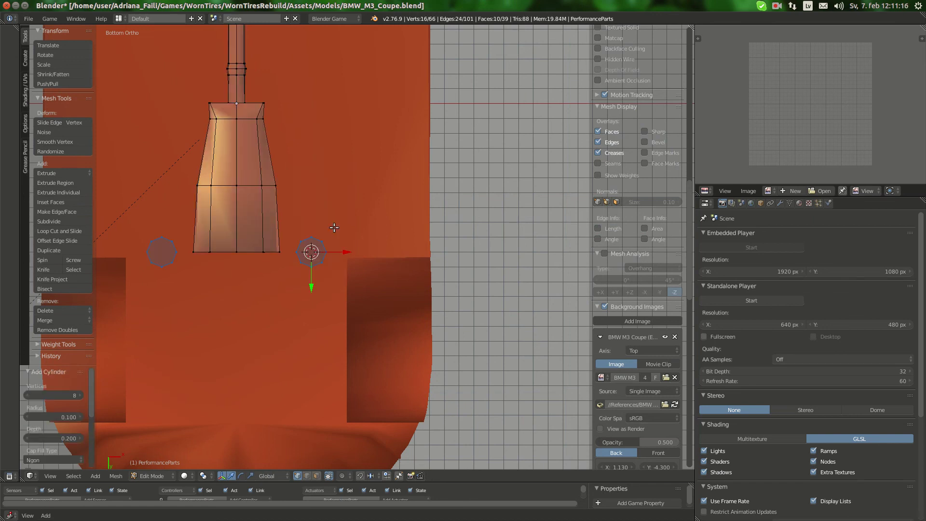
pyautogui.hotkey('shift', 's')
pyautogui.click(319, 279)
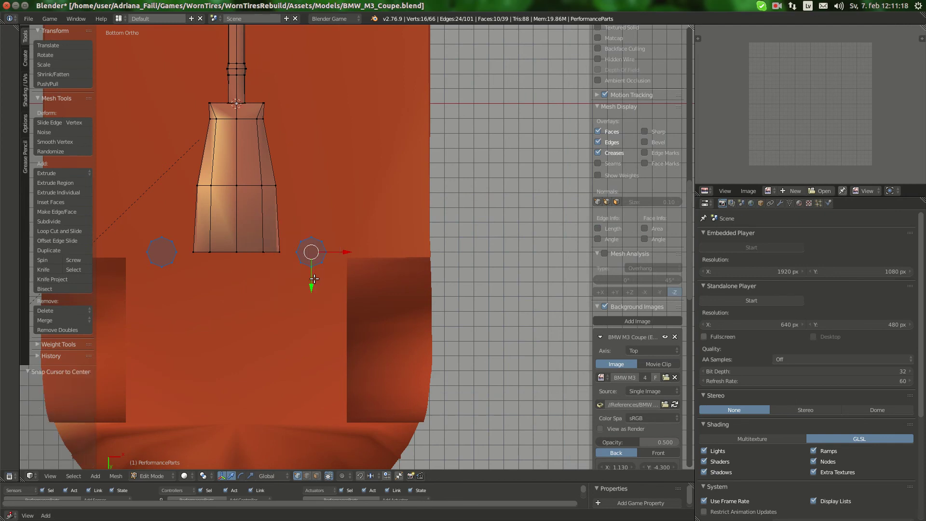
# Rotate the new cylinder 90° about the X axis so it runs along the car's length.
pyautogui.scroll(3, 312, 283)
pyautogui.scroll(2, 312, 284)
pyautogui.moveTo(299, 301); pyautogui.dragTo(251, 223, button='middle')
pyautogui.press('KP_Decimal')
pyautogui.scroll(-5, 365, 246)
pyautogui.moveTo(382, 222); pyautogui.dragTo(361, 241, button='middle')
pyautogui.scroll(-6, 360, 240)
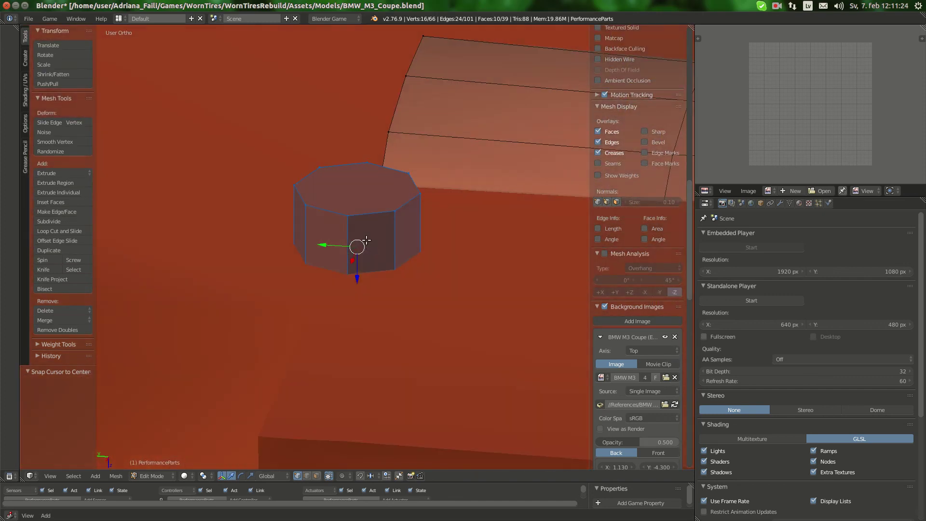
pyautogui.press('KP_5')
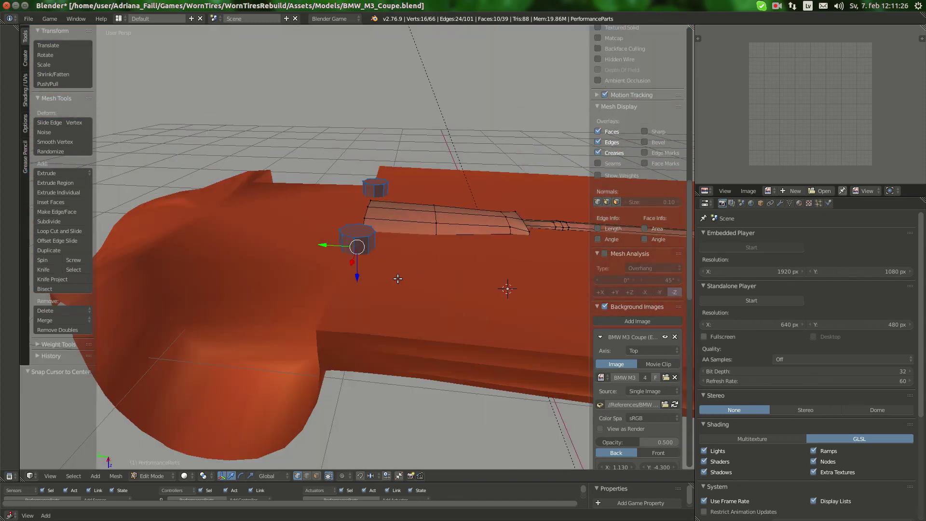
pyautogui.press('r')
pyautogui.press('x')
pyautogui.press('9')
pyautogui.press('0')
pyautogui.press('Return')
pyautogui.scroll(3, 398, 278)
pyautogui.moveTo(397, 279); pyautogui.dragTo(380, 293, button='middle')
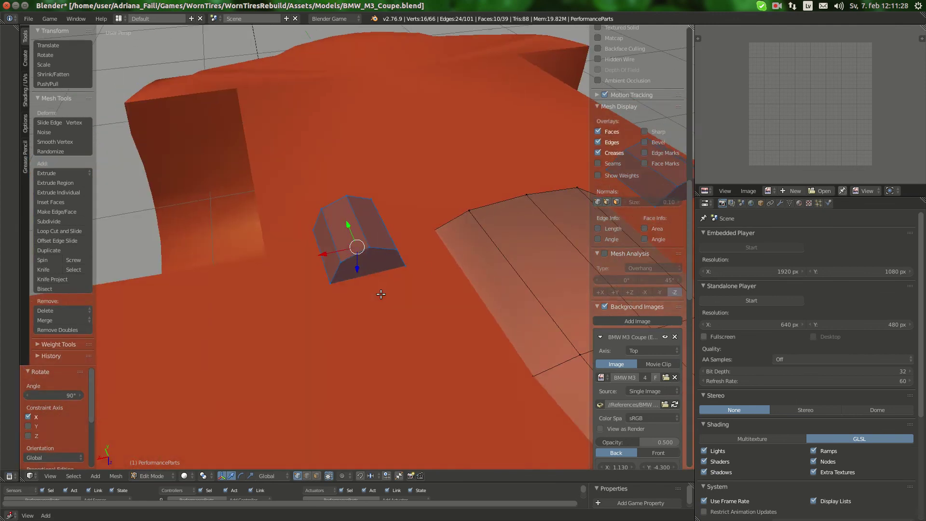
# Scale the cylinder by 0.424 on X and Z only, keeping its length.
pyautogui.press('s')
pyautogui.hotkey('shift', 'y')
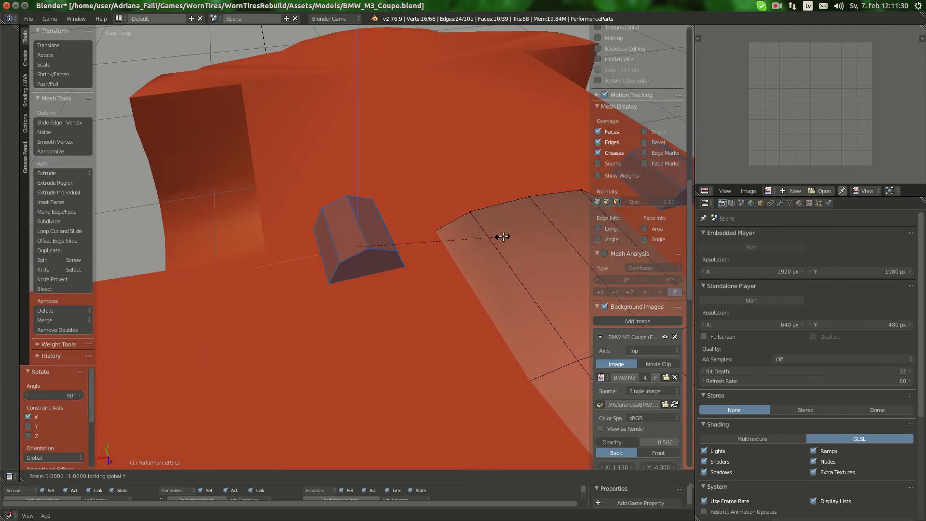
pyautogui.click(423, 257)
pyautogui.scroll(-5, 396, 275)
pyautogui.moveTo(397, 275); pyautogui.dragTo(378, 296, button='middle')
pyautogui.scroll(4, 340, 303)
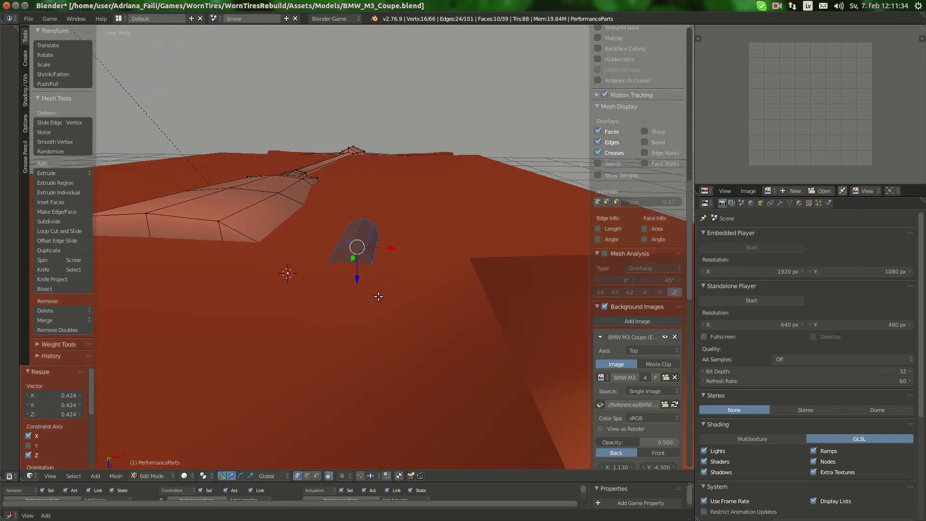
pyautogui.scroll(4, 381, 354)
pyautogui.moveTo(384, 354); pyautogui.dragTo(354, 296, button='middle')
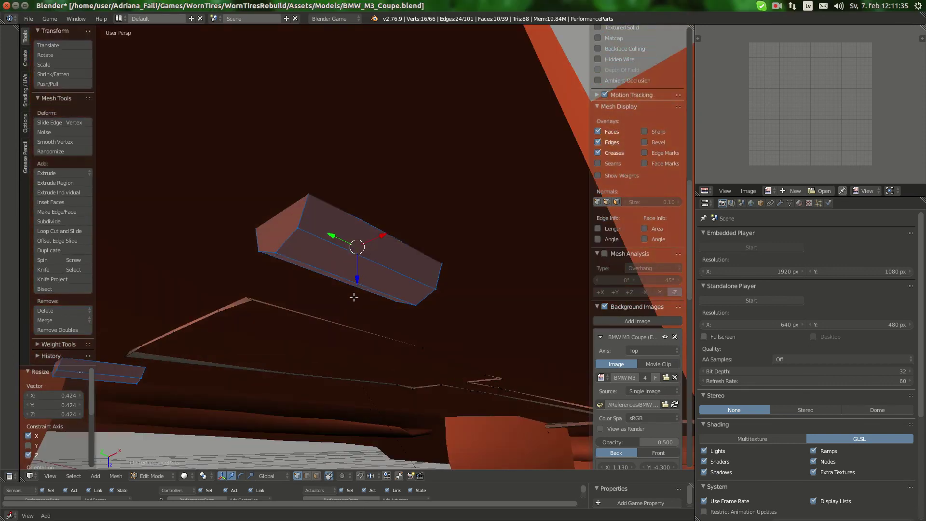
# Select the cylinder's front end face in face select mode, tilt it about X, and adjust its height, ending with 0.005 along Z.
pyautogui.click(316, 475)
pyautogui.rightClick(286, 235)
pyautogui.moveTo(285, 235); pyautogui.dragTo(356, 307, button='middle')
pyautogui.press('r')
pyautogui.press('x')
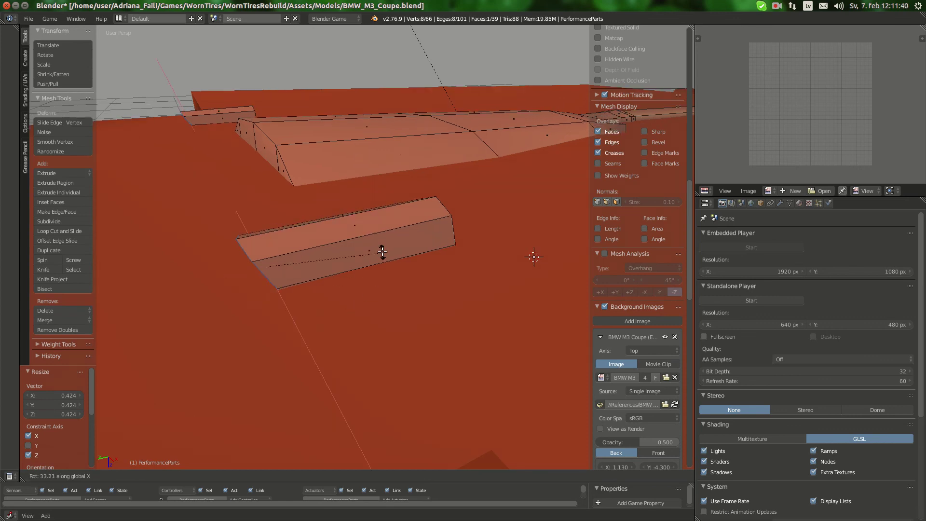
pyautogui.click(340, 248)
pyautogui.moveTo(268, 296); pyautogui.dragTo(297, 333)
pyautogui.moveTo(447, 308); pyautogui.dragTo(426, 299, button='middle')
pyautogui.moveTo(434, 300); pyautogui.dragTo(434, 304)
# Delete the cylinder's tilted end face and the four side faces hidden against the car body.
pyautogui.moveTo(409, 305); pyautogui.dragTo(437, 235, button='middle')
pyautogui.rightClick(343, 236)
pyautogui.keyDown('shift'); pyautogui.rightClick(337, 256); pyautogui.keyUp('shift')
pyautogui.keyDown('shift'); pyautogui.rightClick(388, 209); pyautogui.keyUp('shift')
pyautogui.keyDown('shift'); pyautogui.rightClick(404, 233); pyautogui.keyUp('shift')
pyautogui.moveTo(315, 260); pyautogui.dragTo(410, 265, button='middle')
pyautogui.keyDown('shift'); pyautogui.rightClick(363, 209); pyautogui.keyUp('shift')
pyautogui.press('x')
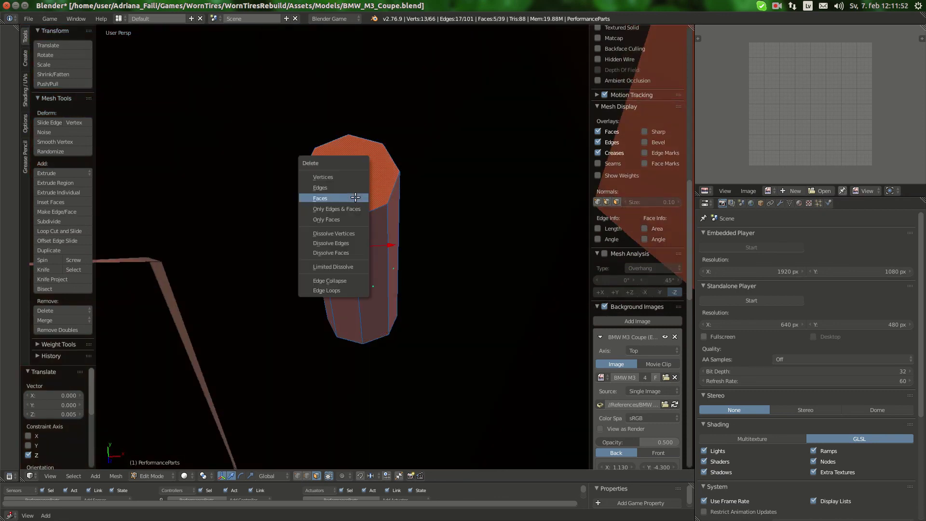
pyautogui.click(355, 197)
pyautogui.scroll(-3, 348, 212)
pyautogui.moveTo(340, 231); pyautogui.dragTo(354, 253, button='middle')
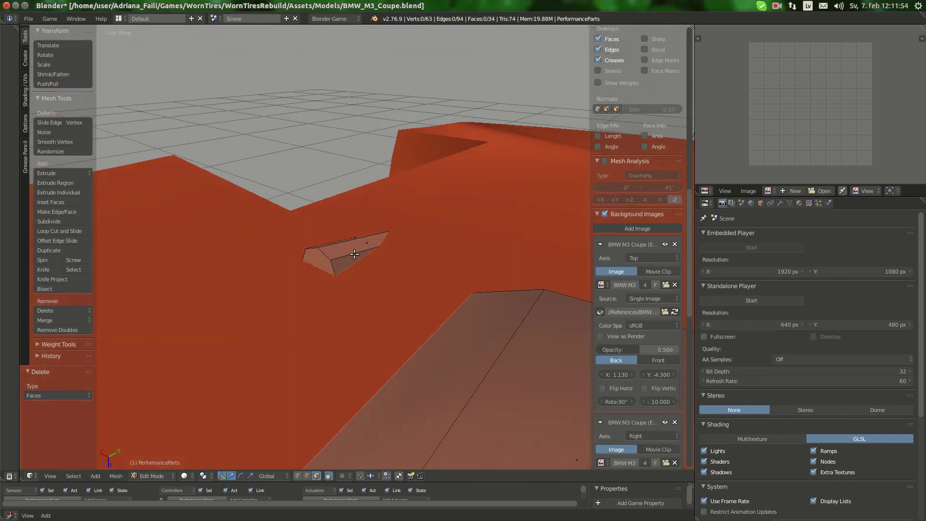
# Check the underside reference photo in the browser and extrude the small cylinder's remaining end face 0.067 toward the rear axle.
pyautogui.rightClick(355, 252)
pyautogui.rightClick(316, 263)
pyautogui.press('ctrl+KP_7')
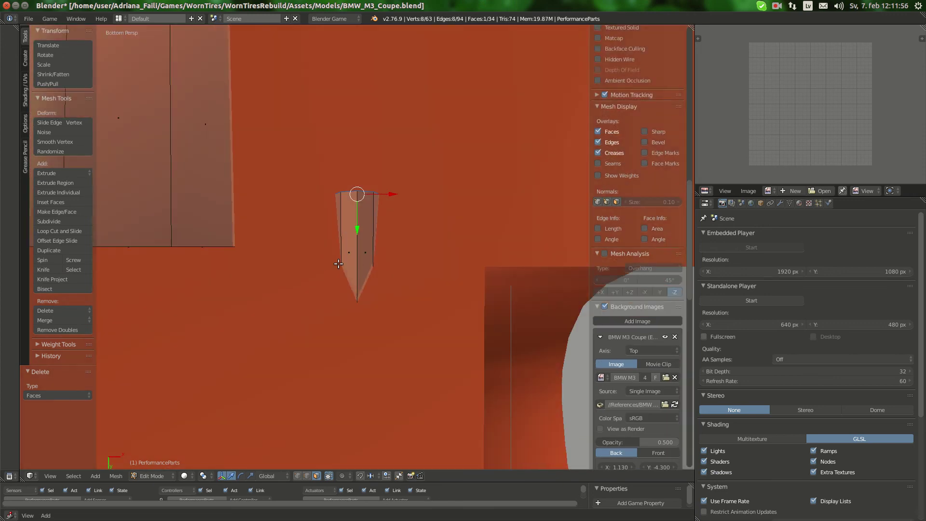
pyautogui.scroll(-5, 338, 263)
pyautogui.press('KP_5')
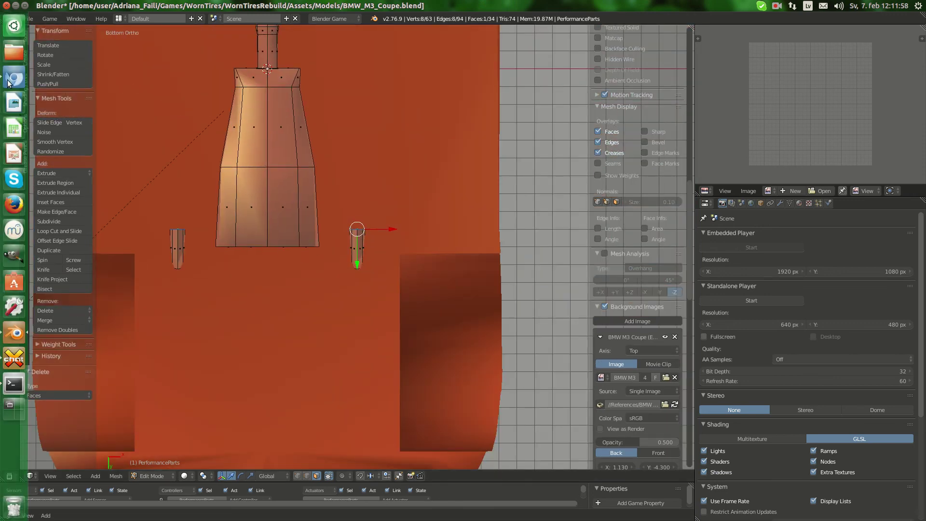
pyautogui.click(9, 82)
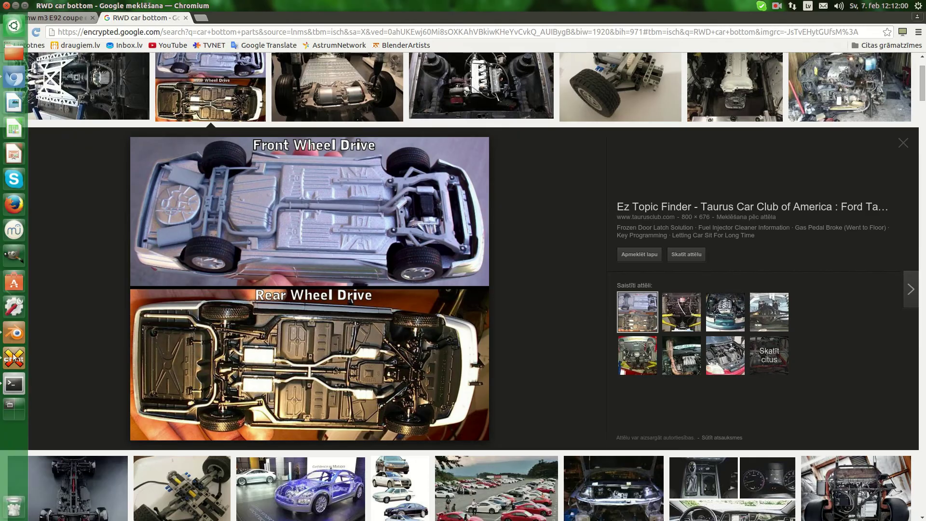
pyautogui.click(15, 334)
pyautogui.scroll(3, 423, 246)
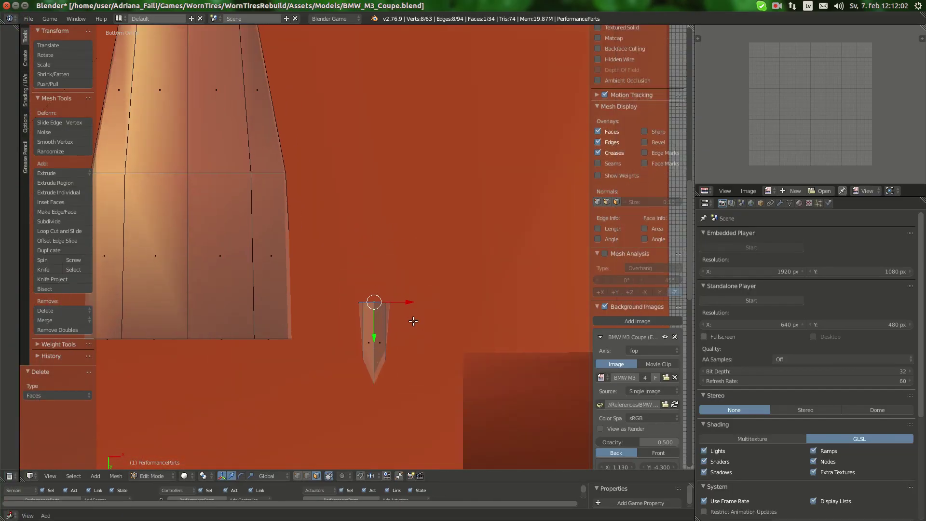
pyautogui.press('e')
pyautogui.click(418, 295)
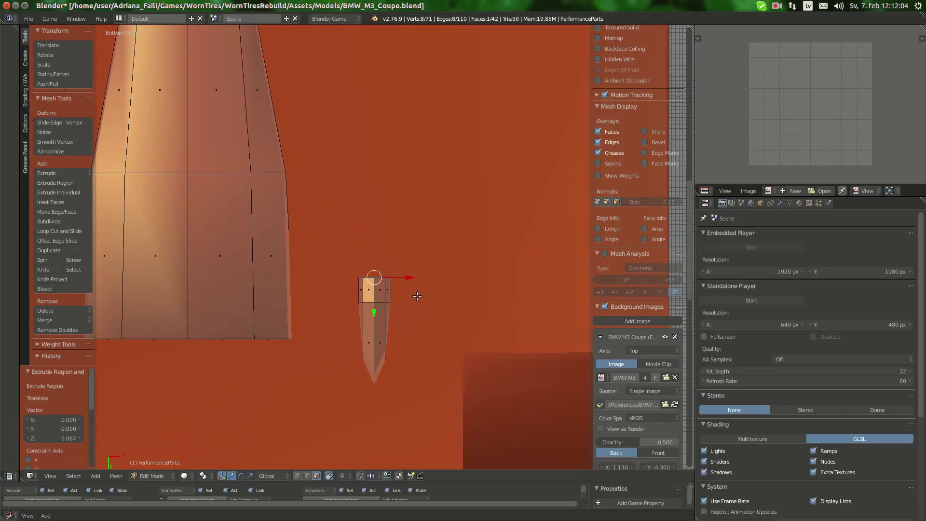
# Widen the extruded end face by 1.948 along X, move it -0.035 along X, and scale it 1.043 along X.
pyautogui.press('s')
pyautogui.press('x')
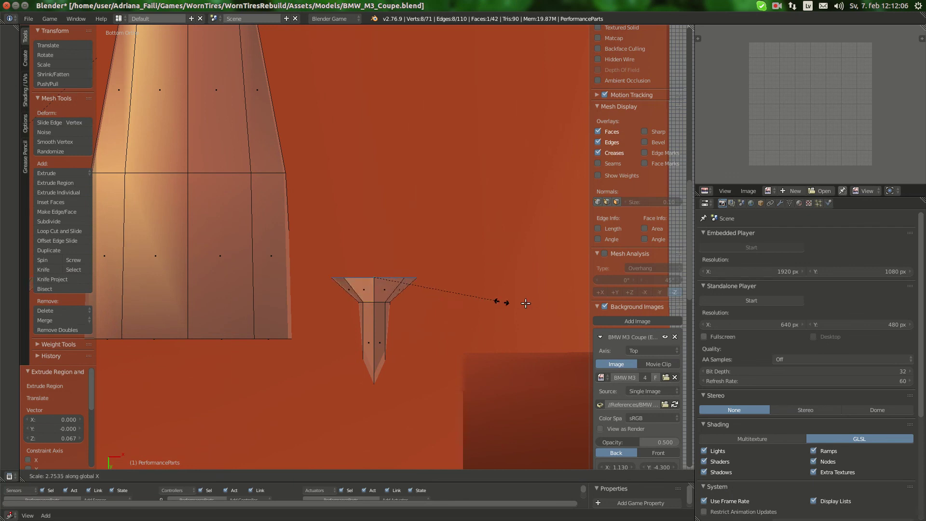
pyautogui.click(408, 292)
pyautogui.moveTo(401, 277); pyautogui.dragTo(387, 276)
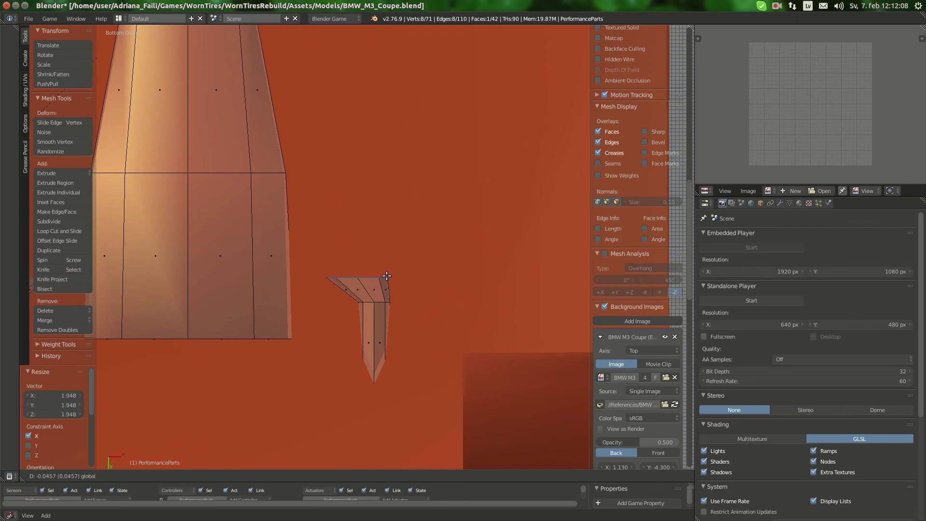
pyautogui.click(391, 276)
pyautogui.press('s')
pyautogui.press('x')
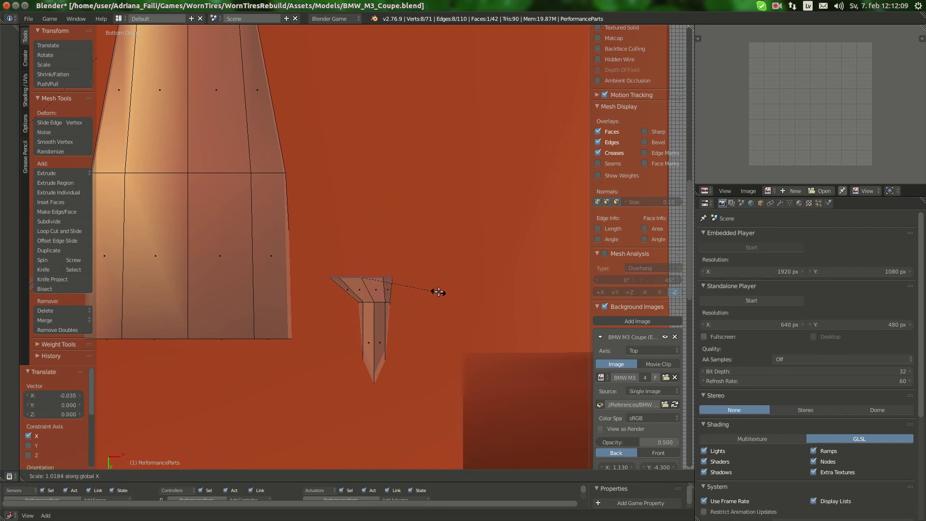
pyautogui.click(400, 280)
# Extrude the widened end face -0.298 along Y and, after checking the reference photo, another -0.050 along Y.
pyautogui.keyDown('shift'); pyautogui.moveTo(400, 280); pyautogui.dragTo(401, 348, button='middle'); pyautogui.keyUp('shift')
pyautogui.press('e')
pyautogui.press('y')
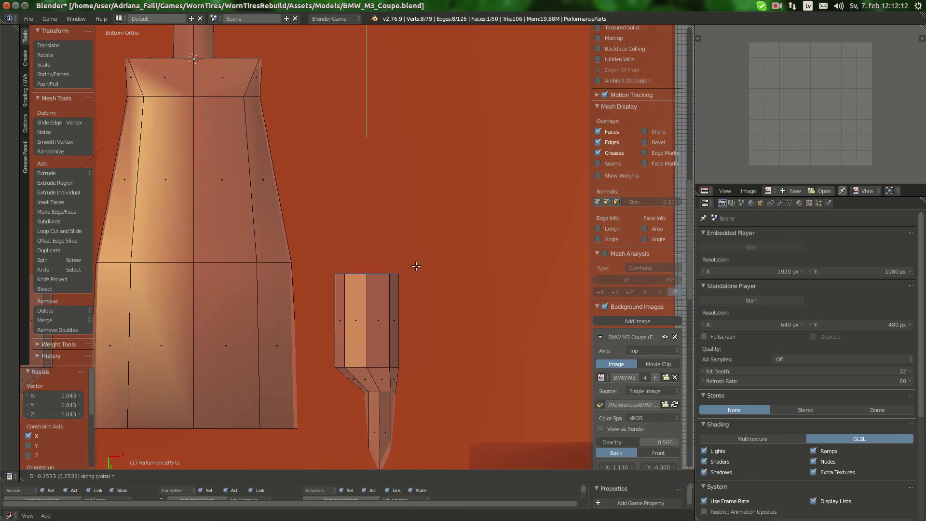
pyautogui.click(421, 251)
pyautogui.moveTo(2, 92)
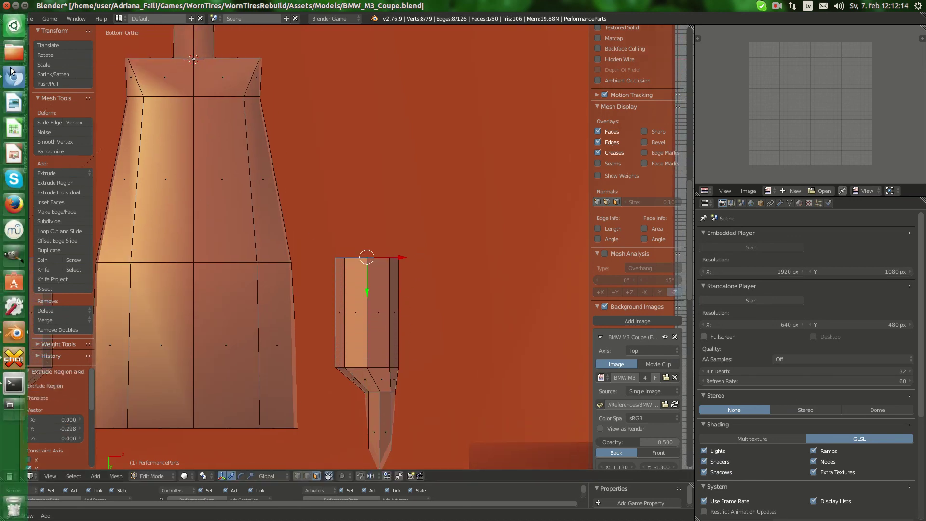
pyautogui.click(12, 73)
pyautogui.click(14, 332)
pyautogui.click(431, 263)
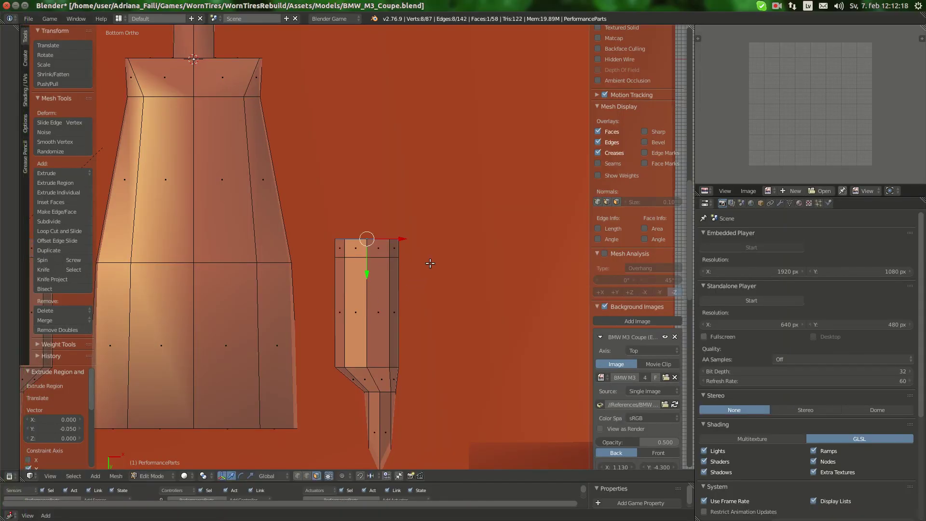
# Narrow the new end face along X and move it -0.043 along X toward the car's centre.
pyautogui.press('s')
pyautogui.press('x')
pyautogui.click(407, 228)
pyautogui.moveTo(395, 244); pyautogui.dragTo(378, 239)
pyautogui.moveTo(377, 239); pyautogui.dragTo(356, 251, button='middle')
pyautogui.press('ctrl+KP_7')
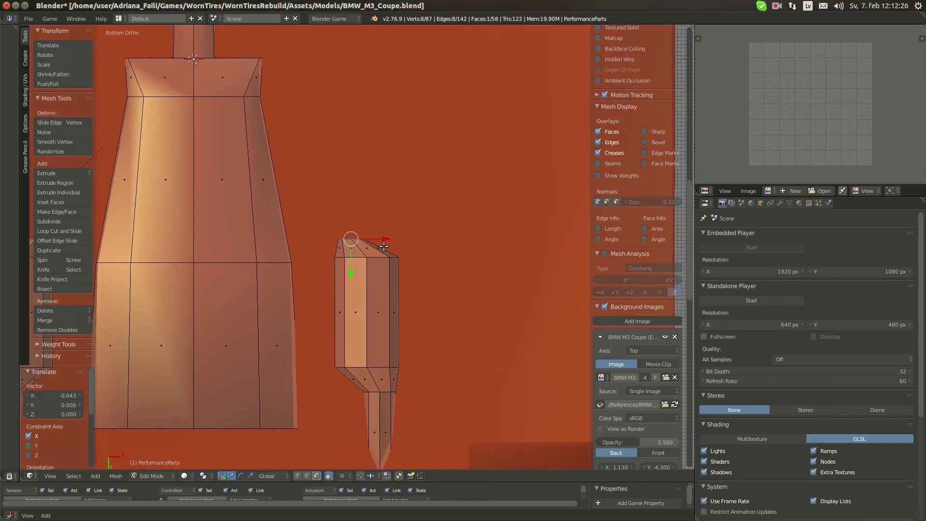
# Switch to the Chromium browser and examine the exhaust layout in the rear-wheel-drive photo.
pyautogui.moveTo(0, 107)
pyautogui.click(14, 46)
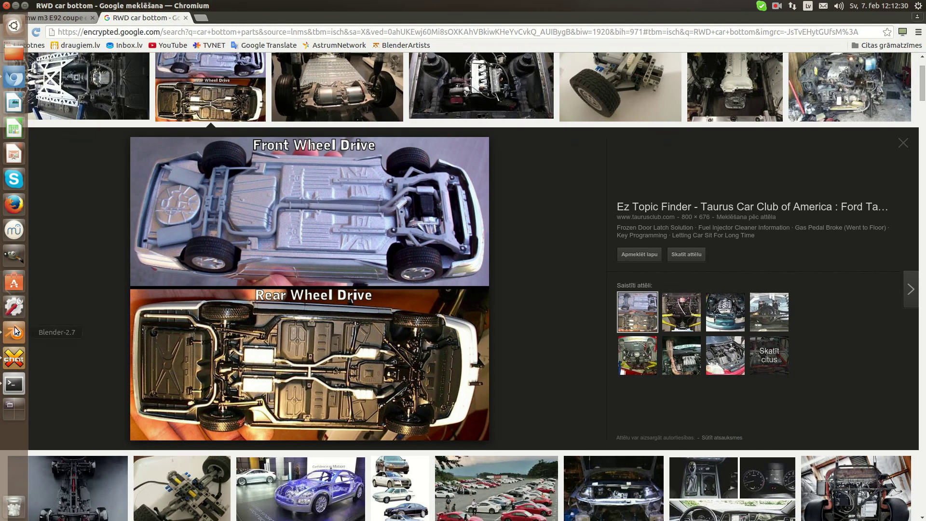
# Switch back to Blender and extrude the exhaust pipe's end face 0.652 along its normal.
pyautogui.click(15, 332)
pyautogui.keyDown('shift'); pyautogui.moveTo(381, 29); pyautogui.dragTo(392, 174, button='middle'); pyautogui.keyUp('shift')
pyautogui.press('e')
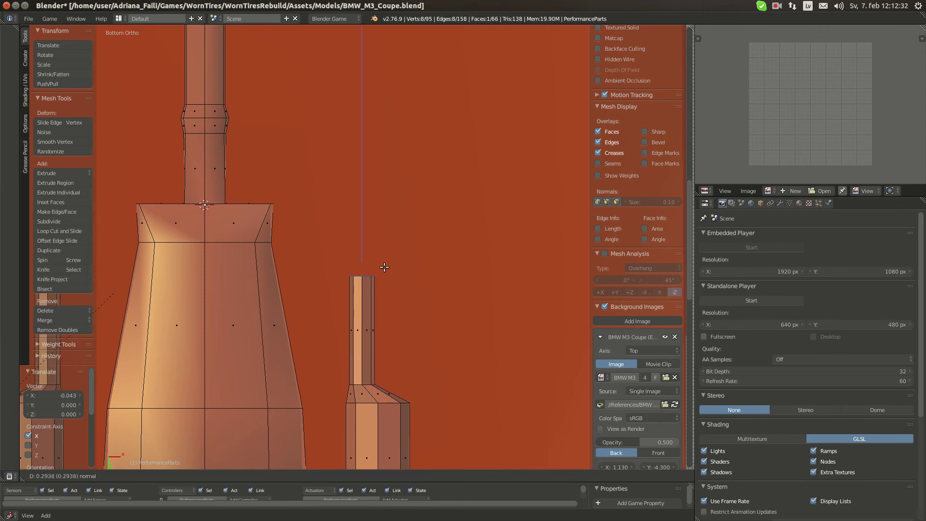
pyautogui.click(394, 179)
pyautogui.scroll(-3, 394, 178)
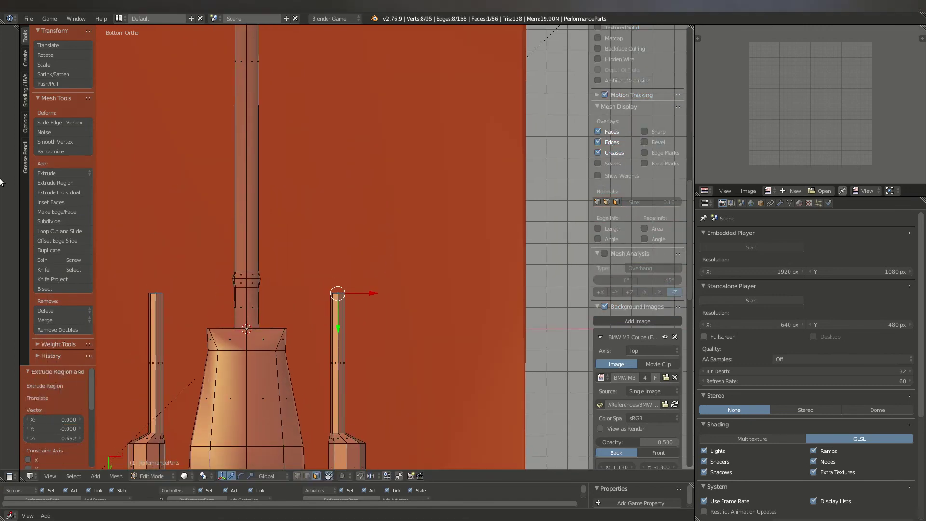
# Check the rear-wheel-drive photo in Chromium, then return to Blender and rotate the pipe's end face by about -19.4°.
pyautogui.moveTo(1, 99)
pyautogui.click(14, 77)
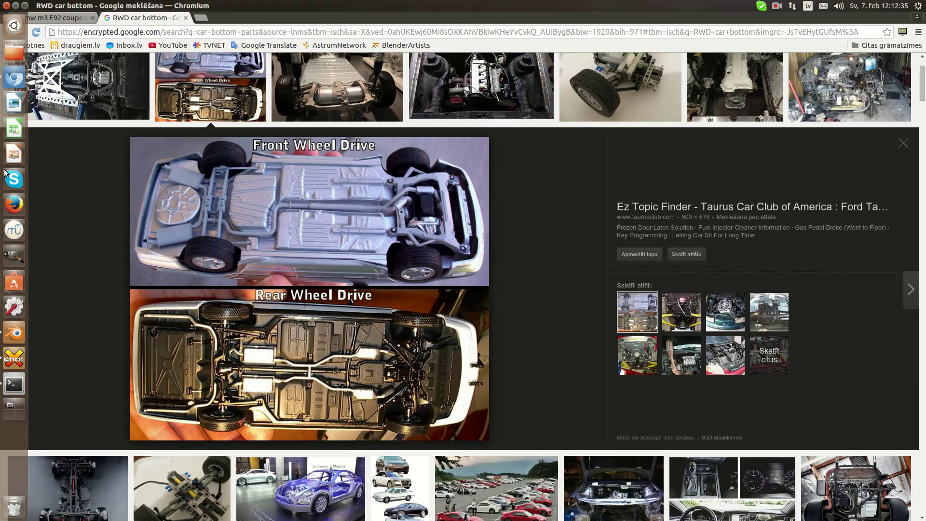
pyautogui.click(14, 332)
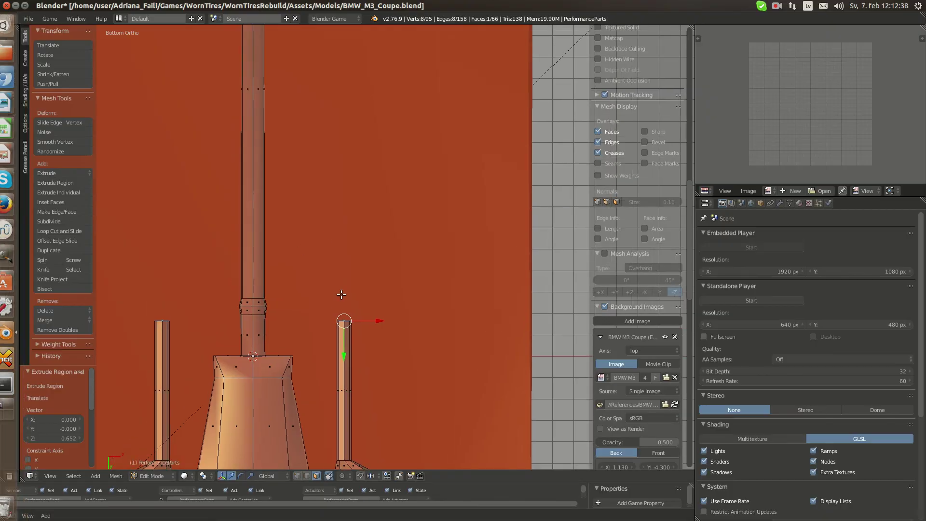
pyautogui.press('r')
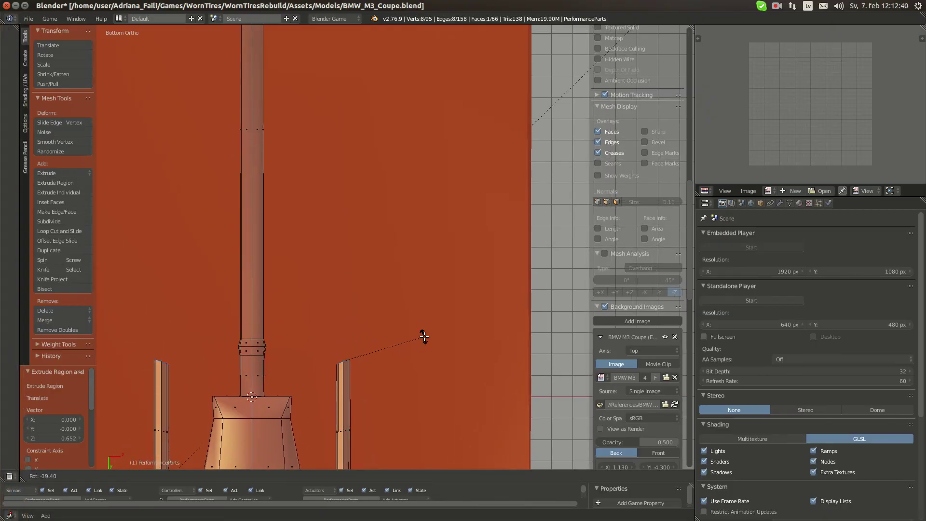
pyautogui.click(424, 336)
# Extrude the angled end face 0.511 along its normal towards the driveshaft and rotate the new end face 22.115°.
pyautogui.press('e')
pyautogui.click(337, 263)
pyautogui.press('r')
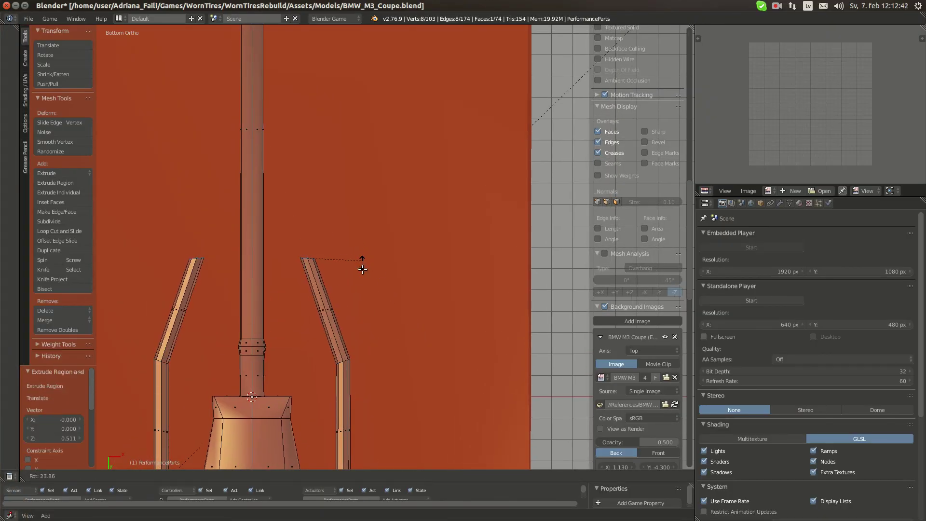
pyautogui.click(372, 259)
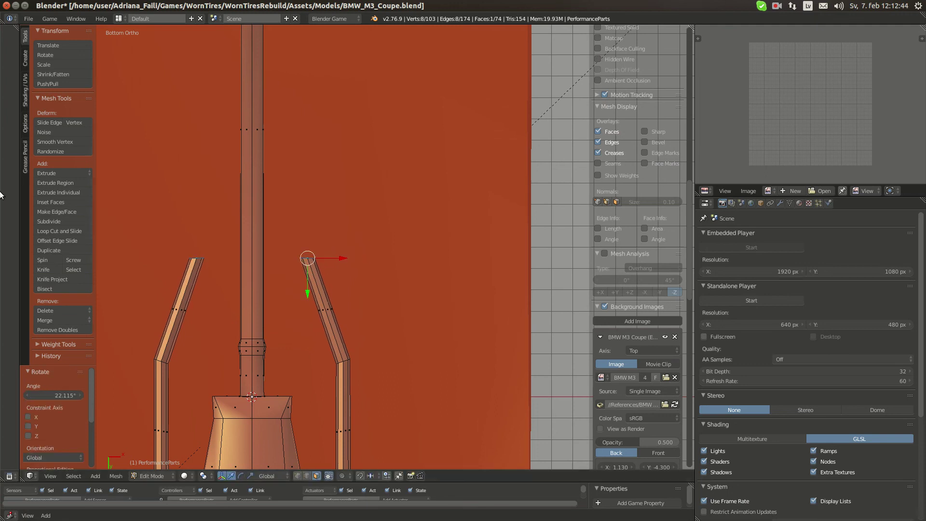
# Consult the reference photo in Chromium again and extrude the pipe's end face 0.938 along its normal in Blender.
pyautogui.click(14, 77)
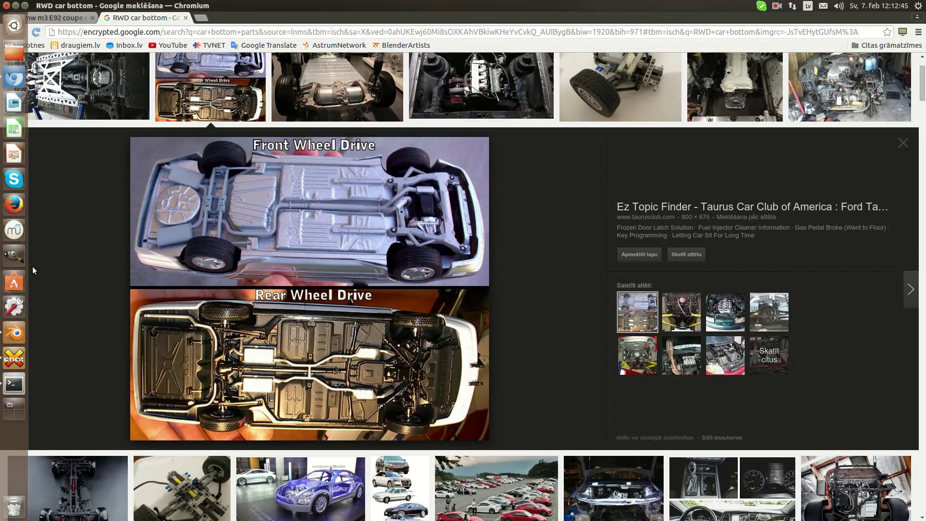
pyautogui.click(14, 334)
pyautogui.press('e')
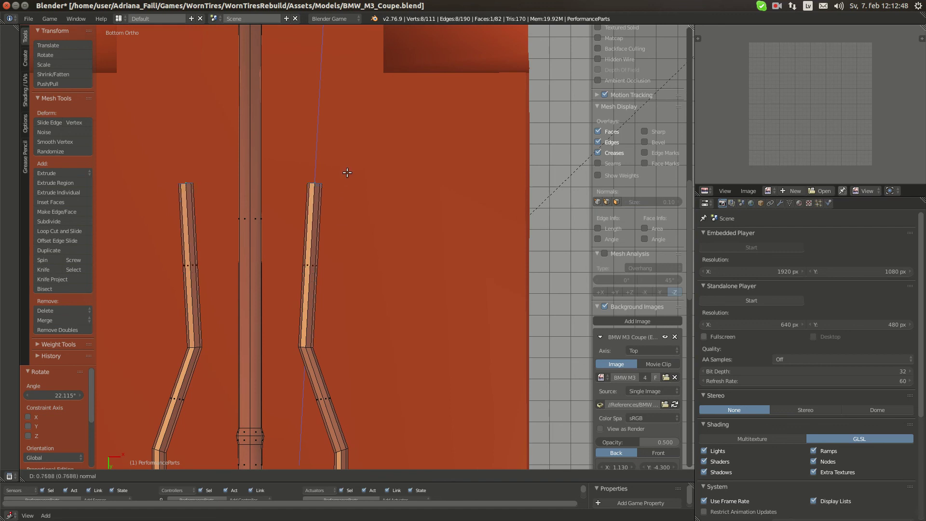
pyautogui.click(348, 141)
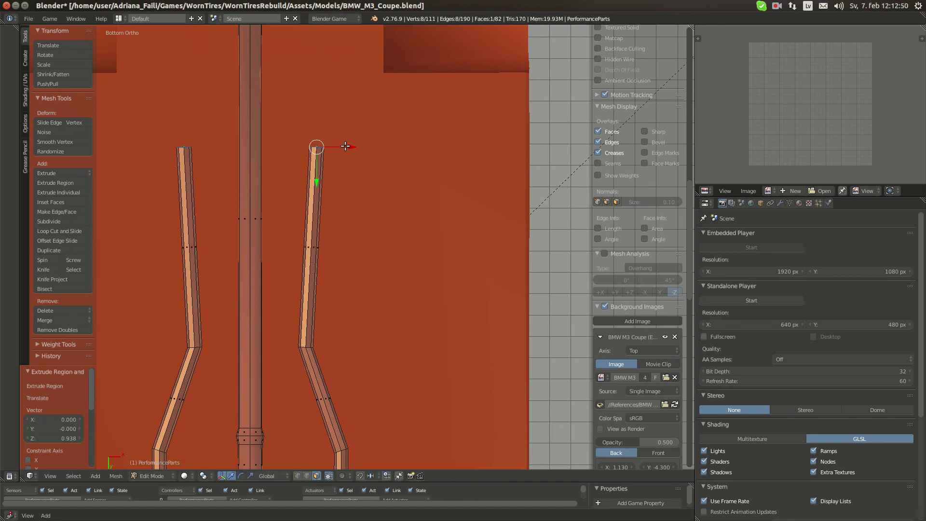
# Move the new end face about -0.0745 along X towards the driveshaft and rotate it -9.789°.
pyautogui.press('g')
pyautogui.press('x')
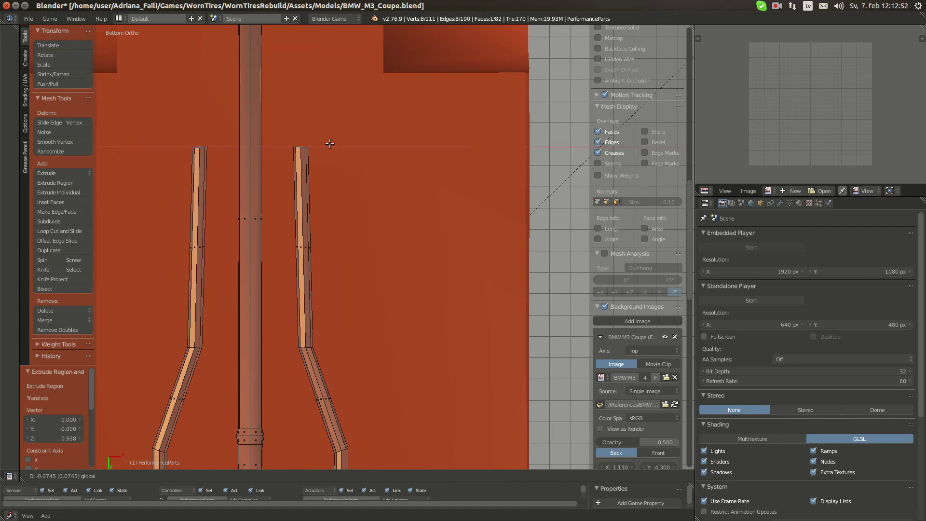
pyautogui.click(330, 143)
pyautogui.press('r')
pyautogui.click(350, 144)
# Compare the pipe with the reference photo in Chromium and rotate its end face by about 22° in Blender.
pyautogui.keyDown('shift'); pyautogui.moveTo(348, 166); pyautogui.dragTo(354, 268, button='middle'); pyautogui.keyUp('shift')
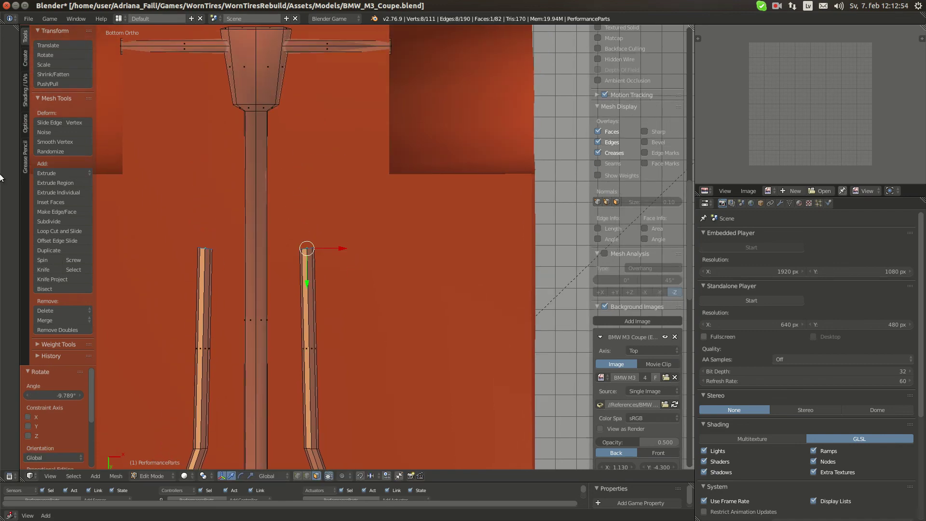
pyautogui.click(14, 79)
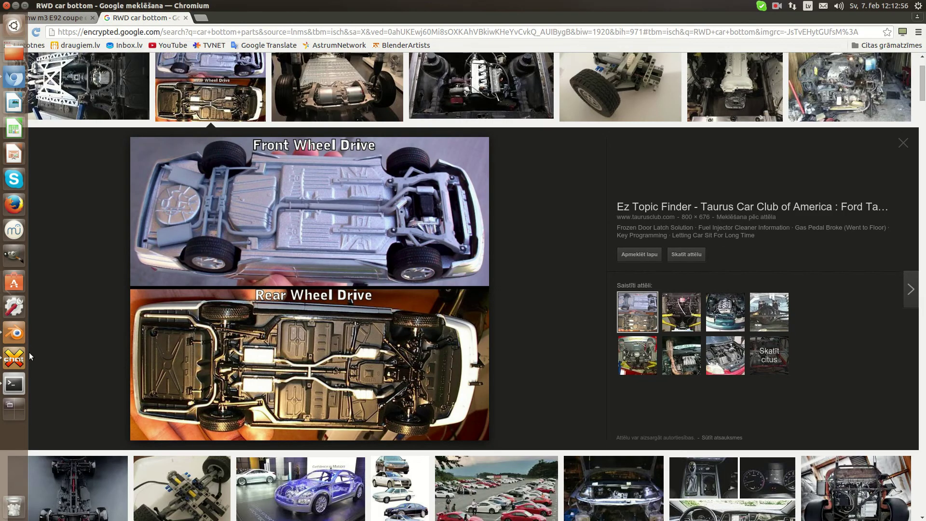
pyautogui.click(15, 332)
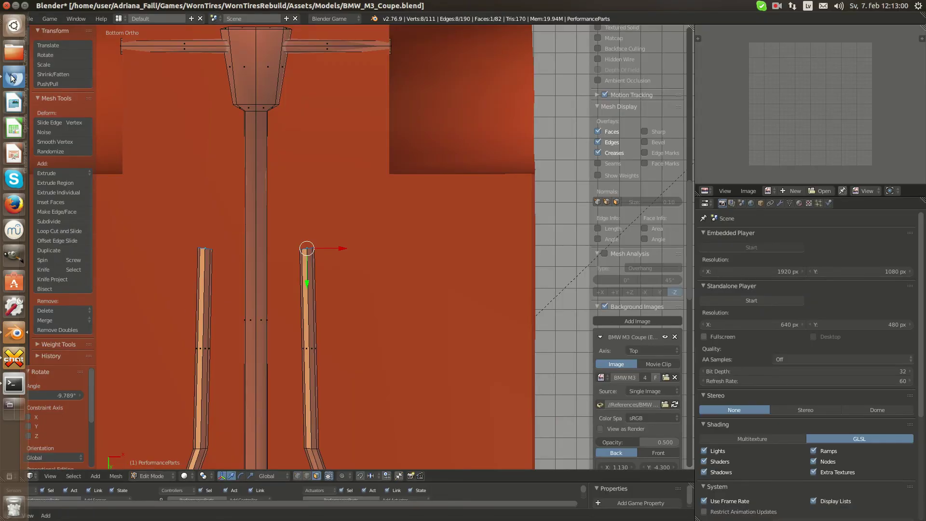
pyautogui.hotkey('alt', 'Tab')
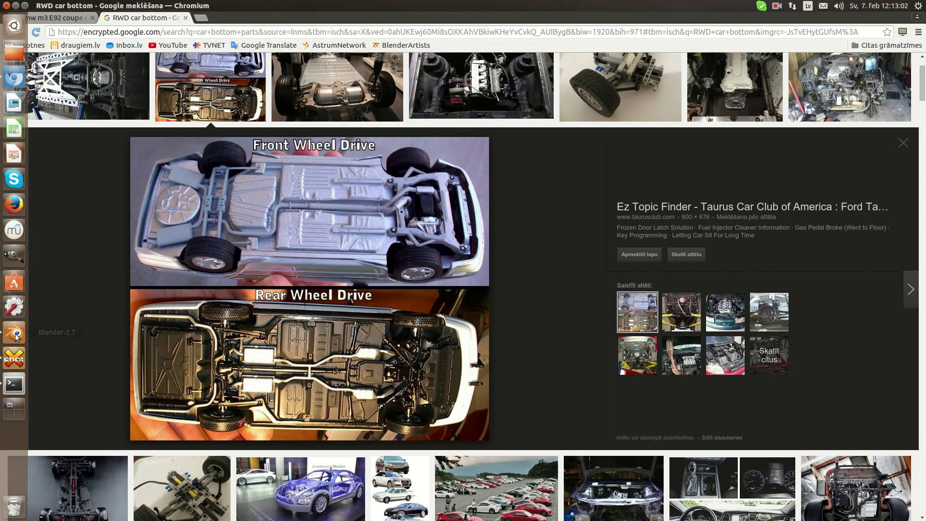
pyautogui.click(14, 333)
pyautogui.press('r')
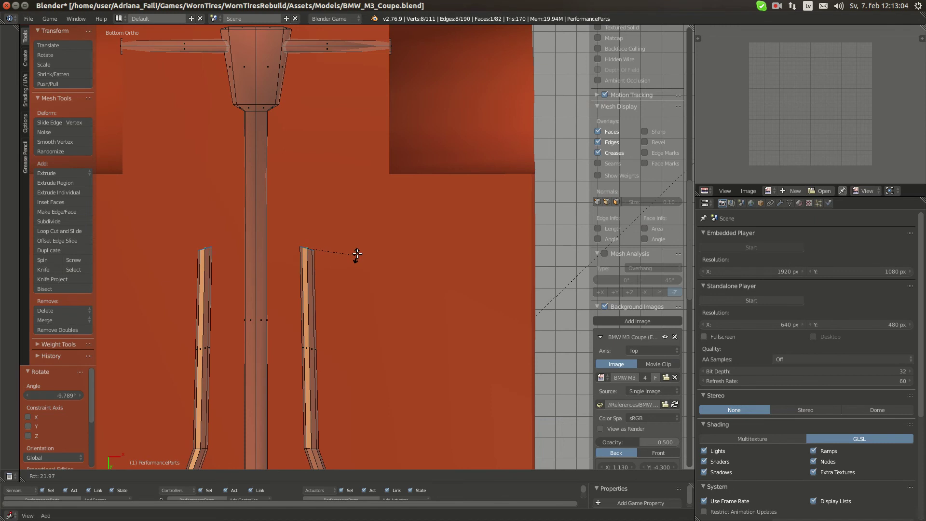
pyautogui.click(357, 253)
# Extrude a short outward-angled segment from the pipe's end face and rotate the new end by -12.93°.
pyautogui.press('e')
pyautogui.click(397, 194)
pyautogui.press('r')
pyautogui.click(398, 179)
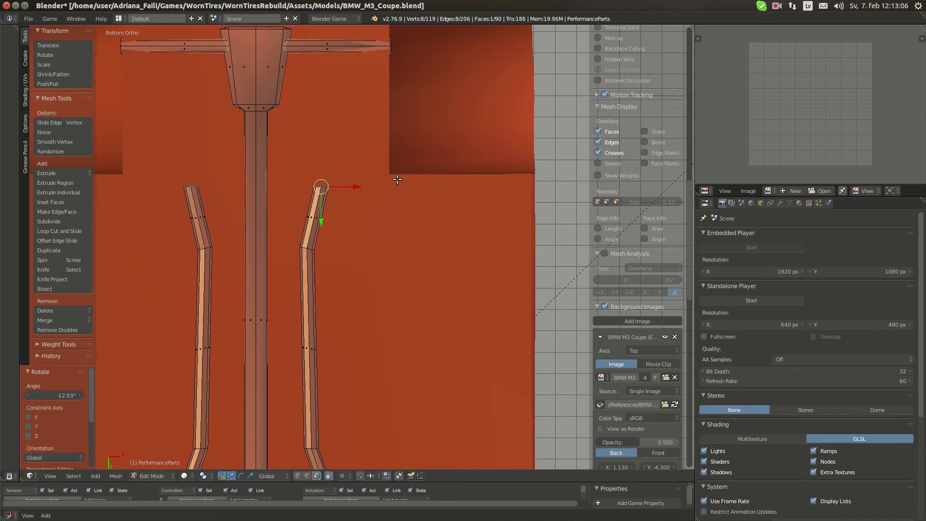
# Extrude the pipe's end face another 0.095 along its normal, just ahead of the rear axle.
pyautogui.keyDown('shift'); pyautogui.moveTo(368, 175); pyautogui.dragTo(364, 295, button='middle'); pyautogui.keyUp('shift')
pyautogui.press('e')
pyautogui.click(369, 275)
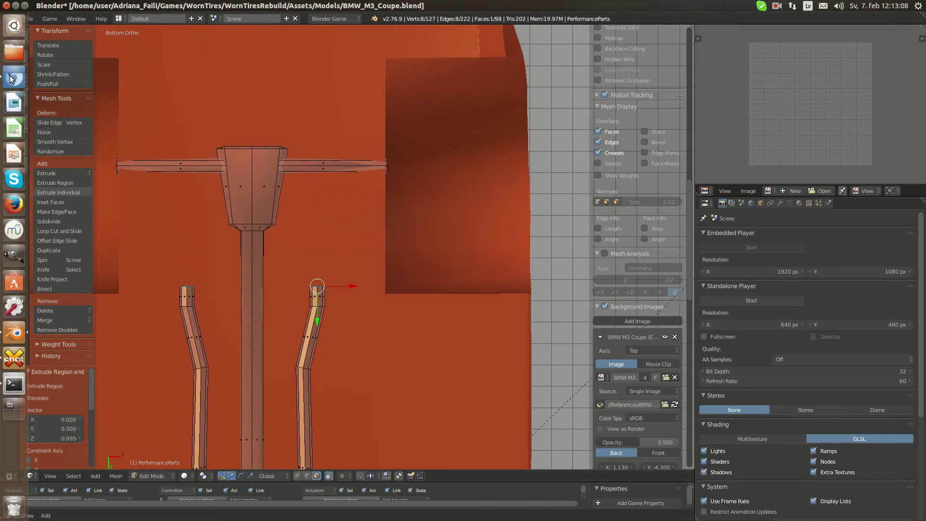
# Recheck the exhaust layout in the Chromium reference photo and delete the face capping the pipe's rear end in Blender.
pyautogui.click(14, 79)
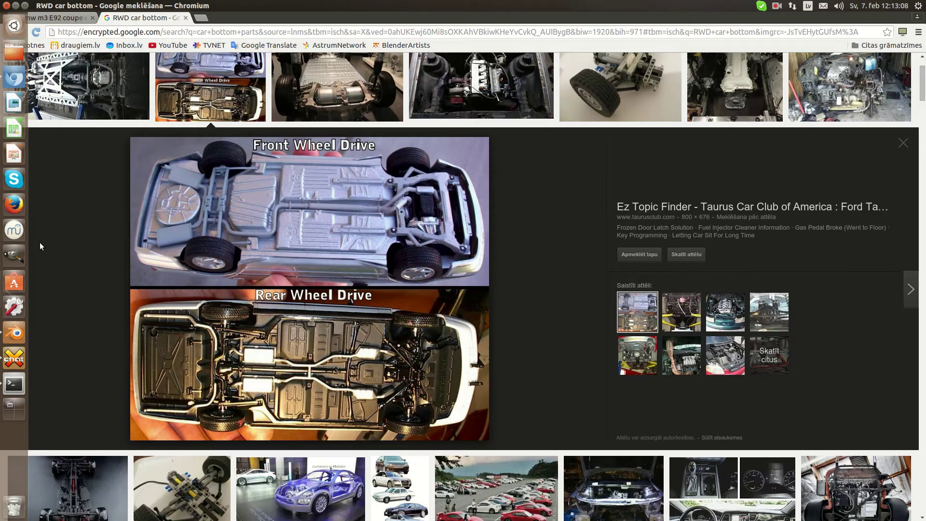
pyautogui.click(14, 333)
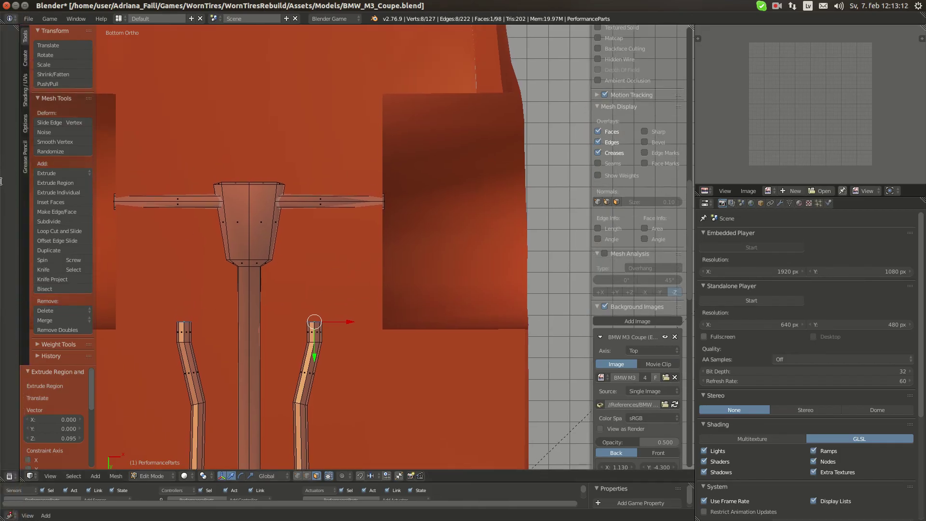
pyautogui.moveTo(367, 348); pyautogui.dragTo(483, 224, button='middle')
pyautogui.press('x')
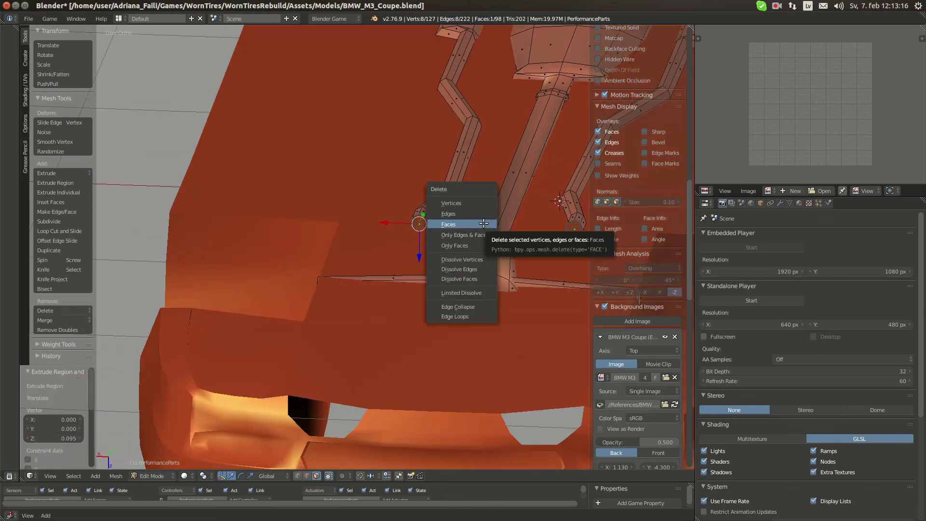
pyautogui.click(483, 224)
# In perspective view, select the muffler's two opposite lengthwise side edges by their vertices and scale them 1.282 along X.
pyautogui.press('KP_5')
pyautogui.moveTo(378, 219); pyautogui.dragTo(264, 348, button='middle')
pyautogui.scroll(-2, 357, 434)
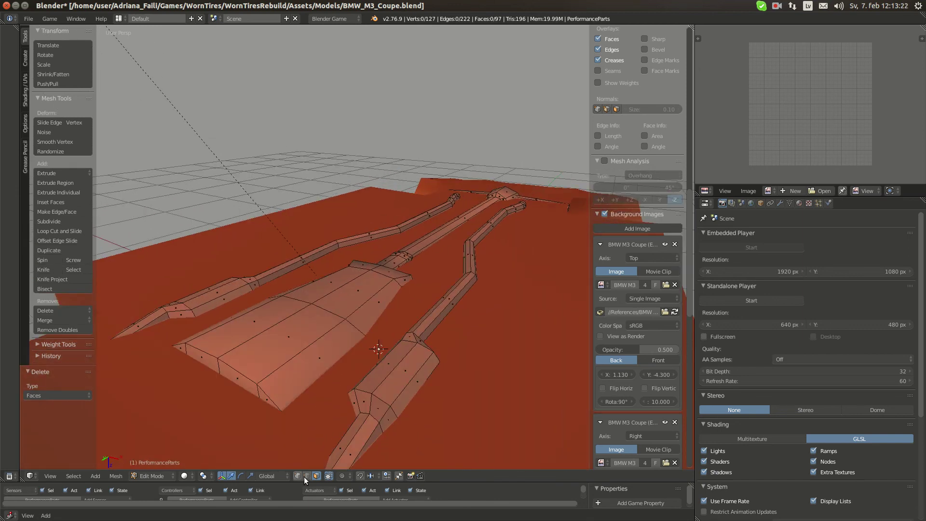
pyautogui.moveTo(387, 371); pyautogui.dragTo(370, 365, button='middle')
pyautogui.scroll(-1, 370, 365)
pyautogui.scroll(1, 332, 365)
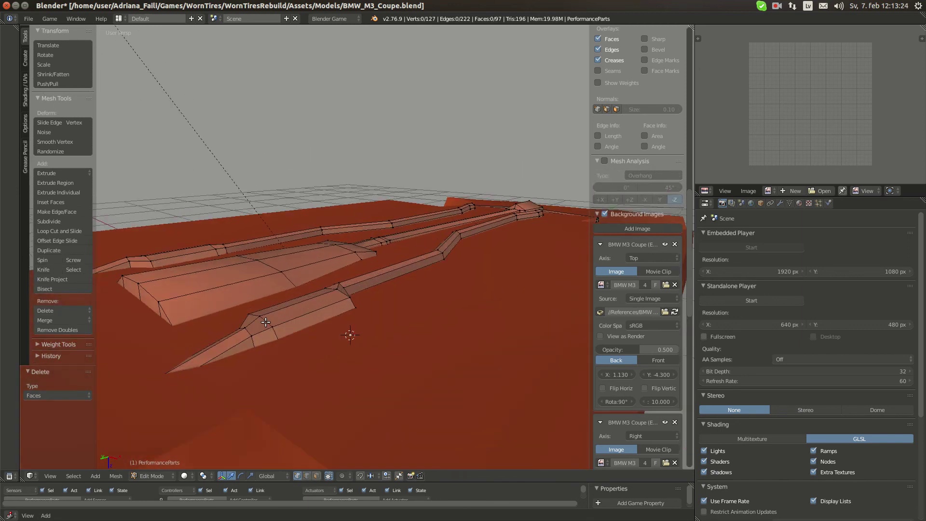
pyautogui.rightClick(273, 325)
pyautogui.keyDown('shift'); pyautogui.rightClick(351, 306); pyautogui.keyUp('shift')
pyautogui.keyDown('shift'); pyautogui.rightClick(352, 300); pyautogui.keyUp('shift')
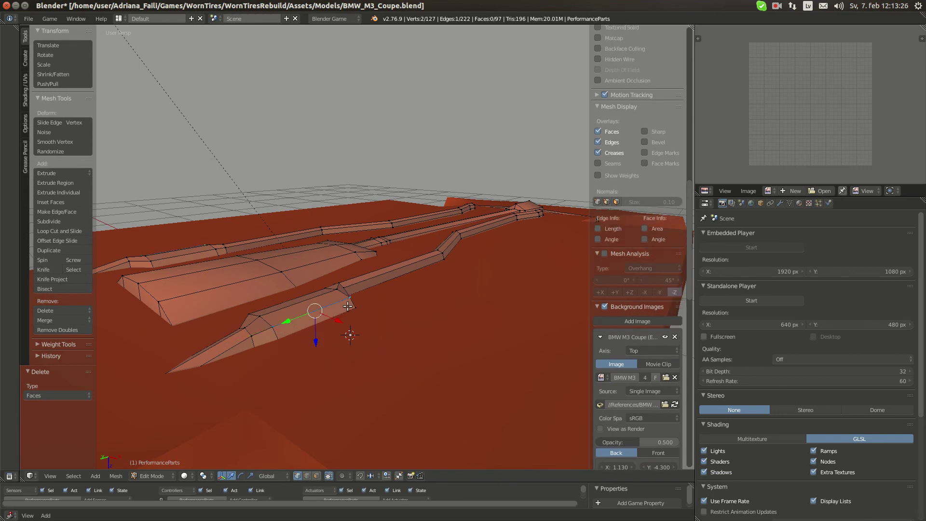
pyautogui.moveTo(352, 304); pyautogui.dragTo(484, 343, button='middle')
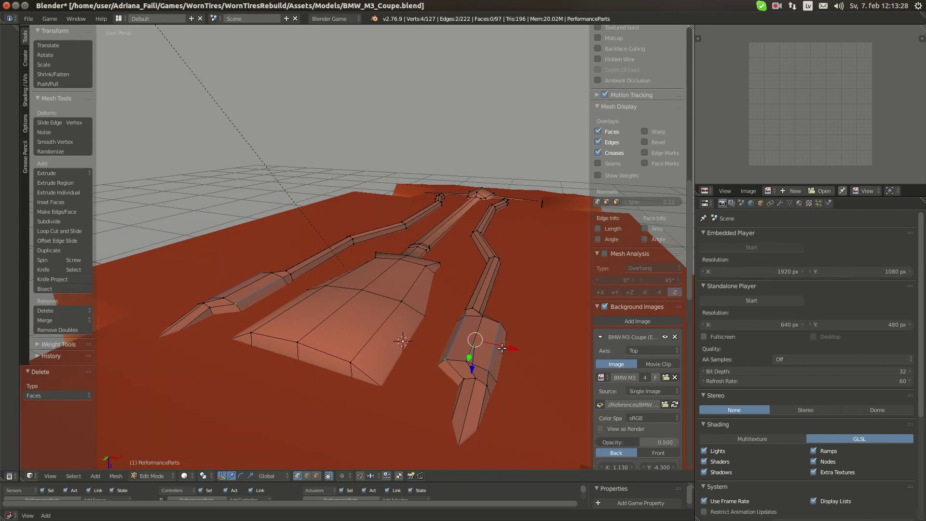
pyautogui.press('s')
pyautogui.press('x')
pyautogui.click(552, 346)
# Select only the vertices of the pipe's open rear end and move them 0.022 along Z.
pyautogui.scroll(-3, 490, 343)
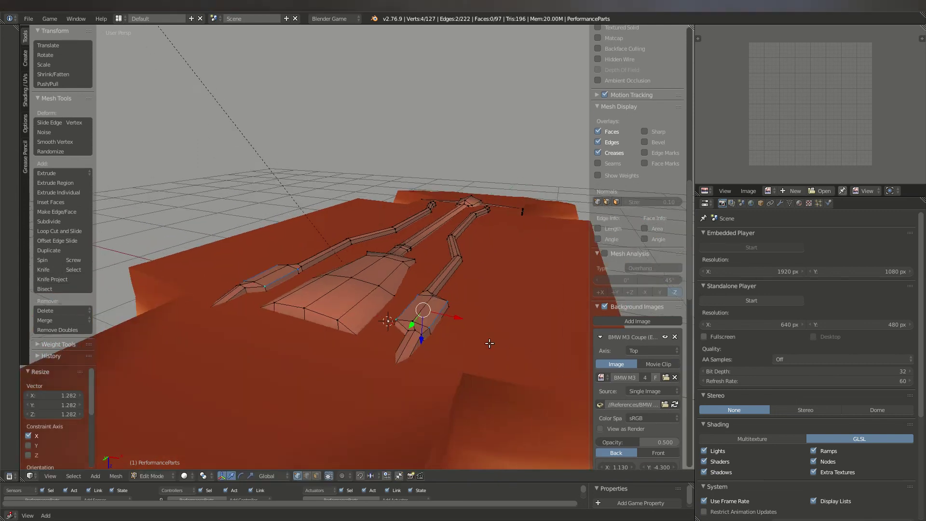
pyautogui.moveTo(489, 343); pyautogui.dragTo(381, 335, button='middle')
pyautogui.scroll(3, 393, 339)
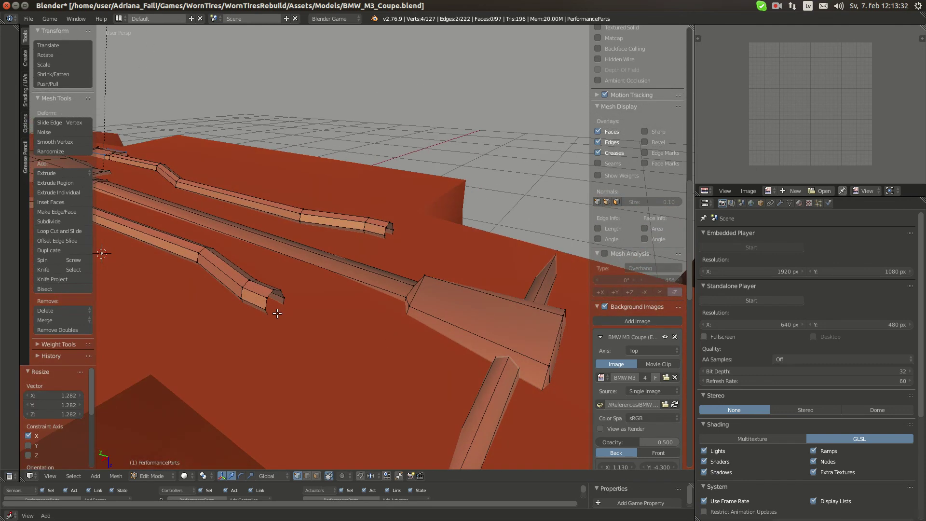
pyautogui.moveTo(299, 309); pyautogui.dragTo(357, 292, button='middle')
pyautogui.press('a')
pyautogui.press('b')
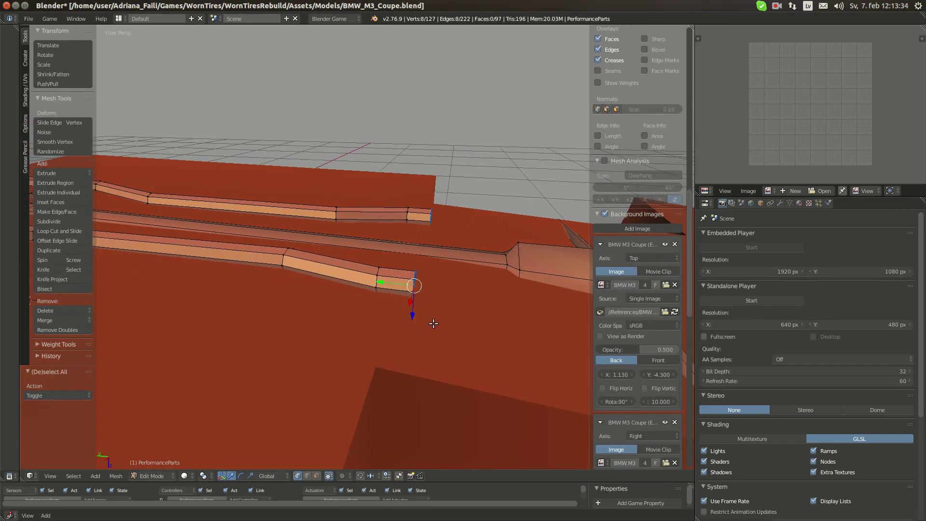
pyautogui.moveTo(434, 324); pyautogui.dragTo(466, 265, button='middle')
pyautogui.press('KP_Decimal')
pyautogui.press('g')
pyautogui.press('z')
pyautogui.click(367, 309)
# Rotate the open pipe end -56.038° around X and raise it about 0.0113 along Z.
pyautogui.press('r')
pyautogui.press('x')
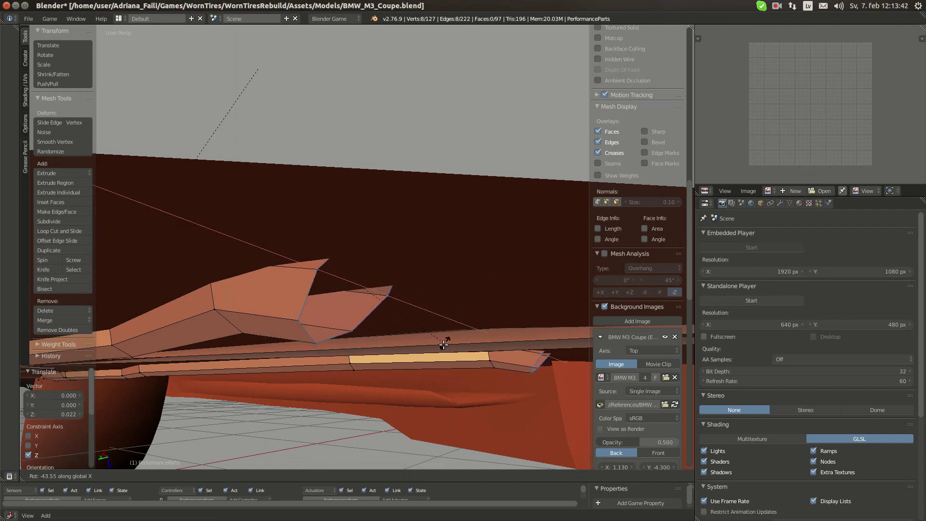
pyautogui.click(431, 357)
pyautogui.moveTo(432, 357); pyautogui.dragTo(352, 304, button='middle')
pyautogui.press('g')
pyautogui.press('z')
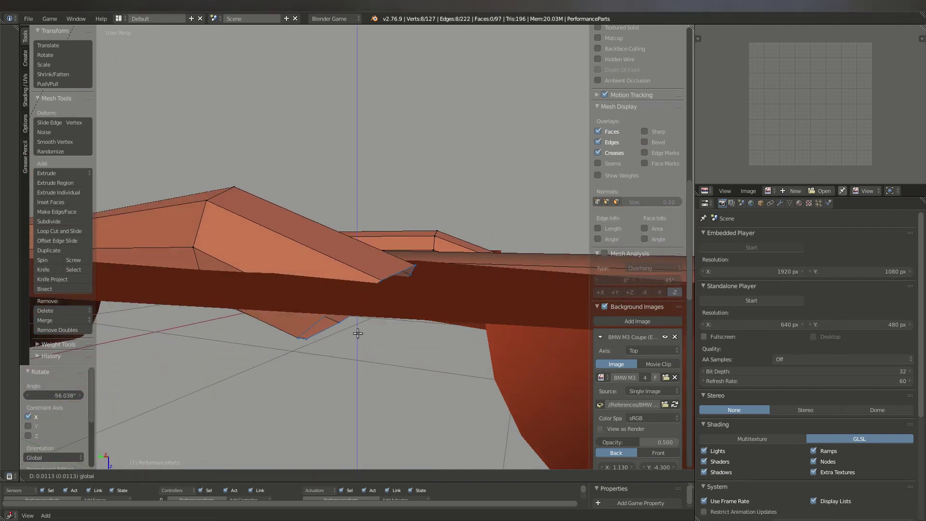
pyautogui.click(358, 333)
# Move the open pipe end -0.056 along Y and 0.017 along Z.
pyautogui.press('g')
pyautogui.press('y')
pyautogui.click(438, 330)
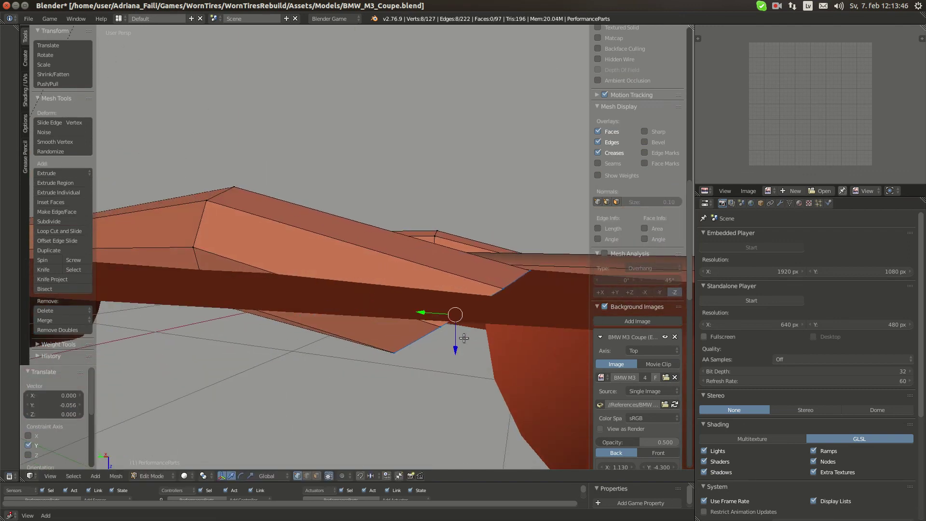
pyautogui.press('g')
pyautogui.press('z')
pyautogui.click(473, 380)
# In face select mode, select the hidden body-facing faces of the pipe's rear segments.
pyautogui.moveTo(473, 380); pyautogui.dragTo(362, 430, button='middle')
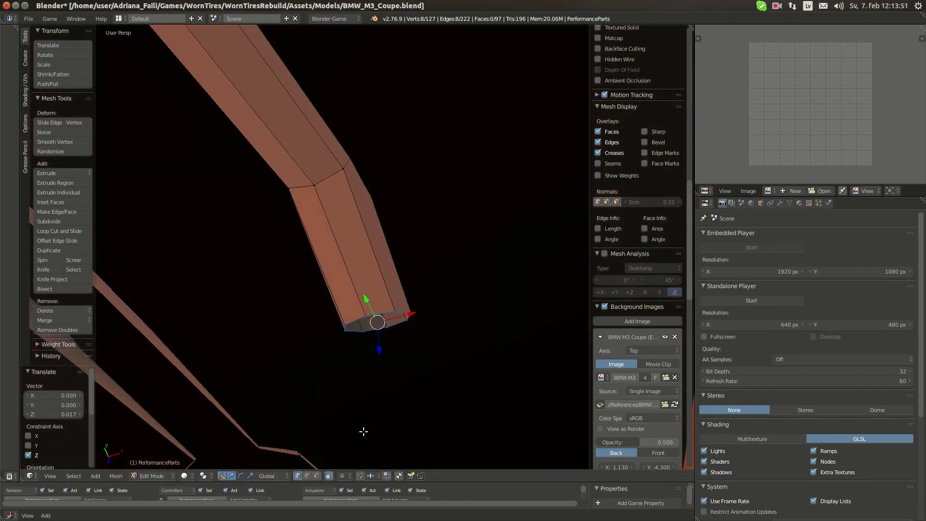
pyautogui.click(317, 475)
pyautogui.moveTo(349, 356); pyautogui.dragTo(343, 232, button='middle')
pyautogui.rightClick(396, 240)
pyautogui.keyDown('shift'); pyautogui.rightClick(275, 188); pyautogui.keyUp('shift')
pyautogui.keyDown('shift'); pyautogui.rightClick(285, 166); pyautogui.keyUp('shift')
pyautogui.keyDown('shift'); pyautogui.rightClick(335, 219); pyautogui.keyUp('shift')
pyautogui.keyDown('shift'); pyautogui.rightClick(359, 210); pyautogui.keyUp('shift')
# Add the body-facing faces along the rest of the pipe and its wider chamber to the selection and delete all selected faces.
pyautogui.scroll(-5, 320, 209)
pyautogui.keyDown('shift'); pyautogui.moveTo(366, 154); pyautogui.dragTo(356, 256, button='middle'); pyautogui.keyUp('shift')
pyautogui.scroll(2, 355, 254)
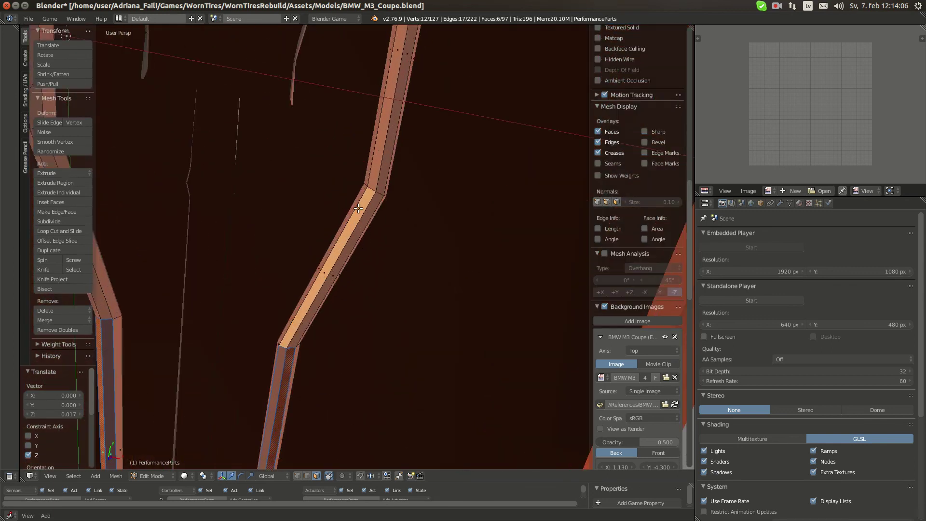
pyautogui.keyDown('shift'); pyautogui.rightClick(366, 211); pyautogui.keyUp('shift')
pyautogui.moveTo(368, 210); pyautogui.dragTo(395, 207, button='middle')
pyautogui.keyDown('shift'); pyautogui.moveTo(383, 159); pyautogui.dragTo(362, 255, button='middle'); pyautogui.keyUp('shift')
pyautogui.keyDown('shift'); pyautogui.rightClick(356, 198); pyautogui.keyUp('shift')
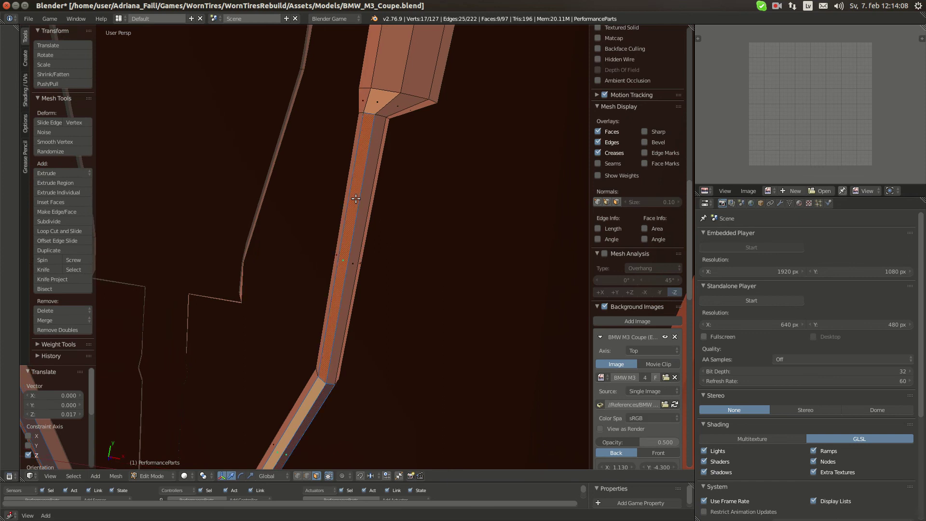
pyautogui.keyDown('shift'); pyautogui.rightClick(372, 169); pyautogui.keyUp('shift')
pyautogui.keyDown('shift'); pyautogui.moveTo(374, 168); pyautogui.dragTo(316, 284, button='middle'); pyautogui.keyUp('shift')
pyautogui.keyDown('shift'); pyautogui.rightClick(381, 260); pyautogui.keyUp('shift')
pyautogui.keyDown('shift'); pyautogui.rightClick(345, 227); pyautogui.keyUp('shift')
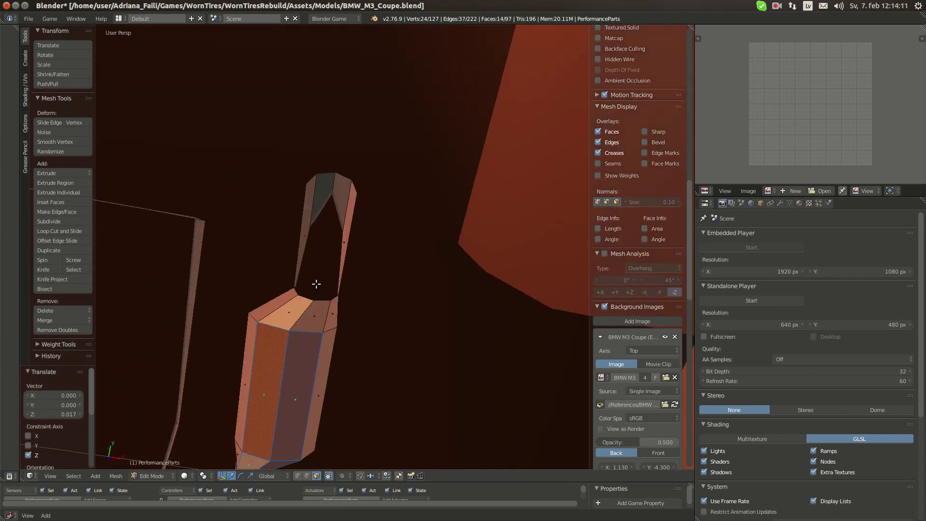
pyautogui.press('x')
pyautogui.click(305, 317)
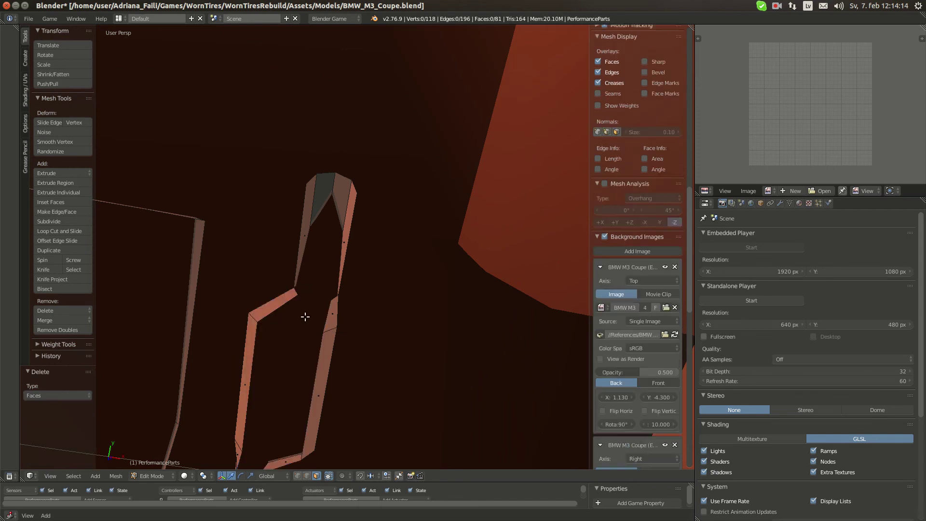
# Return to vertex select mode, leave edit mode and shade the performance parts object smooth.
pyautogui.press('a')
pyautogui.click(297, 475)
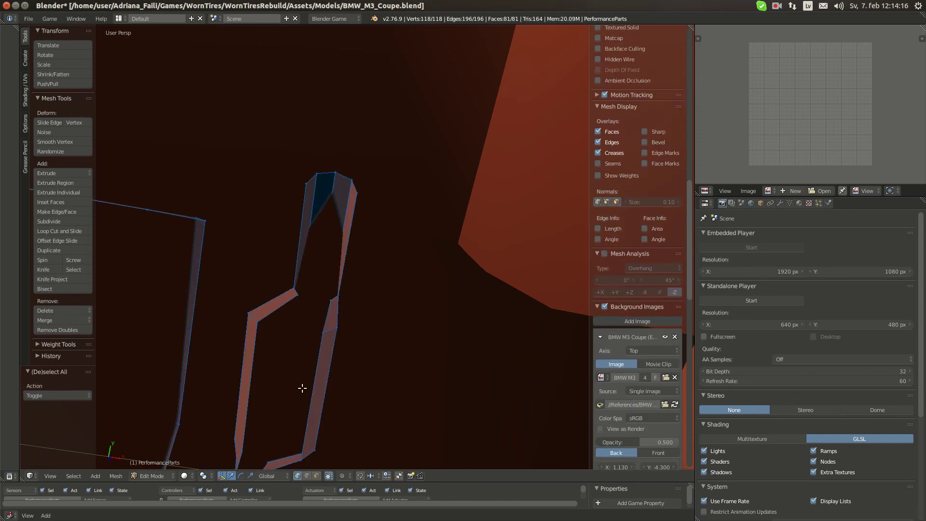
pyautogui.press('Tab')
pyautogui.scroll(-4, 303, 381)
pyautogui.moveTo(308, 280); pyautogui.dragTo(305, 339, button='middle')
pyautogui.scroll(-3, 313, 339)
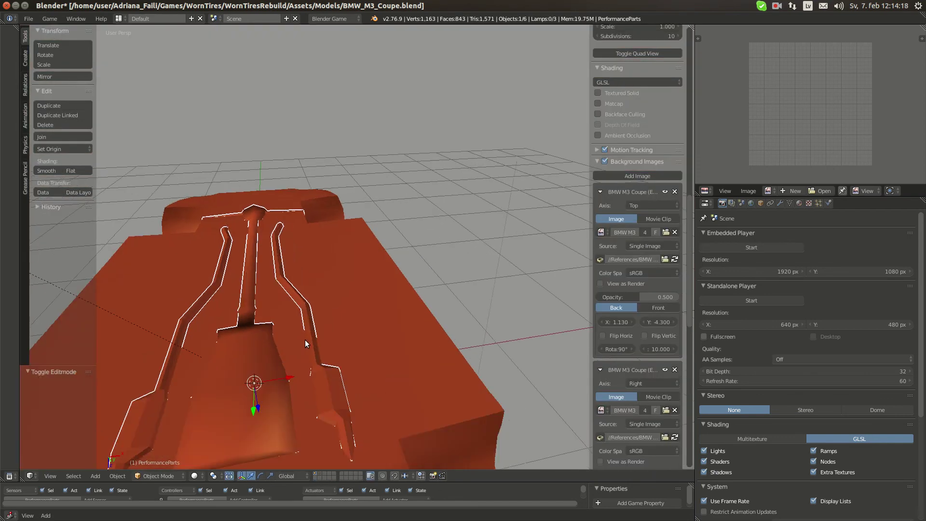
pyautogui.moveTo(357, 302); pyautogui.dragTo(247, 311, button='middle')
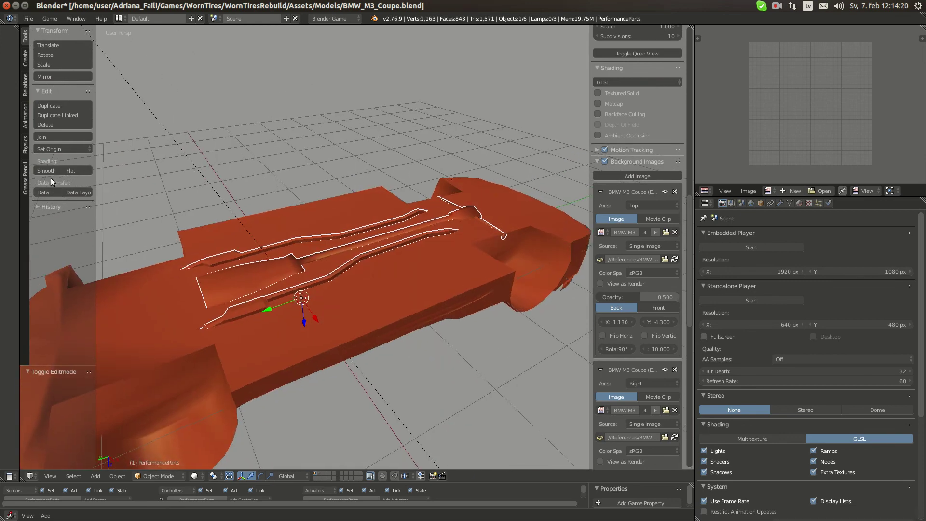
pyautogui.moveTo(222, 220); pyautogui.dragTo(358, 302, button='middle')
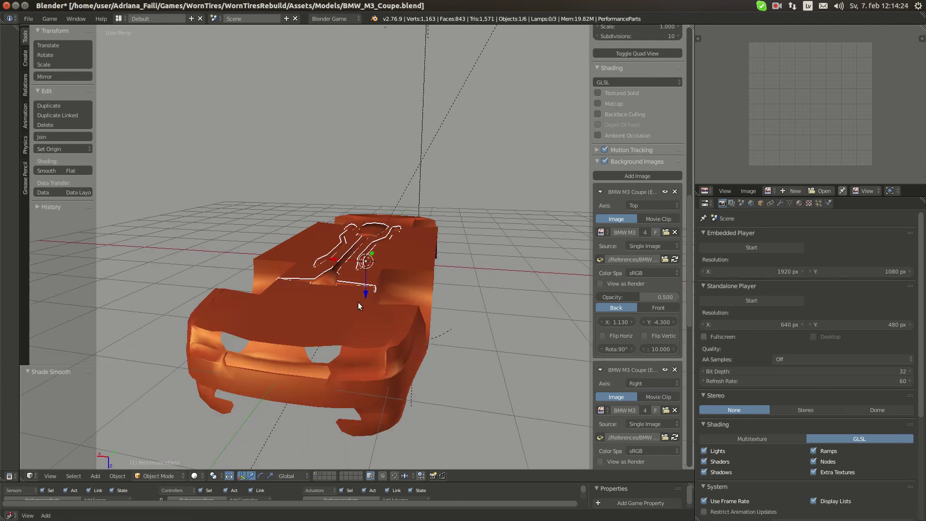
# Open the car's Bottom mesh for editing in an orthographic view from below, with nothing selected.
pyautogui.rightClick(331, 343)
pyautogui.press('Tab')
pyautogui.press('KP_7')
pyautogui.press('KP_1')
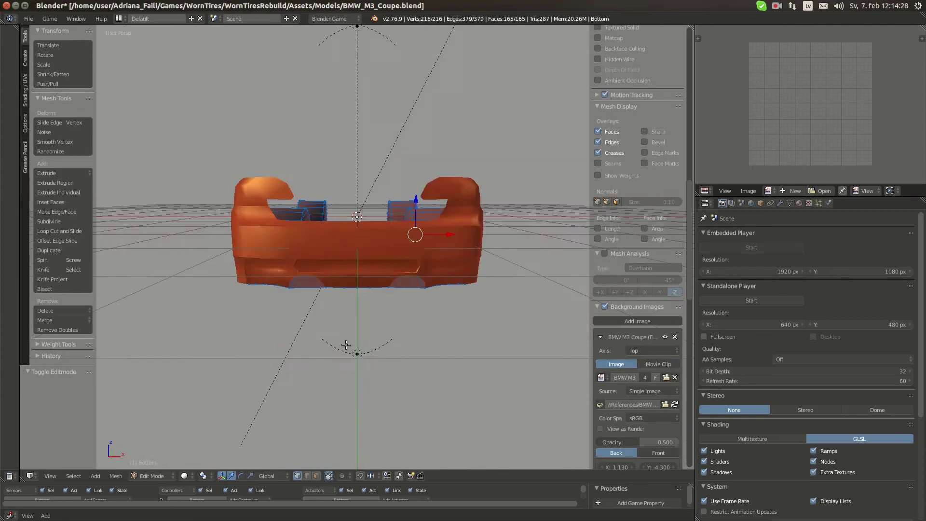
pyautogui.press('ctrl+KP_7')
pyautogui.press('KP_5')
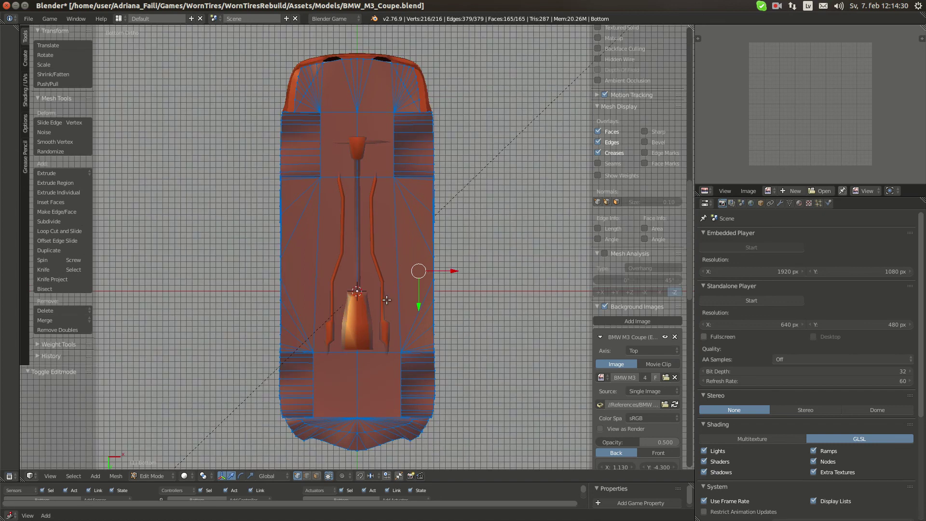
pyautogui.keyDown('shift'); pyautogui.moveTo(373, 160); pyautogui.dragTo(341, 299, button='middle'); pyautogui.keyUp('shift')
pyautogui.scroll(7, 357, 251)
pyautogui.keyDown('shift'); pyautogui.moveTo(329, 159); pyautogui.dragTo(338, 232, button='middle'); pyautogui.keyUp('shift')
pyautogui.press('a')
pyautogui.scroll(2, 328, 222)
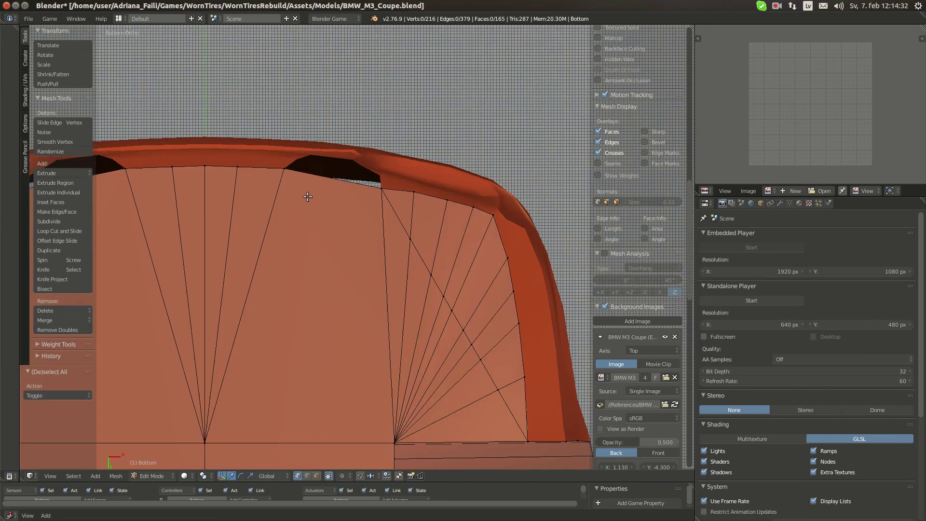
# Knife-cut from the floor vertex at the bumper cutout's inner corner to a point just inside the floor, ending at the centre-line vertex.
pyautogui.press('k')
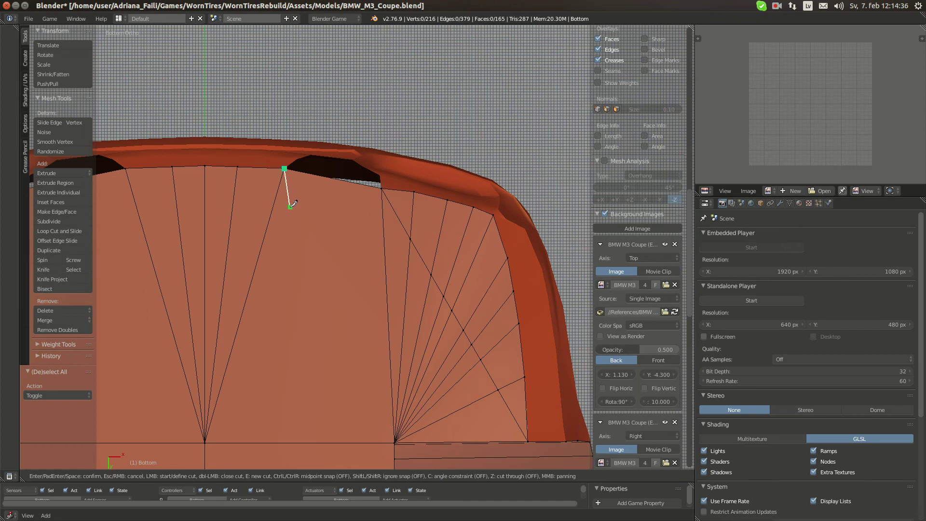
pyautogui.click(292, 205)
pyautogui.click(206, 442)
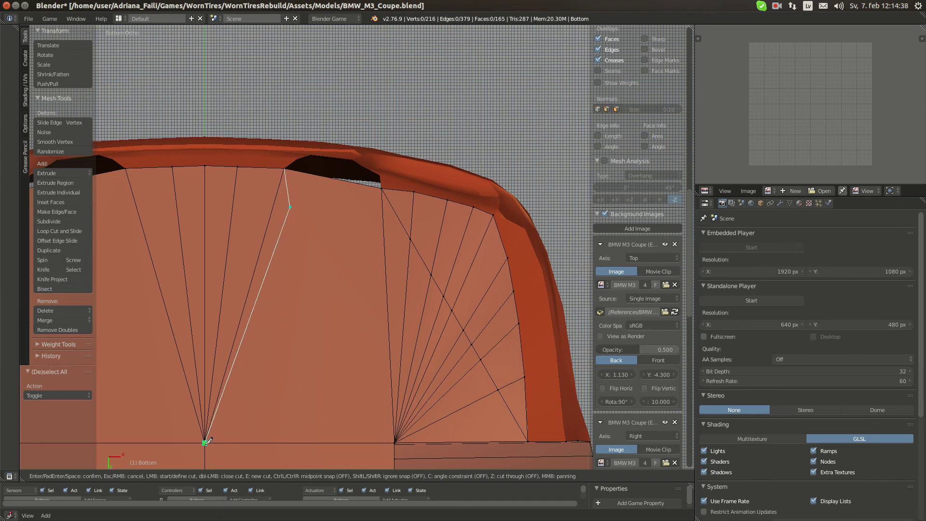
pyautogui.press('Return')
pyautogui.press('k')
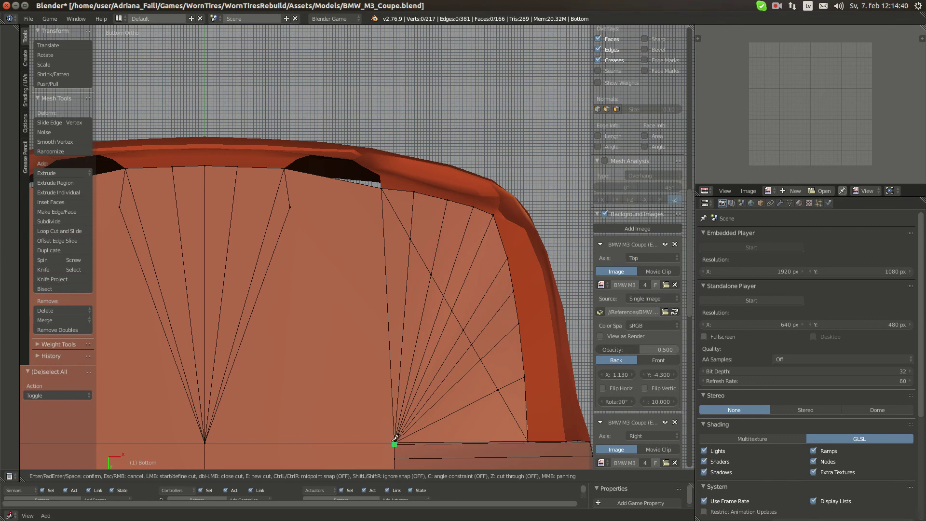
pyautogui.click(362, 210)
pyautogui.press('Escape')
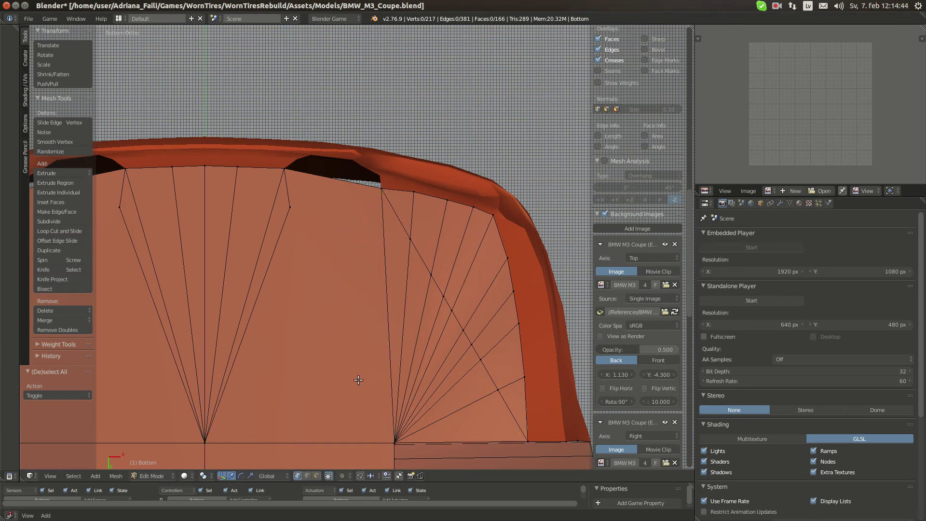
# Knife-cut from the new inner vertex across beneath the bumper cutout and up to the cutout's outer corner vertex.
pyautogui.press('k')
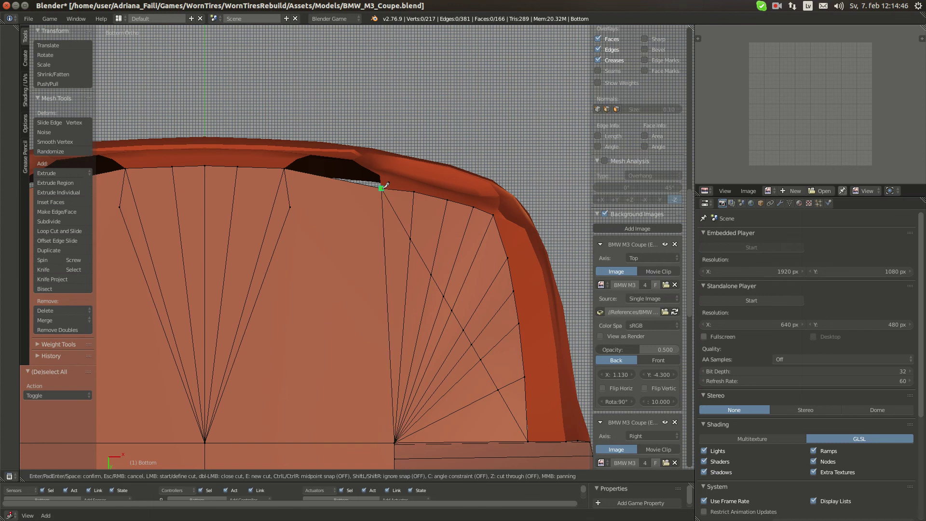
pyautogui.press('e')
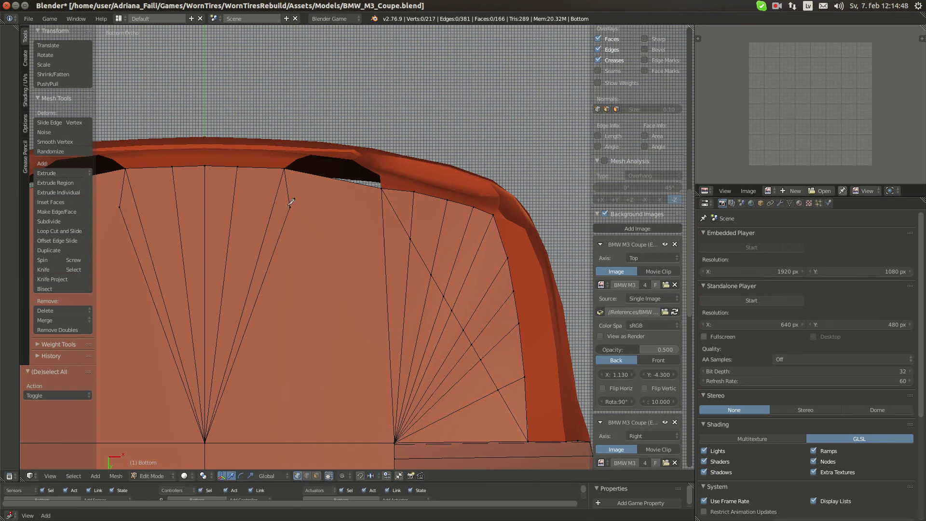
pyautogui.click(380, 188)
pyautogui.press('Return')
pyautogui.press('a')
# Try to knife-cut from the outer new vertex to the wheel-arch corner vertex.
pyautogui.press('k')
pyautogui.click(356, 211)
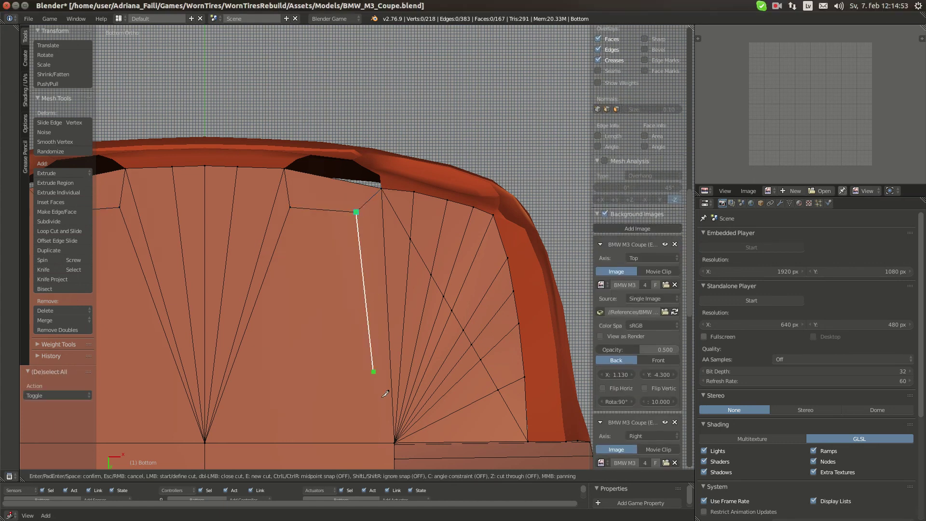
pyautogui.click(395, 438)
pyautogui.press('Return')
pyautogui.keyDown('shift'); pyautogui.moveTo(418, 436); pyautogui.dragTo(401, 315, button='middle'); pyautogui.keyUp('shift')
pyautogui.scroll(2, 400, 314)
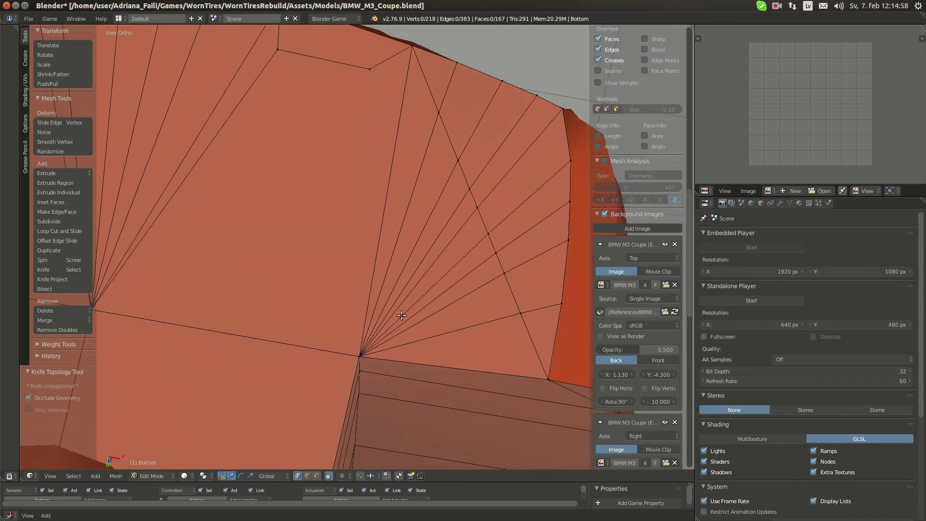
pyautogui.press('k')
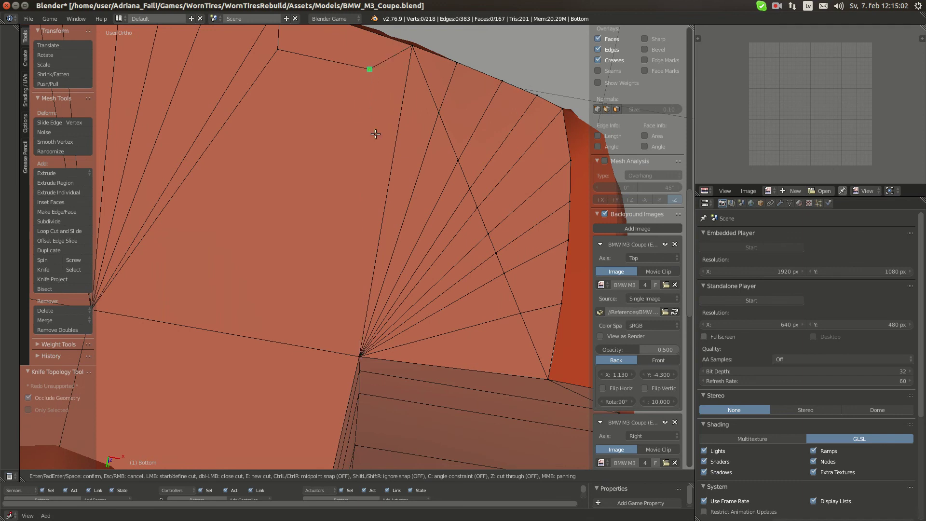
pyautogui.press('Escape')
# Select the floor's wheel-arch corner vertex and move it -0.01 along Y.
pyautogui.rightClick(361, 358)
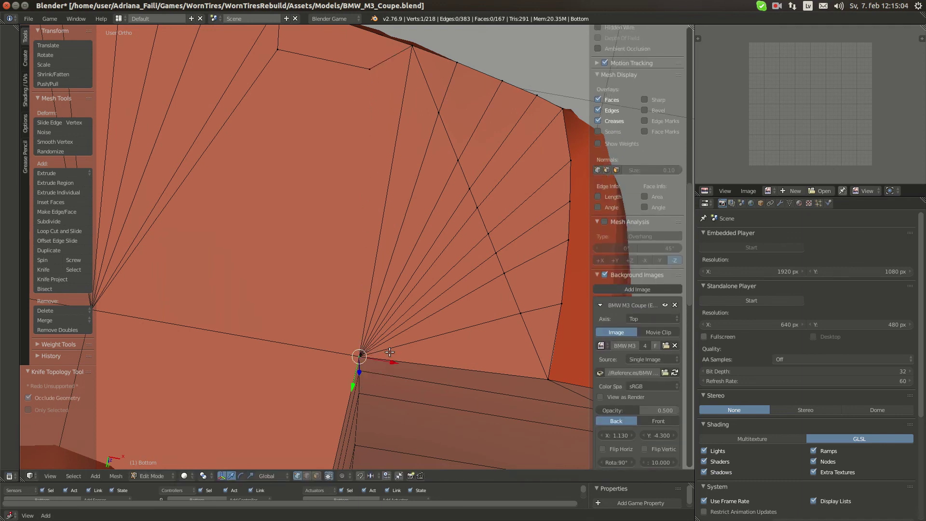
pyautogui.press('g')
pyautogui.rightClick(384, 337)
pyautogui.write('gy-.01')
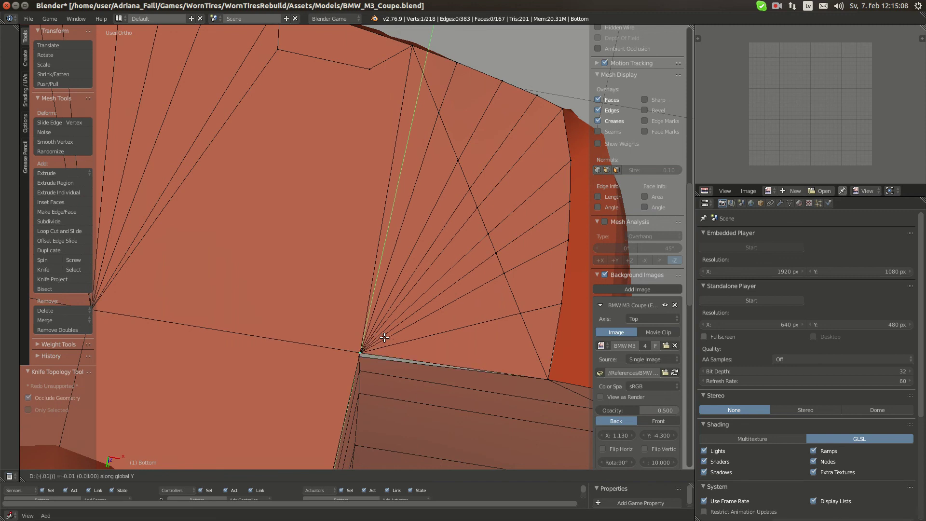
pyautogui.press('Return')
# Knife-cut from the shifted wheel-arch corner vertex to the outer new vertex below the bumper cutout.
pyautogui.press('a')
pyautogui.press('k')
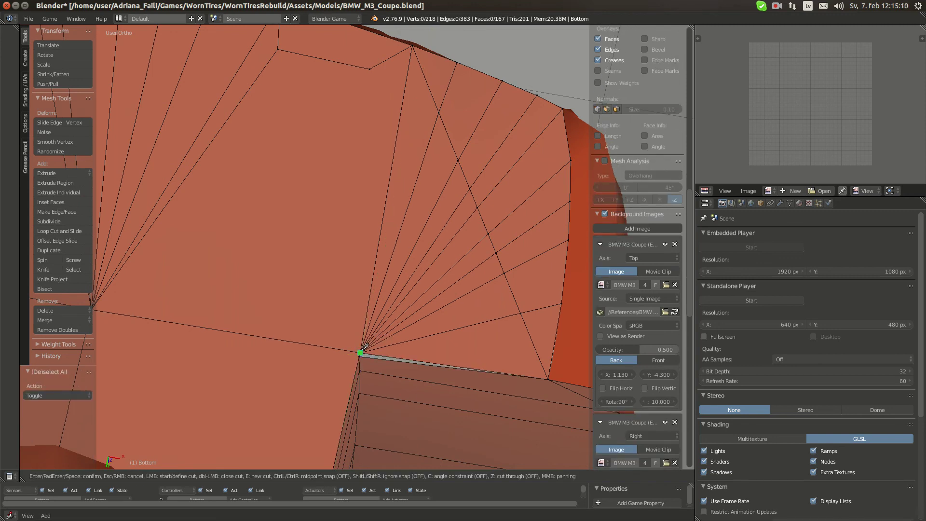
pyautogui.click(369, 68)
pyautogui.press('Return')
# Move the wheel-arch corner vertex 0.010 along Y.
pyautogui.rightClick(364, 344)
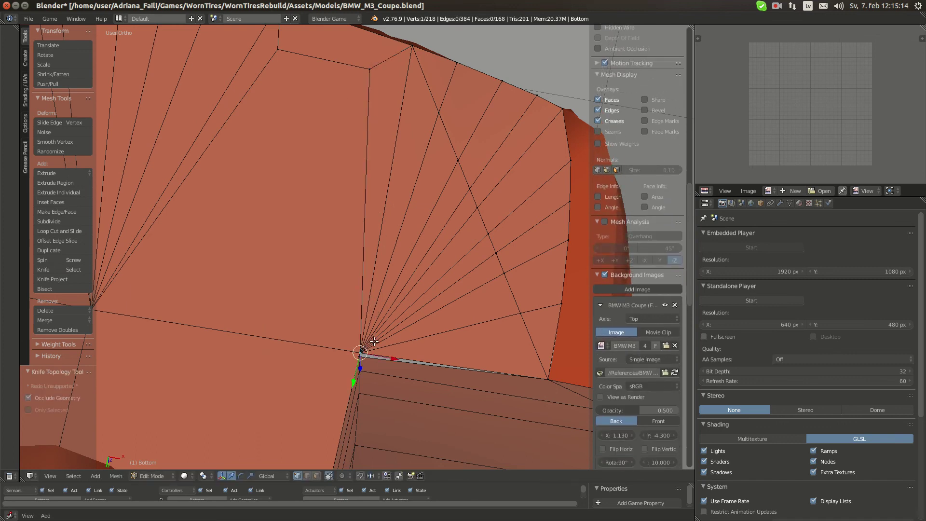
pyautogui.press('g')
pyautogui.press('y')
pyautogui.click(373, 344)
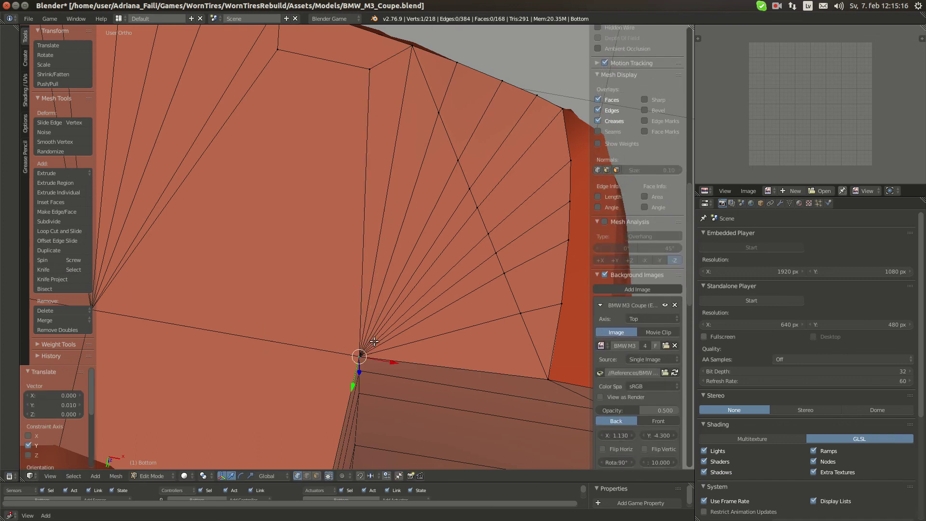
# Select the two vertices of the new floor edge next to the bumper cutout.
pyautogui.scroll(-2, 370, 308)
pyautogui.moveTo(369, 275); pyautogui.dragTo(299, 218, button='middle')
pyautogui.rightClick(484, 314)
pyautogui.keyDown('shift'); pyautogui.rightClick(440, 315); pyautogui.keyUp('shift')
pyautogui.press('ctrl+KP_7')
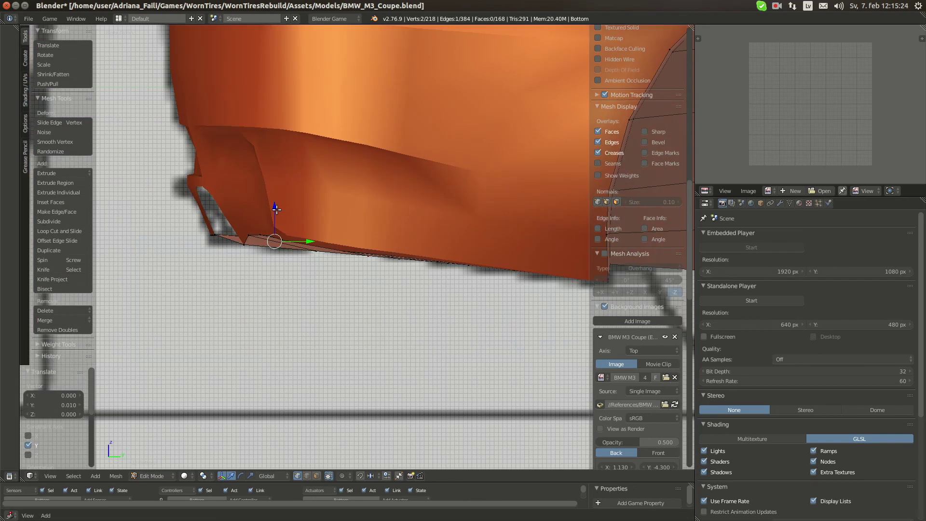
# Lower the two selected vertices of the underside mesh and flatten them along Z with a scale of 0.
pyautogui.moveTo(276, 209); pyautogui.dragTo(273, 213)
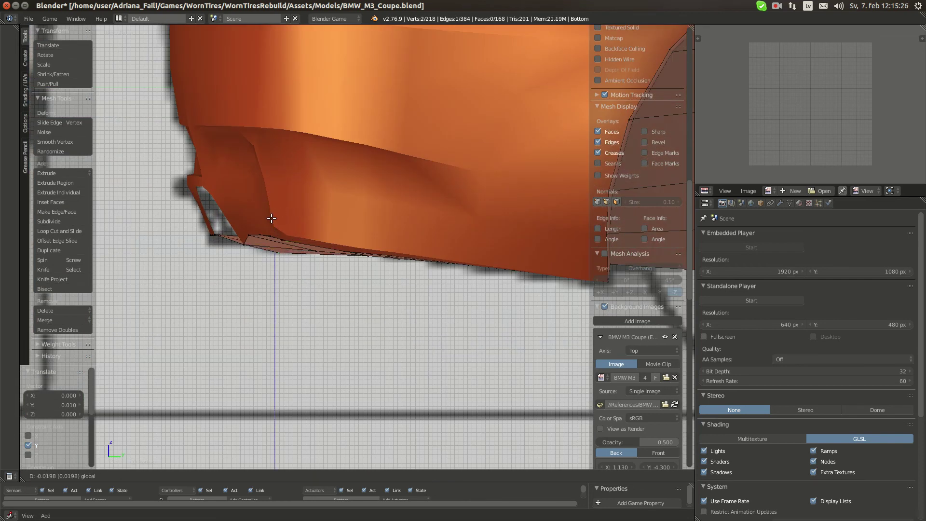
pyautogui.click(270, 262)
pyautogui.moveTo(269, 263); pyautogui.dragTo(309, 252, button='middle')
pyautogui.moveTo(317, 270); pyautogui.dragTo(320, 263, button='middle')
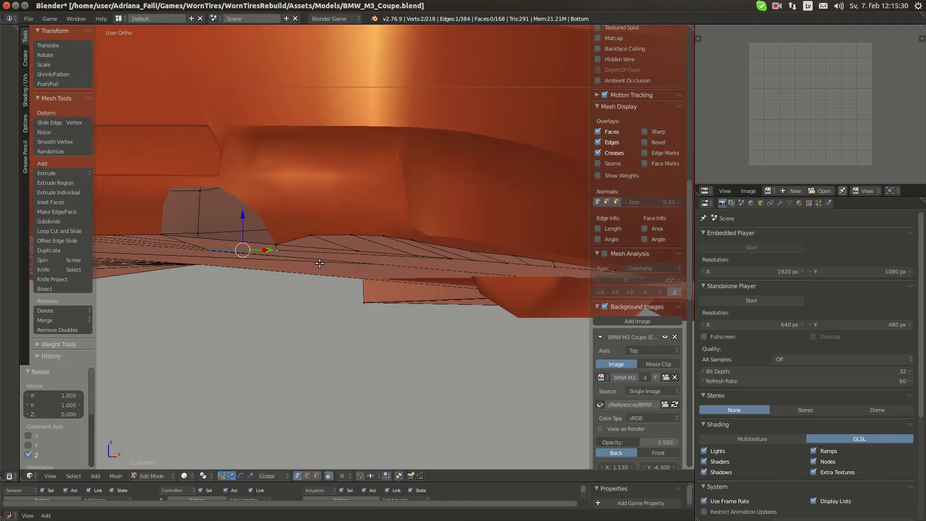
# Adjust the two selected vertices slightly downward along Z, then move them -0.080 along Y in the side view.
pyautogui.press('KP_3')
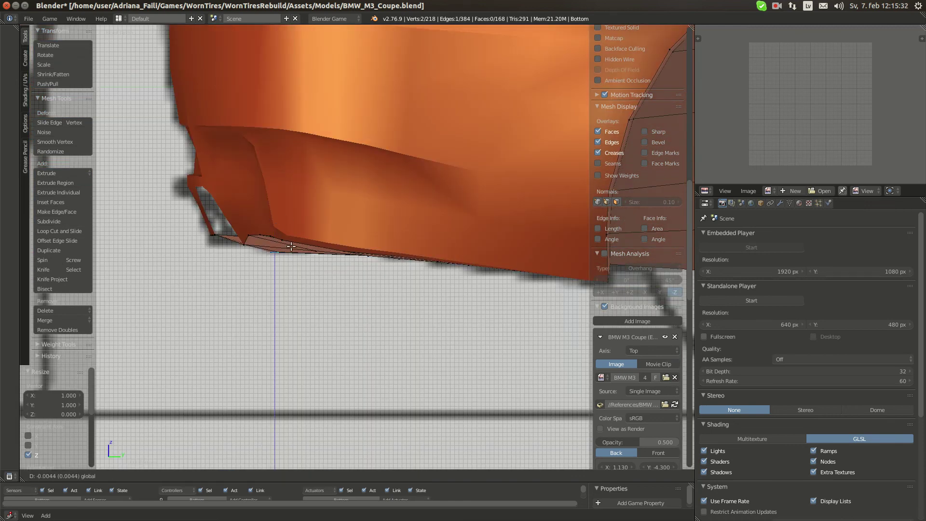
pyautogui.click(294, 251)
pyautogui.press('g')
pyautogui.press('y')
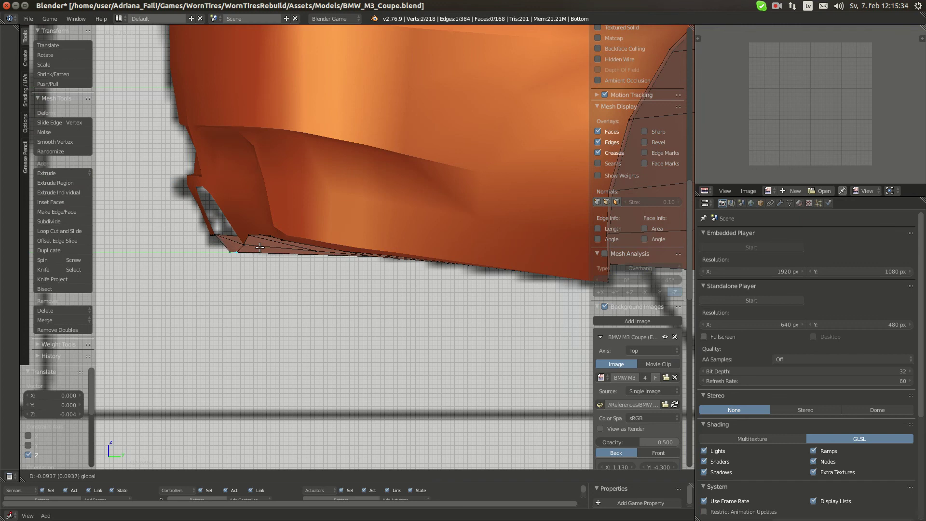
pyautogui.moveTo(263, 247); pyautogui.dragTo(422, 239, button='middle')
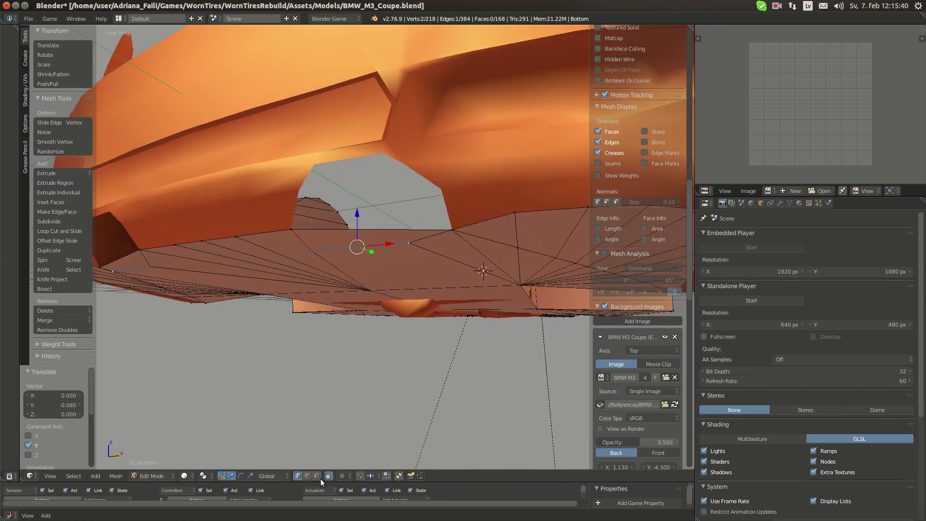
# Delete the face of the underside mesh that lies directly beneath the rounded bumper cutout.
pyautogui.click(320, 476)
pyautogui.rightClick(329, 233)
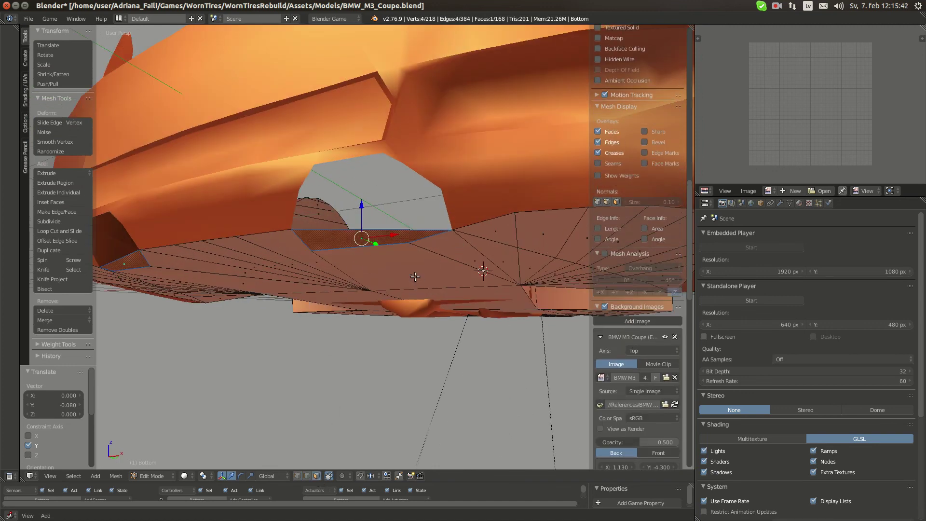
pyautogui.moveTo(414, 276); pyautogui.dragTo(424, 325, button='middle')
pyautogui.press('x')
pyautogui.click(367, 243)
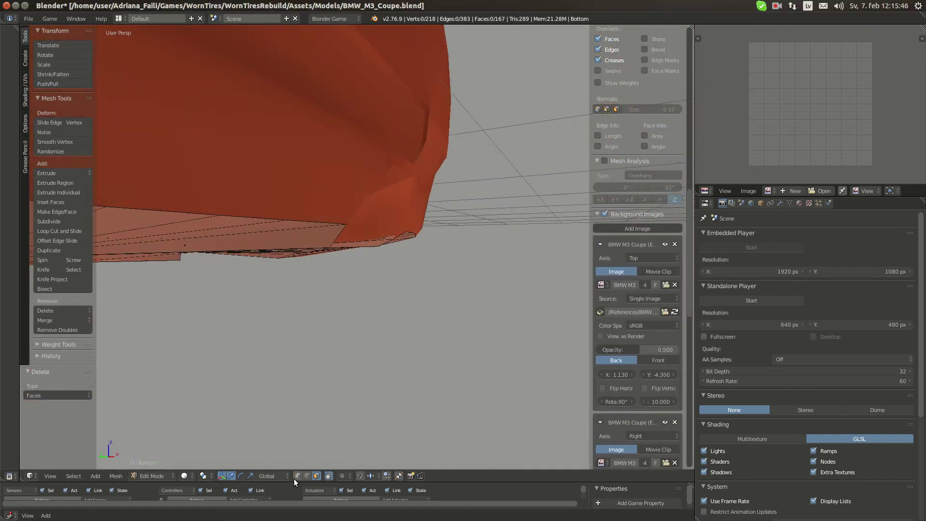
# Select the Bottom vertex at the cutout's corner, then snap the 3D cursor to the Bumper_R rim vertex just above it.
pyautogui.moveTo(338, 347); pyautogui.dragTo(357, 335, button='middle')
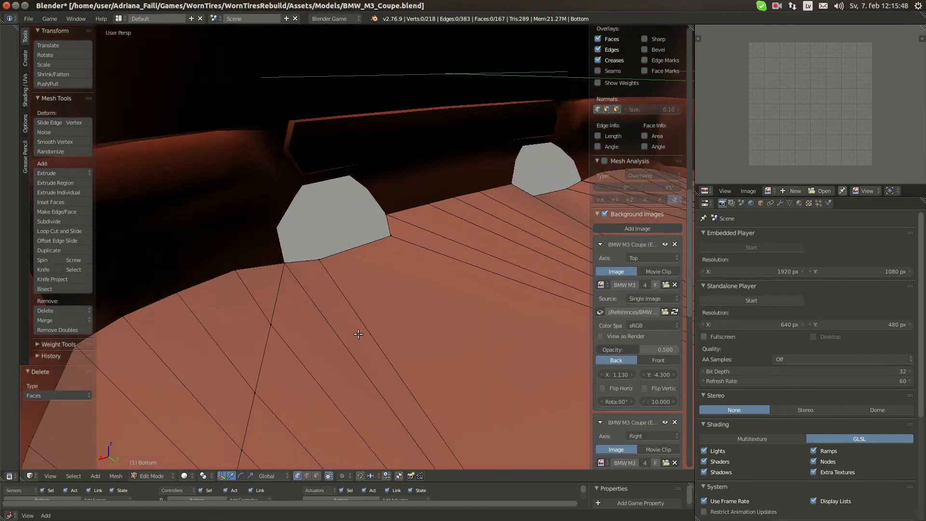
pyautogui.scroll(1, 358, 335)
pyautogui.rightClick(393, 206)
pyautogui.moveTo(419, 213); pyautogui.dragTo(406, 246, button='middle')
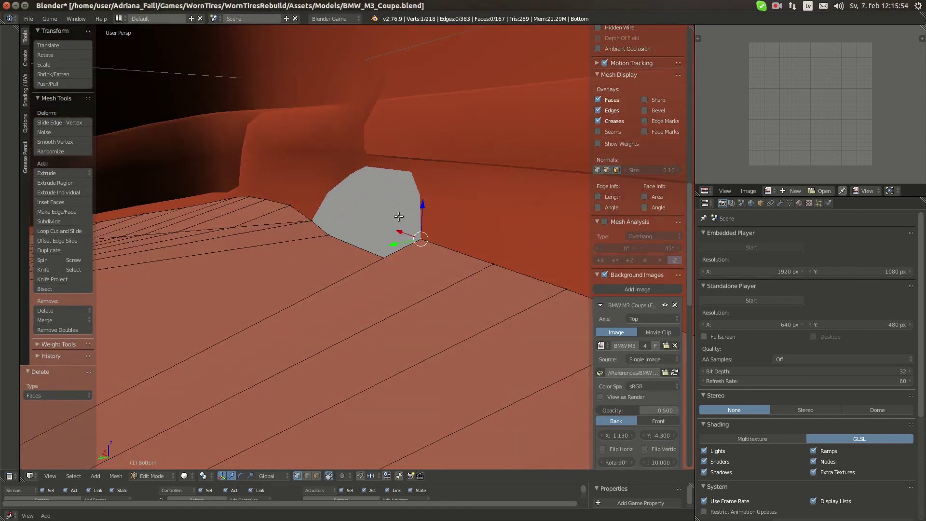
pyautogui.press('Tab')
pyautogui.rightClick(424, 197)
pyautogui.press('Tab')
pyautogui.hotkey('shift', 's')
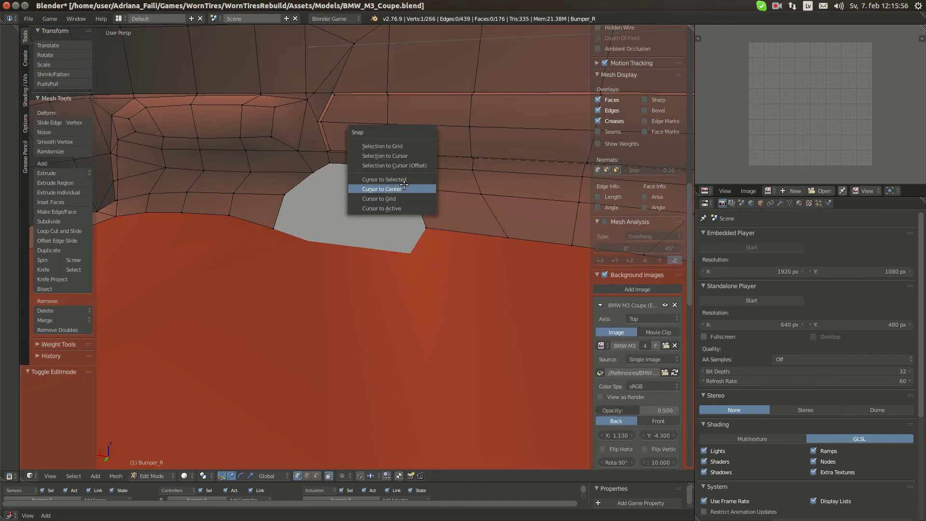
pyautogui.click(399, 176)
# Extrude the Bottom mesh's cutout corner vertex and snap the new vertex to the 3D cursor on the rim.
pyautogui.press('Tab')
pyautogui.rightClick(430, 251)
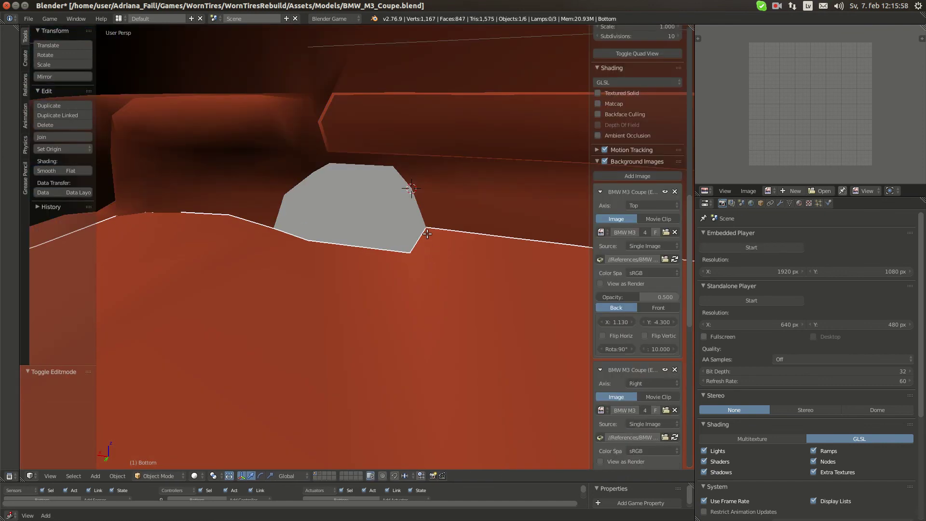
pyautogui.press('Tab')
pyautogui.hotkey('shift', 's')
pyautogui.press('Tab')
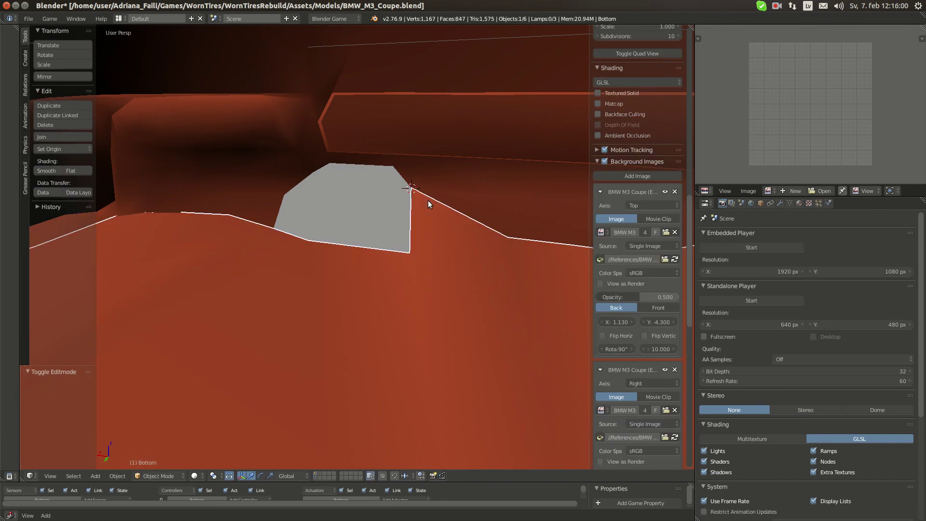
pyautogui.press('Tab')
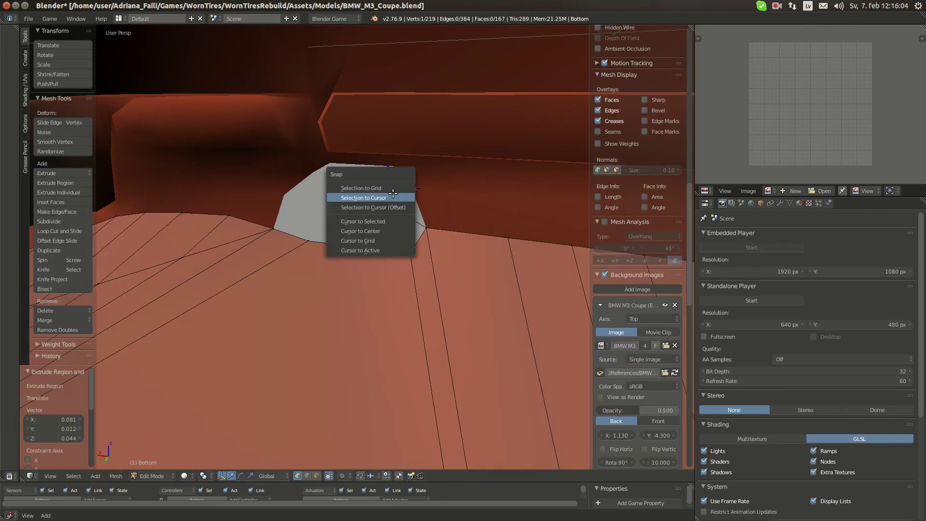
pyautogui.click(393, 193)
# Snap the 3D cursor to the Bumper_R vertex at the near end of the cutout's top edge.
pyautogui.press('Tab')
pyautogui.rightClick(409, 175)
pyautogui.press('Tab')
pyautogui.hotkey('shift', 's')
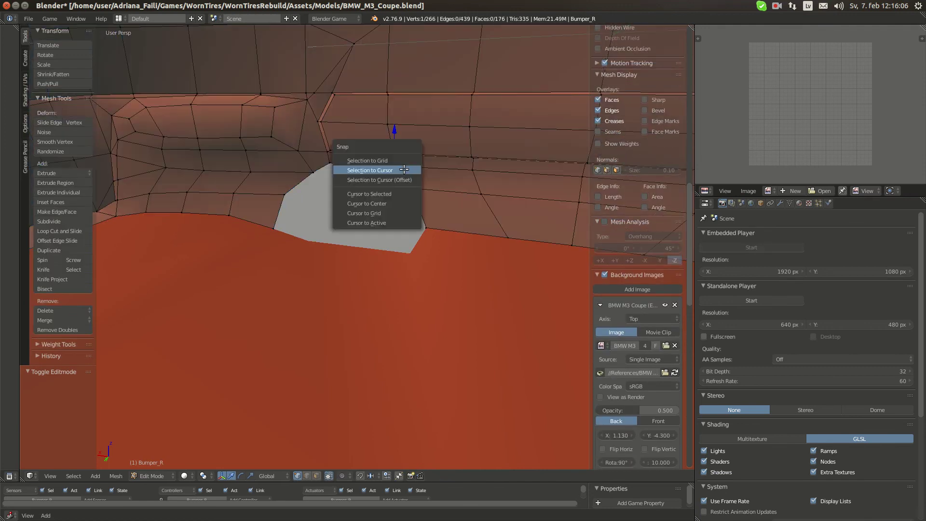
pyautogui.click(395, 192)
# Extrude the last Bottom vertex up the rim and snap it to the cursor at the top edge's near end.
pyautogui.press('Tab')
pyautogui.rightClick(428, 218)
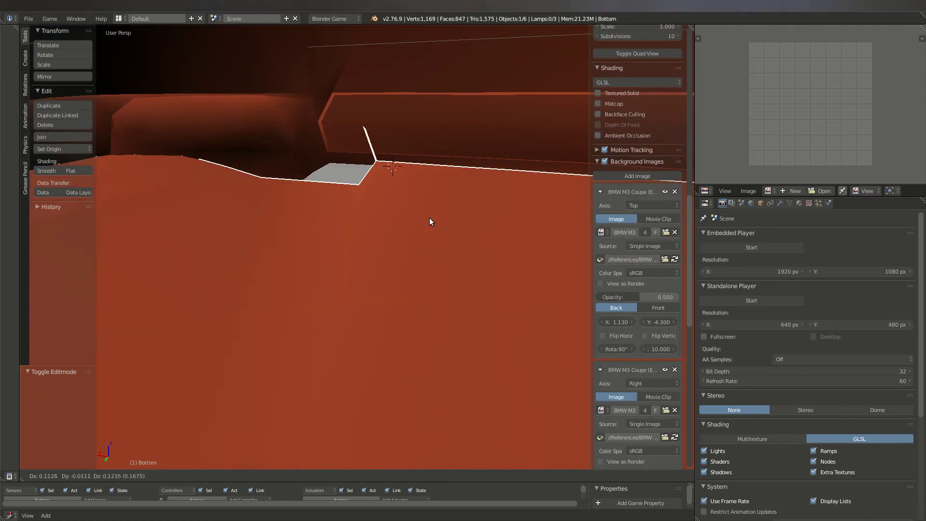
pyautogui.press('Tab')
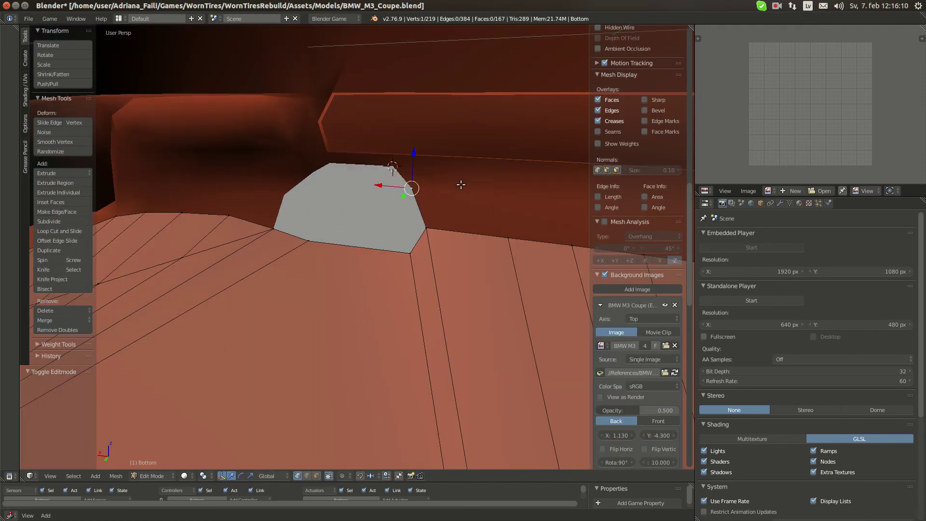
pyautogui.click(416, 189)
pyautogui.keyDown('shift'); pyautogui.moveTo(408, 191); pyautogui.dragTo(430, 225, button='middle'); pyautogui.keyUp('shift')
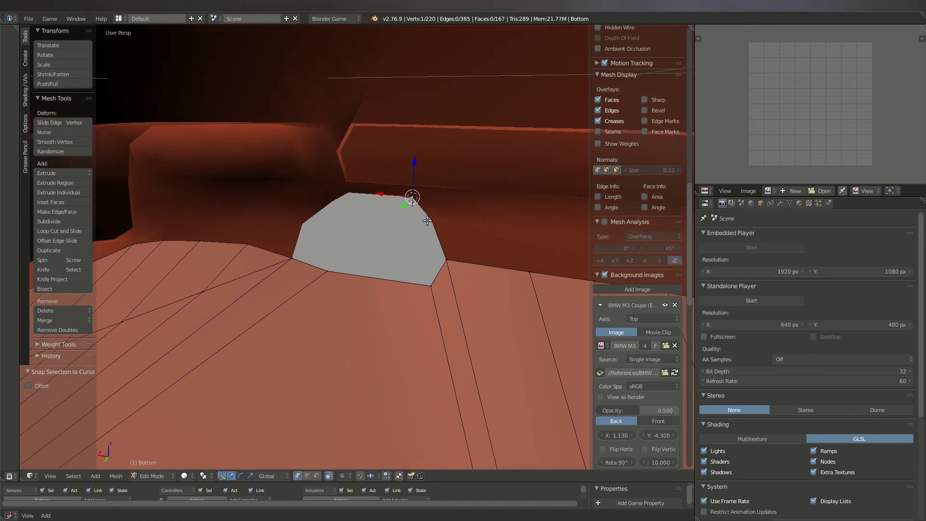
# Snap the 3D cursor to the Bumper_R vertex at the far end of the cutout's top edge.
pyautogui.press('a')
pyautogui.press('Tab')
pyautogui.rightClick(430, 202)
pyautogui.press('Tab')
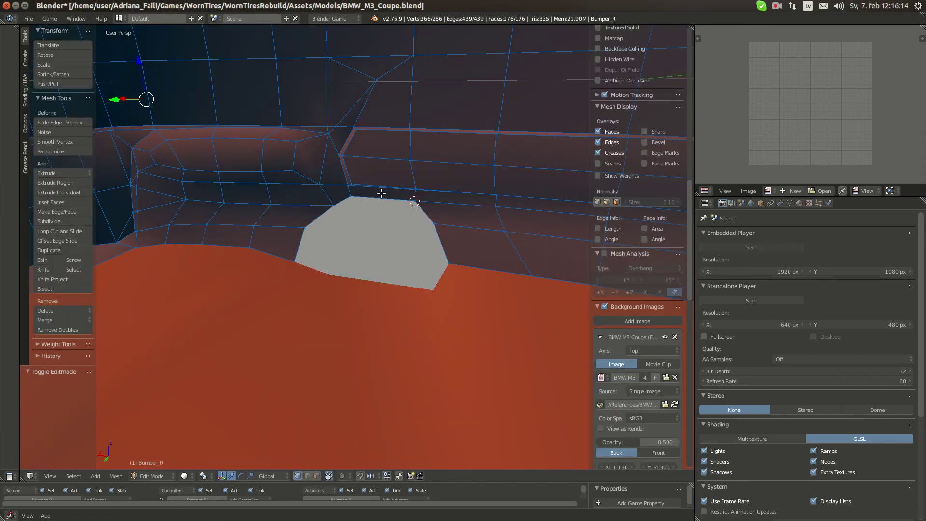
pyautogui.rightClick(347, 195)
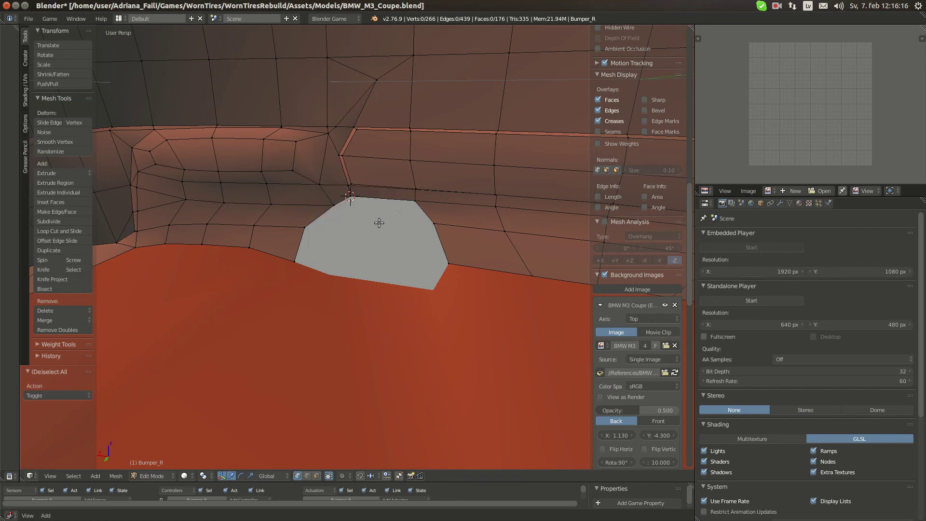
# Extrude the Bottom vertex across the cutout's top edge and snap it to the cursor at the far end.
pyautogui.press('Tab')
pyautogui.rightClick(468, 291)
pyautogui.press('Tab')
pyautogui.rightClick(415, 190)
pyautogui.hotkey('shift', 's')
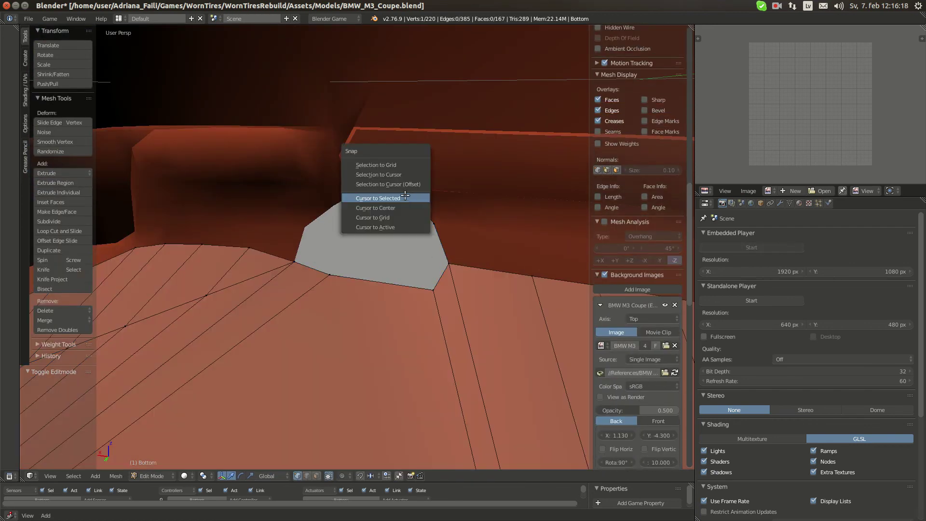
pyautogui.press('e')
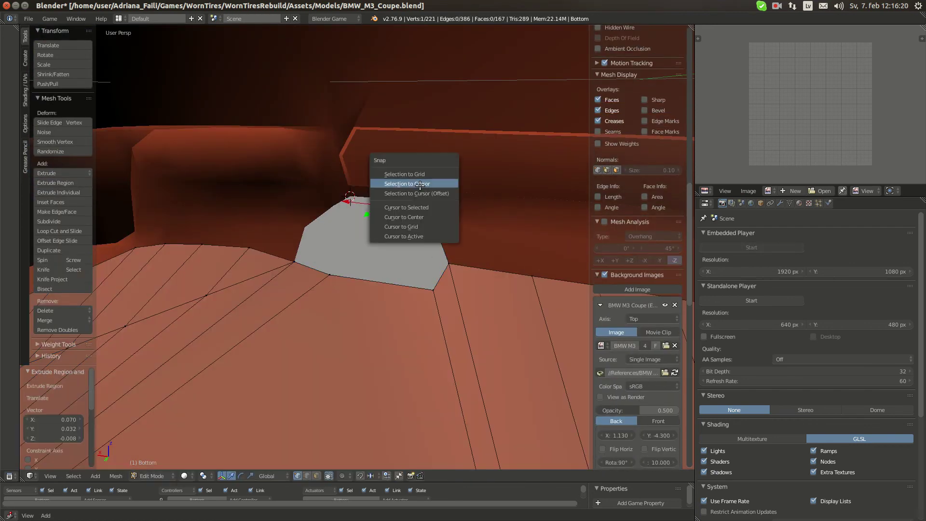
pyautogui.click(420, 183)
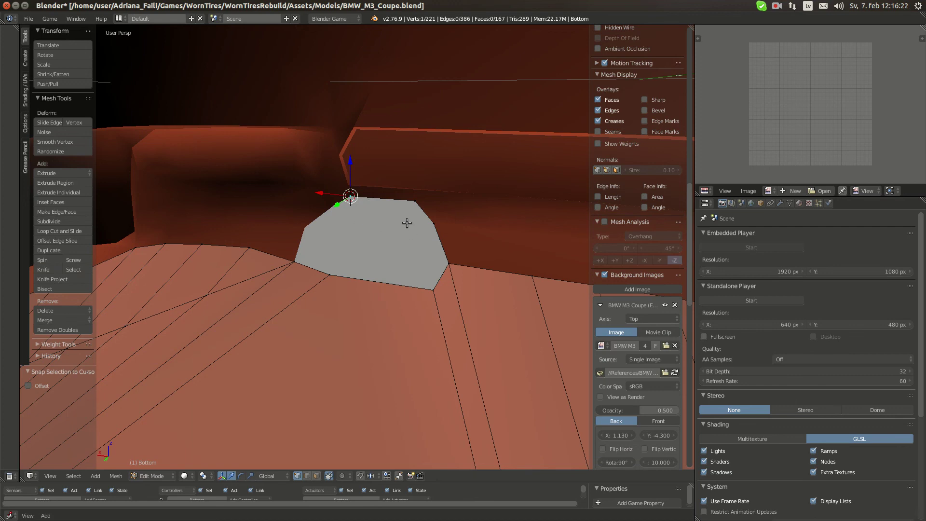
# Snap the 3D cursor to the next Bumper_R rim vertex down the far side of the cutout.
pyautogui.press('Tab')
pyautogui.rightClick(264, 205)
pyautogui.press('Tab')
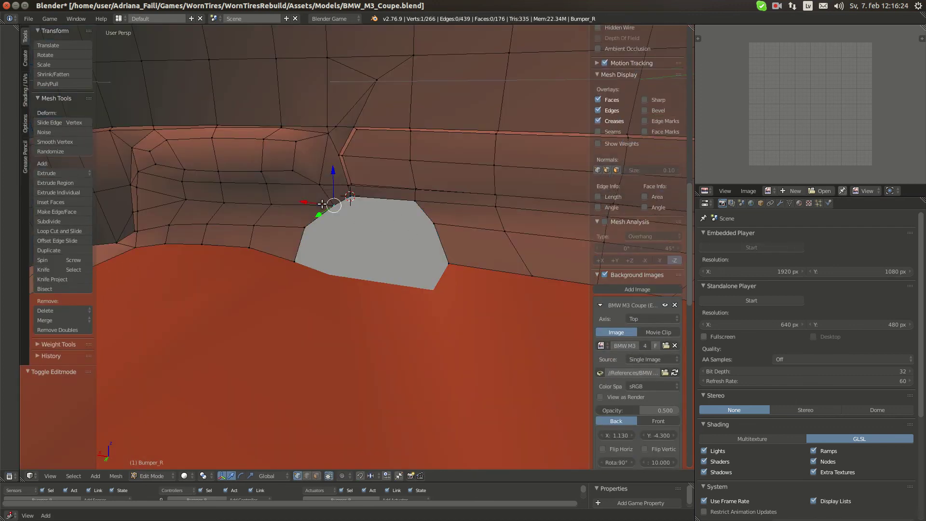
pyautogui.click(321, 228)
# Extrude the Bottom vertex from the top edge's far end and snap it to the cursor on the far side.
pyautogui.press('Tab')
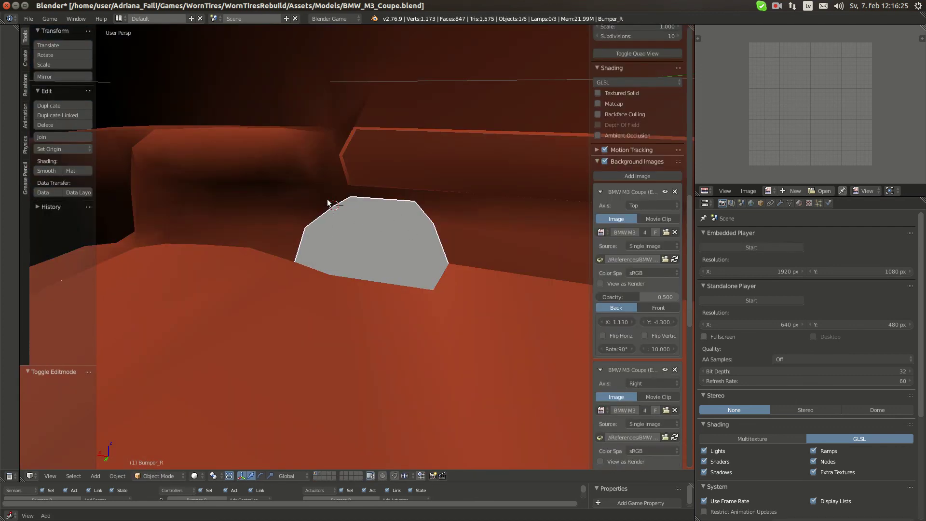
pyautogui.rightClick(469, 298)
pyautogui.press('Tab')
pyautogui.press('e')
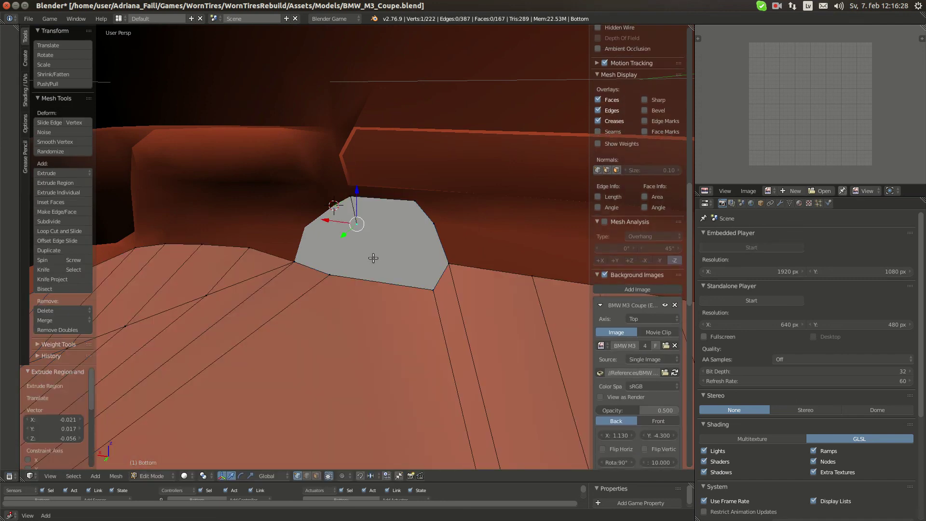
pyautogui.click(366, 235)
# Snap the 3D cursor to the Bumper_R rim vertex just above the cutout's opposite floor corner.
pyautogui.press('Tab')
pyautogui.rightClick(316, 222)
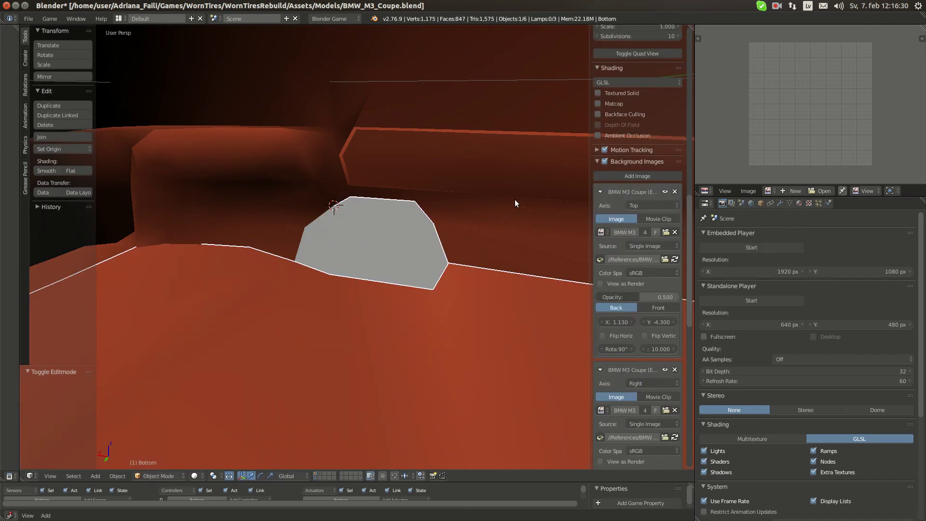
pyautogui.press('Tab')
pyautogui.rightClick(316, 222)
pyautogui.hotkey('shift', 's')
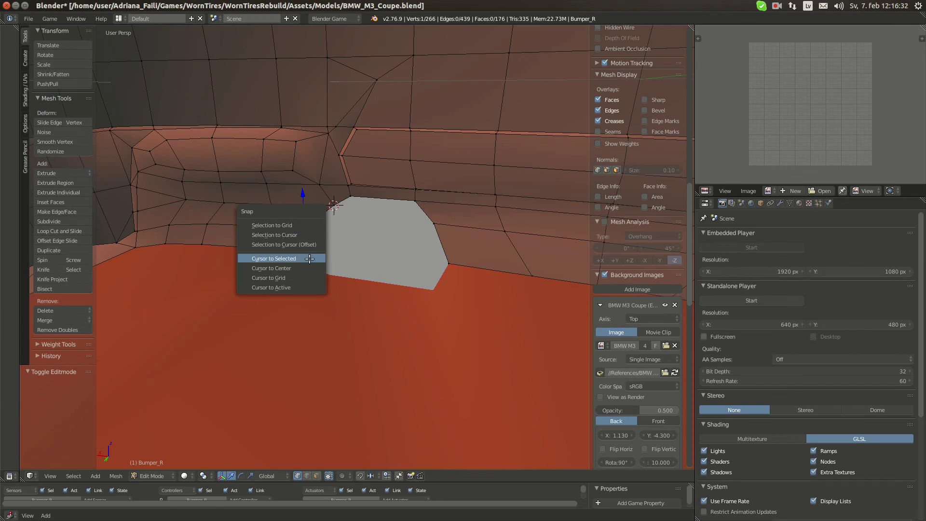
pyautogui.click(309, 259)
# Extrude the last Bottom rim vertex and snap it to the cursor above the opposite floor corner.
pyautogui.press('Tab')
pyautogui.rightClick(418, 324)
pyautogui.press('Tab')
pyautogui.press('g')
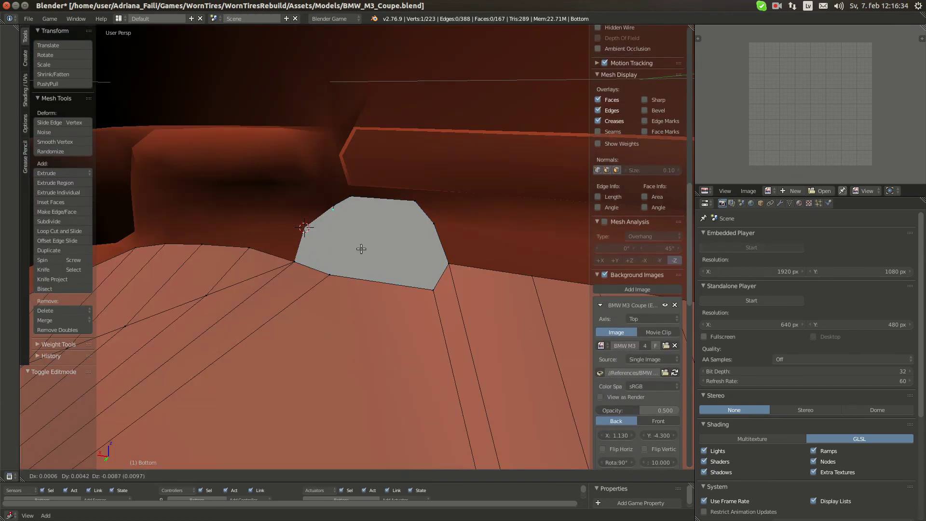
pyautogui.click(353, 235)
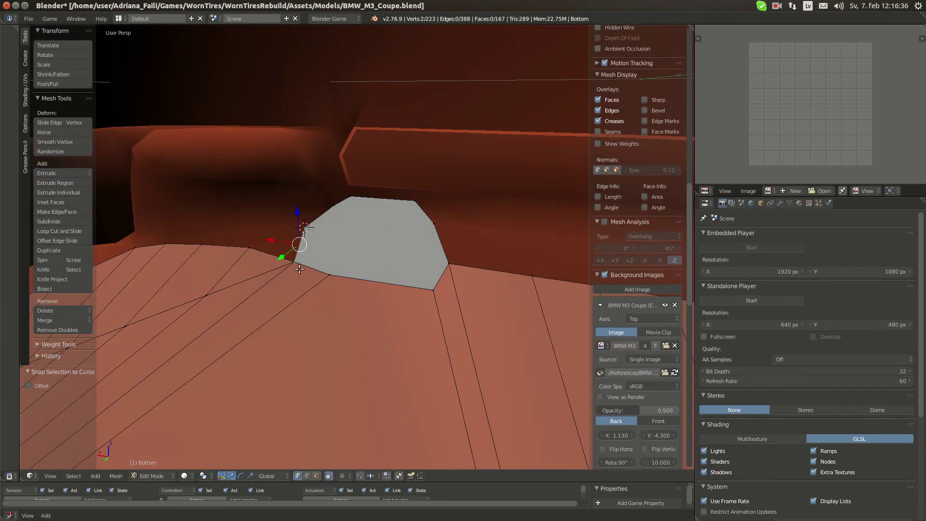
# Close the rim outline with an edge from the last vertex to the floor corner, and reset the 3D cursor to the center.
pyautogui.press('f')
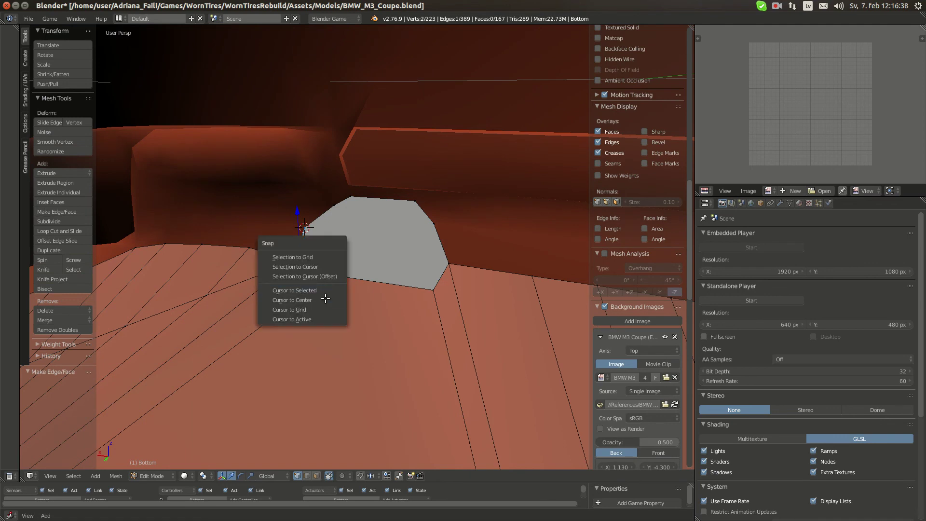
pyautogui.click(306, 300)
pyautogui.moveTo(307, 263); pyautogui.dragTo(297, 245, button='middle')
pyautogui.moveTo(342, 226); pyautogui.dragTo(309, 279, button='middle')
# Fill a triangular face between the floor vertex where the edges converge, the cutout's floor corner and the rim vertex above it.
pyautogui.press('a')
pyautogui.scroll(-2, 273, 284)
pyautogui.rightClick(144, 446)
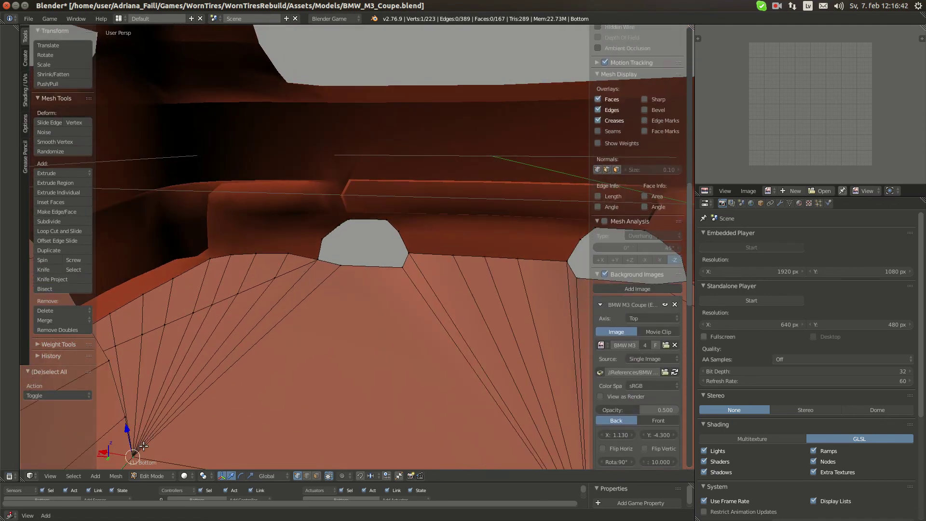
pyautogui.keyDown('shift'); pyautogui.rightClick(313, 261); pyautogui.keyUp('shift')
pyautogui.keyDown('shift'); pyautogui.rightClick(323, 257); pyautogui.keyUp('shift')
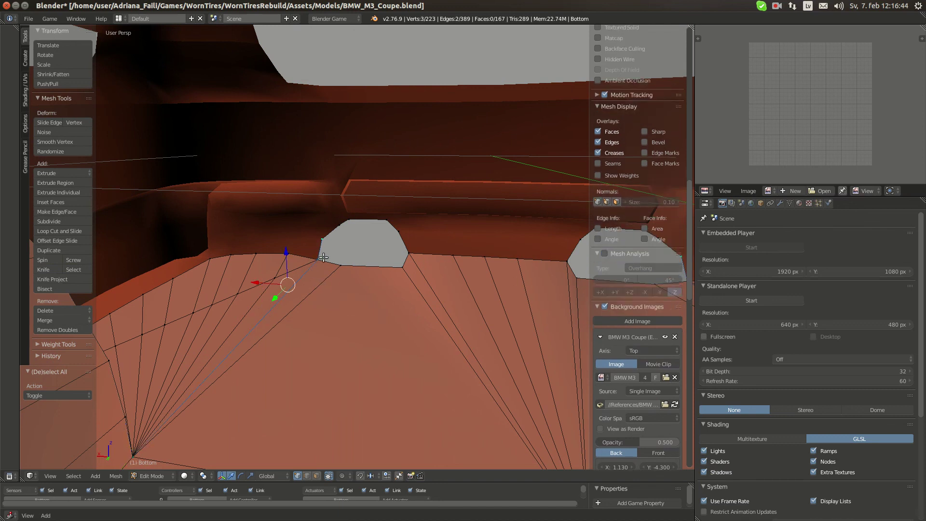
pyautogui.press('f')
pyautogui.press('a')
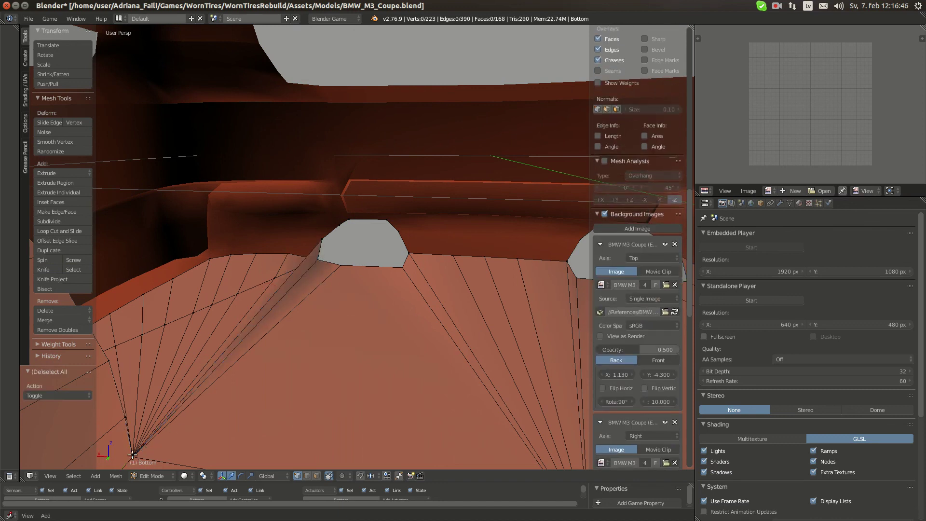
# Fill a triangular face between the floor vertex where the edges converge and the next two rim vertices up the cutout's side.
pyautogui.scroll(-2, 310, 363)
pyautogui.moveTo(311, 363); pyautogui.dragTo(285, 351, button='middle')
pyautogui.scroll(1, 338, 341)
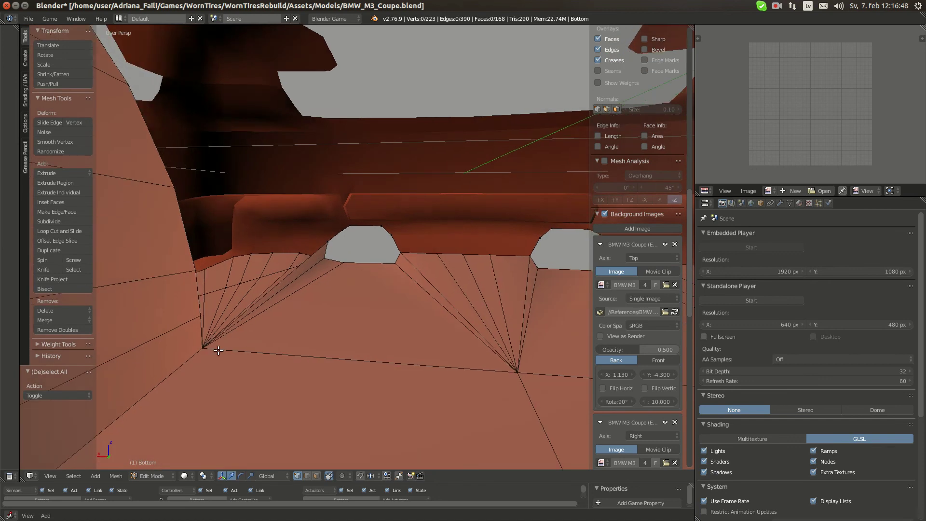
pyautogui.rightClick(209, 349)
pyautogui.keyDown('shift'); pyautogui.rightClick(331, 244); pyautogui.keyUp('shift')
pyautogui.rightClick(342, 231)
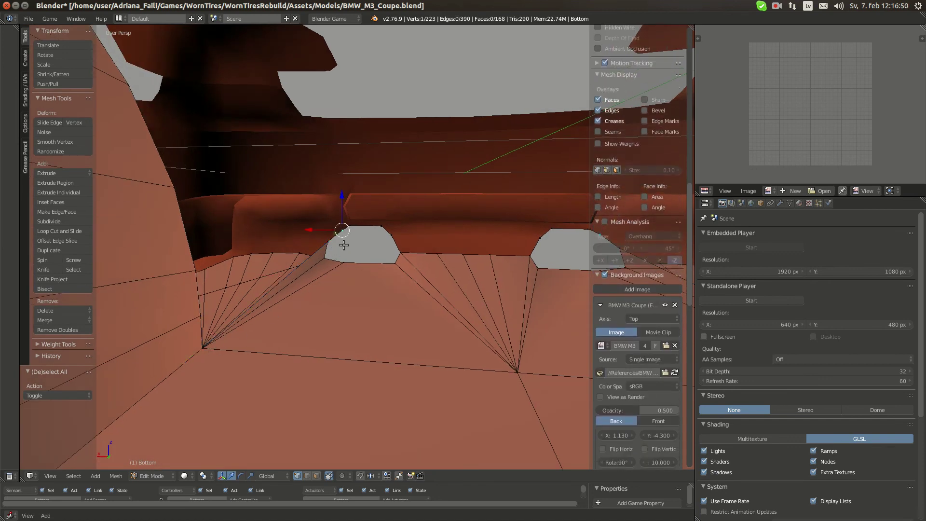
pyautogui.scroll(1, 278, 310)
pyautogui.keyDown('shift'); pyautogui.rightClick(322, 239); pyautogui.keyUp('shift')
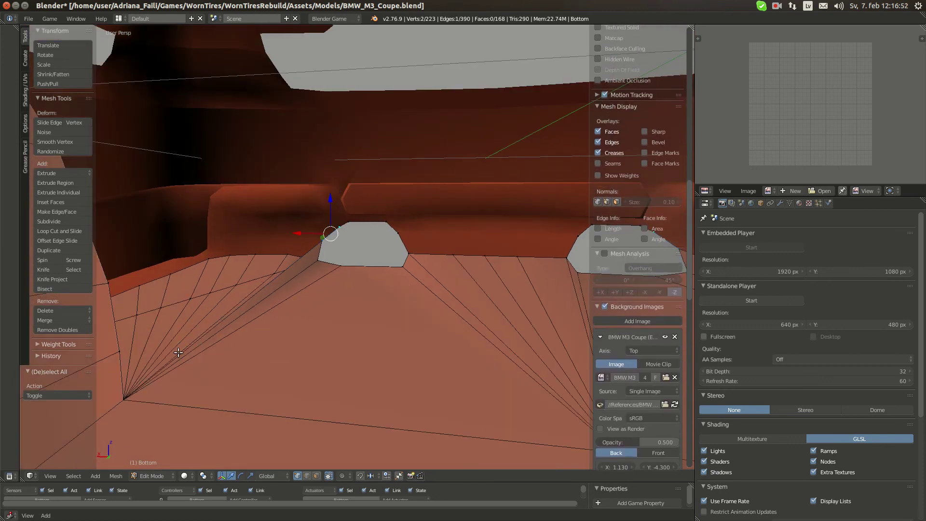
# Fill the triangular face joining the converging floor vertex to the short rim edge just below the cutout's near upper corner.
pyautogui.moveTo(224, 385); pyautogui.dragTo(331, 209, button='middle')
pyautogui.press('a')
pyautogui.rightClick(331, 212)
pyautogui.keyDown('shift'); pyautogui.rightClick(345, 210); pyautogui.keyUp('shift')
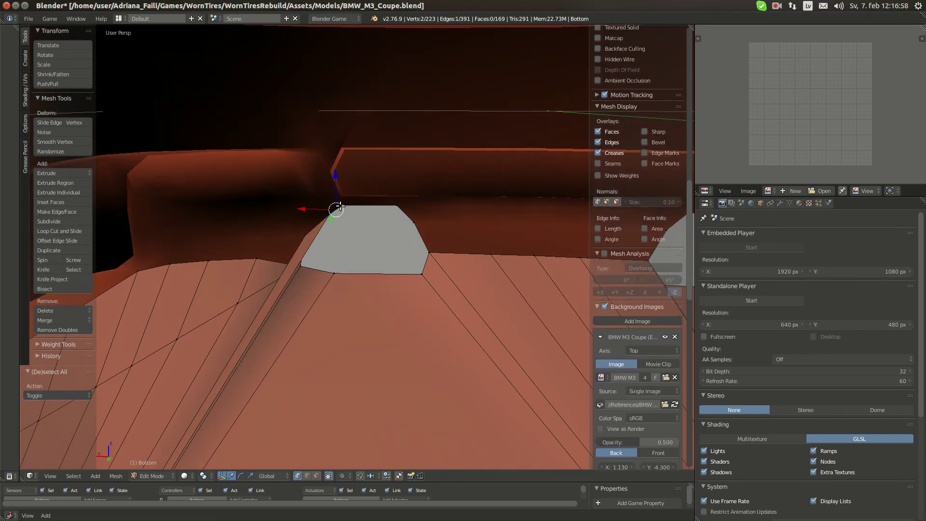
pyautogui.scroll(-3, 212, 410)
pyautogui.moveTo(209, 418); pyautogui.dragTo(180, 447, button='middle')
pyautogui.press('f')
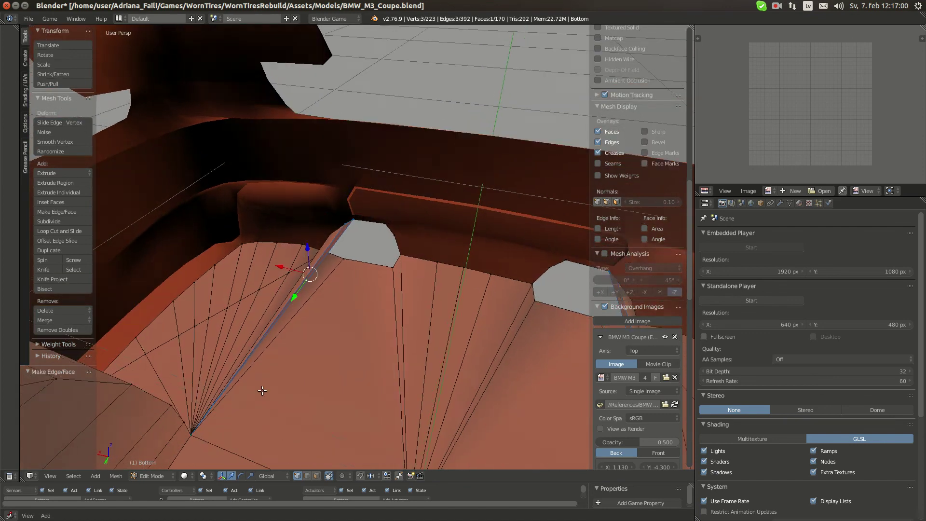
# Fill a triangular face between the converging floor vertex and the two vertices of the cutout's upper rim edge.
pyautogui.moveTo(262, 391); pyautogui.dragTo(276, 375, button='middle')
pyautogui.press('a')
pyautogui.rightClick(381, 224)
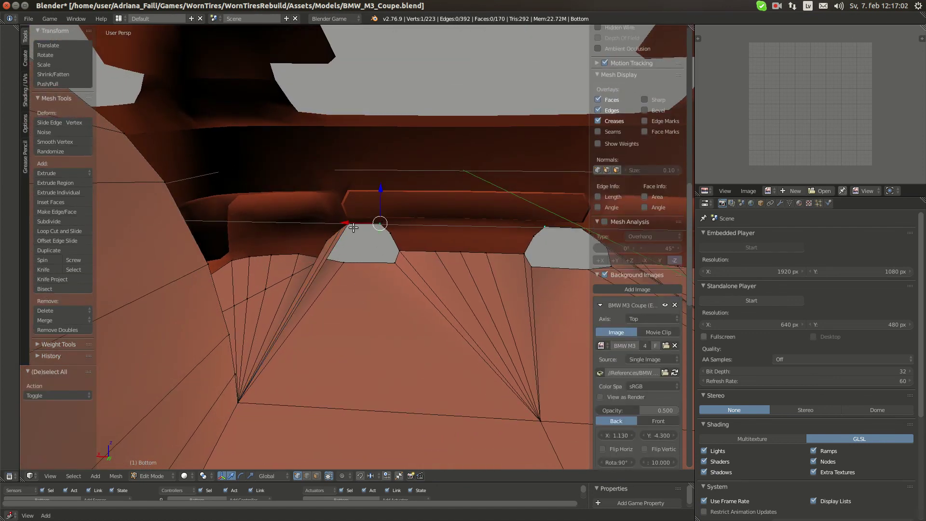
pyautogui.keyDown('shift'); pyautogui.rightClick(348, 225); pyautogui.keyUp('shift')
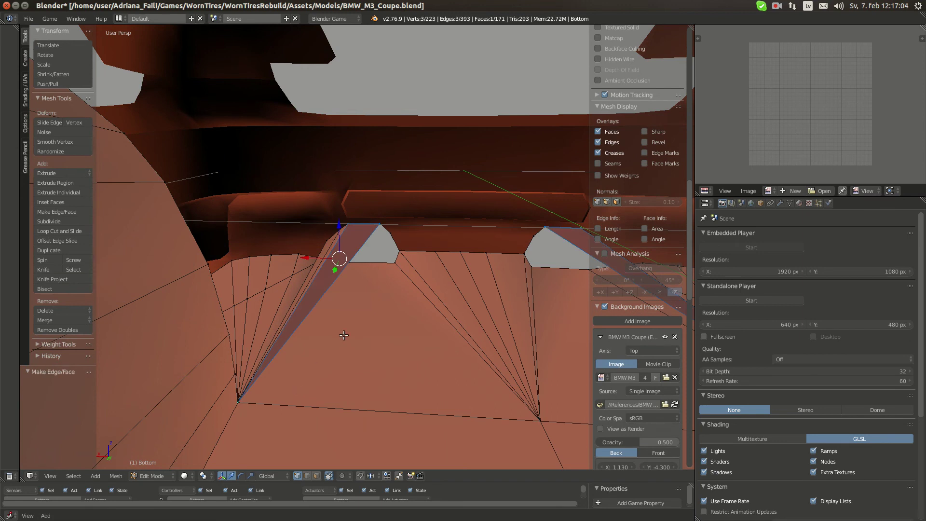
# Fill triangular faces from the converging floor vertex to the rim vertices running down the cutout's opposite side.
pyautogui.press('a')
pyautogui.rightClick(380, 226)
pyautogui.keyDown('shift'); pyautogui.rightClick(391, 234); pyautogui.keyUp('shift')
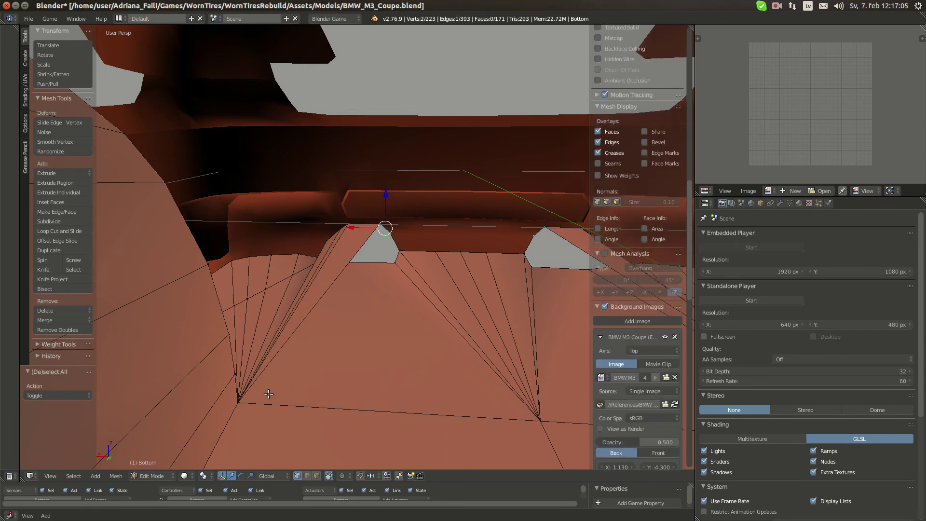
pyautogui.rightClick(238, 404)
pyautogui.keyDown('shift'); pyautogui.rightClick(391, 234); pyautogui.keyUp('shift')
pyautogui.keyDown('shift'); pyautogui.rightClick(398, 251); pyautogui.keyUp('shift')
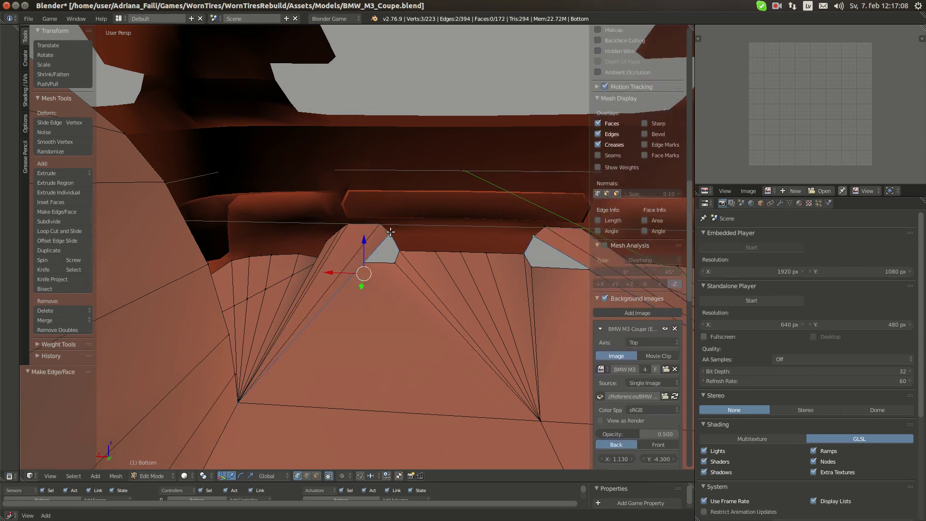
pyautogui.press('f')
pyautogui.press('a')
pyautogui.rightClick(237, 402)
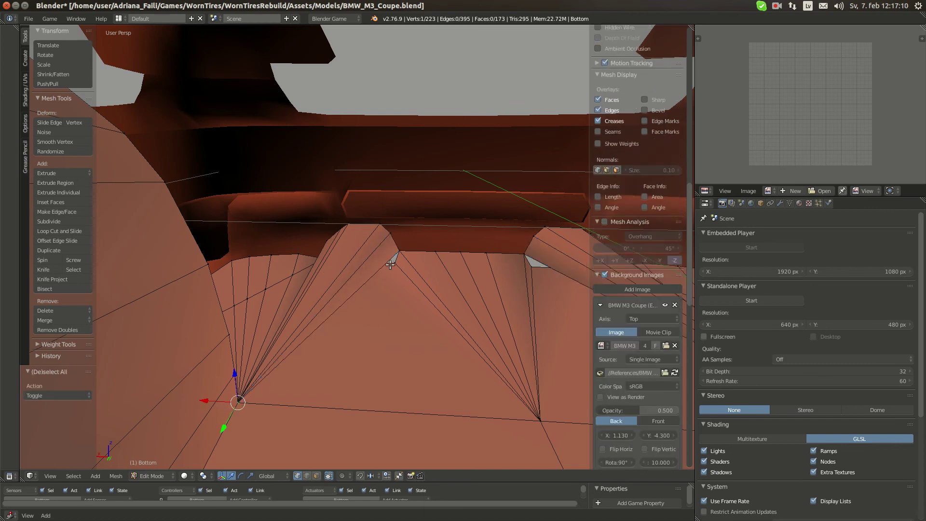
# Finish editing the Bottom mesh and open the PerformanceParts object for editing in the bottom view.
pyautogui.press('Tab')
pyautogui.scroll(-6, 330, 320)
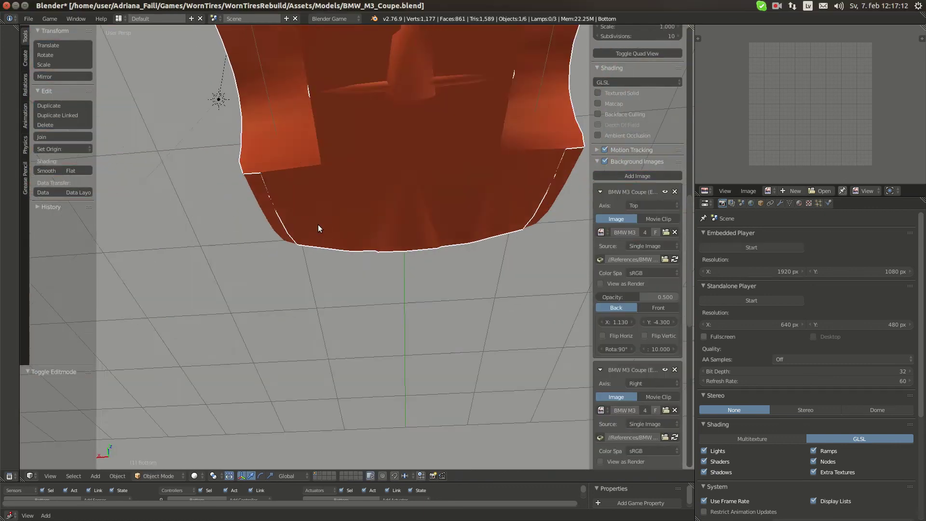
pyautogui.moveTo(317, 225); pyautogui.dragTo(525, 206, button='middle')
pyautogui.press('ctrl+KP_7')
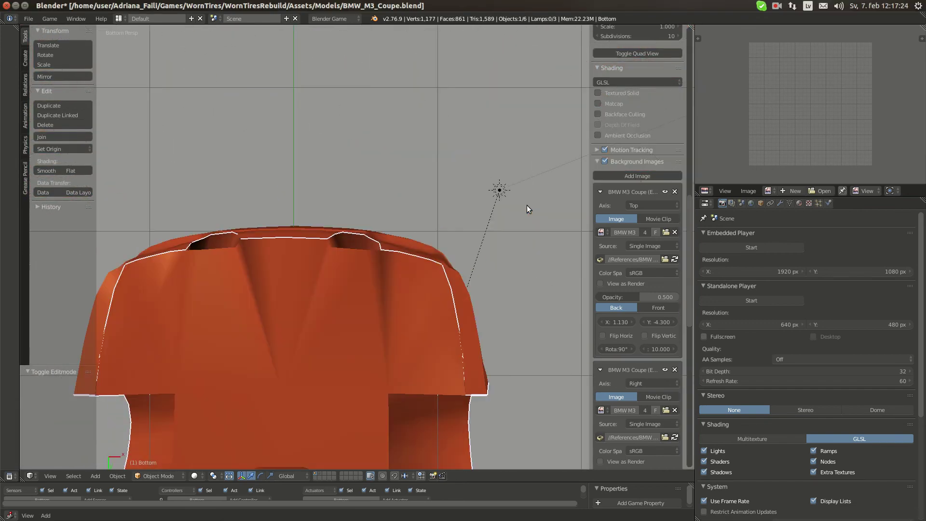
pyautogui.press('Tab')
pyautogui.scroll(-3, 364, 258)
pyautogui.scroll(-3, 364, 258)
pyautogui.press('Tab')
pyautogui.rightClick(344, 352)
pyautogui.press('Tab')
pyautogui.scroll(2, 378, 312)
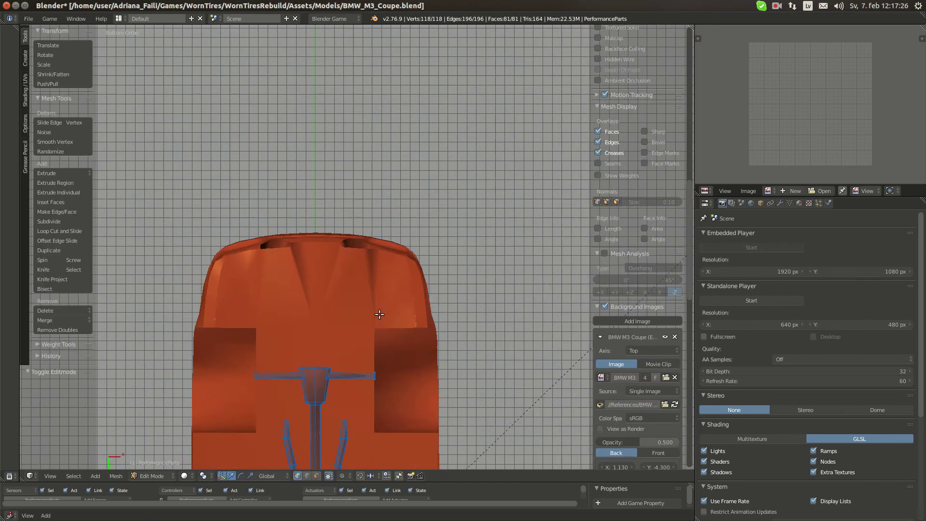
# Deselect the existing parts and add an 8-vertex cylinder with radius 0.100 and depth 0.200 in the rear bumper's cutout.
pyautogui.scroll(-1, 378, 315)
pyautogui.scroll(1, 378, 317)
pyautogui.keyDown('shift'); pyautogui.moveTo(365, 348); pyautogui.dragTo(369, 217, button='middle'); pyautogui.keyUp('shift')
pyautogui.scroll(6, 369, 218)
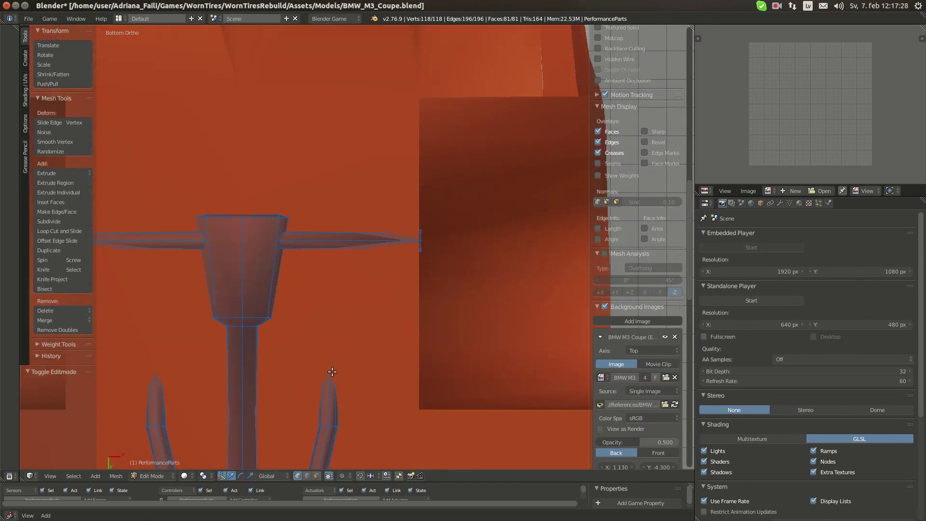
pyautogui.moveTo(333, 321); pyautogui.dragTo(223, 267, button='middle')
pyautogui.scroll(3, 326, 393)
pyautogui.press('a')
pyautogui.scroll(-3, 222, 285)
pyautogui.scroll(-1, 449, 297)
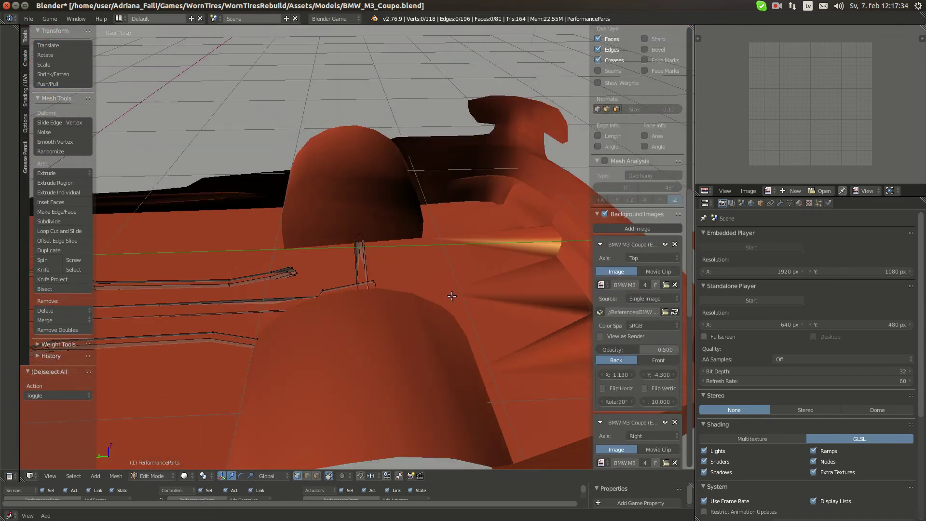
pyautogui.scroll(-3, 451, 295)
pyautogui.moveTo(452, 296); pyautogui.dragTo(431, 283, button='middle')
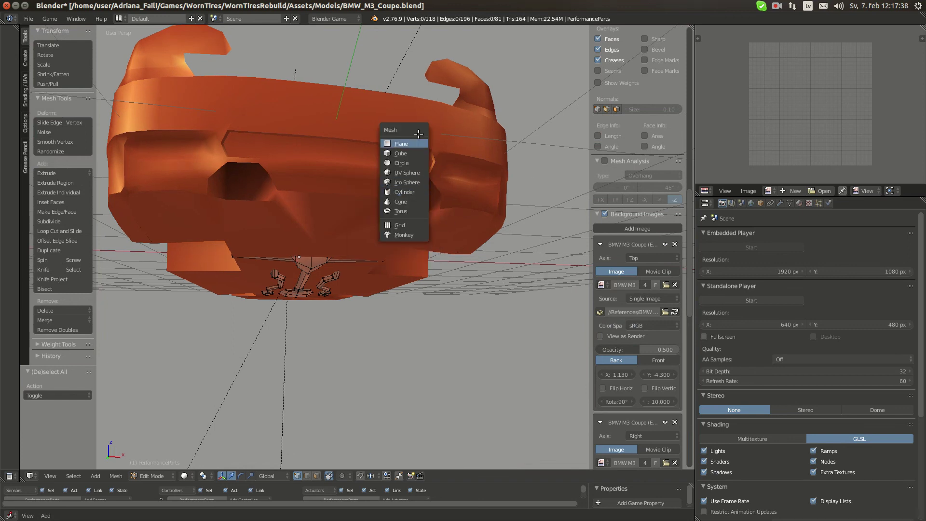
pyautogui.click(412, 189)
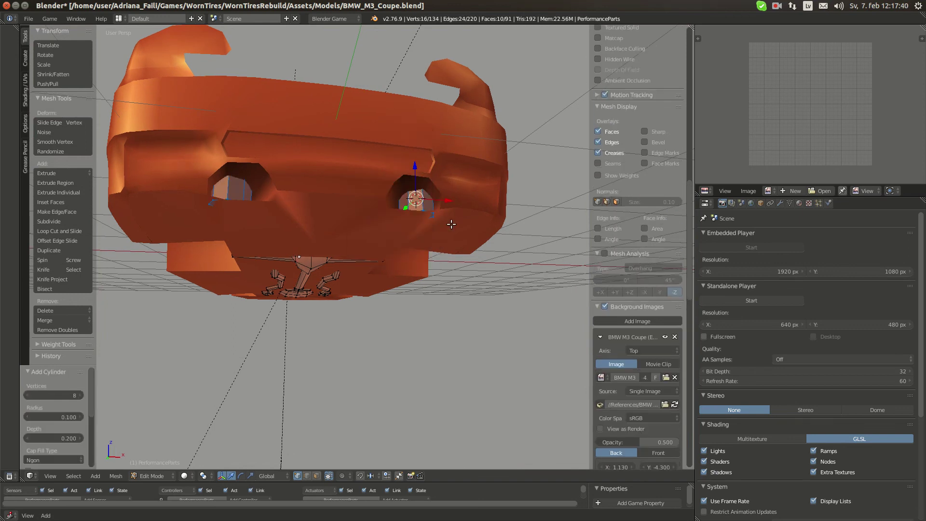
# Rotate the cylinder to lie along the car's length and scale it by 0.566 in X and Z only.
pyautogui.moveTo(415, 193); pyautogui.dragTo(474, 213, button='middle')
pyautogui.press('0')
pyautogui.press('Return')
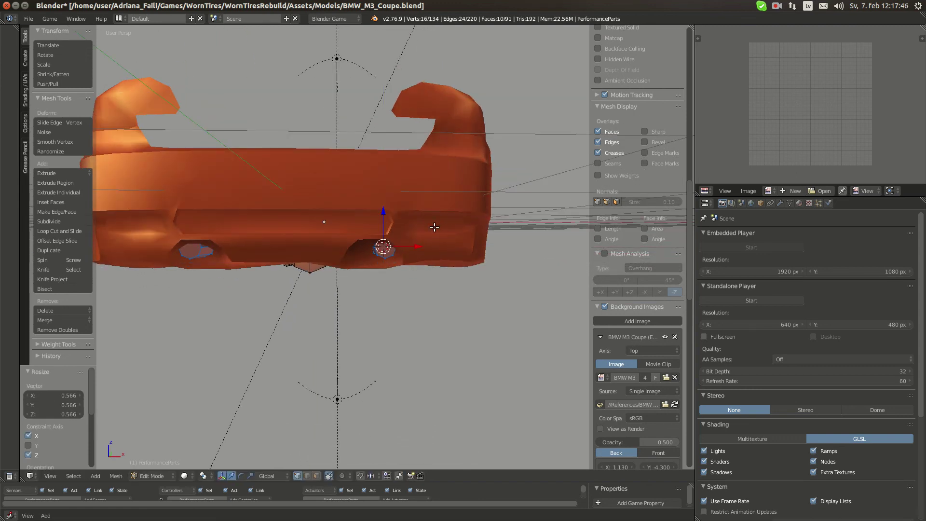
# Fit the cylinder over the outer exhaust tip in the rear reference drawing, scaling it by 0.964.
pyautogui.press('KP_1')
pyautogui.press('KP_5')
pyautogui.press('z')
pyautogui.scroll(9, 437, 226)
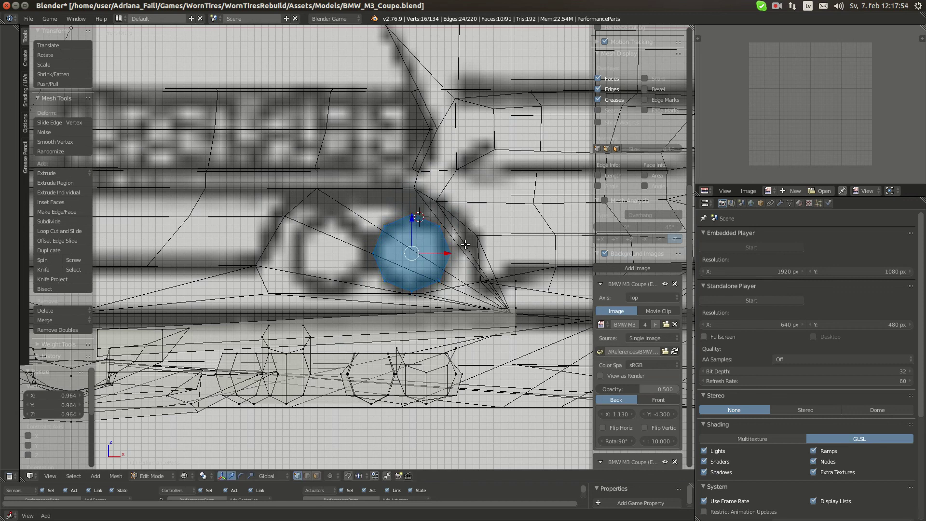
# Lengthen the exhaust cylinder by scaling it 2.101 along Y at the rear bumper in the side view.
pyautogui.press('KP_3')
pyautogui.scroll(-6, 337, 298)
pyautogui.keyDown('shift'); pyautogui.moveTo(236, 309); pyautogui.dragTo(419, 312, button='middle'); pyautogui.keyUp('shift')
pyautogui.scroll(5, 354, 304)
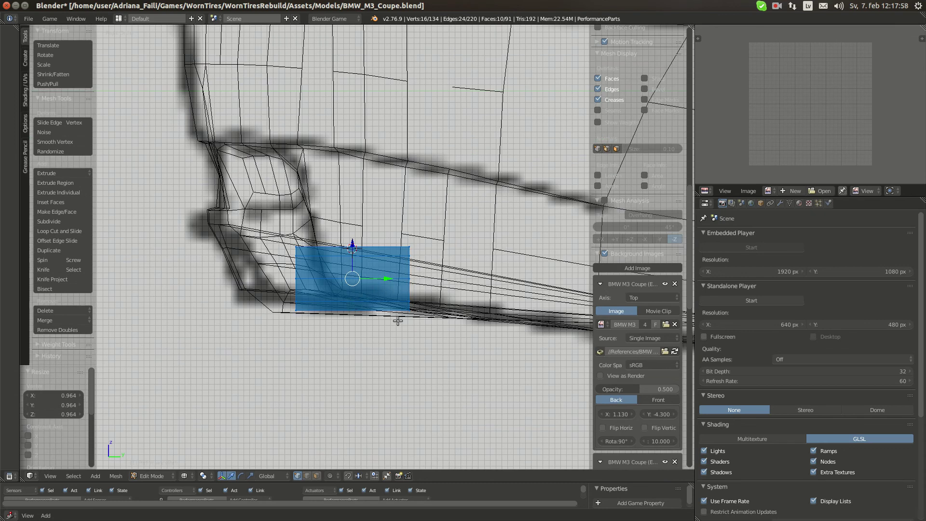
pyautogui.press('y')
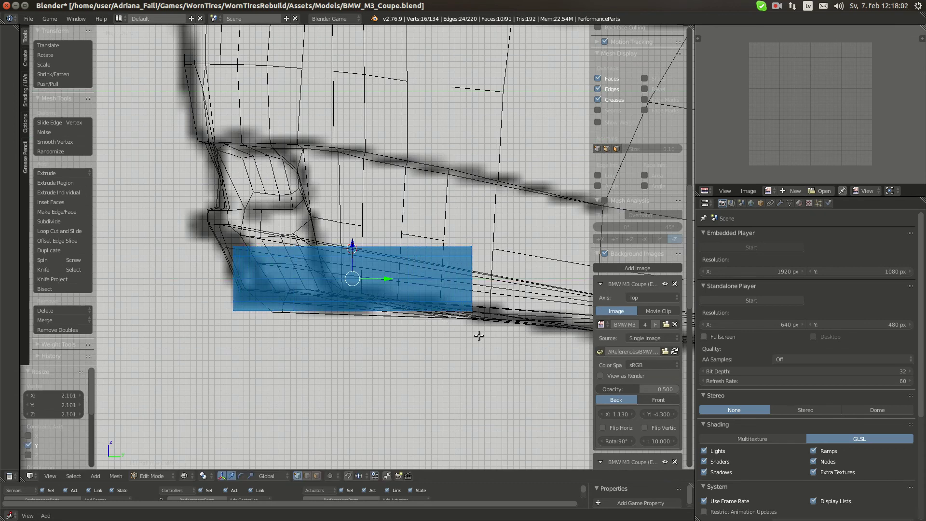
# Duplicate the exhaust cylinder and move the copy -0.113 along X to the inner exhaust tip.
pyautogui.press('ctrl+KP_1')
pyautogui.scroll(-4, 453, 341)
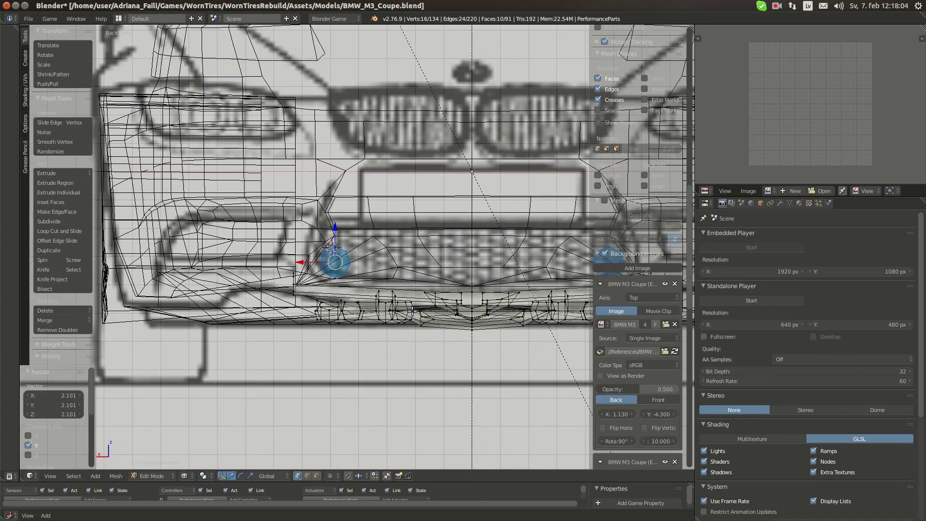
pyautogui.press('KP_1')
pyautogui.scroll(3, 470, 271)
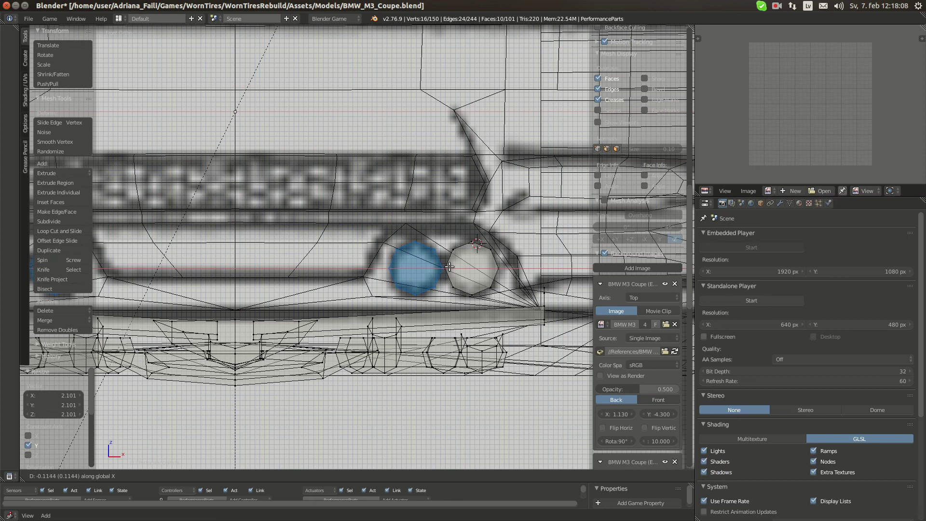
pyautogui.press('KP_5')
pyautogui.press('KP_Decimal')
pyautogui.scroll(-2, 302, 388)
pyautogui.press('z')
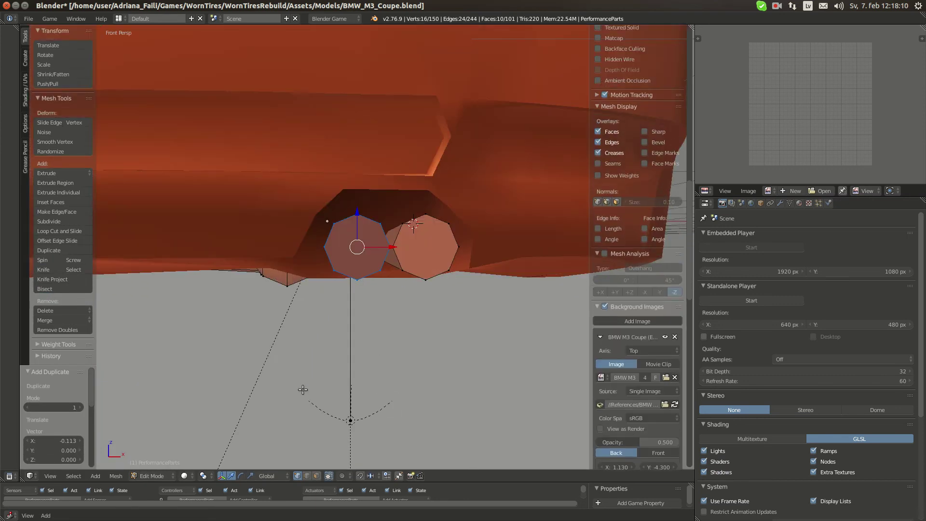
# Delete the faces capping both ends of the two exhaust cylinders.
pyautogui.moveTo(392, 316)
pyautogui.mouseDown(button='middle')
pyautogui.moveTo(330, 324)
pyautogui.moveTo(314, 314)
pyautogui.moveTo(237, 309)
pyautogui.moveTo(356, 329)
pyautogui.mouseUp(button='middle')
pyautogui.scroll(3, 314, 314)
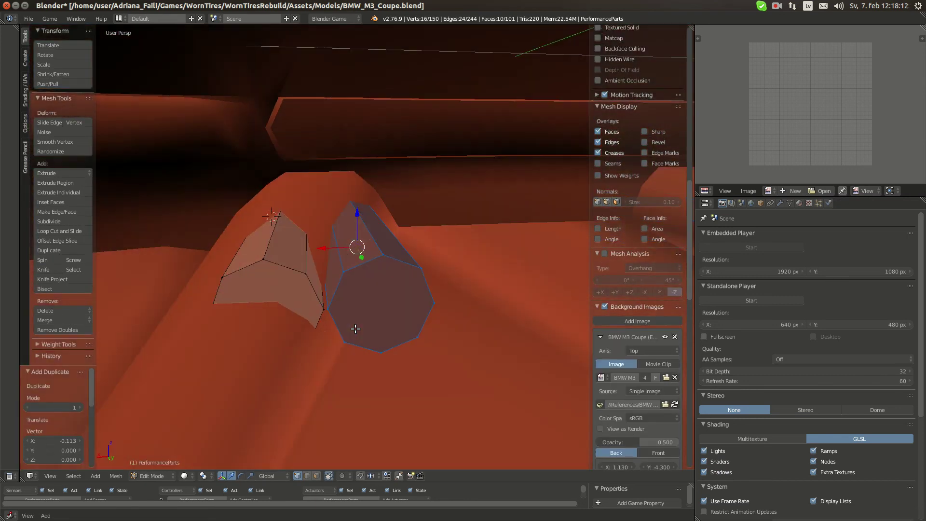
pyautogui.keyDown('shift'); pyautogui.rightClick(266, 296); pyautogui.keyUp('shift')
pyautogui.press('x')
pyautogui.click(254, 296)
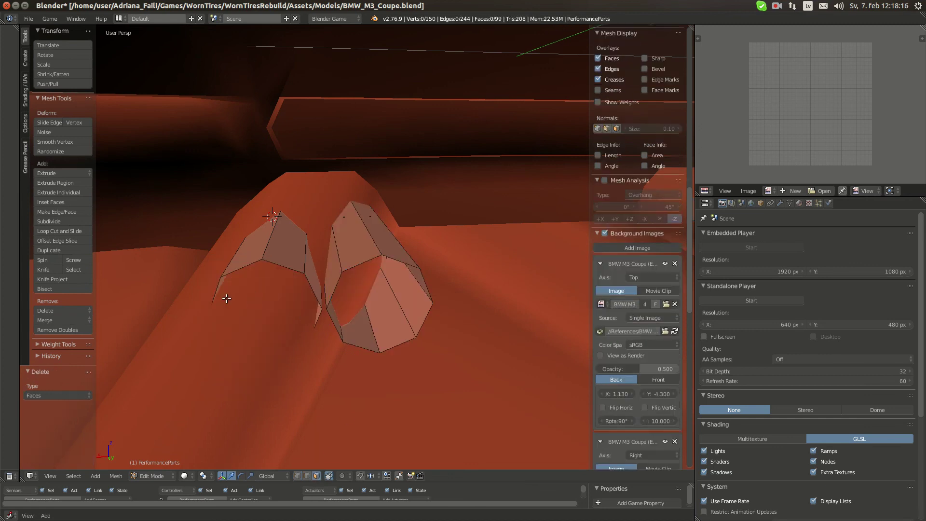
pyautogui.moveTo(255, 296); pyautogui.dragTo(347, 296, button='middle')
pyautogui.press('x')
pyautogui.click(466, 247)
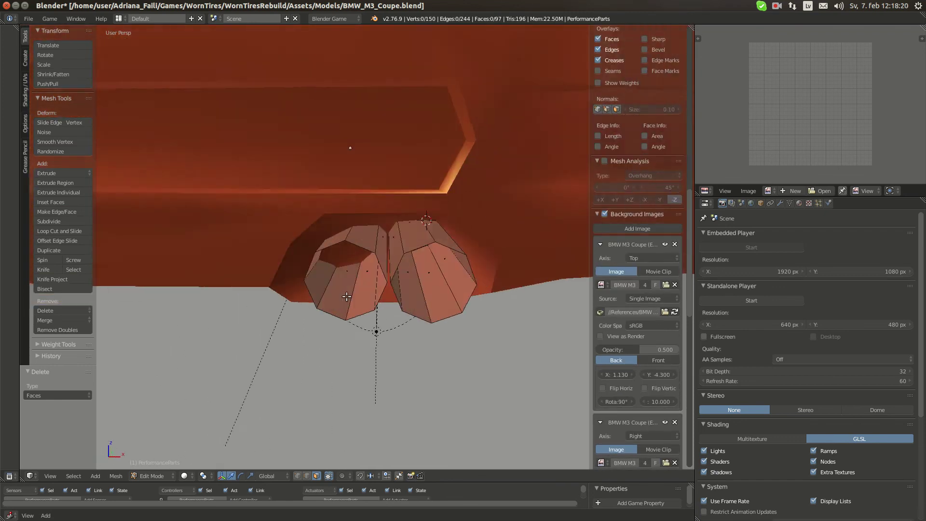
# Leave mesh editing, apply smooth shading to the PerformanceParts object and deselect everything.
pyautogui.press('a')
pyautogui.scroll(-6, 347, 296)
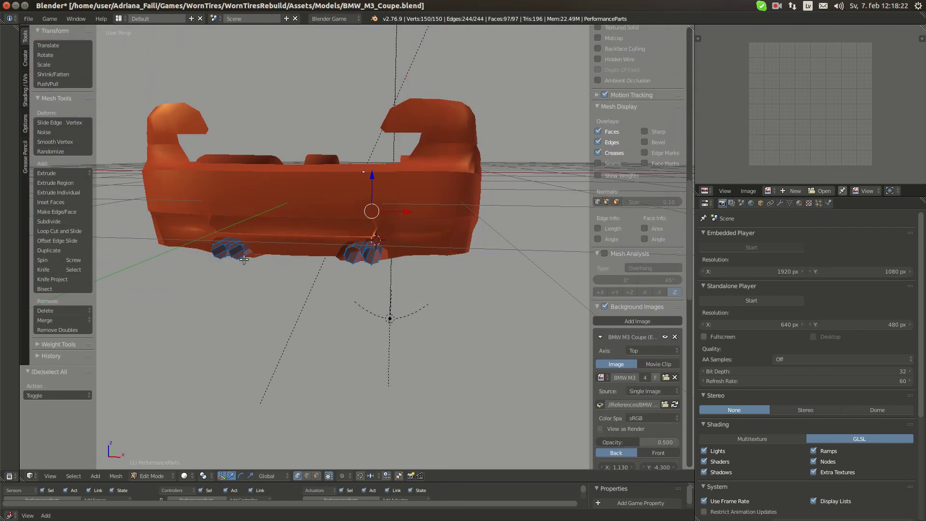
pyautogui.press('Tab')
pyautogui.click(45, 172)
pyautogui.moveTo(133, 201); pyautogui.dragTo(373, 233, button='middle')
pyautogui.press('a')
# Examine the car's underside, drivetrain parts, exhaust tips and wheel arches from several angles.
pyautogui.scroll(4, 470, 237)
pyautogui.scroll(-5, 469, 237)
pyautogui.scroll(4, 373, 232)
pyautogui.scroll(1, 276, 193)
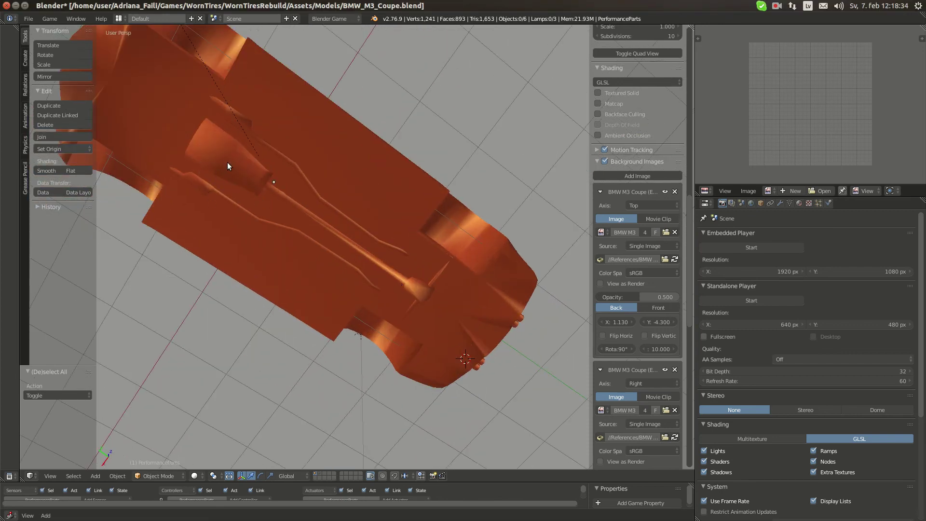
pyautogui.moveTo(418, 297); pyautogui.dragTo(323, 267, button='middle')
pyautogui.scroll(-3, 407, 295)
pyautogui.scroll(4, 426, 256)
pyautogui.scroll(-2, 427, 251)
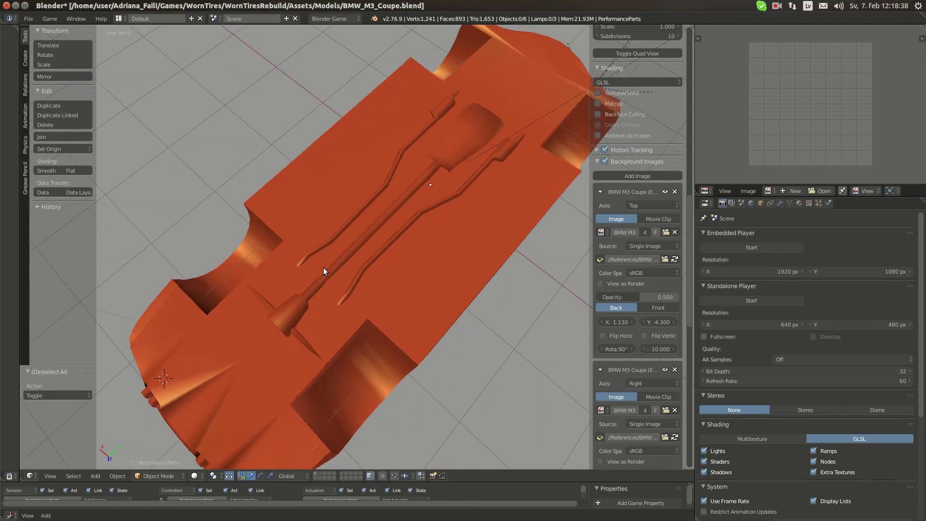
pyautogui.scroll(-2, 509, 139)
pyautogui.moveTo(509, 138); pyautogui.dragTo(474, 286, button='middle')
pyautogui.scroll(-2, 395, 274)
pyautogui.scroll(3, 426, 320)
pyautogui.scroll(-2, 425, 302)
pyautogui.scroll(3, 442, 293)
pyautogui.scroll(-4, 461, 343)
pyautogui.moveTo(351, 319); pyautogui.dragTo(5, 182, button='middle')
# Switch to Chromium, close the RWD car bottom image search and view the BMW M3 E92 coupe engine photo.
pyautogui.moveTo(13, 114)
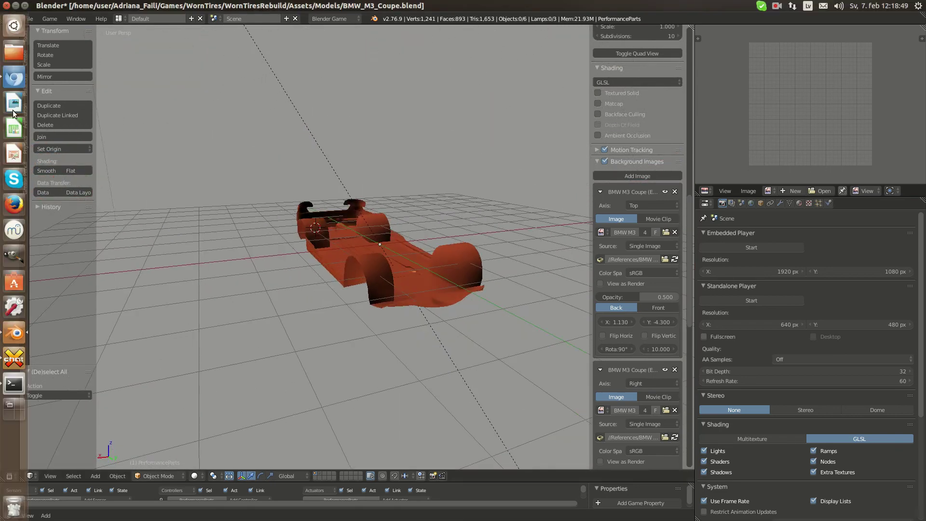
pyautogui.click(6, 86)
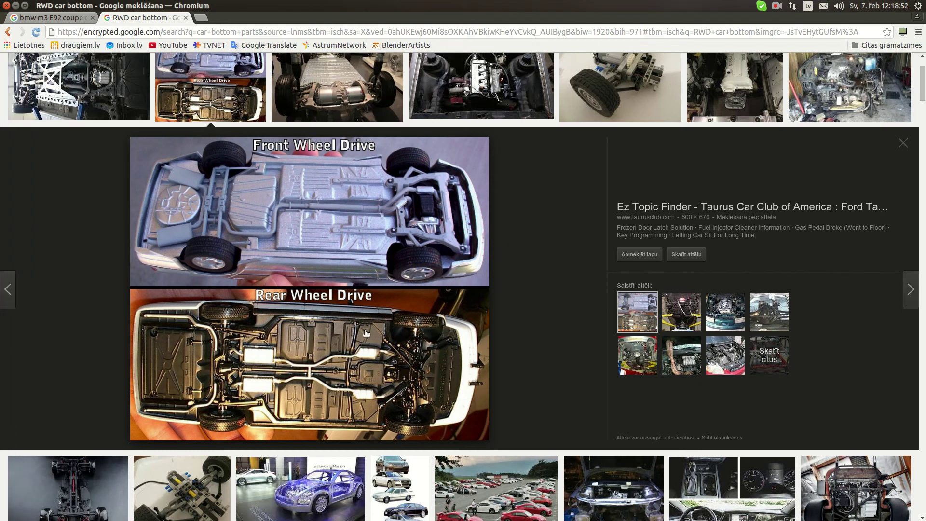
pyautogui.click(186, 18)
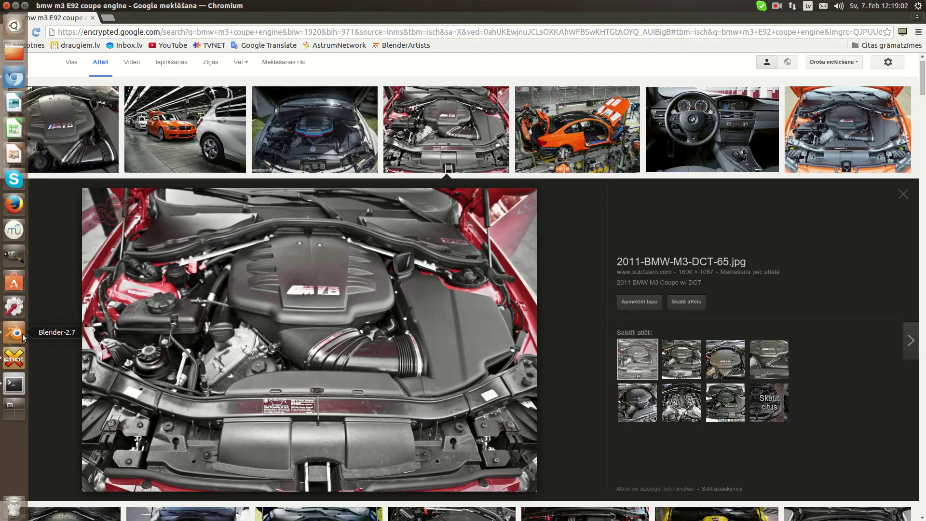
# Switch to Blender, enter mesh editing on the PerformanceParts object and snap the 3D cursor to the center.
pyautogui.click(14, 332)
pyautogui.moveTo(498, 271); pyautogui.dragTo(377, 293, button='middle')
pyautogui.press('Tab')
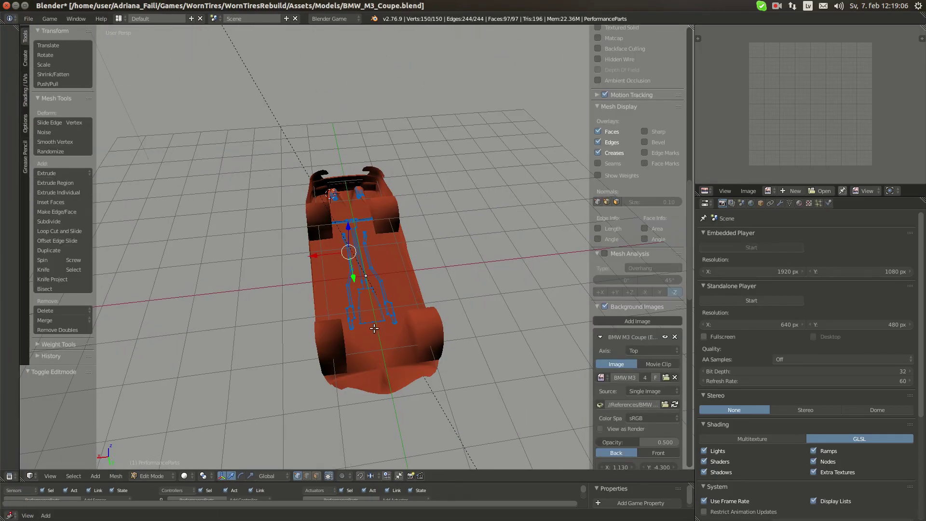
pyautogui.hotkey('shift', 's')
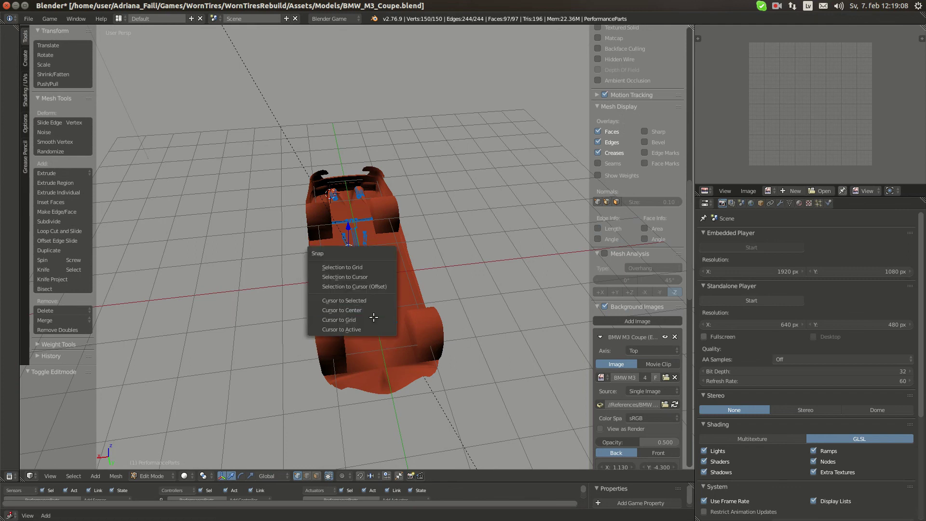
pyautogui.click(374, 311)
# Add a cube with radius 0.1 and set its X location to 1.
pyautogui.moveTo(374, 311); pyautogui.dragTo(401, 287, button='middle')
pyautogui.scroll(3, 390, 270)
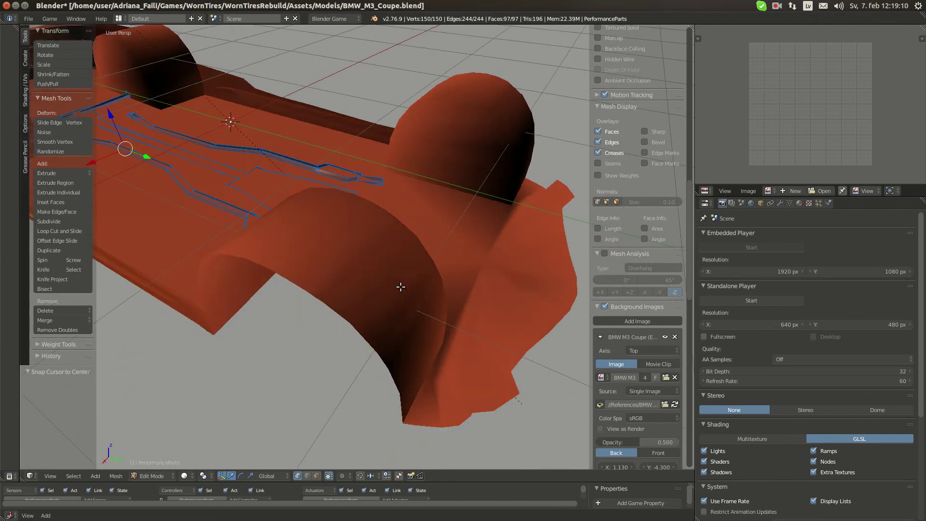
pyautogui.moveTo(327, 272); pyautogui.dragTo(368, 229, button='middle')
pyautogui.hotkey('shift', 'a')
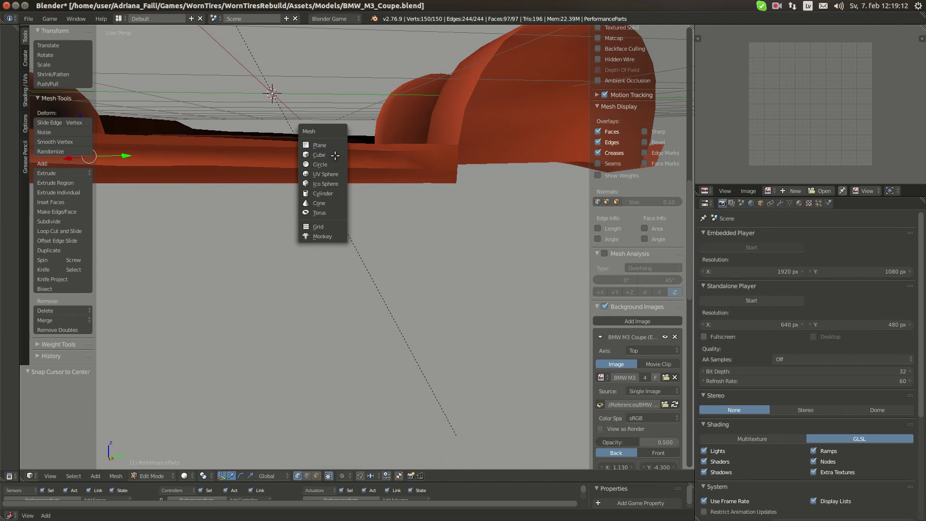
pyautogui.click(326, 155)
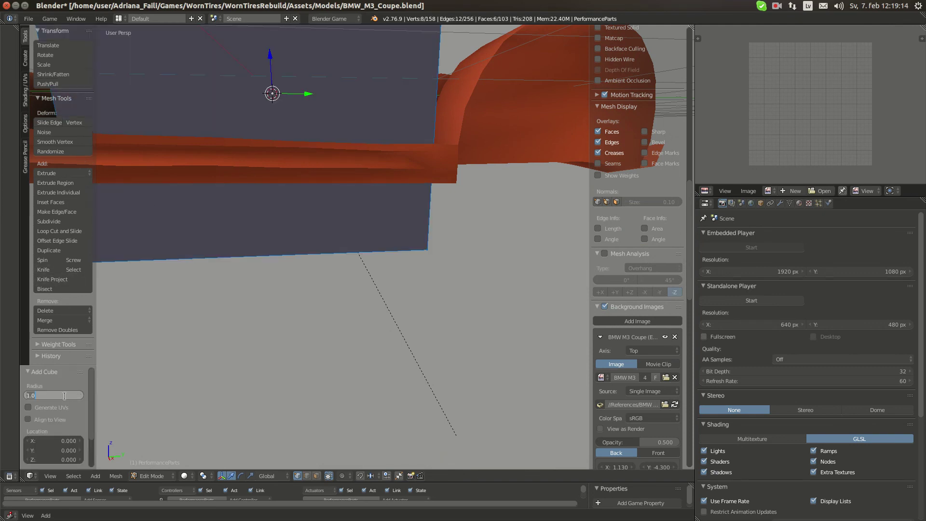
pyautogui.press('Return')
pyautogui.moveTo(310, 248); pyautogui.dragTo(348, 322, button='middle')
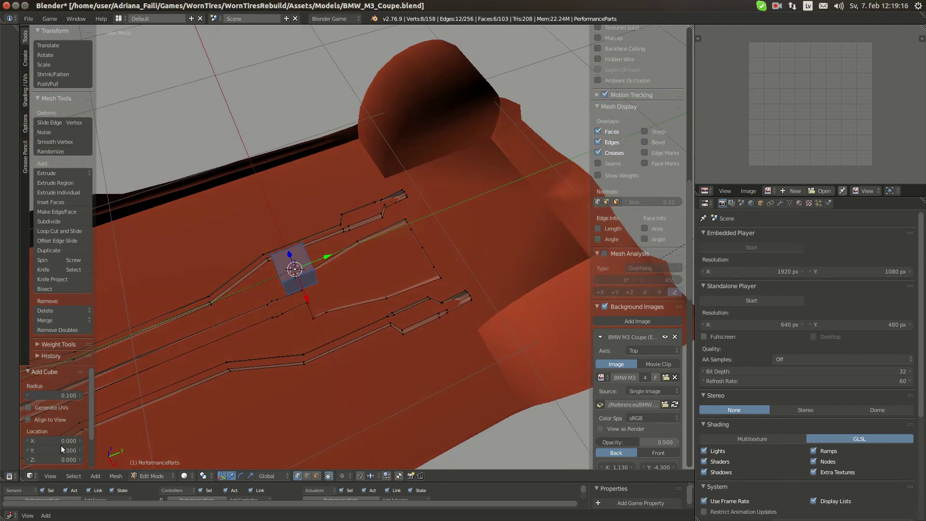
pyautogui.click(54, 441)
pyautogui.write('1')
pyautogui.press('Return')
pyautogui.moveTo(292, 390); pyautogui.dragTo(446, 434, button='middle')
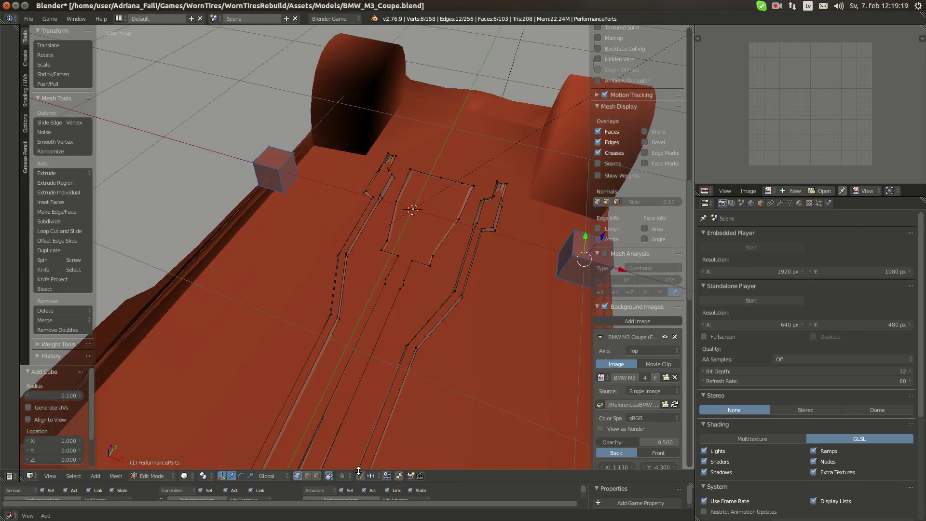
# Delete the face of the new cube that faces the car's centerline.
pyautogui.rightClick(567, 248)
pyautogui.press('x')
pyautogui.click(567, 248)
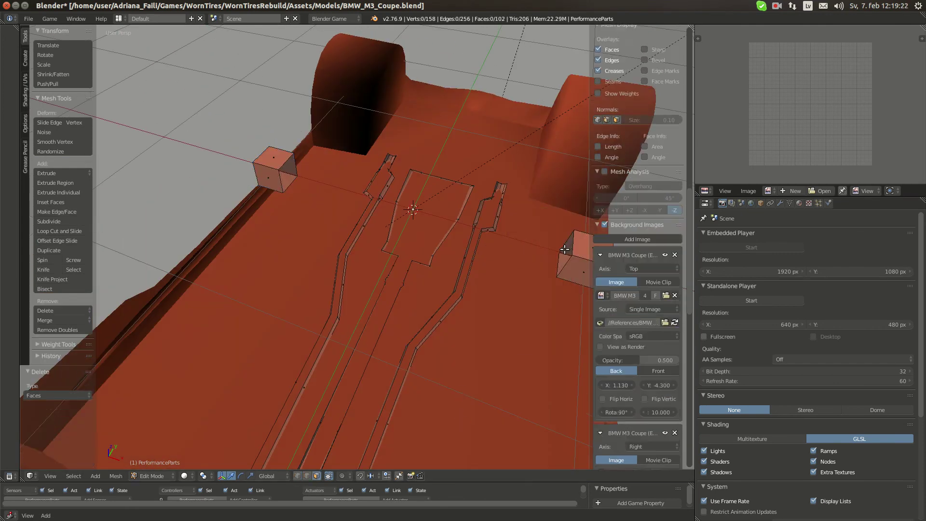
# Select the whole open cube and move it about -0.956 along X to meet its mirrored half at the centerline.
pyautogui.scroll(-2, 563, 252)
pyautogui.moveTo(525, 285); pyautogui.dragTo(527, 266, button='middle')
pyautogui.press('a')
pyautogui.press('a')
pyautogui.press('z')
pyautogui.scroll(-3, 637, 241)
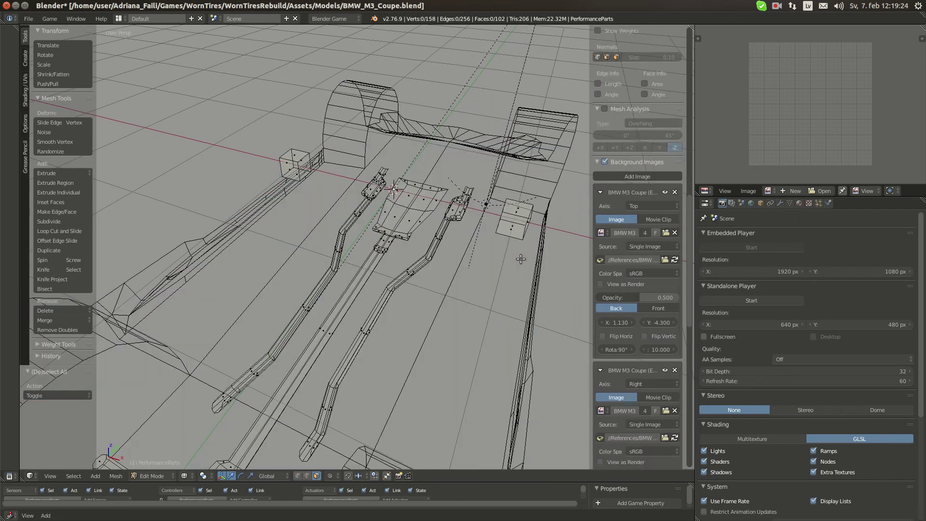
pyautogui.press('l')
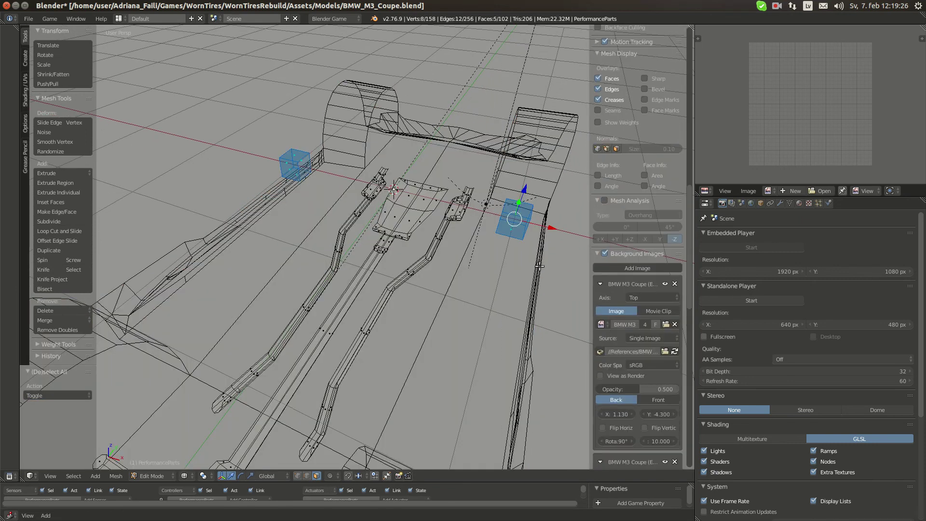
pyautogui.press('z')
pyautogui.press('g')
pyautogui.press('x')
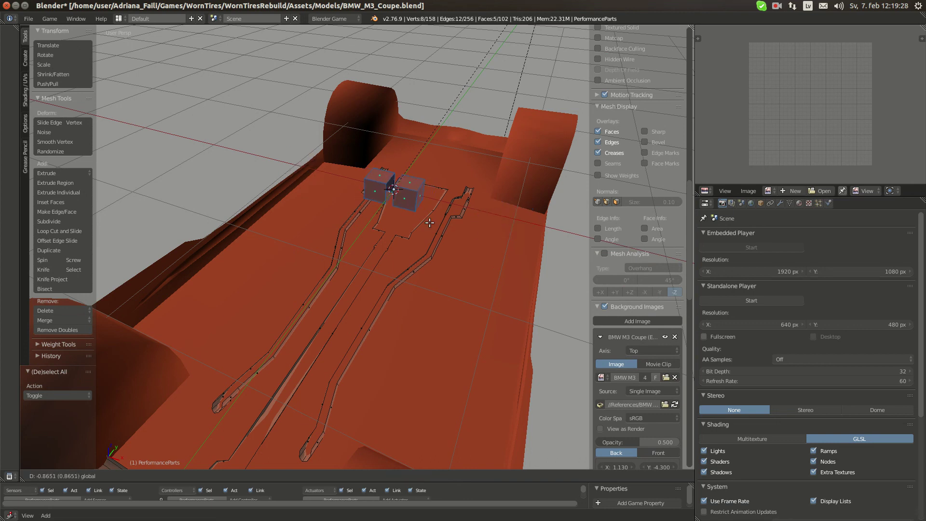
pyautogui.moveTo(424, 219); pyautogui.dragTo(425, 220)
pyautogui.moveTo(425, 220); pyautogui.dragTo(312, 223, button='middle')
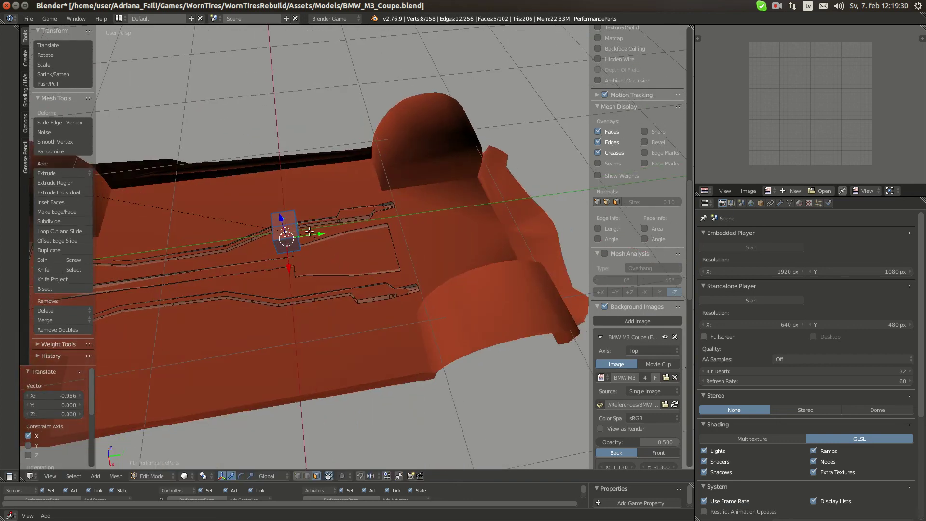
# Move the cube about 1.219 along Y toward the front wheels and lower it about 0.288 along Z.
pyautogui.moveTo(316, 233); pyautogui.dragTo(455, 216)
pyautogui.moveTo(459, 222); pyautogui.dragTo(416, 189, button='middle')
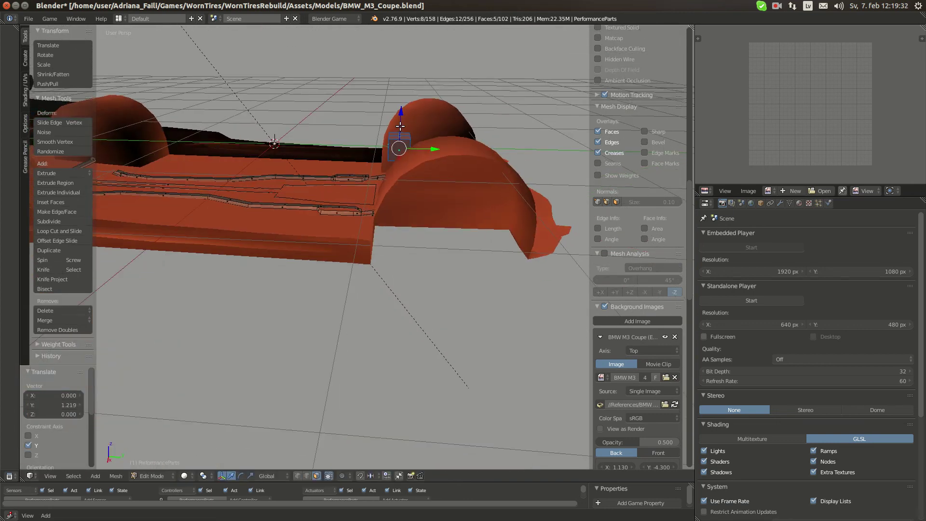
pyautogui.moveTo(400, 118); pyautogui.dragTo(403, 148)
pyautogui.moveTo(411, 157); pyautogui.dragTo(437, 157, button='middle')
# In a wireframe side view, center the cube on the front wheel of the blueprint and scale it up by about 1.669.
pyautogui.press('KP_3')
pyautogui.press('z')
pyautogui.keyDown('shift'); pyautogui.moveTo(373, 166); pyautogui.dragTo(332, 194, button='middle'); pyautogui.keyUp('shift')
pyautogui.scroll(6, 332, 194)
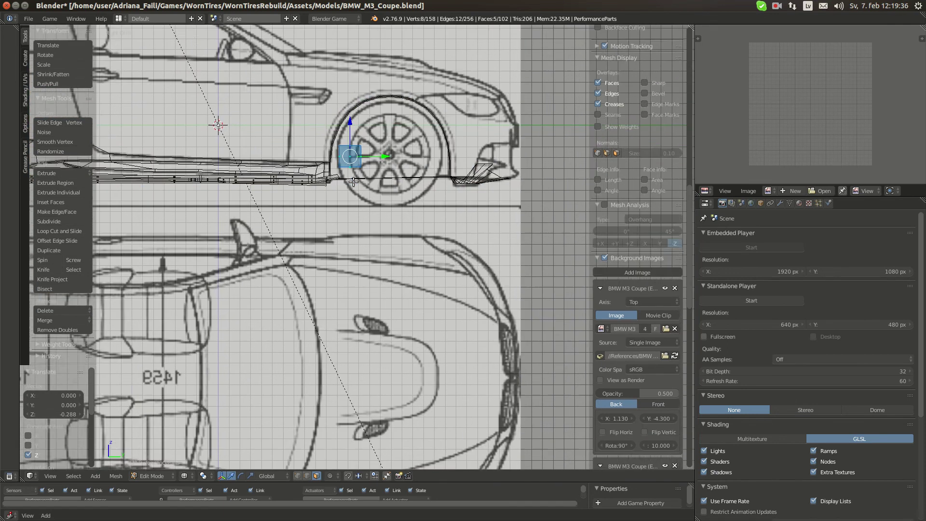
pyautogui.press('g')
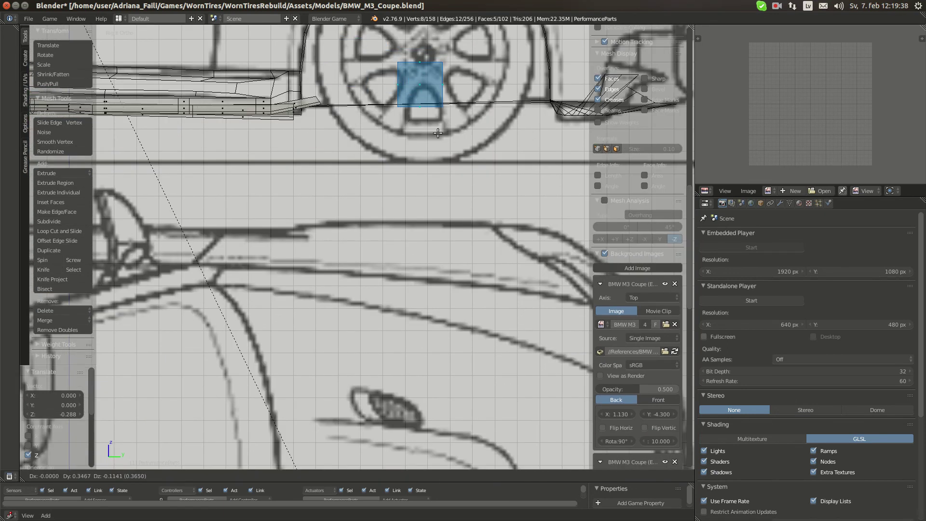
pyautogui.click(438, 131)
pyautogui.press('s')
pyautogui.click(490, 137)
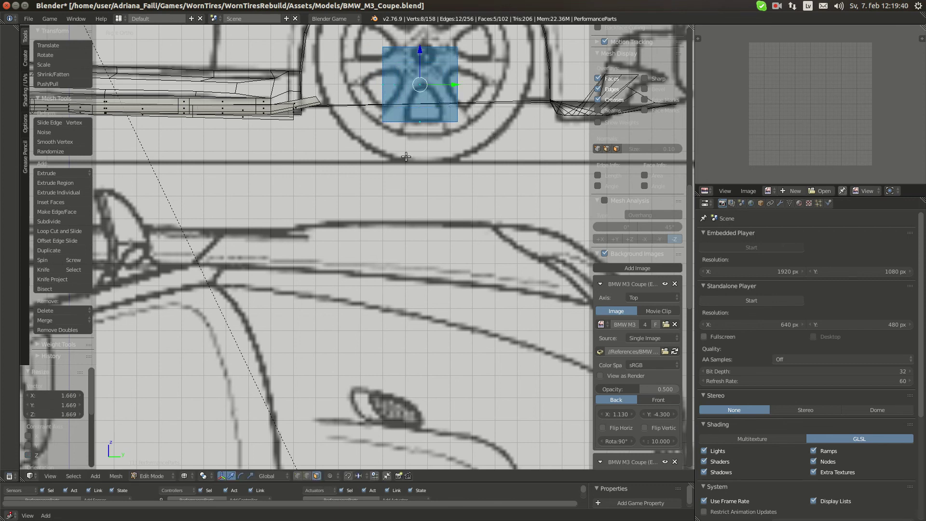
# Stretch the block about 1.912 along Y, enlarge it by about 1.168 and raise it slightly toward the wheel hub.
pyautogui.press('s')
pyautogui.press('y')
pyautogui.click(538, 159)
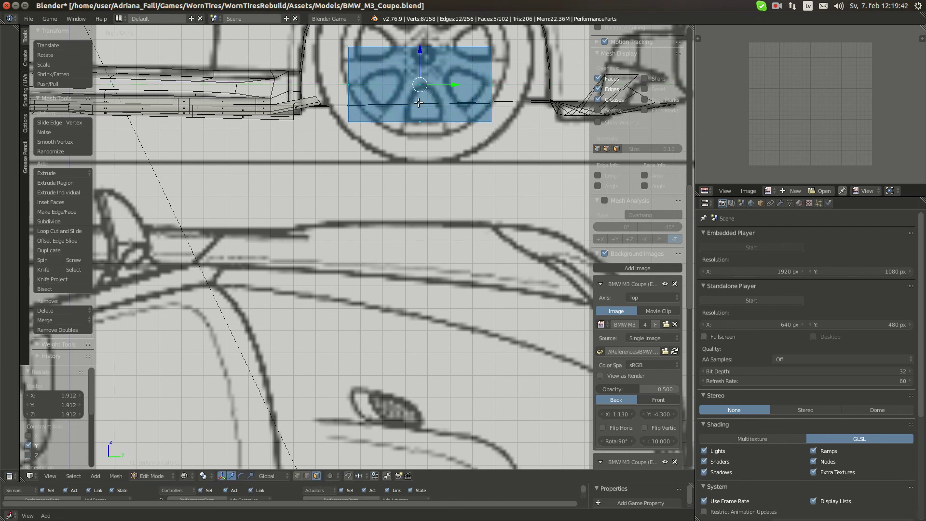
pyautogui.moveTo(421, 59); pyautogui.dragTo(420, 48)
pyautogui.keyDown('shift'); pyautogui.moveTo(397, 173); pyautogui.dragTo(355, 278, button='middle'); pyautogui.keyUp('shift')
pyautogui.press('s')
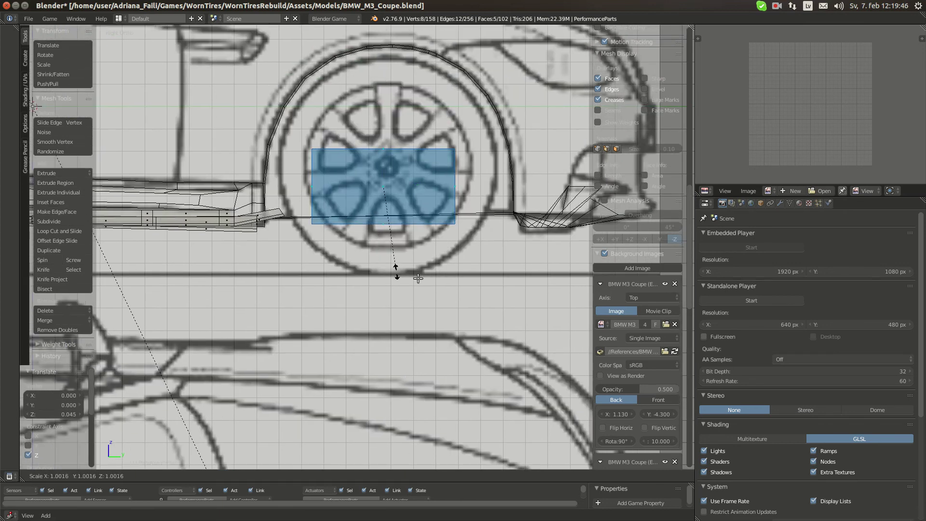
pyautogui.click(426, 273)
pyautogui.moveTo(383, 154); pyautogui.dragTo(383, 145)
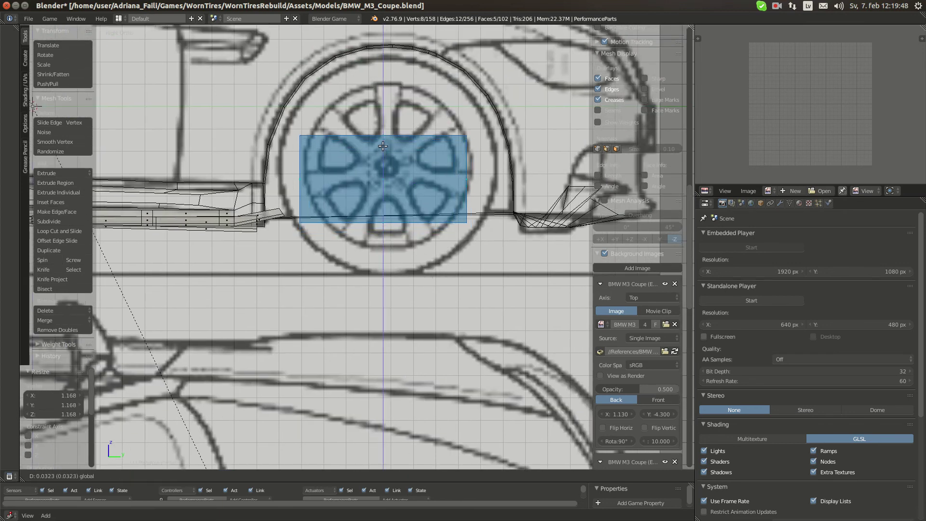
# Lengthen the block along Y and shift it forward so it spans the front wheel arch.
pyautogui.press('s')
pyautogui.press('y')
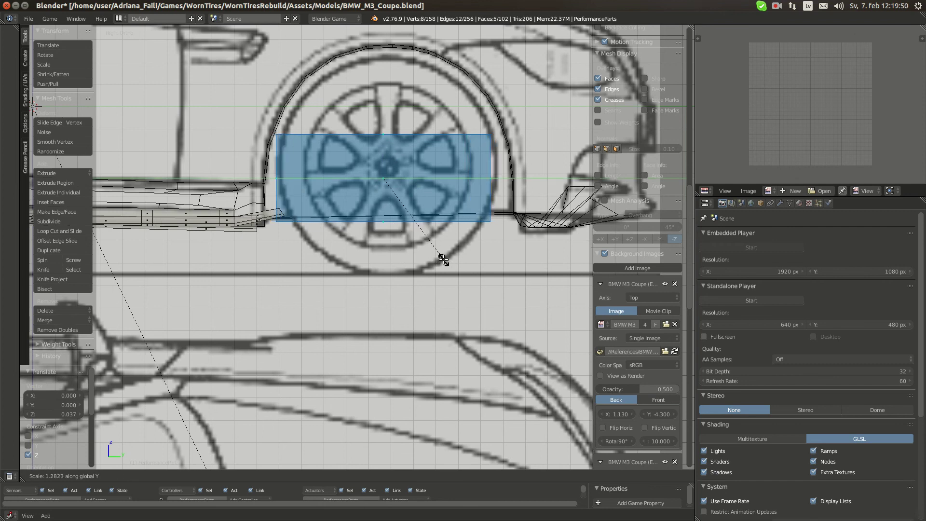
pyautogui.click(443, 259)
pyautogui.moveTo(414, 179); pyautogui.dragTo(435, 179)
pyautogui.press('s')
pyautogui.press('y')
pyautogui.click(430, 253)
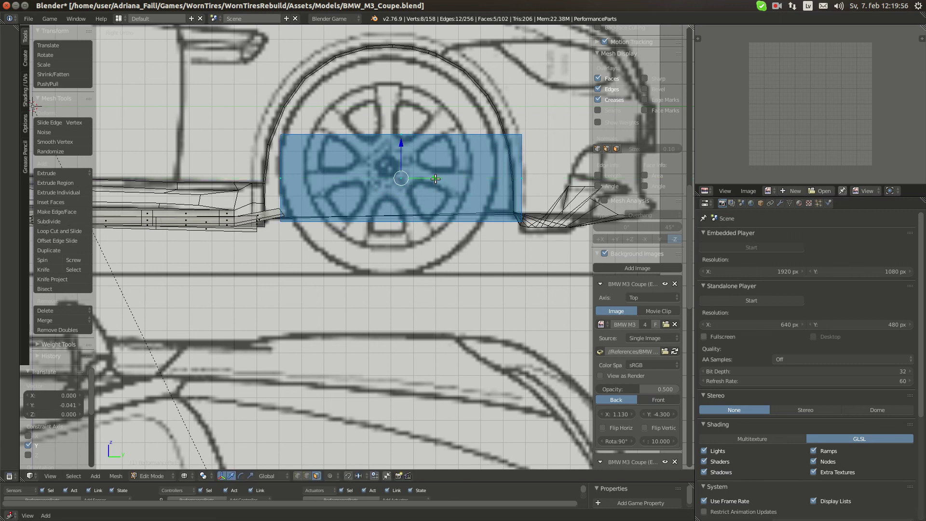
# From a solid bottom view, widen the block about 4.347 along X and shift it 0.016 along X between the wheel arches.
pyautogui.press('z')
pyautogui.press('ctrl+KP_7')
pyautogui.press('Home')
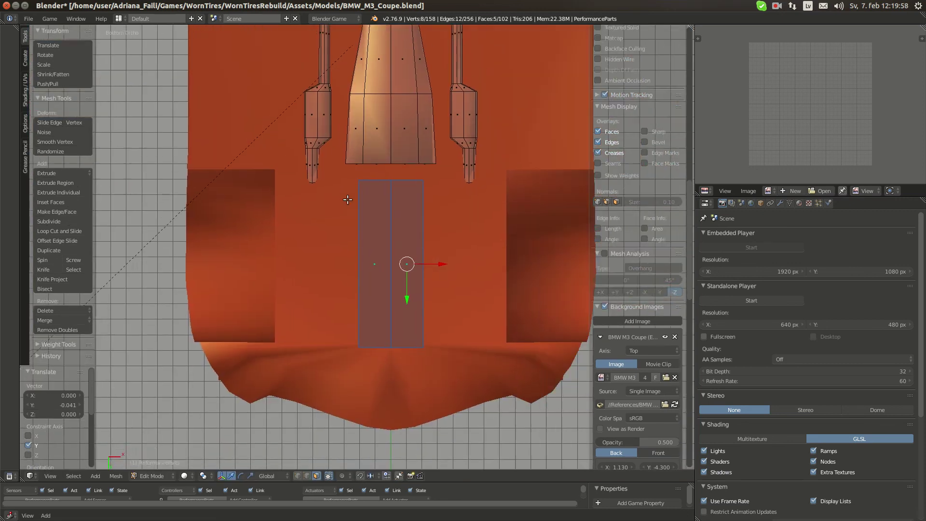
pyautogui.press('s')
pyautogui.press('x')
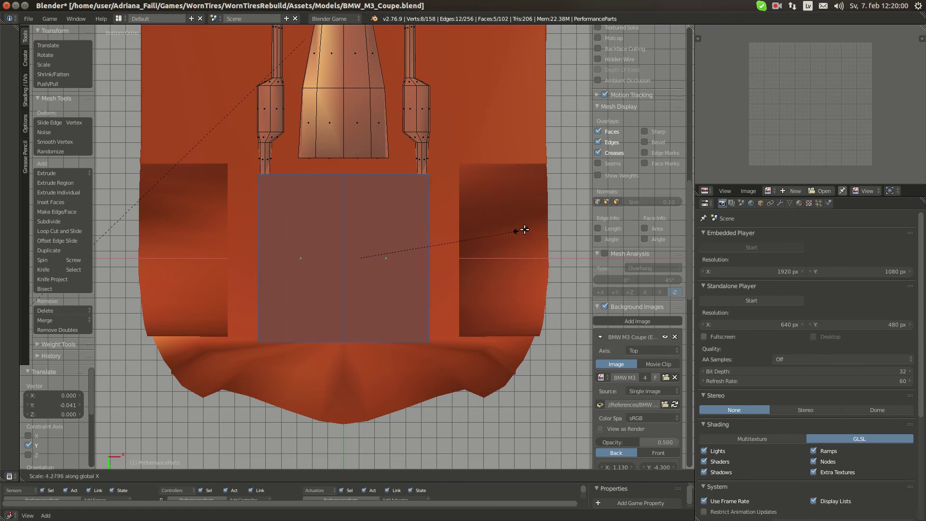
pyautogui.click(479, 227)
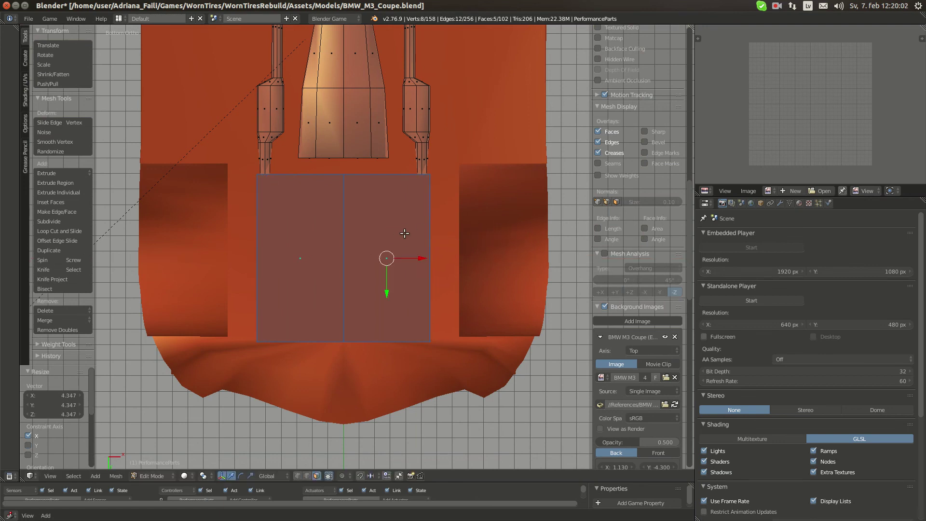
pyautogui.keyDown('shift'); pyautogui.moveTo(419, 259); pyautogui.dragTo(464, 272, button='middle'); pyautogui.keyUp('shift')
pyautogui.moveTo(467, 271); pyautogui.dragTo(449, 265)
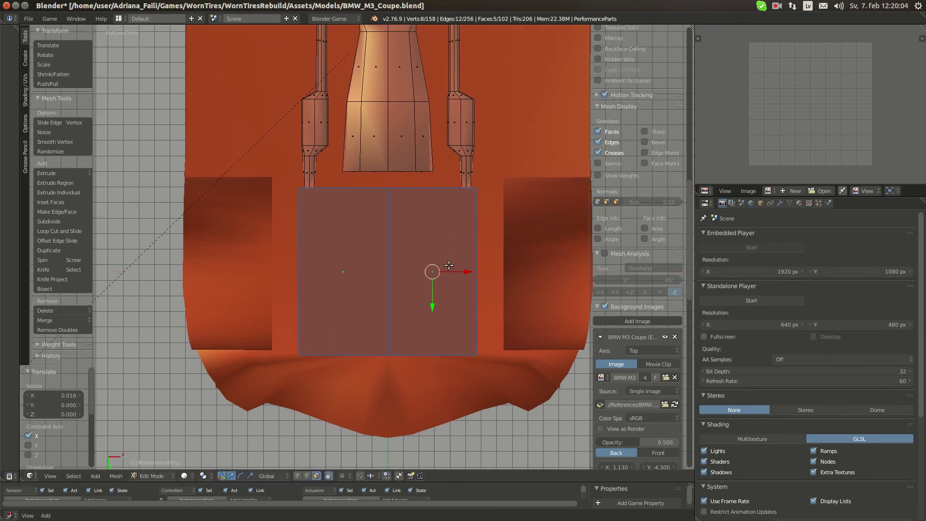
# Move the outer long edge of the block's underside about 0.002 along Z, then deselect everything.
pyautogui.moveTo(448, 265); pyautogui.dragTo(415, 270, button='middle')
pyautogui.scroll(2, 415, 253)
pyautogui.moveTo(312, 357); pyautogui.dragTo(385, 327, button='middle')
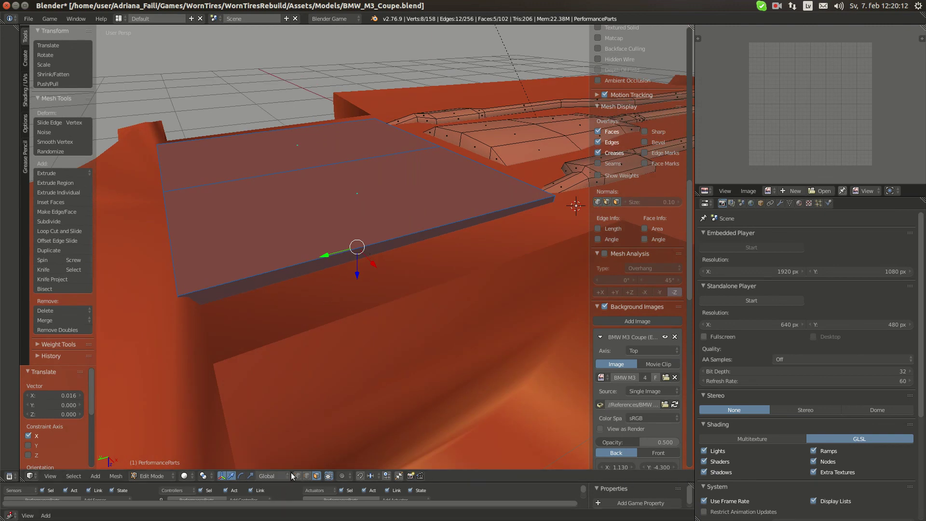
pyautogui.rightClick(177, 295)
pyautogui.keyDown('shift'); pyautogui.rightClick(554, 195); pyautogui.keyUp('shift')
pyautogui.scroll(2, 607, 198)
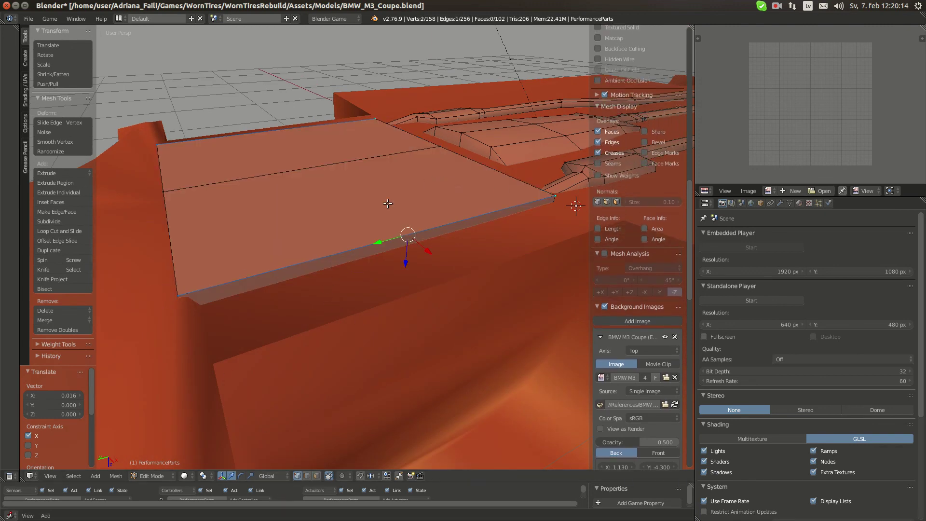
pyautogui.moveTo(403, 263); pyautogui.dragTo(402, 266)
pyautogui.rightClick(556, 198)
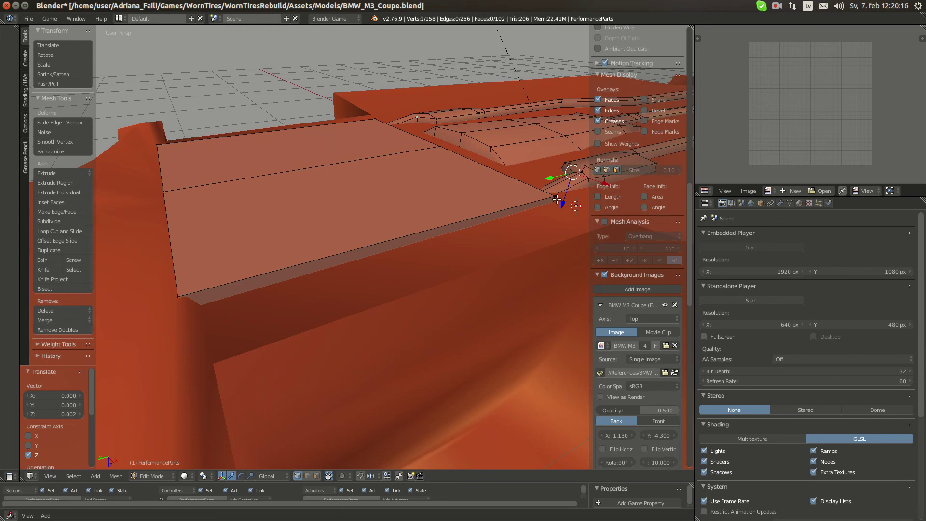
pyautogui.moveTo(546, 226); pyautogui.dragTo(547, 228)
pyautogui.moveTo(546, 228); pyautogui.dragTo(330, 266, button='middle')
pyautogui.press('a')
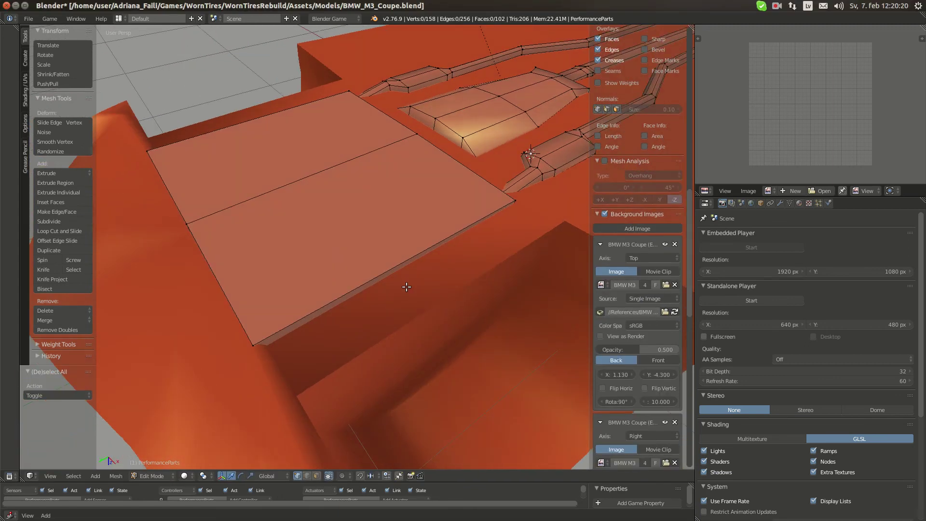
# Extrude the large underside face of the block and scale it inward to form a smaller inner face.
pyautogui.scroll(-3, 405, 287)
pyautogui.scroll(3, 371, 322)
pyautogui.rightClick(515, 192)
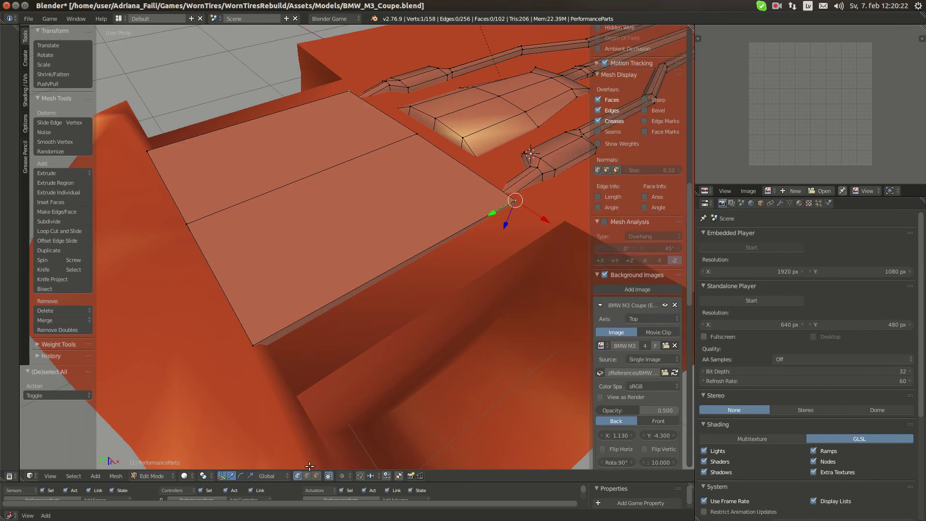
pyautogui.click(316, 475)
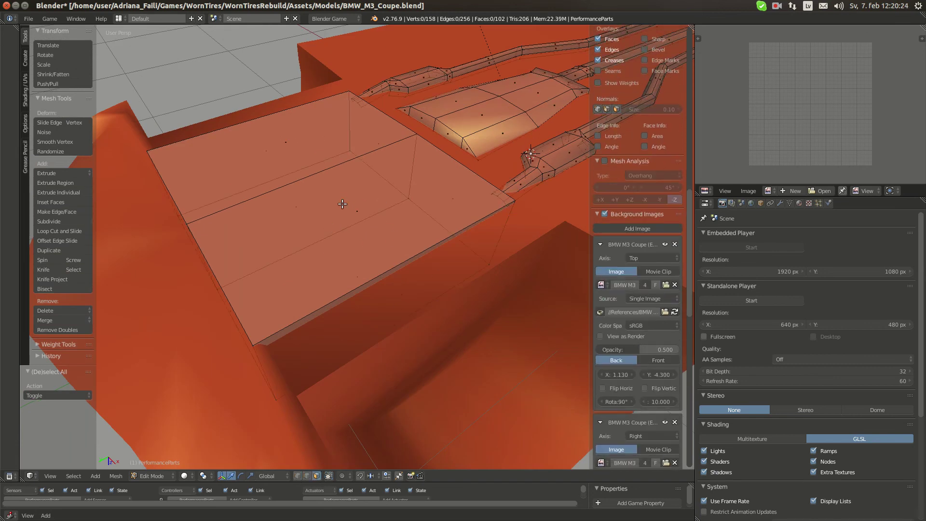
pyautogui.rightClick(342, 204)
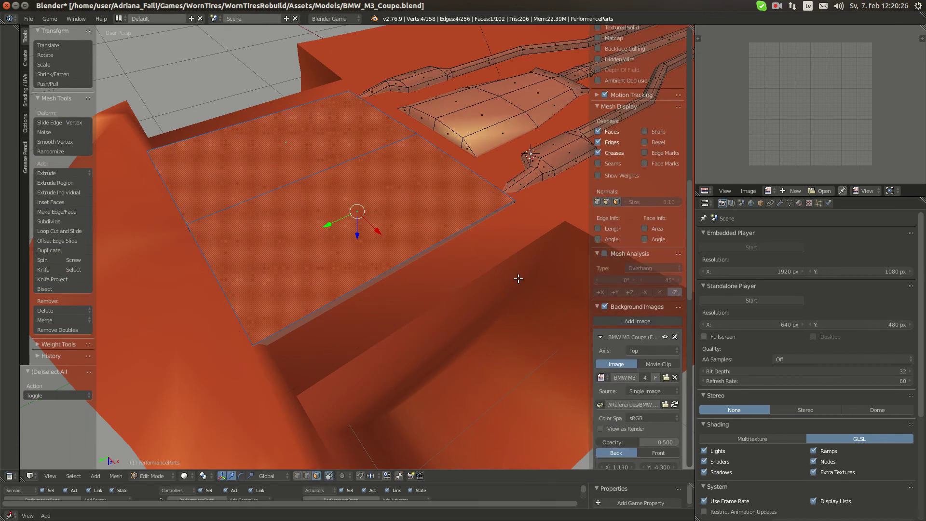
pyautogui.press('e')
pyautogui.press('s')
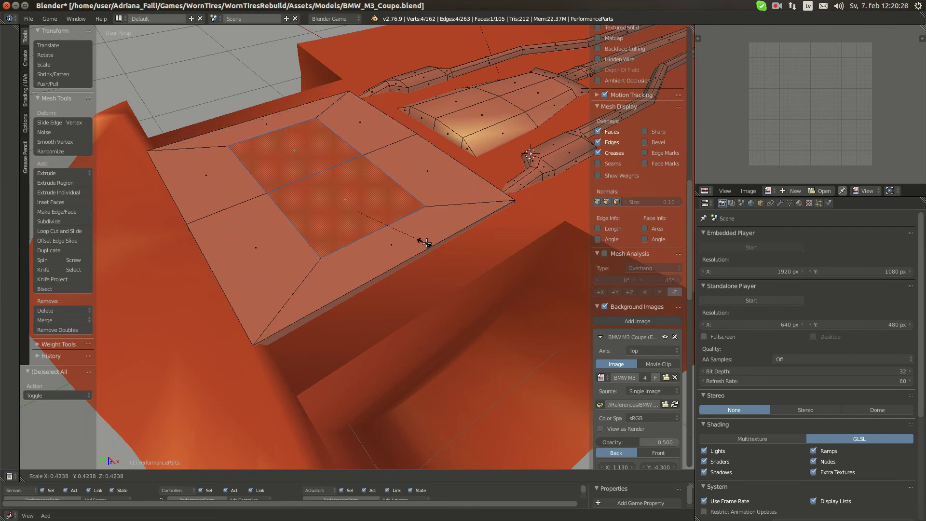
pyautogui.click(430, 266)
# Adjust the inner face's height along Z, finishing with a move of 0.010, and leave its rotation as is.
pyautogui.moveTo(406, 261); pyautogui.dragTo(350, 209, button='middle')
pyautogui.moveTo(356, 228); pyautogui.dragTo(352, 223)
pyautogui.moveTo(351, 223); pyautogui.dragTo(354, 230, button='middle')
pyautogui.moveTo(353, 225); pyautogui.dragTo(353, 224)
pyautogui.moveTo(354, 224); pyautogui.dragTo(431, 227, button='middle')
pyautogui.press('r')
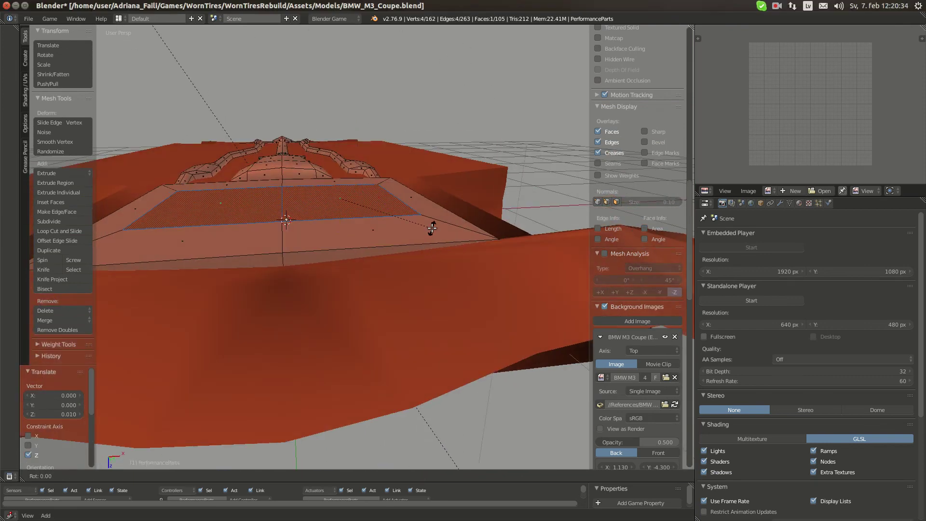
pyautogui.press('Escape')
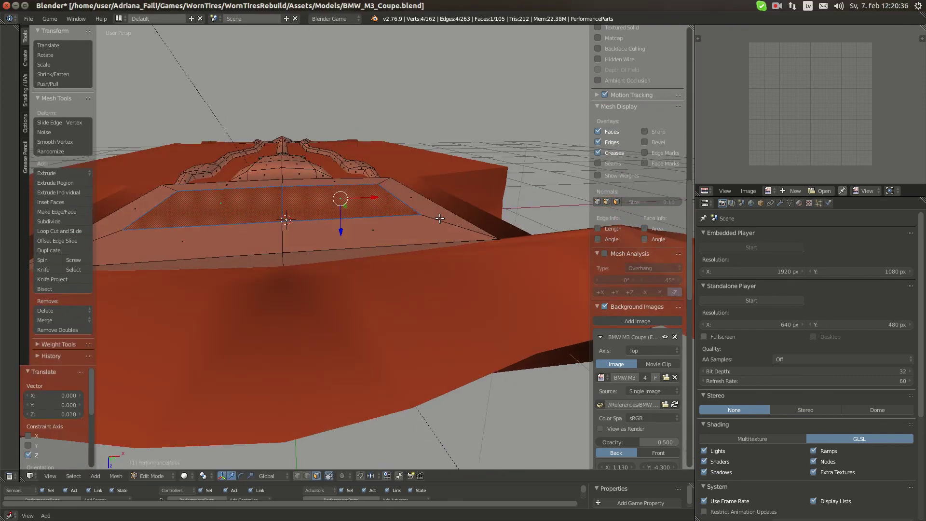
# Rotate the block's inner underside face -2.898° about the Y axis and move it 0.013 along Z.
pyautogui.press('r')
pyautogui.press('y')
pyautogui.click(352, 210)
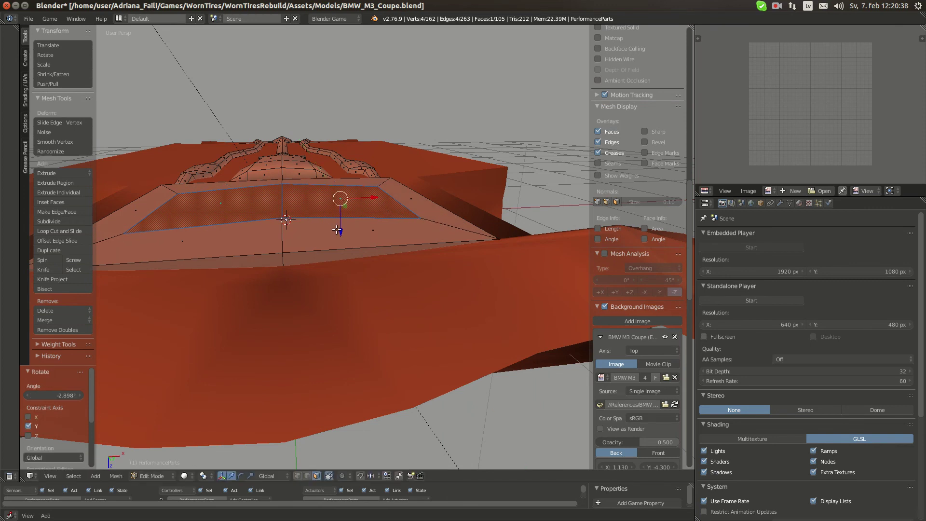
pyautogui.moveTo(339, 231); pyautogui.dragTo(340, 235)
# Add a cylinder at the centre of the block's side face with 5 vertices and cap fill type Nothing.
pyautogui.moveTo(362, 238); pyautogui.dragTo(407, 241, button='middle')
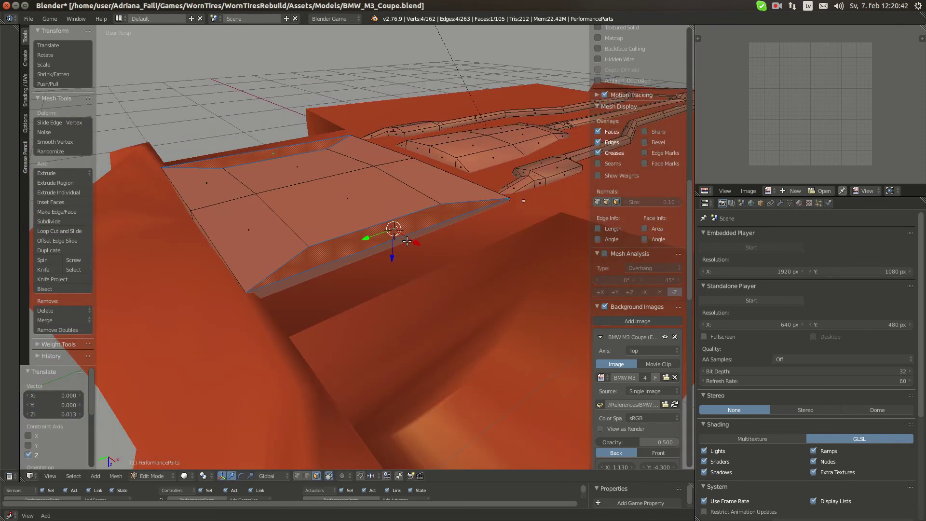
pyautogui.hotkey('shift', 'a')
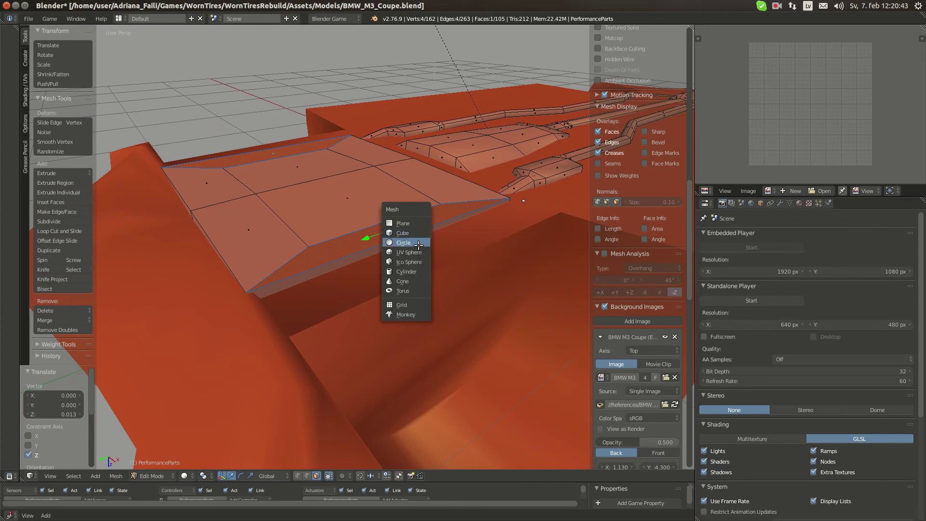
pyautogui.click(422, 271)
pyautogui.moveTo(423, 271); pyautogui.dragTo(454, 235, button='middle')
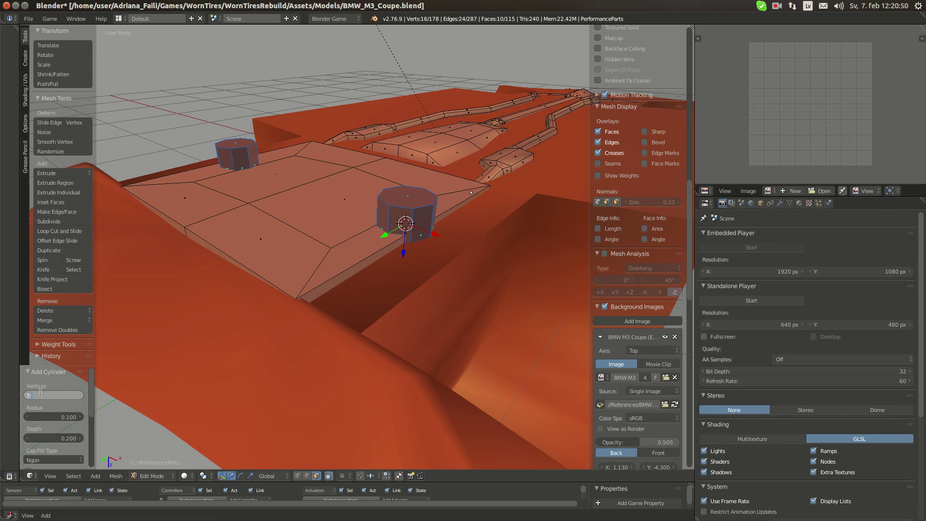
pyautogui.press('Return')
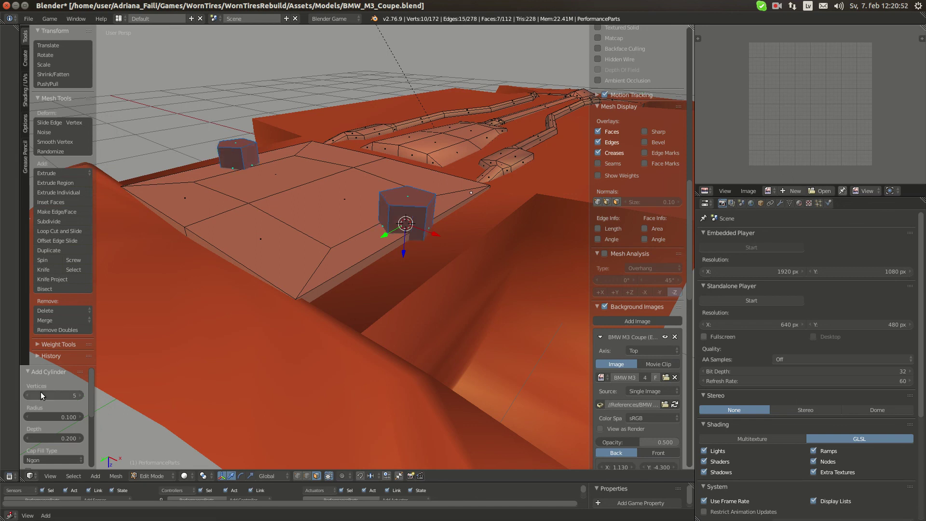
pyautogui.scroll(-1, 53, 426)
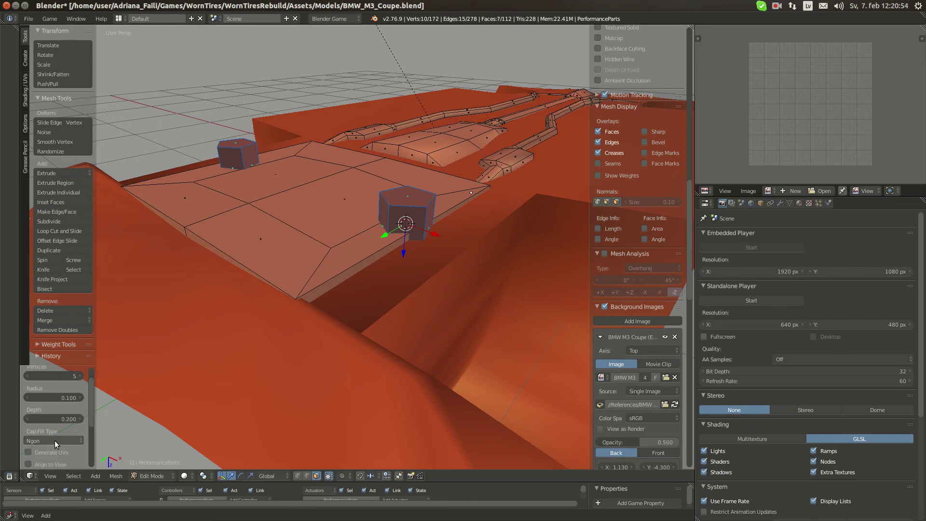
pyautogui.click(54, 440)
pyautogui.click(45, 429)
pyautogui.moveTo(376, 338); pyautogui.dragTo(433, 329, button='middle')
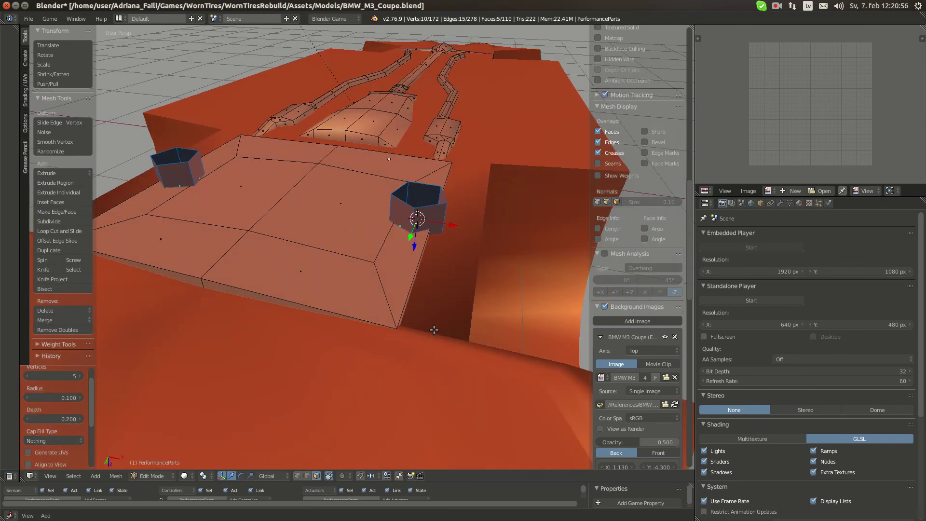
# Rotate the five-sided cylinder 90° about Y and shift it outward 0.138 along X.
pyautogui.press('r')
pyautogui.press('y')
pyautogui.press('9')
pyautogui.press('0')
pyautogui.press('Return')
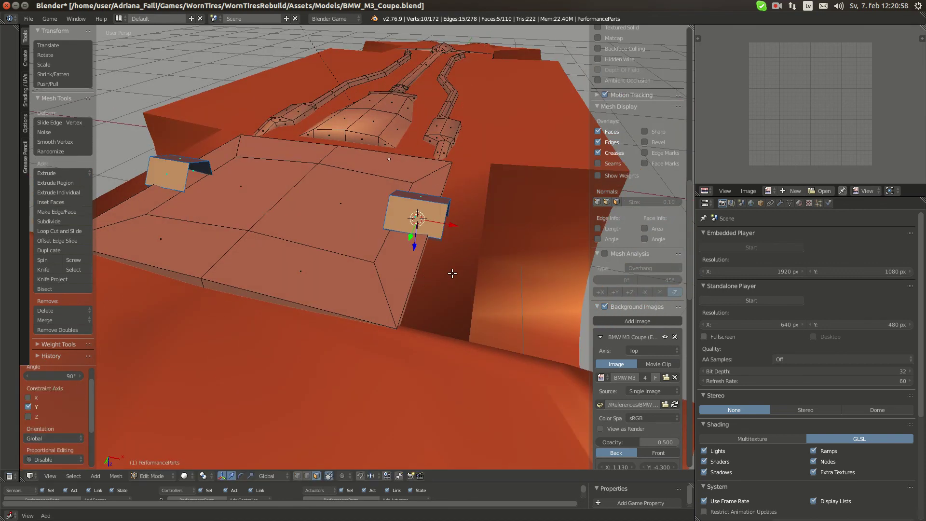
pyautogui.moveTo(414, 240)
pyautogui.mouseDown(button='middle')
pyautogui.moveTo(407, 231)
pyautogui.moveTo(403, 242)
pyautogui.mouseUp(button='middle')
pyautogui.press('g')
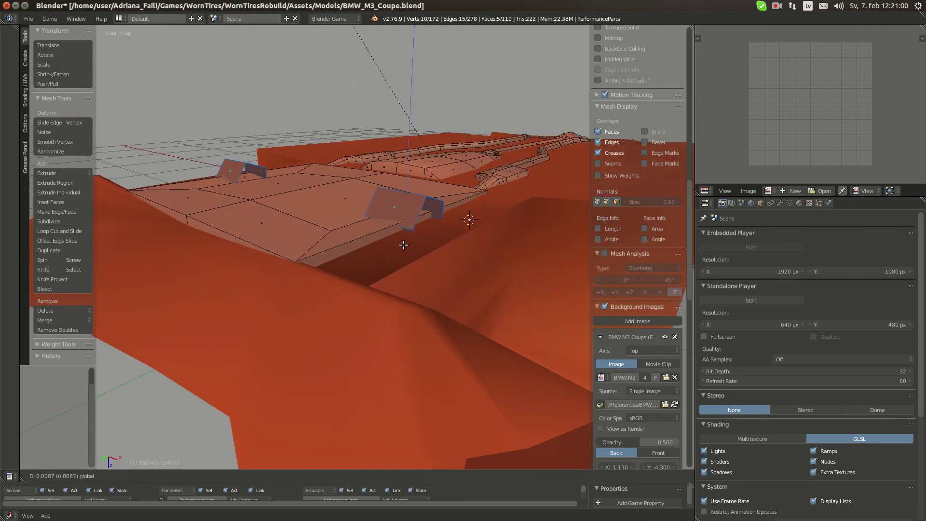
pyautogui.moveTo(406, 259); pyautogui.dragTo(462, 253)
pyautogui.moveTo(460, 253); pyautogui.dragTo(461, 233, button='middle')
# Scale the cylinder by 0.532 in Y and Z and by 1.188 along X, and move it -0.006 along Z.
pyautogui.press('s')
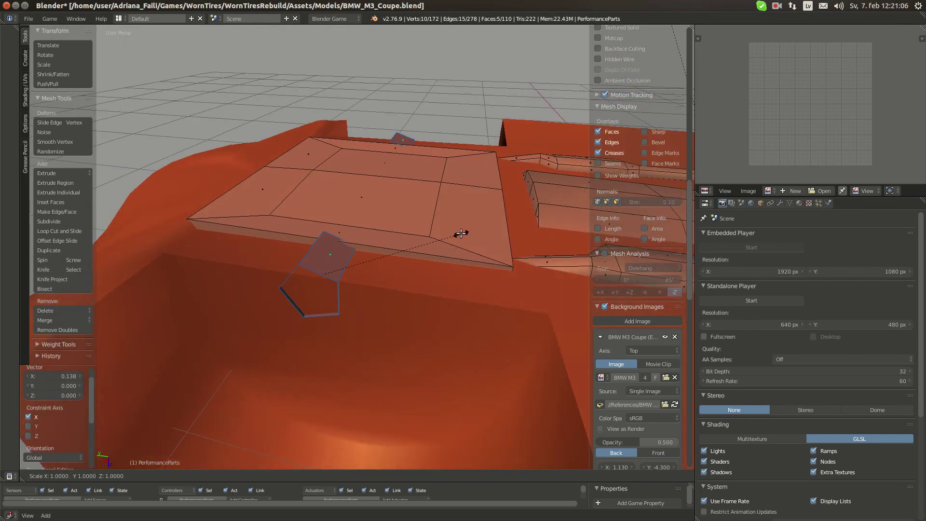
pyautogui.hotkey('shift', 'x')
pyautogui.click(388, 243)
pyautogui.press('s')
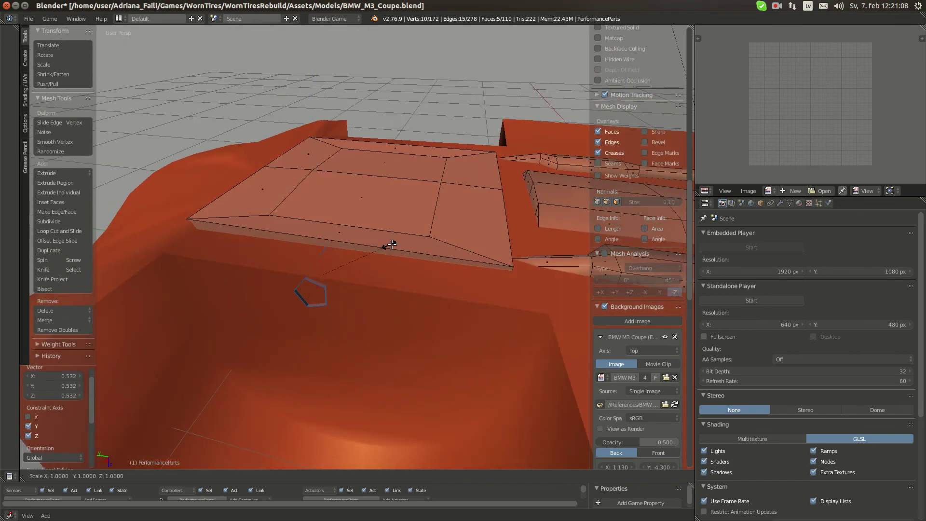
pyautogui.press('x')
pyautogui.click(403, 242)
pyautogui.moveTo(328, 270); pyautogui.dragTo(274, 271, button='middle')
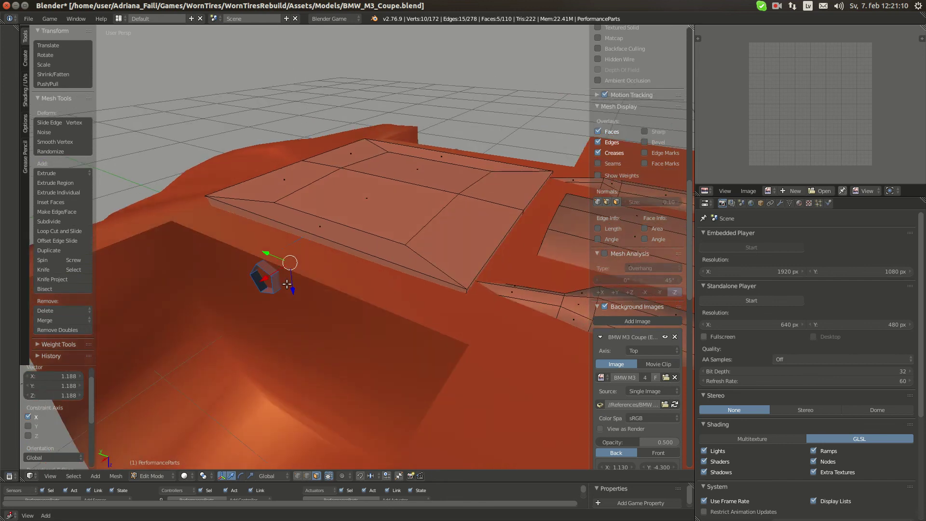
pyautogui.moveTo(288, 284); pyautogui.dragTo(289, 284)
# Snap the 3D cursor to the scene centre and apply smooth shading to the PerformanceParts object.
pyautogui.hotkey('shift', 's')
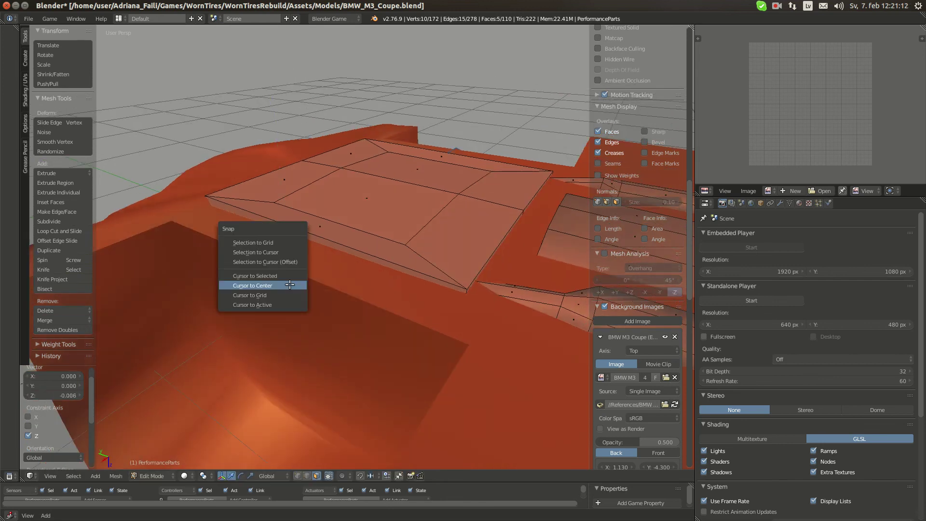
pyautogui.click(288, 284)
pyautogui.scroll(-3, 338, 351)
pyautogui.moveTo(345, 372); pyautogui.dragTo(283, 464, button='middle')
pyautogui.press('a')
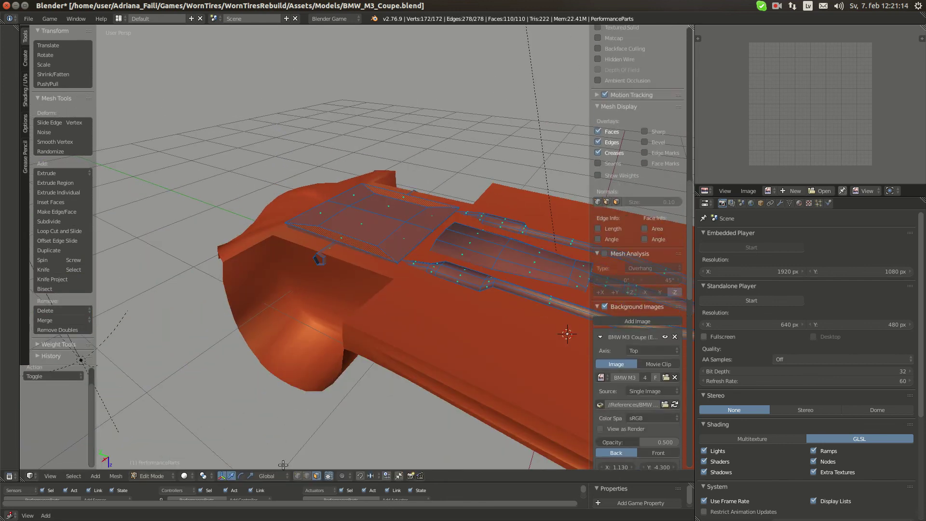
pyautogui.press('Tab')
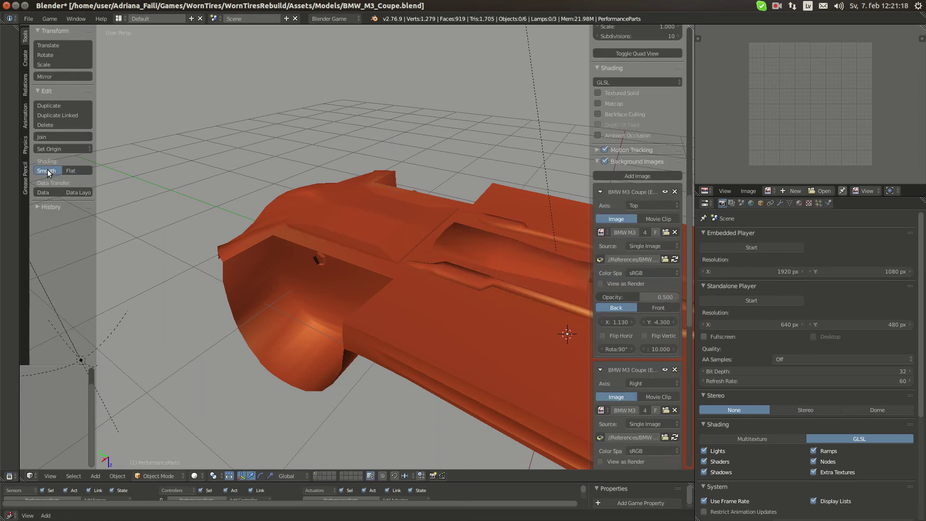
pyautogui.rightClick(312, 224)
pyautogui.click(46, 171)
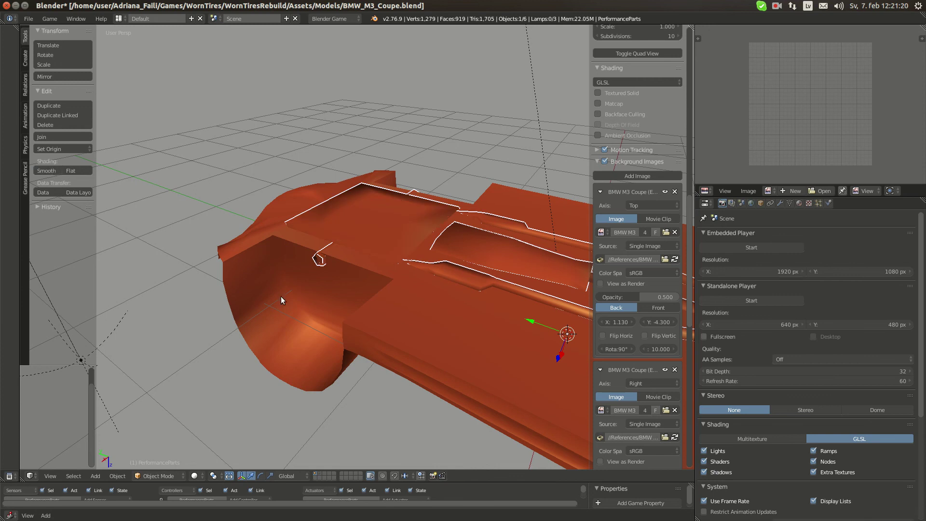
# Inspect the smooth-shaded engine block, axle rods and exhaust parts on the car's underside.
pyautogui.moveTo(280, 296)
pyautogui.mouseDown(button='middle')
pyautogui.moveTo(336, 329)
pyautogui.moveTo(420, 314)
pyautogui.moveTo(303, 298)
pyautogui.moveTo(351, 335)
pyautogui.moveTo(371, 337)
pyautogui.mouseUp(button='middle')
pyautogui.scroll(3, 305, 299)
pyautogui.scroll(2, 370, 337)
pyautogui.press('Tab')
pyautogui.scroll(-2, 321, 315)
pyautogui.moveTo(321, 316); pyautogui.dragTo(330, 258, button='middle')
pyautogui.press('Tab')
pyautogui.scroll(-6, 331, 256)
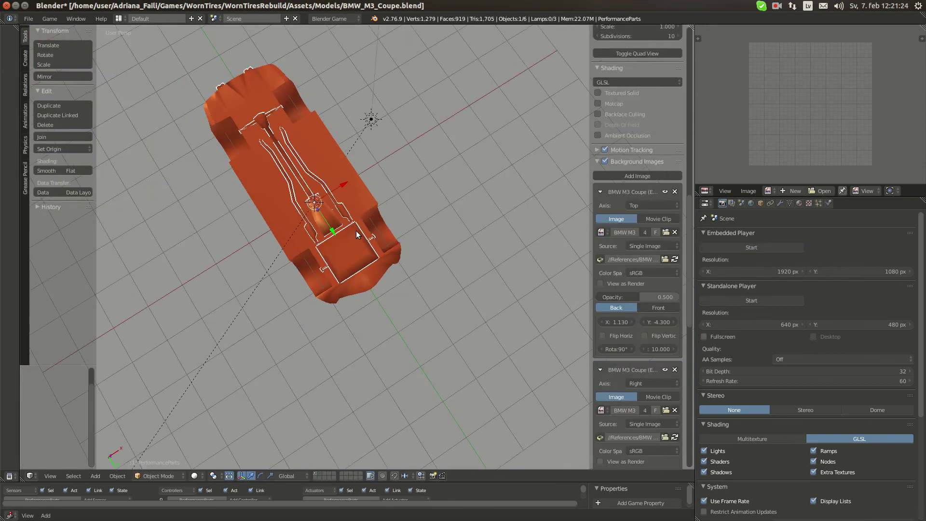
# Reposition the block's outer corner vertex nearest the exhaust, moving it 0.137 along Y and adjusting it along X with a final 0.085.
pyautogui.scroll(1, 341, 247)
pyautogui.press('Tab')
pyautogui.scroll(6, 357, 233)
pyautogui.rightClick(351, 167)
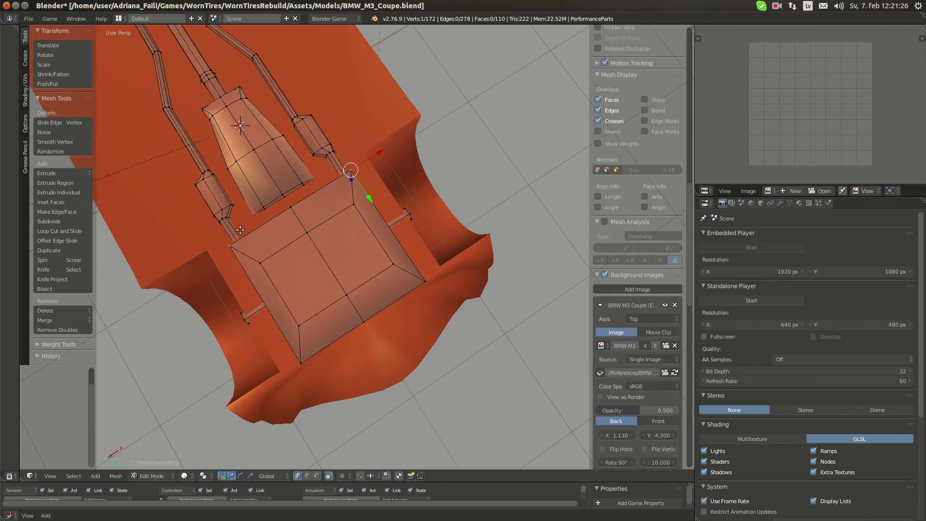
pyautogui.press('s')
pyautogui.press('Escape')
pyautogui.press('g')
pyautogui.press('x')
pyautogui.click(347, 201)
pyautogui.press('g')
pyautogui.press('y')
pyautogui.click(366, 196)
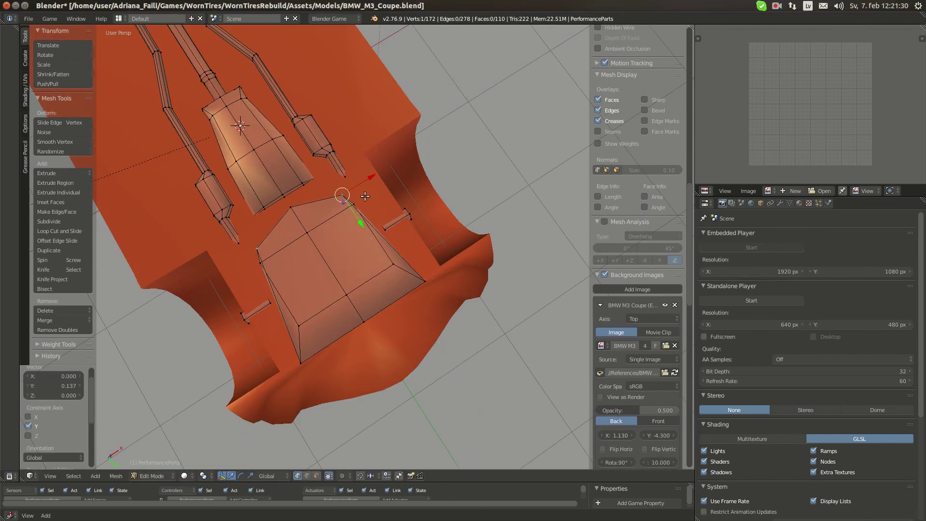
pyautogui.press('g')
pyautogui.press('x')
pyautogui.click(420, 290)
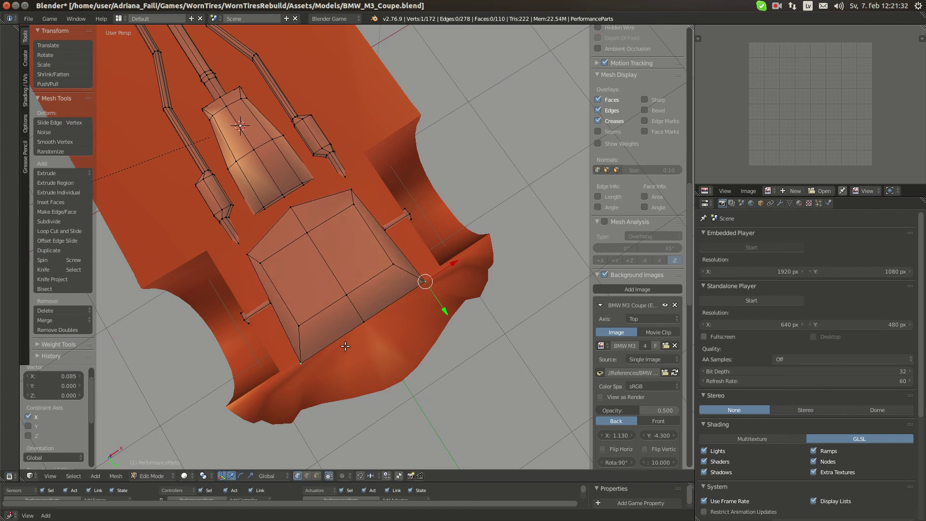
# Pull the block's outer front corner vertex inward by -0.050 along X and -0.145 along Y.
pyautogui.press('g')
pyautogui.press('x')
pyautogui.click(423, 285)
pyautogui.press('g')
pyautogui.press('y')
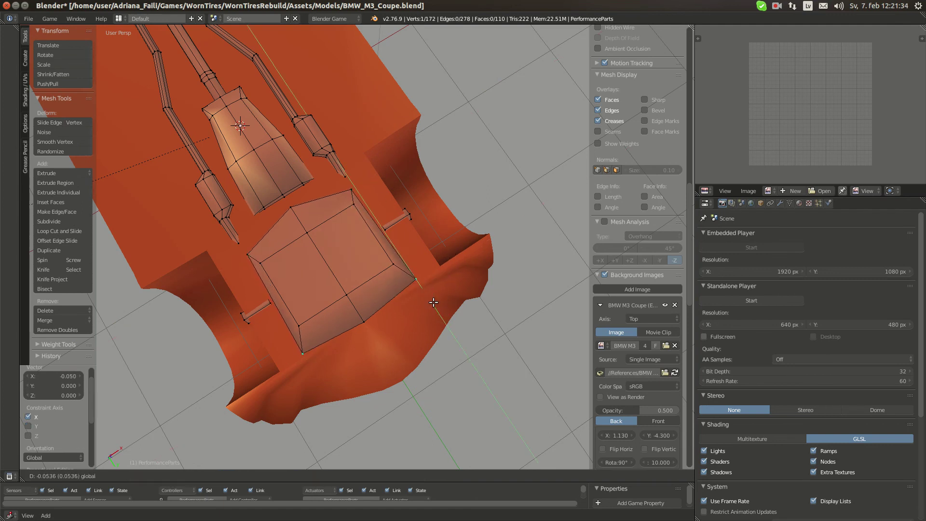
pyautogui.click(424, 296)
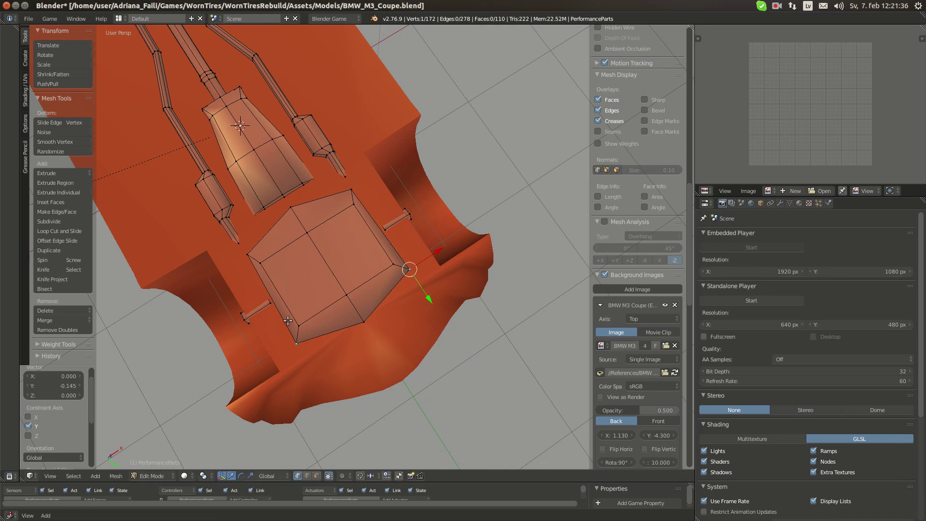
# Scale the inner face's side edge by 0.706, shift it about -0.09 along Y, and deselect everything.
pyautogui.keyDown('shift'); pyautogui.rightClick(276, 261); pyautogui.keyUp('shift')
pyautogui.press('s')
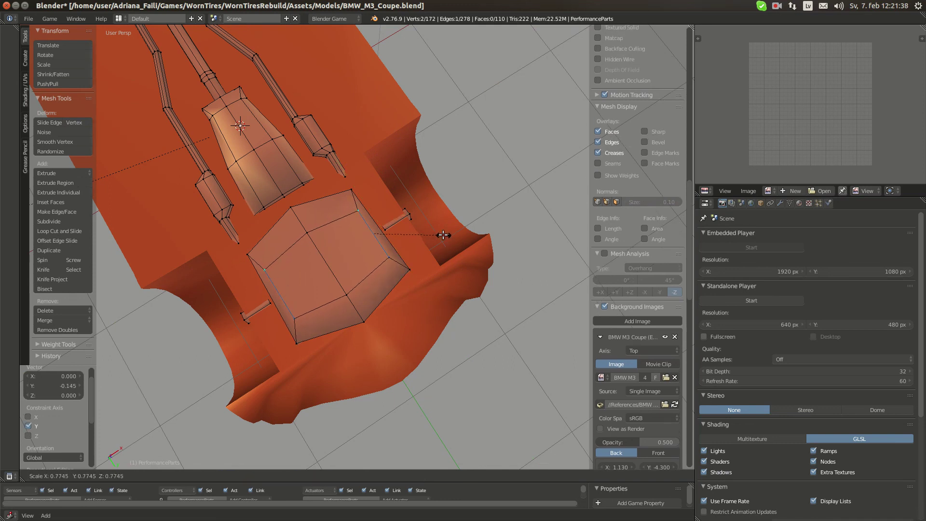
pyautogui.click(437, 230)
pyautogui.press('g')
pyautogui.press('y')
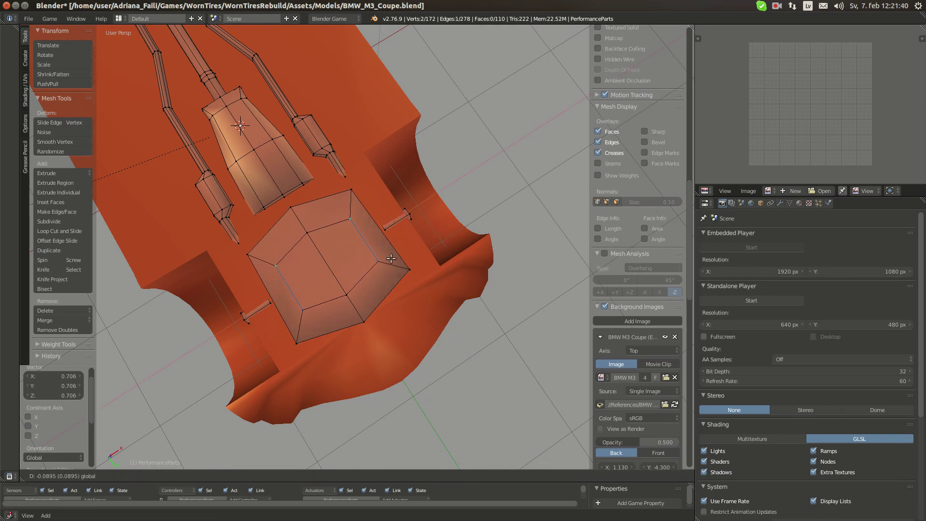
pyautogui.click(390, 259)
pyautogui.scroll(-3, 390, 260)
pyautogui.press('a')
pyautogui.moveTo(389, 260); pyautogui.dragTo(277, 224, button='middle')
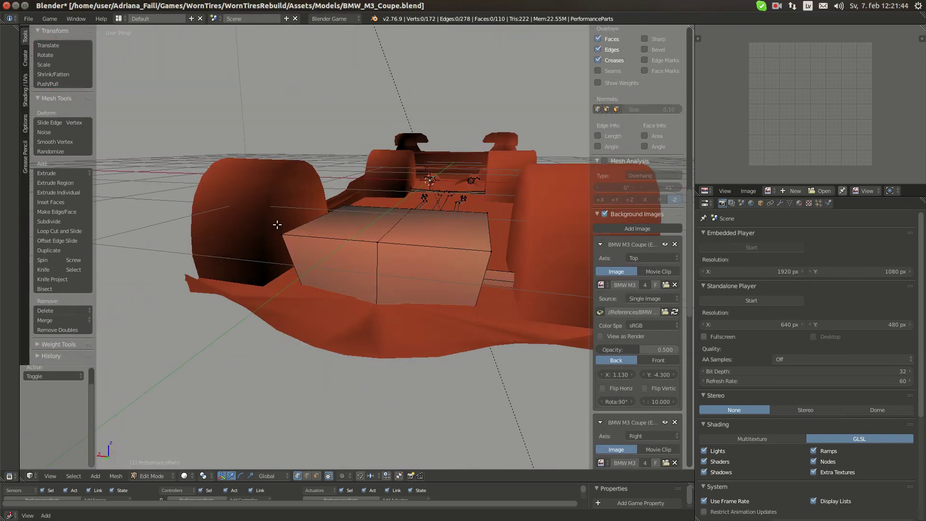
# Switch to Chromium to view the BMW M3 engine bay photo, and return to the Blender model.
pyautogui.click(10, 83)
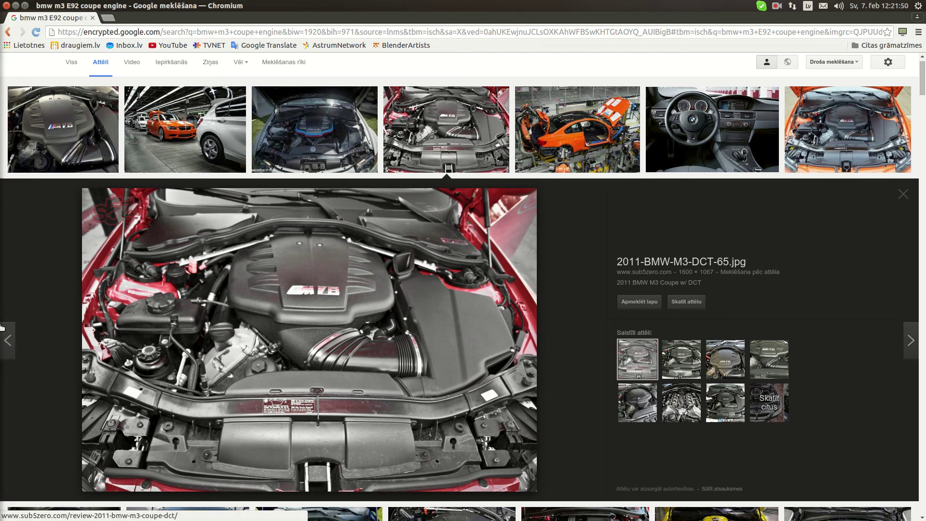
pyautogui.click(9, 329)
pyautogui.scroll(-3, 367, 304)
pyautogui.moveTo(366, 302); pyautogui.dragTo(400, 311, button='middle')
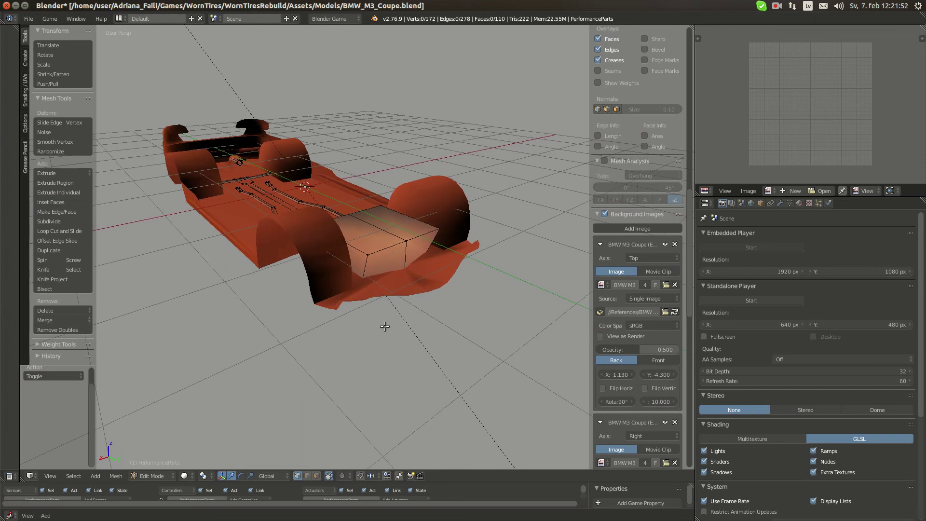
# Move the front bumper and front wing objects to layer 1 and show only that layer.
pyautogui.press('2')
pyautogui.press('a')
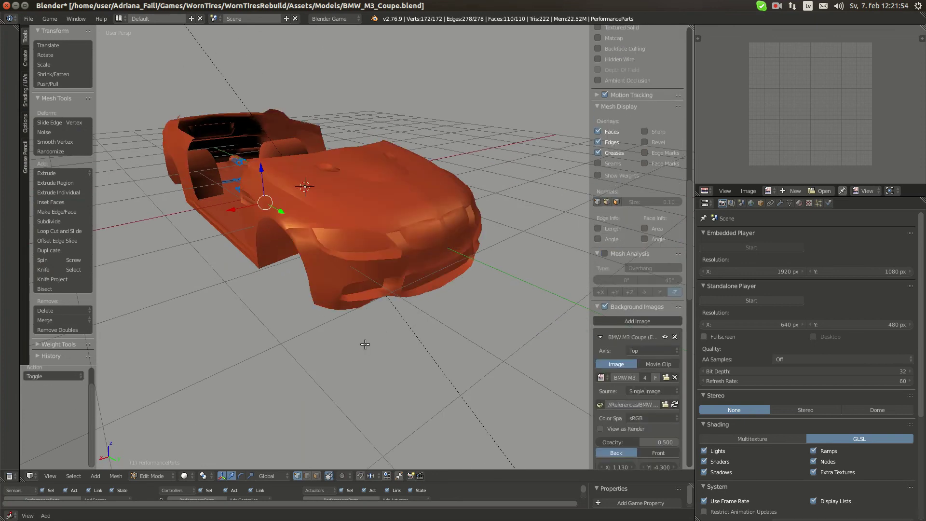
pyautogui.press('Tab')
pyautogui.press('1')
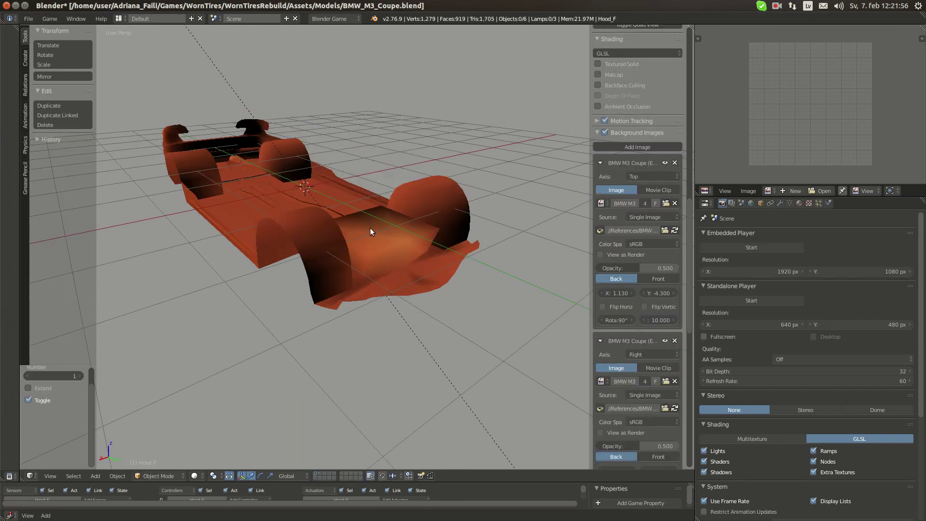
pyautogui.press('2')
pyautogui.rightClick(416, 257)
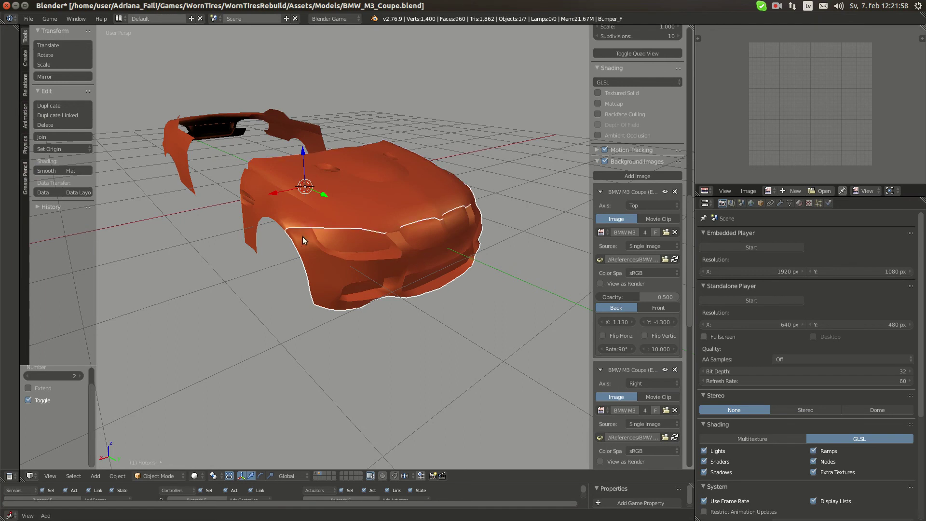
pyautogui.keyDown('shift'); pyautogui.rightClick(284, 218); pyautogui.keyUp('shift')
pyautogui.press('m')
pyautogui.press('1')
pyautogui.press('1')
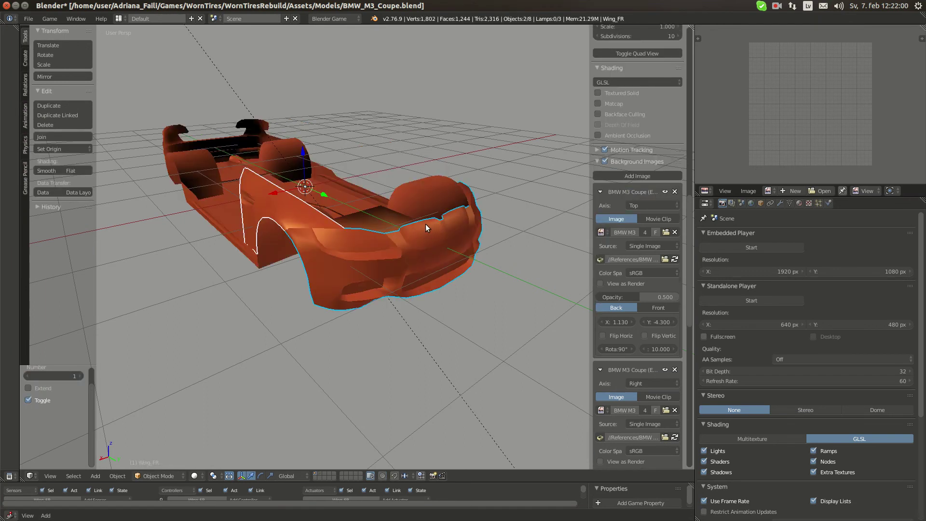
# Deselect the body panels, select the PerformanceParts object in the engine bay, and open its mesh for editing.
pyautogui.moveTo(425, 224); pyautogui.dragTo(487, 181, button='middle')
pyautogui.scroll(-3, 388, 216)
pyautogui.press('a')
pyautogui.moveTo(388, 216); pyautogui.dragTo(329, 254, button='middle')
pyautogui.scroll(3, 371, 247)
pyautogui.rightClick(352, 263)
pyautogui.press('Tab')
pyautogui.scroll(1, 351, 262)
pyautogui.scroll(1, 329, 254)
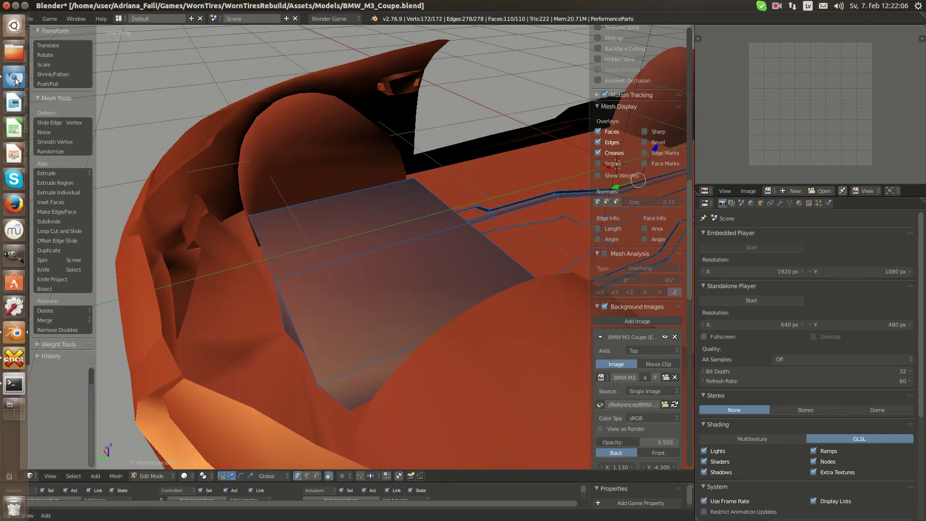
# Check the engine bay photo in Chromium again and return to Blender to view the block from behind.
pyautogui.click(8, 77)
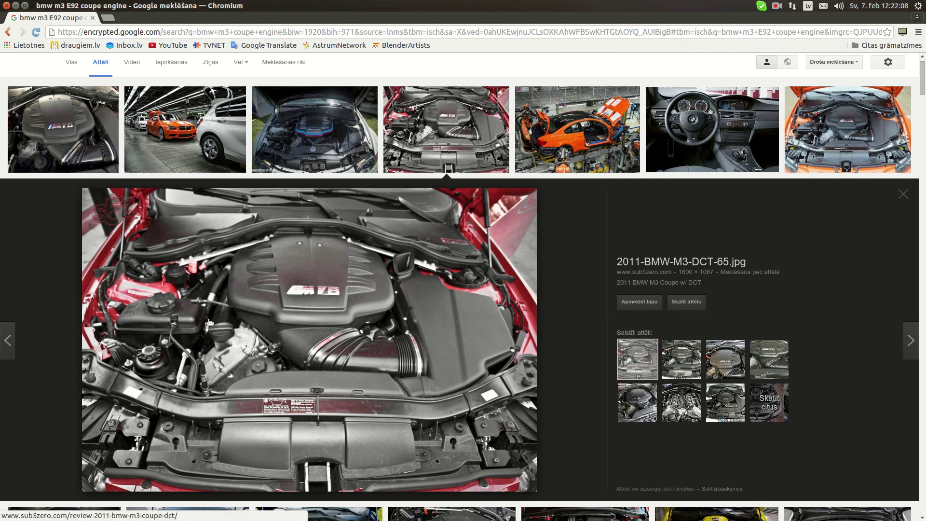
pyautogui.moveTo(0, 365)
pyautogui.click(13, 332)
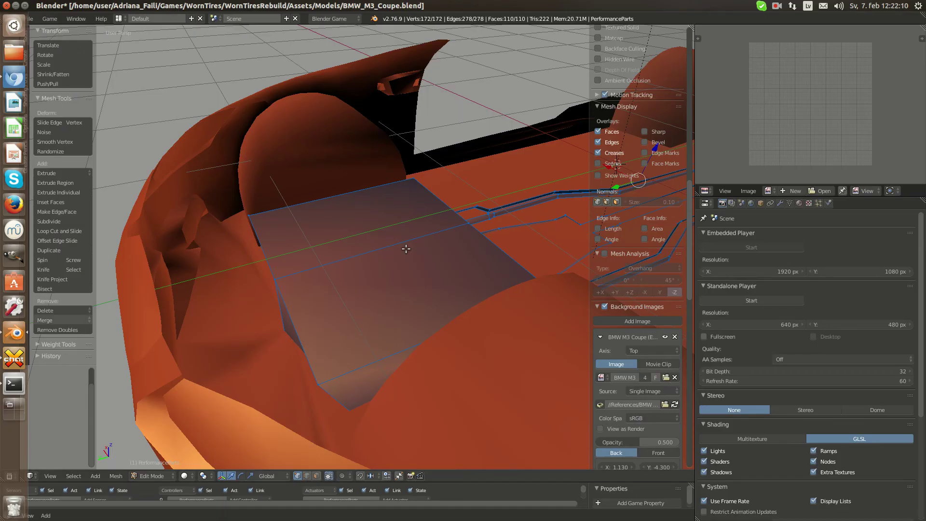
pyautogui.moveTo(426, 206); pyautogui.dragTo(420, 338, button='middle')
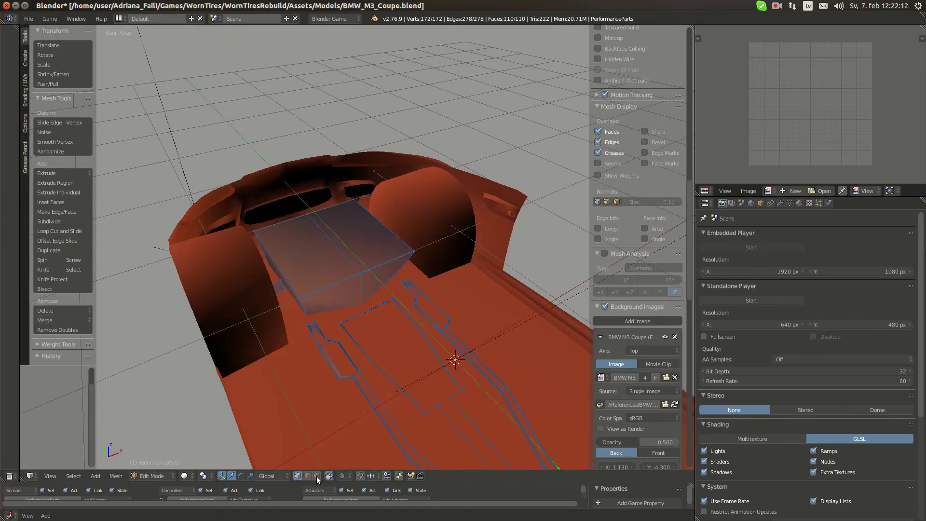
# Select the engine block's top face and raise it 0.334 along Z.
pyautogui.rightClick(355, 234)
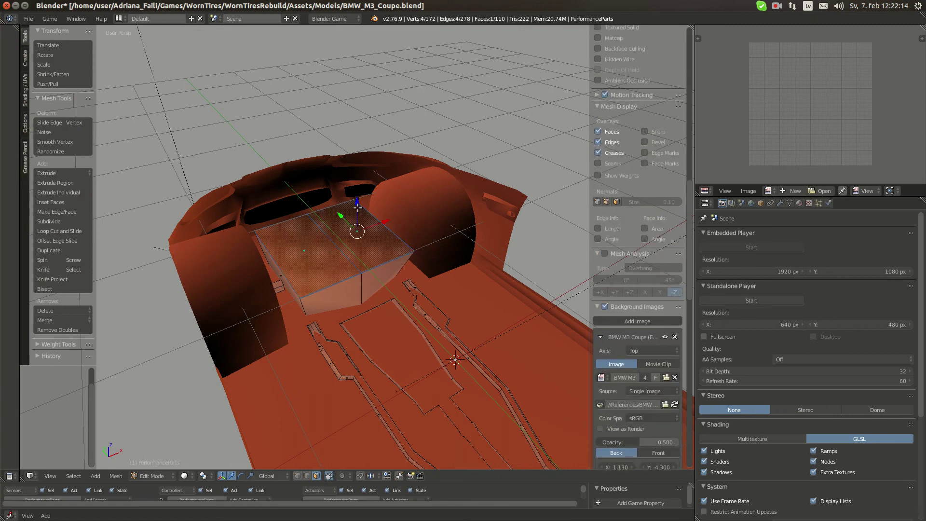
pyautogui.press('g')
pyautogui.press('z')
pyautogui.click(360, 175)
pyautogui.moveTo(437, 235); pyautogui.dragTo(386, 212, button='middle')
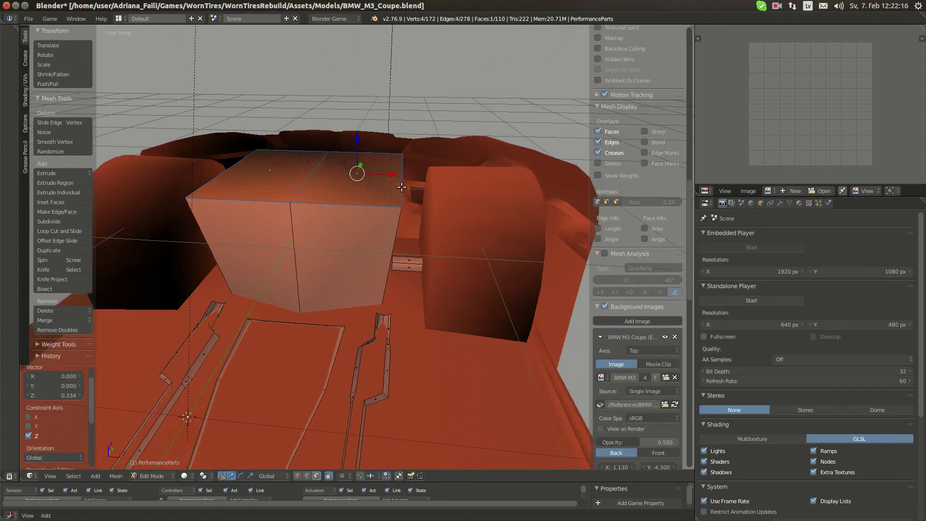
pyautogui.scroll(-2, 391, 180)
# Select the two outer side vertices of the engine block's top in top view and move them 0.329 outward along X.
pyautogui.press('KP_7')
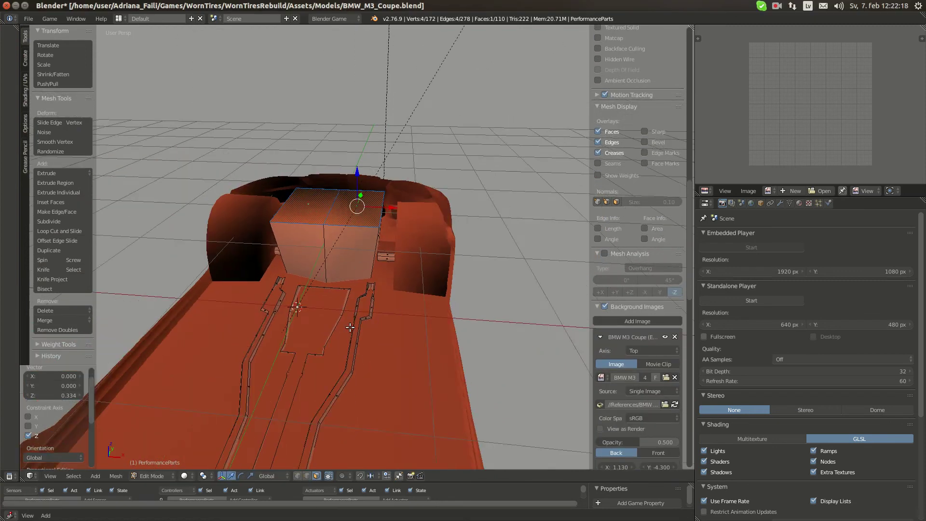
pyautogui.press('KP_5')
pyautogui.scroll(4, 342, 334)
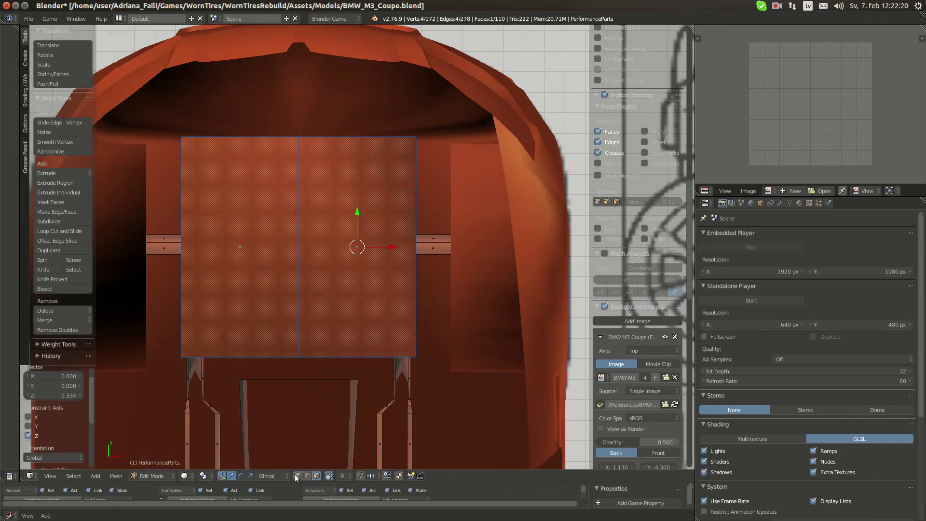
pyautogui.rightClick(416, 358)
pyautogui.keyDown('shift'); pyautogui.rightClick(416, 137); pyautogui.keyUp('shift')
pyautogui.scroll(-3, 458, 255)
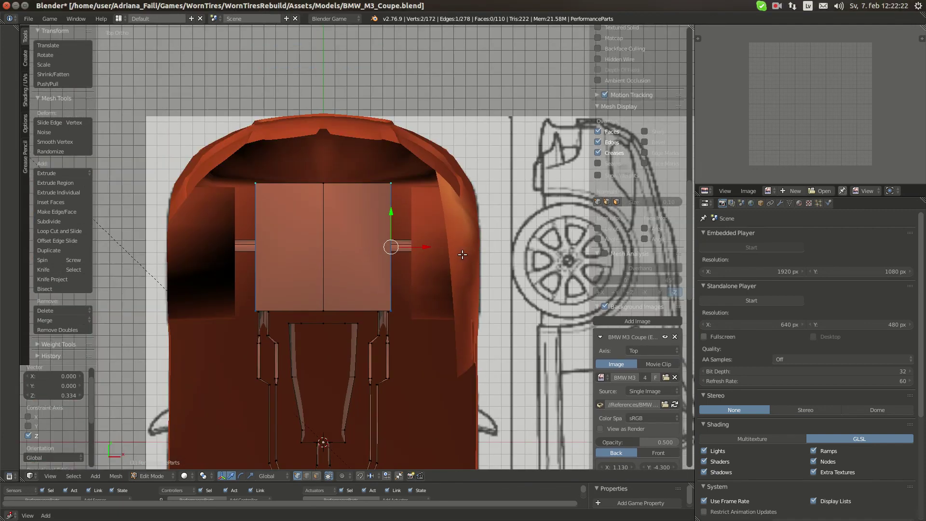
pyautogui.moveTo(374, 209); pyautogui.dragTo(409, 207)
# Reset the 3D cursor to the scene centre.
pyautogui.moveTo(410, 208)
pyautogui.mouseDown(button='middle')
pyautogui.moveTo(348, 198)
pyautogui.moveTo(426, 209)
pyautogui.mouseUp(button='middle')
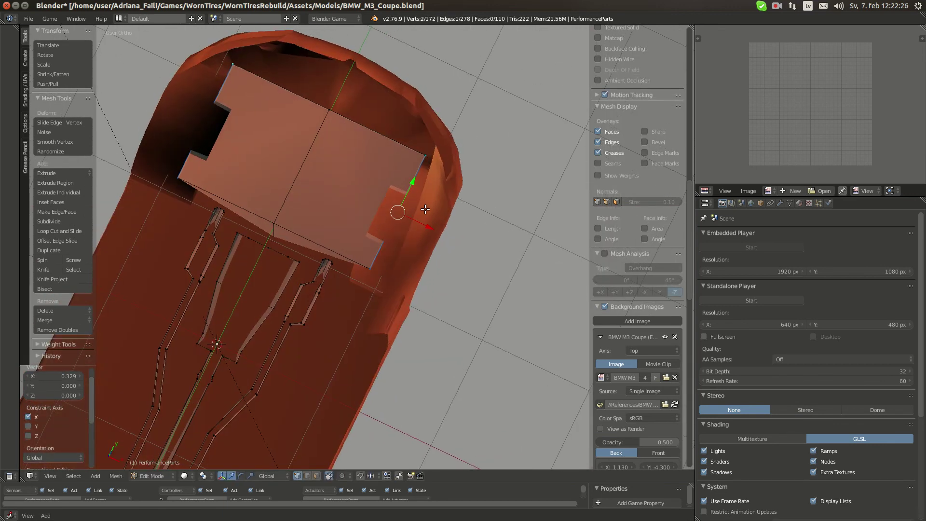
pyautogui.press('KP_7')
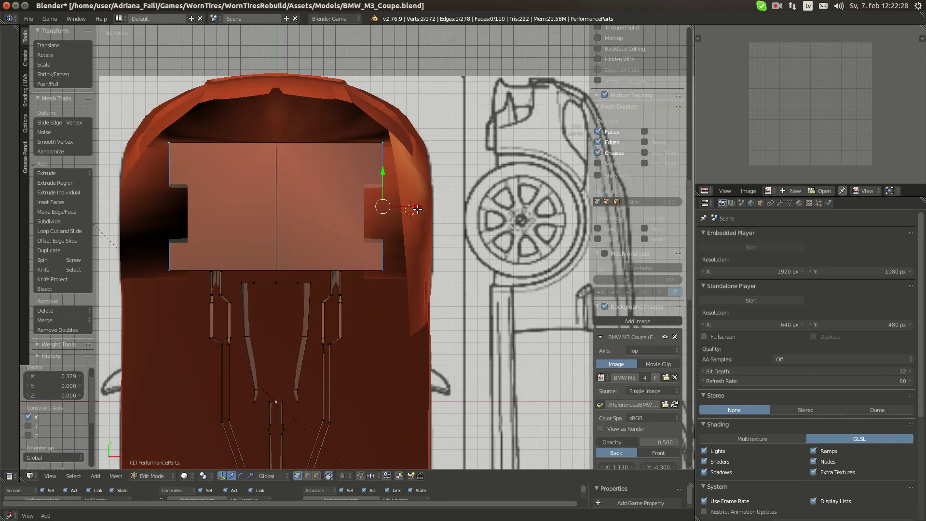
pyautogui.hotkey('shift', 's')
pyautogui.click(417, 209)
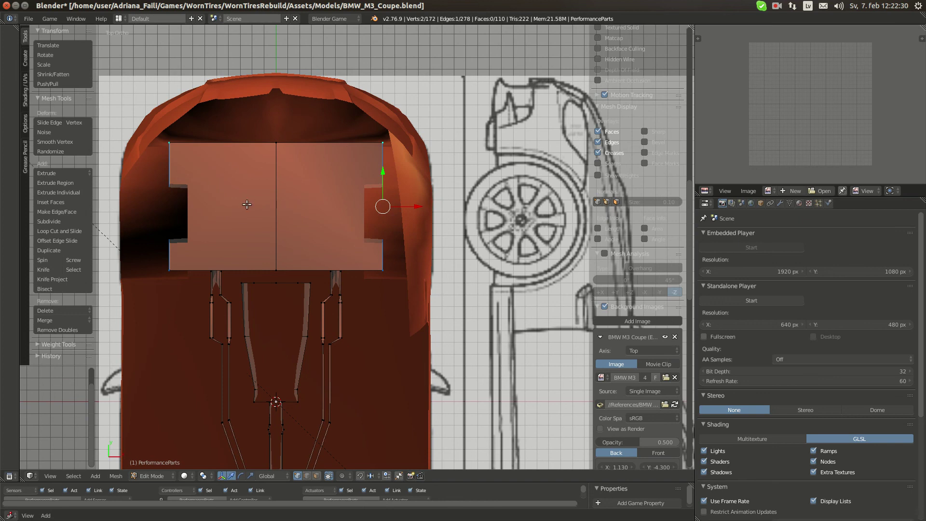
# Open the front wing Wing_FR for mesh editing and snap the 3D cursor to its front upper corner vertex.
pyautogui.moveTo(247, 204); pyautogui.dragTo(295, 197, button='middle')
pyautogui.press('Tab')
pyautogui.scroll(-4, 319, 185)
pyautogui.scroll(1, 295, 197)
pyautogui.rightClick(297, 198)
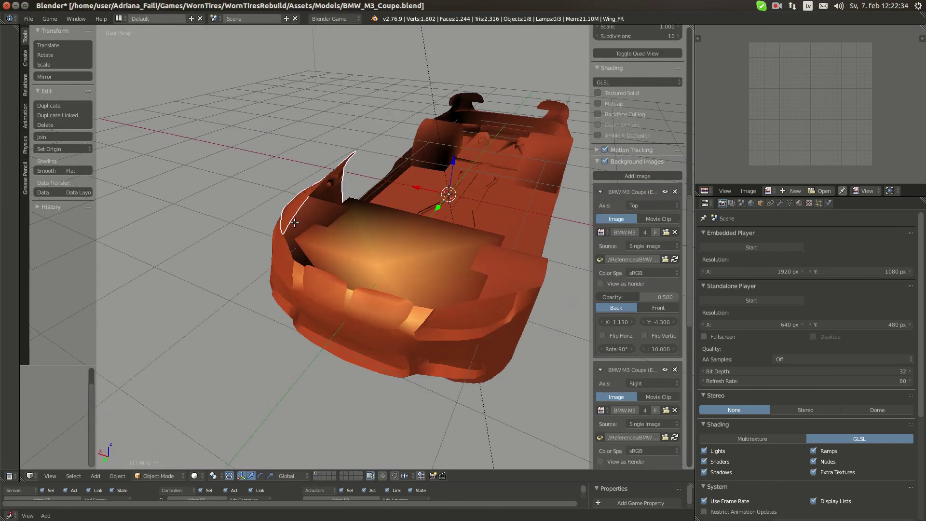
pyautogui.press('Tab')
pyautogui.scroll(2, 270, 246)
pyautogui.rightClick(249, 255)
pyautogui.hotkey('shift', 's')
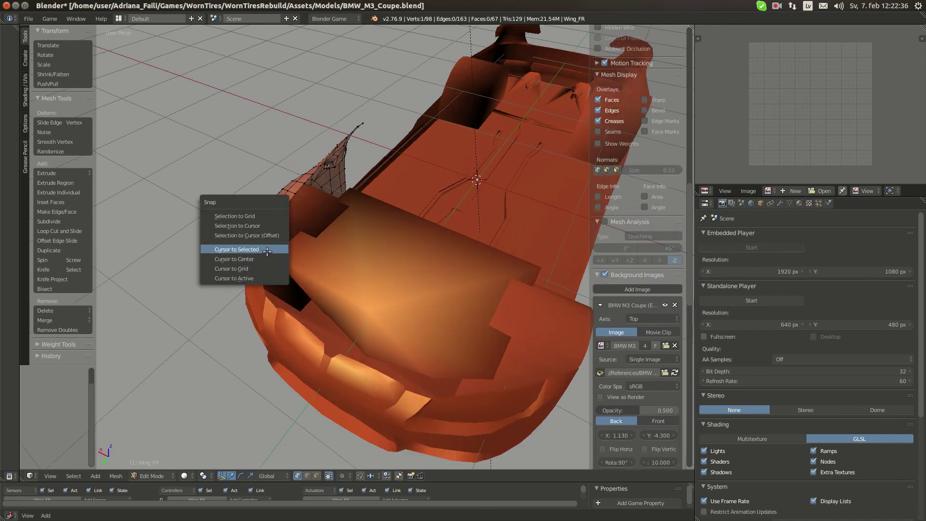
pyautogui.click(261, 249)
# Snap the front top corner vertex of the PerformanceParts block to the 3D cursor on the wing.
pyautogui.press('Tab')
pyautogui.rightClick(338, 251)
pyautogui.press('Tab')
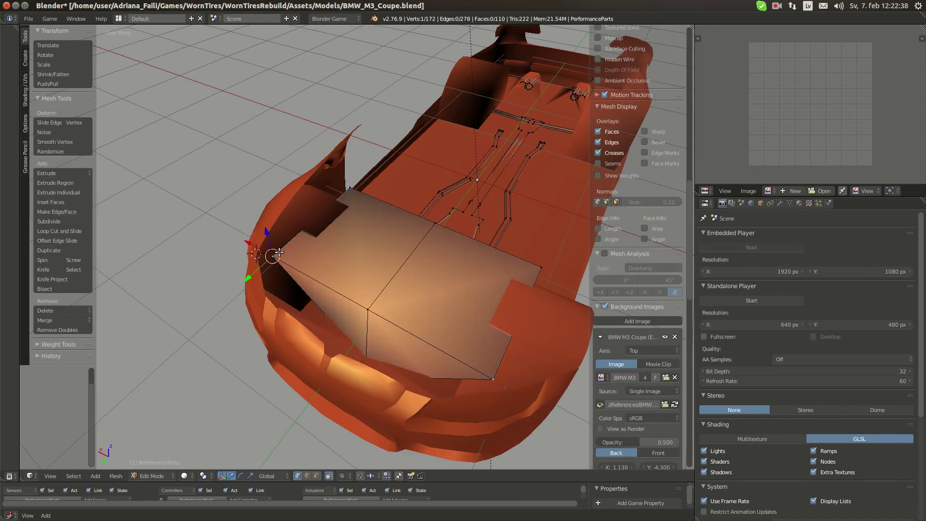
pyautogui.hotkey('shift', 's')
pyautogui.click(278, 230)
pyautogui.moveTo(343, 242); pyautogui.dragTo(324, 254, button='middle')
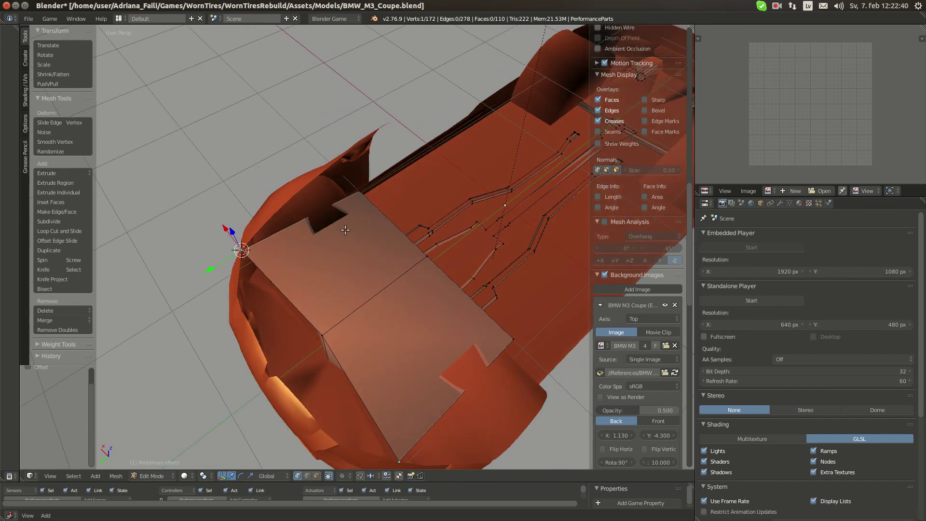
pyautogui.press('a')
pyautogui.press('Tab')
pyautogui.rightClick(341, 160)
pyautogui.press('Tab')
pyautogui.press('a')
pyautogui.press('a')
pyautogui.moveTo(334, 167); pyautogui.dragTo(406, 146, button='middle')
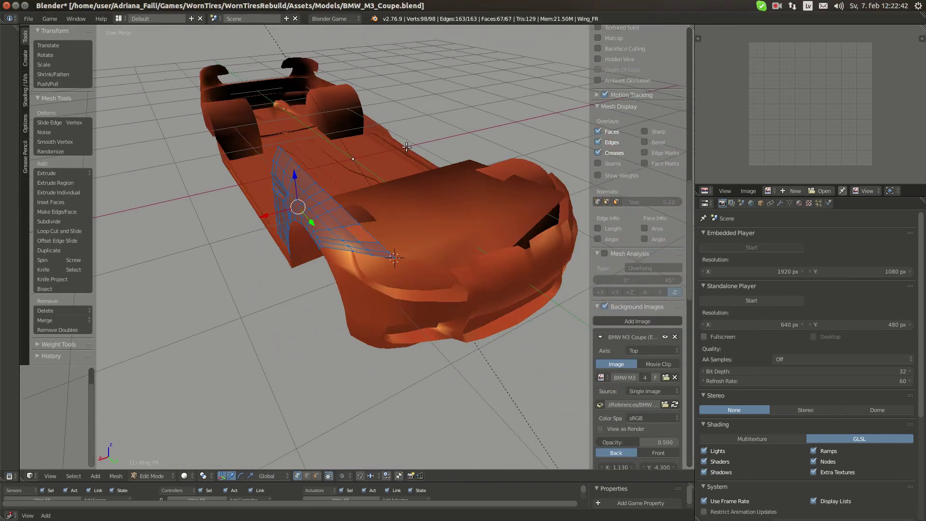
pyautogui.moveTo(262, 160); pyautogui.dragTo(322, 206, button='middle')
pyautogui.press('Tab')
# Move the opposite front wing and the hood from layer 2 to layer 1, show layer 1, and return the hood to layer 2.
pyautogui.press('2')
pyautogui.rightClick(151, 196)
pyautogui.keyDown('shift'); pyautogui.rightClick(187, 153); pyautogui.keyUp('shift')
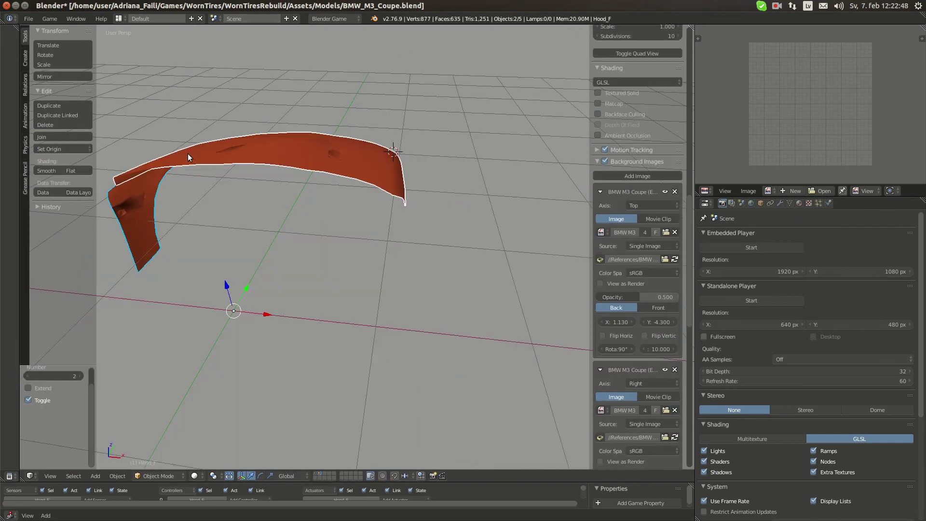
pyautogui.press('m')
pyautogui.press('1')
pyautogui.press('1')
pyautogui.moveTo(220, 140); pyautogui.dragTo(307, 258, button='middle')
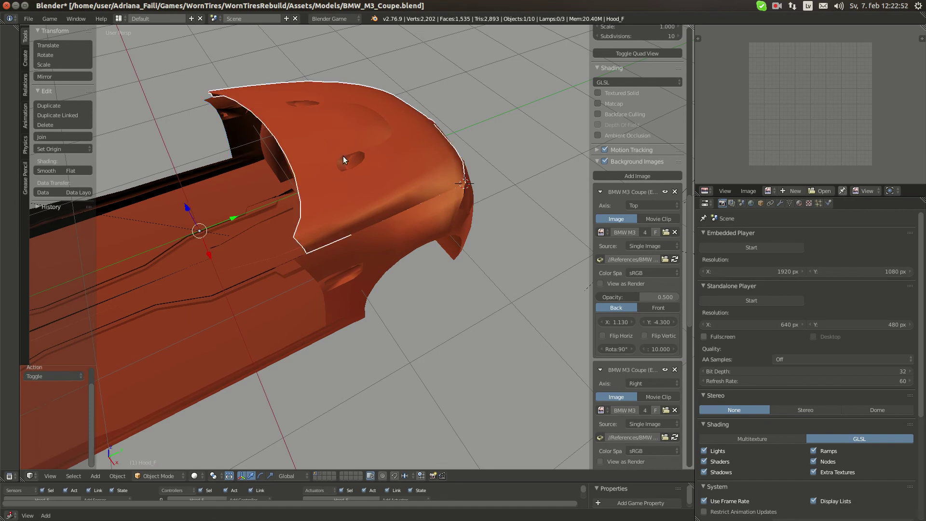
pyautogui.press('m')
pyautogui.press('2')
# Open Wing_FR for mesh editing and snap the 3D cursor to its rear upper corner vertex.
pyautogui.rightClick(376, 246)
pyautogui.press('Tab')
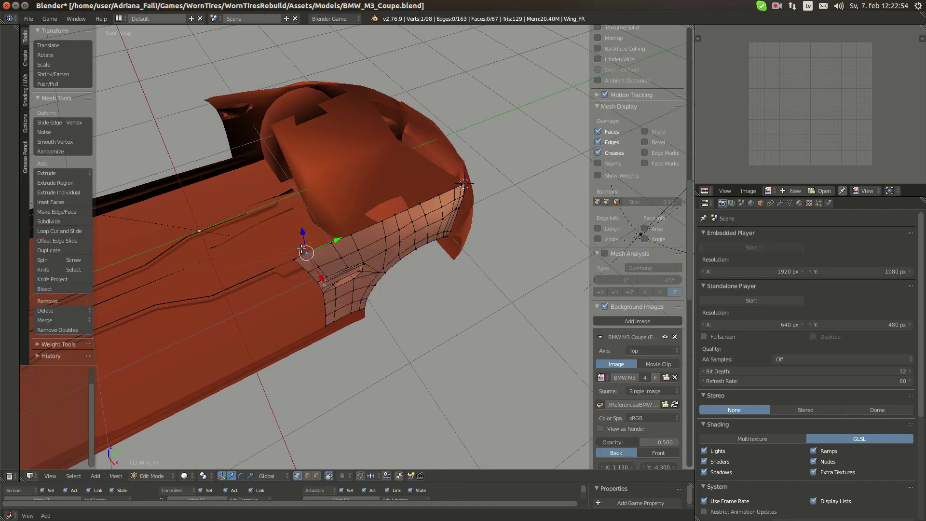
pyautogui.hotkey('shift', 's')
pyautogui.click(267, 274)
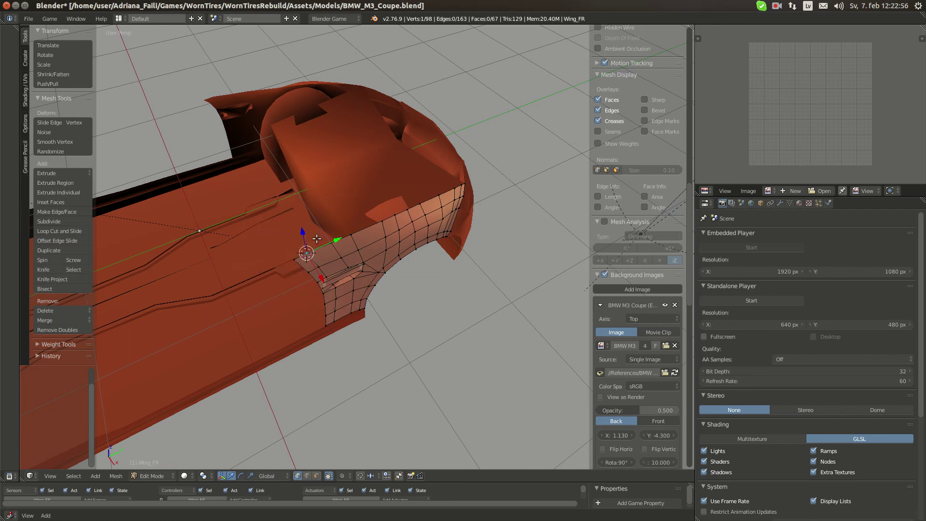
# Snap the rear top corner vertex of the PerformanceParts block to the 3D cursor at the wing's rear.
pyautogui.press('Tab')
pyautogui.rightClick(355, 177)
pyautogui.press('Tab')
pyautogui.moveTo(334, 222); pyautogui.dragTo(423, 187, button='middle')
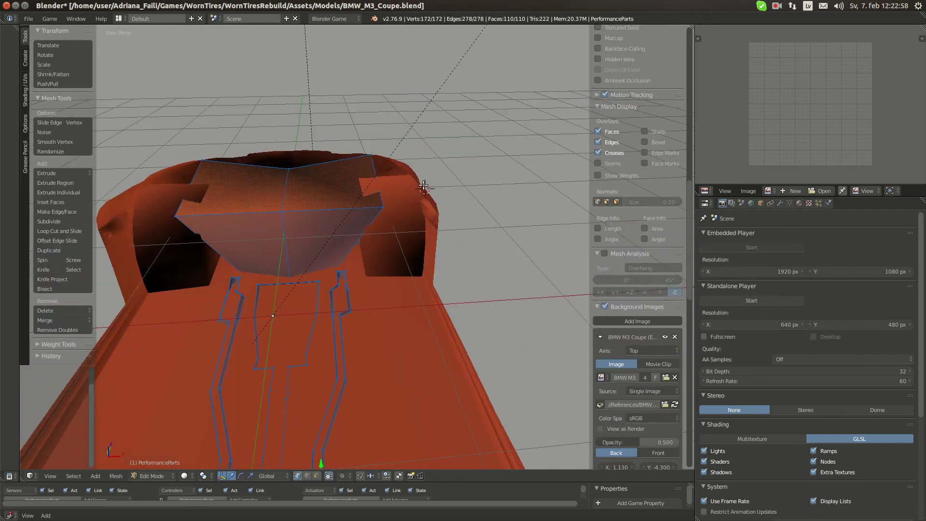
pyautogui.rightClick(372, 206)
pyautogui.hotkey('shift', 's')
pyautogui.click(365, 188)
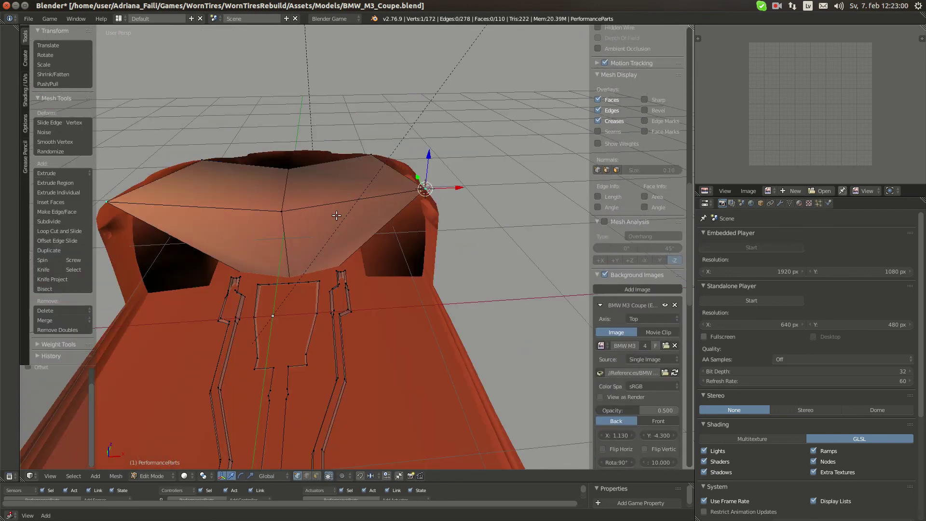
# Open the front bumper for mesh editing and snap the 3D cursor to a vertex on its upper edge.
pyautogui.moveTo(336, 216); pyautogui.dragTo(421, 237, button='middle')
pyautogui.moveTo(209, 254); pyautogui.dragTo(265, 288, button='middle')
pyautogui.press('Tab')
pyautogui.rightClick(185, 250)
pyautogui.press('Tab')
pyautogui.rightClick(198, 322)
pyautogui.scroll(2, 197, 322)
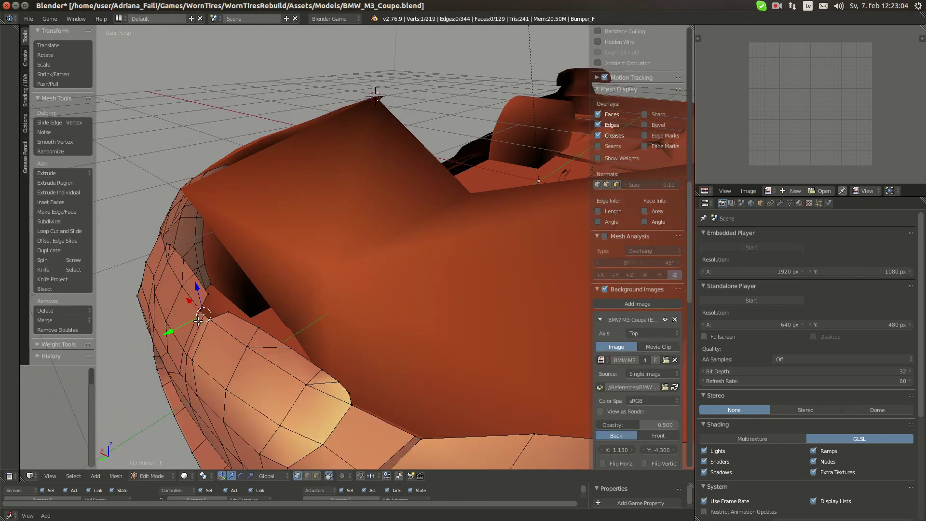
pyautogui.hotkey('shift', 's')
pyautogui.click(197, 336)
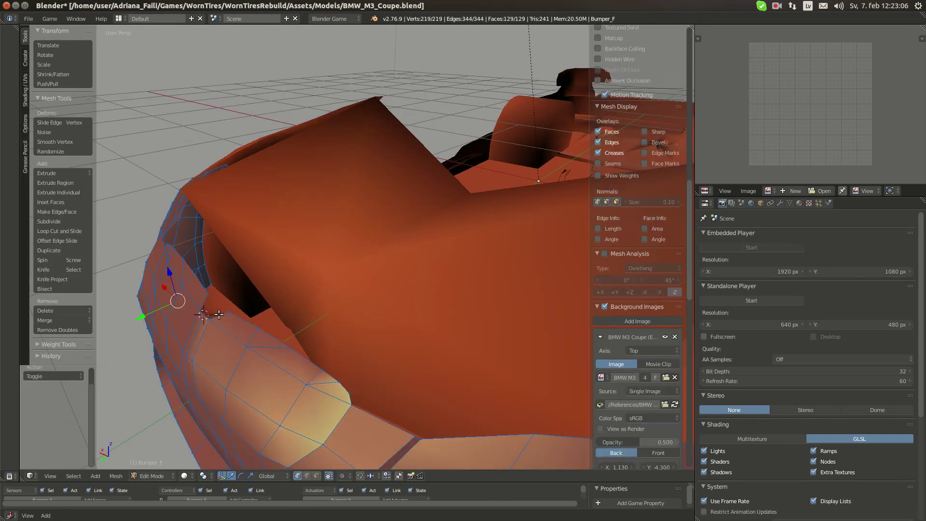
# Snap the block's top front centre vertex to the 3D cursor on the bumper and shift it -0.04 along Y.
pyautogui.press('Tab')
pyautogui.rightClick(317, 251)
pyautogui.press('Tab')
pyautogui.hotkey('shift', 's')
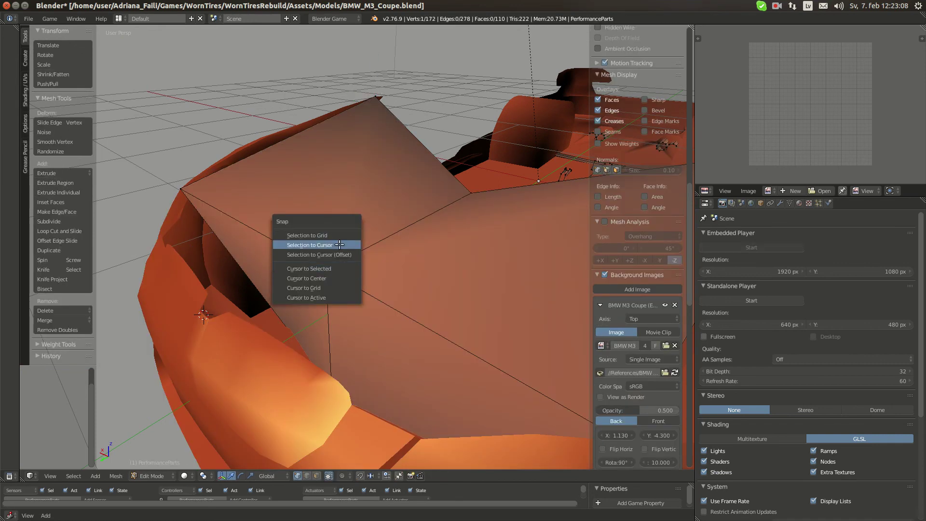
pyautogui.click(338, 246)
pyautogui.moveTo(434, 247); pyautogui.dragTo(376, 234, button='middle')
pyautogui.moveTo(377, 233); pyautogui.dragTo(407, 192)
pyautogui.moveTo(398, 211); pyautogui.dragTo(404, 191, button='middle')
# Select the block's top rear centre vertex, recentre the 3D cursor, and reposition the vertex vertically in the wireframe side view.
pyautogui.moveTo(404, 191); pyautogui.dragTo(418, 173)
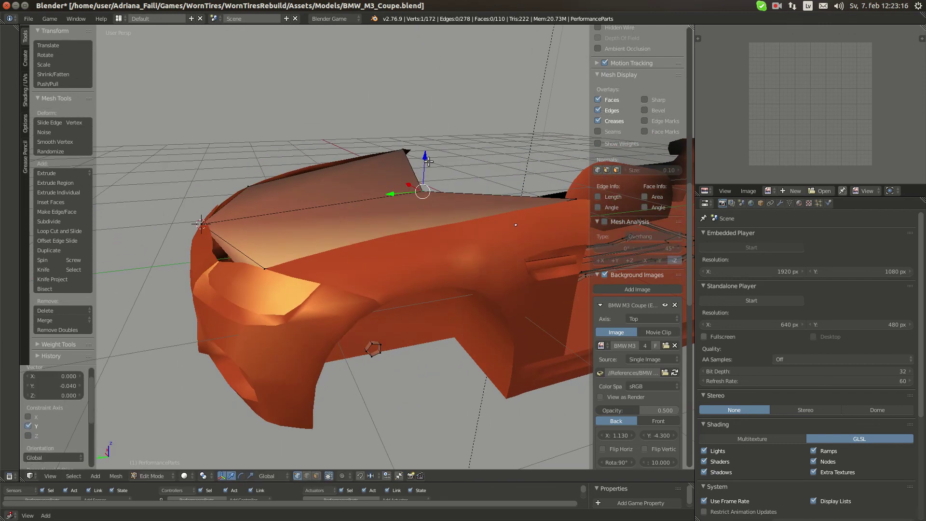
pyautogui.hotkey('shift', 's')
pyautogui.click(422, 189)
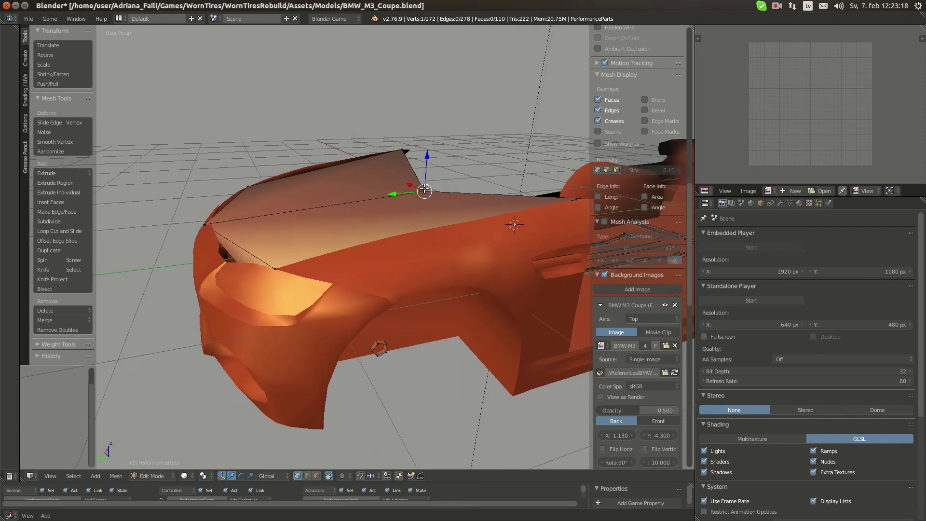
pyautogui.press('KP_3')
pyautogui.press('z')
pyautogui.scroll(3, 337, 166)
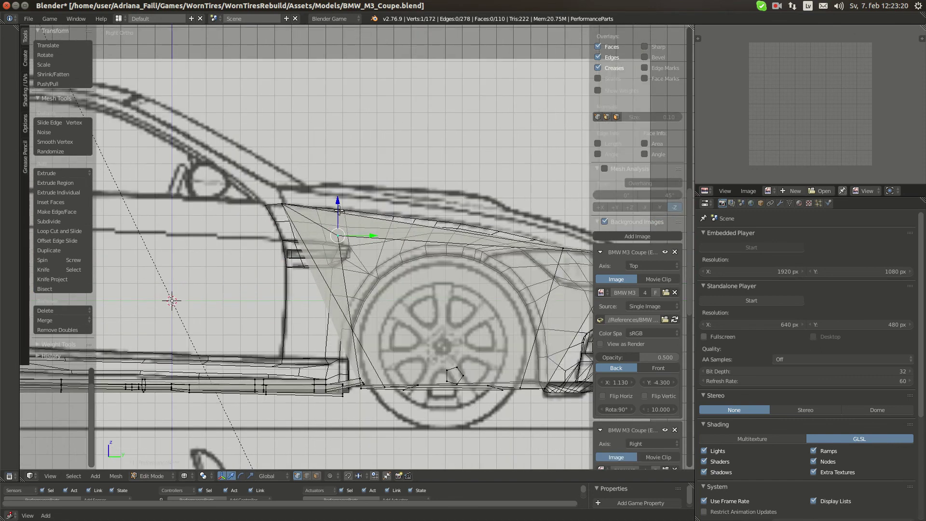
pyautogui.press('g')
pyautogui.press('z')
pyautogui.moveTo(338, 185); pyautogui.dragTo(325, 203)
pyautogui.scroll(-1, 455, 213)
pyautogui.press('a')
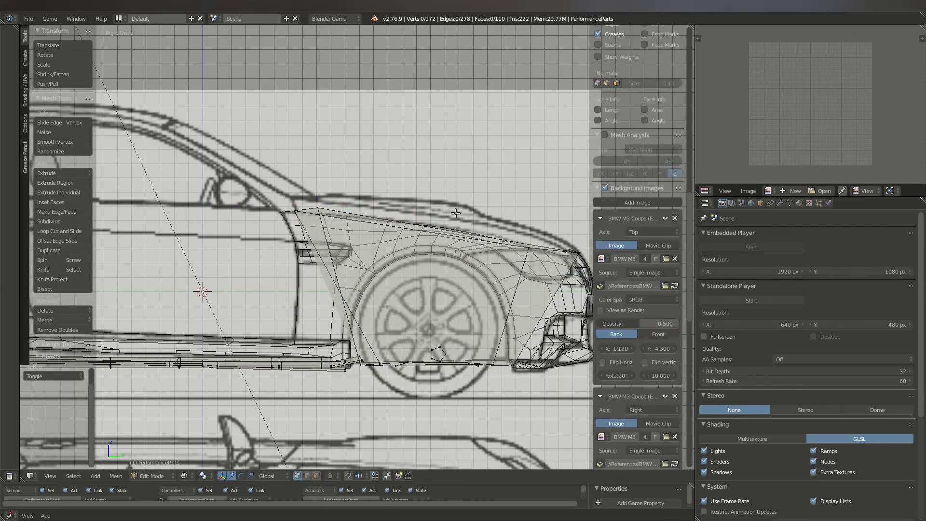
# Return to solid shading and frame the block's two top faces in face select mode.
pyautogui.press('a')
pyautogui.press('Tab')
pyautogui.moveTo(455, 213); pyautogui.dragTo(341, 269, button='middle')
pyautogui.press('z')
pyautogui.press('Tab')
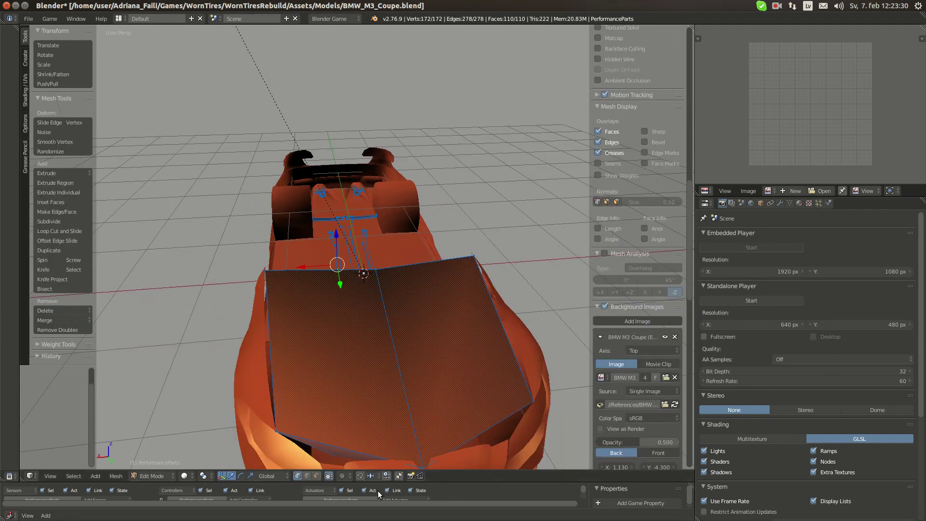
pyautogui.click(317, 477)
pyautogui.rightClick(330, 376)
pyautogui.keyDown('shift'); pyautogui.rightClick(437, 354); pyautogui.keyUp('shift')
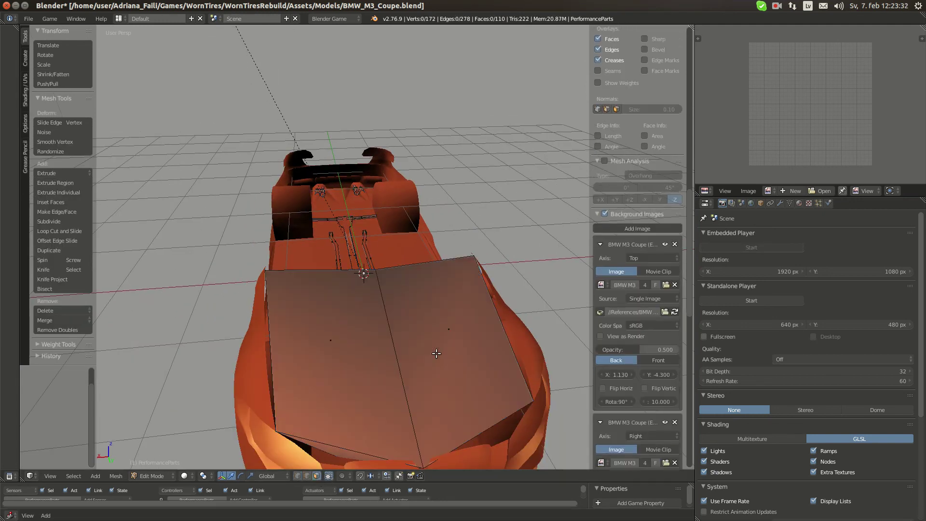
pyautogui.keyDown('shift'); pyautogui.rightClick(444, 337); pyautogui.keyUp('shift')
pyautogui.press('KP_Decimal')
# Move the rear vertex on the block's underside -0.139 along Y.
pyautogui.moveTo(361, 327); pyautogui.dragTo(392, 323, button='middle')
pyautogui.rightClick(359, 171)
pyautogui.moveTo(393, 321); pyautogui.dragTo(421, 314)
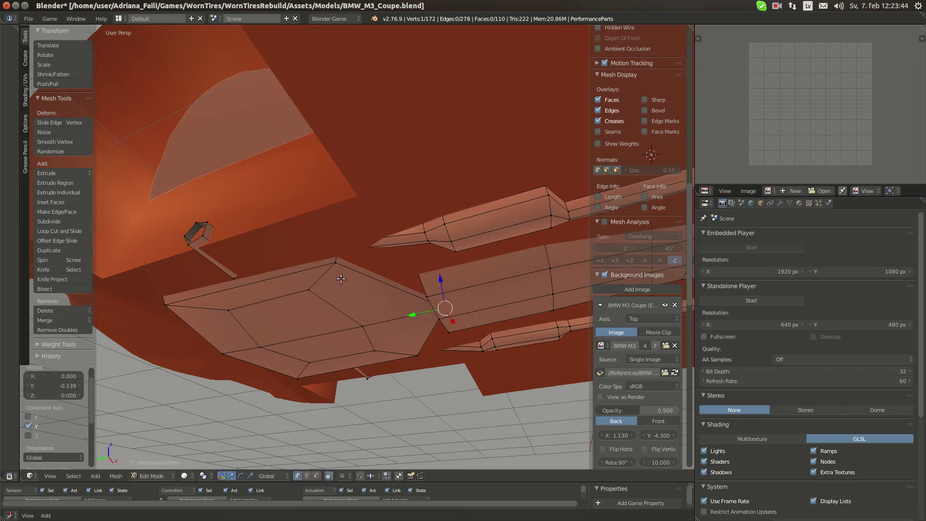
pyautogui.moveTo(340, 287); pyautogui.dragTo(394, 337, button='middle')
# Recentre the 3D cursor and move the rear corner vertex of the block's underside -0.165 along Y and about 0.039 along X.
pyautogui.click(388, 328)
pyautogui.hotkey('shift', 's')
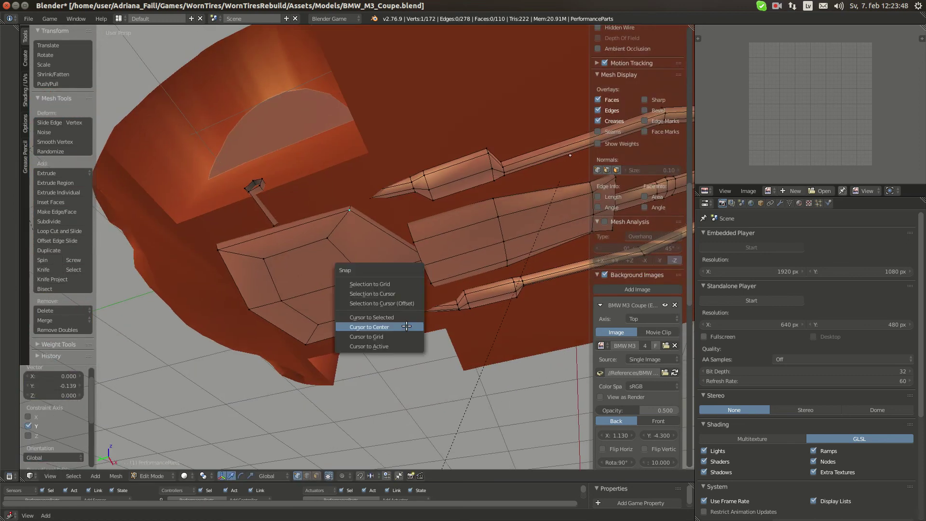
pyautogui.click(408, 325)
pyautogui.press('g')
pyautogui.press('y')
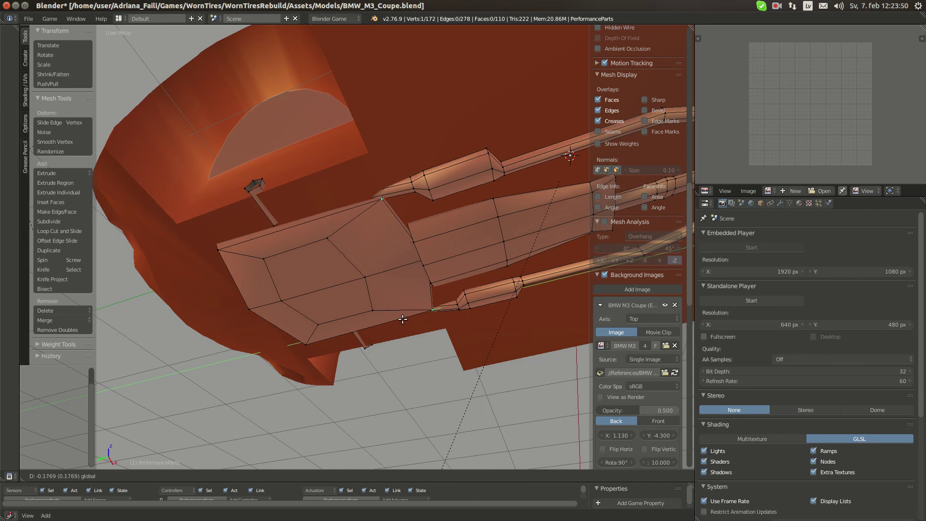
pyautogui.click(402, 316)
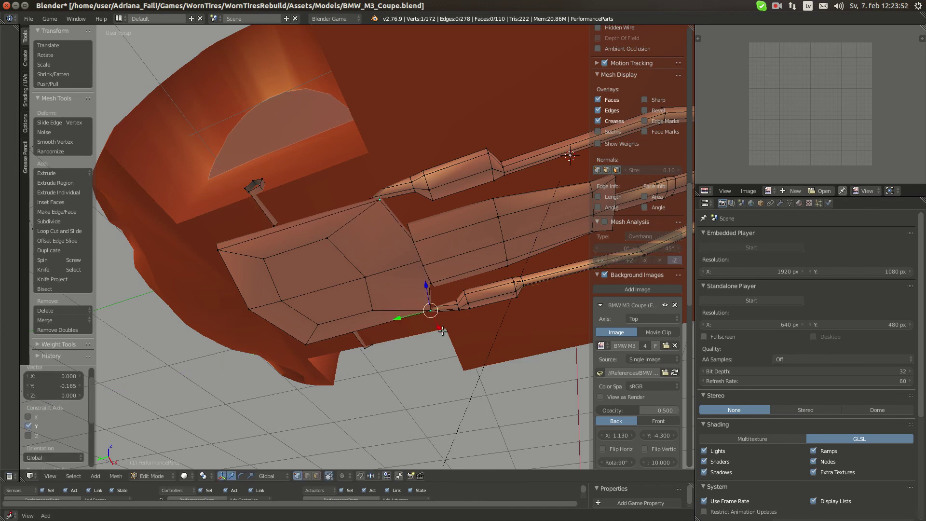
pyautogui.press('g')
pyautogui.press('x')
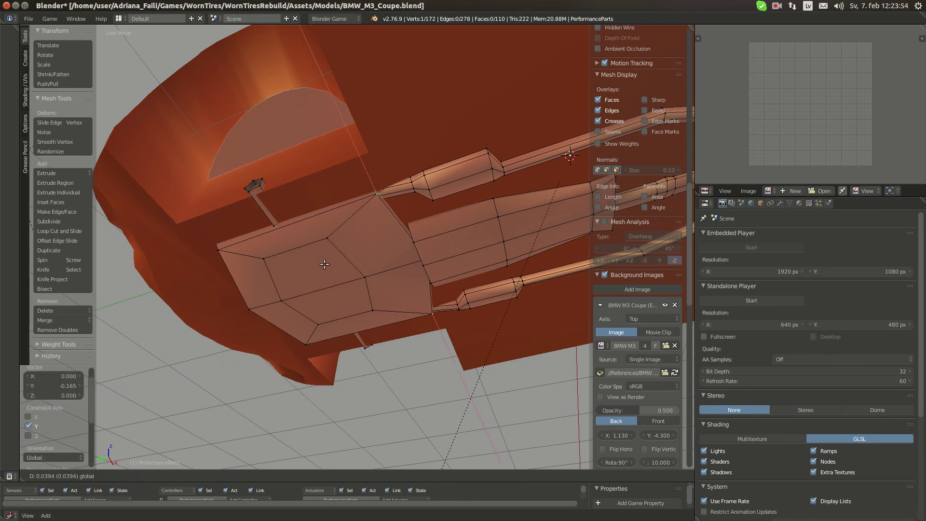
pyautogui.click(324, 264)
# Add one centred horizontal loop cut across the rear face of the block.
pyautogui.moveTo(321, 217); pyautogui.dragTo(332, 241, button='middle')
pyautogui.moveTo(355, 275); pyautogui.dragTo(259, 284, button='middle')
pyautogui.press('a')
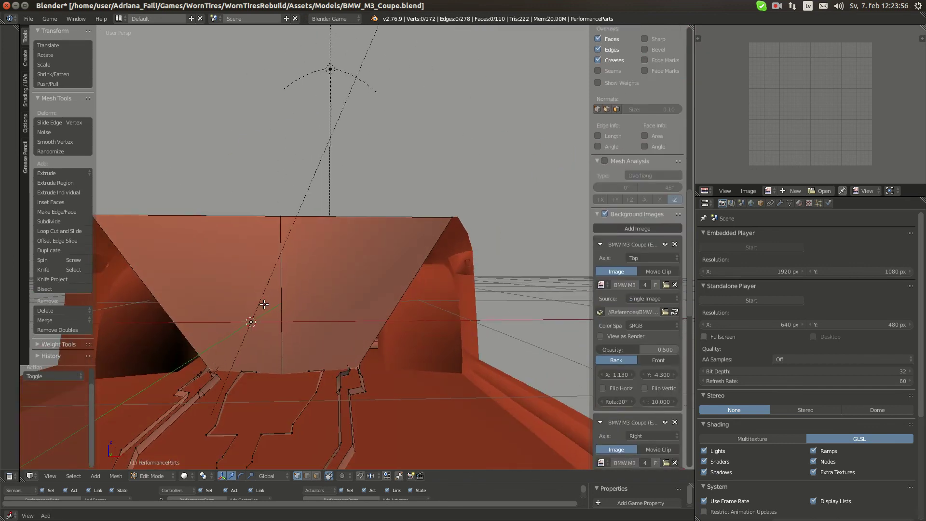
pyautogui.hotkey('ctrl', 'r')
pyautogui.click(296, 288)
pyautogui.click(295, 289)
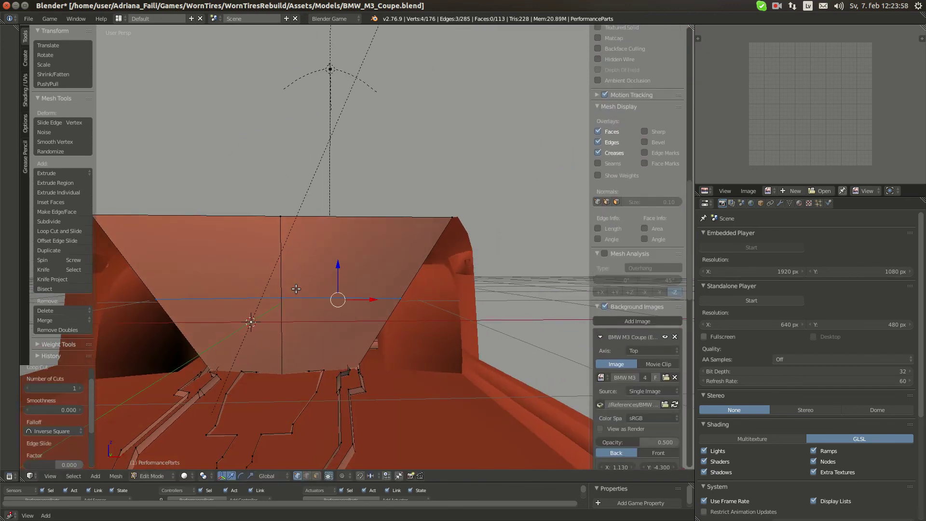
# In edge select mode, move the block's side edge along the wheel arch -0.142 along X.
pyautogui.moveTo(376, 315); pyautogui.dragTo(352, 315, button='middle')
pyautogui.rightClick(319, 291)
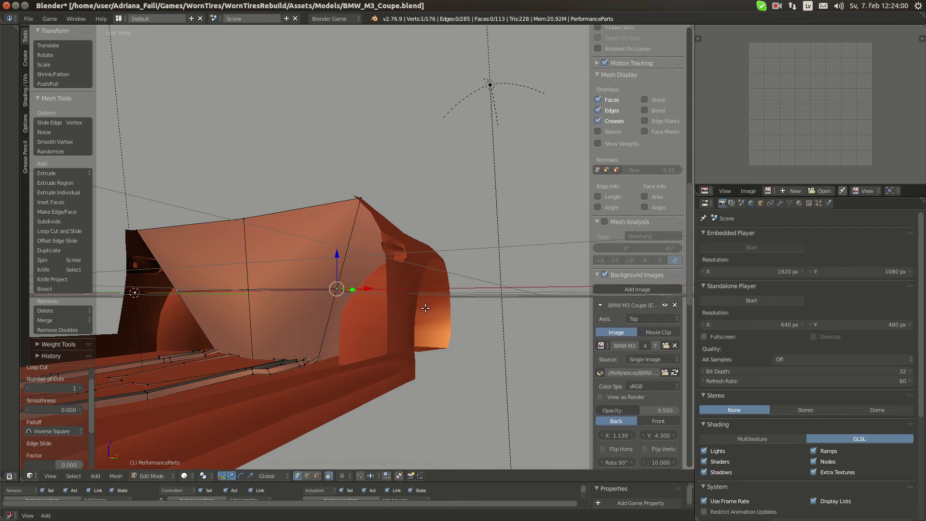
pyautogui.moveTo(420, 309); pyautogui.dragTo(361, 311, button='middle')
pyautogui.scroll(1, 424, 325)
pyautogui.scroll(-2, 333, 361)
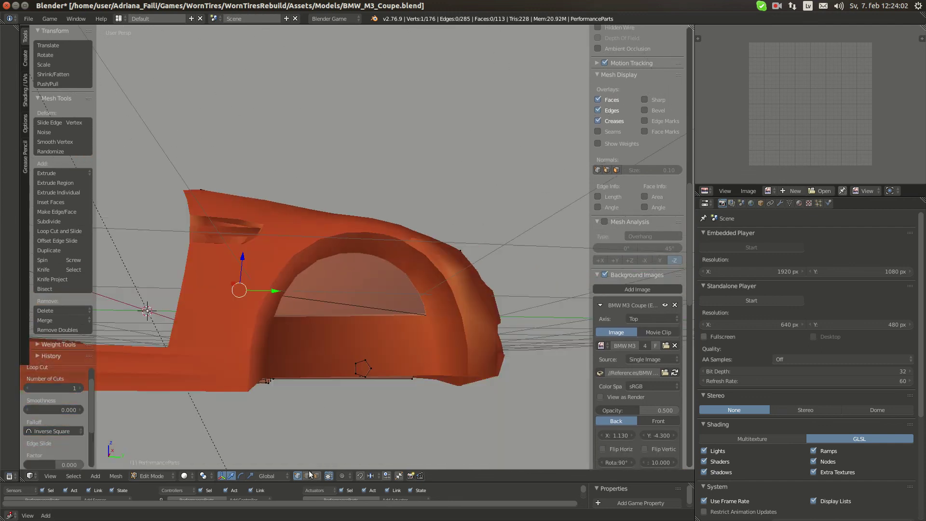
pyautogui.click(308, 475)
pyautogui.rightClick(329, 308)
pyautogui.moveTo(296, 322); pyautogui.dragTo(382, 321, button='middle')
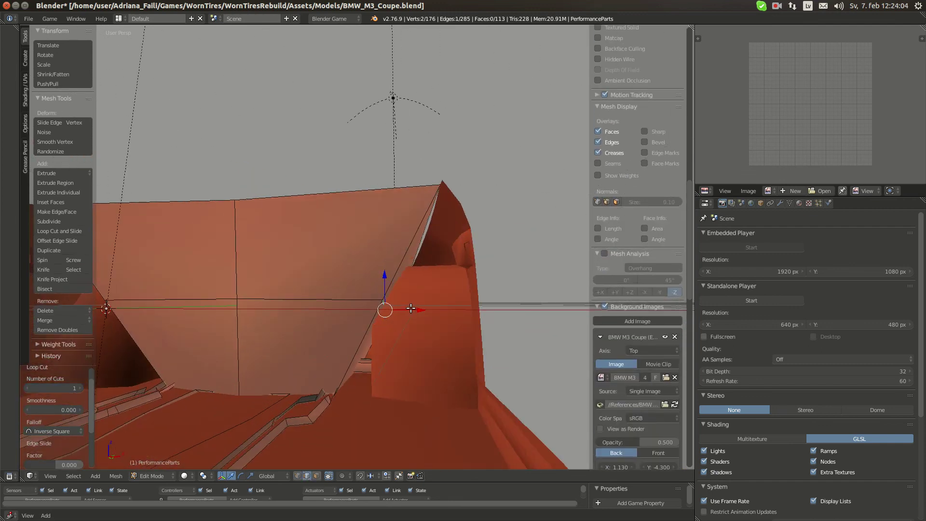
pyautogui.moveTo(411, 307); pyautogui.dragTo(392, 309)
# Move the horizontal edge on the block's front face 0.174 and a further 0.147 along Y.
pyautogui.moveTo(393, 309); pyautogui.dragTo(217, 320, button='middle')
pyautogui.scroll(8, 413, 310)
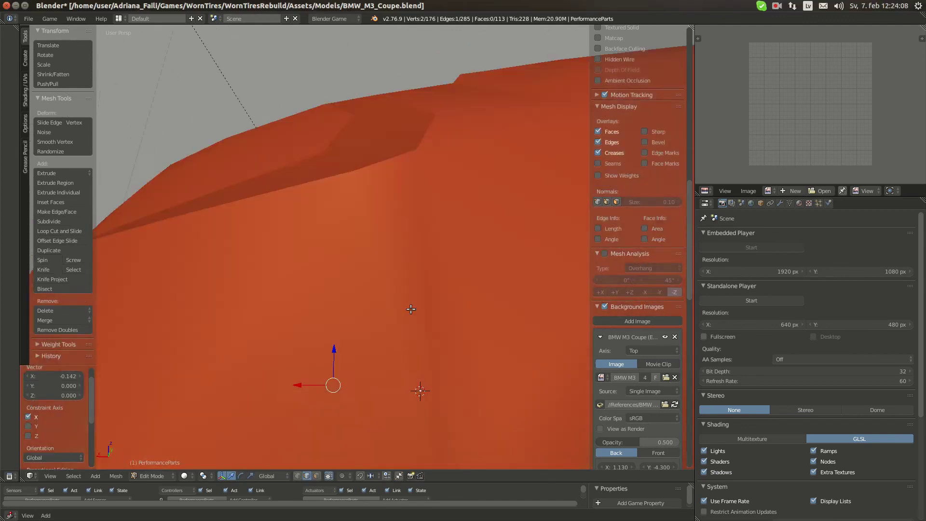
pyautogui.moveTo(390, 309); pyautogui.dragTo(305, 332, button='middle')
pyautogui.scroll(-1, 306, 333)
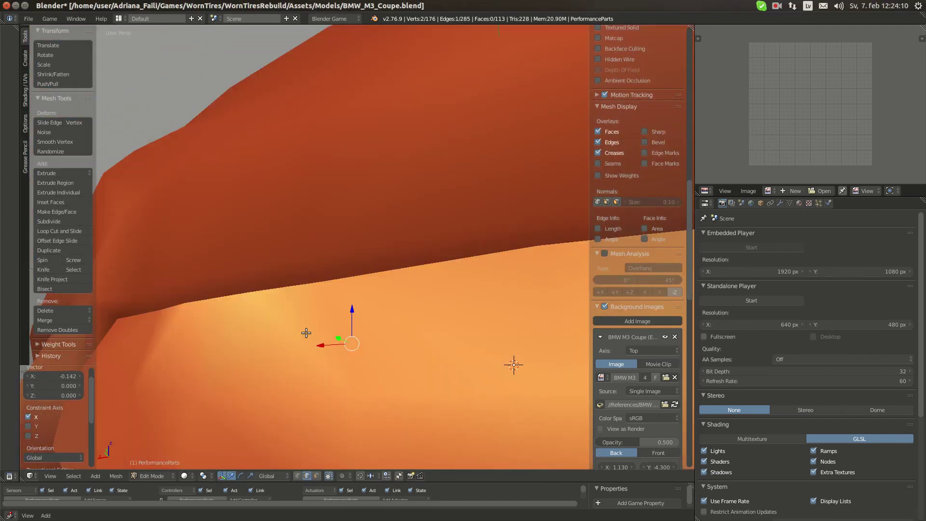
pyautogui.scroll(1, 339, 333)
pyautogui.moveTo(310, 383); pyautogui.dragTo(460, 337, button='middle')
pyautogui.scroll(-8, 380, 290)
pyautogui.scroll(10, 438, 332)
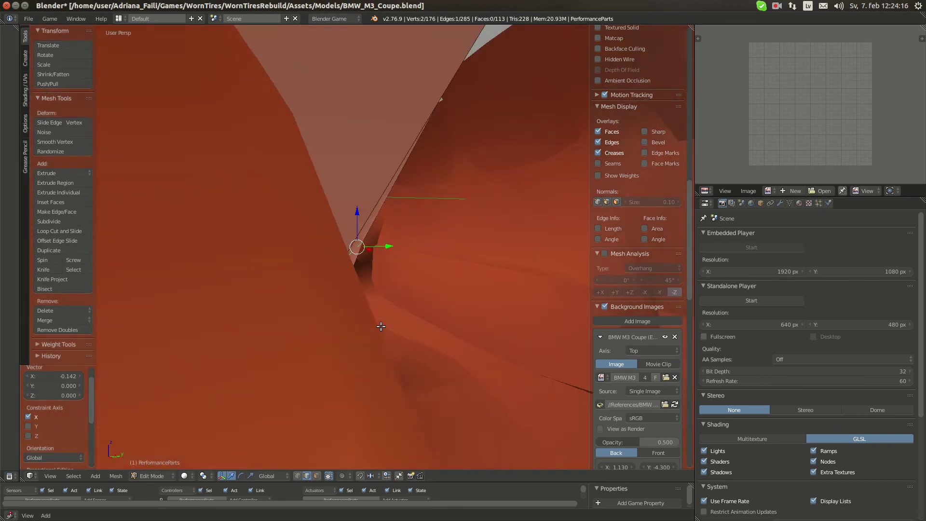
pyautogui.press('g')
pyautogui.scroll(-8, 424, 247)
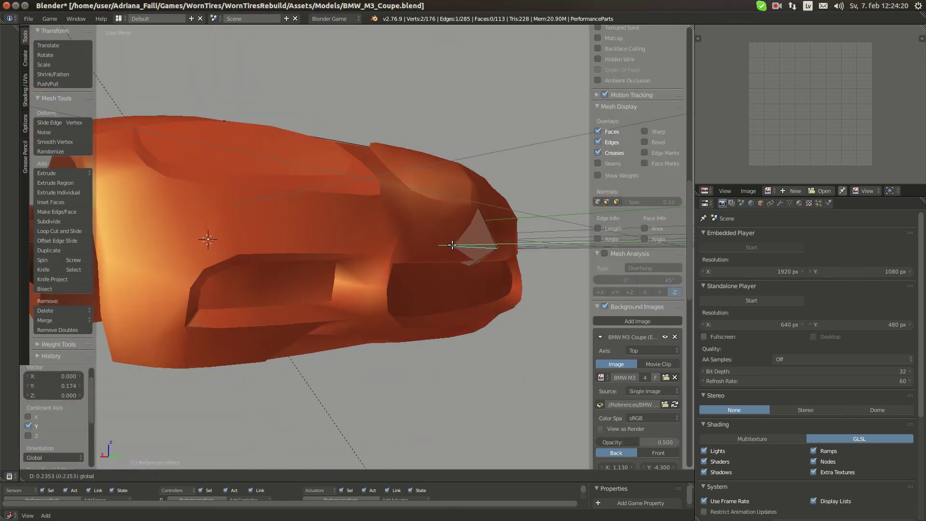
pyautogui.click(434, 245)
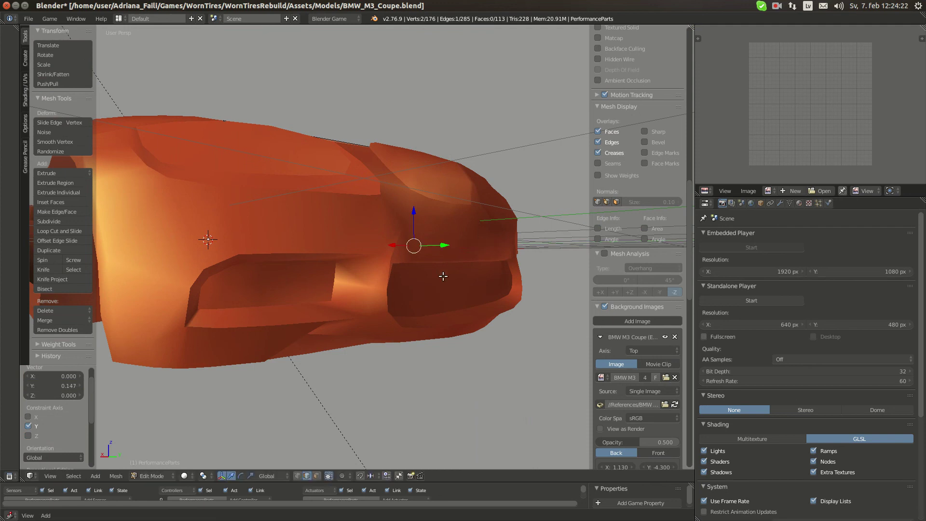
# Rotate the front edge about the global Z axis and move it 0.118 along Y.
pyautogui.press('r')
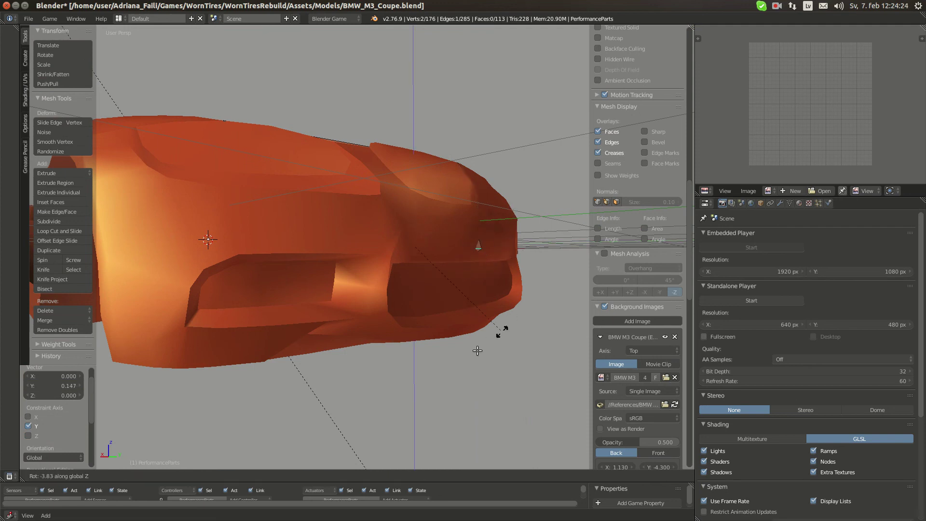
pyautogui.click(435, 348)
pyautogui.moveTo(440, 245); pyautogui.dragTo(463, 244)
pyautogui.press('r')
pyautogui.press('x')
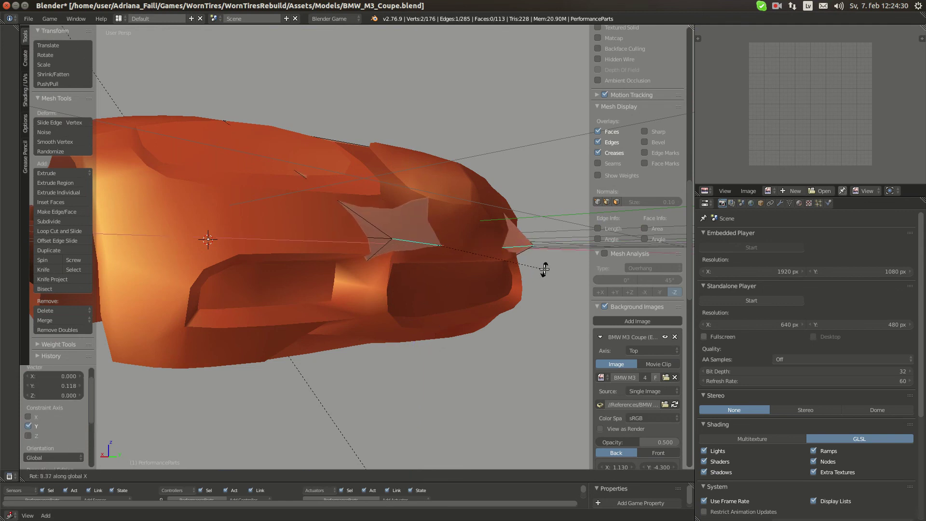
pyautogui.rightClick(539, 277)
pyautogui.press('r')
pyautogui.press('x')
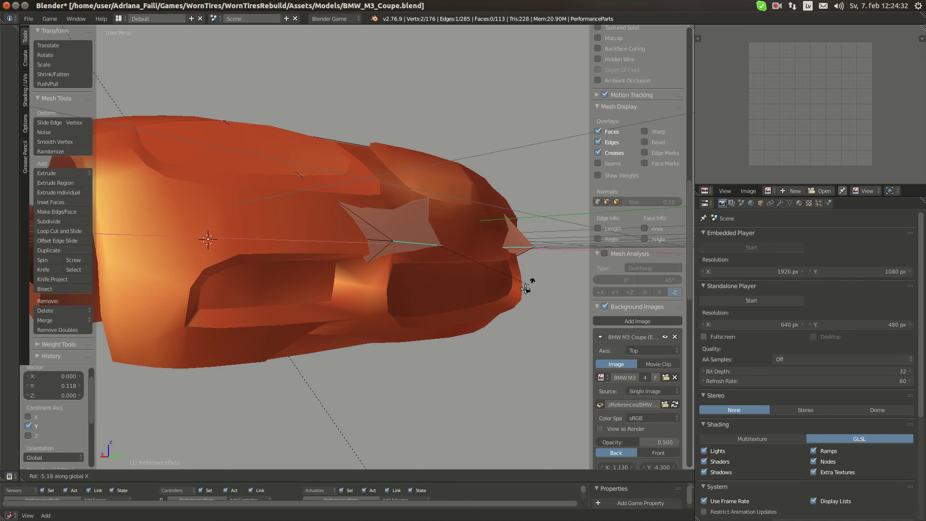
pyautogui.rightClick(456, 303)
# Rotate the front edge about -13 degrees around global Z and move it -0.047 along Y to follow the bumper.
pyautogui.press('r')
pyautogui.press('z')
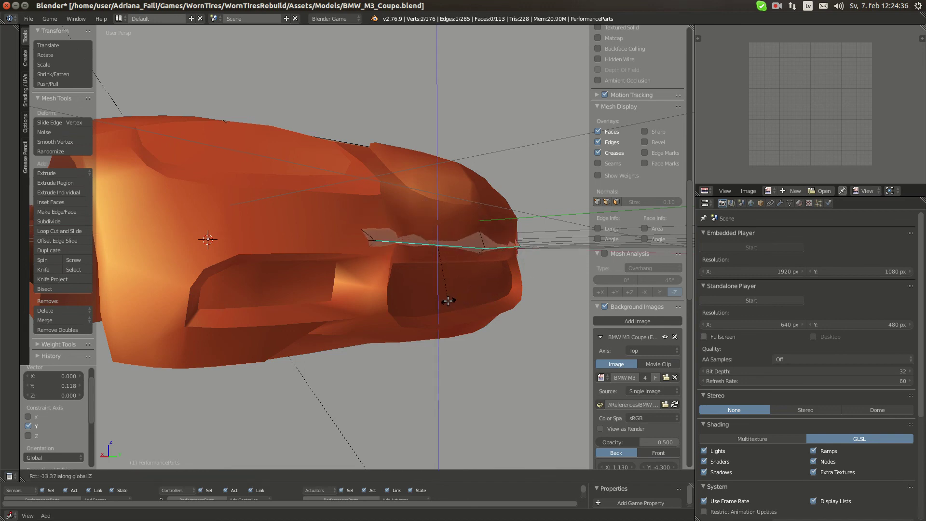
pyautogui.click(447, 300)
pyautogui.moveTo(433, 277); pyautogui.dragTo(444, 298, button='middle')
pyautogui.moveTo(484, 275); pyautogui.dragTo(474, 273)
# Move the horizontal middle edge of the block's rear face -0.248 along Y.
pyautogui.scroll(-3, 227, 270)
pyautogui.moveTo(226, 269); pyautogui.dragTo(382, 256, button='middle')
pyautogui.scroll(-4, 337, 280)
pyautogui.moveTo(337, 280); pyautogui.dragTo(430, 258, button='middle')
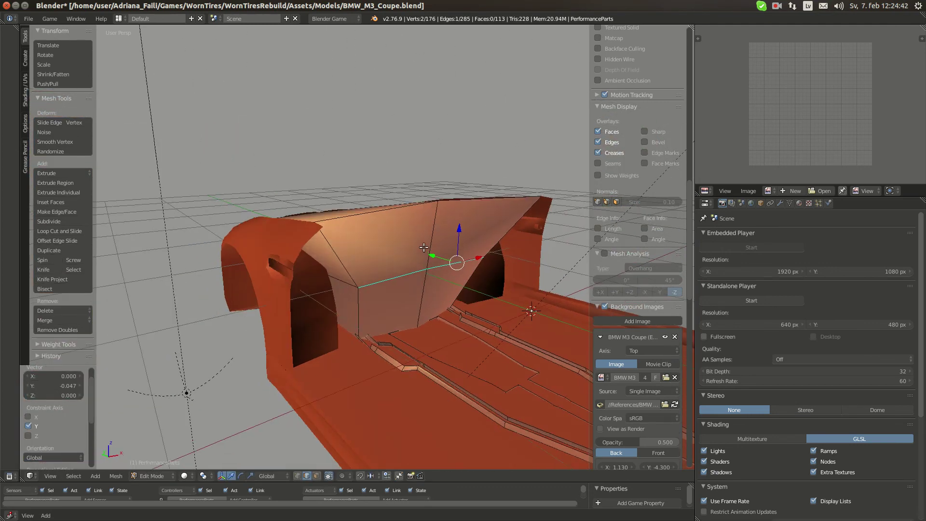
pyautogui.moveTo(431, 256); pyautogui.dragTo(451, 261)
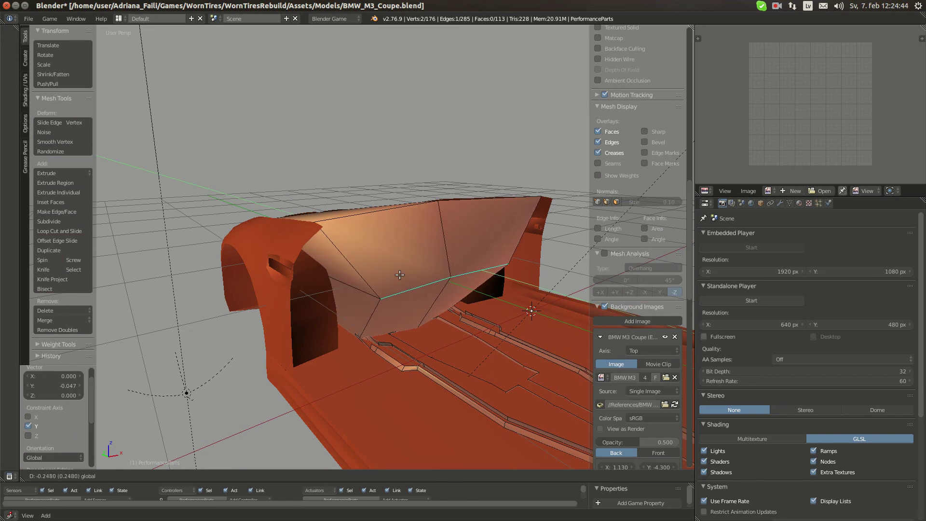
pyautogui.moveTo(400, 275); pyautogui.dragTo(400, 275)
# Pull the block's side edge inward along X, away from the wheel arch.
pyautogui.moveTo(302, 277); pyautogui.dragTo(368, 231, button='middle')
pyautogui.moveTo(502, 238); pyautogui.dragTo(329, 219, button='middle')
pyautogui.scroll(5, 372, 244)
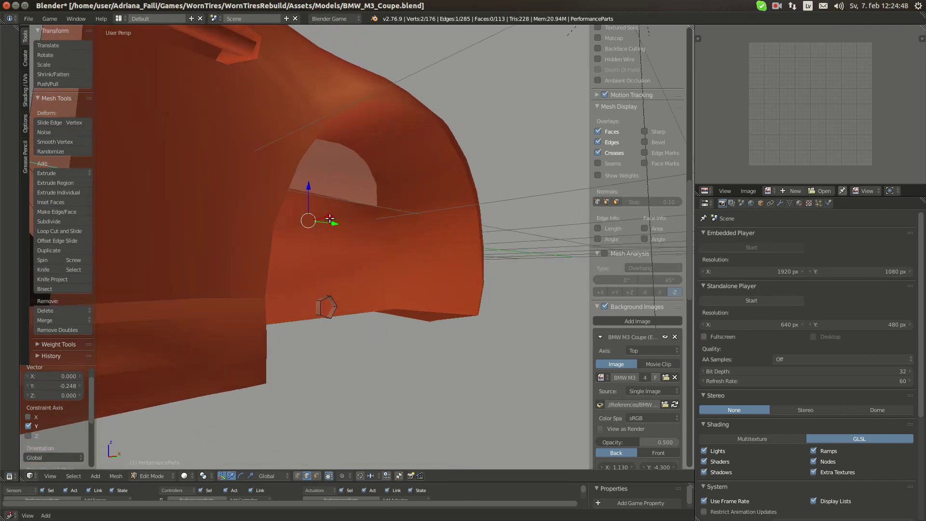
pyautogui.moveTo(330, 218); pyautogui.dragTo(326, 216)
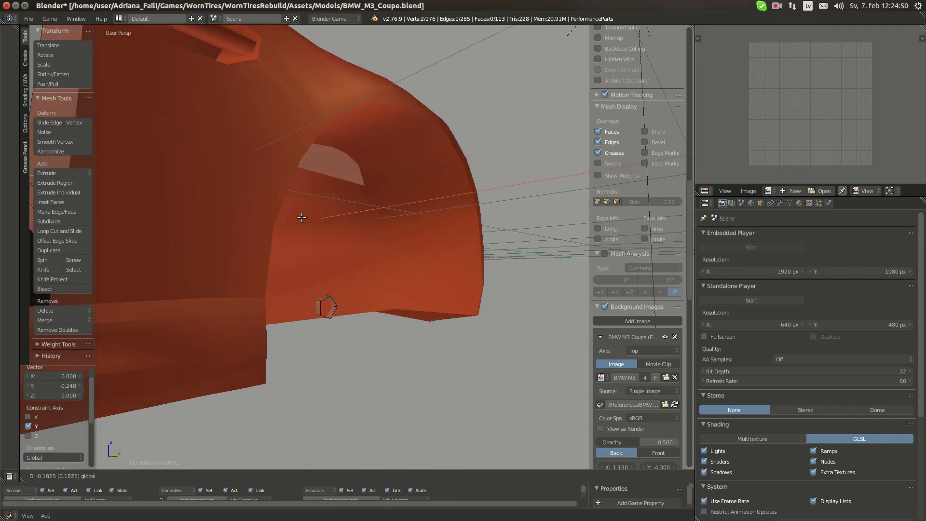
pyautogui.moveTo(266, 219); pyautogui.dragTo(267, 219)
# Readjust the block's side edge from the rear view, finishing with a 0.118 move along X.
pyautogui.scroll(-5, 266, 218)
pyautogui.moveTo(265, 221); pyautogui.dragTo(307, 250, button='middle')
pyautogui.moveTo(340, 238); pyautogui.dragTo(371, 241)
pyautogui.moveTo(372, 241); pyautogui.dragTo(374, 261, button='middle')
pyautogui.moveTo(371, 247); pyautogui.dragTo(386, 248)
pyautogui.moveTo(385, 248); pyautogui.dragTo(377, 249, button='middle')
pyautogui.moveTo(347, 228); pyautogui.dragTo(399, 228)
# Fine-tune the side edge beside the wheel arch with a 0.004 nudge and a further move along X.
pyautogui.moveTo(399, 227); pyautogui.dragTo(371, 201, button='middle')
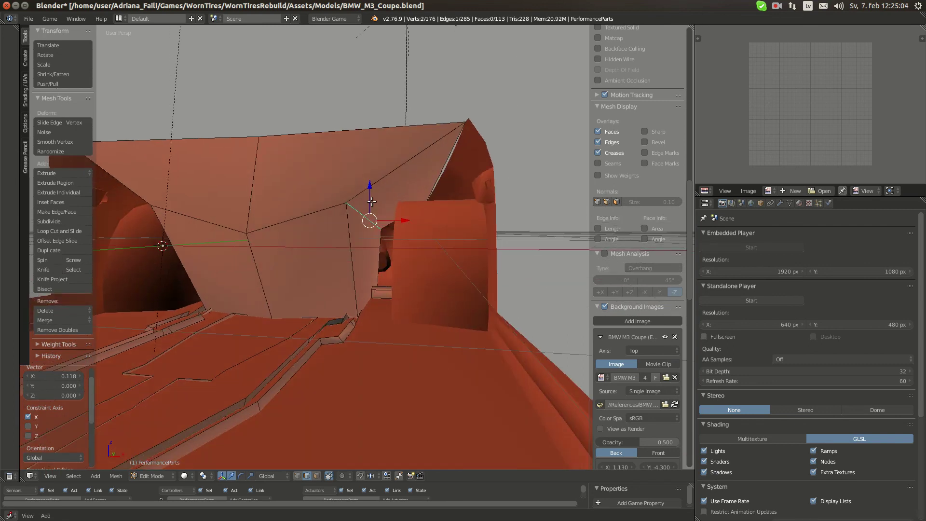
pyautogui.moveTo(368, 193); pyautogui.dragTo(369, 187)
pyautogui.moveTo(368, 187); pyautogui.dragTo(327, 204, button='middle')
pyautogui.press('g')
pyautogui.press('x')
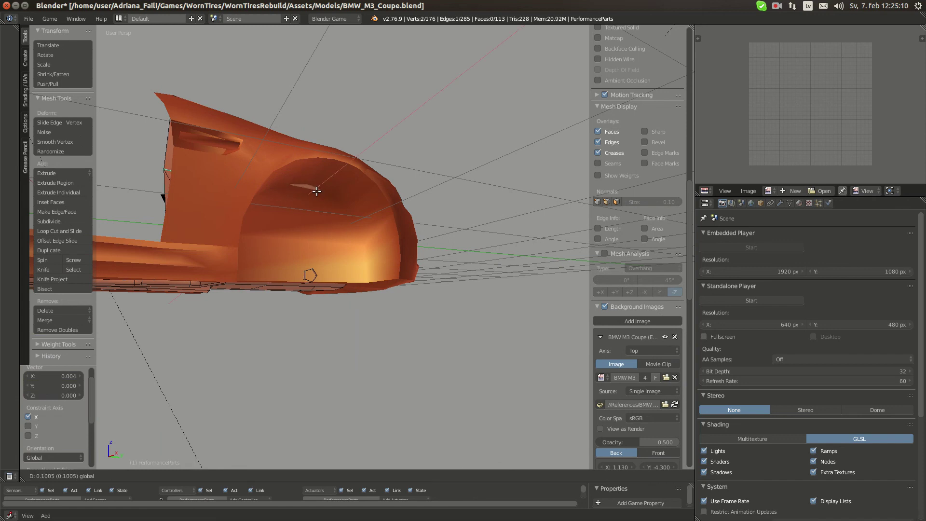
pyautogui.click(326, 197)
# Select the entire mesh and inspect the reshaped block from the front and above.
pyautogui.moveTo(327, 196); pyautogui.dragTo(426, 252, button='middle')
pyautogui.scroll(-4, 427, 248)
pyautogui.press('a')
pyautogui.press('a')
pyautogui.moveTo(306, 359); pyautogui.dragTo(422, 256, button='middle')
pyautogui.keyDown('shift'); pyautogui.moveTo(346, 258); pyautogui.dragTo(304, 328, button='middle'); pyautogui.keyUp('shift')
pyautogui.scroll(3, 303, 328)
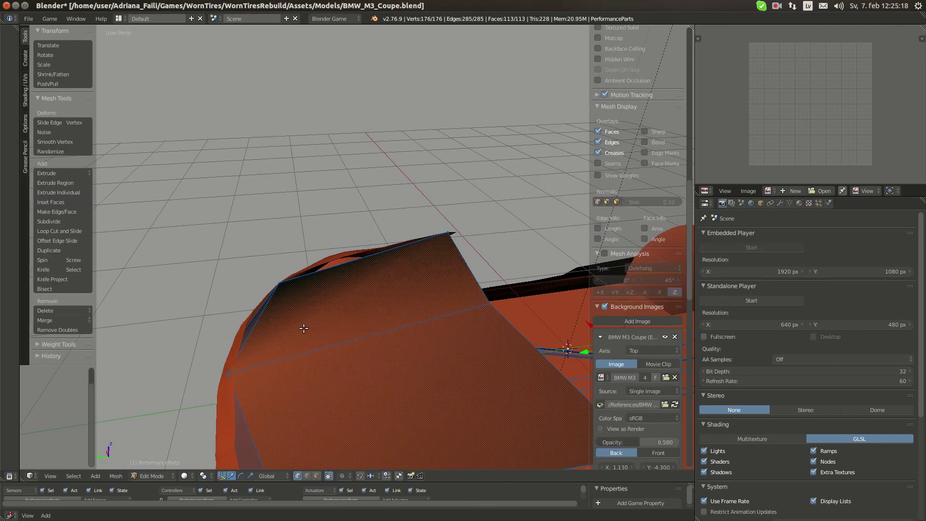
# Switch to Chromium and examine the engine cover and bay layout in the 2011 BMW M3 Coupe photo.
pyautogui.click(12, 94)
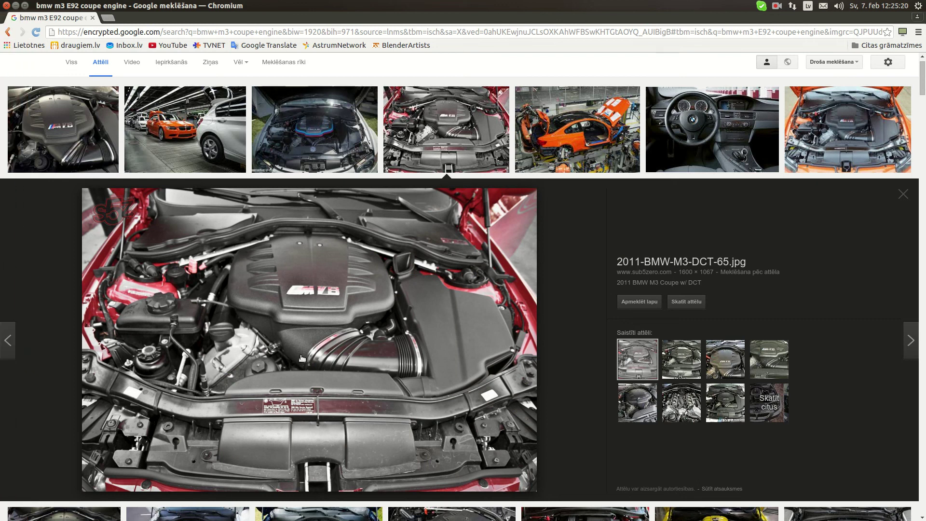
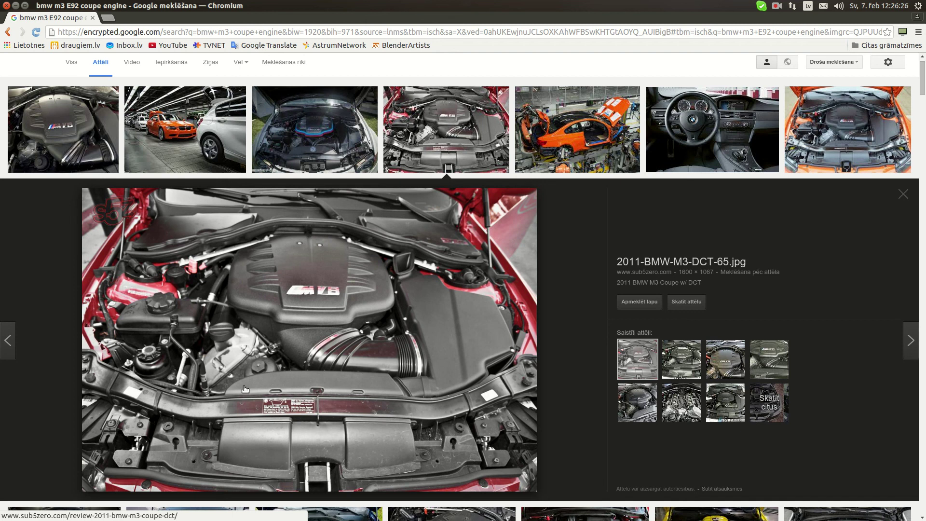
pyautogui.middleClick(391, 425)
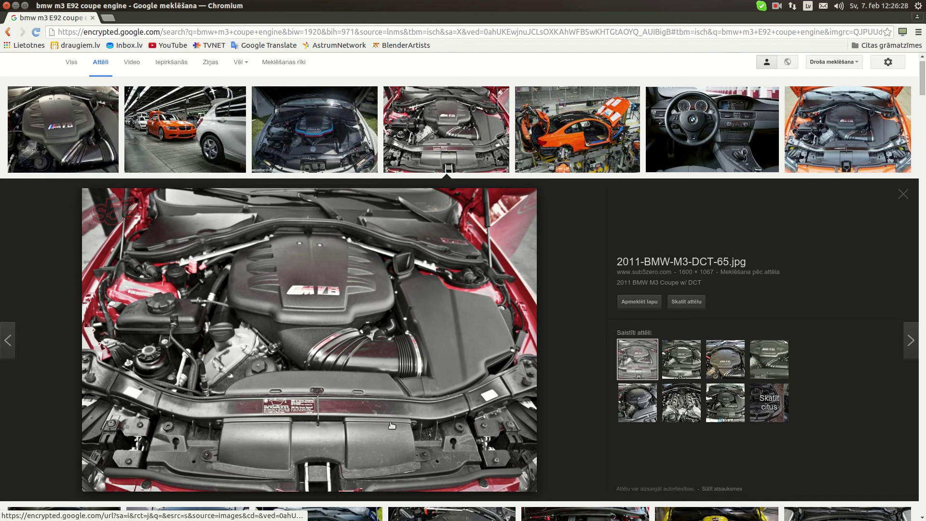
pyautogui.click(185, 18)
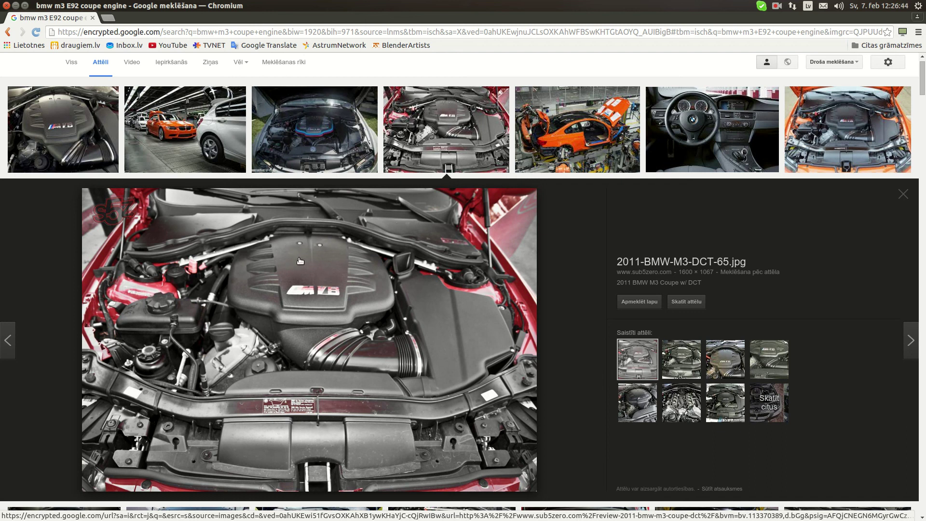
# Return to Blender and place the 3D cursor on the block's top surface.
pyautogui.moveTo(1, 332)
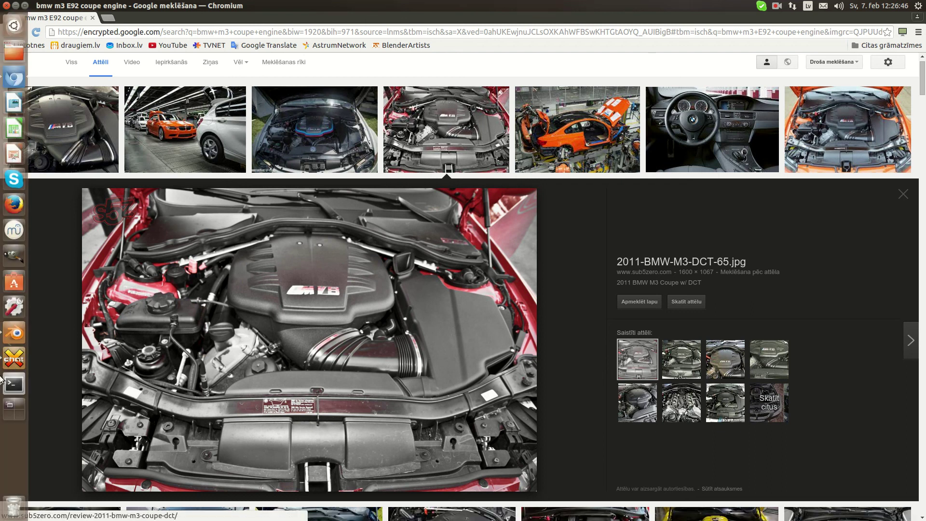
pyautogui.click(5, 328)
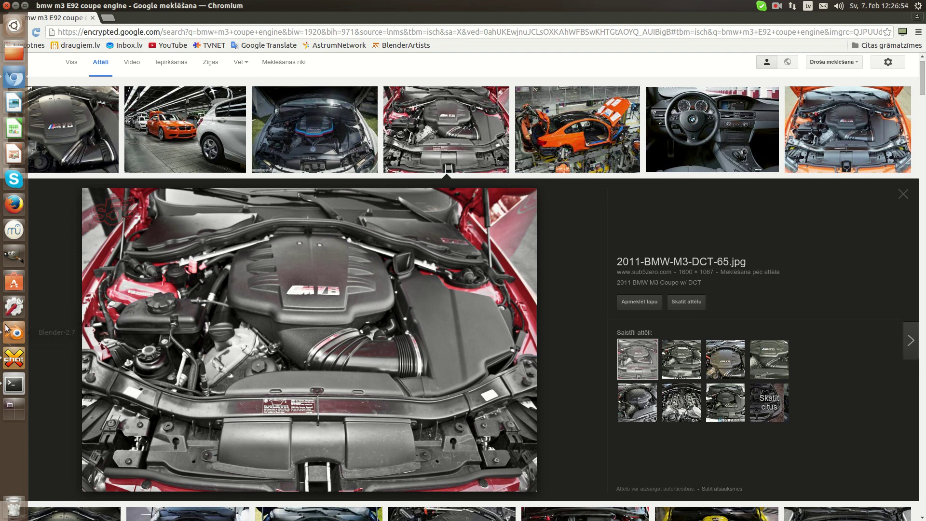
pyautogui.scroll(-5, 378, 304)
pyautogui.click(385, 297)
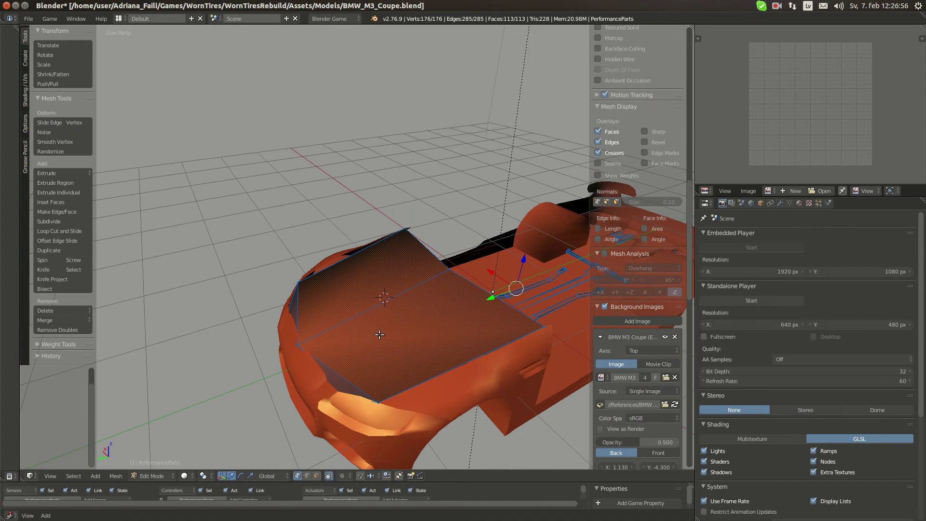
# Add a cube with radius 0.100 on one half of the block's top and raise it 0.281 along Z.
pyautogui.scroll(3, 405, 319)
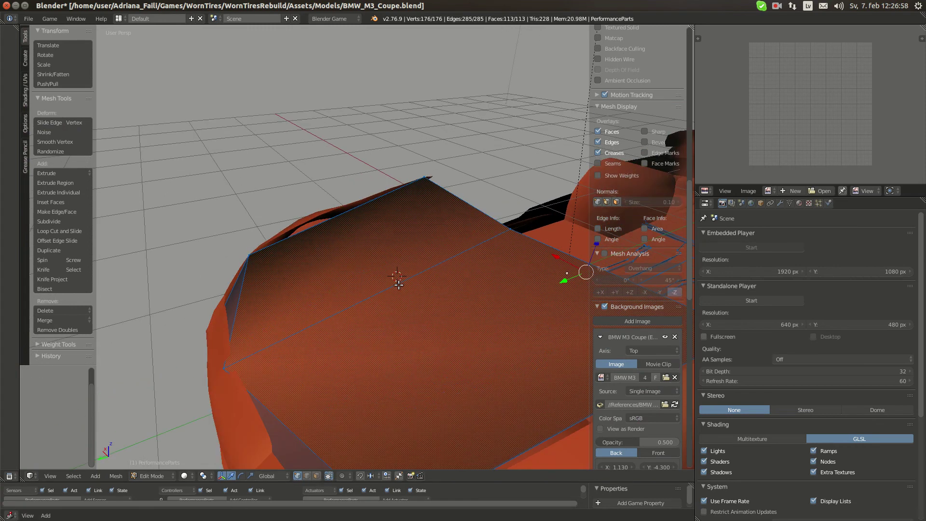
pyautogui.hotkey('shift', 'a')
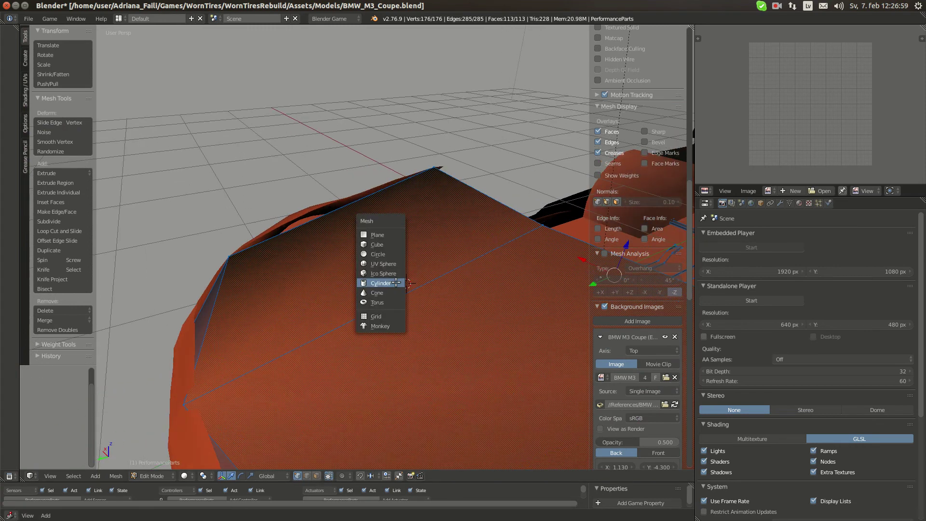
pyautogui.click(386, 238)
pyautogui.moveTo(525, 240); pyautogui.dragTo(354, 316, button='middle')
pyautogui.hotkey('shift', 'a')
pyautogui.click(348, 207)
pyautogui.scroll(3, 359, 338)
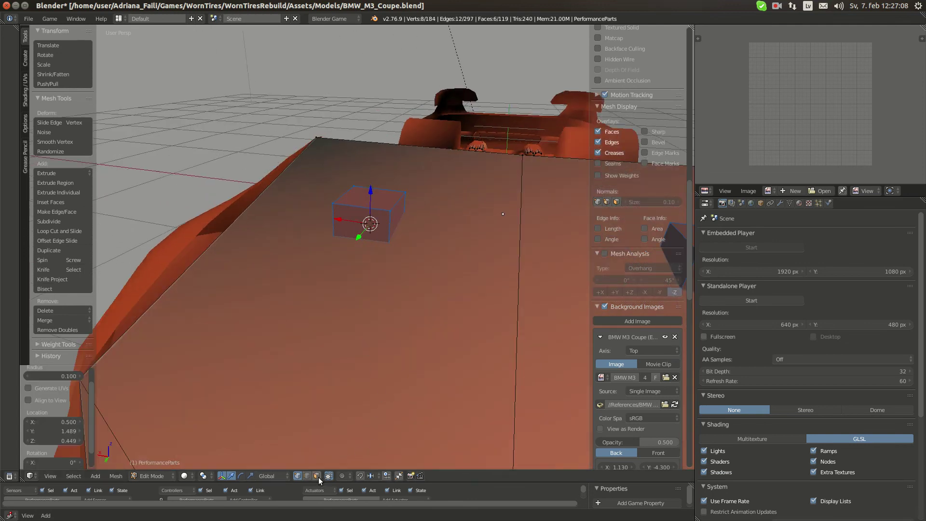
pyautogui.moveTo(373, 197); pyautogui.dragTo(374, 119)
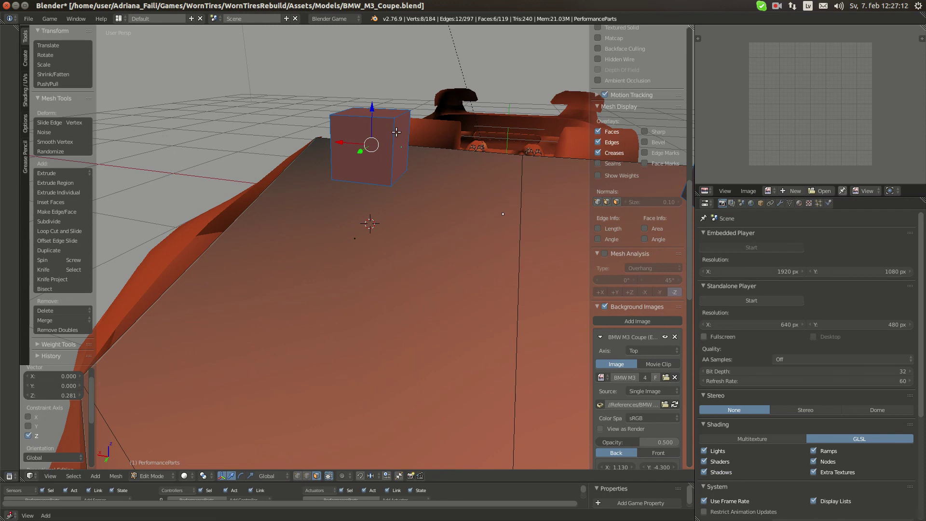
# Delete the cube's bottom face and the side face towards the car's centreline.
pyautogui.rightClick(408, 165)
pyautogui.moveTo(412, 232)
pyautogui.mouseDown(button='middle')
pyautogui.moveTo(384, 195)
pyautogui.moveTo(410, 217)
pyautogui.mouseUp(button='middle')
pyautogui.scroll(4, 389, 194)
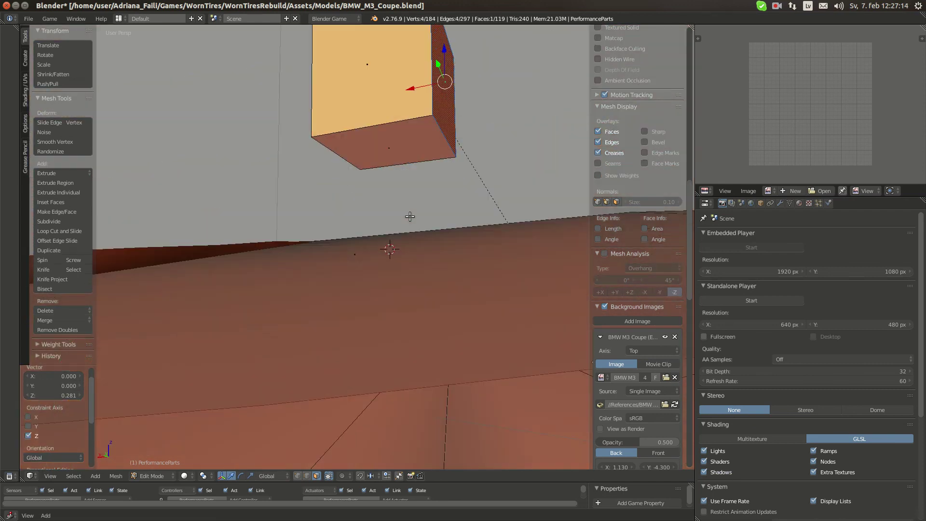
pyautogui.keyDown('shift'); pyautogui.rightClick(404, 121); pyautogui.keyUp('shift')
pyautogui.press('x')
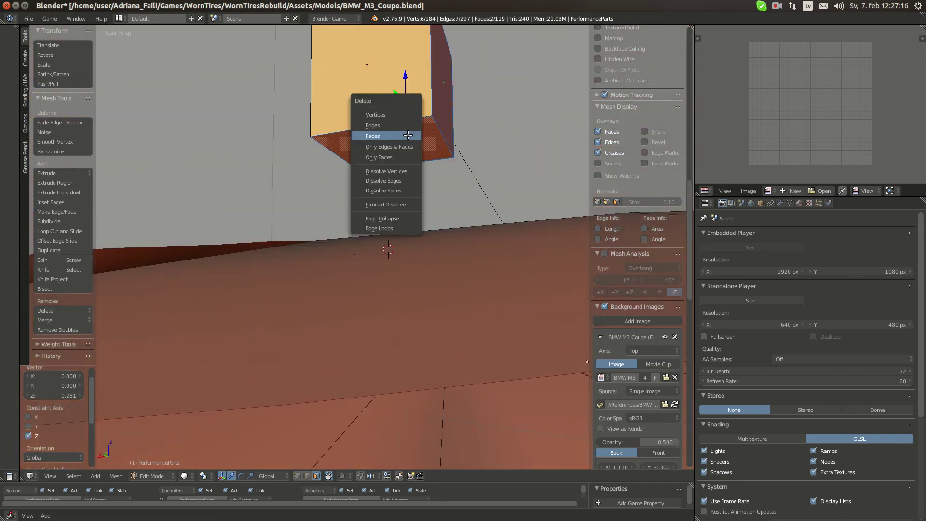
pyautogui.click(408, 135)
# Move the opened cube inward along X to meet its mirrored half and snap the 3D cursor to the centre.
pyautogui.moveTo(408, 135)
pyautogui.mouseDown(button='middle')
pyautogui.moveTo(433, 261)
pyautogui.moveTo(300, 162)
pyautogui.mouseUp(button='middle')
pyautogui.press('z')
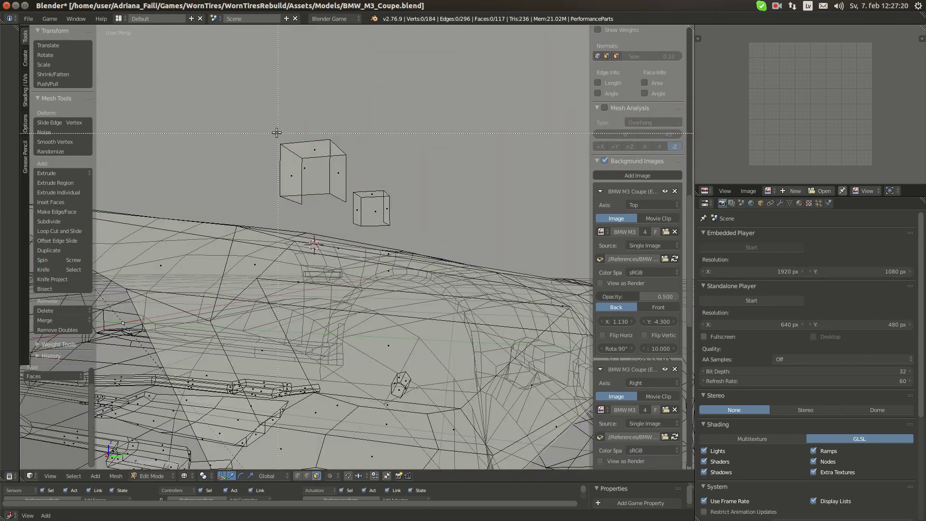
pyautogui.press('l')
pyautogui.press('z')
pyautogui.moveTo(359, 294); pyautogui.dragTo(381, 192, button='middle')
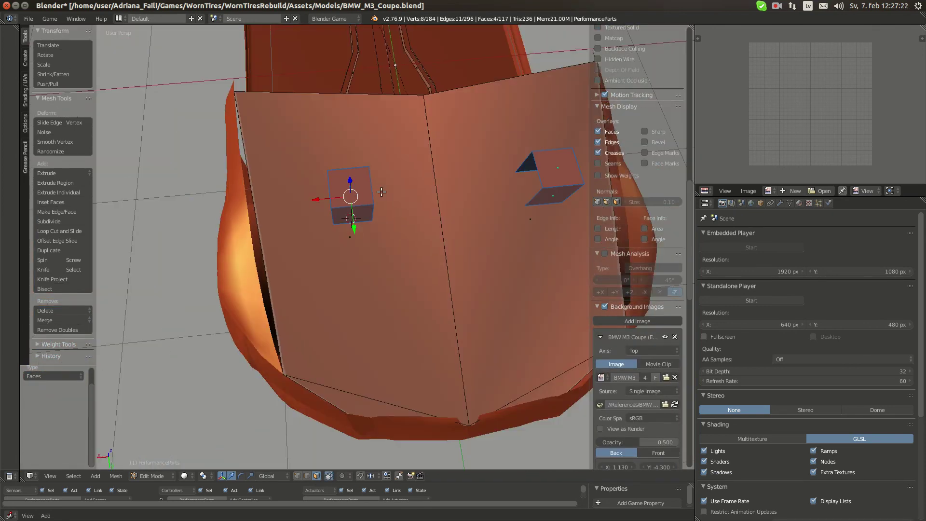
pyautogui.moveTo(324, 196); pyautogui.dragTo(400, 194)
pyautogui.hotkey('shift', 's')
pyautogui.click(397, 192)
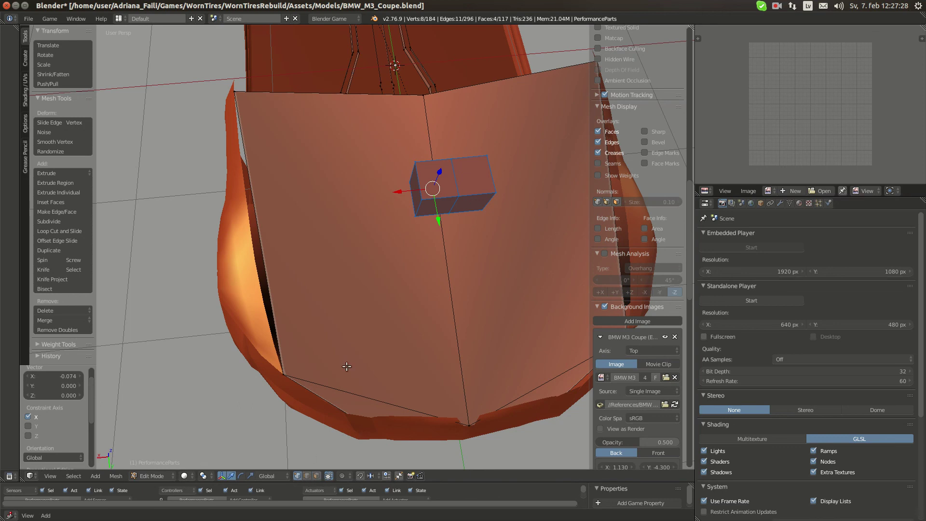
# Check the engine photo in the browser, return to Blender and move the opened cube 0.179 rearward along Y.
pyautogui.press('KP_Decimal')
pyautogui.scroll(-5, 400, 264)
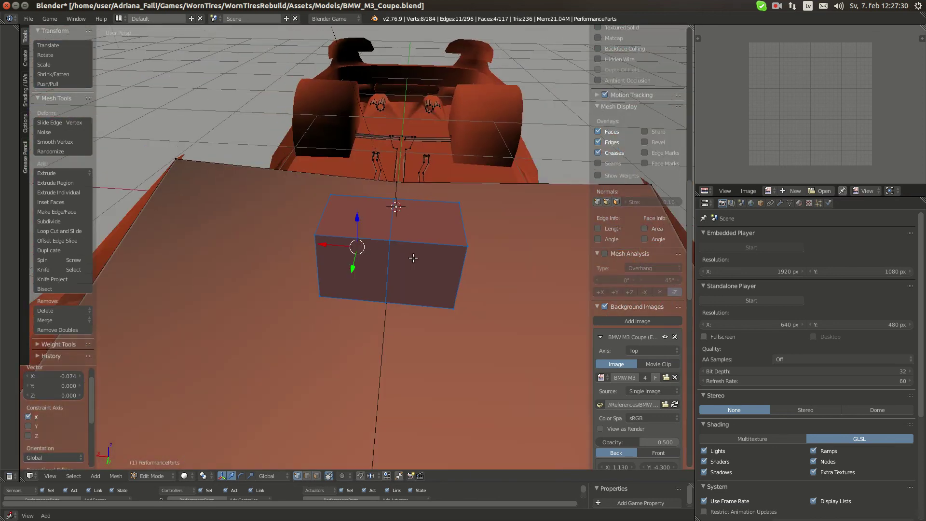
pyautogui.press('KP_7')
pyautogui.scroll(-5, 391, 254)
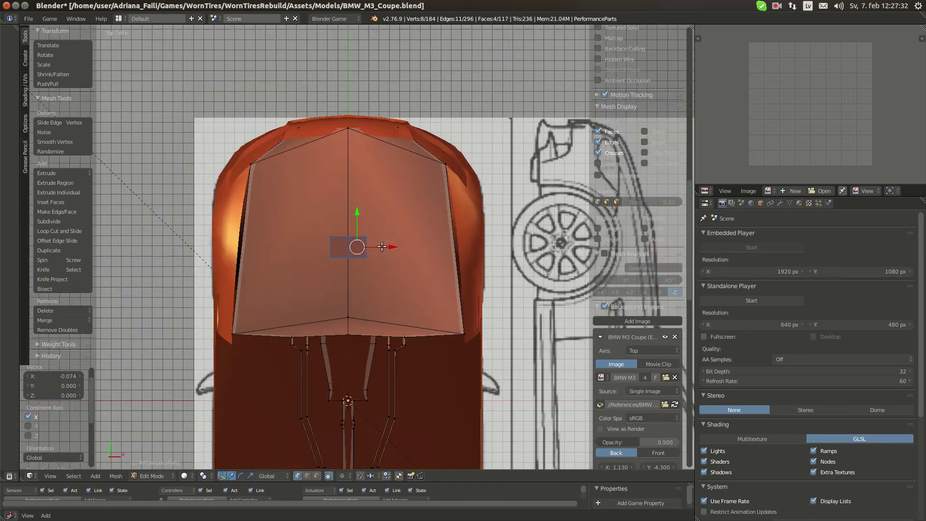
pyautogui.click(14, 78)
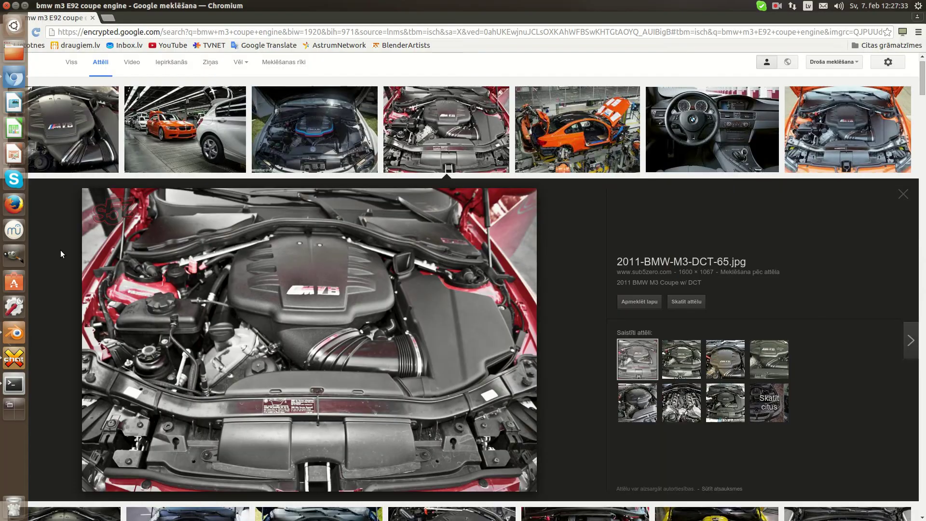
pyautogui.click(14, 333)
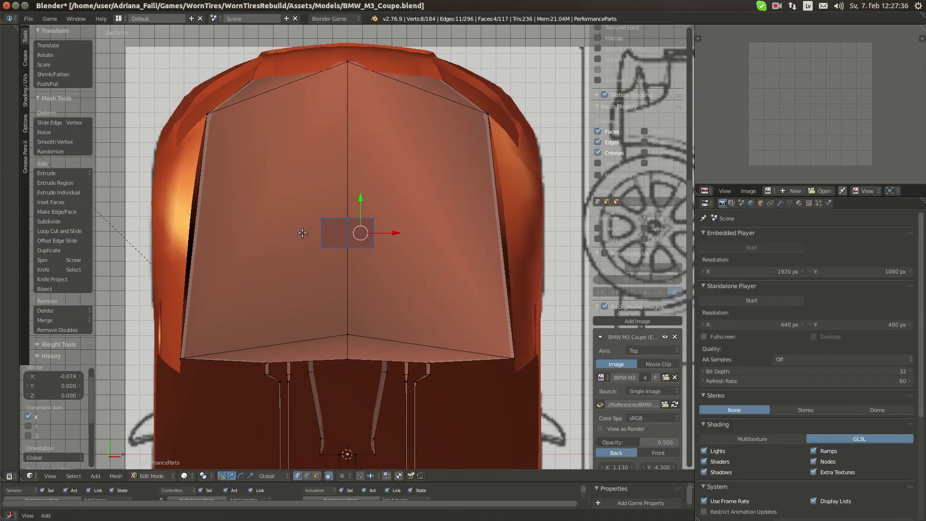
pyautogui.click(14, 78)
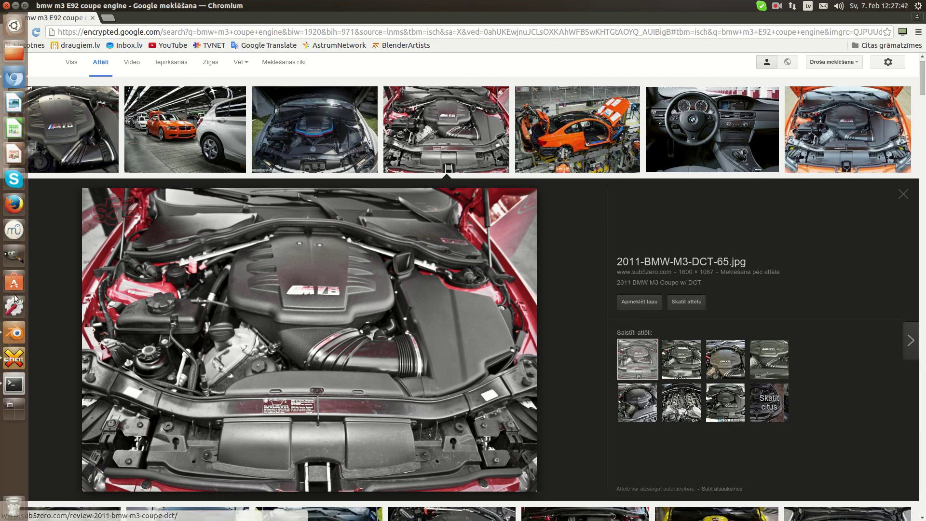
pyautogui.click(13, 327)
pyautogui.moveTo(363, 206)
pyautogui.mouseDown()
pyautogui.moveTo(357, 236)
pyautogui.moveTo(356, 213)
pyautogui.mouseUp()
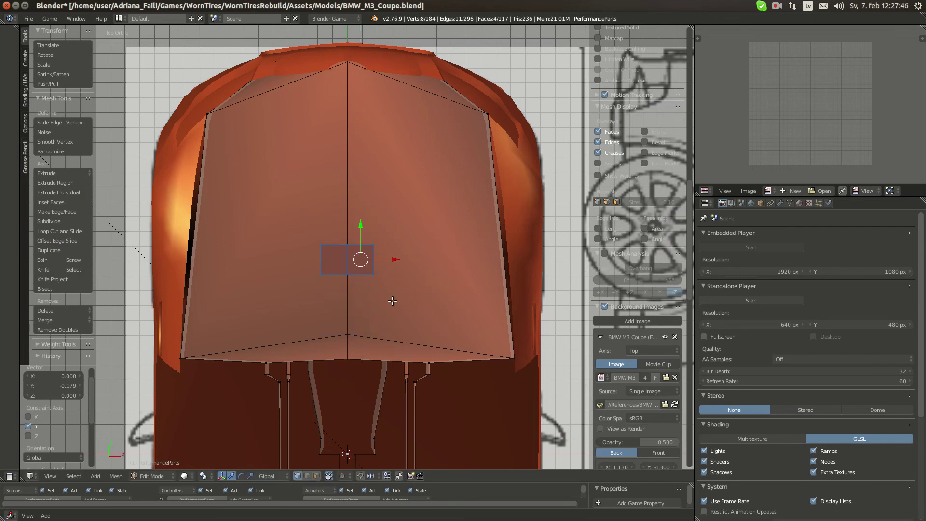
# Stretch the cube along Y by a factor of 3.529 plus a slight extra amount, and shift it 0.140 rearward.
pyautogui.press('s')
pyautogui.press('y')
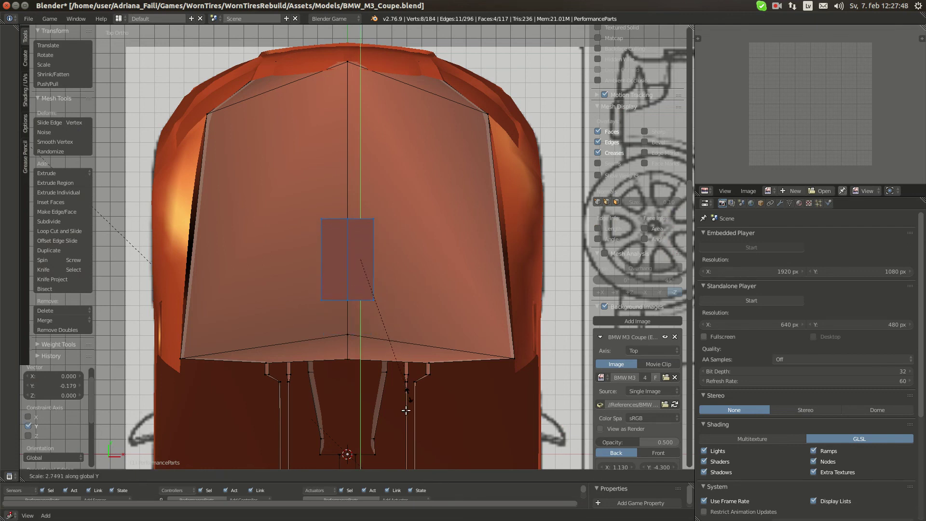
pyautogui.click(403, 439)
pyautogui.press('s')
pyautogui.press('y')
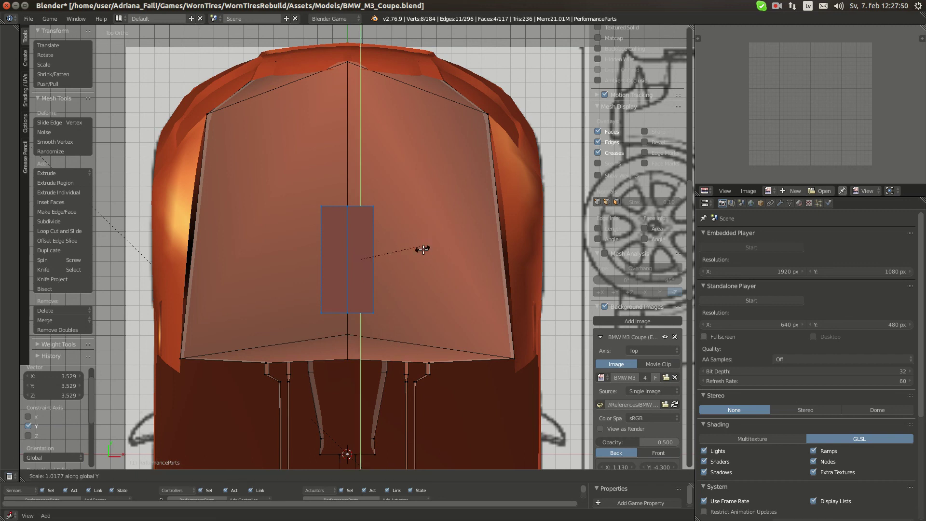
pyautogui.click(415, 258)
pyautogui.moveTo(360, 225); pyautogui.dragTo(361, 253)
# Compare with the engine photo and widen the engine cover box along X by factors of 2.682 and 1.106.
pyautogui.click(10, 83)
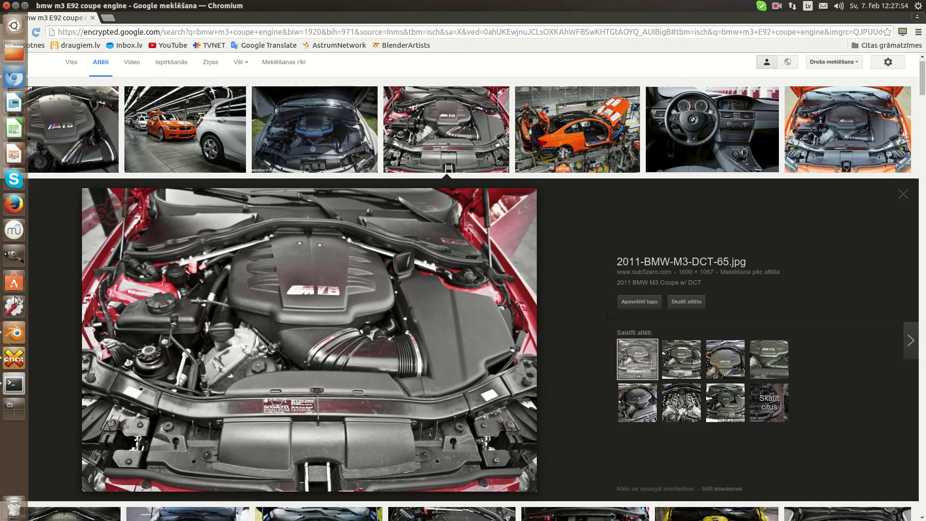
pyautogui.click(13, 332)
pyautogui.press('s')
pyautogui.press('x')
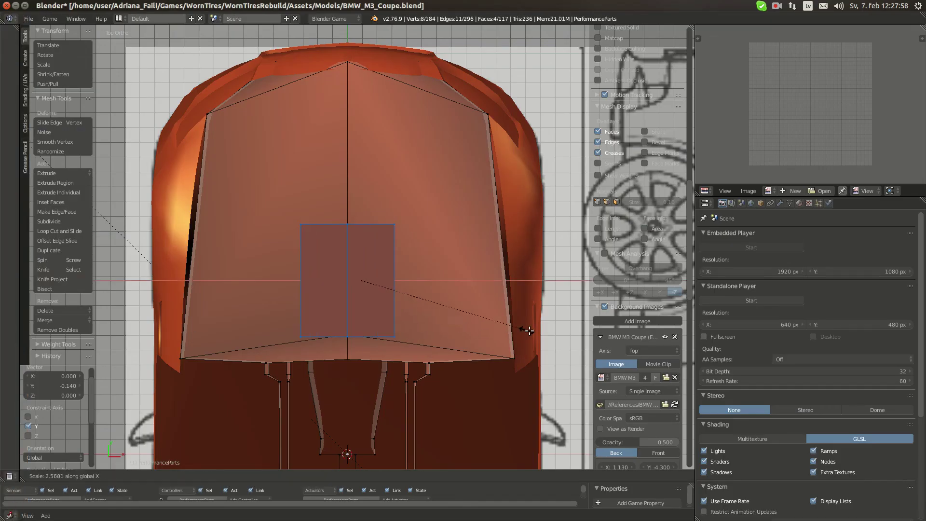
pyautogui.click(531, 331)
pyautogui.moveTo(4, 94)
pyautogui.click(13, 79)
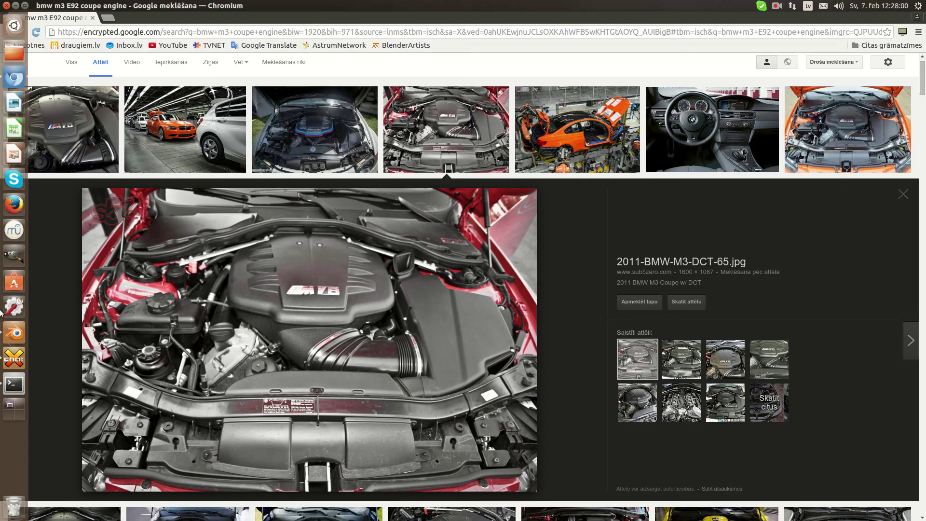
pyautogui.click(14, 334)
pyautogui.press('s')
pyautogui.press('x')
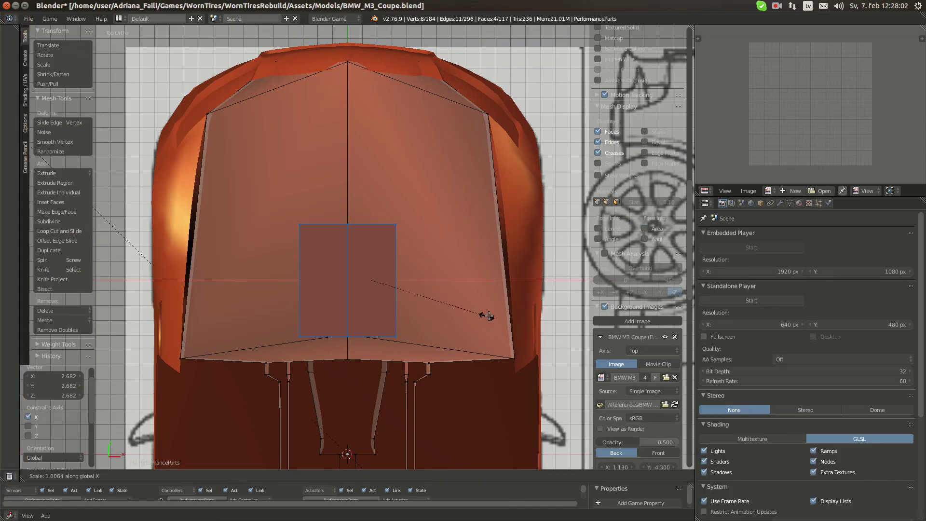
pyautogui.click(442, 302)
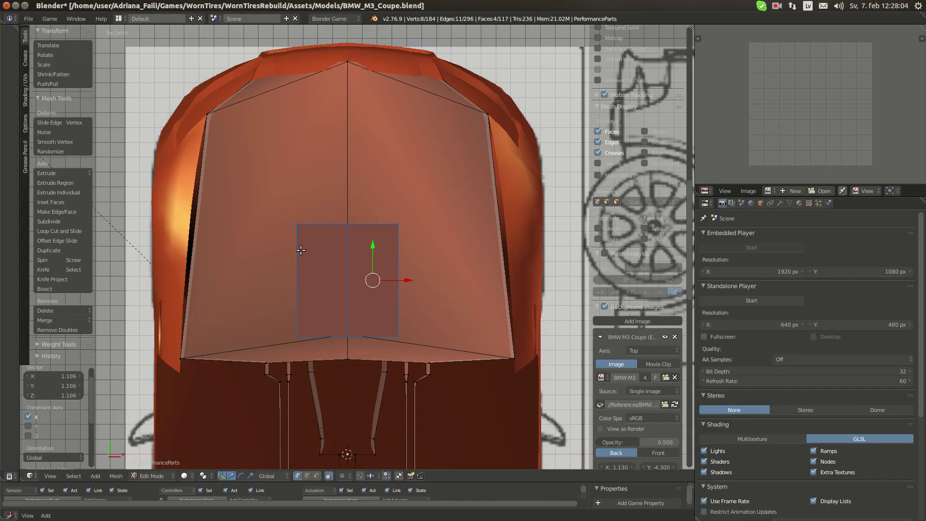
# Move the box's outer front vertical edge about 0.041 inward and 0.046 rearward in top view.
pyautogui.moveTo(349, 230); pyautogui.dragTo(359, 273, button='middle')
pyautogui.click(359, 277)
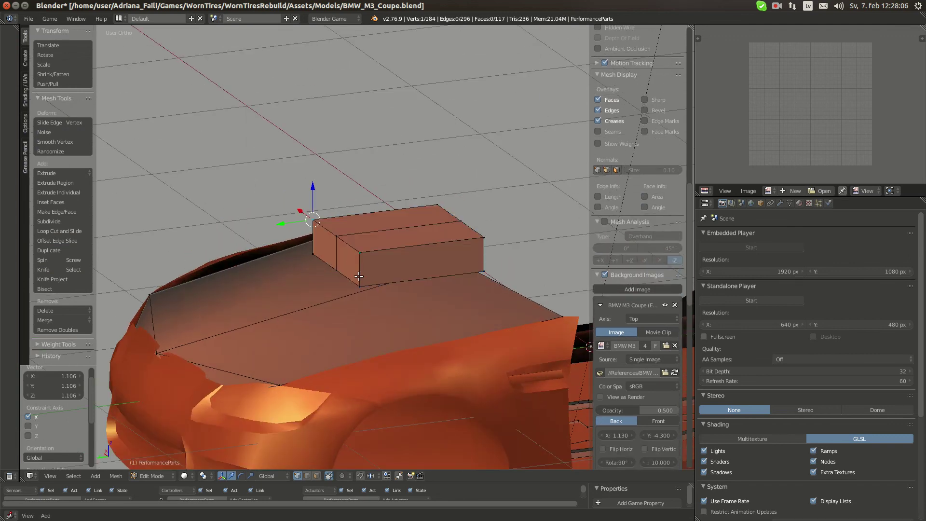
pyautogui.press('KP_7')
pyautogui.press('g')
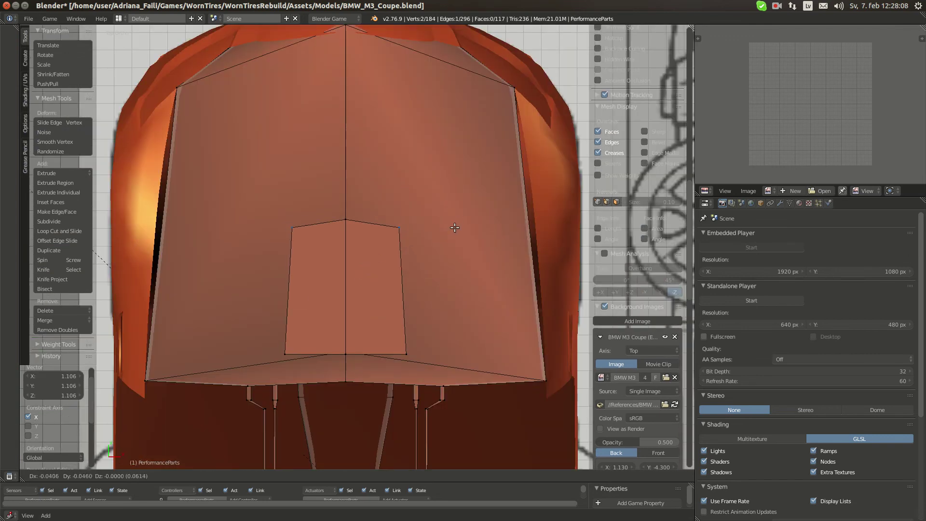
pyautogui.click(454, 227)
# Recheck the engine photo and add a lengthwise loop cut through the box, slid slightly towards the centreline.
pyautogui.moveTo(8, 101)
pyautogui.click(7, 80)
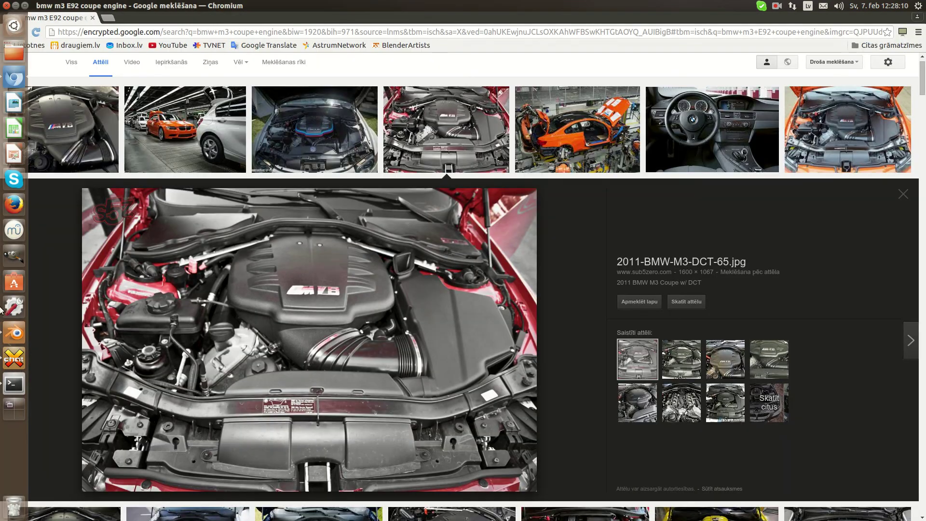
pyautogui.click(14, 333)
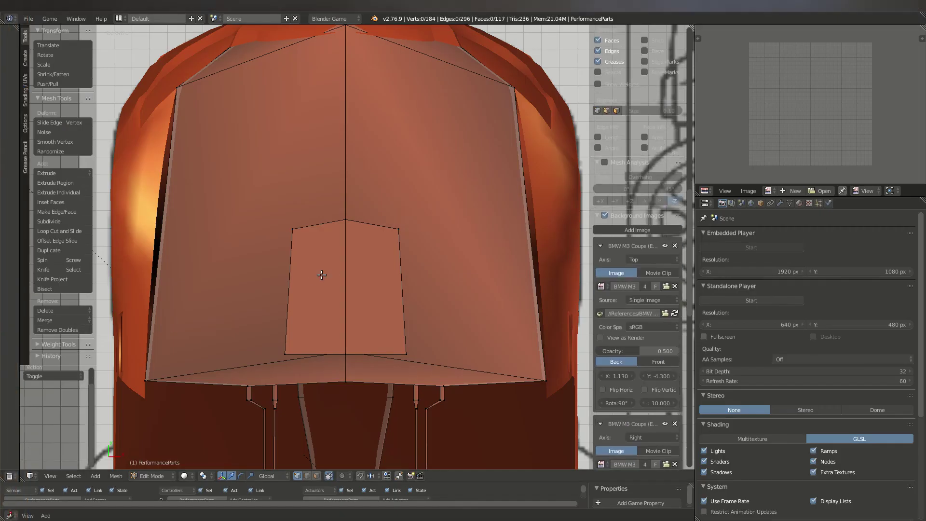
pyautogui.hotkey('ctrl', 'r')
pyautogui.click(371, 222)
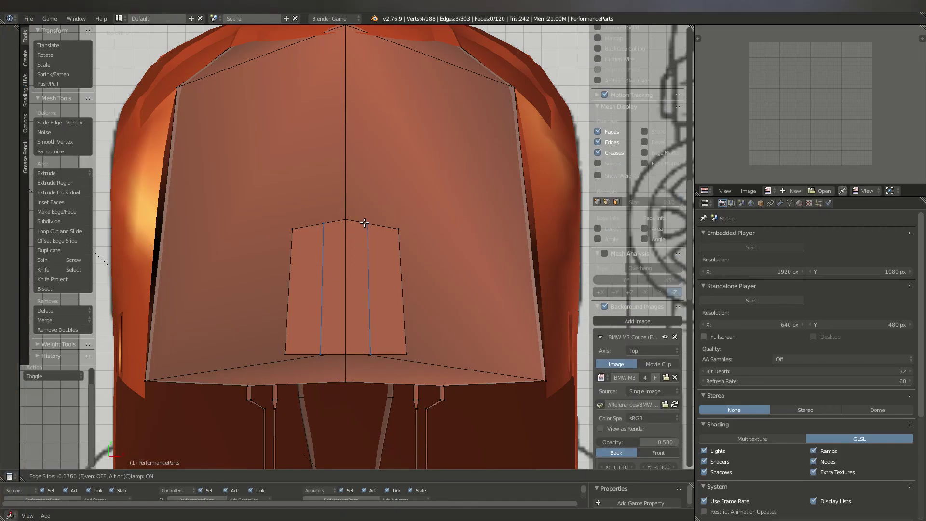
pyautogui.click(367, 220)
pyautogui.press('a')
# Select both front vertices of the new loop cut and move them 0.030 rearward along Y.
pyautogui.moveTo(367, 219); pyautogui.dragTo(377, 239, button='middle')
pyautogui.rightClick(358, 217)
pyautogui.keyDown('shift'); pyautogui.rightClick(358, 224); pyautogui.keyUp('shift')
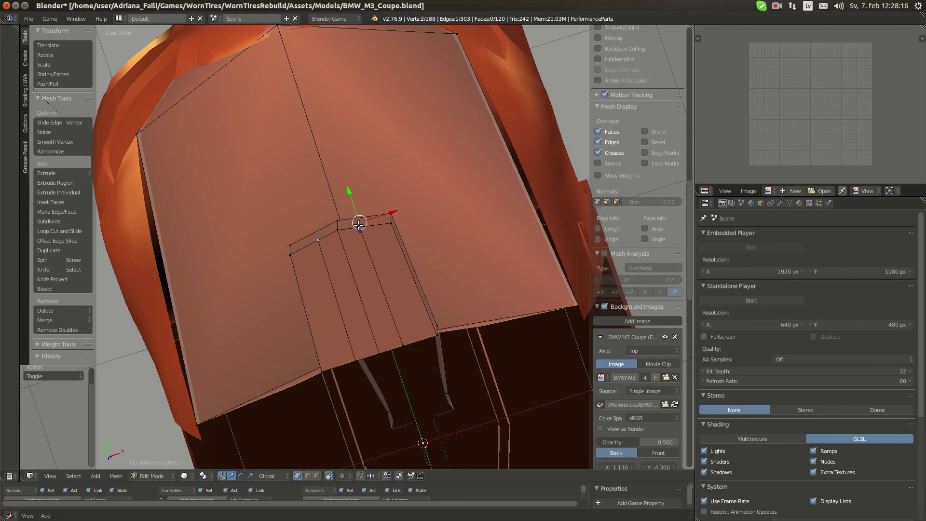
pyautogui.press('KP_7')
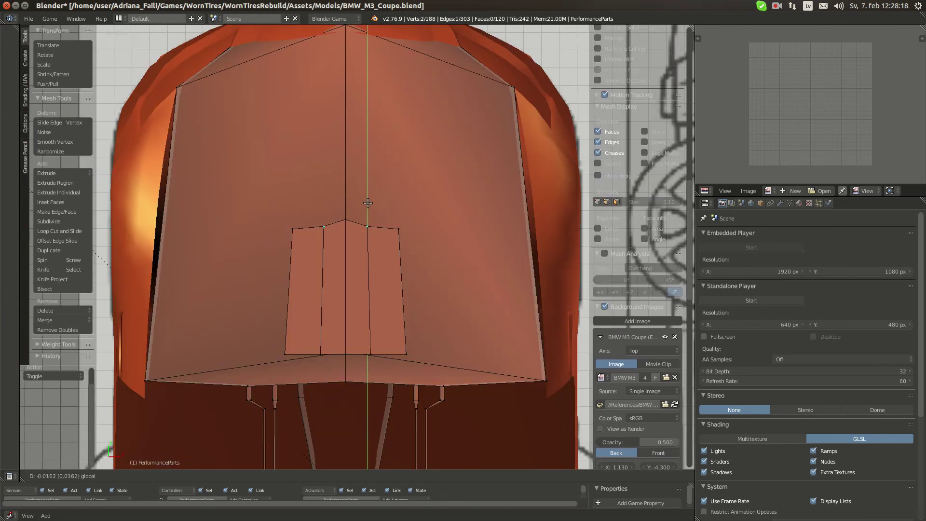
pyautogui.moveTo(366, 198); pyautogui.dragTo(361, 215)
# Knife a cut across the cover's top from the loop's front vertex to the centreline, just behind the front tip.
pyautogui.scroll(3, 361, 216)
pyautogui.scroll(1, 365, 211)
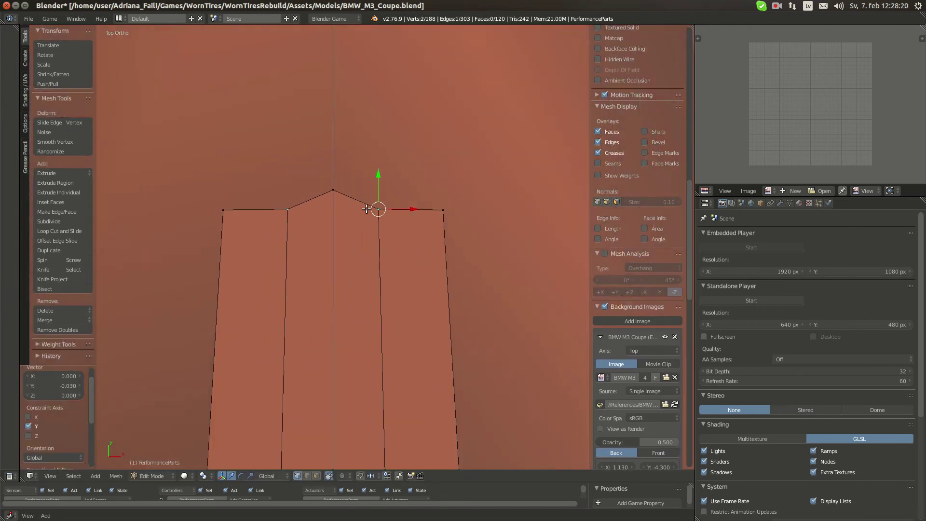
pyautogui.keyDown('shift'); pyautogui.moveTo(363, 231); pyautogui.dragTo(380, 311, button='middle'); pyautogui.keyUp('shift')
pyautogui.scroll(2, 366, 307)
pyautogui.press('a')
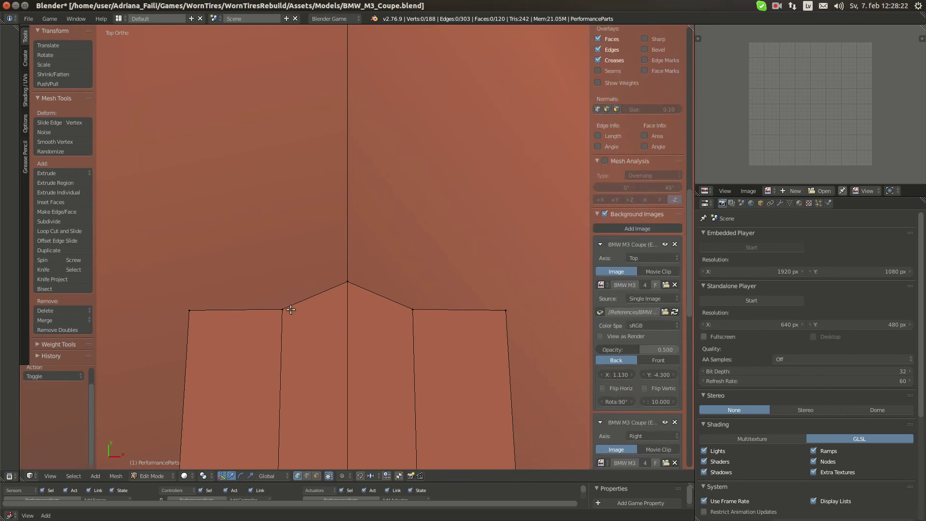
pyautogui.press('k')
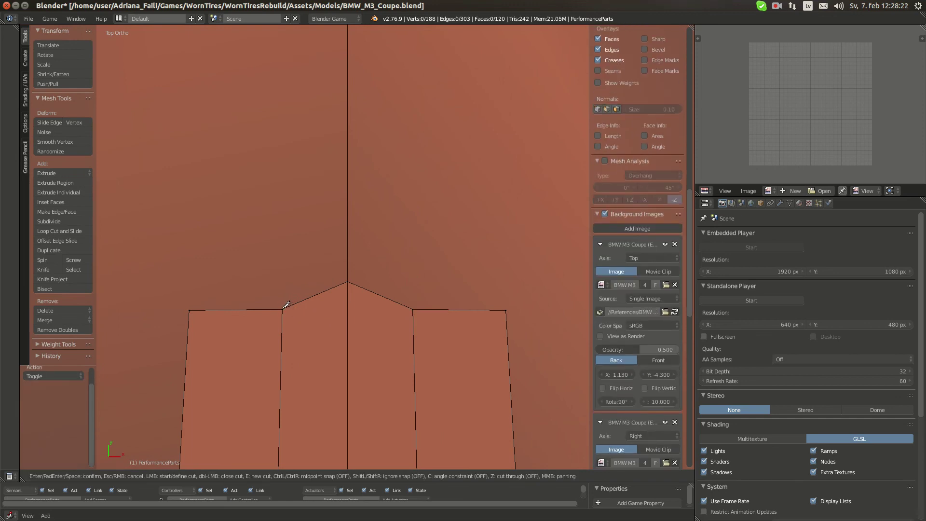
pyautogui.click(415, 309)
pyautogui.click(347, 306)
pyautogui.press('Return')
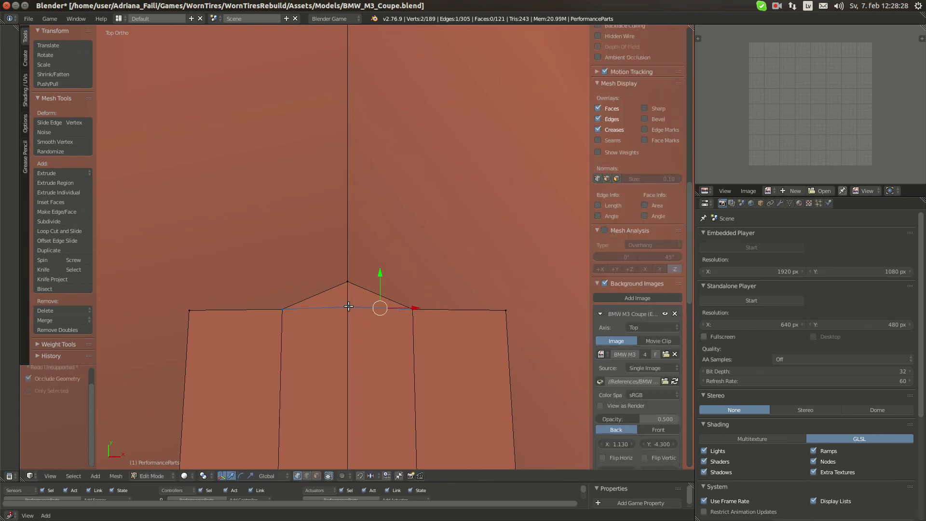
# Knife a cut up the slanted front face from mid-bottom edge over the top to the new centreline point.
pyautogui.moveTo(374, 302); pyautogui.dragTo(381, 301, button='middle')
pyautogui.press('k')
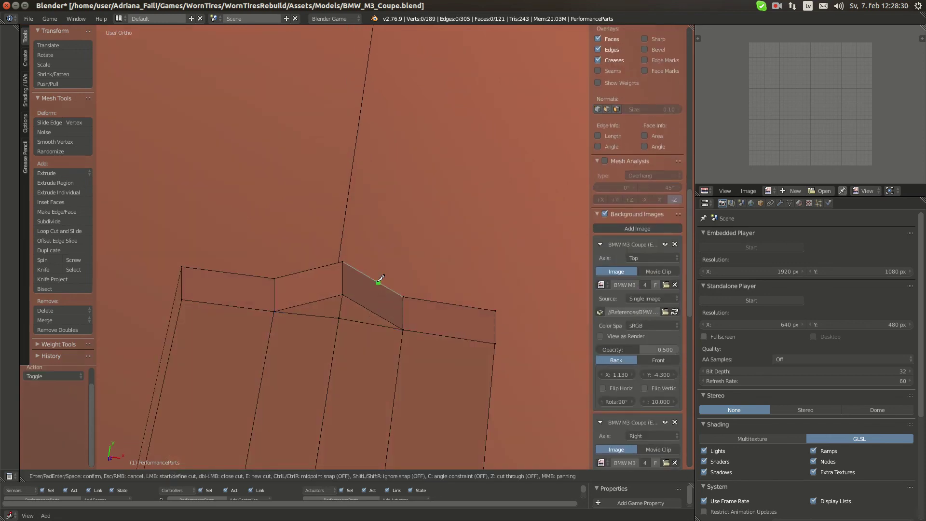
pyautogui.press('Escape')
pyautogui.press('k')
pyautogui.click(376, 281)
pyautogui.click(365, 307)
pyautogui.press('Return')
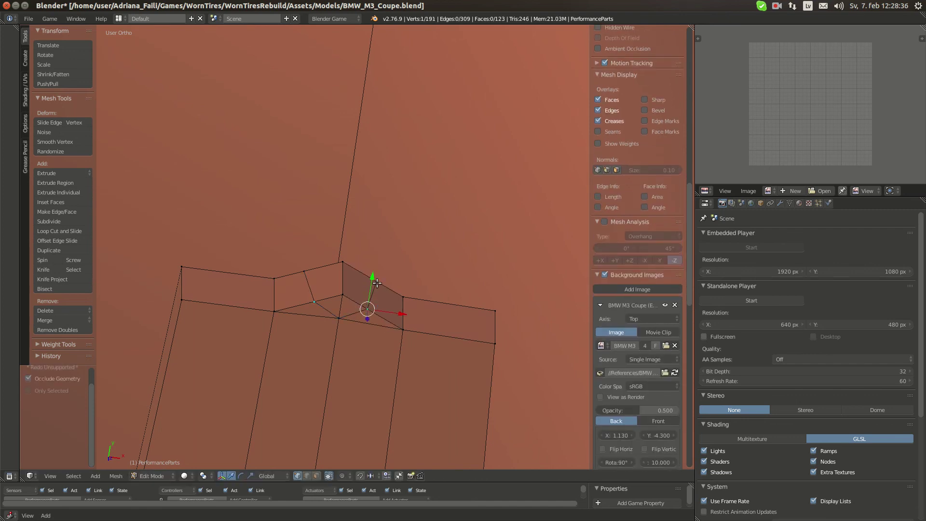
# Straighten the new front edge vertically by scaling its two vertices to 0 along X and Y.
pyautogui.keyDown('shift'); pyautogui.rightClick(377, 282); pyautogui.keyUp('shift')
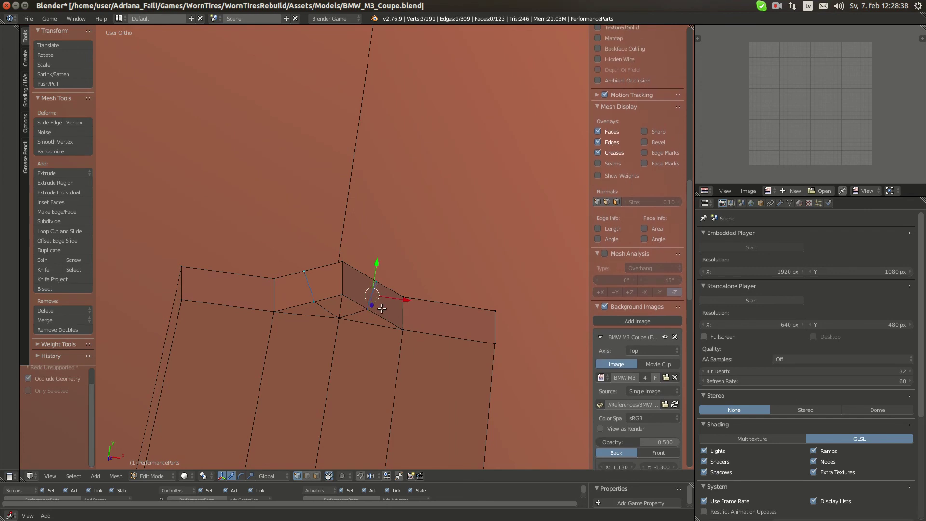
pyautogui.press('s')
pyautogui.press('x')
pyautogui.press('0')
pyautogui.press('Return')
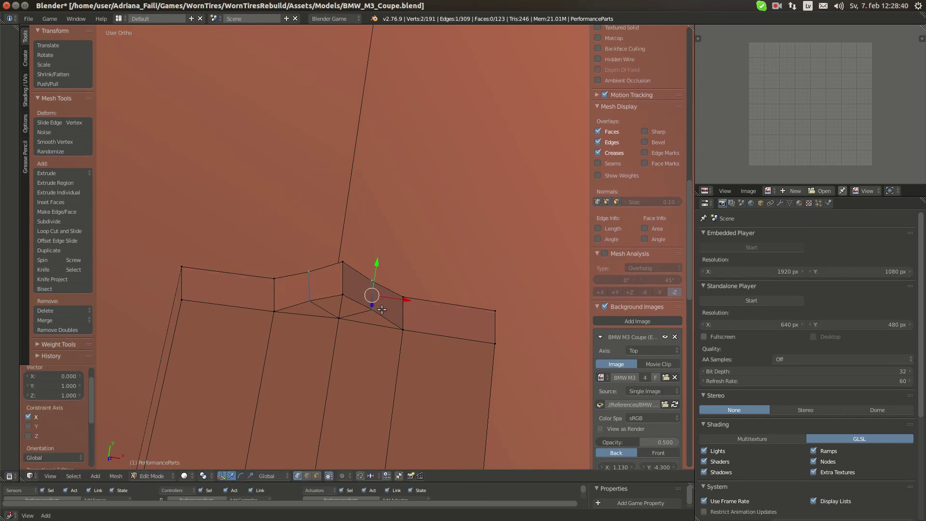
pyautogui.press('s')
pyautogui.press('y')
pyautogui.press('0')
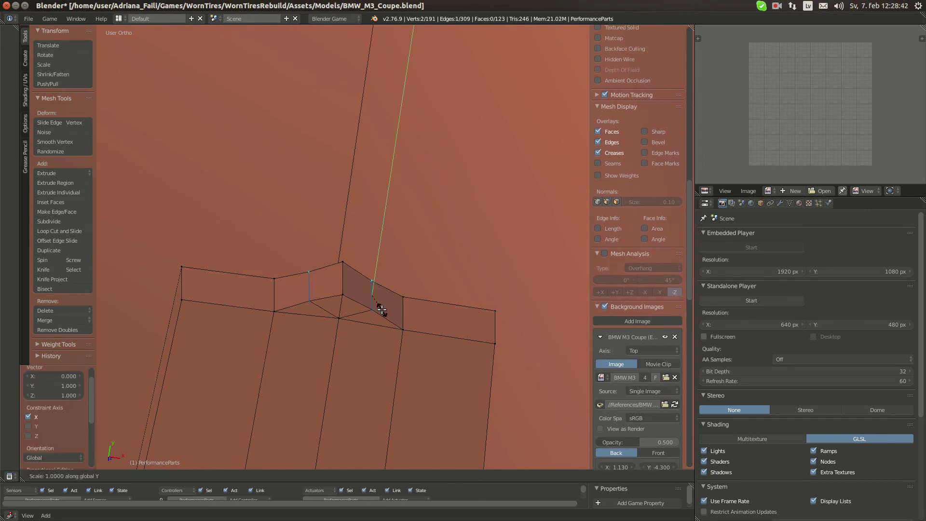
pyautogui.press('Return')
# Move the straightened edge outward and slightly forward in top view to square off the cover's front nose.
pyautogui.press('KP_7')
pyautogui.press('g')
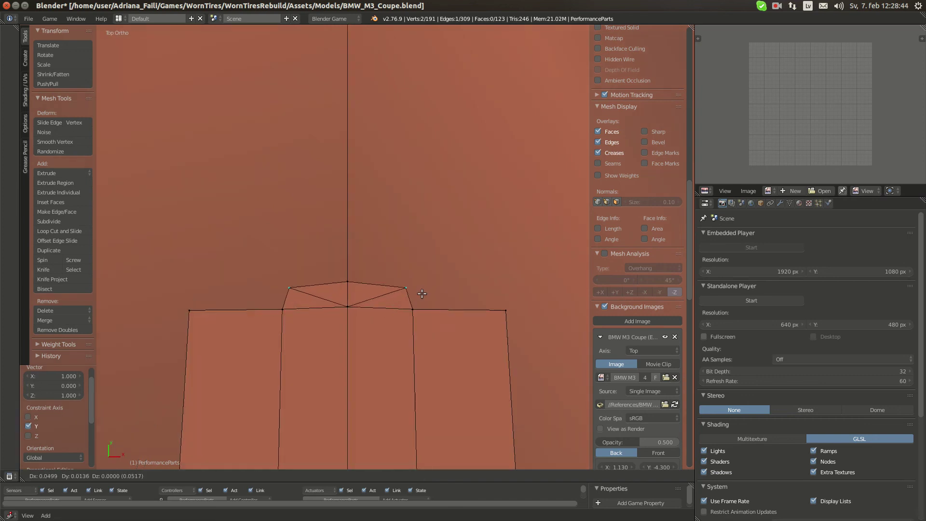
pyautogui.click(417, 313)
pyautogui.press('a')
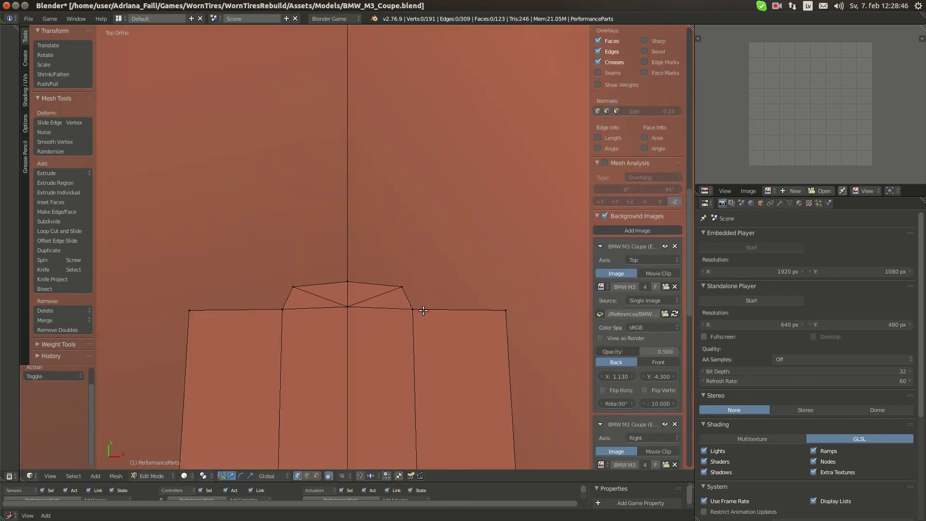
# Check the engine photo, then move the cover's outer front corner edge 0.021 along X and -0.039 along Y.
pyautogui.moveTo(10, 71)
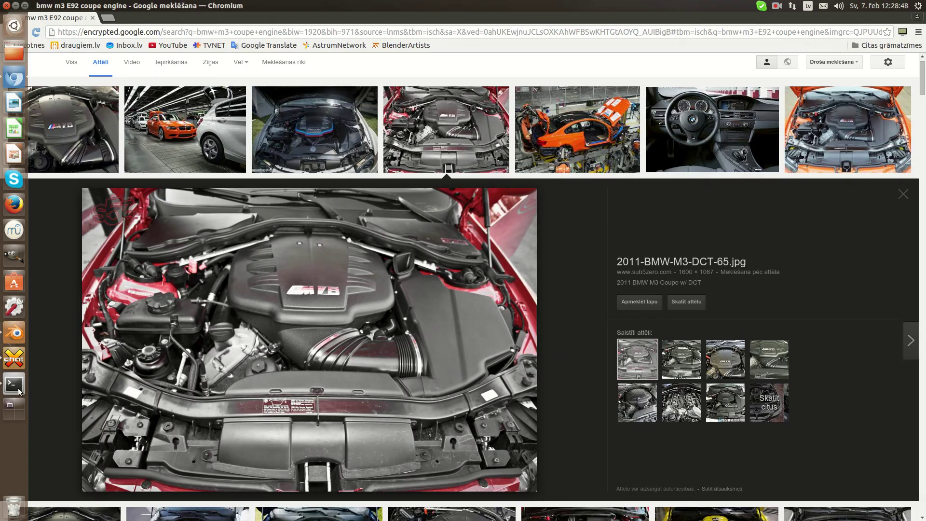
pyautogui.click(11, 339)
pyautogui.moveTo(537, 319); pyautogui.dragTo(510, 322, button='middle')
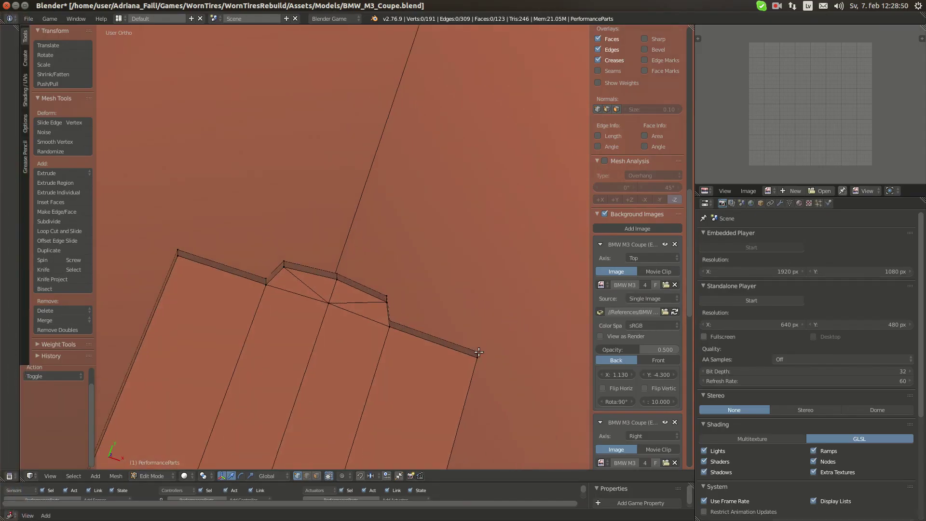
pyautogui.rightClick(477, 353)
pyautogui.keyDown('shift'); pyautogui.rightClick(475, 358); pyautogui.keyUp('shift')
pyautogui.press('KP_7')
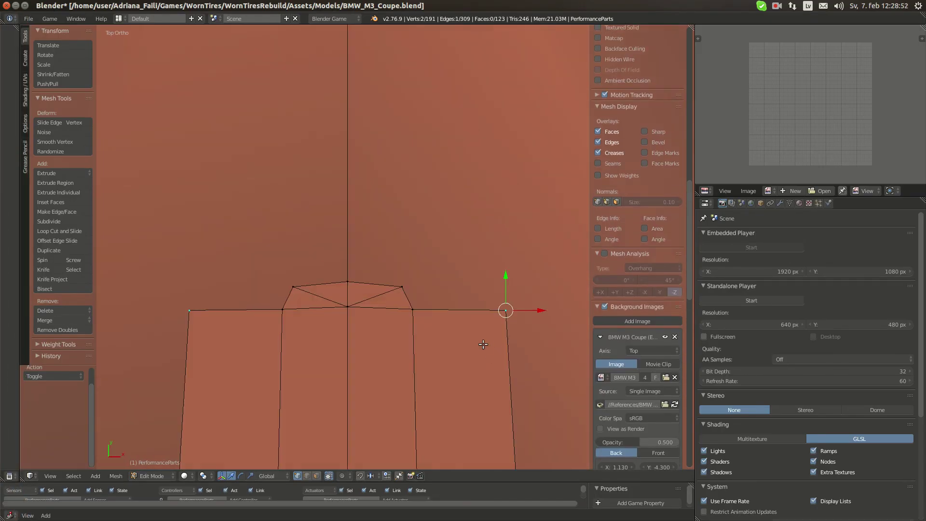
pyautogui.scroll(-4, 483, 344)
pyautogui.press('g')
pyautogui.click(474, 309)
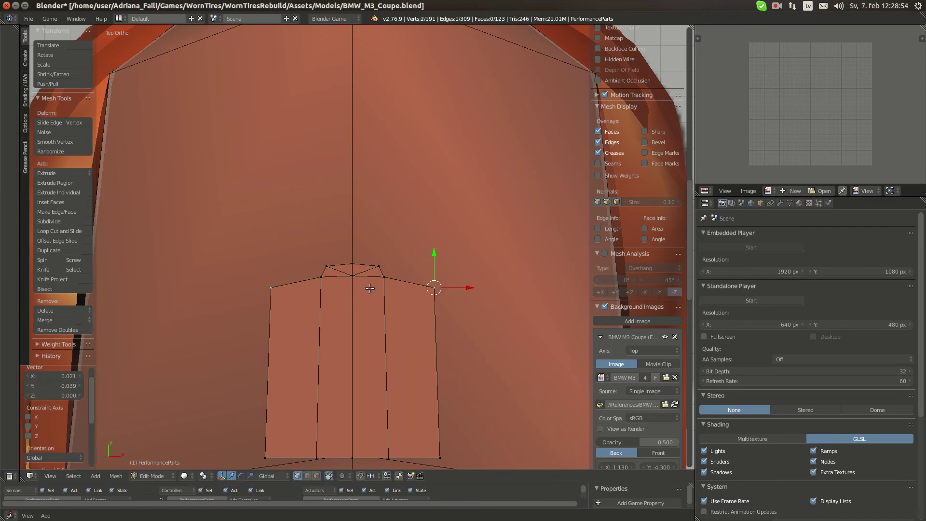
# Select the engine cover's rear outer corner edge and move it 0.009 along X and -0.032 along Y.
pyautogui.keyDown('shift'); pyautogui.moveTo(386, 422); pyautogui.dragTo(355, 293, button='middle'); pyautogui.keyUp('shift')
pyautogui.press('a')
pyautogui.moveTo(396, 351); pyautogui.dragTo(383, 319, button='middle')
pyautogui.rightClick(388, 357)
pyautogui.keyDown('shift'); pyautogui.rightClick(392, 372); pyautogui.keyUp('shift')
pyautogui.press('KP_7')
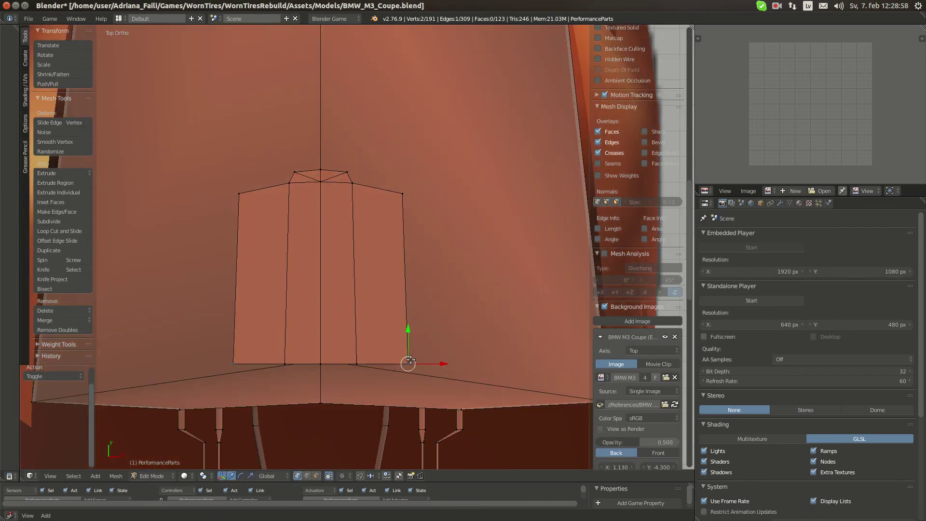
pyautogui.press('g')
pyautogui.click(409, 372)
# Check the engine photo, then move the rear outer corner edge about -0.017 along X and 0.070 along Y.
pyautogui.click(7, 78)
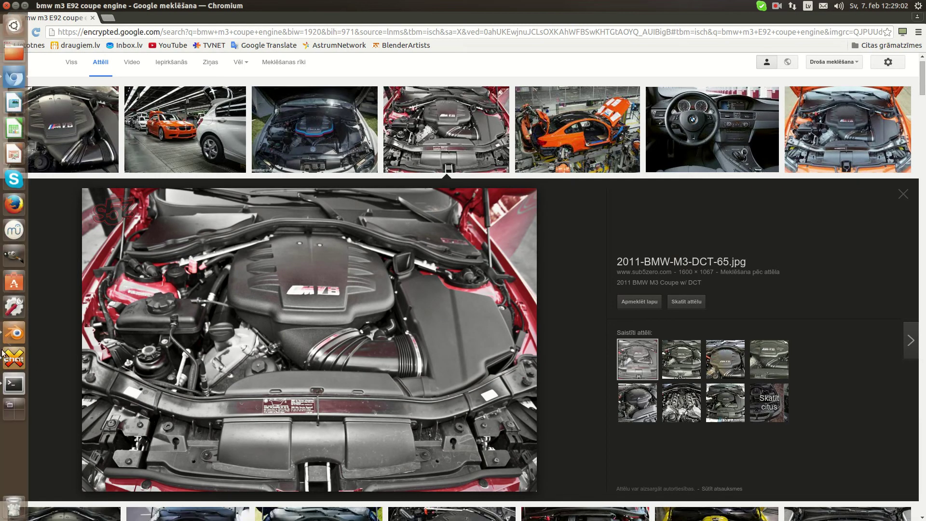
pyautogui.click(13, 332)
pyautogui.press('g')
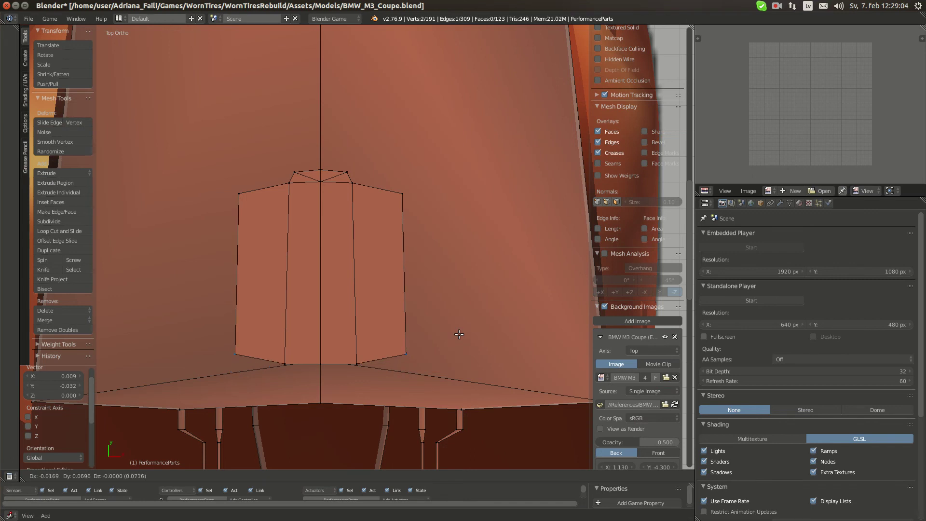
pyautogui.click(459, 332)
pyautogui.press('a')
# Push the engine cover's rear side back by moving it -0.026 along Y.
pyautogui.moveTo(365, 341); pyautogui.dragTo(364, 267, button='middle')
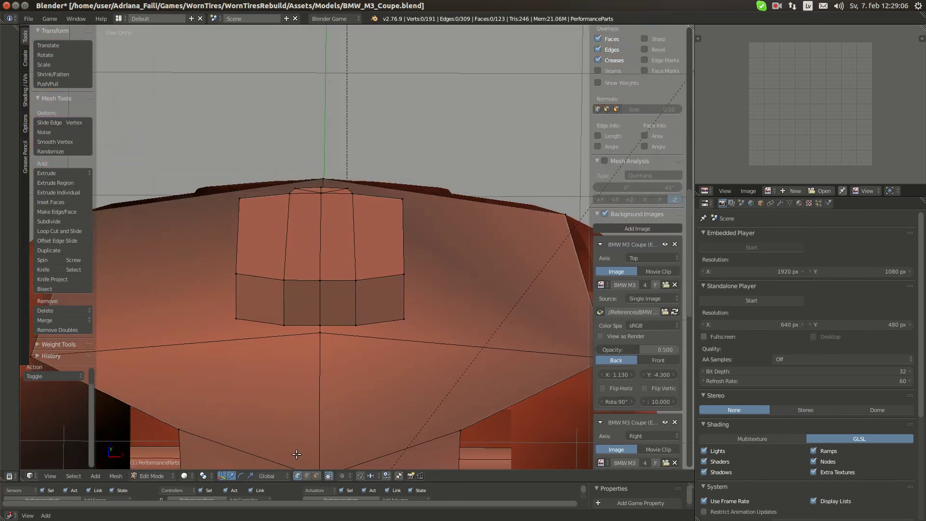
pyautogui.rightClick(259, 312)
pyautogui.keyDown('shift'); pyautogui.rightClick(297, 302); pyautogui.keyUp('shift')
pyautogui.moveTo(331, 326)
pyautogui.mouseDown(button='middle')
pyautogui.moveTo(325, 356)
pyautogui.moveTo(339, 327)
pyautogui.mouseUp(button='middle')
pyautogui.moveTo(337, 326); pyautogui.dragTo(331, 352)
pyautogui.moveTo(330, 352); pyautogui.dragTo(367, 228, button='middle')
# Raise the cover's inner top face 0.008 along Z.
pyautogui.rightClick(292, 245)
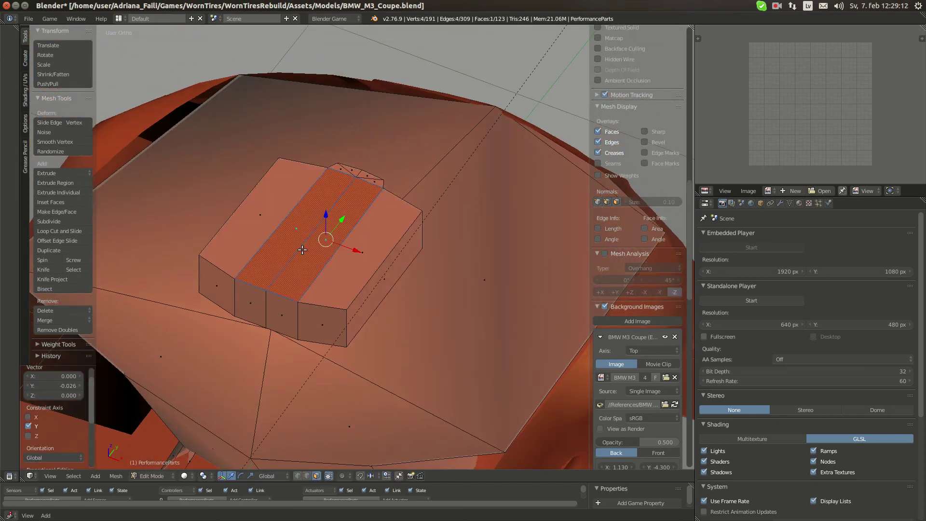
pyautogui.moveTo(326, 219); pyautogui.dragTo(325, 215)
pyautogui.moveTo(316, 235); pyautogui.dragTo(202, 218, button='middle')
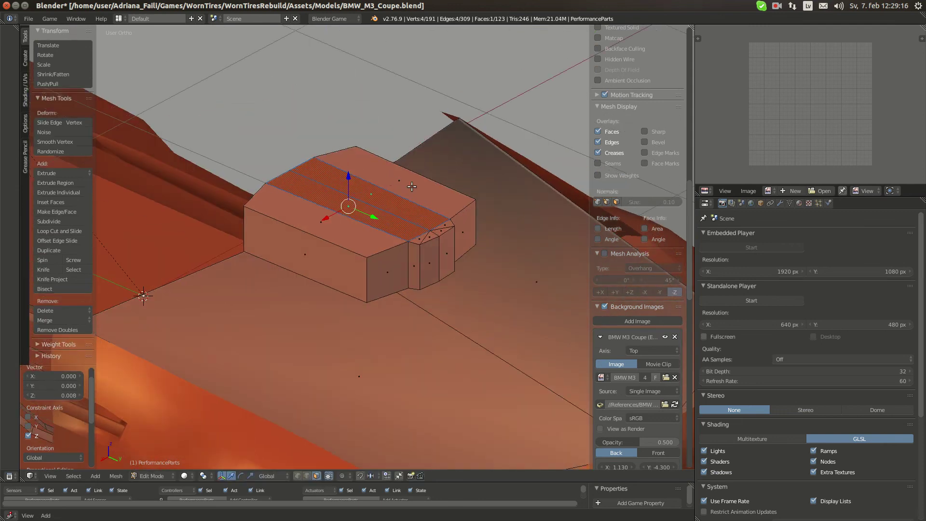
# Select all of the cover's top faces, scale them to 0.935 and lower them 0.057 along Z.
pyautogui.keyDown('shift'); pyautogui.rightClick(429, 190); pyautogui.keyUp('shift')
pyautogui.keyDown('shift'); pyautogui.rightClick(439, 239); pyautogui.keyUp('shift')
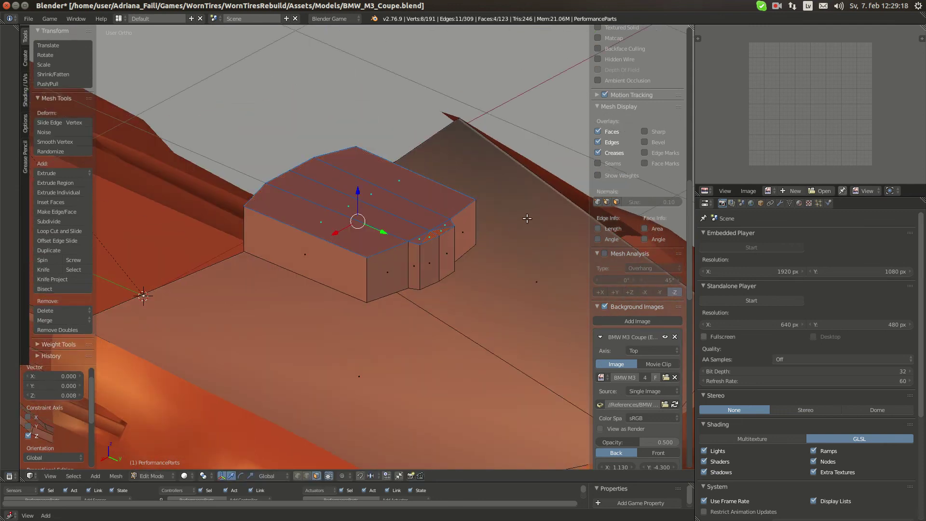
pyautogui.press('s')
pyautogui.click(517, 215)
pyautogui.moveTo(517, 215); pyautogui.dragTo(391, 195, button='middle')
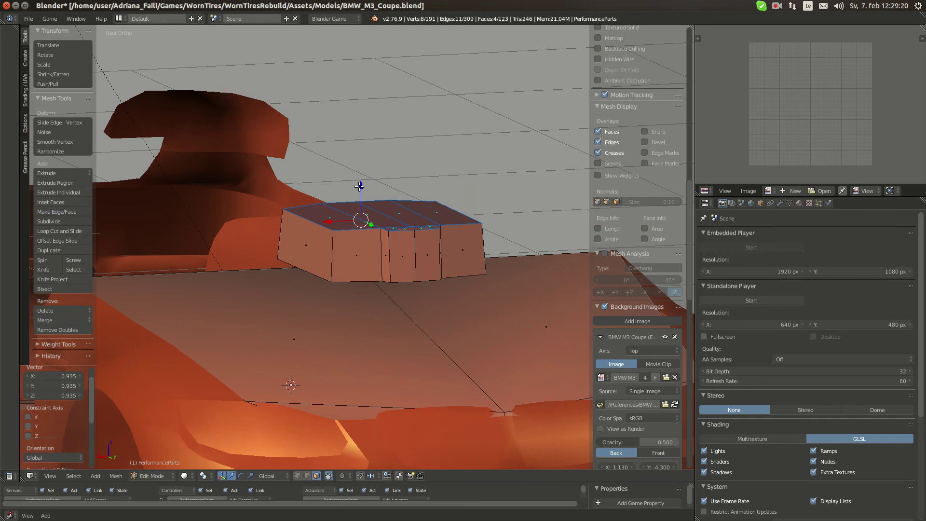
pyautogui.moveTo(359, 187); pyautogui.dragTo(363, 204)
pyautogui.moveTo(363, 205); pyautogui.dragTo(470, 220, button='middle')
# Check the engine photo, try extruding the cover's top faces with a scale of about 1.103, and undo the attempt.
pyautogui.moveTo(1, 203)
pyautogui.click(19, 86)
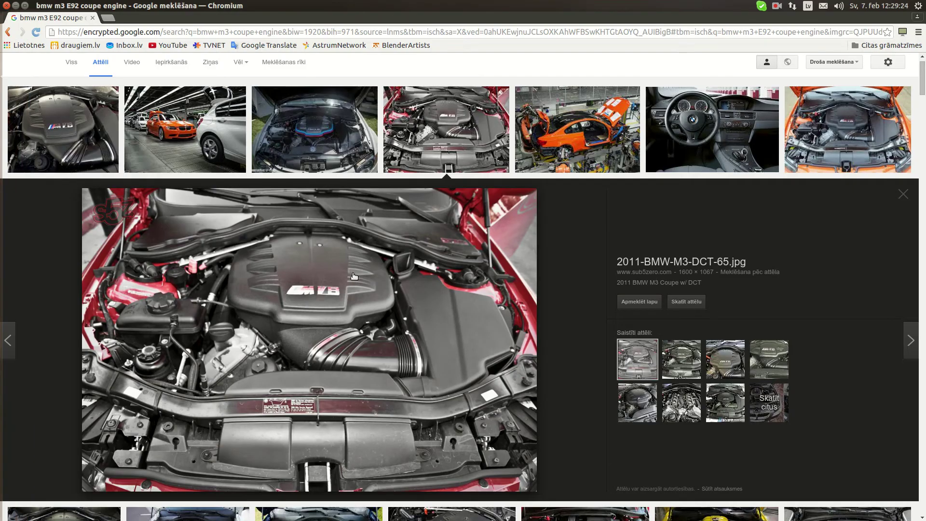
pyautogui.moveTo(2, 361)
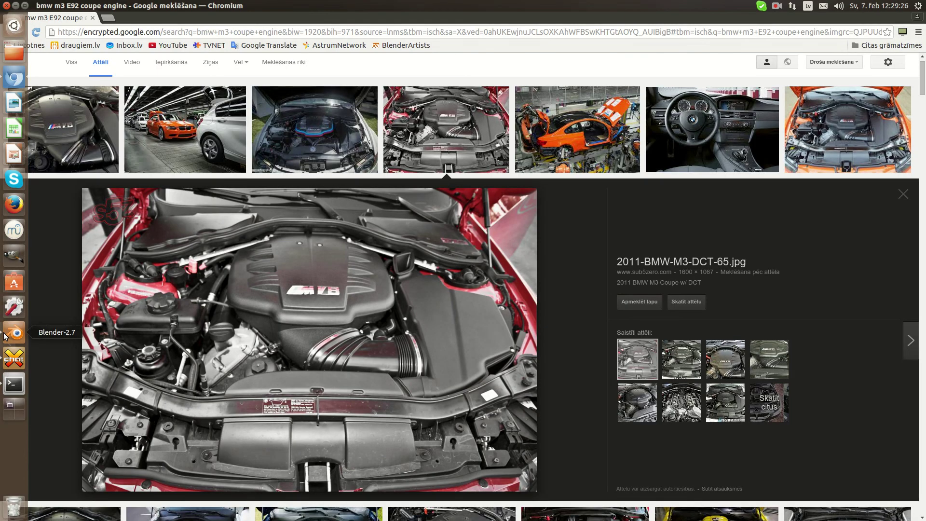
pyautogui.click(4, 335)
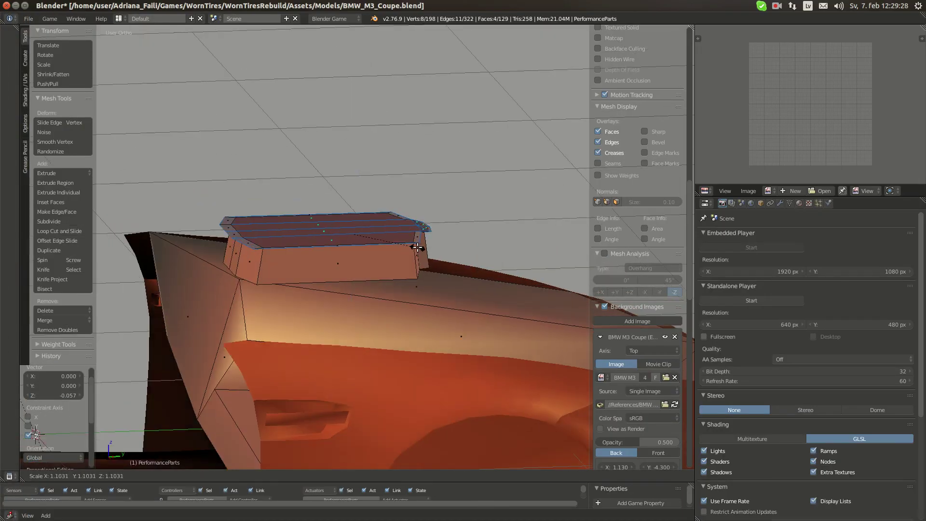
pyautogui.click(417, 248)
pyautogui.moveTo(353, 211); pyautogui.dragTo(353, 206)
pyautogui.moveTo(355, 229); pyautogui.dragTo(345, 206, button='middle')
pyautogui.hotkey('ctrl', 'z')
pyautogui.hotkey('ctrl', 'z')
# Scale the cover's top faces up to 1.112 so the sides flare outward.
pyautogui.moveTo(388, 234); pyautogui.dragTo(426, 283, button='middle')
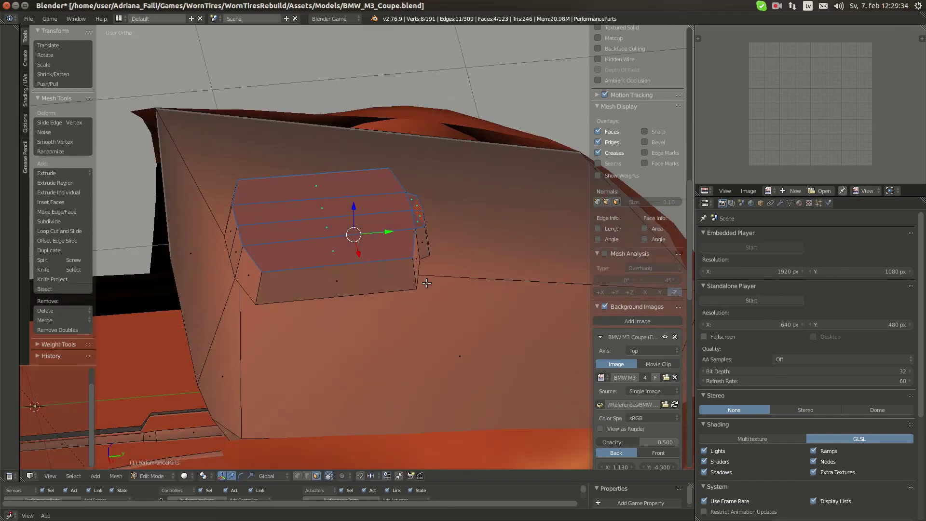
pyautogui.press('s')
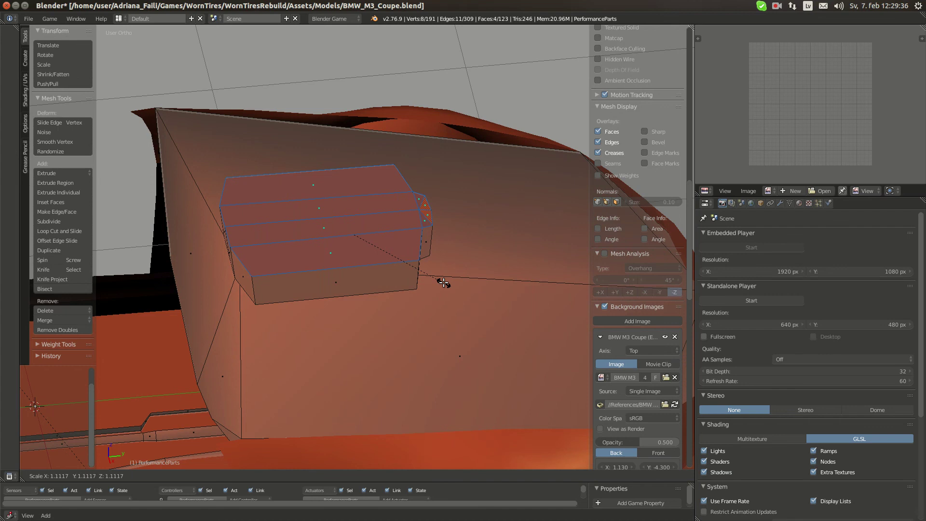
pyautogui.click(443, 283)
# Extrude the cover's top faces inward at a scale of about 0.88 and raise them 0.016 along Z.
pyautogui.press('e')
pyautogui.press('s')
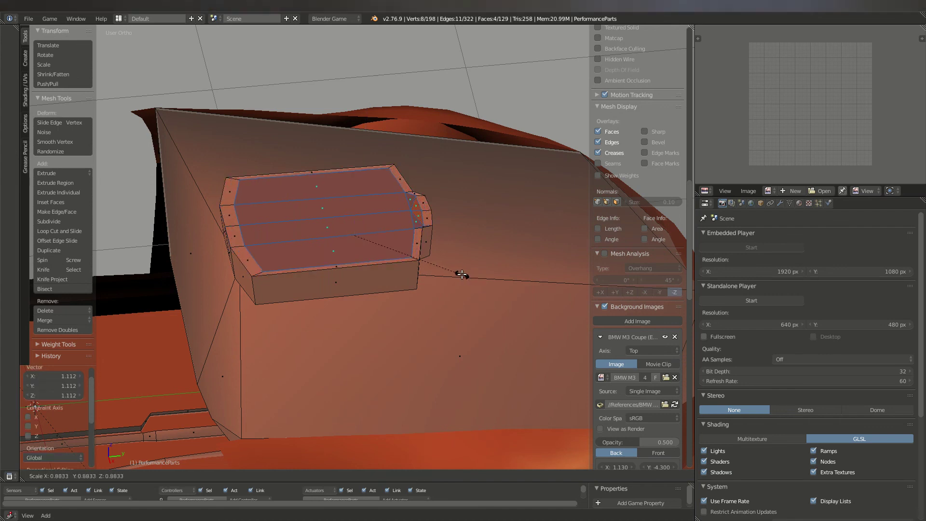
pyautogui.click(459, 275)
pyautogui.moveTo(353, 216); pyautogui.dragTo(352, 210)
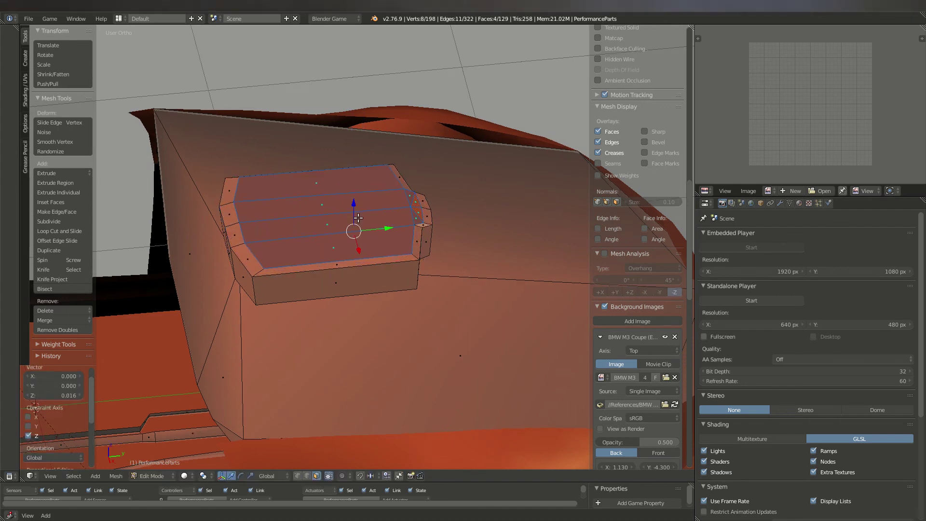
# Select the whole engine cover in wireframe display and lower it 0.219 along Z into the engine bay block.
pyautogui.moveTo(261, 248)
pyautogui.mouseDown(button='middle')
pyautogui.moveTo(368, 213)
pyautogui.moveTo(408, 218)
pyautogui.moveTo(473, 192)
pyautogui.moveTo(465, 204)
pyautogui.moveTo(371, 209)
pyautogui.moveTo(350, 366)
pyautogui.moveTo(384, 284)
pyautogui.mouseUp(button='middle')
pyautogui.press('KP_5')
pyautogui.press('z')
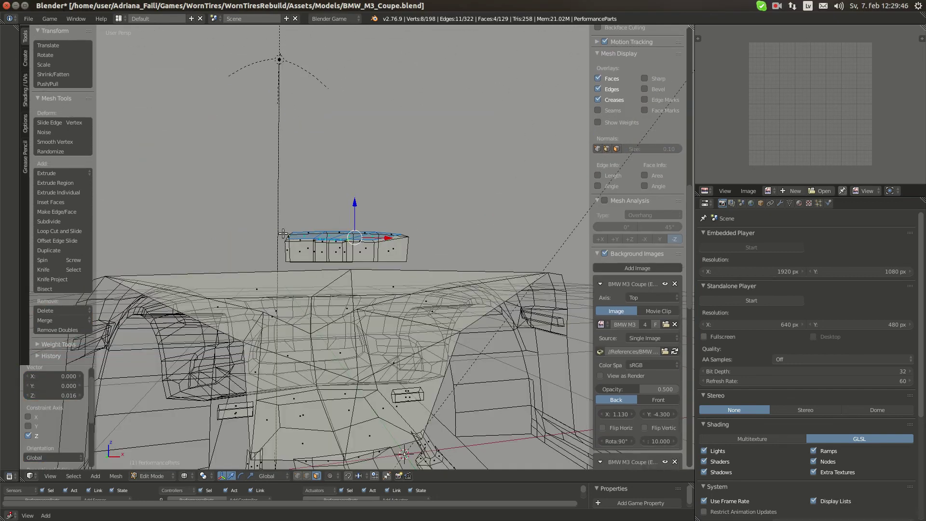
pyautogui.moveTo(405, 239); pyautogui.dragTo(450, 252)
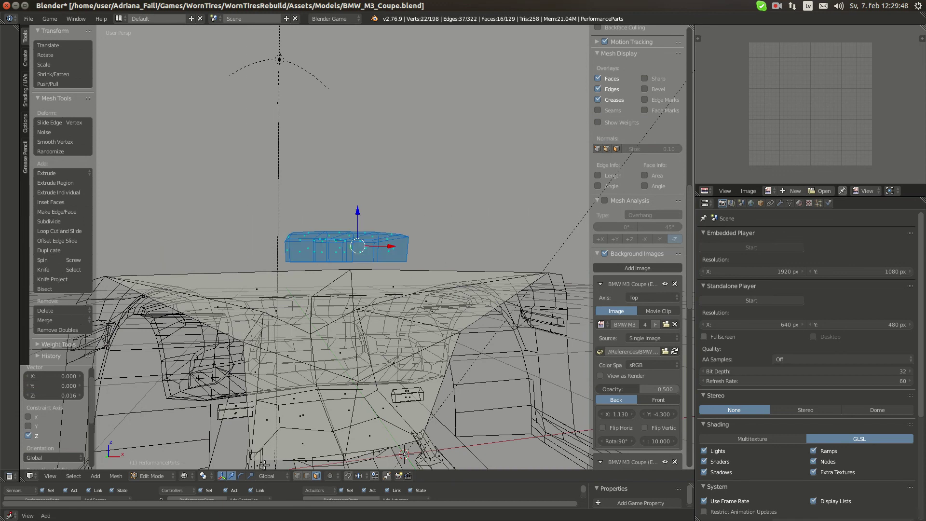
pyautogui.press('z')
pyautogui.moveTo(179, 282)
pyautogui.mouseDown(button='middle')
pyautogui.moveTo(376, 291)
pyautogui.moveTo(356, 232)
pyautogui.mouseUp(button='middle')
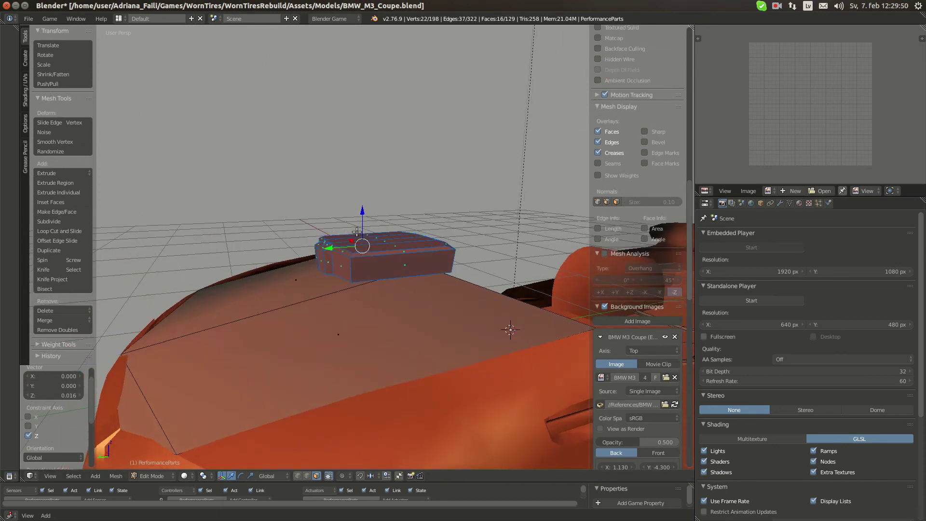
pyautogui.moveTo(362, 221); pyautogui.dragTo(426, 310)
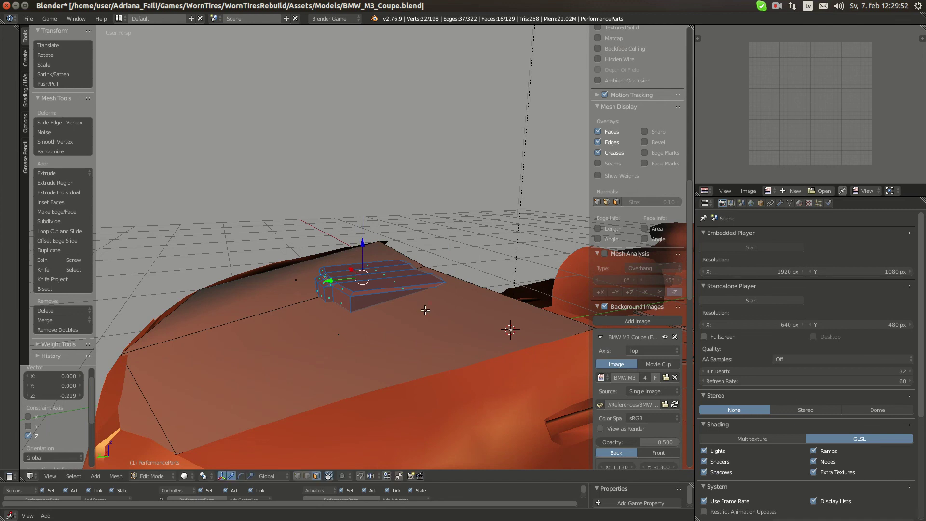
# Rotate the cover about -6.4° around X and shift it 0.039 along Y and -0.014 along Z.
pyautogui.press('r')
pyautogui.press('x')
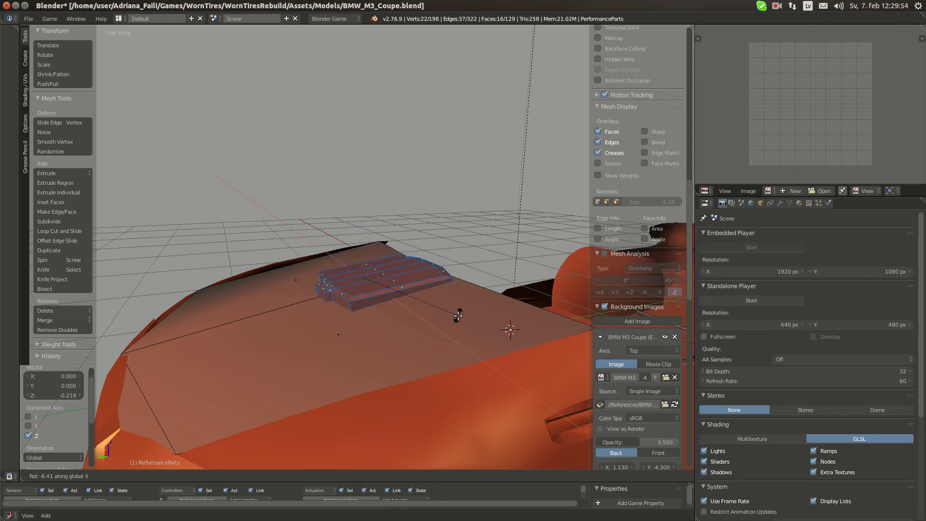
pyautogui.click(458, 316)
pyautogui.moveTo(362, 251); pyautogui.dragTo(323, 261)
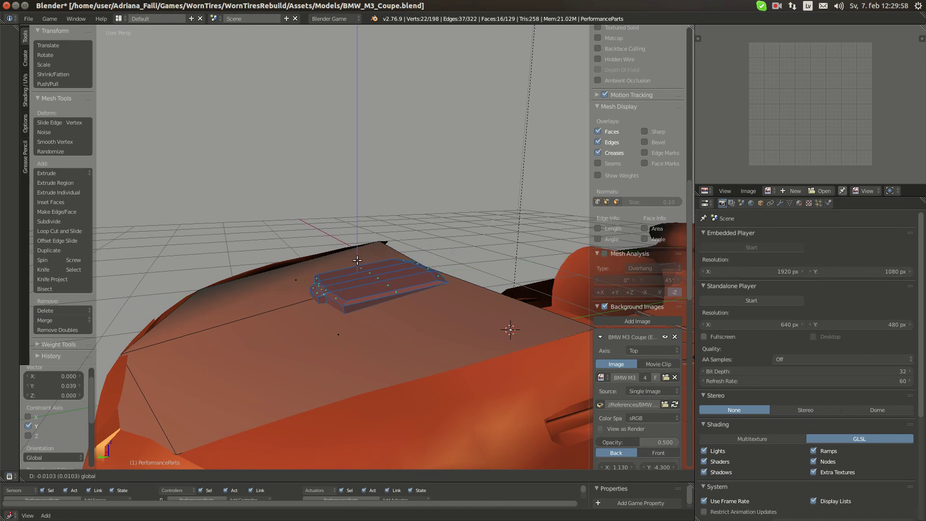
# Check the engine photo, then move the inner panel's rear vertex 0.016 along Y and 0.015 along X.
pyautogui.click(14, 78)
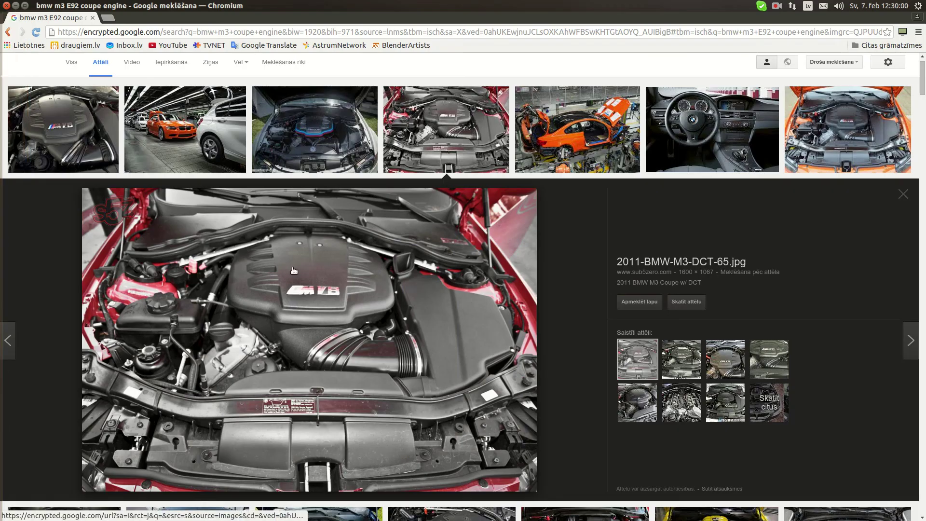
pyautogui.moveTo(10, 376)
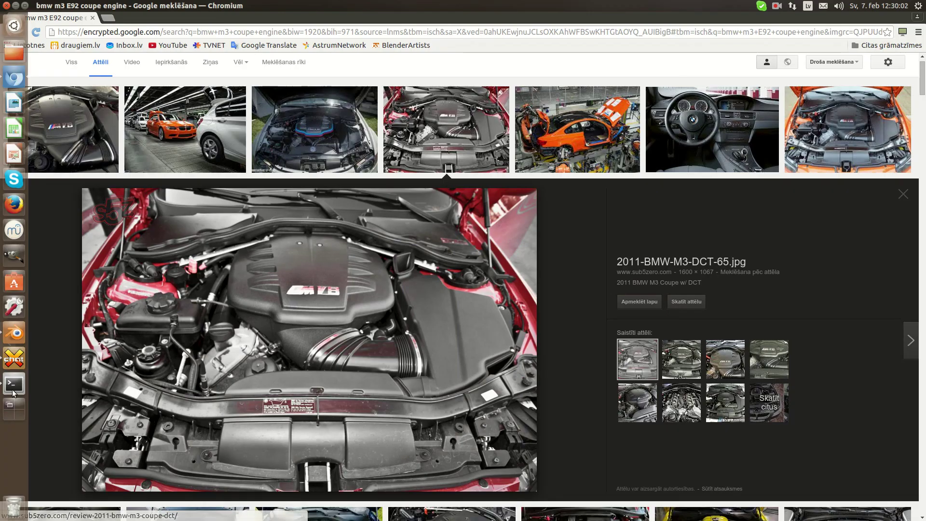
pyautogui.click(17, 336)
pyautogui.scroll(4, 510, 329)
pyautogui.moveTo(436, 265); pyautogui.dragTo(304, 476, button='middle')
pyautogui.rightClick(445, 337)
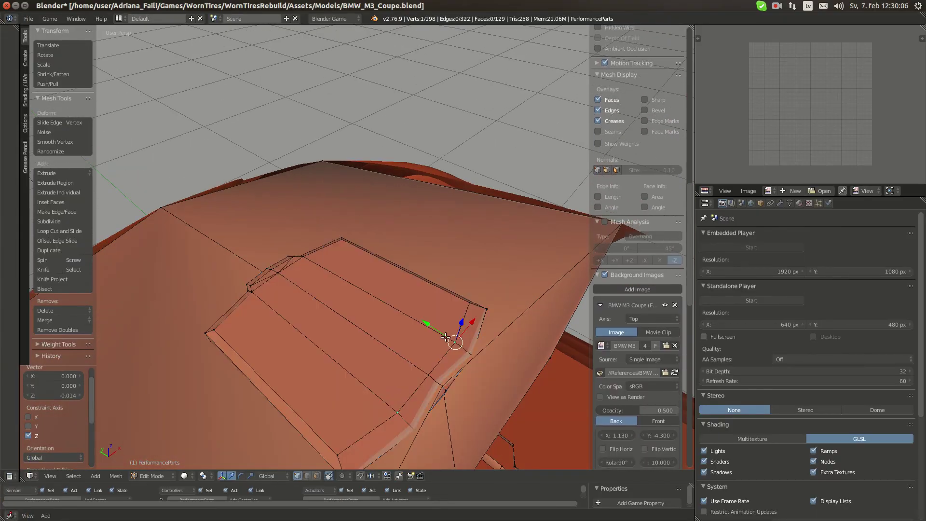
pyautogui.moveTo(472, 321)
pyautogui.mouseDown()
pyautogui.moveTo(483, 308)
pyautogui.moveTo(447, 318)
pyautogui.moveTo(479, 306)
pyautogui.mouseUp()
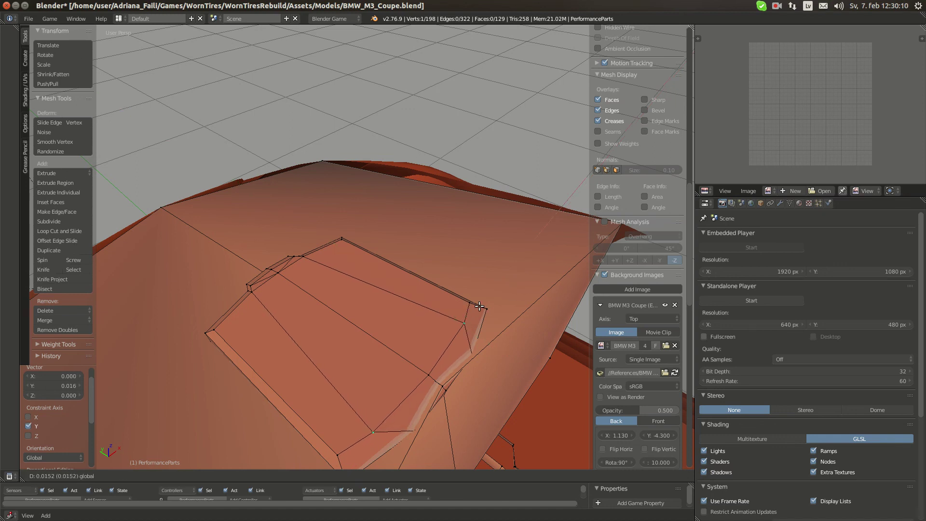
# Try to extrude the cover's central top face upward, then undo the extrusion.
pyautogui.click(317, 475)
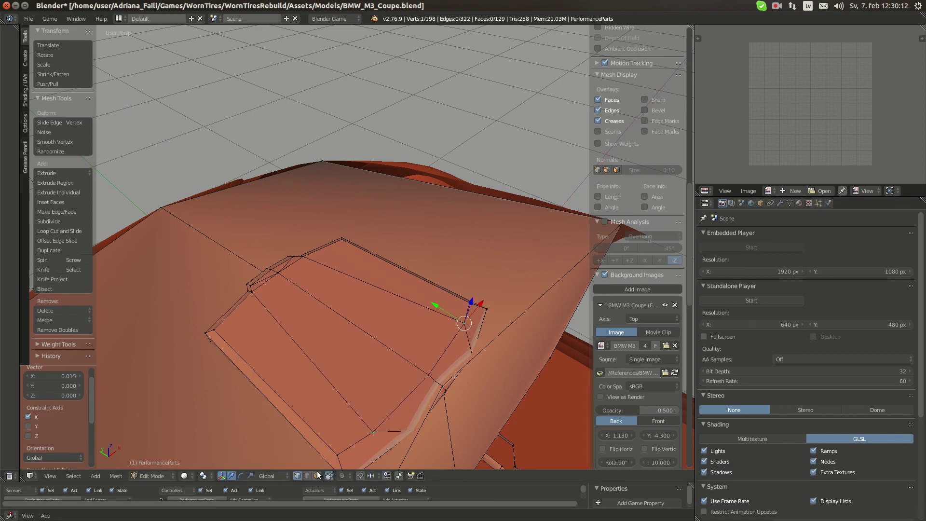
pyautogui.rightClick(348, 347)
pyautogui.moveTo(397, 321); pyautogui.dragTo(411, 288, button='middle')
pyautogui.press('e')
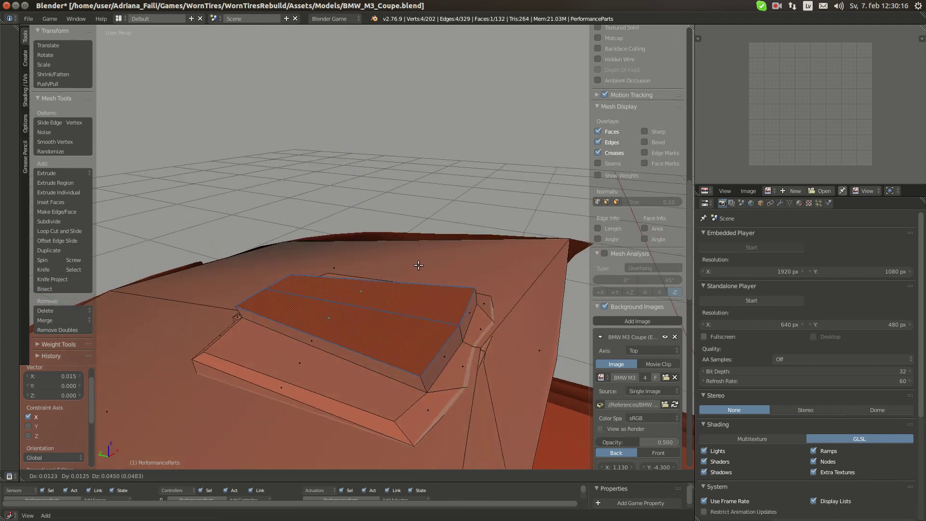
pyautogui.click(418, 265)
pyautogui.moveTo(407, 299)
pyautogui.mouseDown(button='middle')
pyautogui.moveTo(430, 267)
pyautogui.moveTo(358, 342)
pyautogui.moveTo(405, 306)
pyautogui.mouseUp(button='middle')
pyautogui.hotkey('ctrl', 'z')
pyautogui.hotkey('ctrl', 'z')
# Extrude the cover's central top face about 0.036 along its normal.
pyautogui.rightClick(378, 302)
pyautogui.press('e')
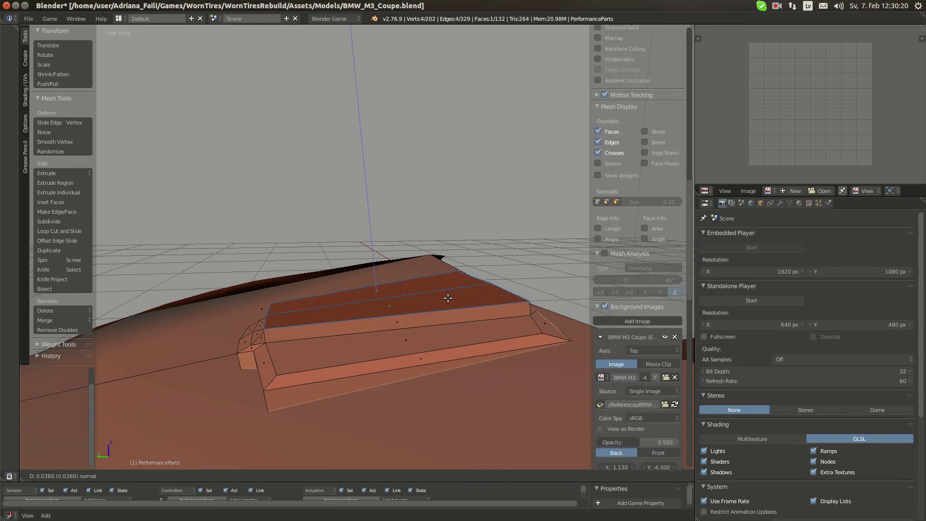
pyautogui.click(448, 298)
# Scale the extruded central face to 0.907 and lower it 0.015 along Z.
pyautogui.press('s')
pyautogui.click(530, 246)
pyautogui.moveTo(530, 246); pyautogui.dragTo(512, 307, button='middle')
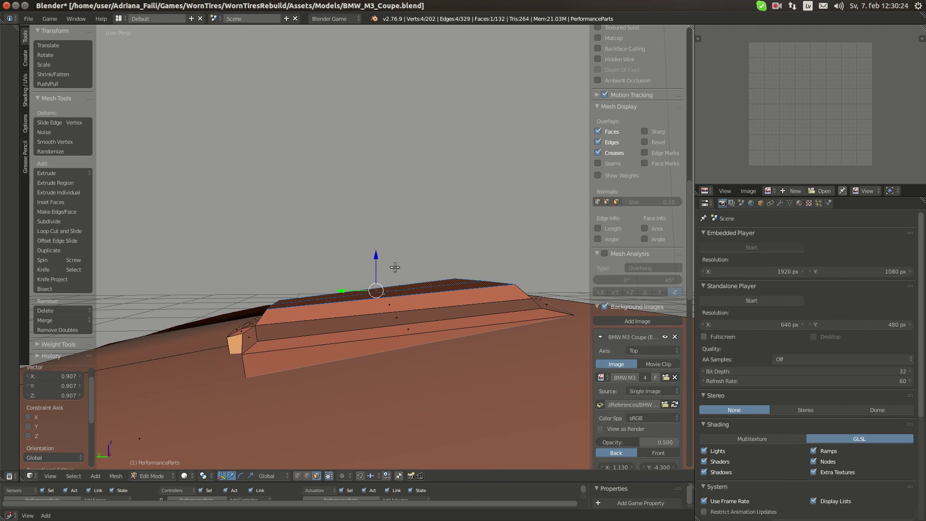
pyautogui.moveTo(378, 261); pyautogui.dragTo(378, 265)
pyautogui.moveTo(378, 266); pyautogui.dragTo(439, 333, button='middle')
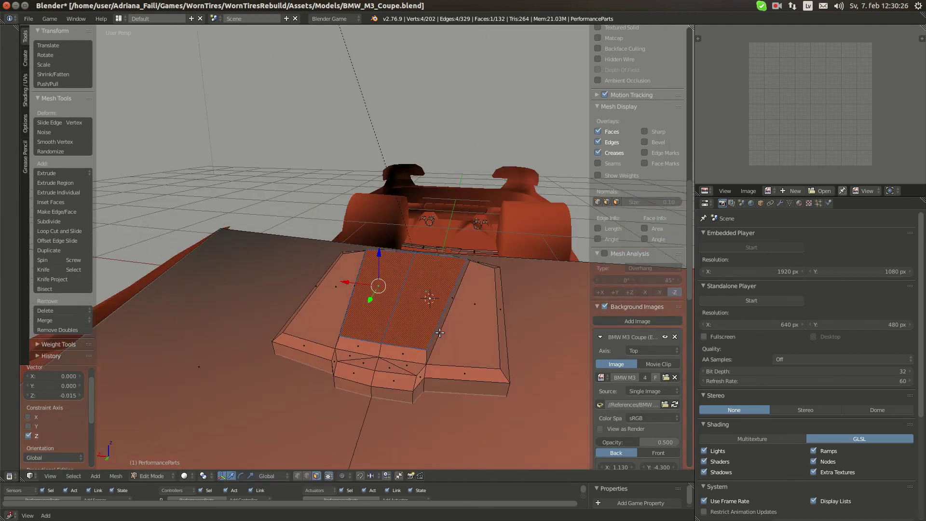
# Select the two end vertices of the raised central panel's long side edge and move them along X.
pyautogui.rightClick(419, 349)
pyautogui.keyDown('shift'); pyautogui.rightClick(473, 255); pyautogui.keyUp('shift')
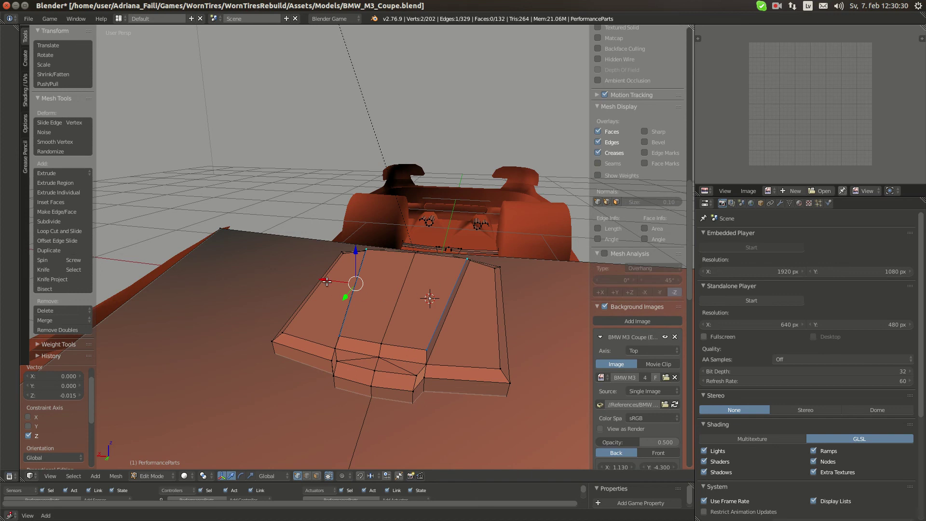
pyautogui.press('a')
# Leave mesh editing and apply smooth shading to the performance parts object.
pyautogui.press('Tab')
pyautogui.scroll(-5, 335, 328)
pyautogui.moveTo(334, 328); pyautogui.dragTo(372, 320, button='middle')
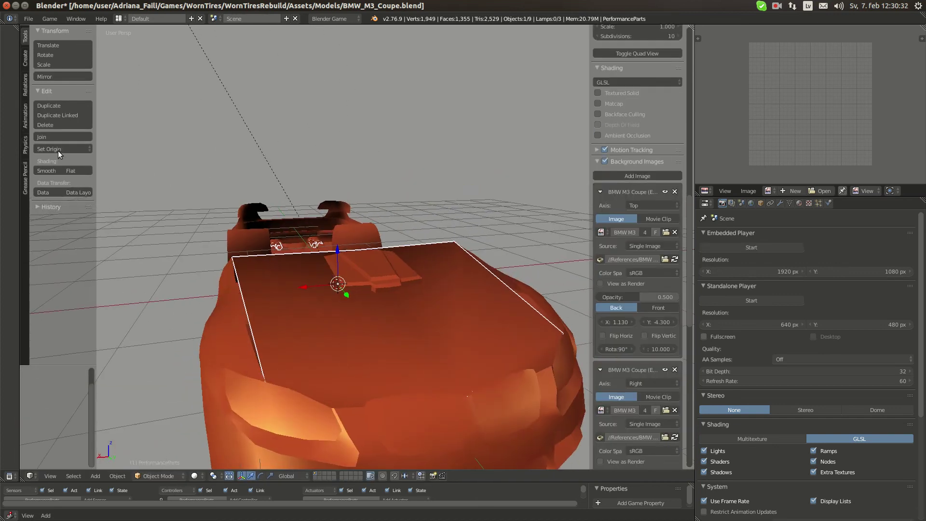
pyautogui.click(42, 171)
pyautogui.moveTo(398, 237)
pyautogui.mouseDown(button='middle')
pyautogui.moveTo(460, 220)
pyautogui.moveTo(369, 279)
pyautogui.moveTo(361, 309)
pyautogui.mouseUp(button='middle')
# Return to mesh editing in face selection and box-select the engine cover's top faces.
pyautogui.scroll(3, 368, 279)
pyautogui.press('Tab')
pyautogui.press('a')
pyautogui.click(317, 476)
pyautogui.moveTo(398, 362); pyautogui.dragTo(382, 354, button='middle')
pyautogui.press('a')
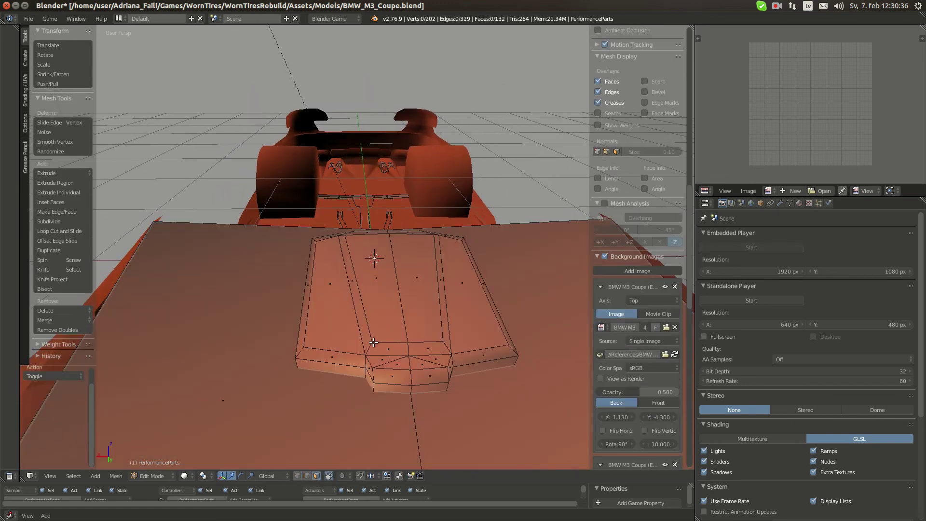
pyautogui.press('b')
pyautogui.moveTo(332, 277); pyautogui.dragTo(484, 372)
pyautogui.moveTo(485, 371); pyautogui.dragTo(458, 354, button='middle')
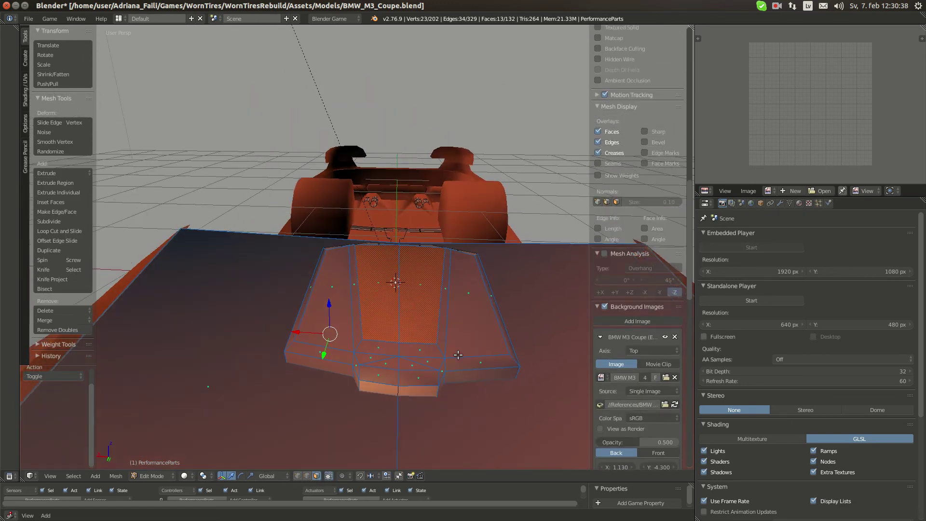
# Add the engine cover's remaining outer faces to the selection and try Shrink/Fatten on them.
pyautogui.moveTo(375, 367); pyautogui.dragTo(372, 365, button='middle')
pyautogui.press('b')
pyautogui.moveTo(379, 388); pyautogui.dragTo(422, 427)
pyautogui.press('b')
pyautogui.moveTo(423, 427); pyautogui.dragTo(444, 433, button='middle')
pyautogui.moveTo(410, 367); pyautogui.dragTo(296, 356, button='middle')
pyautogui.press('b')
pyautogui.moveTo(321, 377); pyautogui.dragTo(324, 375)
pyautogui.moveTo(323, 376); pyautogui.dragTo(352, 339, button='middle')
pyautogui.press('b')
pyautogui.moveTo(293, 317); pyautogui.dragTo(367, 334)
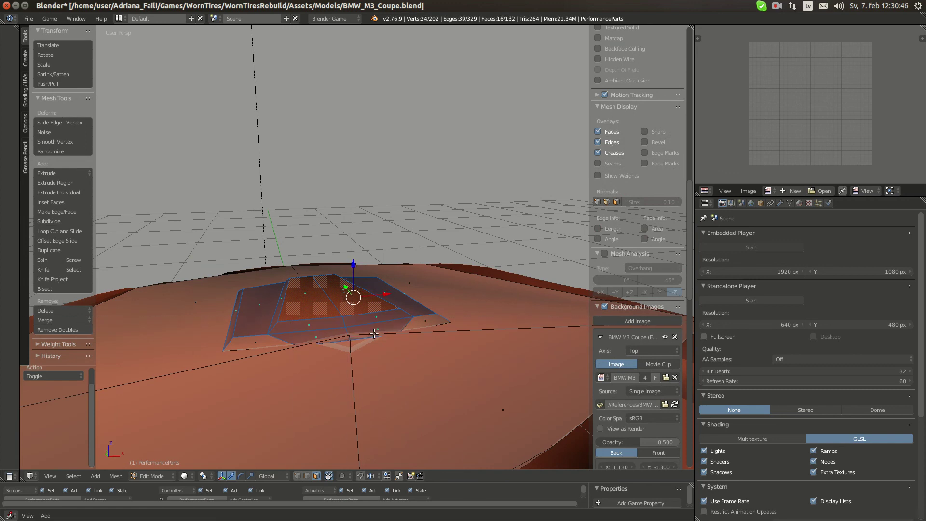
pyautogui.moveTo(312, 340); pyautogui.dragTo(367, 332, button='middle')
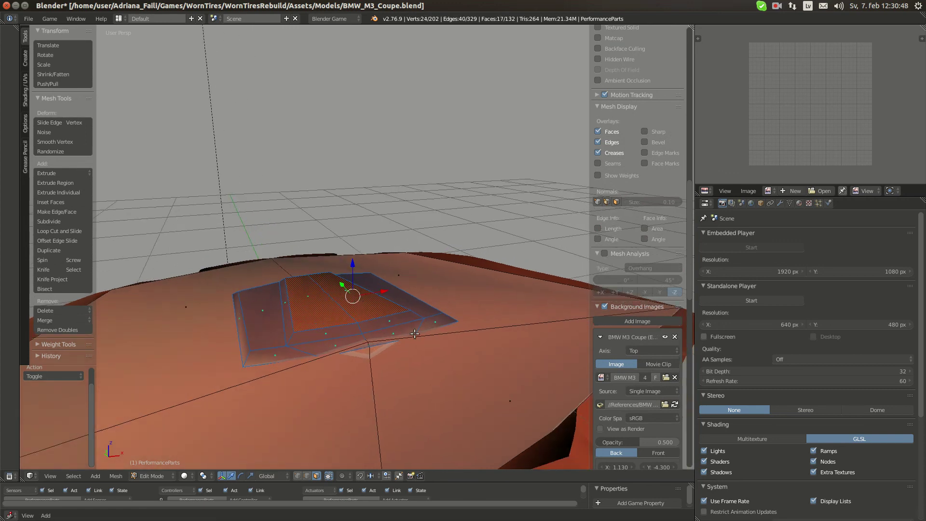
pyautogui.hotkey('alt', 's')
pyautogui.rightClick(389, 293)
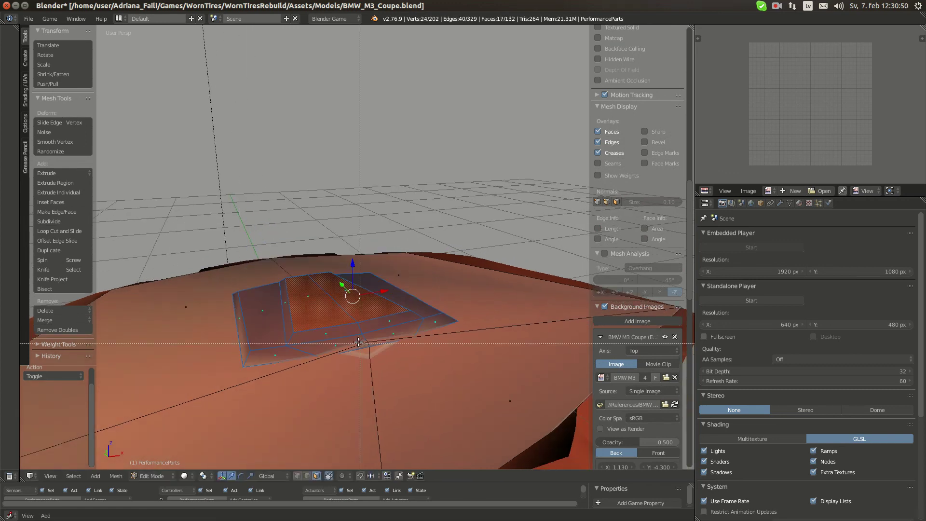
pyautogui.rightClick(352, 326)
# Examine how the engine cover fits beneath the car's bonnet by switching the visible layers.
pyautogui.moveTo(352, 326); pyautogui.dragTo(382, 260, button='middle')
pyautogui.scroll(3, 367, 276)
pyautogui.scroll(2, 367, 276)
pyautogui.scroll(-6, 333, 292)
pyautogui.moveTo(331, 301)
pyautogui.mouseDown(button='middle')
pyautogui.moveTo(362, 378)
pyautogui.moveTo(456, 329)
pyautogui.moveTo(339, 285)
pyautogui.moveTo(444, 317)
pyautogui.moveTo(325, 308)
pyautogui.mouseUp(button='middle')
pyautogui.scroll(-5, 361, 377)
pyautogui.press('2')
pyautogui.scroll(-4, 455, 331)
pyautogui.scroll(5, 339, 285)
pyautogui.press('1')
pyautogui.scroll(3, 353, 292)
pyautogui.press('2')
pyautogui.scroll(-3, 408, 323)
pyautogui.scroll(-3, 408, 323)
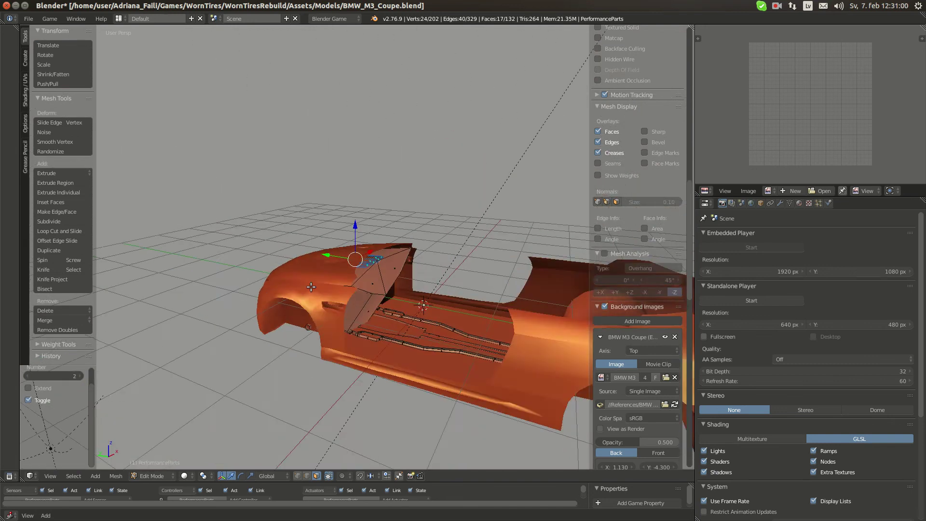
pyautogui.scroll(4, 419, 299)
pyautogui.moveTo(467, 294); pyautogui.dragTo(402, 274, button='middle')
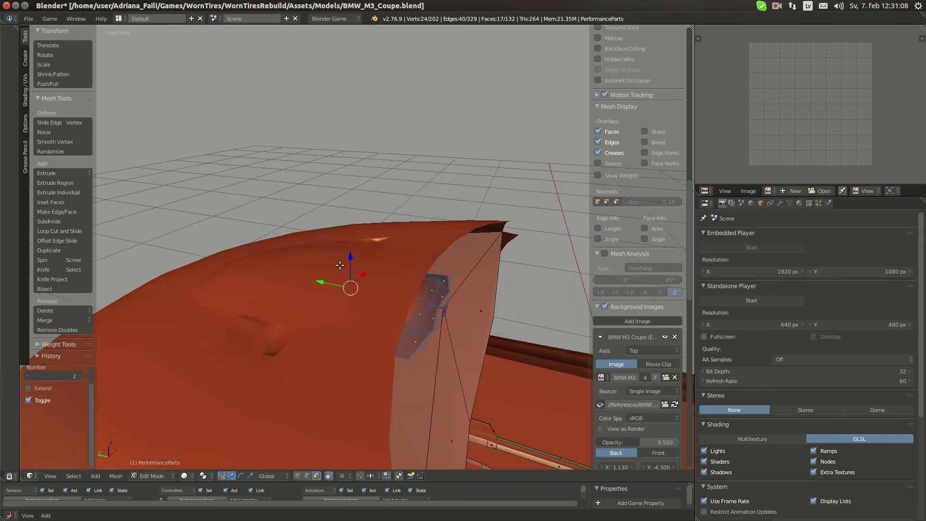
pyautogui.moveTo(407, 331); pyautogui.dragTo(370, 300, button='middle')
# Check the engine photo in Chromium and raise the engine cover's central panel face 0.015 along Z.
pyautogui.press('a')
pyautogui.rightClick(369, 298)
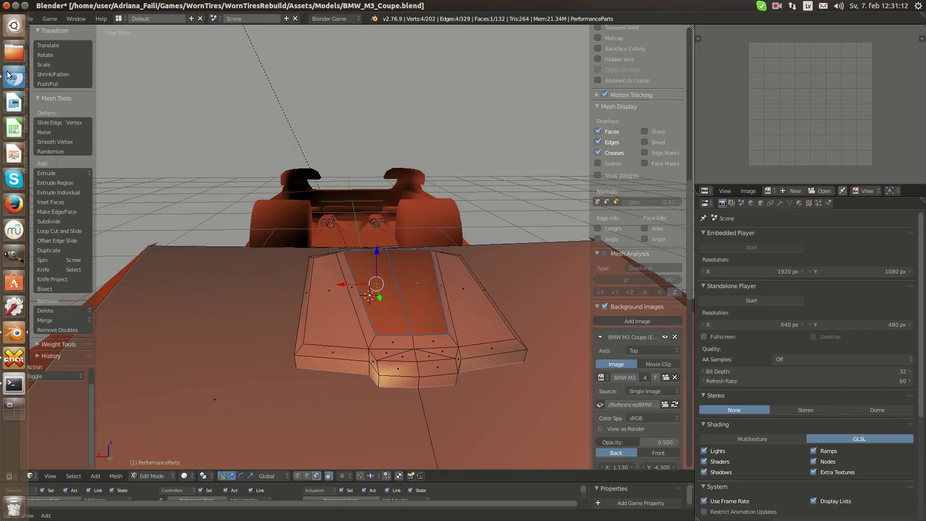
pyautogui.click(8, 75)
pyautogui.click(15, 333)
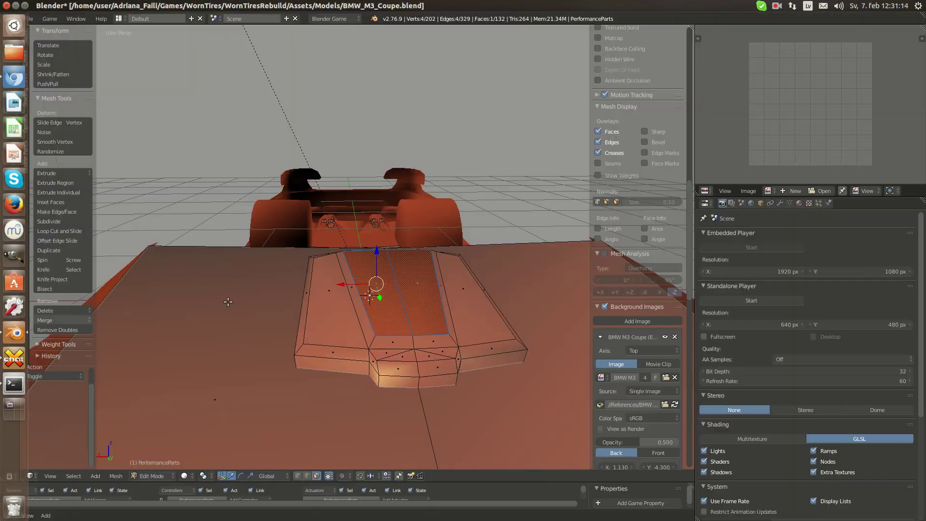
pyautogui.moveTo(376, 290)
pyautogui.mouseDown(button='middle')
pyautogui.moveTo(320, 239)
pyautogui.moveTo(378, 293)
pyautogui.moveTo(379, 276)
pyautogui.mouseUp(button='middle')
pyautogui.moveTo(379, 276); pyautogui.dragTo(379, 270)
# Add to the selection or drop faces until only the lower side panels and front strip remain, and raise them 0.026 along Z.
pyautogui.moveTo(321, 359)
pyautogui.mouseDown(button='middle')
pyautogui.moveTo(307, 337)
pyautogui.moveTo(340, 362)
pyautogui.moveTo(318, 356)
pyautogui.mouseUp(button='middle')
pyautogui.keyDown('shift'); pyautogui.rightClick(313, 352); pyautogui.keyUp('shift')
pyautogui.keyDown('alt'); pyautogui.keyDown('shift'); pyautogui.rightClick(288, 332); pyautogui.keyUp('shift'); pyautogui.keyUp('alt')
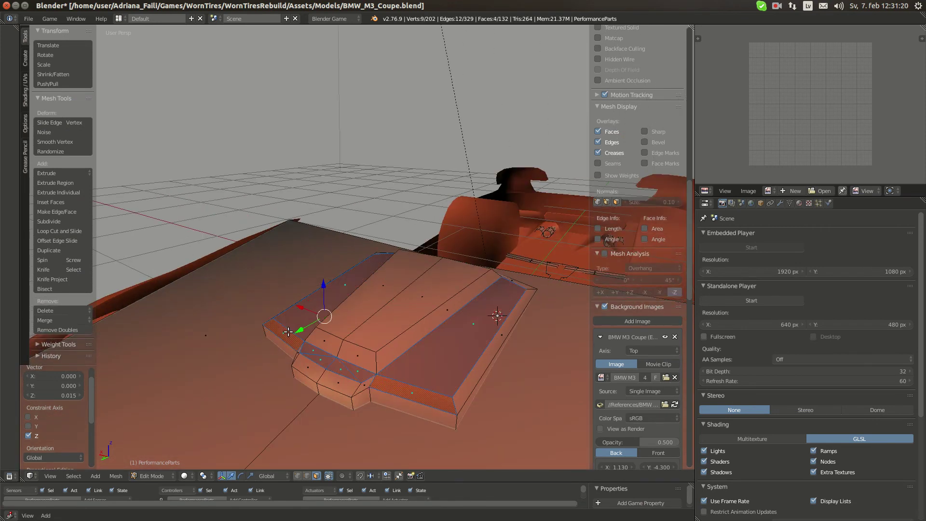
pyautogui.keyDown('shift'); pyautogui.rightClick(289, 334); pyautogui.keyUp('shift')
pyautogui.press('g')
pyautogui.press('z')
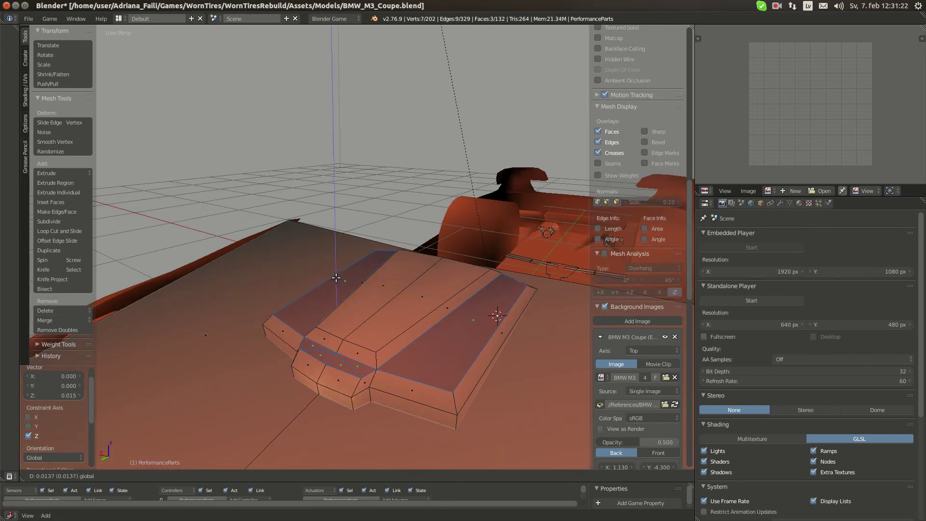
pyautogui.click(412, 290)
# Rotate the selected side panel and front strip faces -0.985° about X.
pyautogui.moveTo(411, 290); pyautogui.dragTo(357, 273, button='middle')
pyautogui.press('r')
pyautogui.press('x')
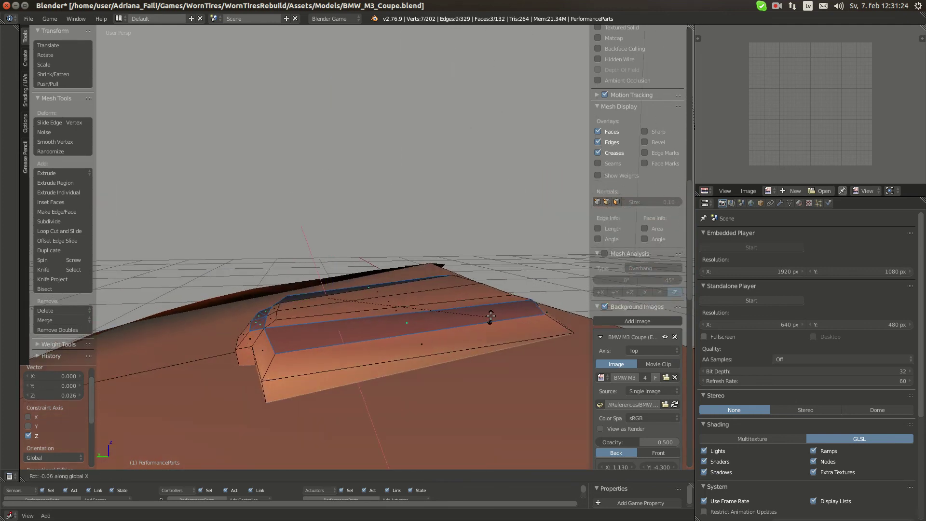
pyautogui.click(493, 314)
# Raise the central panel face 0.021 along Z and rotate it about -4° about the X axis.
pyautogui.rightClick(420, 299)
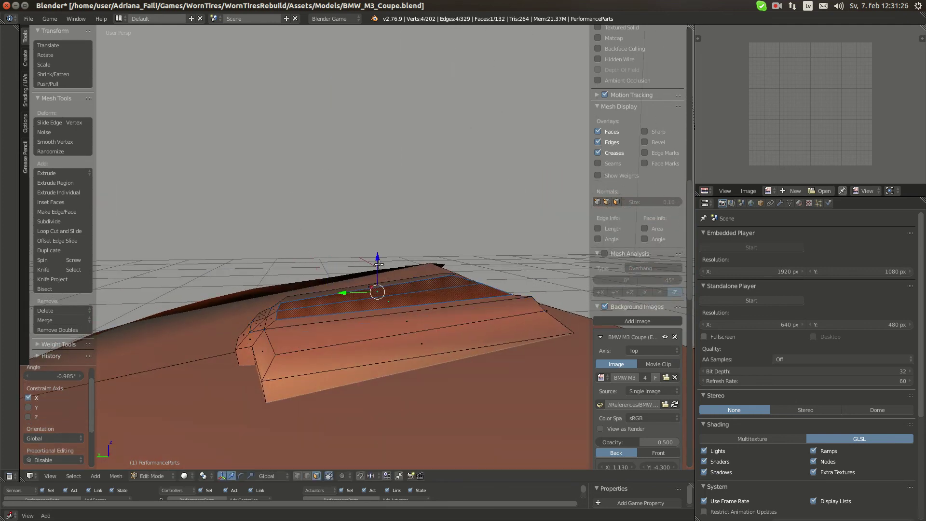
pyautogui.moveTo(379, 264); pyautogui.dragTo(379, 254)
pyautogui.press('r')
pyautogui.press('x')
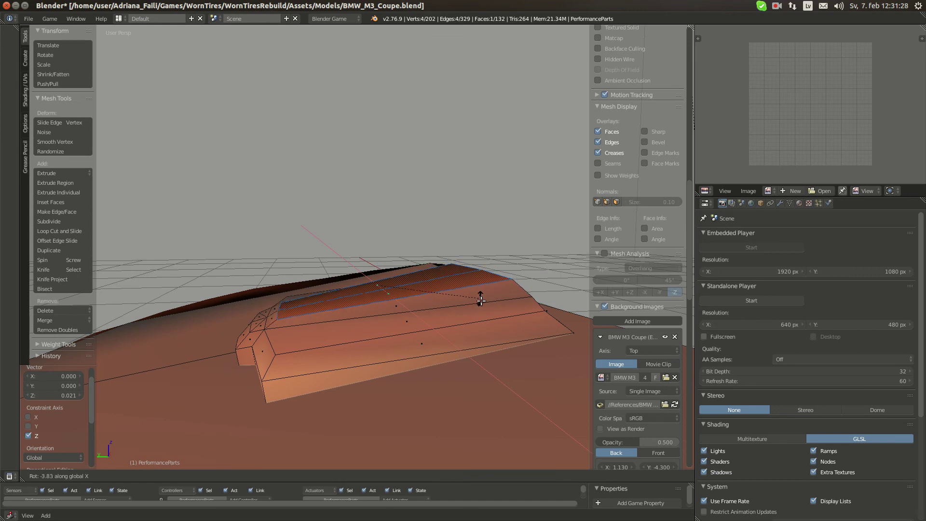
pyautogui.click(481, 303)
# Select the whole performance parts mesh and leave mesh editing to examine the smooth-shaded cover on the car.
pyautogui.press('2')
pyautogui.moveTo(451, 302); pyautogui.dragTo(374, 315, button='middle')
pyautogui.scroll(-4, 328, 313)
pyautogui.moveTo(255, 333); pyautogui.dragTo(324, 345, button='middle')
pyautogui.press('a')
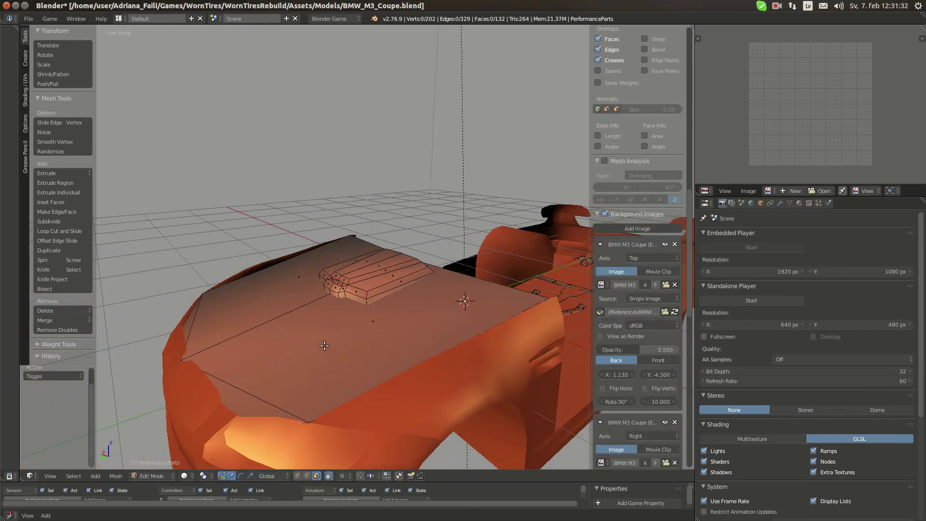
pyautogui.press('a')
pyautogui.scroll(-5, 324, 345)
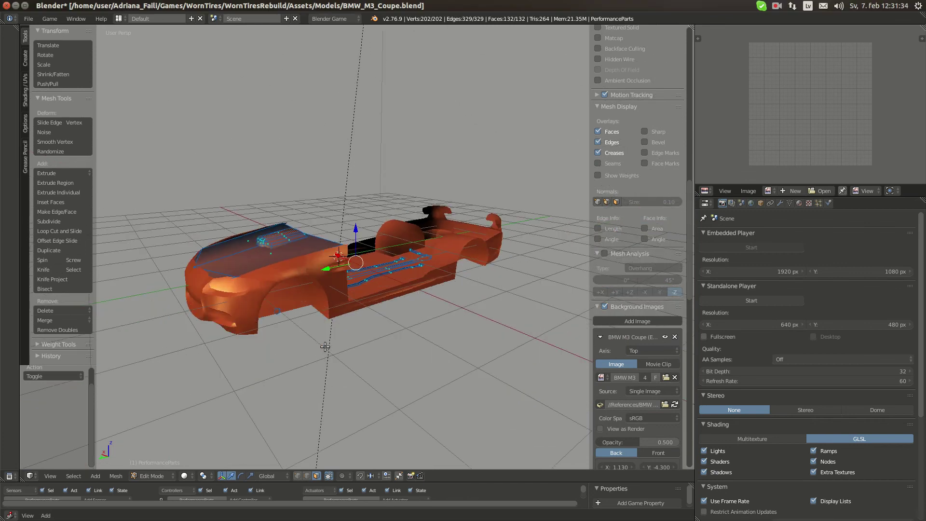
pyautogui.press('Tab')
pyautogui.moveTo(276, 303); pyautogui.dragTo(347, 327, button='middle')
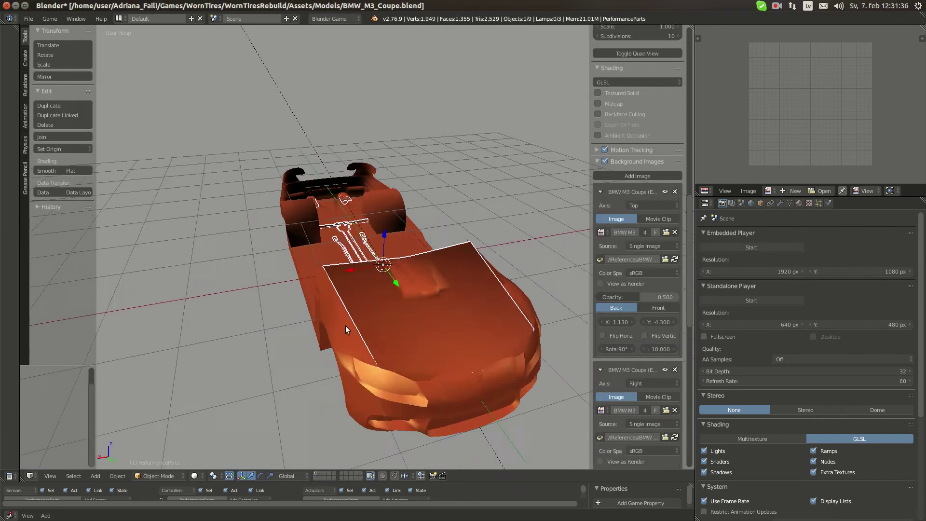
pyautogui.scroll(3, 345, 326)
# Study the BMW M3 engine photo in Chromium and return to Blender.
pyautogui.moveTo(1, 121)
pyautogui.click(4, 84)
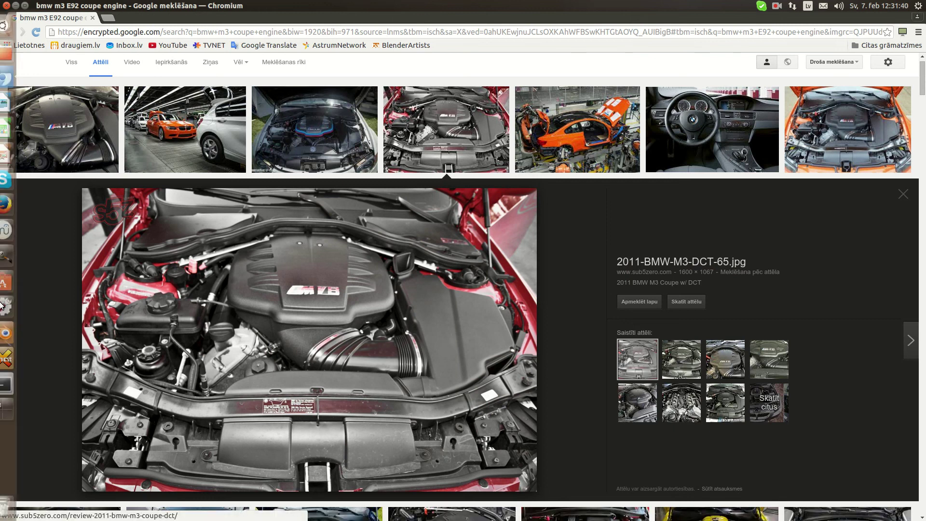
pyautogui.moveTo(1, 337)
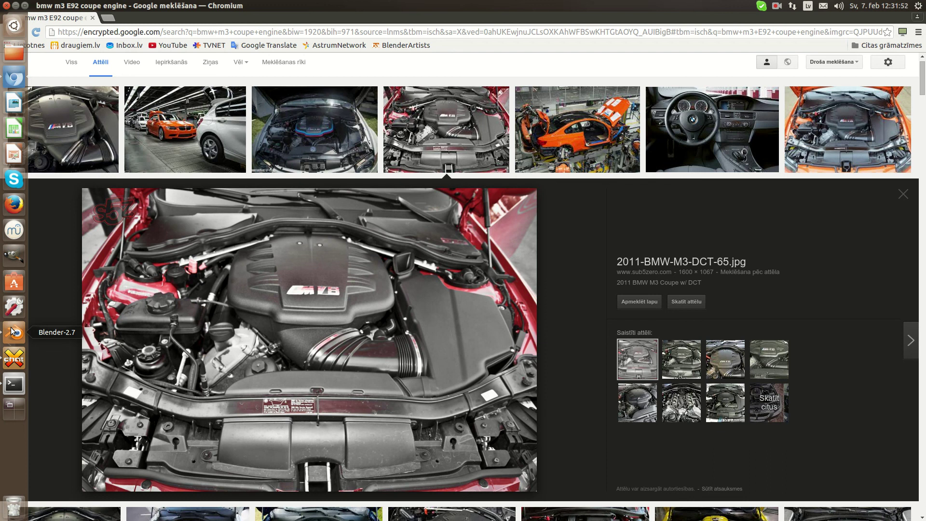
pyautogui.click(13, 332)
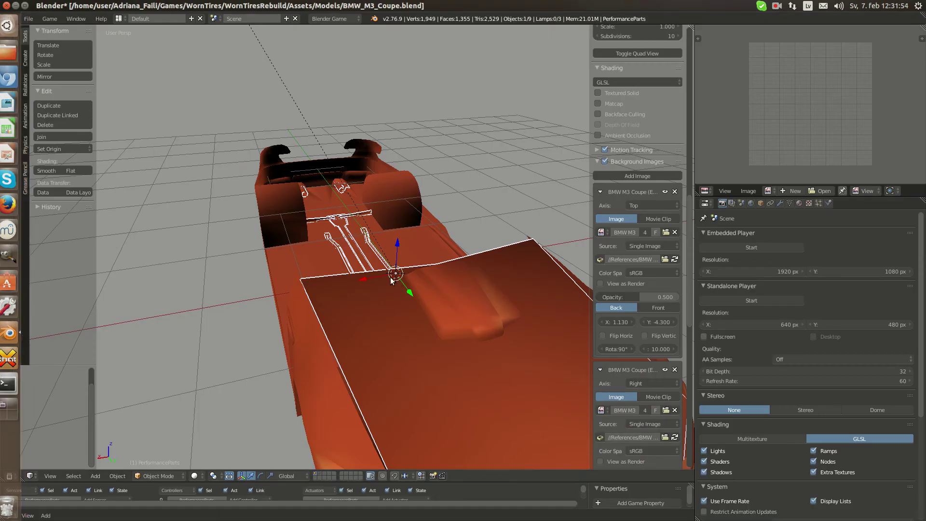
# Back in mesh editing, select the cover's lower front centre face and extrude it forward about 0.2 in top view.
pyautogui.scroll(8, 460, 299)
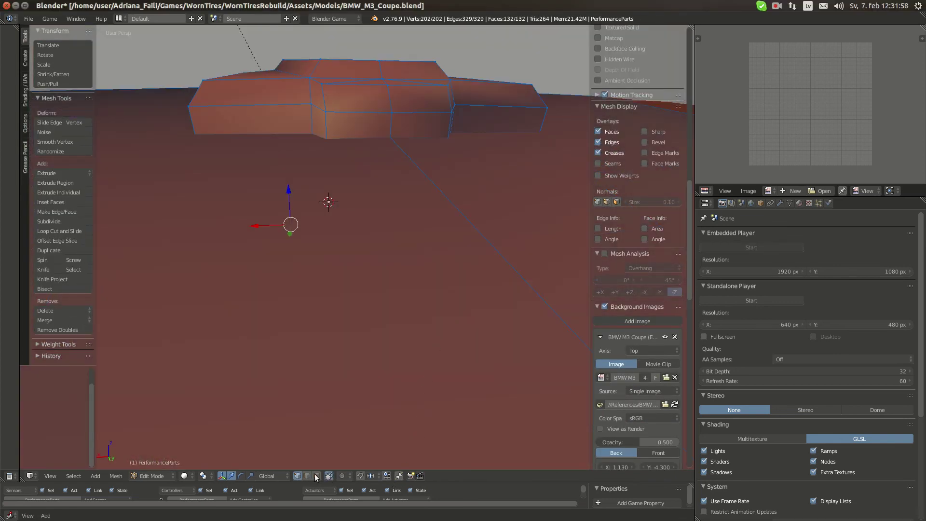
pyautogui.rightClick(378, 144)
pyautogui.rightClick(385, 125)
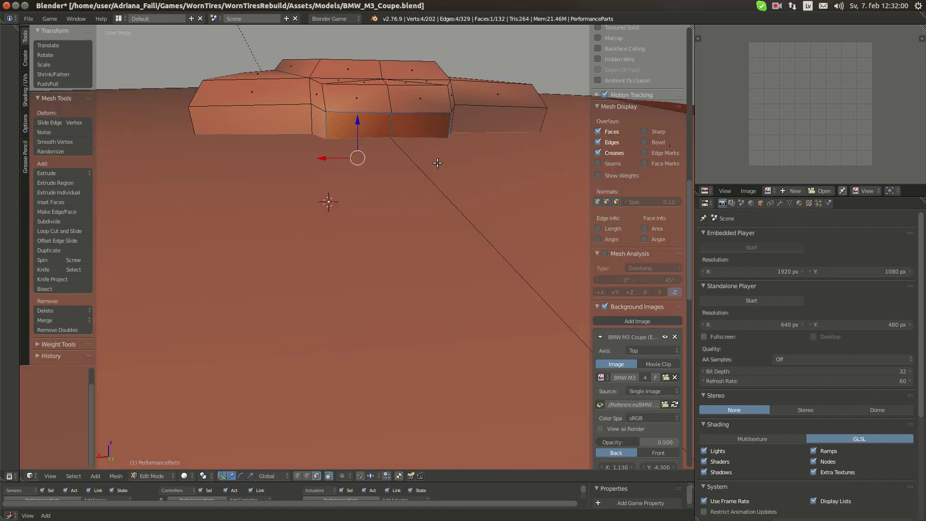
pyautogui.moveTo(438, 163); pyautogui.dragTo(414, 185, button='middle')
pyautogui.press('KP_7')
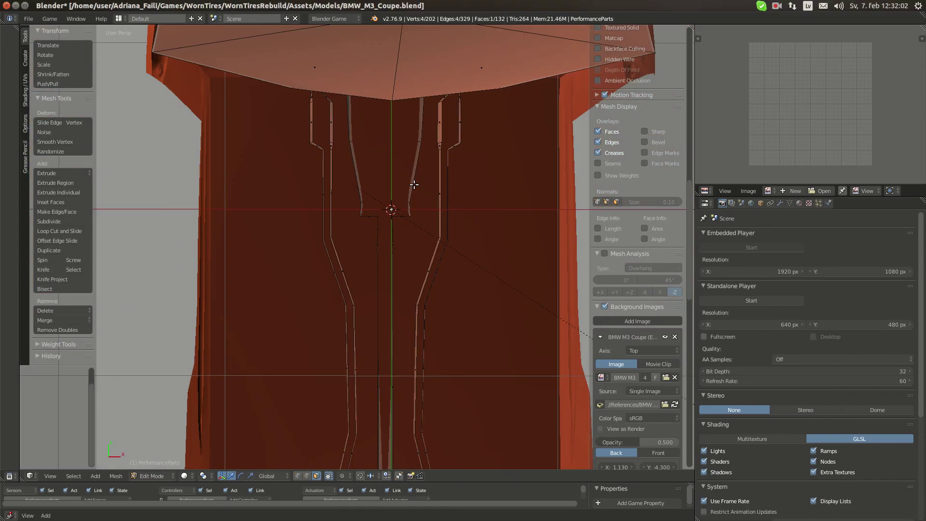
pyautogui.keyDown('shift'); pyautogui.moveTo(466, 153); pyautogui.dragTo(386, 448, button='middle'); pyautogui.keyUp('shift')
pyautogui.keyDown('shift'); pyautogui.moveTo(360, 193); pyautogui.dragTo(390, 375, button='middle'); pyautogui.keyUp('shift')
pyautogui.scroll(3, 390, 375)
pyautogui.scroll(-4, 390, 375)
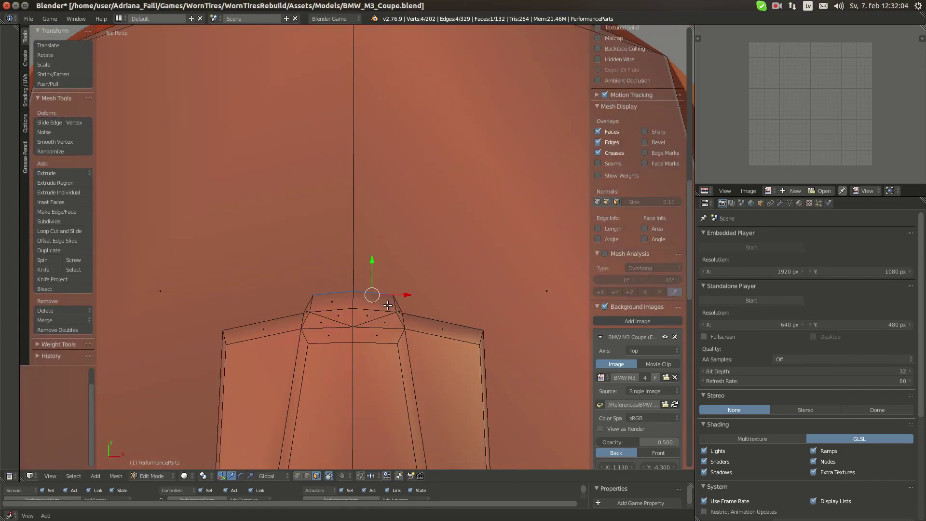
pyautogui.press('e')
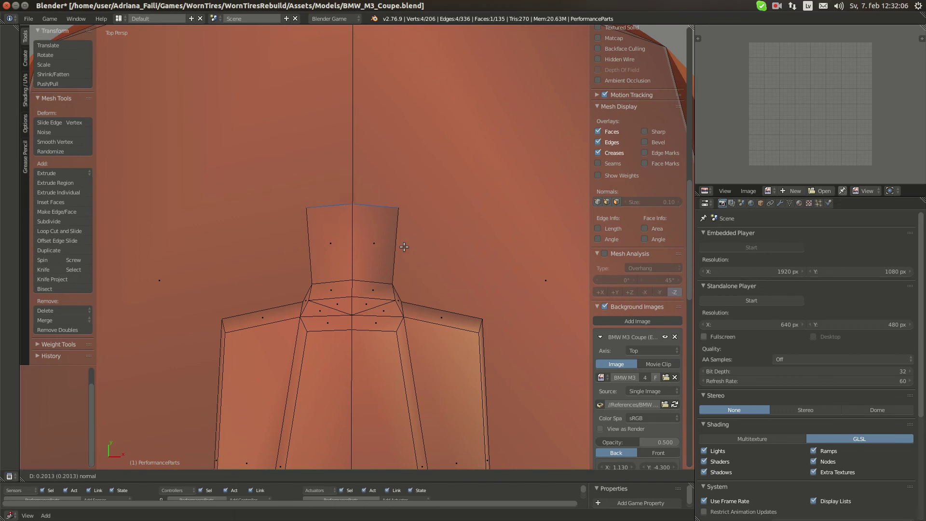
pyautogui.click(401, 236)
# Flatten the extruded end face by scaling it to 0 along Y.
pyautogui.keyDown('shift'); pyautogui.moveTo(401, 236); pyautogui.dragTo(430, 265, button='middle'); pyautogui.keyUp('shift')
pyautogui.press('y')
pyautogui.press('0')
pyautogui.press('Return')
# Delete the underside face and the end face of the new front extension.
pyautogui.scroll(-8, 430, 264)
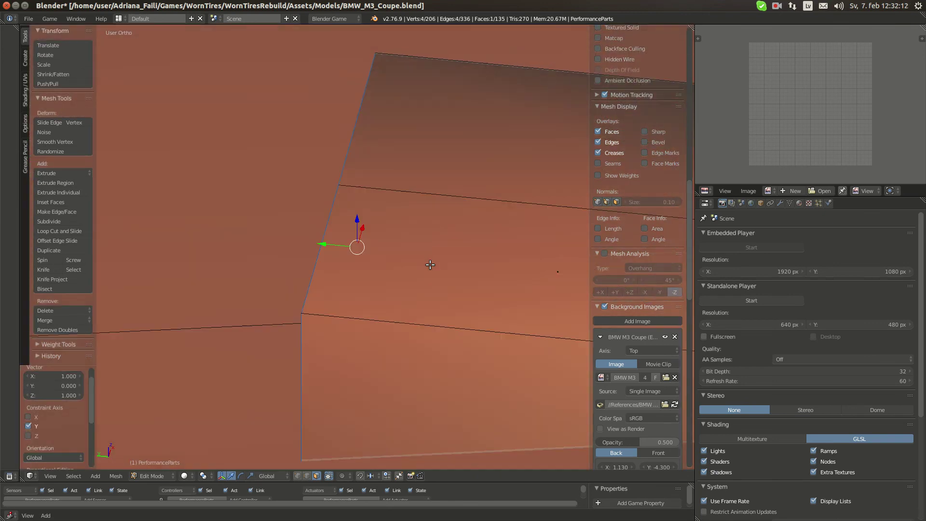
pyautogui.press('KP_5')
pyautogui.press('KP_5')
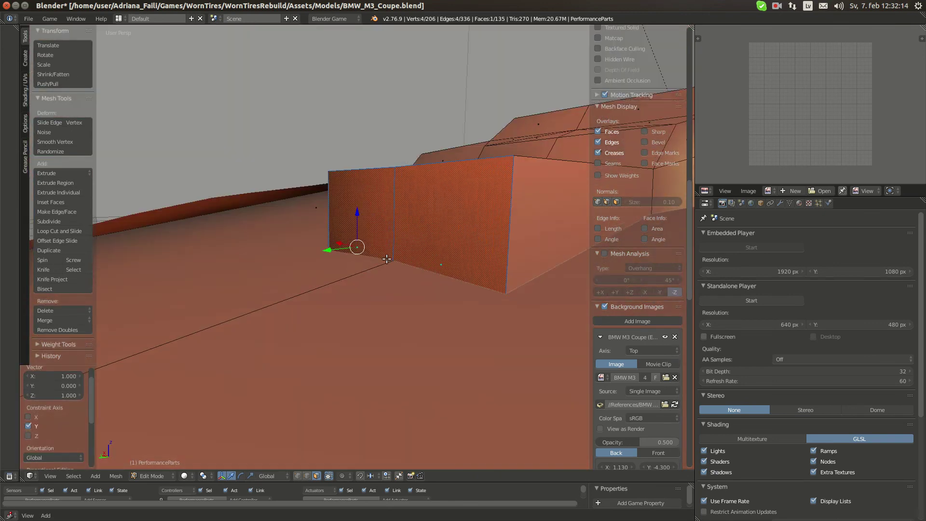
pyautogui.scroll(-3, 411, 273)
pyautogui.moveTo(386, 259); pyautogui.dragTo(425, 202, button='middle')
pyautogui.scroll(3, 411, 273)
pyautogui.scroll(-3, 426, 202)
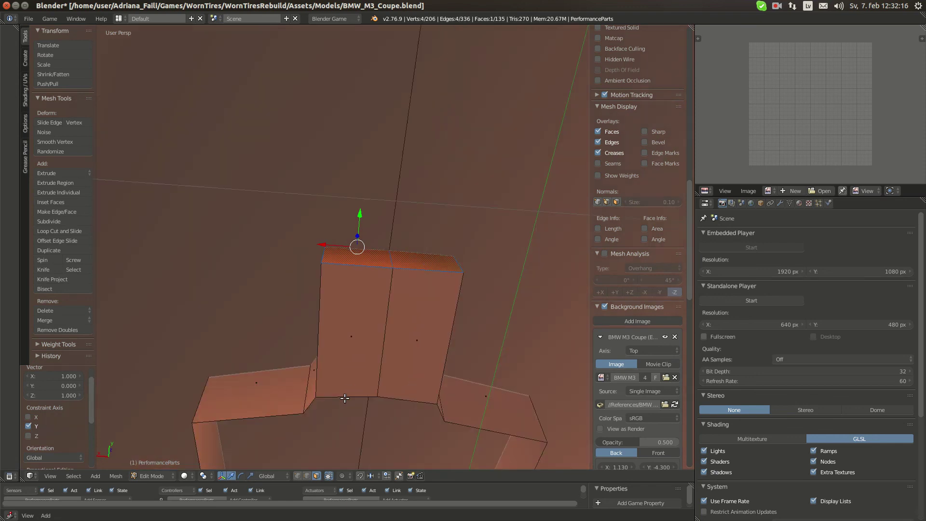
pyautogui.rightClick(421, 334)
pyautogui.press('a')
pyautogui.rightClick(413, 336)
pyautogui.press('x')
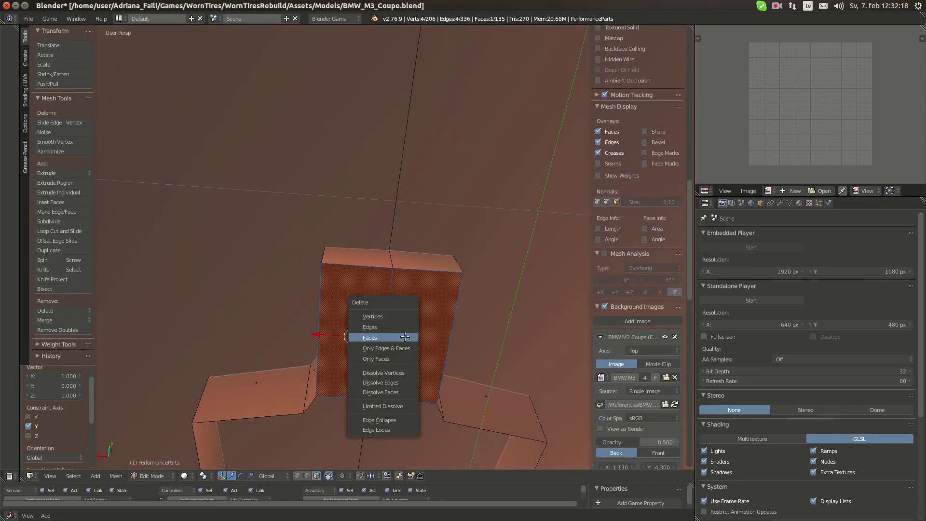
pyautogui.click(404, 336)
pyautogui.moveTo(404, 336); pyautogui.dragTo(298, 447, button='middle')
pyautogui.rightClick(402, 232)
pyautogui.press('x')
pyautogui.click(402, 233)
# Move the front extension's end corner vertex -0.031 along X and lower it 0.032 along Z.
pyautogui.rightClick(332, 225)
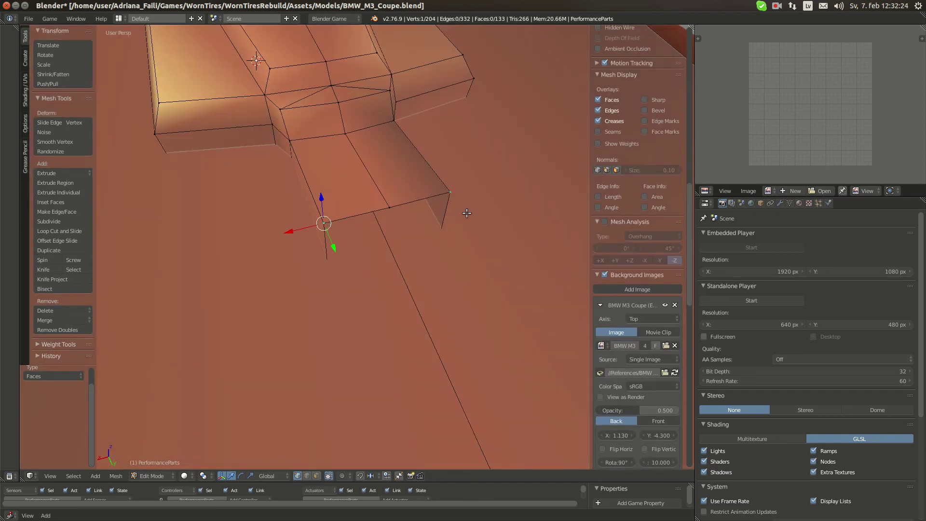
pyautogui.moveTo(332, 225); pyautogui.dragTo(296, 222, button='middle')
pyautogui.click(357, 172)
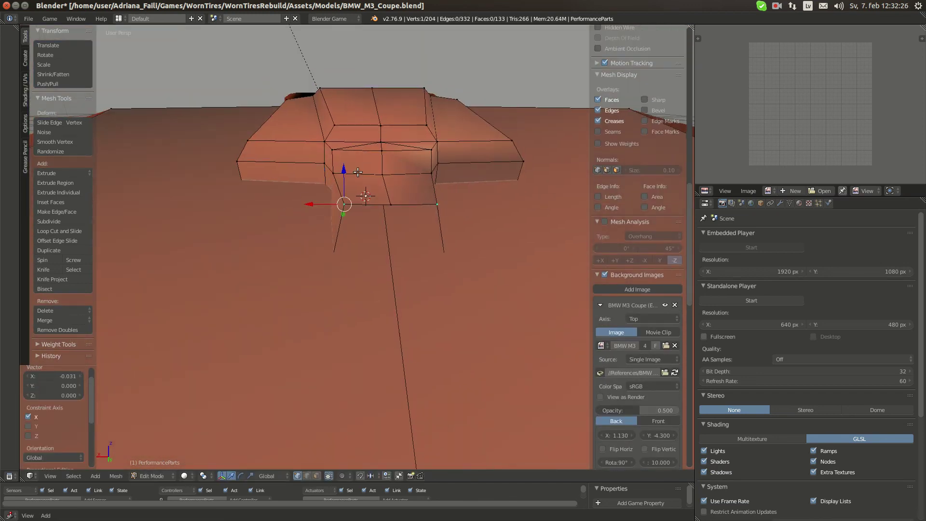
pyautogui.press('g')
pyautogui.press('z')
pyautogui.click(344, 196)
pyautogui.moveTo(344, 196); pyautogui.dragTo(291, 165, button='middle')
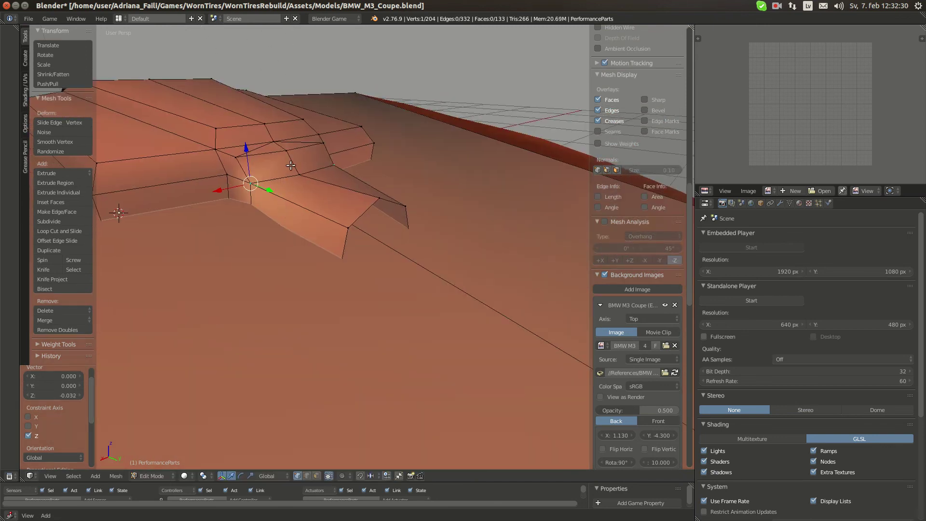
# Raise the centre vertex at the extension's base 0.014 along Z and shift the base corner vertex along X.
pyautogui.rightClick(299, 170)
pyautogui.press('g')
pyautogui.press('z')
pyautogui.click(298, 163)
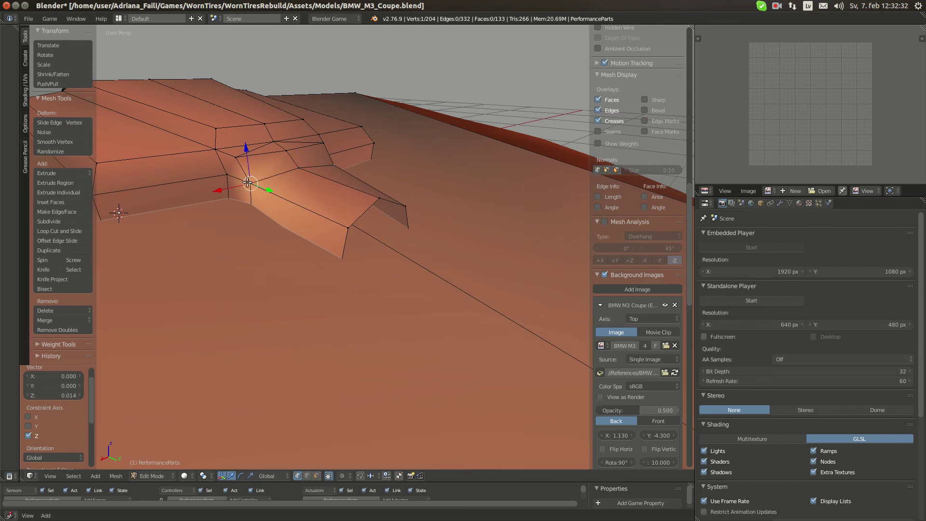
pyautogui.moveTo(228, 187); pyautogui.dragTo(235, 185)
# Lower the extension's centre end vertex 0.006 along Z and compare the shape with the engine photo in Chromium.
pyautogui.scroll(-2, 261, 178)
pyautogui.moveTo(282, 171); pyautogui.dragTo(357, 179, button='middle')
pyautogui.moveTo(470, 196); pyautogui.dragTo(186, 197, button='middle')
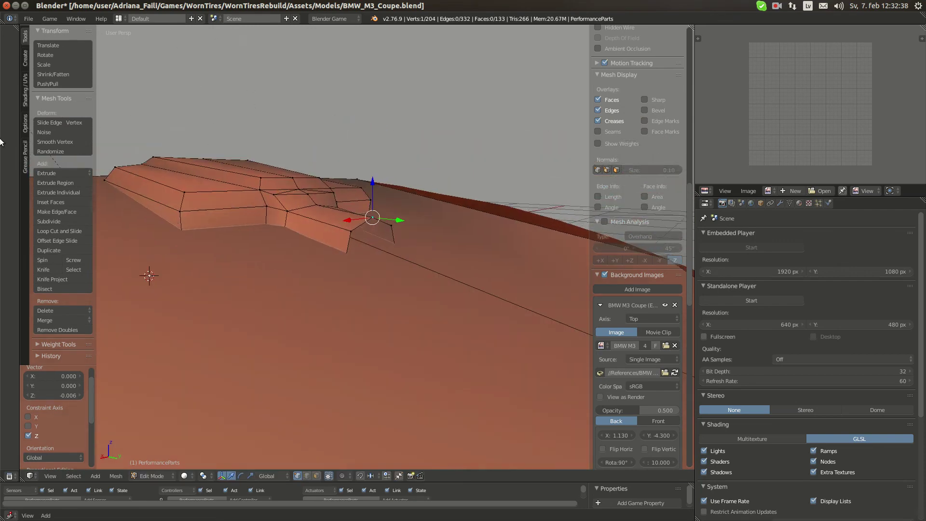
pyautogui.moveTo(1, 141)
pyautogui.click(15, 79)
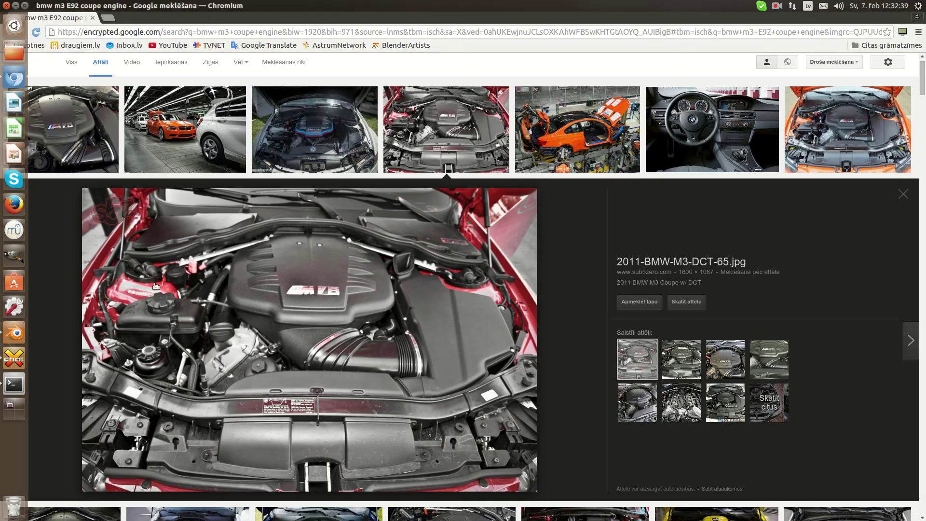
pyautogui.click(14, 333)
pyautogui.scroll(4, 273, 291)
pyautogui.moveTo(273, 291); pyautogui.dragTo(324, 325, button='middle')
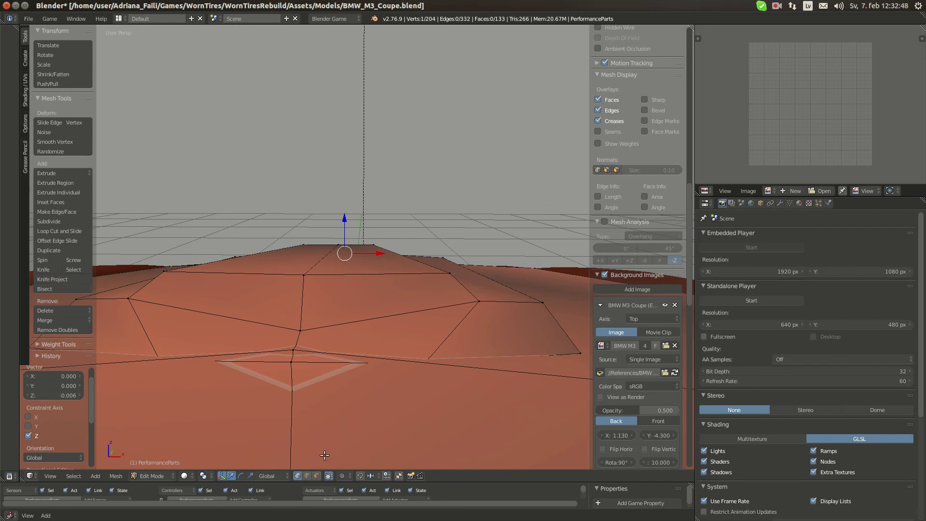
# Move the lower centre vertex at the engine cover's rear edge 0.014 along Y.
pyautogui.moveTo(322, 475); pyautogui.dragTo(516, 327, button='middle')
pyautogui.press('g')
pyautogui.press('y')
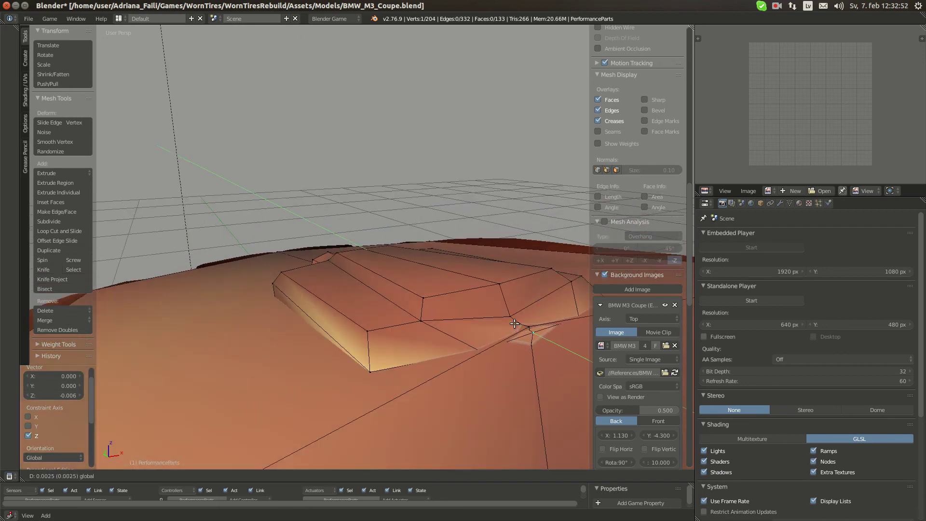
pyautogui.click(510, 322)
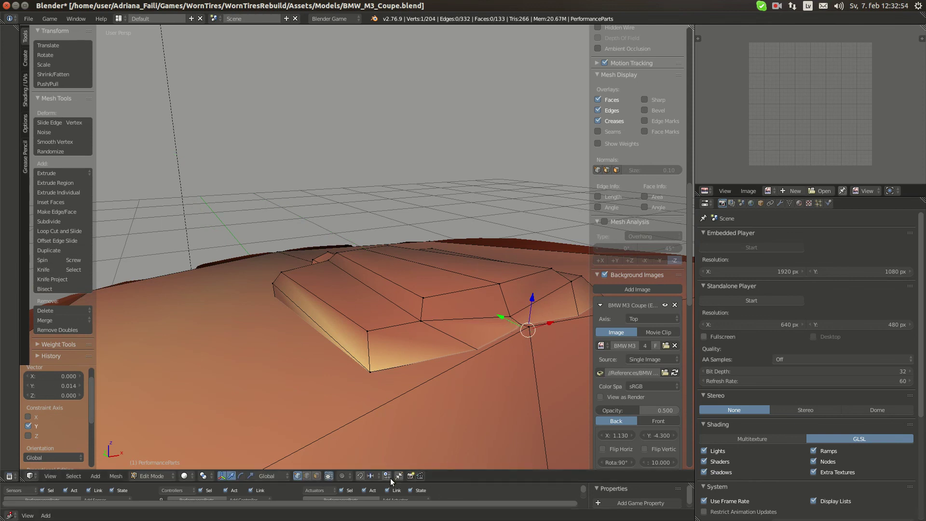
# Delete the two adjoining faces on the rear side of the engine cover.
pyautogui.click(318, 476)
pyautogui.moveTo(365, 401); pyautogui.dragTo(516, 324, button='middle')
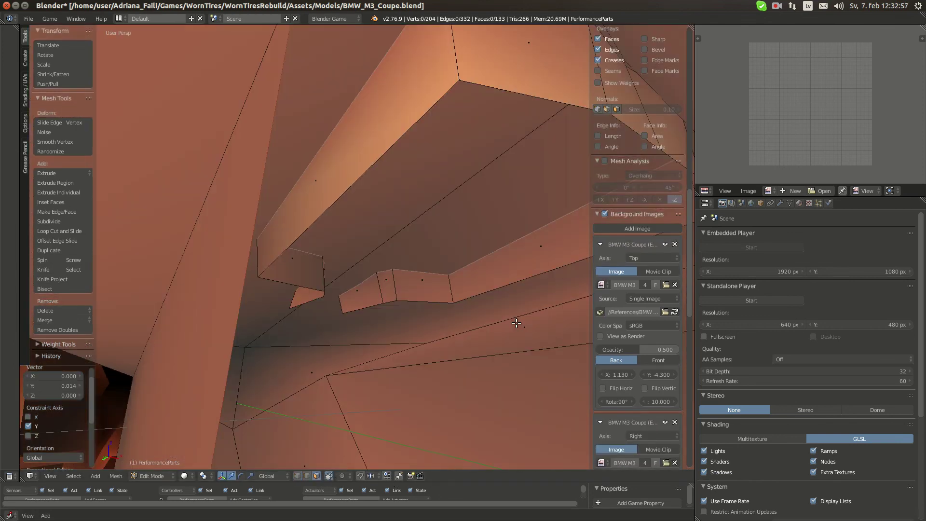
pyautogui.rightClick(519, 66)
pyautogui.moveTo(519, 66); pyautogui.dragTo(546, 145, button='middle')
pyautogui.keyDown('shift'); pyautogui.rightClick(463, 162); pyautogui.keyUp('shift')
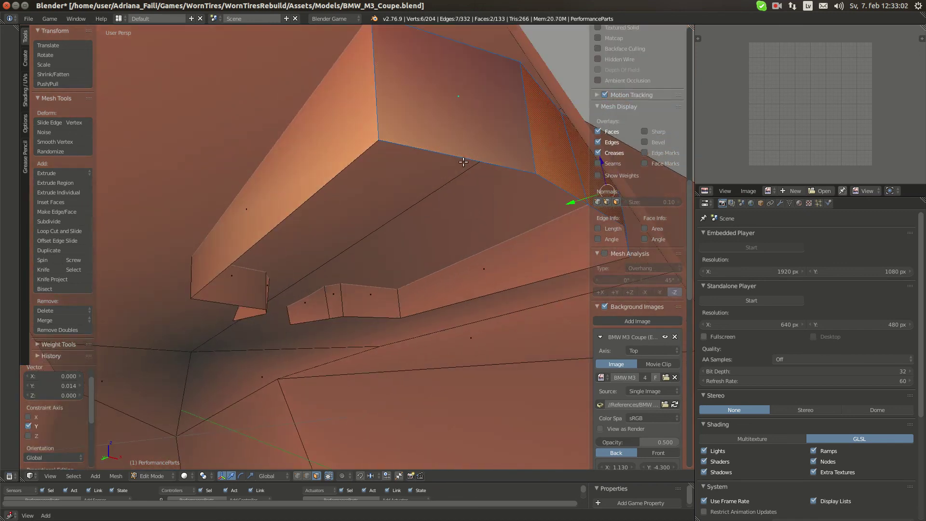
pyautogui.moveTo(463, 161); pyautogui.dragTo(462, 213, button='middle')
pyautogui.press('x')
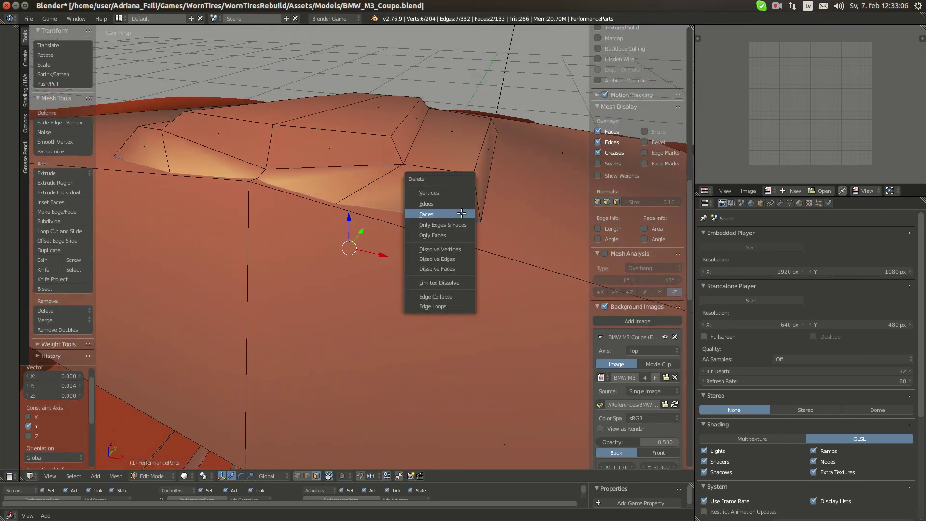
pyautogui.click(462, 213)
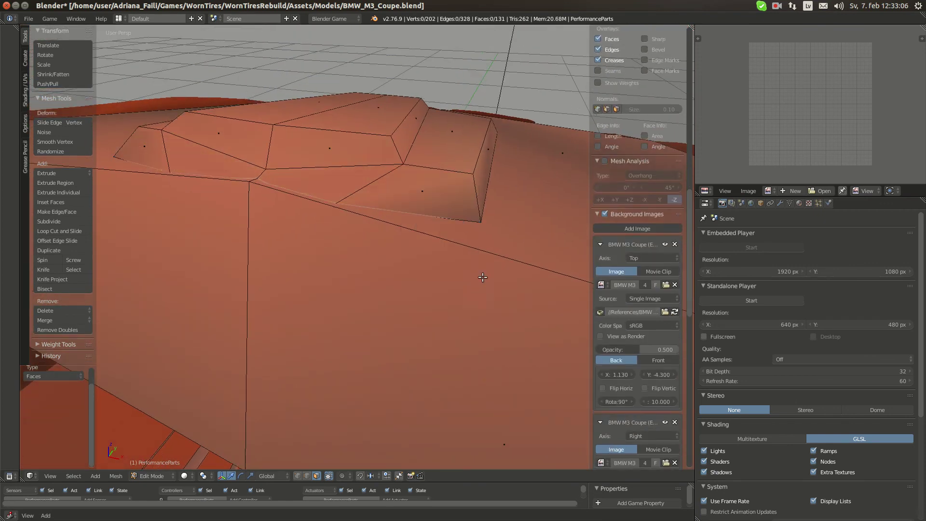
# Lower the engine cover's rear bottom corner vertex 0.007 along Z and shift its front corner vertex -0.007 along X.
pyautogui.rightClick(479, 220)
pyautogui.moveTo(487, 195); pyautogui.dragTo(487, 196)
pyautogui.scroll(-3, 487, 195)
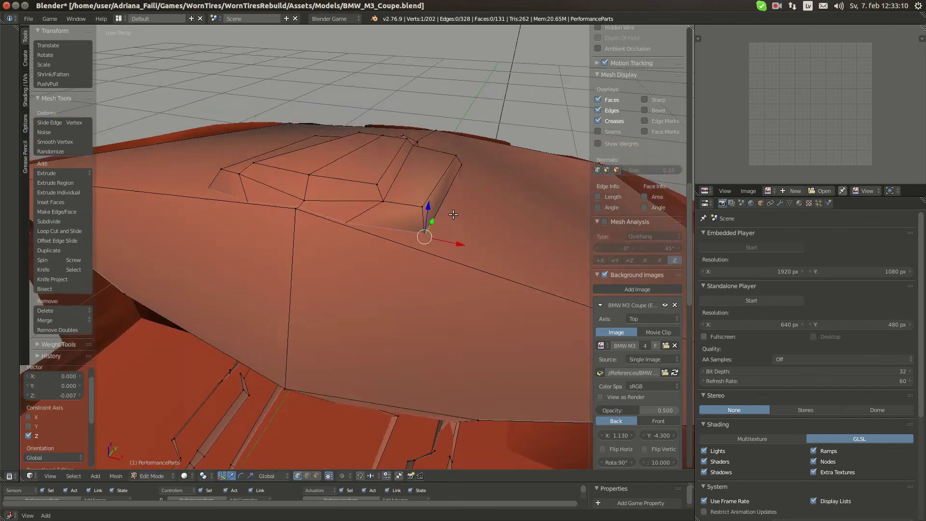
pyautogui.moveTo(487, 195); pyautogui.dragTo(468, 286, button='middle')
pyautogui.scroll(2, 491, 267)
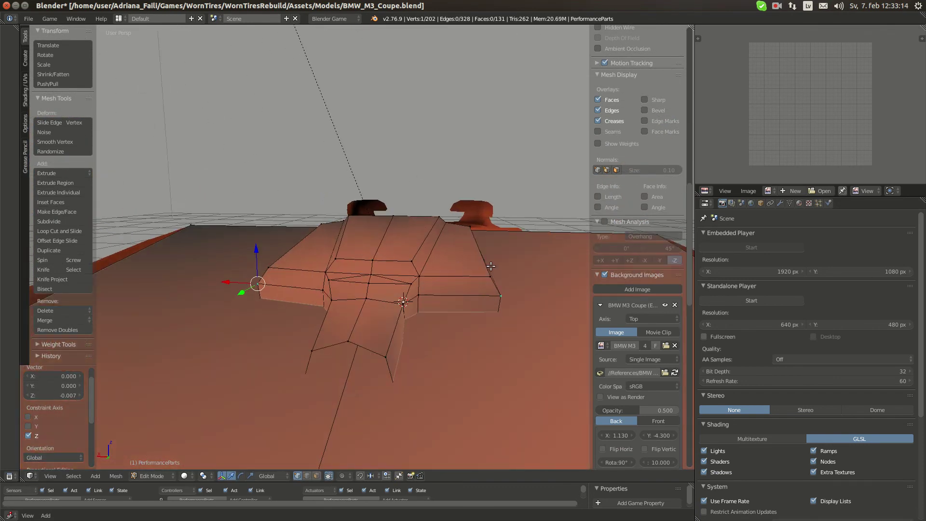
pyautogui.moveTo(238, 265); pyautogui.dragTo(241, 265)
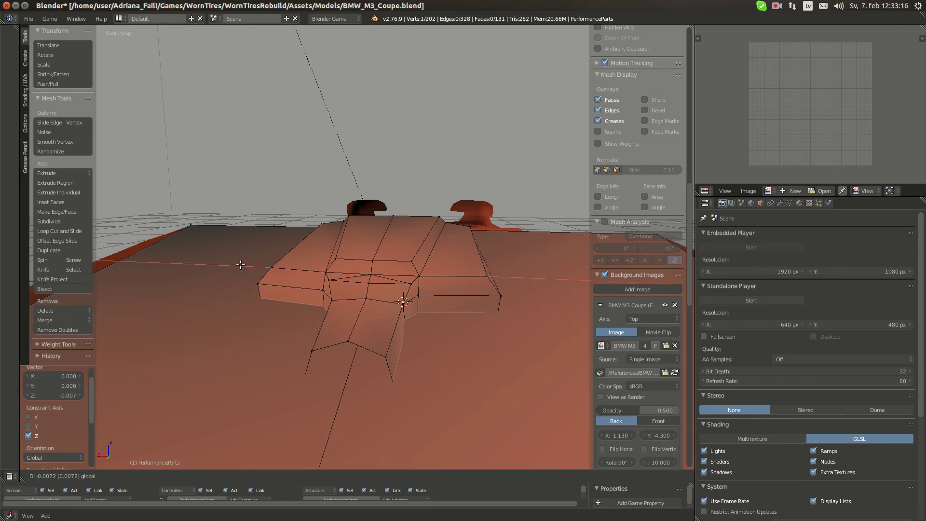
pyautogui.scroll(-3, 355, 312)
pyautogui.moveTo(356, 311); pyautogui.dragTo(316, 318, button='middle')
# Move the extension's open front edge back toward the cover along Y and scale it 1.639 along X, checking the engine photo in Chromium.
pyautogui.press('KP_7')
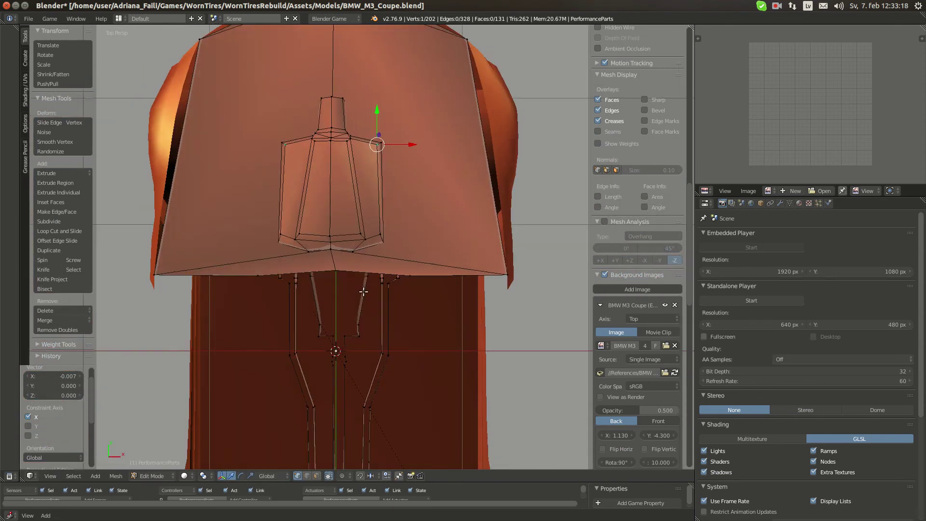
pyautogui.keyDown('shift'); pyautogui.moveTo(332, 192); pyautogui.dragTo(346, 350, button='middle'); pyautogui.keyUp('shift')
pyautogui.scroll(6, 338, 313)
pyautogui.moveTo(333, 300); pyautogui.dragTo(344, 152, button='middle')
pyautogui.press('a')
pyautogui.rightClick(343, 210)
pyautogui.keyDown('shift'); pyautogui.rightClick(348, 250); pyautogui.keyUp('shift')
pyautogui.keyDown('shift'); pyautogui.rightClick(321, 328); pyautogui.keyUp('shift')
pyautogui.press('KP_7')
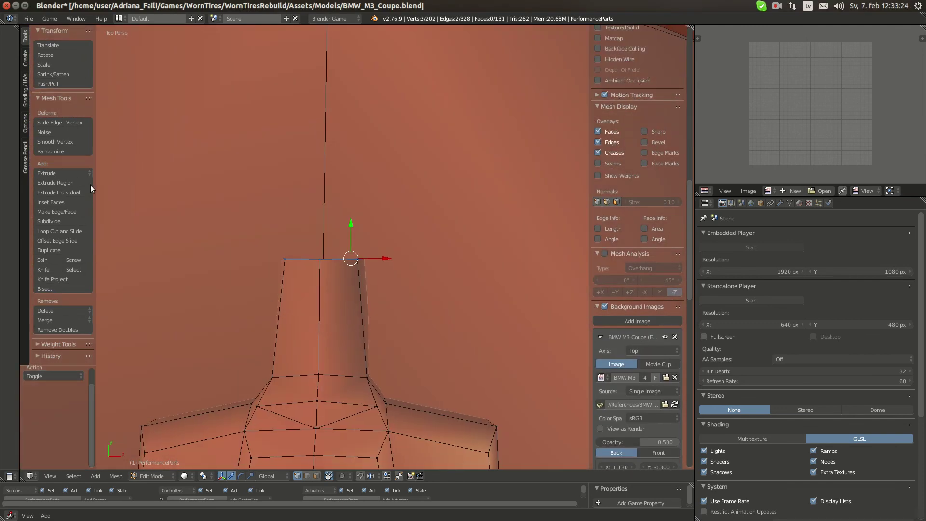
pyautogui.moveTo(11, 114)
pyautogui.press('KP_5')
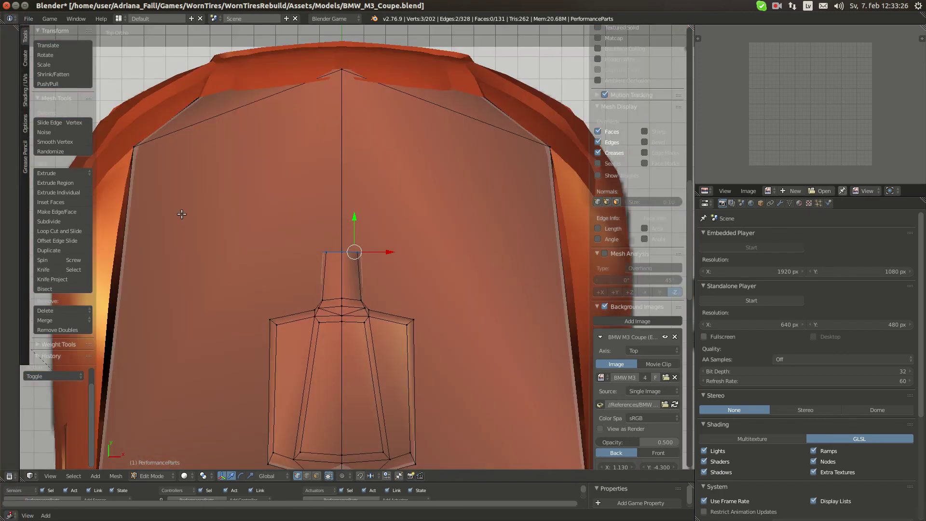
pyautogui.click(15, 78)
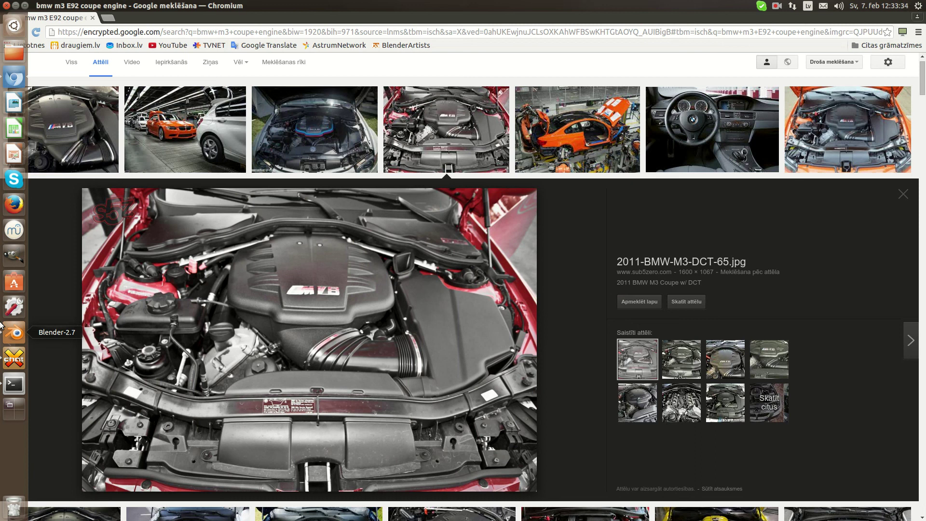
pyautogui.click(2, 326)
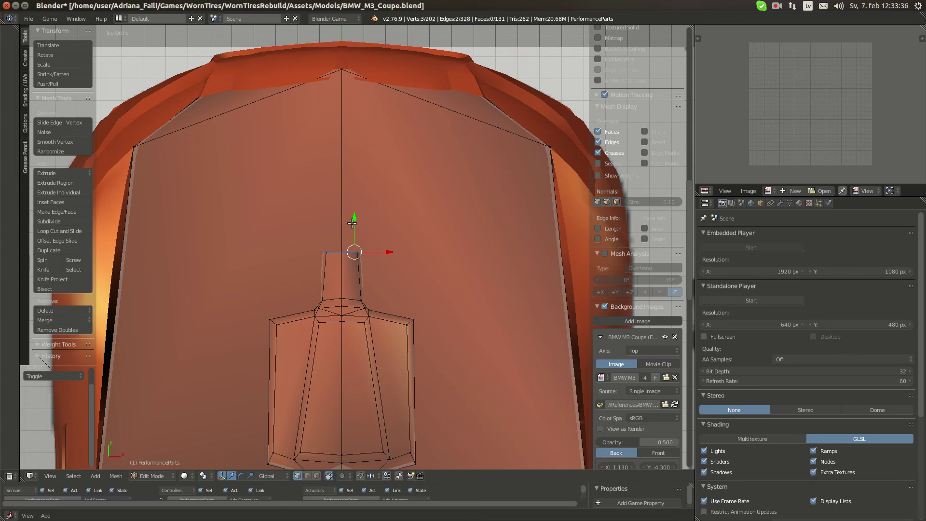
pyautogui.click(402, 254)
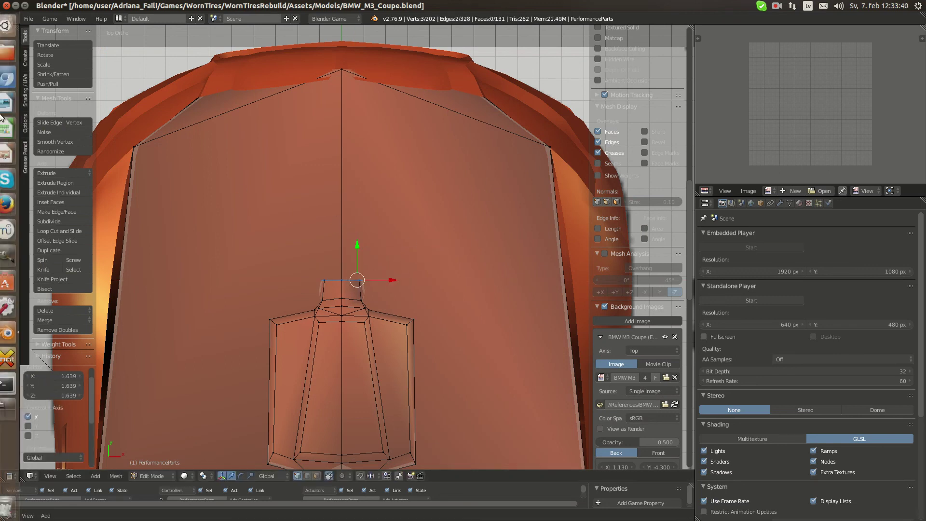
pyautogui.click(10, 85)
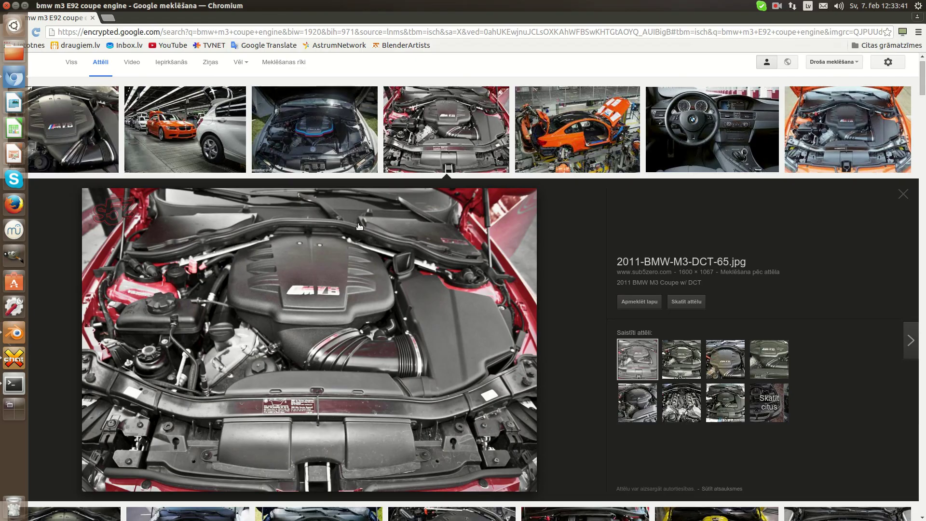
pyautogui.click(11, 326)
# Knife-cut across the front tip of the large panel ahead of the engine cover, passing through its centre edge.
pyautogui.moveTo(380, 250); pyautogui.dragTo(362, 363, button='middle')
pyautogui.press('k')
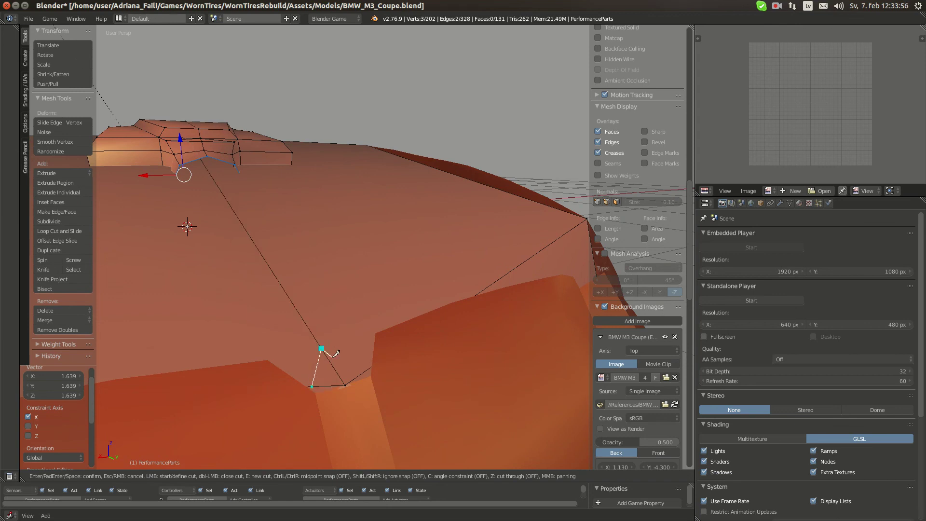
pyautogui.click(367, 370)
pyautogui.press('Return')
# Knife an additional edge at the large panel's front tip, starting beside the previous cut, and begin a further cut there.
pyautogui.moveTo(366, 371); pyautogui.dragTo(441, 279, button='middle')
pyautogui.press('a')
pyautogui.press('k')
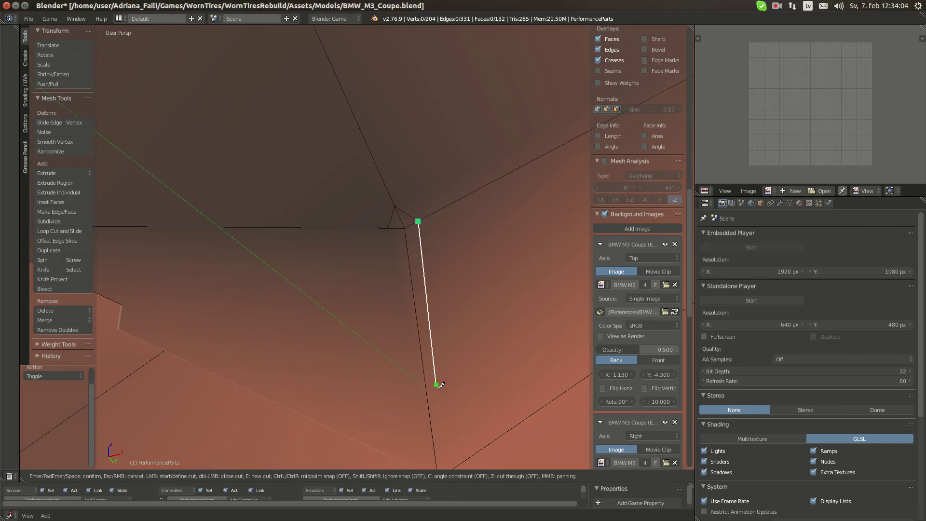
pyautogui.moveTo(436, 385); pyautogui.dragTo(360, 267, button='middle')
pyautogui.click(398, 382)
pyautogui.press('Return')
pyautogui.press('a')
pyautogui.press('k')
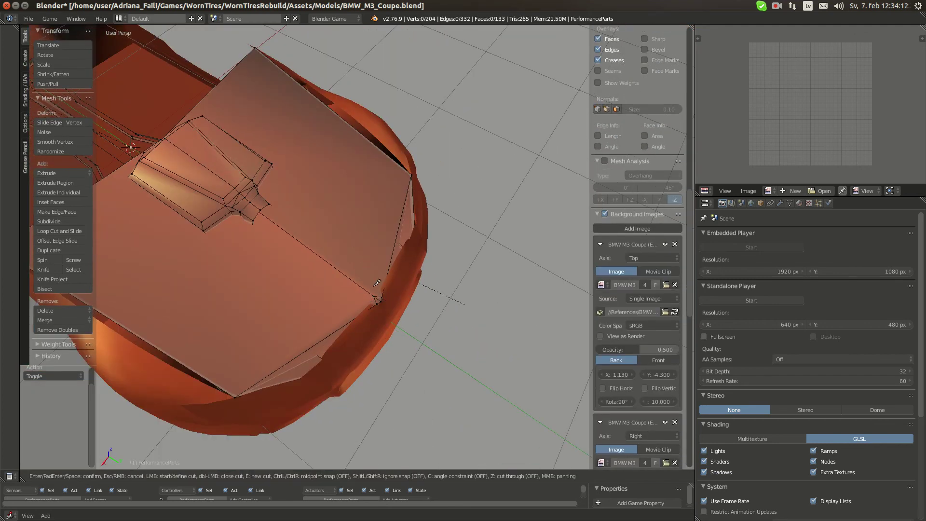
# Knife-cut an edge across the engine-bay surface from the front centre vertex to the rear outer corner.
pyautogui.press('Escape')
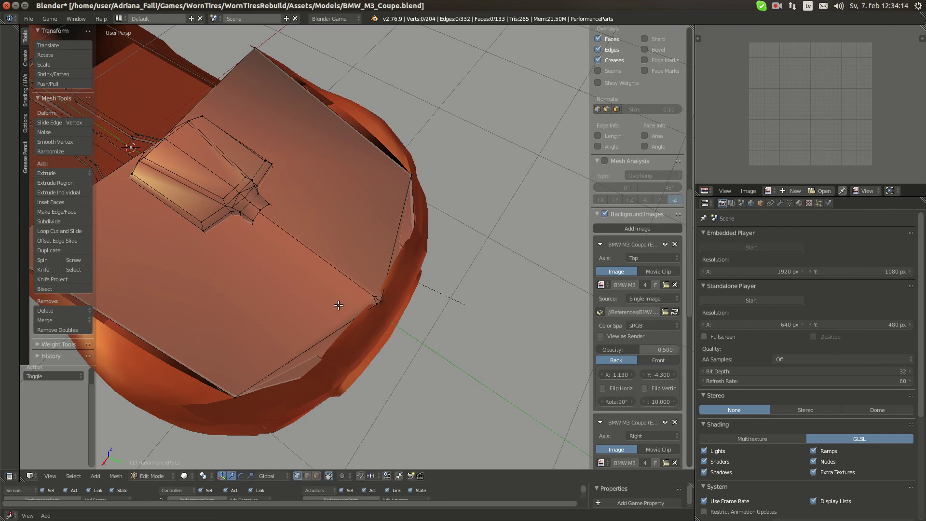
pyautogui.keyDown('shift'); pyautogui.moveTo(339, 293); pyautogui.dragTo(427, 292, button='middle'); pyautogui.keyUp('shift')
pyautogui.press('k')
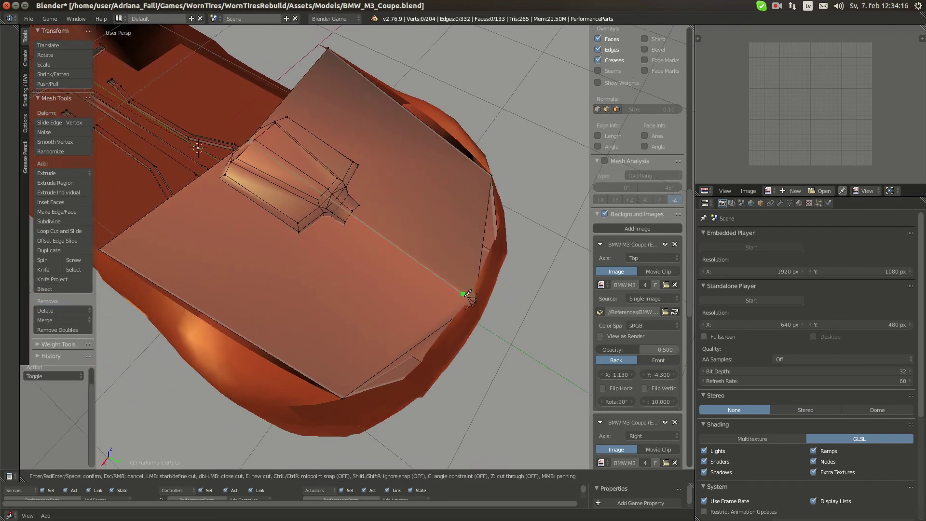
pyautogui.click(102, 248)
pyautogui.press('Return')
# Raise the front centre vertex of the engine-bay surface slightly along the Z axis.
pyautogui.moveTo(485, 332); pyautogui.dragTo(440, 284, button='middle')
pyautogui.rightClick(441, 264)
pyautogui.press('g')
pyautogui.press('z')
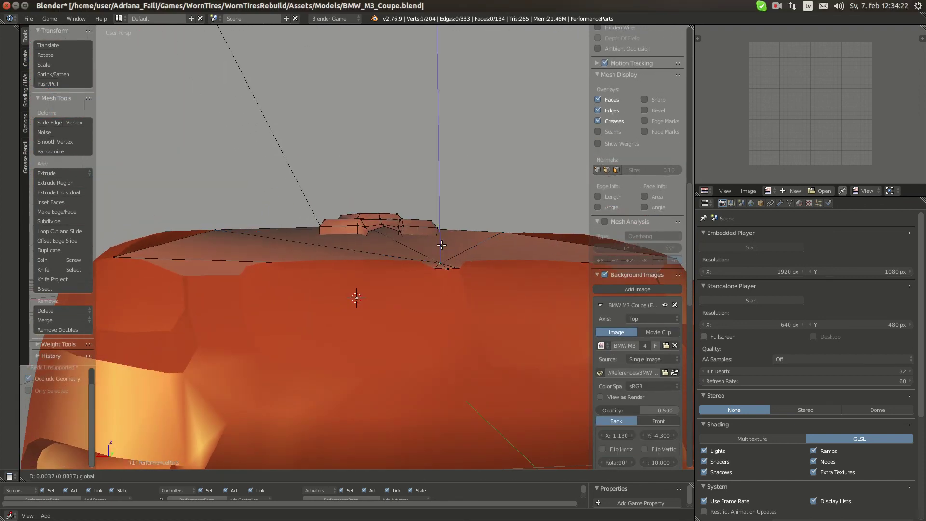
pyautogui.click(441, 241)
# Adjust the same front centre vertex along Z against the hood on layer 2, and return to layer 1.
pyautogui.moveTo(441, 242); pyautogui.dragTo(381, 273, button='middle')
pyautogui.press('2')
pyautogui.scroll(-2, 436, 268)
pyautogui.press('g')
pyautogui.press('z')
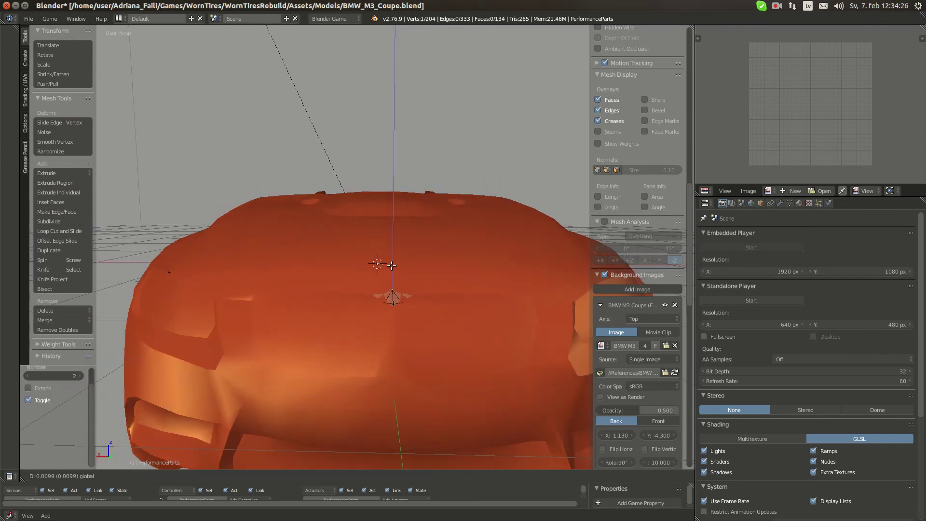
pyautogui.click(392, 280)
pyautogui.press('1')
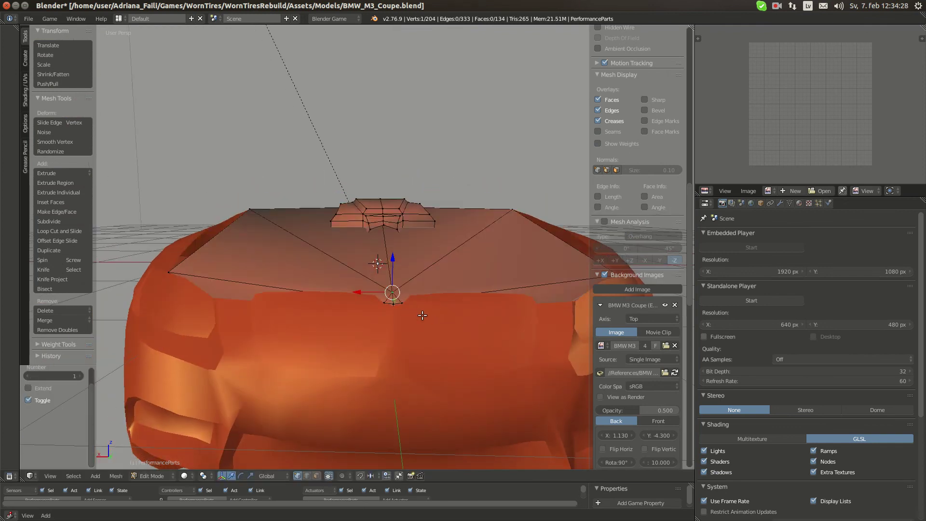
# Show layers 1 and 2 together to check whether the engine-bay surface pokes through the hood, and resume mesh editing.
pyautogui.press('Tab')
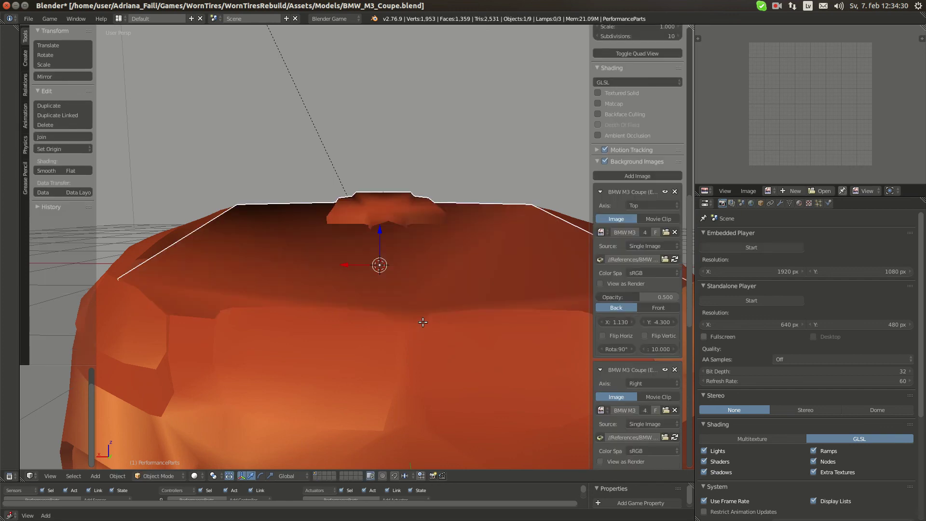
pyautogui.scroll(-5, 421, 316)
pyautogui.press('2')
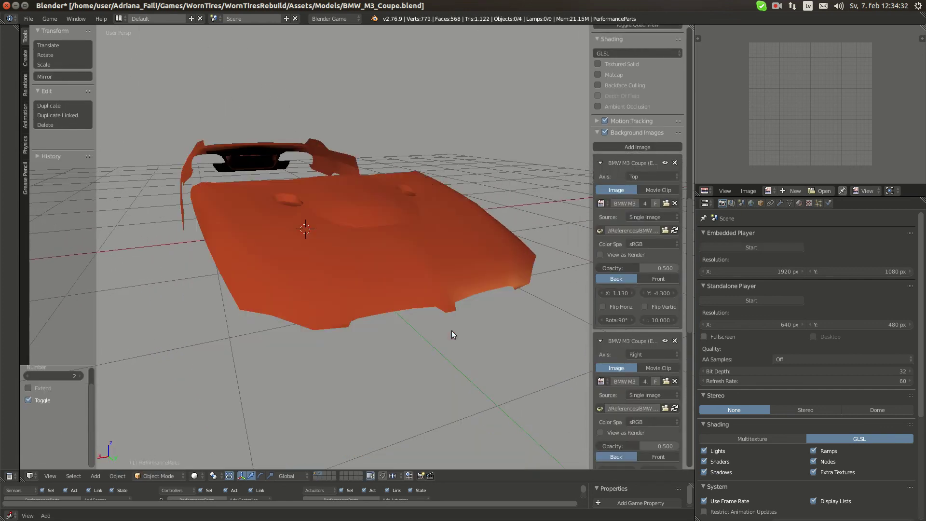
pyautogui.hotkey('shift', '1')
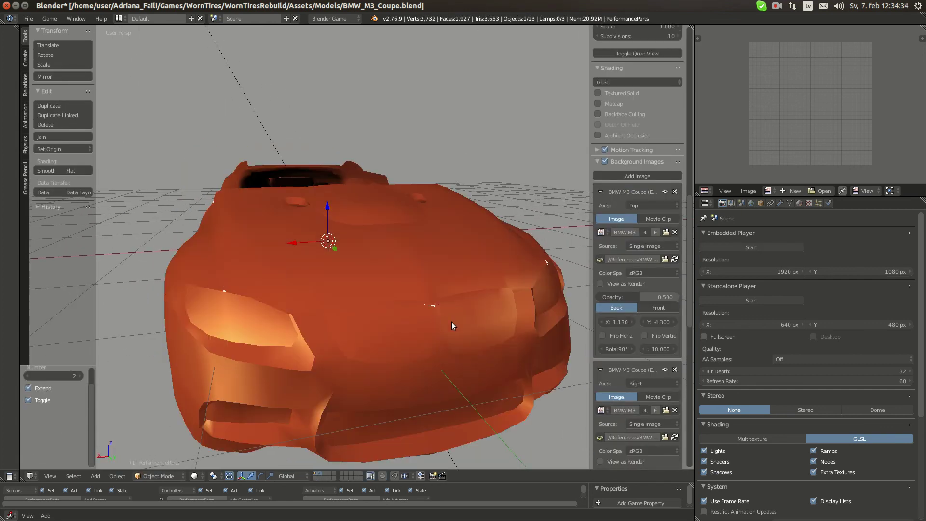
pyautogui.press('Tab')
pyautogui.scroll(5, 438, 317)
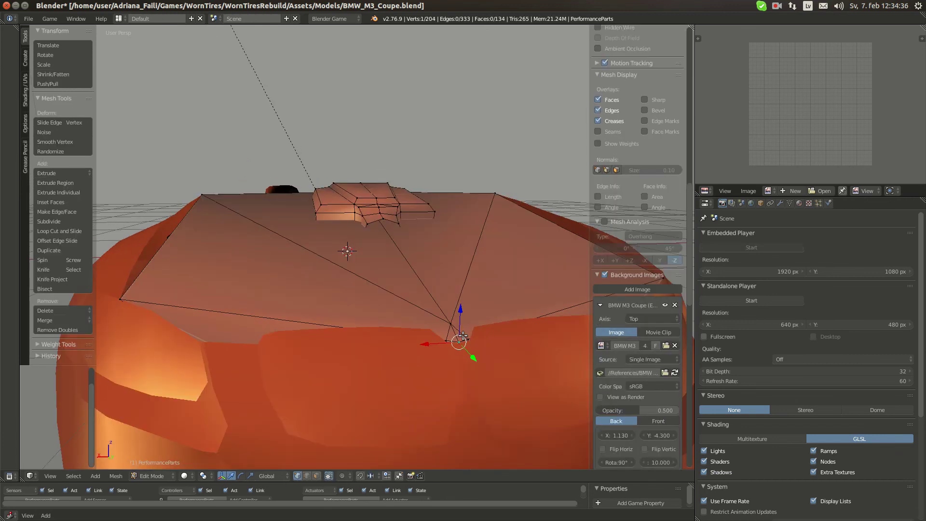
# Move the selected front vertex about -0.008 along Y and lower it with its neighbouring vertex about 0.001 along Z.
pyautogui.press('KP_Decimal')
pyautogui.moveTo(351, 251); pyautogui.dragTo(370, 241, button='middle')
pyautogui.moveTo(376, 245); pyautogui.dragTo(330, 234)
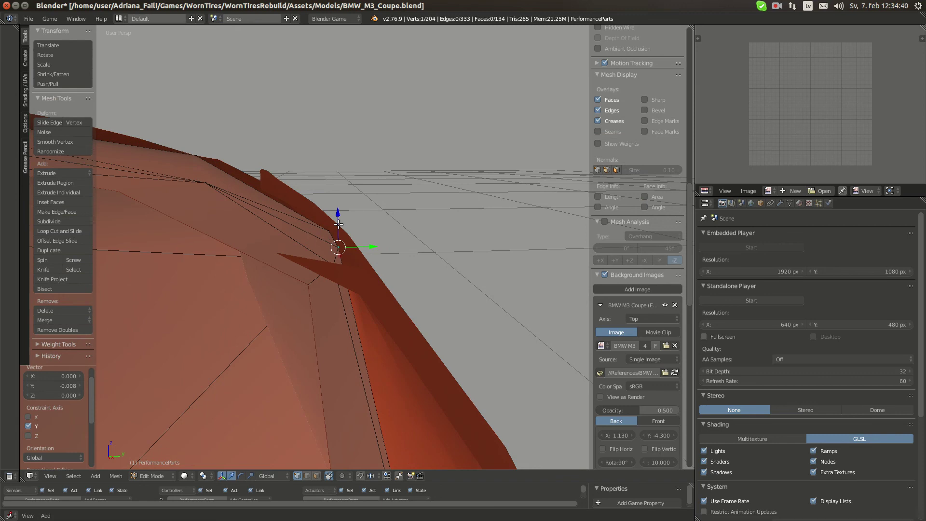
pyautogui.click(339, 223)
pyautogui.keyDown('shift'); pyautogui.rightClick(329, 230); pyautogui.keyUp('shift')
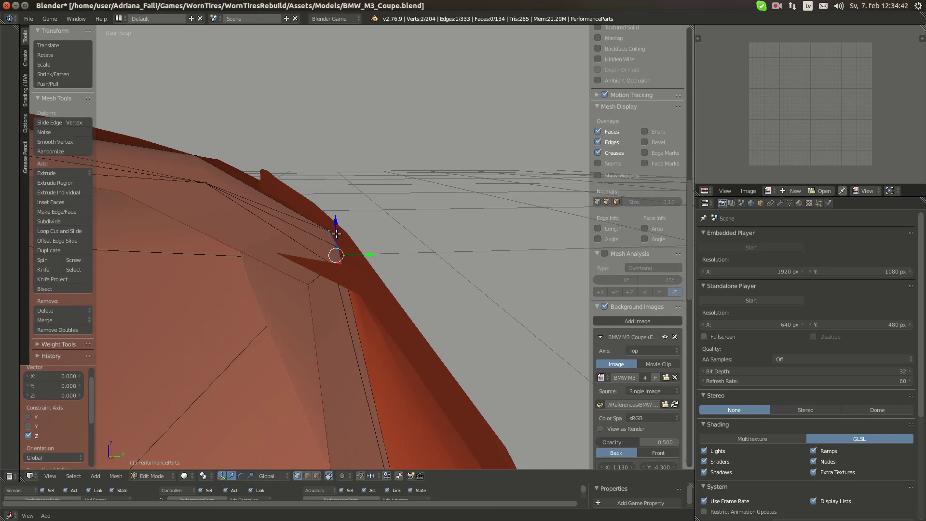
pyautogui.moveTo(336, 233); pyautogui.dragTo(337, 238)
# Move the vertex just behind the front tip back along Y and lower it about 0.006 along Z.
pyautogui.rightClick(196, 157)
pyautogui.moveTo(221, 197); pyautogui.dragTo(228, 204, button='middle')
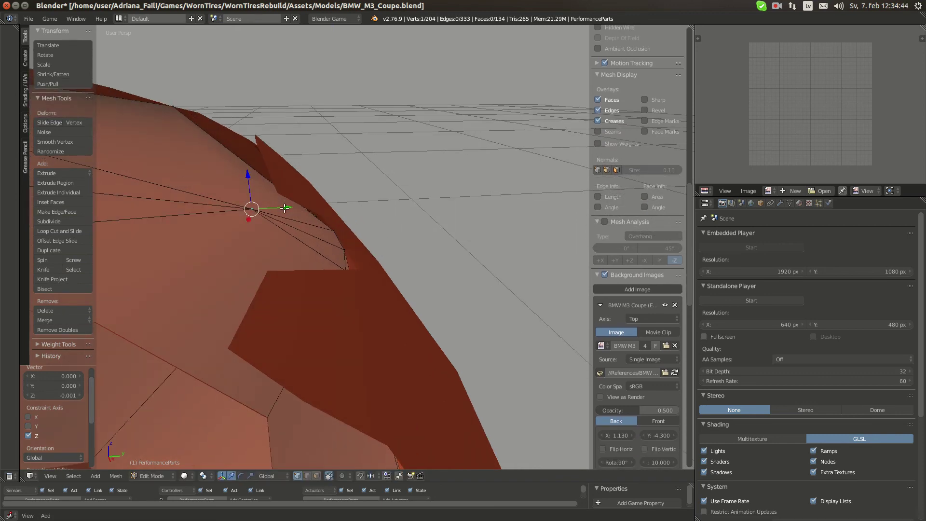
pyautogui.moveTo(281, 207); pyautogui.dragTo(241, 195)
pyautogui.scroll(-1, 241, 196)
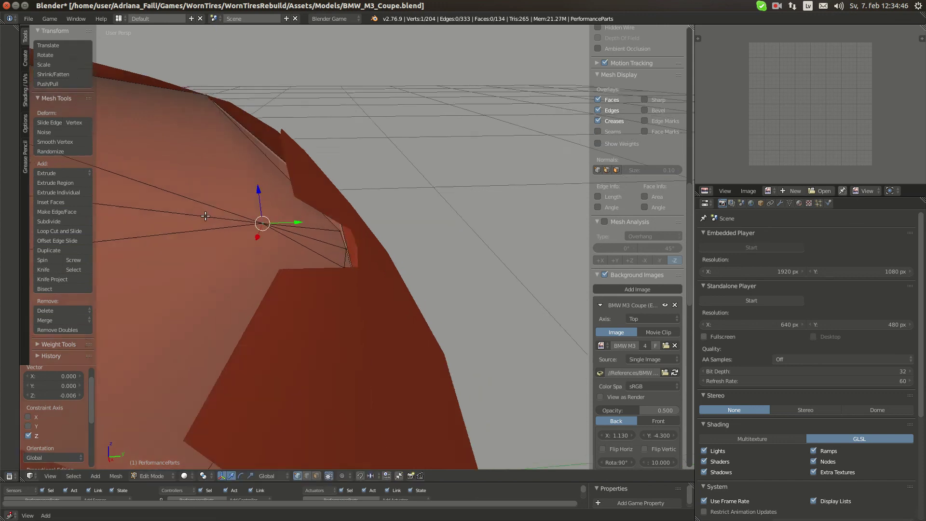
# Examine how the engine-bay surface sits under the hood and behind the bumper along the front edge.
pyautogui.moveTo(434, 163); pyautogui.dragTo(349, 199, button='middle')
pyautogui.scroll(-4, 348, 198)
pyautogui.press('a')
pyautogui.press('Tab')
pyautogui.scroll(-3, 331, 228)
pyautogui.scroll(-3, 332, 224)
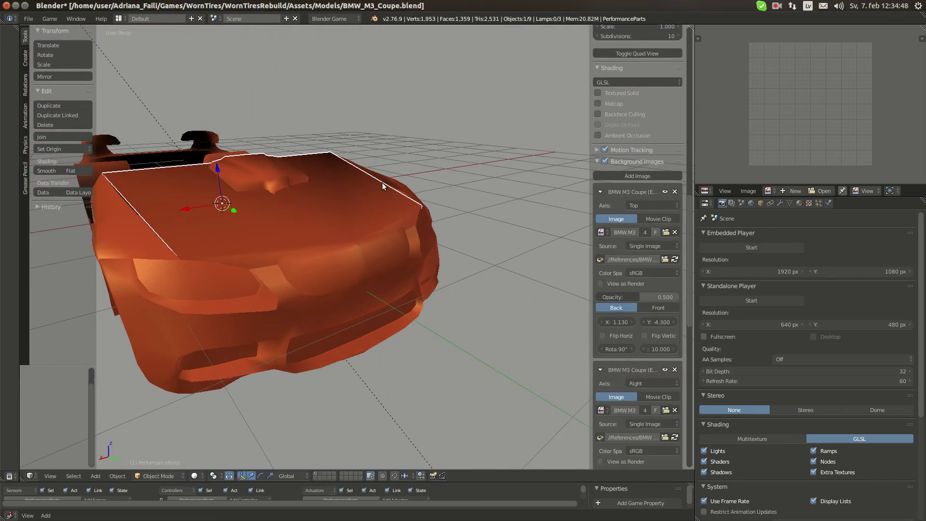
pyautogui.press('Tab')
pyautogui.press('2')
pyautogui.scroll(3, 375, 212)
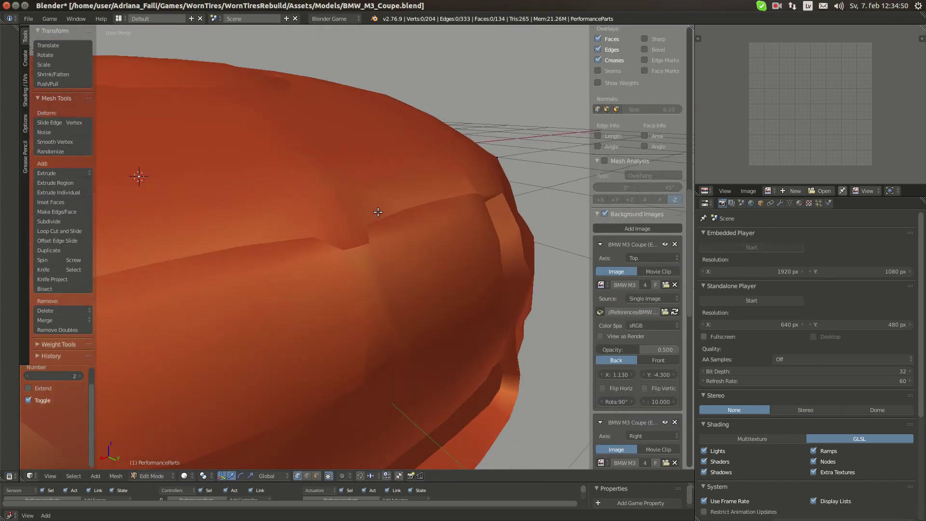
pyautogui.scroll(-3, 377, 212)
pyautogui.press('a')
pyautogui.scroll(-3, 376, 216)
pyautogui.scroll(5, 371, 222)
pyautogui.moveTo(310, 241); pyautogui.dragTo(346, 270, button='middle')
pyautogui.press('a')
pyautogui.press('a')
pyautogui.press('Tab')
pyautogui.press('Tab')
# Move the vertex beside the front centre about 0.06 outward along X and about -0.035 along Y.
pyautogui.scroll(4, 416, 306)
pyautogui.rightClick(370, 249)
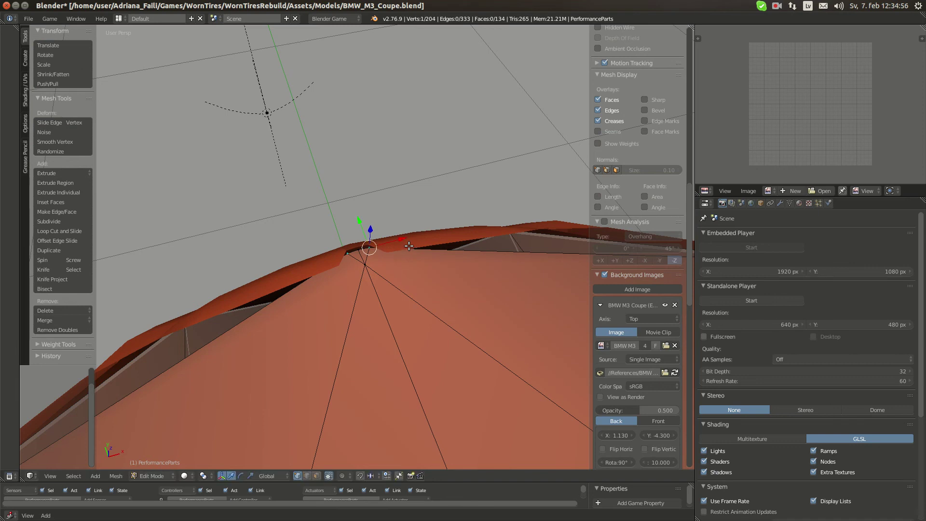
pyautogui.press('g')
pyautogui.press('x')
pyautogui.click(426, 237)
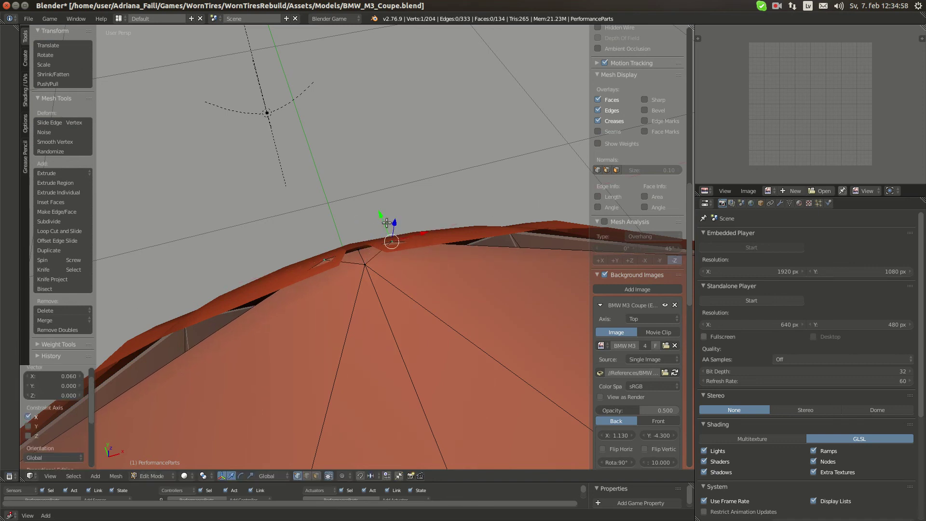
pyautogui.press('g')
pyautogui.press('y')
# Widen the mirrored front edge by moving the same vertex about 0.182 along X and pulling it back along Y.
pyautogui.press('g')
pyautogui.press('x')
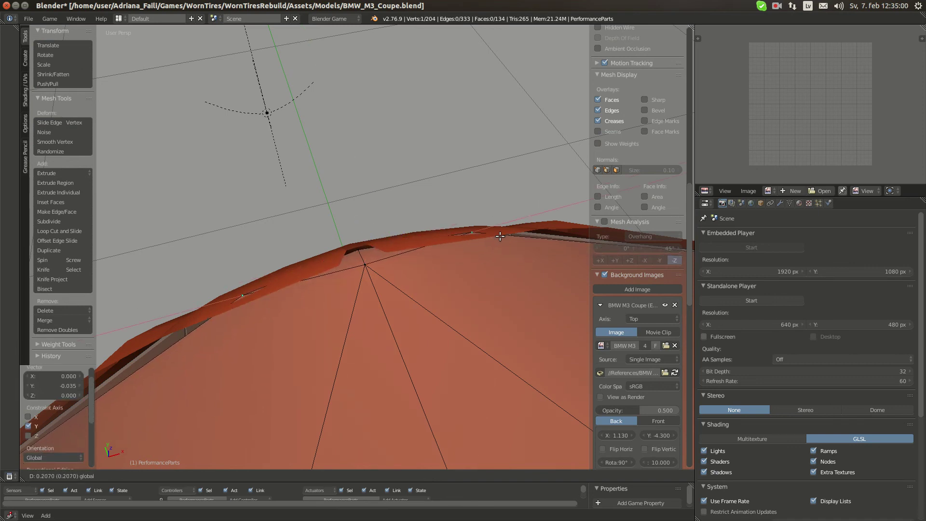
pyautogui.click(454, 238)
pyautogui.press('g')
pyautogui.press('y')
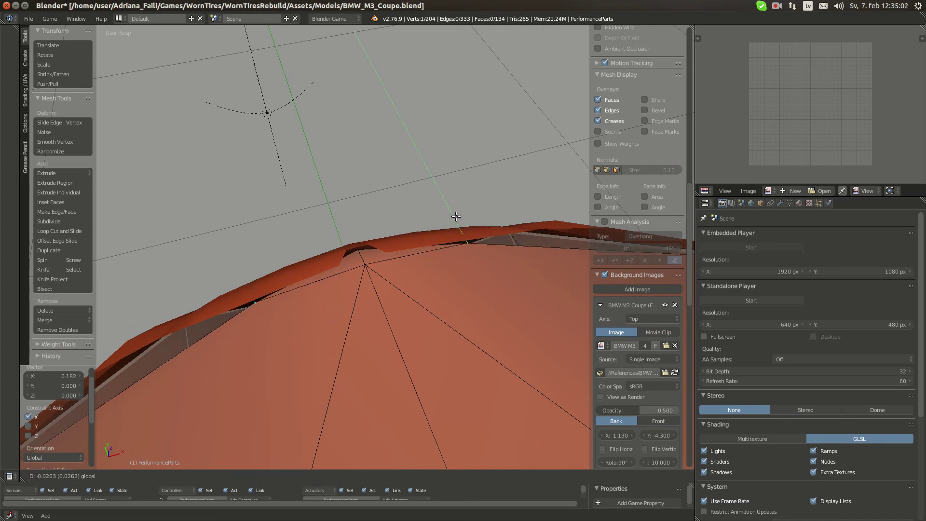
pyautogui.click(512, 233)
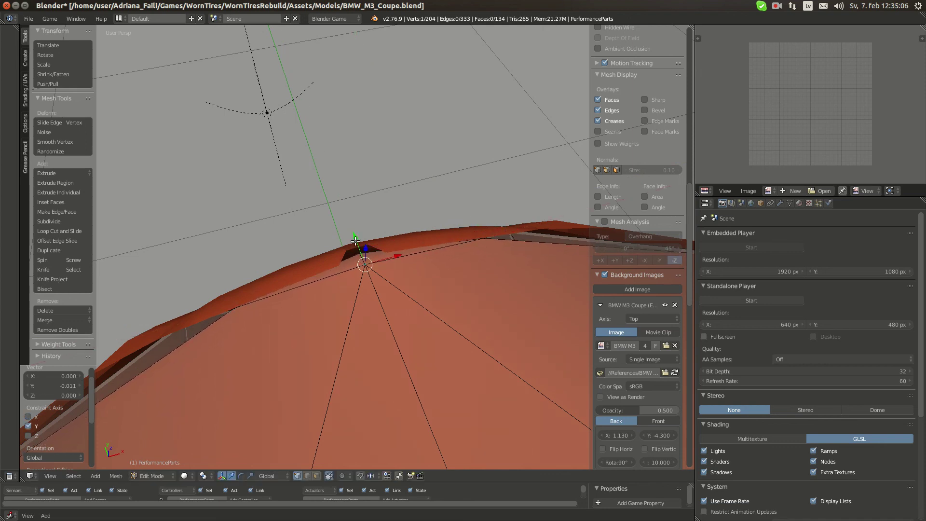
# Shift the front centre vertex about -0.006 along Y and check the surface in Object Mode from the orthographic top view.
pyautogui.moveTo(355, 240); pyautogui.dragTo(133, 322, button='middle')
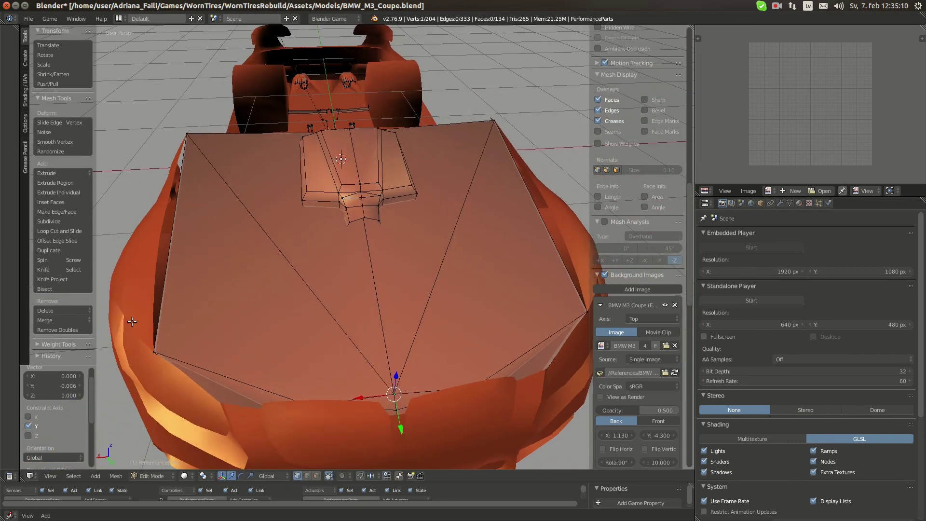
pyautogui.moveTo(152, 359); pyautogui.dragTo(420, 279, button='middle')
pyautogui.press('Tab')
pyautogui.press('KP_7')
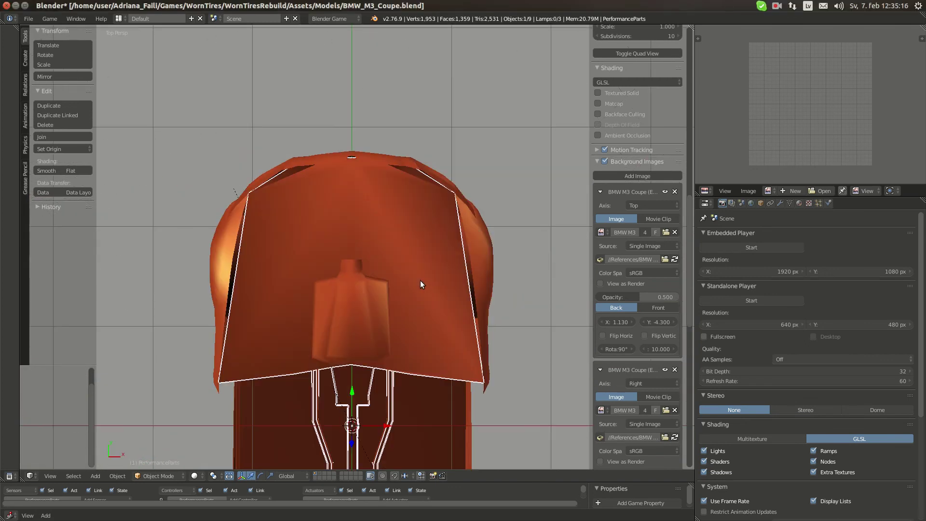
pyautogui.press('KP_5')
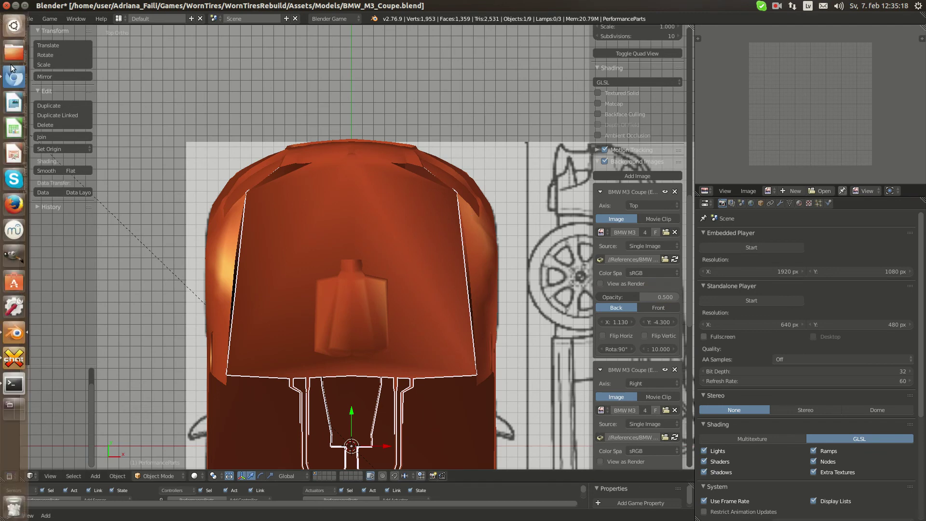
# Switch to Chromium to examine the front of the BMW M3 engine bay reference photo, and return to Blender.
pyautogui.click(14, 76)
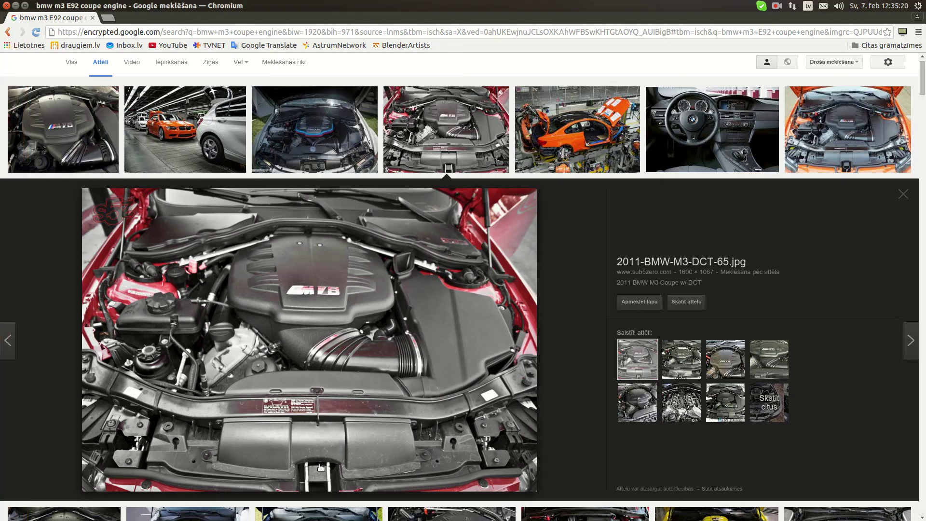
pyautogui.moveTo(3, 216)
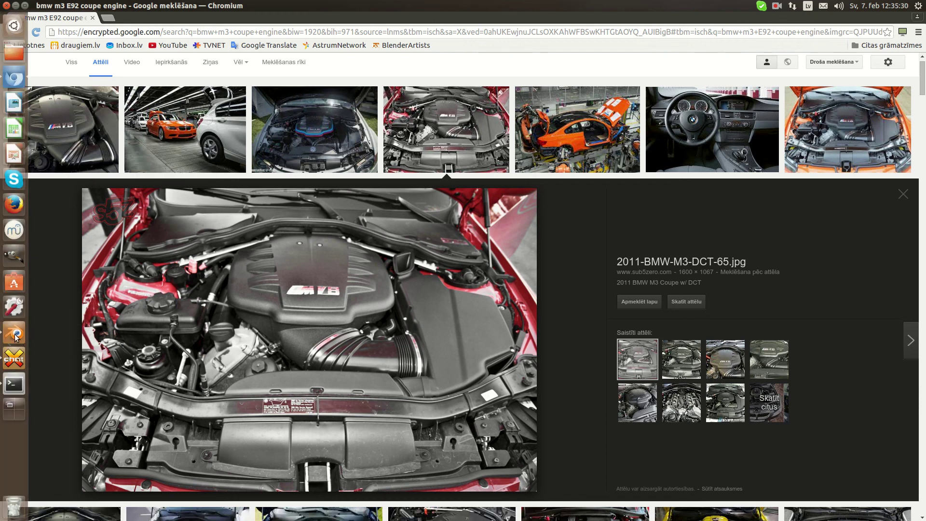
pyautogui.click(16, 338)
# Resume mesh editing and place the 3D cursor just beside the front centre of the engine-bay surface.
pyautogui.press('Tab')
pyautogui.keyDown('shift'); pyautogui.moveTo(384, 295); pyautogui.dragTo(388, 377, button='middle'); pyautogui.keyUp('shift')
pyautogui.scroll(9, 382, 283)
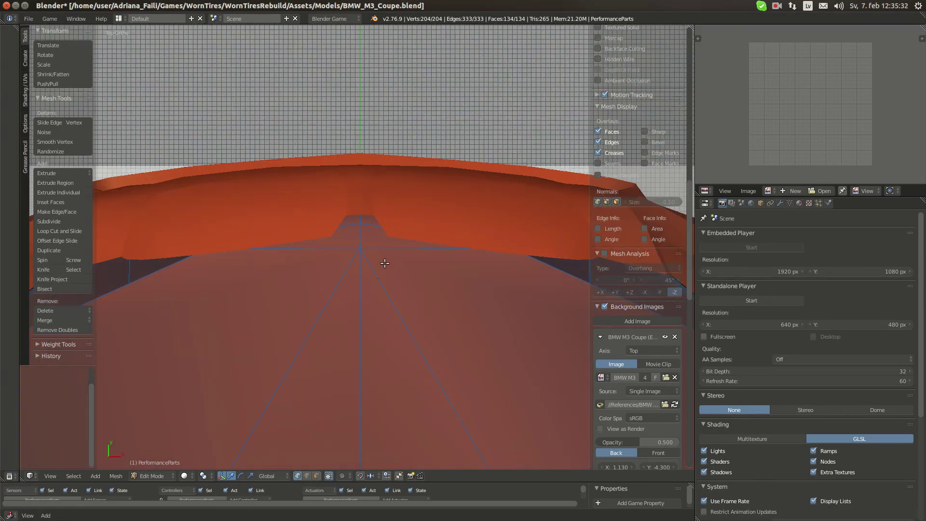
pyautogui.click(400, 251)
pyautogui.hotkey('shift', 'a')
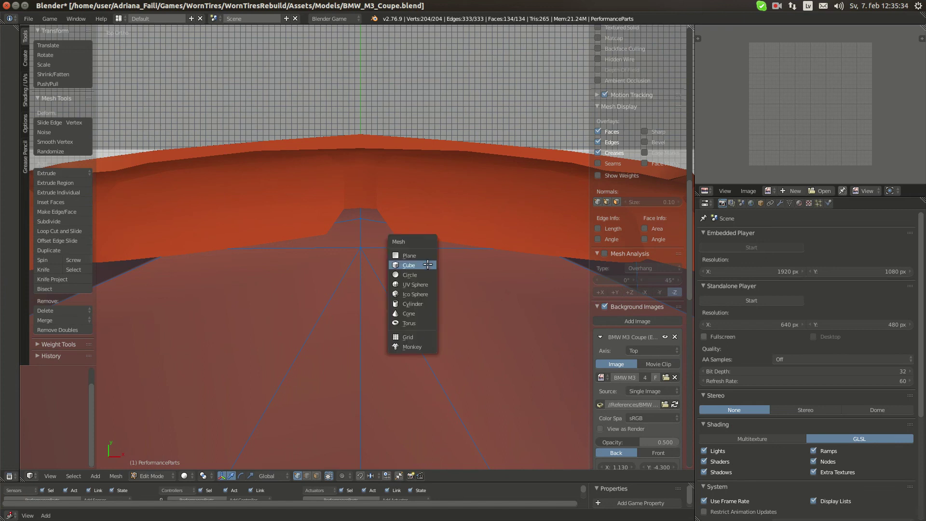
pyautogui.click(409, 256)
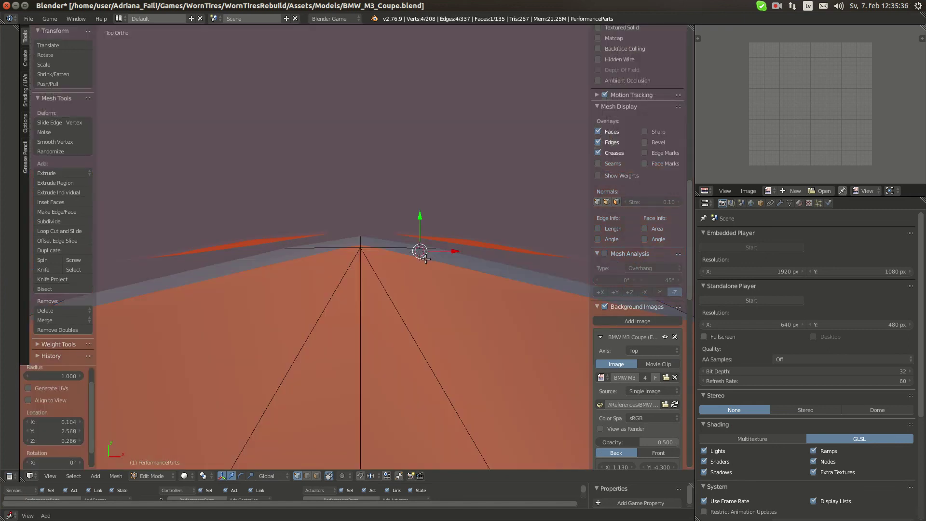
pyautogui.press('x')
pyautogui.click(424, 258)
# Add a cube with radius 0.1 at the 3D cursor.
pyautogui.hotkey('shift', 'a')
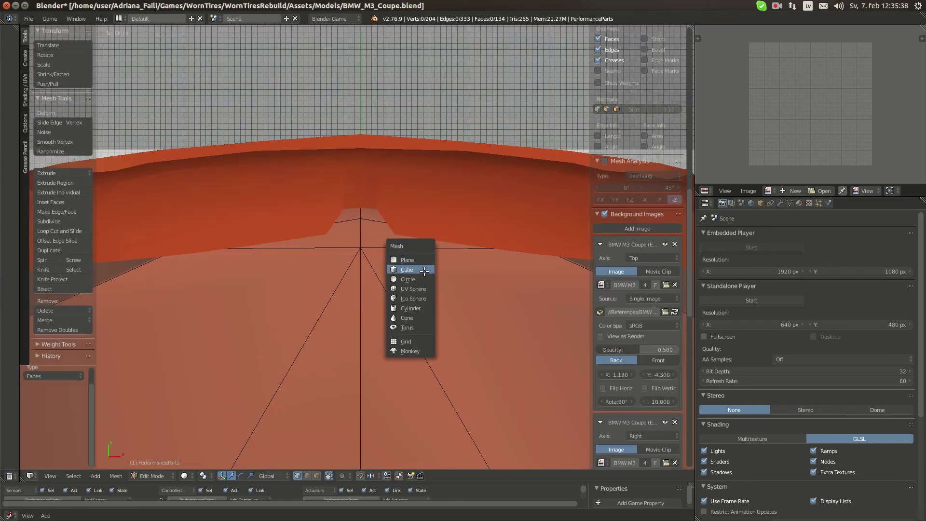
pyautogui.click(424, 270)
pyautogui.scroll(-3, 427, 289)
# Move the cube about -0.152 along Y and about 0.085 along X away from the centre line.
pyautogui.moveTo(426, 289); pyautogui.dragTo(359, 290, button='middle')
pyautogui.press('g')
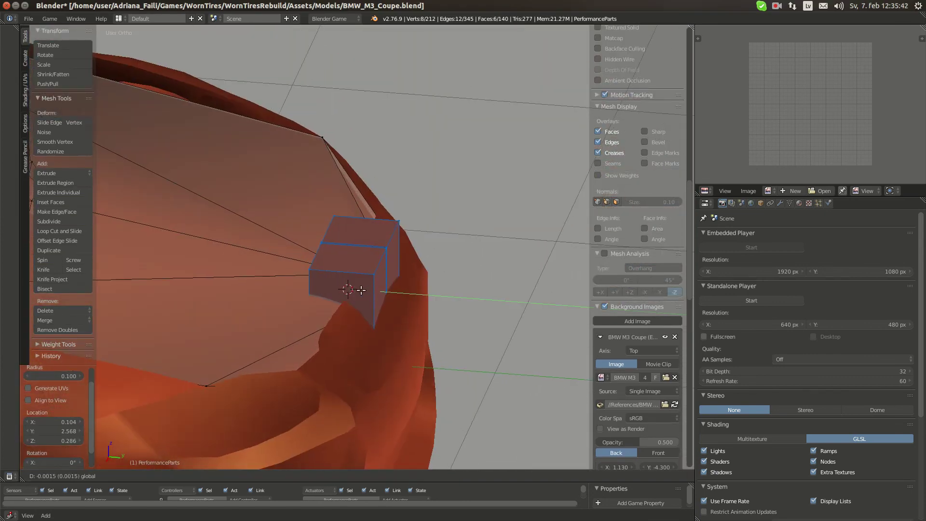
pyautogui.moveTo(362, 290); pyautogui.dragTo(312, 287)
pyautogui.moveTo(320, 287); pyautogui.dragTo(264, 287, button='middle')
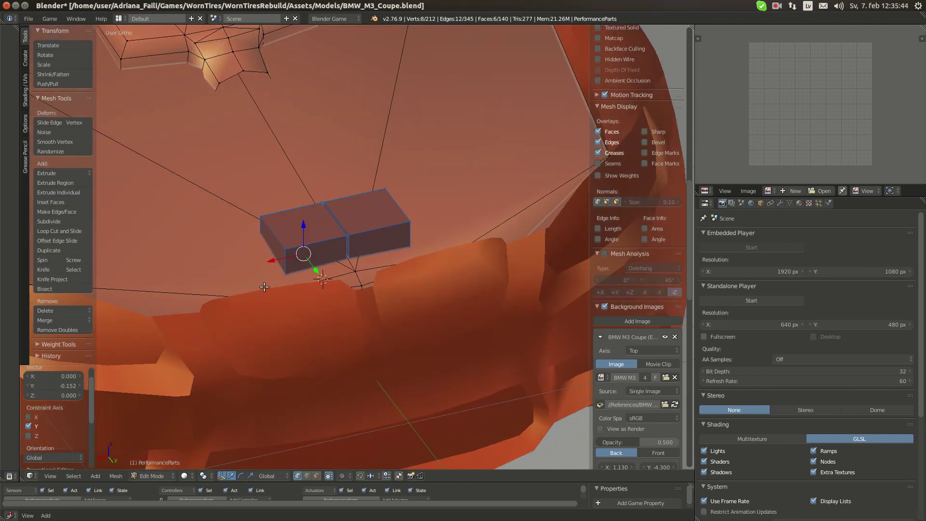
pyautogui.moveTo(275, 260); pyautogui.dragTo(253, 261)
# Rotate the cube about -17° around X, lower it about 0.057 along Z and shift it slightly along Y.
pyautogui.moveTo(253, 261); pyautogui.dragTo(434, 237, button='middle')
pyautogui.press('r')
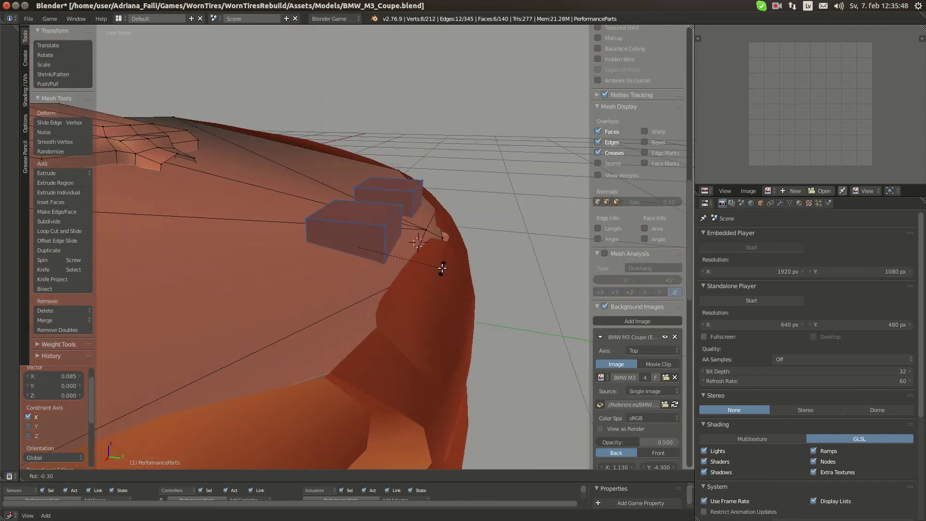
pyautogui.click(448, 303)
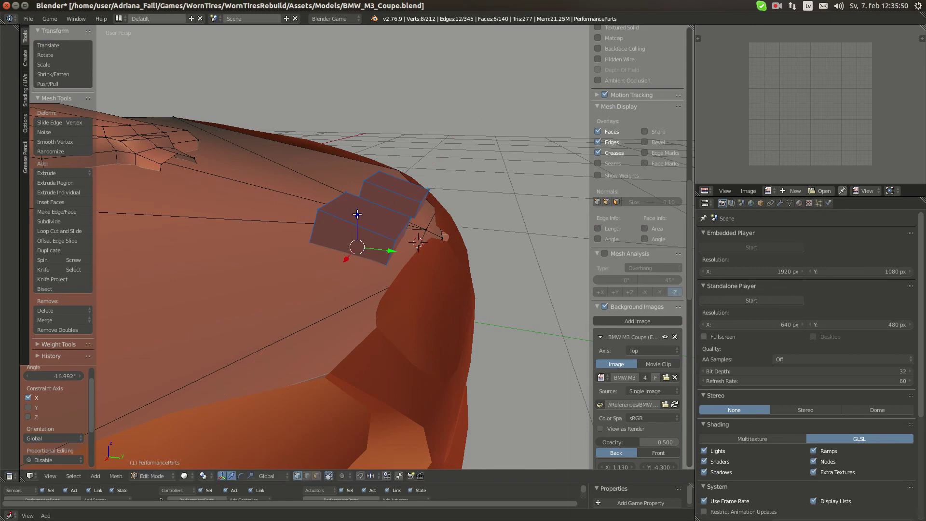
pyautogui.moveTo(357, 214); pyautogui.dragTo(392, 270)
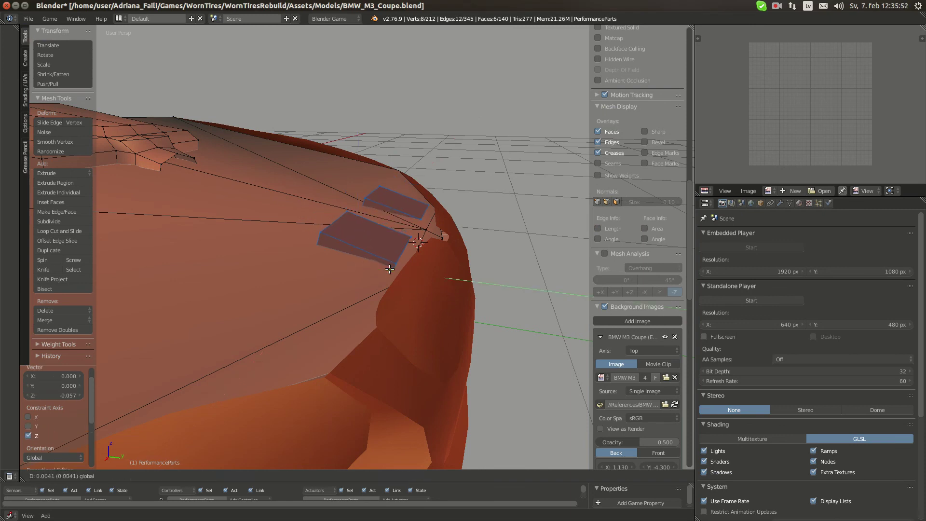
# View the tilted boxes from the front and switch to Chromium to compare them with the engine bay photo.
pyautogui.moveTo(391, 269); pyautogui.dragTo(304, 296, button='middle')
pyautogui.click(9, 82)
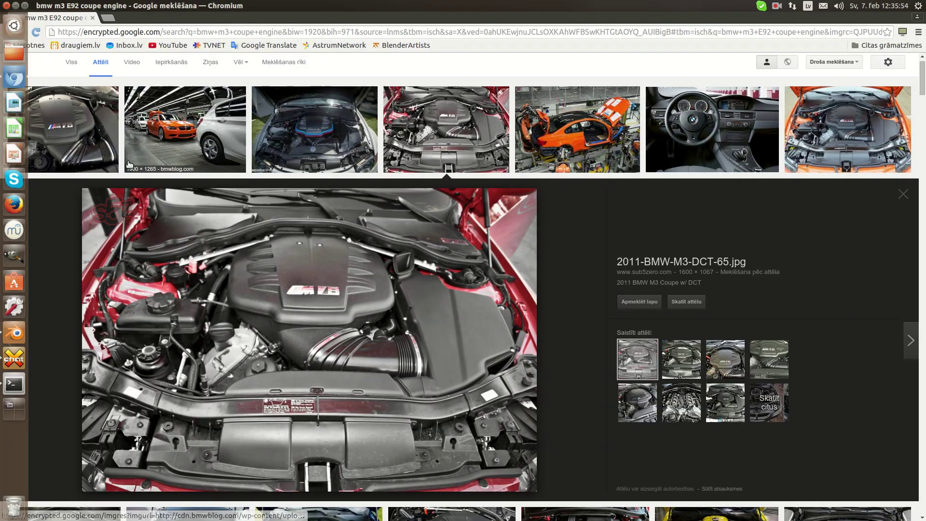
# Switch back to Blender and rotate the tilted box about 3.5° around the Y axis.
pyautogui.click(21, 332)
pyautogui.moveTo(334, 314); pyautogui.dragTo(414, 279, button='middle')
pyautogui.press('r')
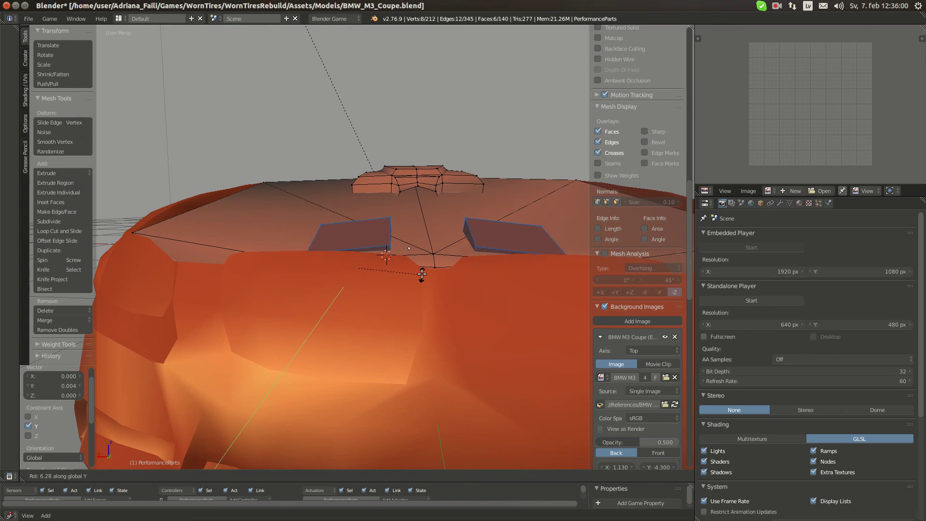
pyautogui.click(429, 280)
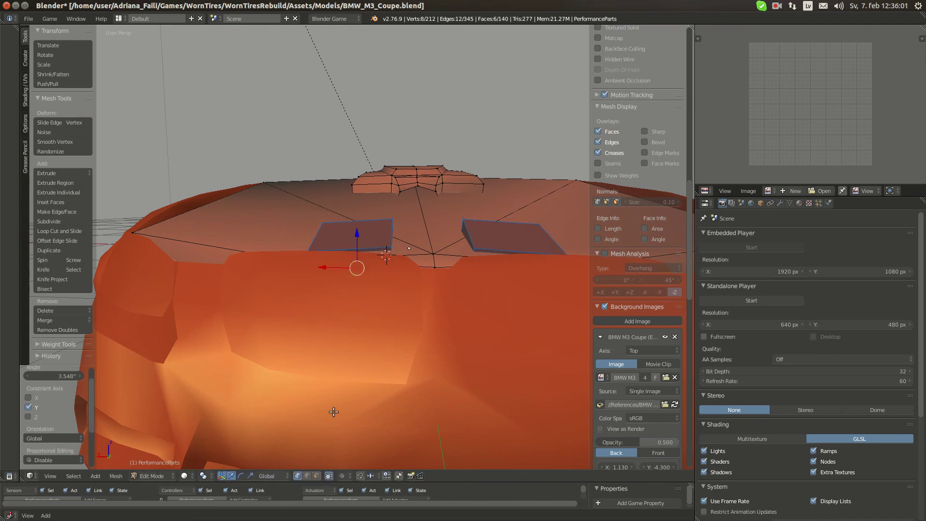
# Lower the box's front edge slightly along Z with a small shift along Y, and snap the 3D cursor to the centre.
pyautogui.click(317, 476)
pyautogui.moveTo(357, 288); pyautogui.dragTo(344, 398, button='middle')
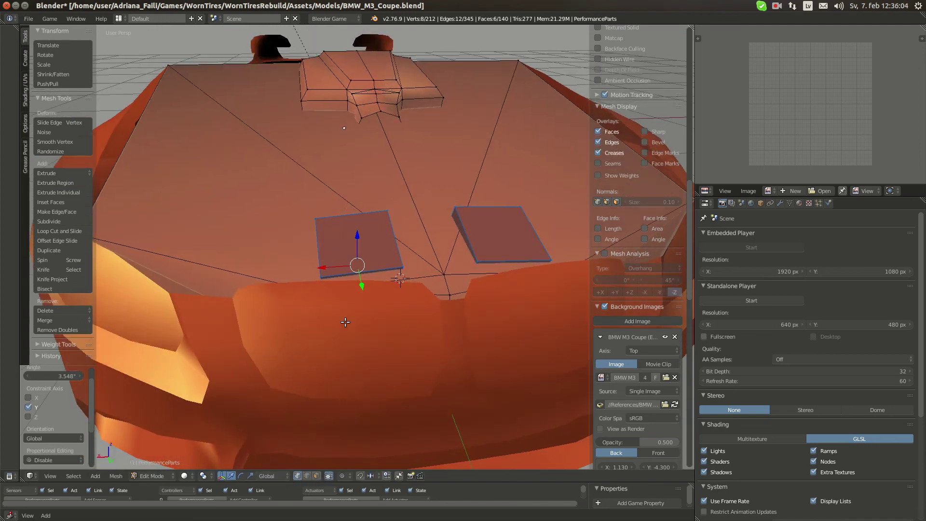
pyautogui.rightClick(321, 278)
pyautogui.keyDown('shift'); pyautogui.rightClick(402, 269); pyautogui.keyUp('shift')
pyautogui.moveTo(379, 264); pyautogui.dragTo(439, 250, button='middle')
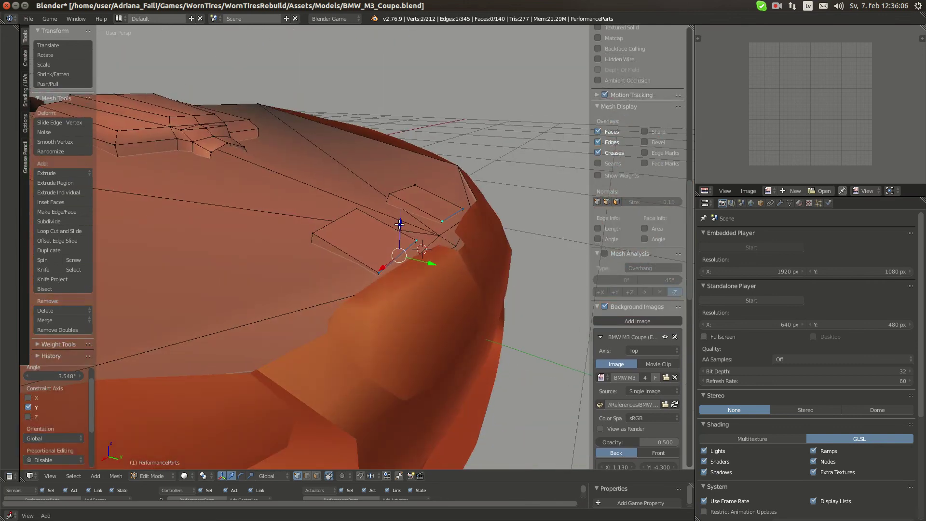
pyautogui.moveTo(399, 224); pyautogui.dragTo(400, 229)
pyautogui.moveTo(423, 264); pyautogui.dragTo(424, 264)
pyautogui.moveTo(405, 232); pyautogui.dragTo(406, 235)
pyautogui.hotkey('shift', 's')
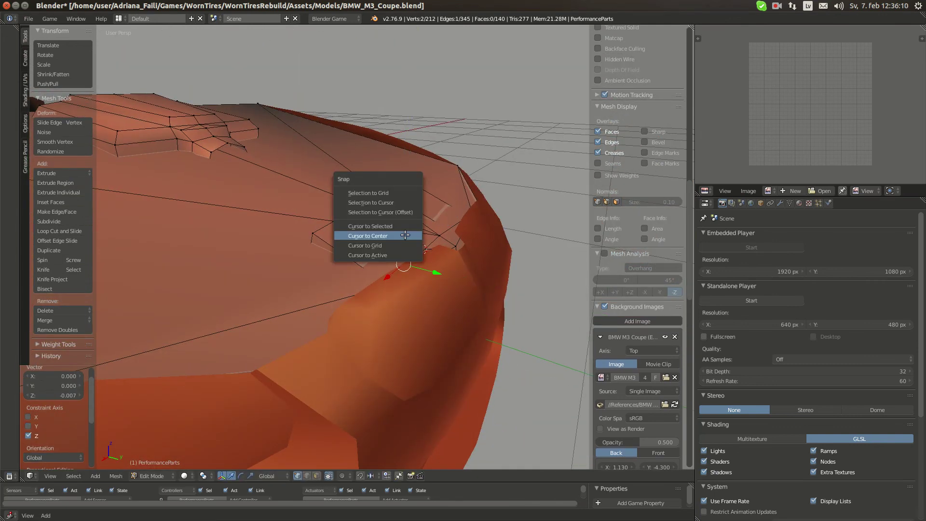
pyautogui.click(406, 235)
# Raise the box's two lower front vertices about 0.074 along Z to thin its front end.
pyautogui.moveTo(406, 236); pyautogui.dragTo(295, 282, button='middle')
pyautogui.scroll(3, 373, 253)
pyautogui.scroll(-3, 374, 252)
pyautogui.moveTo(373, 253); pyautogui.dragTo(328, 289, button='middle')
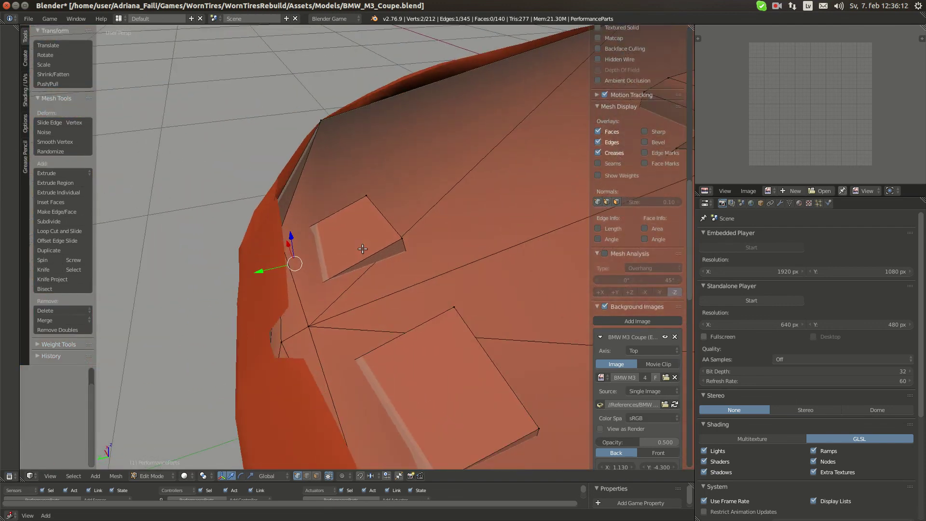
pyautogui.click(314, 476)
pyautogui.rightClick(386, 261)
pyautogui.press('KP_Decimal')
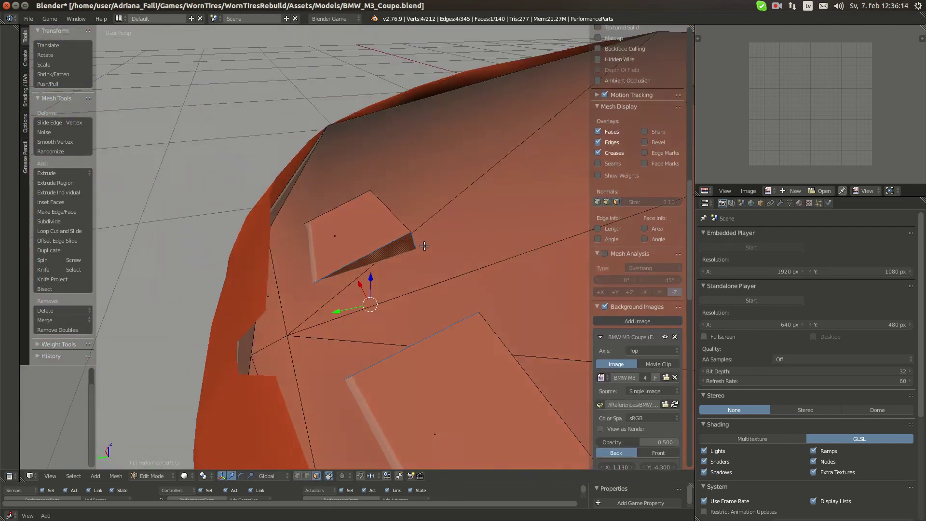
pyautogui.moveTo(386, 262); pyautogui.dragTo(358, 215, button='middle')
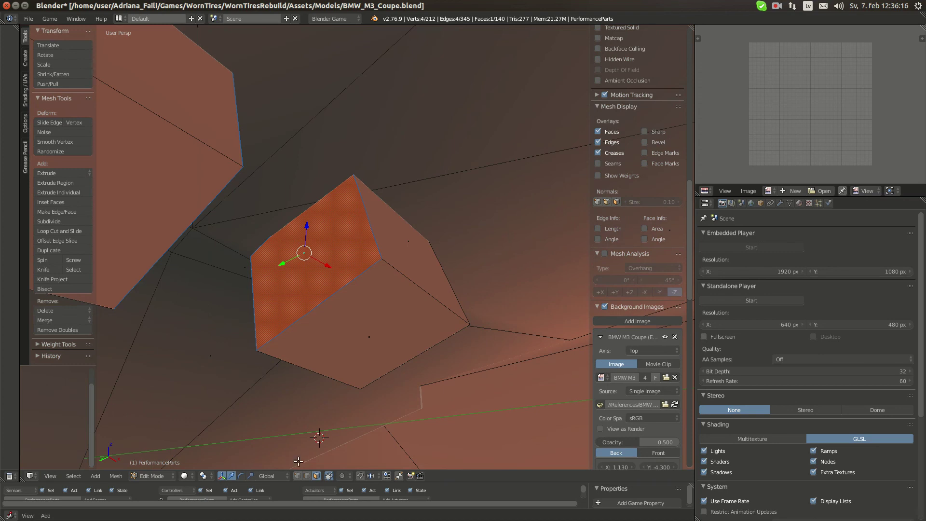
pyautogui.rightClick(258, 347)
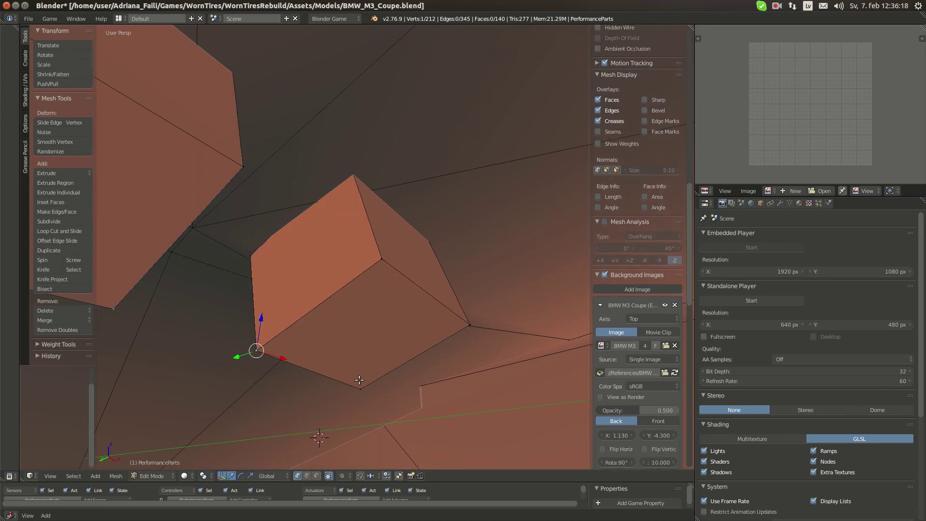
pyautogui.keyDown('shift'); pyautogui.rightClick(280, 338); pyautogui.keyUp('shift')
pyautogui.moveTo(314, 345); pyautogui.dragTo(317, 296)
pyautogui.moveTo(317, 296); pyautogui.dragTo(317, 377, button='middle')
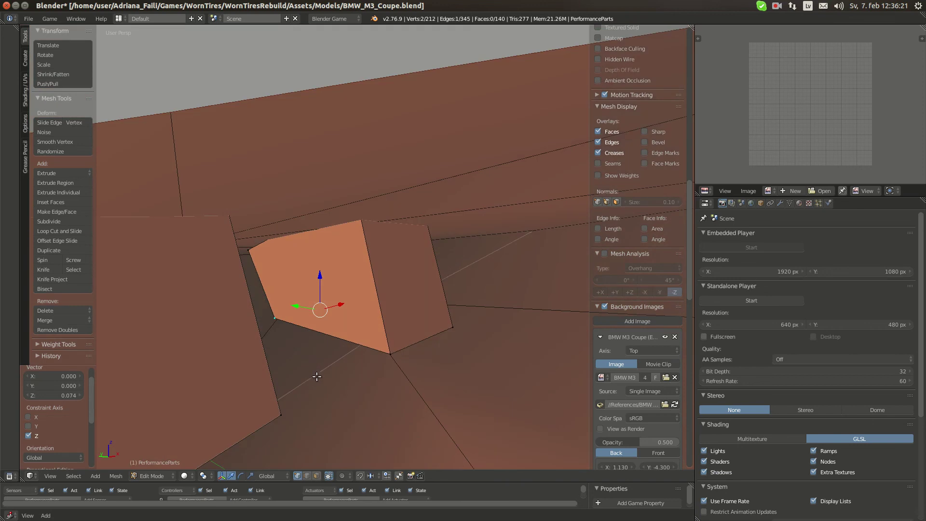
# Extrude the box's inner side face in place and scale the new face to about 0.909.
pyautogui.click(317, 477)
pyautogui.rightClick(322, 291)
pyautogui.moveTo(324, 291); pyautogui.dragTo(313, 323, button='middle')
pyautogui.press('s')
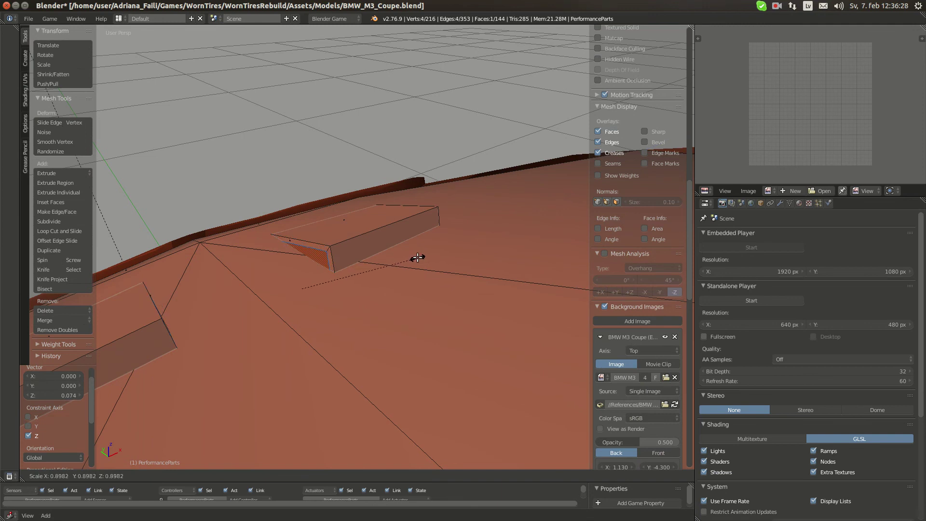
pyautogui.click(417, 257)
pyautogui.moveTo(417, 257); pyautogui.dragTo(338, 217, button='middle')
# Check the engine photo in Chromium, then extrude the inset inner face along X to the centre line in Blender.
pyautogui.moveTo(16, 110)
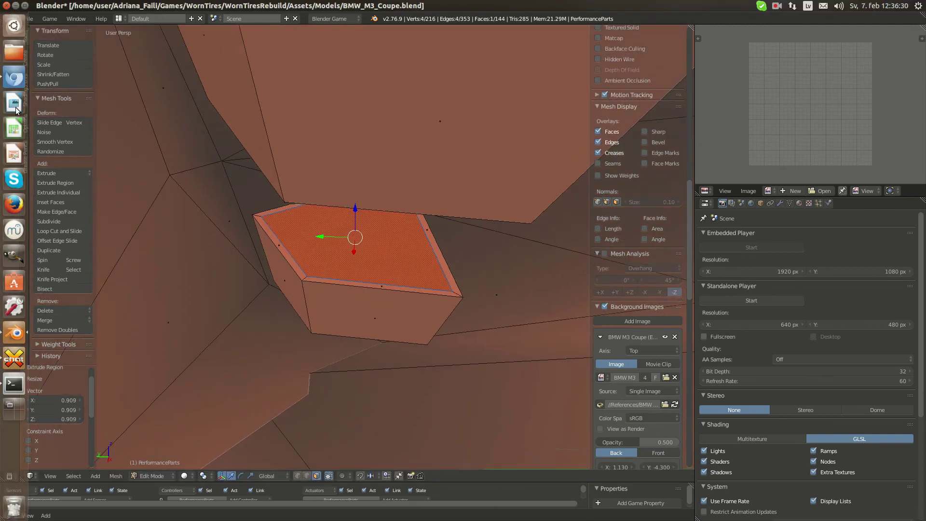
pyautogui.click(14, 78)
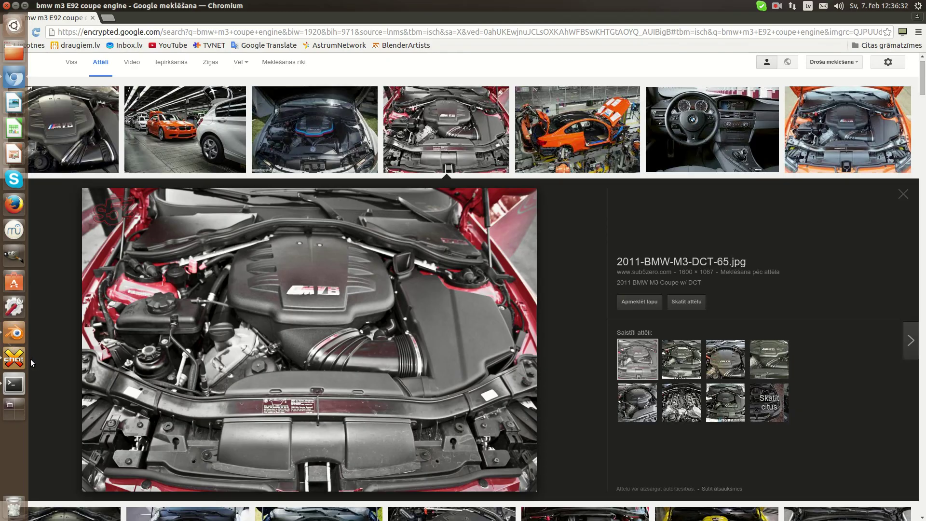
pyautogui.click(15, 337)
pyautogui.scroll(-3, 311, 286)
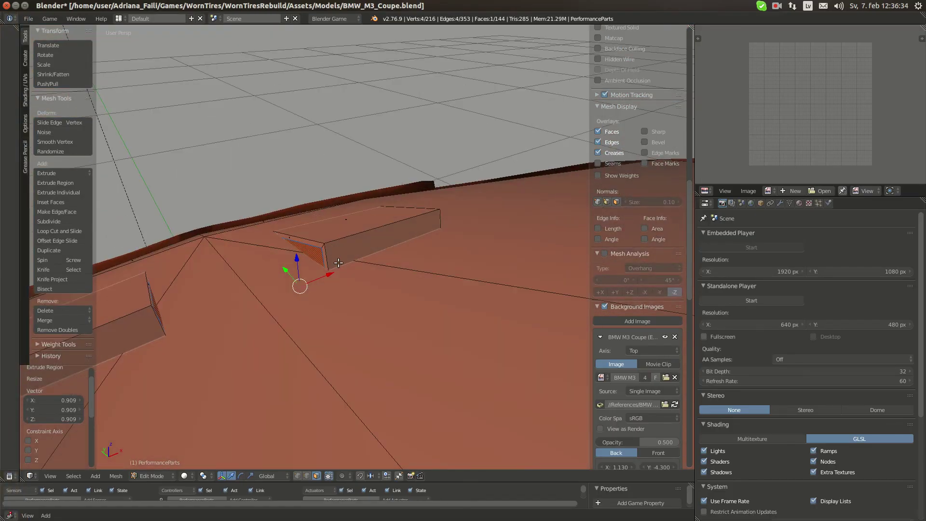
pyautogui.press('r')
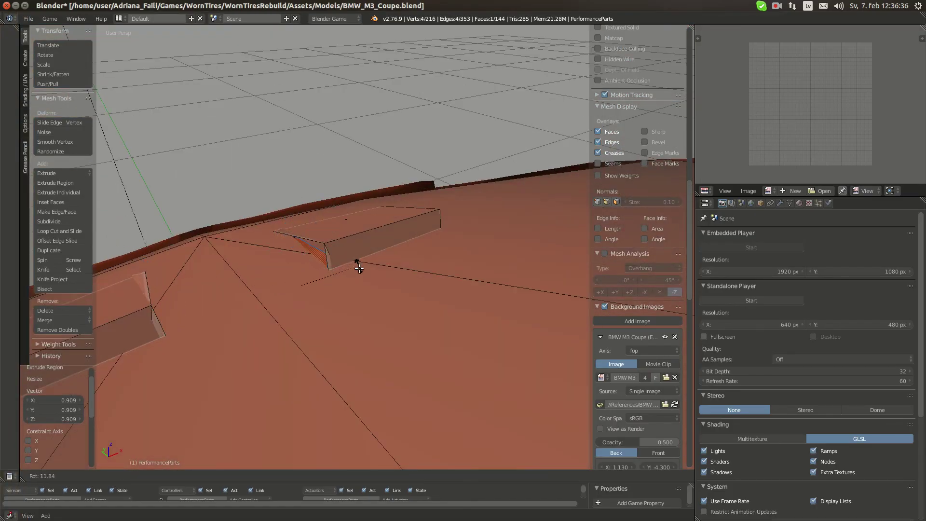
pyautogui.press('Escape')
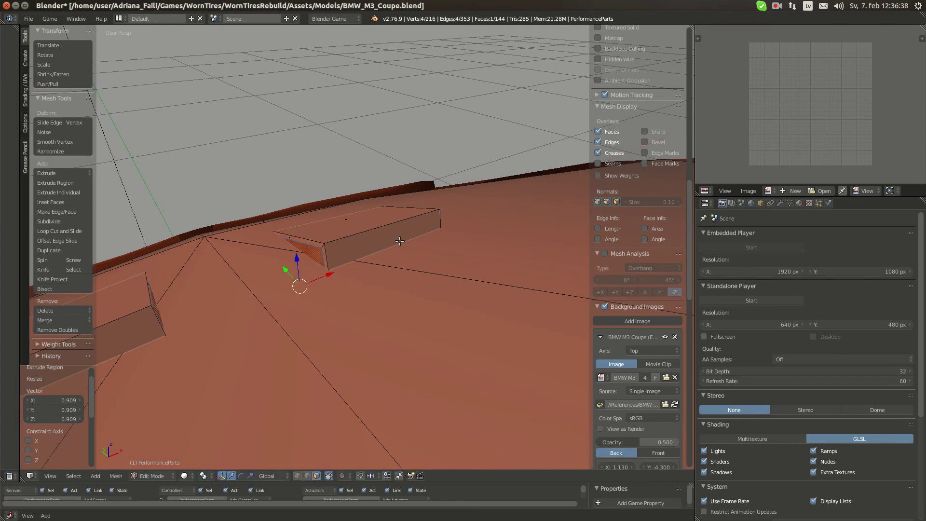
pyautogui.press('e')
pyautogui.press('x')
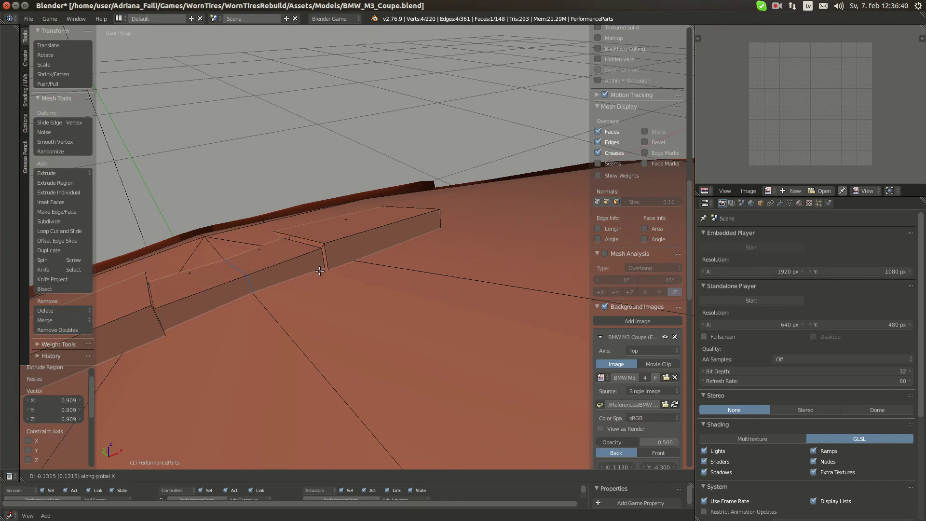
pyautogui.click(296, 274)
# Delete the end face of the new bridge where it meets the centre line.
pyautogui.moveTo(292, 309); pyautogui.dragTo(277, 438, button='middle')
pyautogui.scroll(3, 289, 272)
pyautogui.press('x')
pyautogui.click(335, 265)
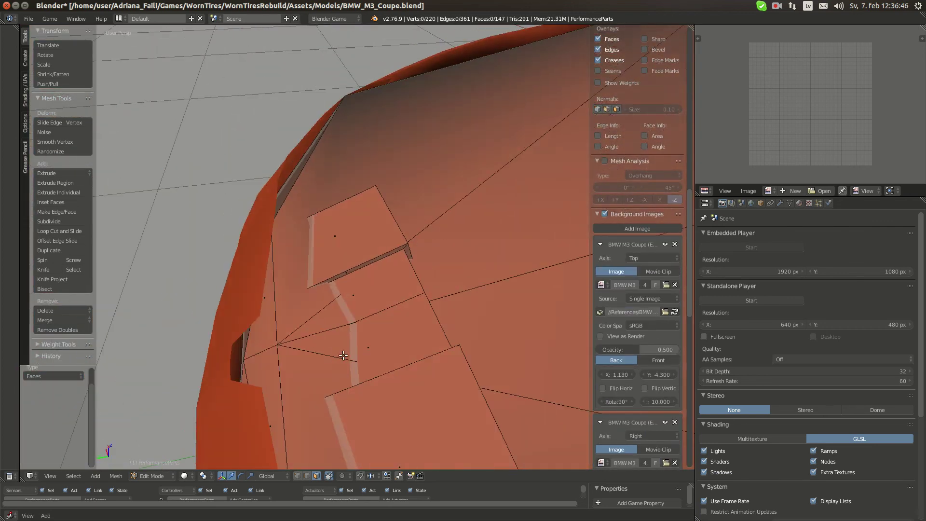
# Delete the underside faces of the box, the narrow ledge and the bridge.
pyautogui.moveTo(343, 356); pyautogui.dragTo(300, 325, button='middle')
pyautogui.rightClick(336, 345)
pyautogui.rightClick(324, 316)
pyautogui.keyDown('shift'); pyautogui.rightClick(276, 308); pyautogui.keyUp('shift')
pyautogui.keyDown('shift'); pyautogui.rightClick(287, 312); pyautogui.keyUp('shift')
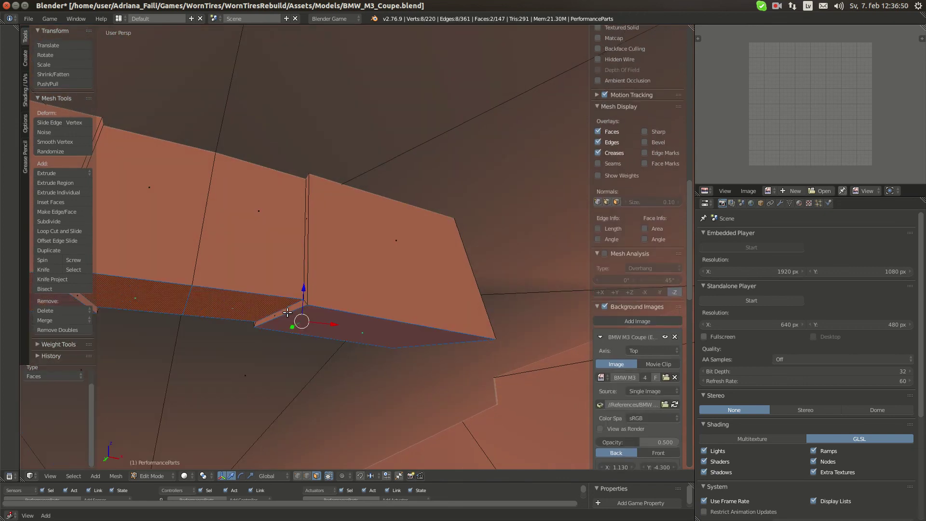
pyautogui.moveTo(412, 320); pyautogui.dragTo(381, 295, button='middle')
pyautogui.press('x')
pyautogui.click(332, 253)
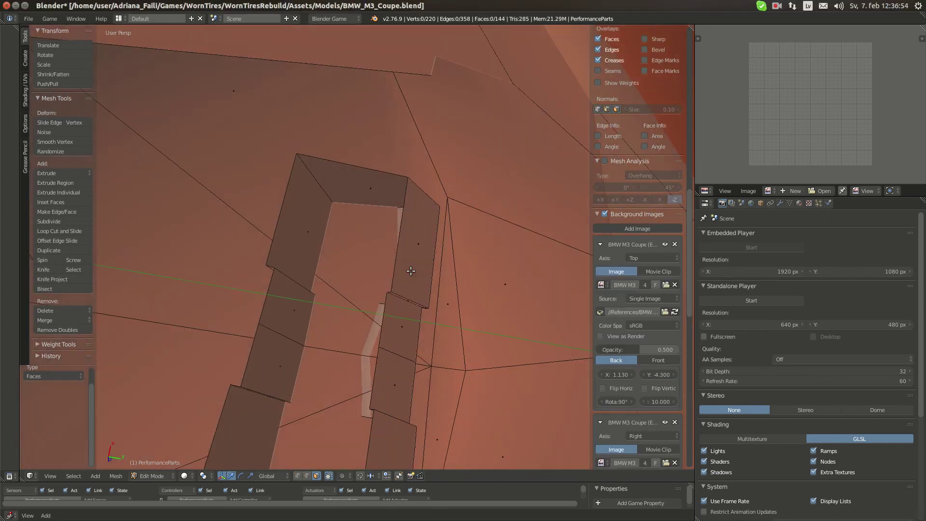
# Delete the front side faces of the box, the narrow ledge and the bridge.
pyautogui.rightClick(410, 271)
pyautogui.keyDown('shift'); pyautogui.rightClick(403, 305); pyautogui.keyUp('shift')
pyautogui.keyDown('shift'); pyautogui.rightClick(406, 300); pyautogui.keyUp('shift')
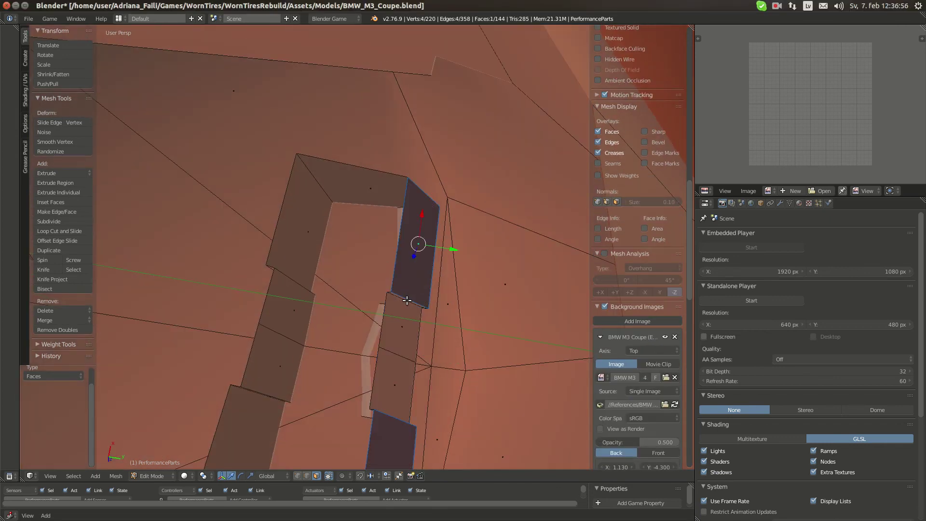
pyautogui.keyDown('shift'); pyautogui.rightClick(406, 301); pyautogui.keyUp('shift')
pyautogui.moveTo(406, 301); pyautogui.dragTo(275, 384, button='middle')
pyautogui.keyDown('shift'); pyautogui.rightClick(433, 344); pyautogui.keyUp('shift')
pyautogui.press('x')
pyautogui.click(428, 336)
# Compare the bridged boxes and their rear faces with the engine bay photo in Chromium.
pyautogui.scroll(-5, 275, 385)
pyautogui.scroll(5, 347, 321)
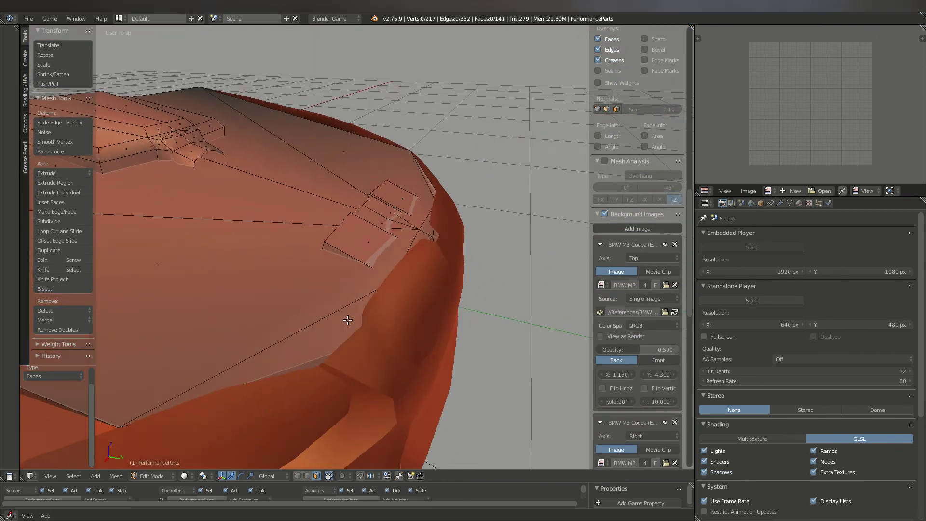
pyautogui.moveTo(348, 320); pyautogui.dragTo(361, 282, button='middle')
pyautogui.click(14, 78)
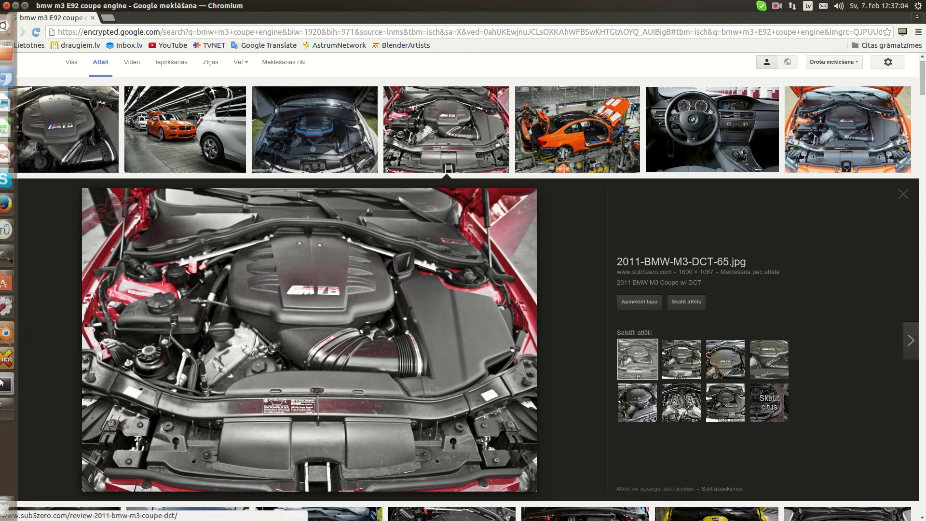
pyautogui.click(14, 333)
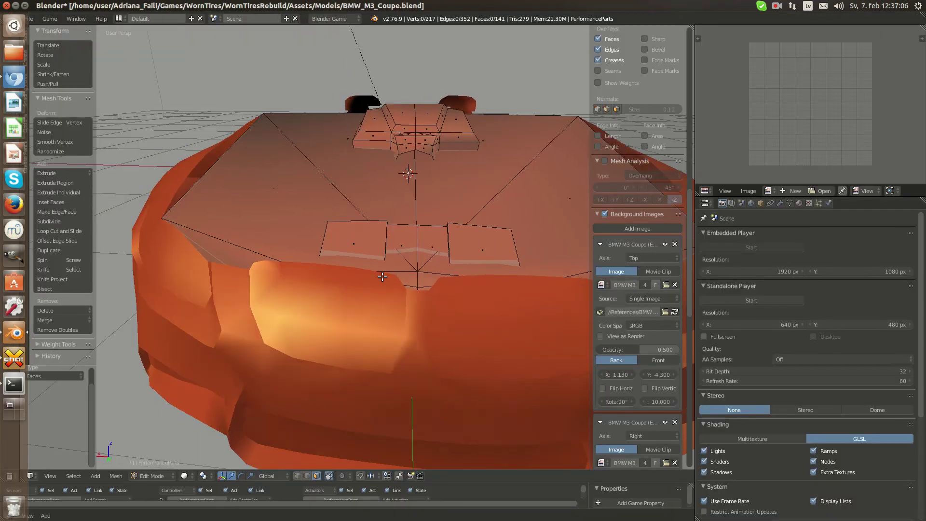
pyautogui.scroll(5, 299, 283)
pyautogui.moveTo(300, 283); pyautogui.dragTo(304, 311, button='middle')
pyautogui.rightClick(343, 247)
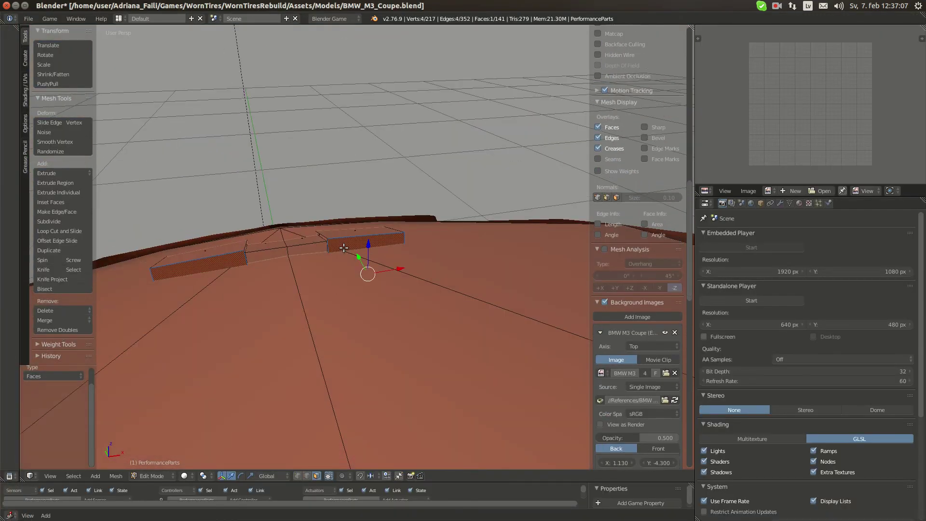
pyautogui.keyDown('shift'); pyautogui.rightClick(310, 246); pyautogui.keyUp('shift')
pyautogui.scroll(2, 311, 251)
pyautogui.moveTo(314, 268); pyautogui.dragTo(353, 287, button='middle')
pyautogui.moveTo(9, 62)
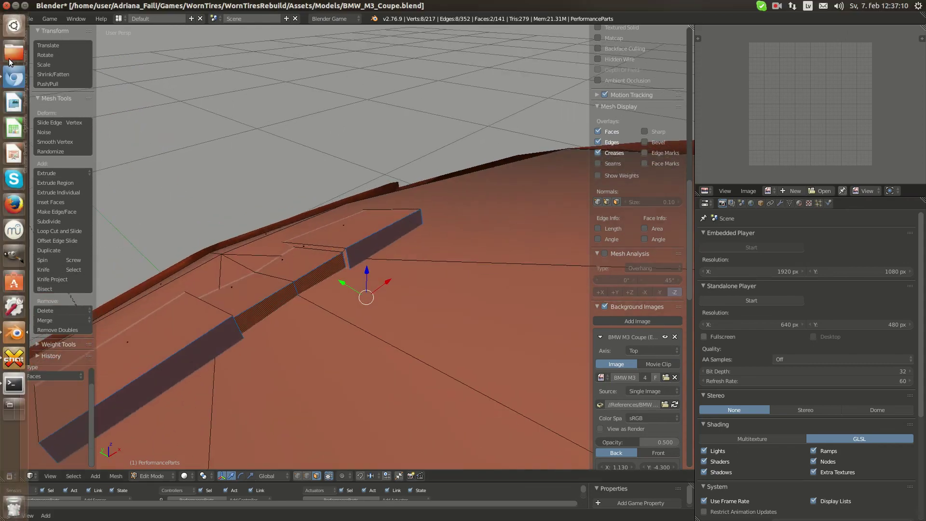
pyautogui.click(11, 84)
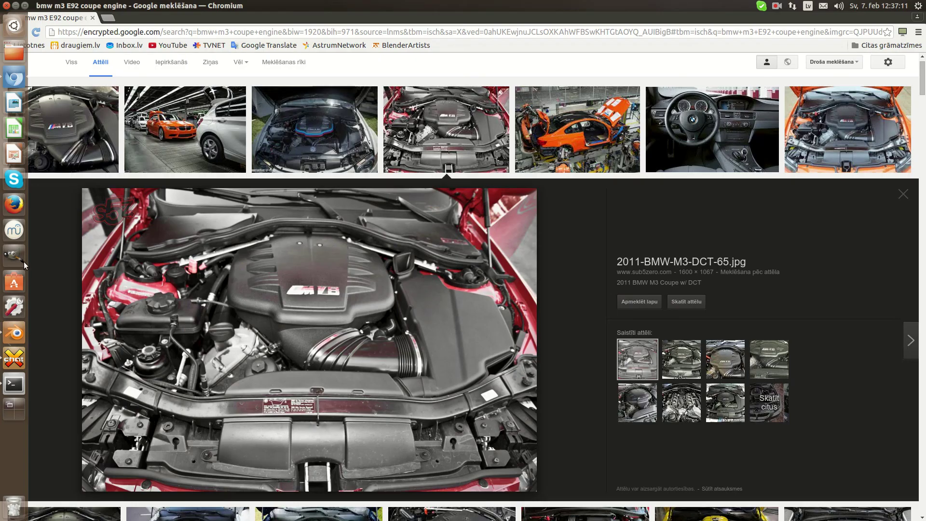
pyautogui.click(14, 333)
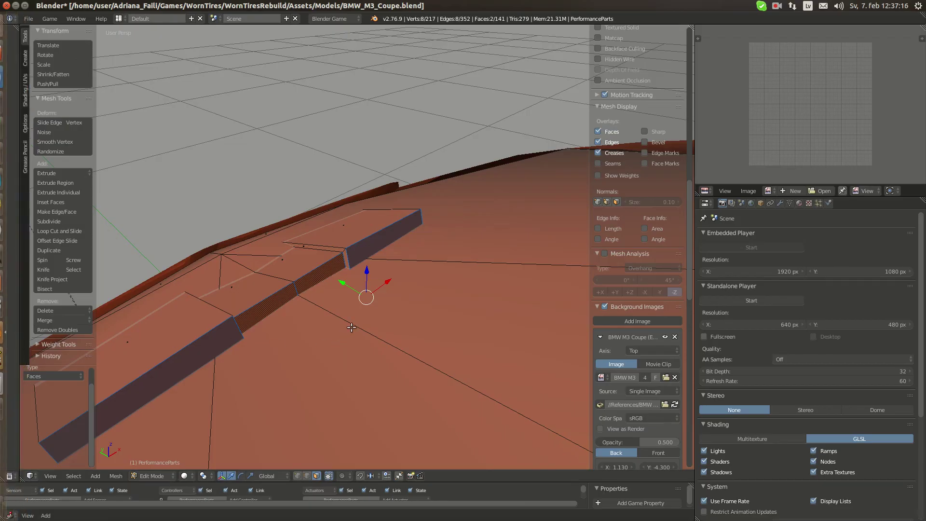
# Move the bridge's rear face about -0.005 along Y.
pyautogui.moveTo(351, 328); pyautogui.dragTo(361, 327, button='middle')
pyautogui.rightClick(340, 282)
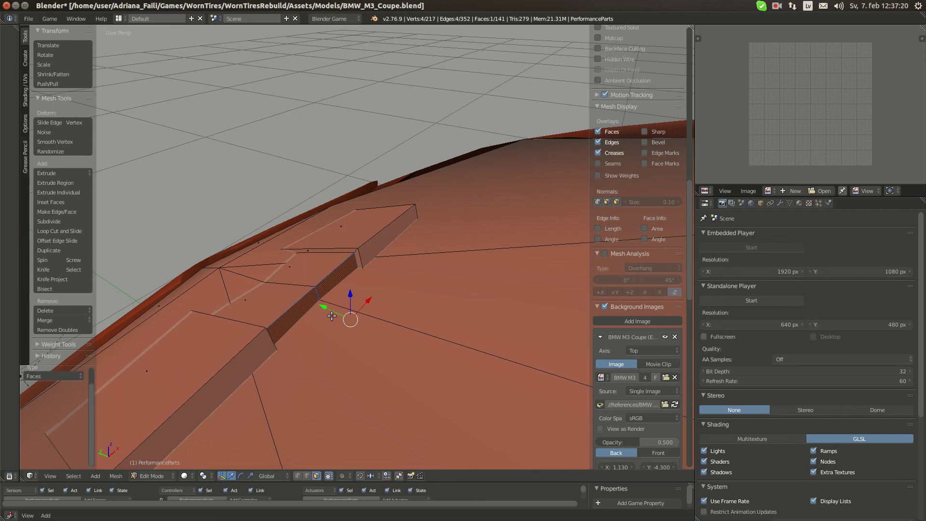
pyautogui.moveTo(334, 311); pyautogui.dragTo(337, 311)
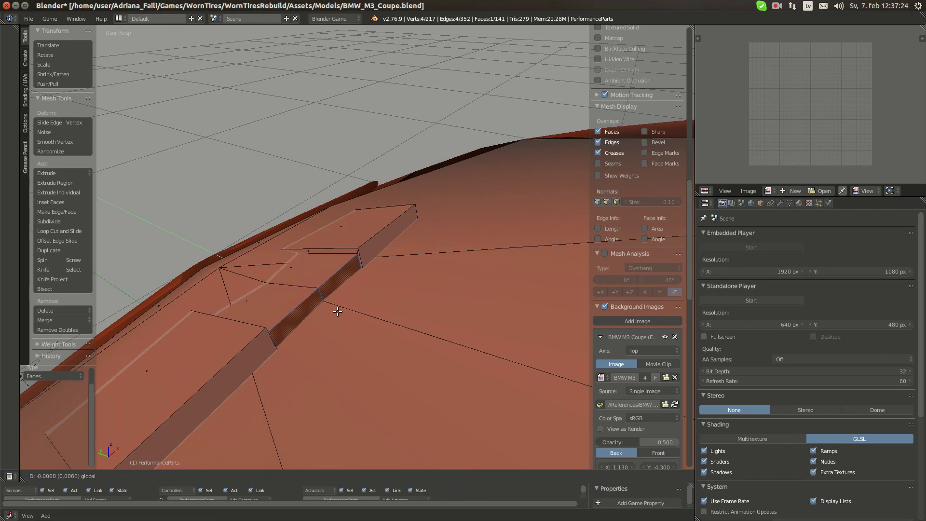
pyautogui.moveTo(337, 312); pyautogui.dragTo(338, 310)
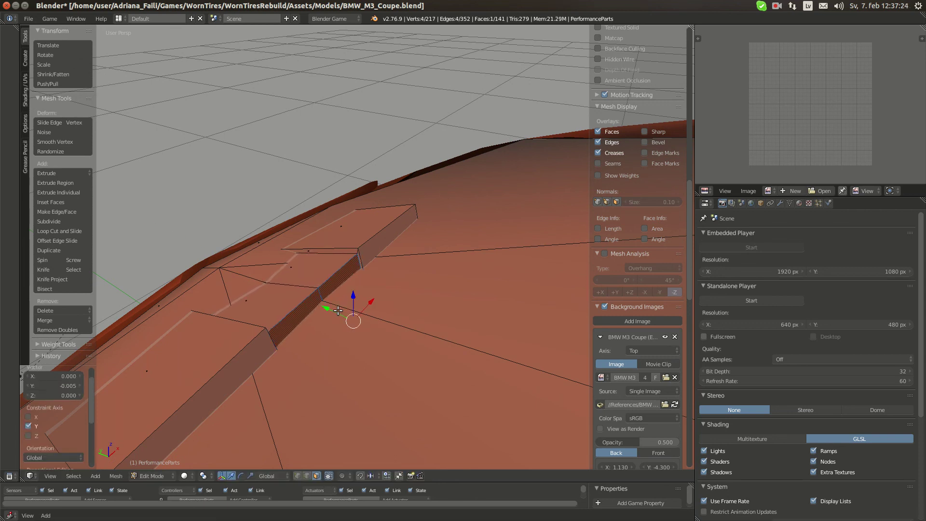
# Extrude the rear faces of the box, ledge and bridge about -0.095 along Y and raise them about 0.008 along Z.
pyautogui.press('a')
pyautogui.keyDown('alt'); pyautogui.rightClick(359, 260); pyautogui.keyUp('alt')
pyautogui.keyDown('alt'); pyautogui.rightClick(361, 259); pyautogui.keyUp('alt')
pyautogui.keyDown('alt'); pyautogui.rightClick(367, 250); pyautogui.keyUp('alt')
pyautogui.moveTo(363, 298); pyautogui.dragTo(426, 308, button='middle')
pyautogui.press('e')
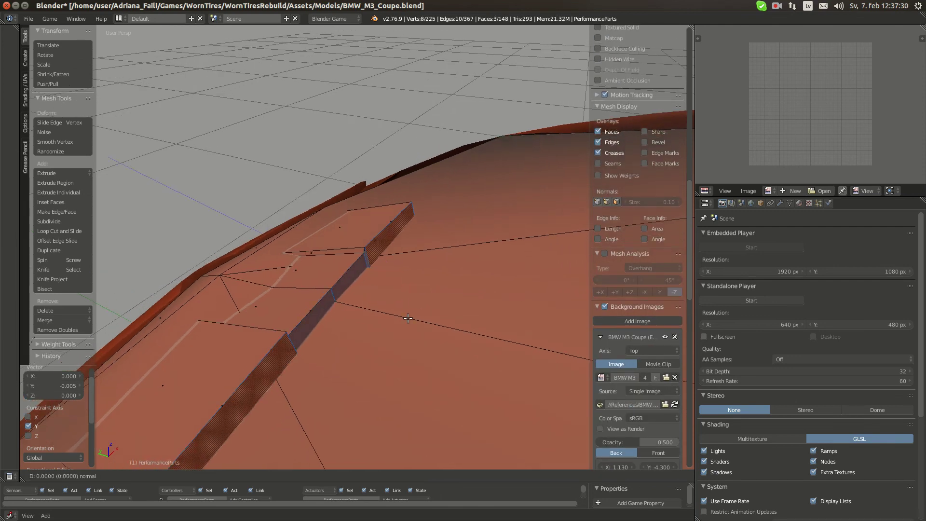
pyautogui.press('y')
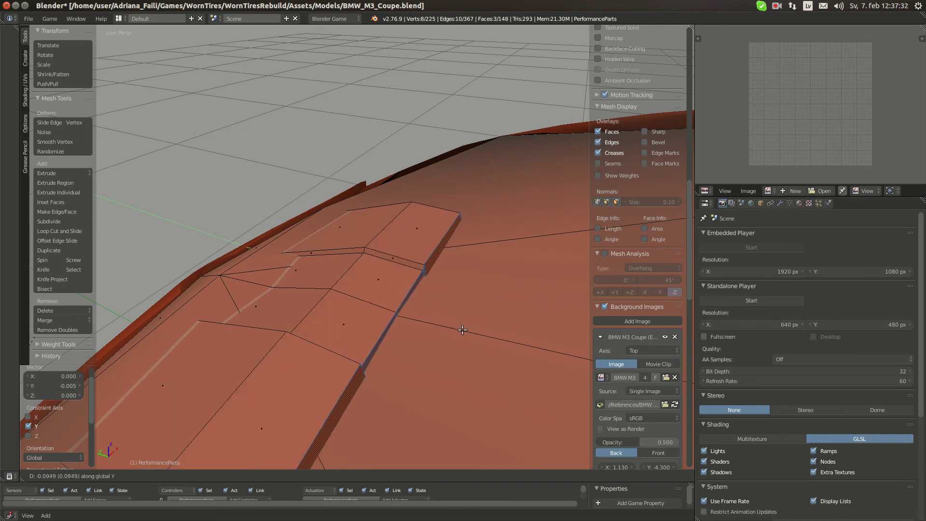
pyautogui.click(462, 330)
pyautogui.moveTo(462, 329); pyautogui.dragTo(436, 284, button='middle')
pyautogui.moveTo(438, 283); pyautogui.dragTo(440, 278)
# Merge the two vertices where the narrow ledge meets the box on the upper rear edge, at the last selected one.
pyautogui.moveTo(440, 278); pyautogui.dragTo(345, 455, button='middle')
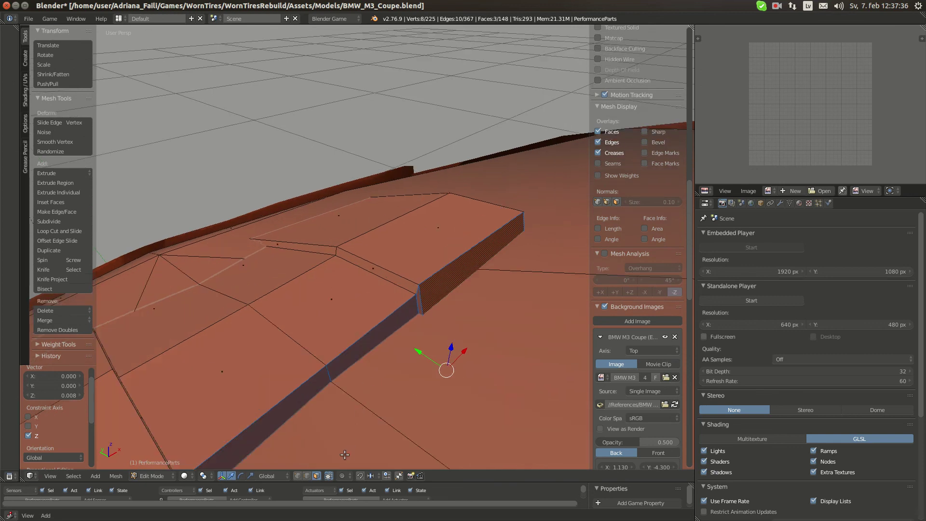
pyautogui.rightClick(418, 289)
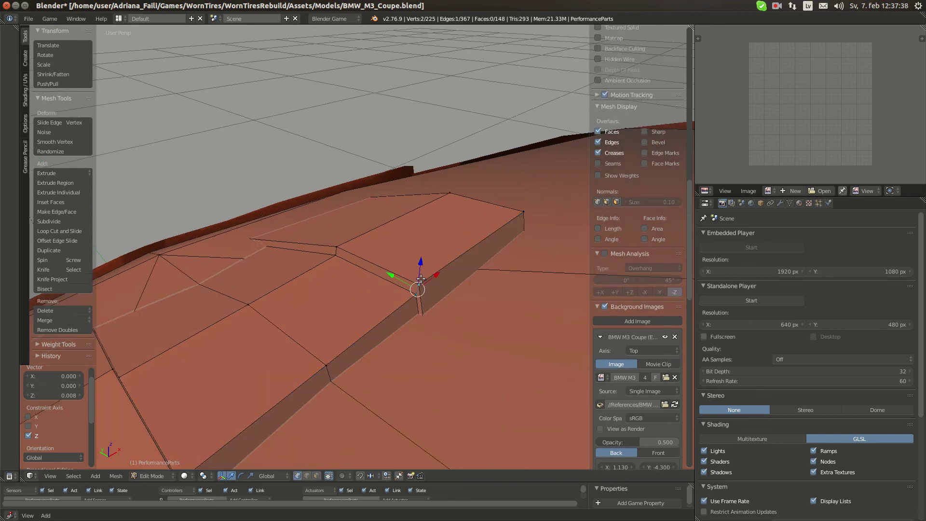
pyautogui.hotkey('alt', 'm')
pyautogui.click(422, 291)
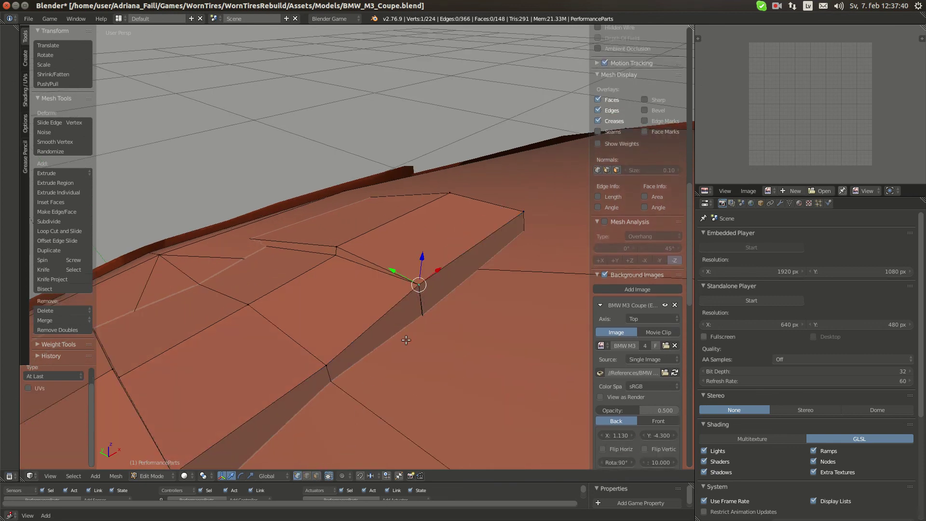
# Raise the upper rear edge vertex between the ledge and the bridge about 0.008 along Z.
pyautogui.rightClick(326, 343)
pyautogui.press('g')
pyautogui.press('z')
pyautogui.click(324, 339)
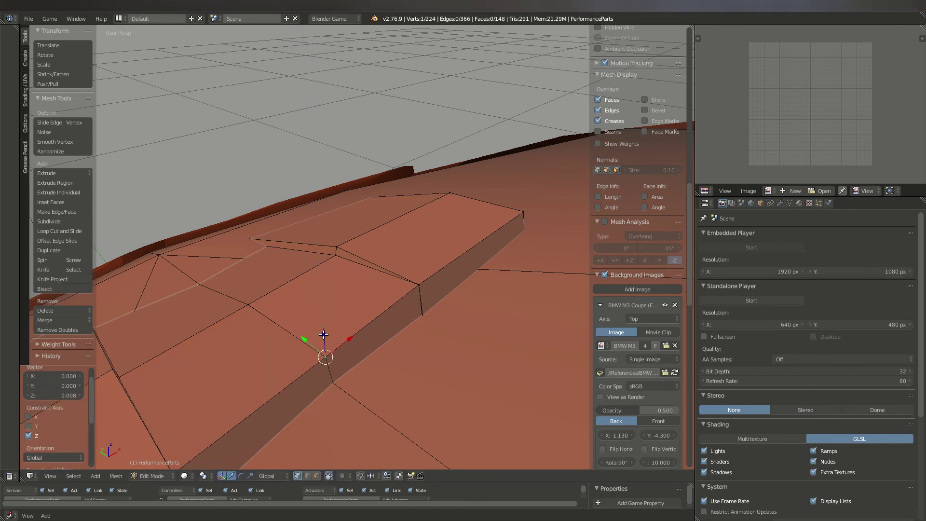
# Merge the pair of neighbouring vertices beneath the ledge's rear edge into one.
pyautogui.moveTo(381, 340); pyautogui.dragTo(396, 301, button='middle')
pyautogui.rightClick(455, 348)
pyautogui.moveTo(451, 333); pyautogui.dragTo(472, 317, button='middle')
pyautogui.keyDown('shift'); pyautogui.rightClick(465, 357); pyautogui.keyUp('shift')
pyautogui.hotkey('alt', 'm')
pyautogui.click(465, 355)
# Delete the thin sliver face and the two neighbouring hidden faces on the underside of the extruded box.
pyautogui.click(315, 476)
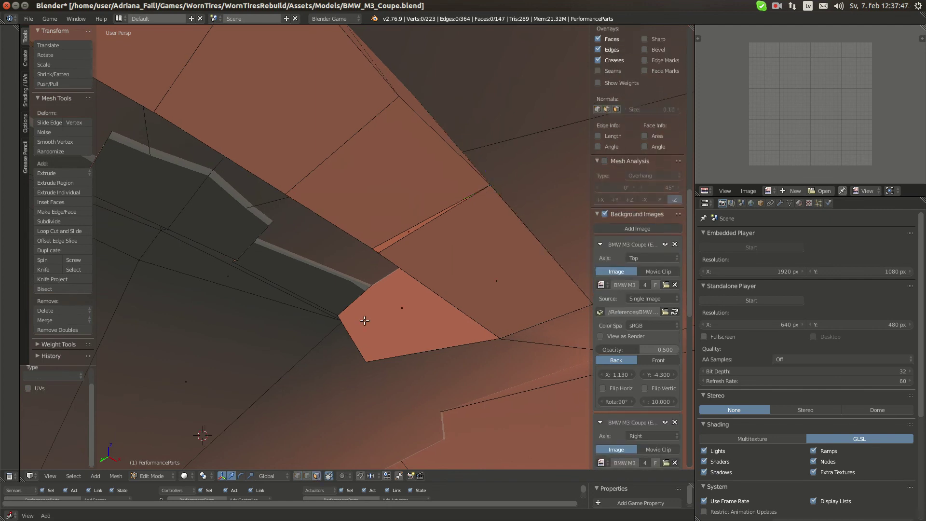
pyautogui.press('x')
pyautogui.click(381, 246)
pyautogui.rightClick(336, 194)
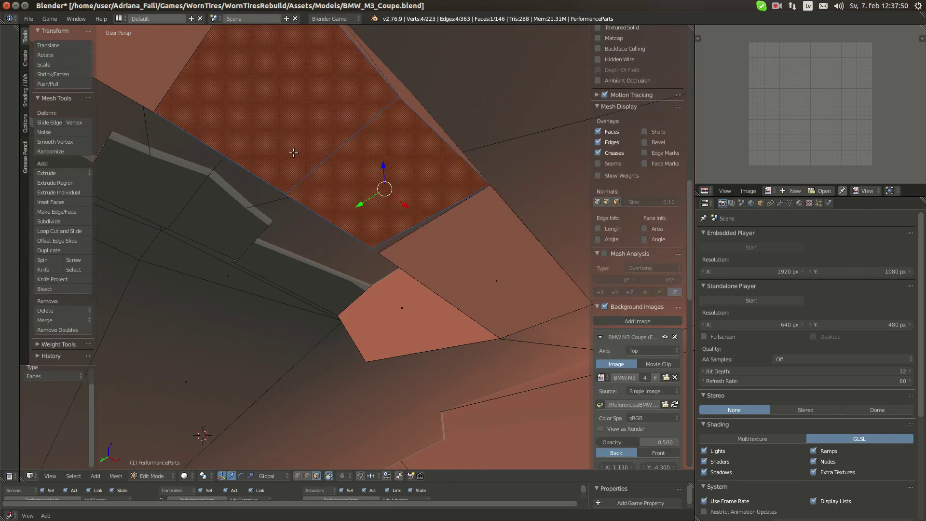
pyautogui.press('x')
pyautogui.click(361, 209)
pyautogui.moveTo(366, 219); pyautogui.dragTo(337, 221, button='middle')
pyautogui.rightClick(394, 264)
pyautogui.press('x')
pyautogui.click(381, 263)
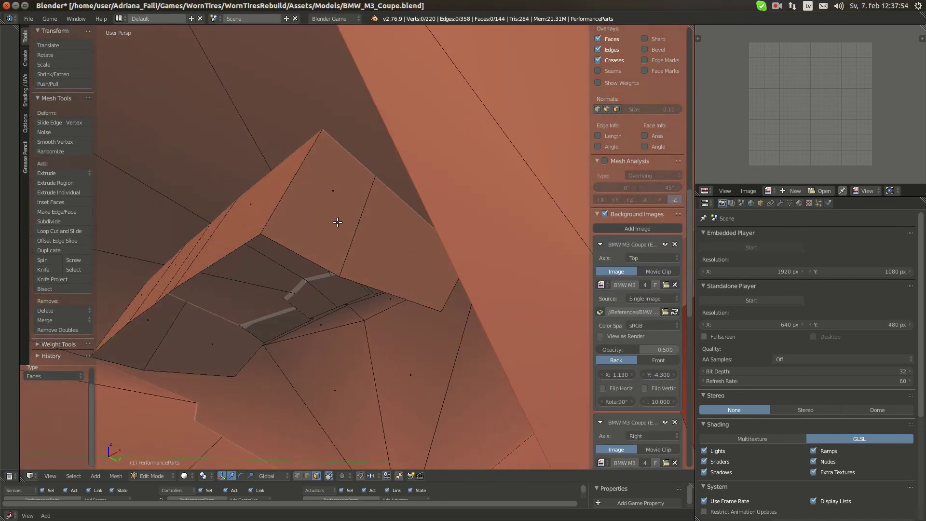
# Flatten the three-vertex edge row across the cover's top with a Z scale of about 0.157 and check the engine photo in Chromium.
pyautogui.moveTo(333, 262); pyautogui.dragTo(292, 360, button='middle')
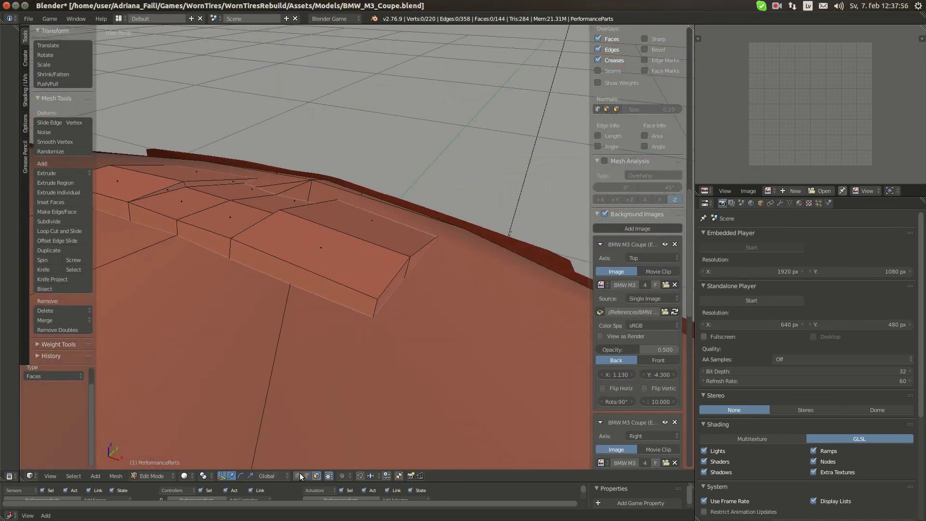
pyautogui.moveTo(216, 336); pyautogui.dragTo(219, 311, button='middle')
pyautogui.keyDown('alt'); pyautogui.rightClick(147, 219); pyautogui.keyUp('alt')
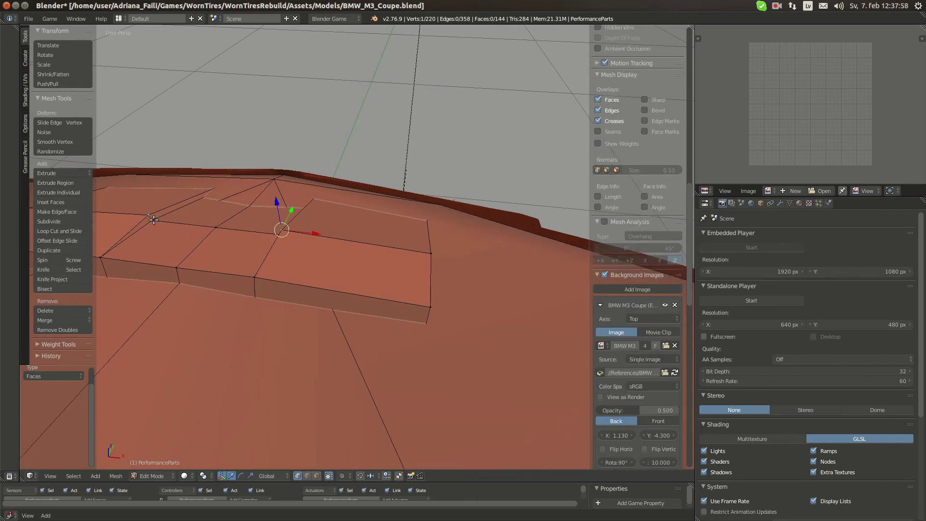
pyautogui.press('s')
pyautogui.press('z')
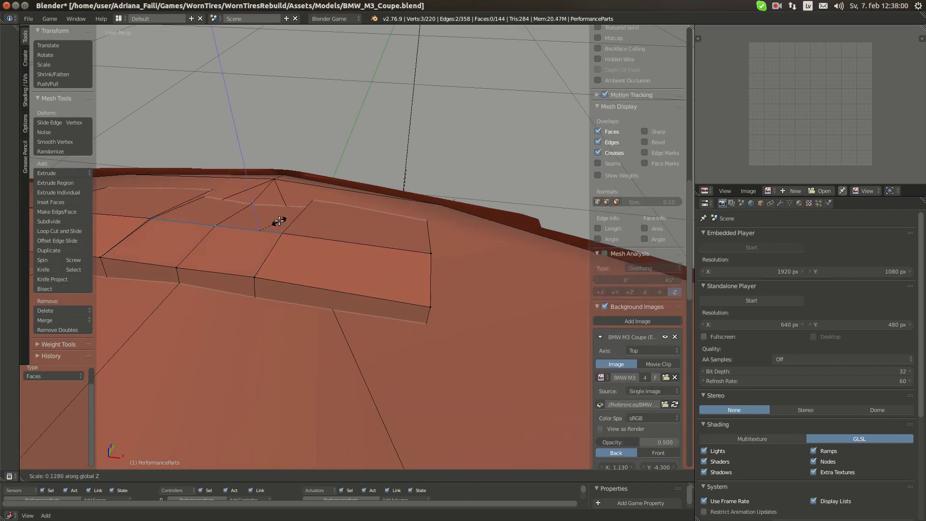
pyautogui.click(285, 223)
pyautogui.click(10, 77)
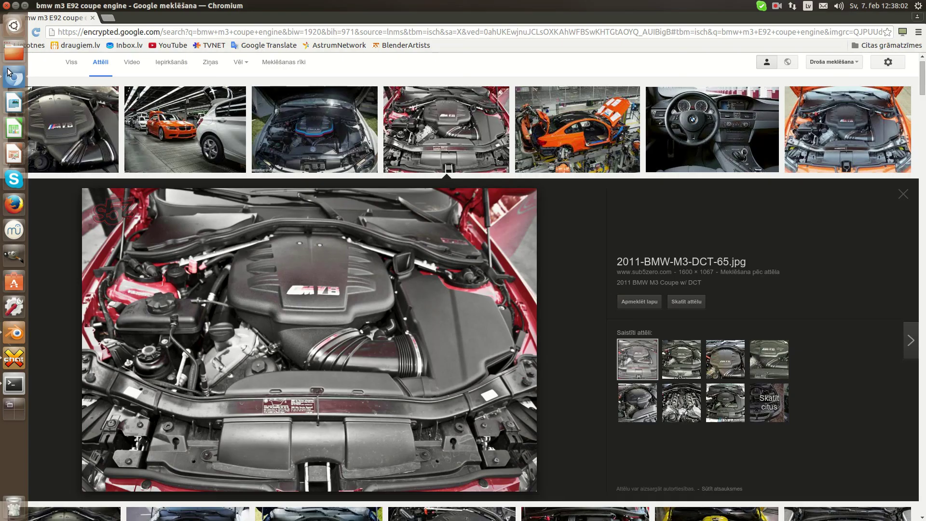
pyautogui.click(10, 333)
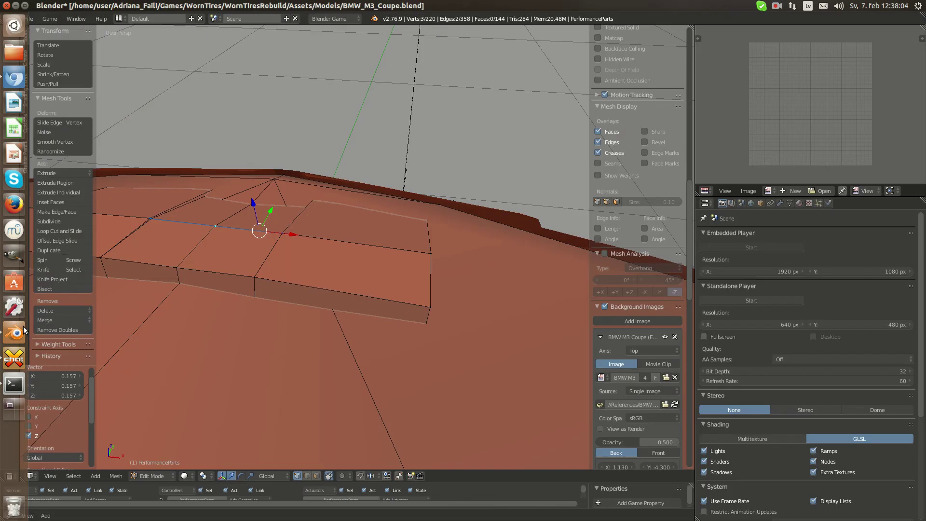
# Raise the four lower edge vertices of the box and ledge and flatten them with a Z scale of about 0.033.
pyautogui.rightClick(421, 336)
pyautogui.moveTo(420, 340); pyautogui.dragTo(393, 270, button='middle')
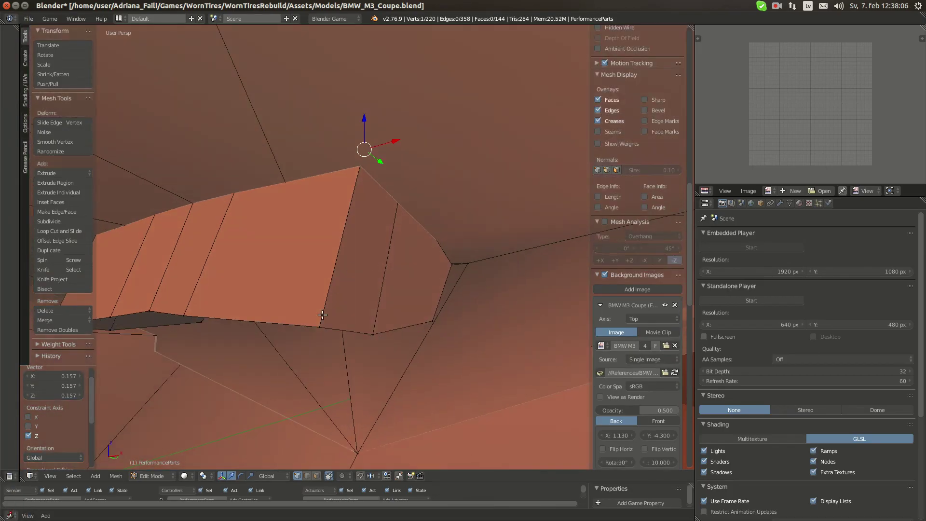
pyautogui.keyDown('shift'); pyautogui.rightClick(357, 321); pyautogui.keyUp('shift')
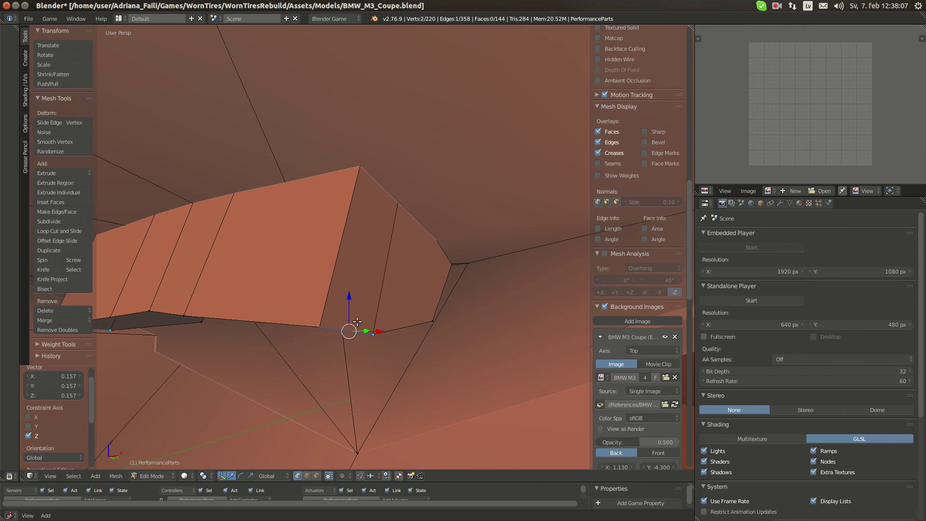
pyautogui.press('a')
pyautogui.rightClick(149, 308)
pyautogui.keyDown('shift'); pyautogui.rightClick(183, 315); pyautogui.keyUp('shift')
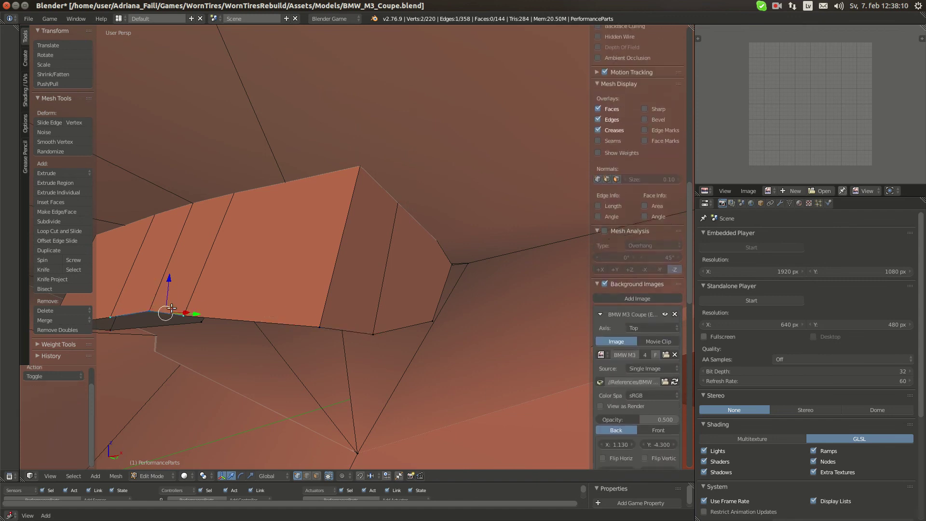
pyautogui.keyDown('shift'); pyautogui.rightClick(372, 333); pyautogui.keyUp('shift')
pyautogui.moveTo(369, 330); pyautogui.dragTo(247, 302, button='middle')
pyautogui.moveTo(247, 318); pyautogui.dragTo(247, 235)
pyautogui.press('s')
pyautogui.press('z')
pyautogui.click(266, 249)
# Rotate the lower edge vertices about -15° around X and nudge them slightly upward along Z.
pyautogui.press('r')
pyautogui.press('x')
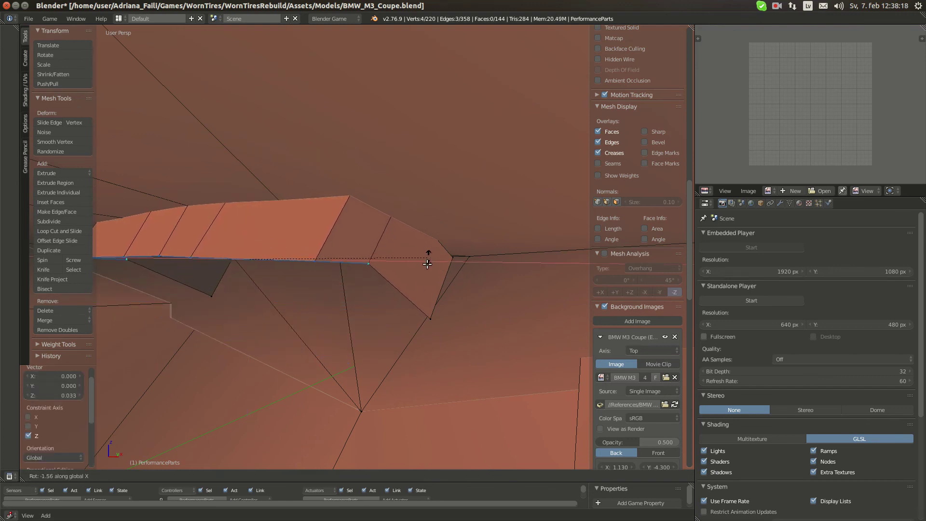
pyautogui.click(422, 298)
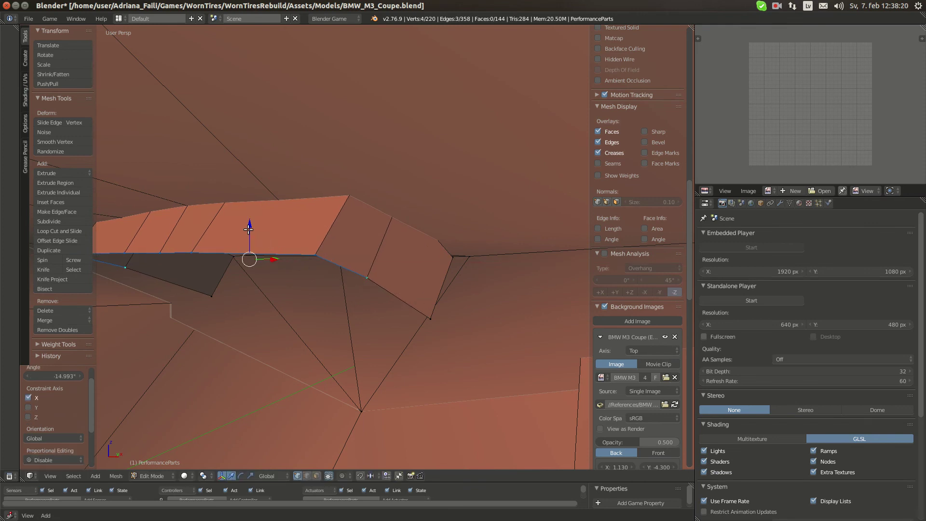
pyautogui.moveTo(248, 229); pyautogui.dragTo(248, 223)
pyautogui.moveTo(249, 223); pyautogui.dragTo(253, 299, button='middle')
pyautogui.press('a')
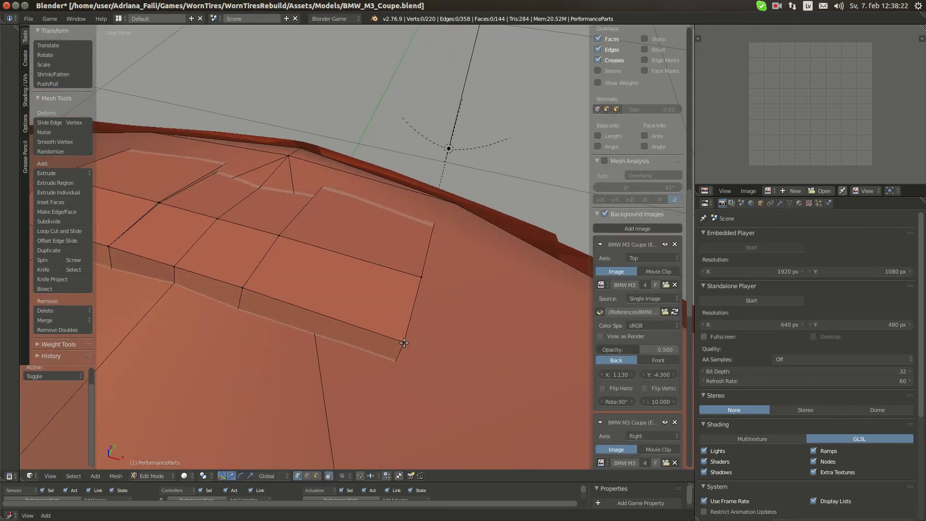
# Move the cover's outer rear corner vertex about 0.013 along Y and adjust the neighbouring rear edge vertex.
pyautogui.rightClick(404, 343)
pyautogui.moveTo(429, 346); pyautogui.dragTo(383, 312)
pyautogui.moveTo(383, 313); pyautogui.dragTo(368, 165, button='middle')
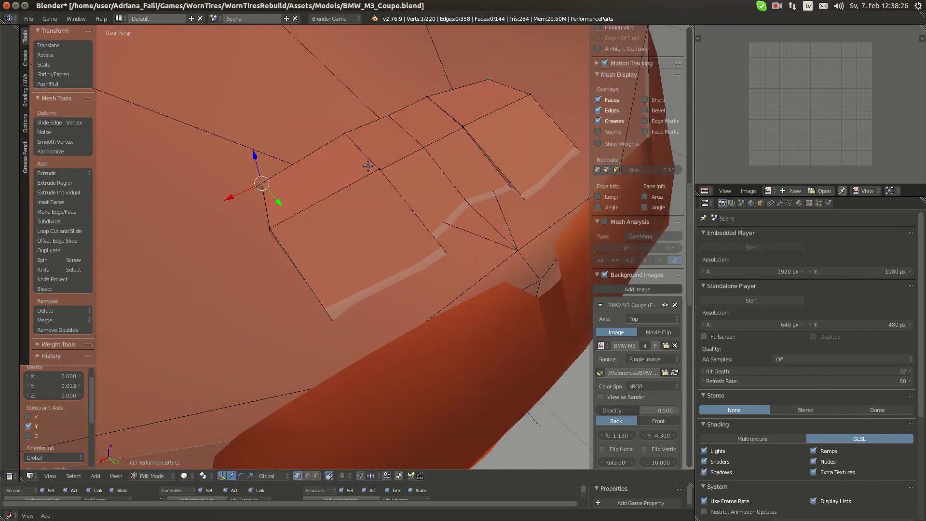
pyautogui.keyDown('shift'); pyautogui.rightClick(388, 115); pyautogui.keyUp('shift')
pyautogui.moveTo(387, 141); pyautogui.dragTo(394, 140)
# Leave mesh editing and apply smooth shading to the engine bay part.
pyautogui.press('a')
pyautogui.press('a')
pyautogui.press('Tab')
pyautogui.scroll(-5, 391, 140)
pyautogui.moveTo(392, 140); pyautogui.dragTo(260, 106, button='middle')
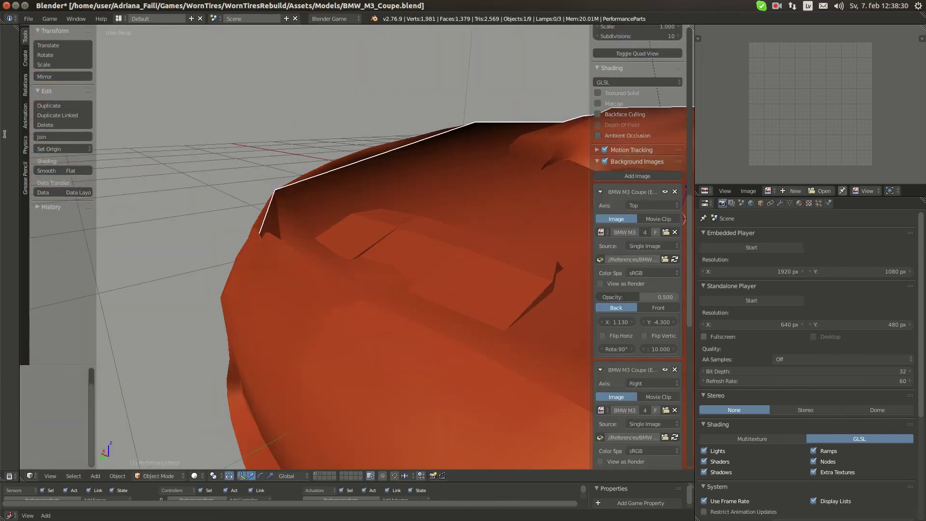
pyautogui.click(51, 170)
pyautogui.scroll(-3, 416, 204)
pyautogui.moveTo(416, 204)
pyautogui.mouseDown(button='middle')
pyautogui.moveTo(452, 205)
pyautogui.moveTo(324, 259)
pyautogui.mouseUp(button='middle')
pyautogui.scroll(2, 319, 241)
# Compare the front cover with the engine bay photo in Chromium and return to editing the mesh in Blender's orthographic top view.
pyautogui.moveTo(16, 110)
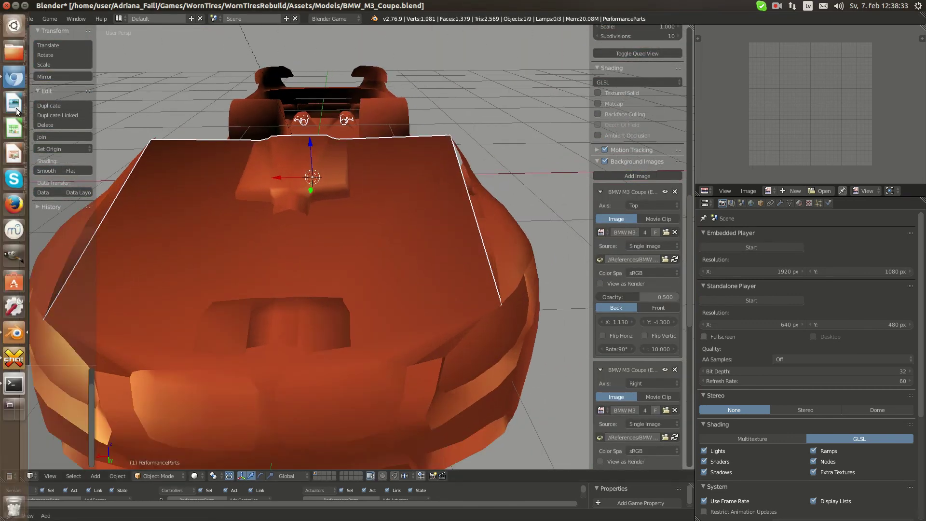
pyautogui.click(8, 78)
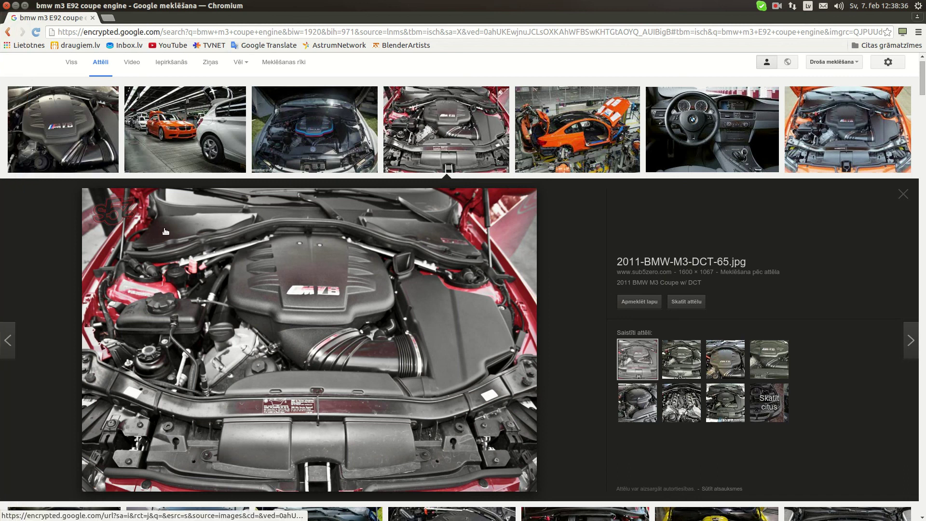
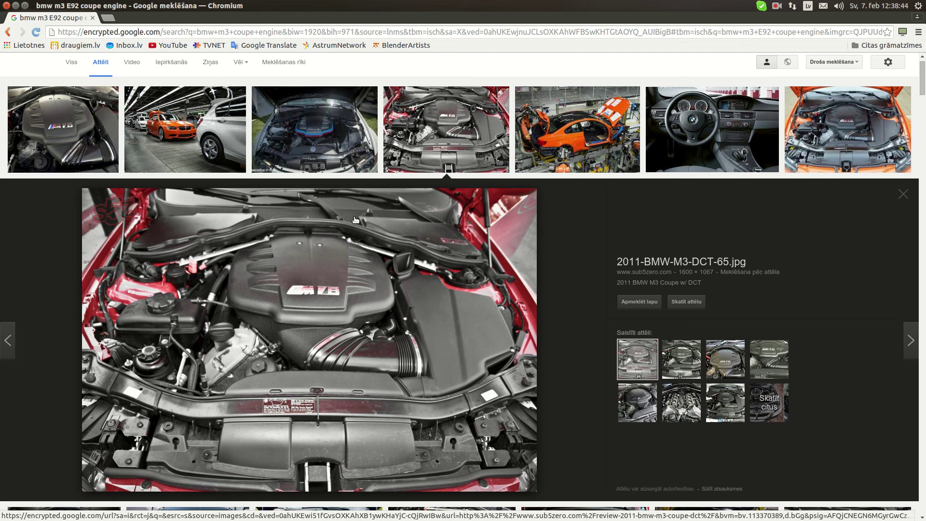
pyautogui.moveTo(1, 249)
pyautogui.click(12, 336)
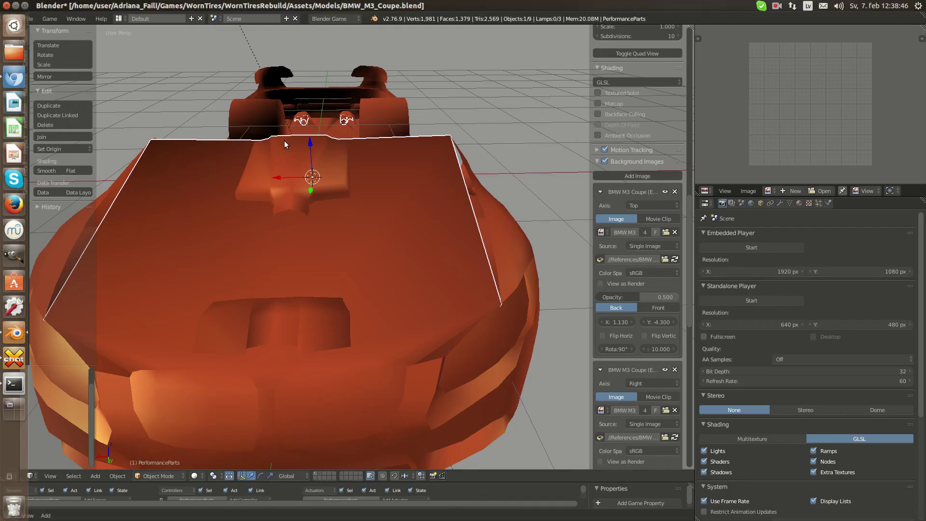
pyautogui.scroll(-2, 363, 159)
pyautogui.press('KP_5')
pyautogui.press('Tab')
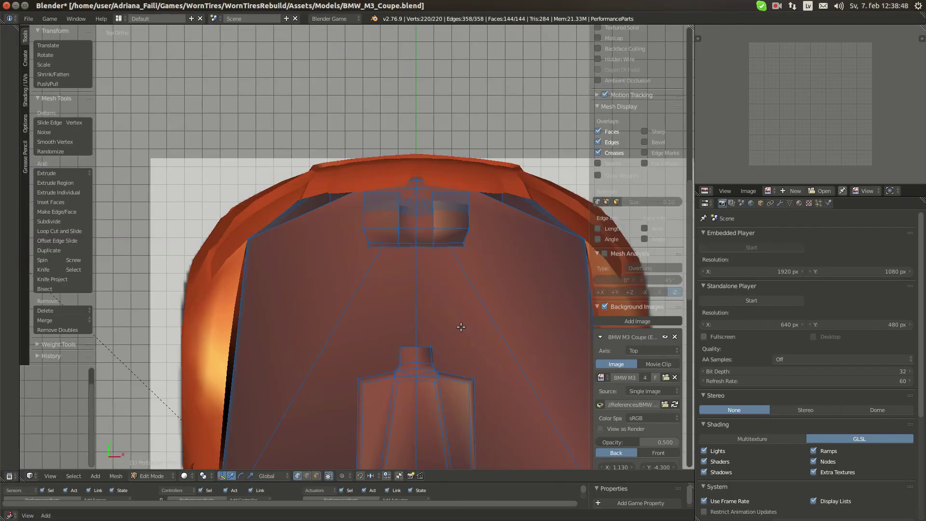
pyautogui.keyDown('shift'); pyautogui.moveTo(553, 464); pyautogui.dragTo(418, 303, button='middle'); pyautogui.keyUp('shift')
pyautogui.hotkey('shift', 'a')
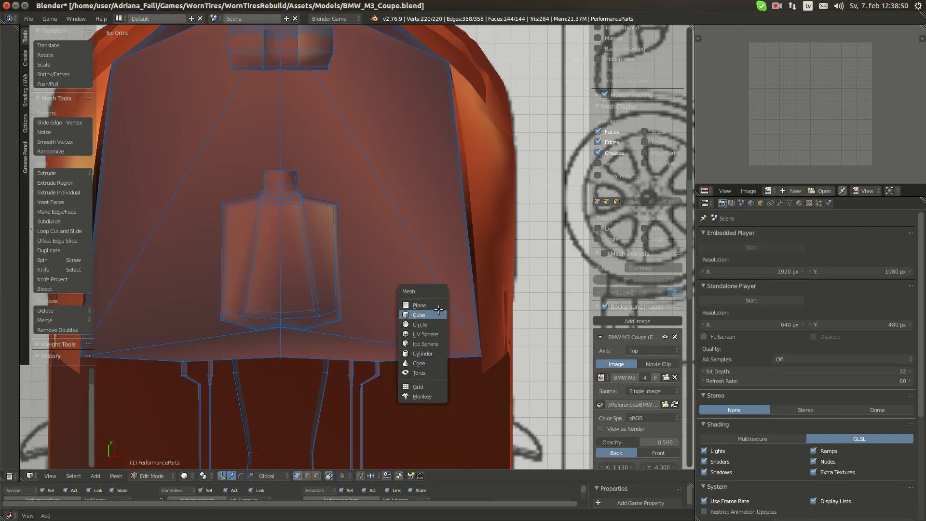
pyautogui.click(437, 314)
pyautogui.press('x')
pyautogui.click(437, 301)
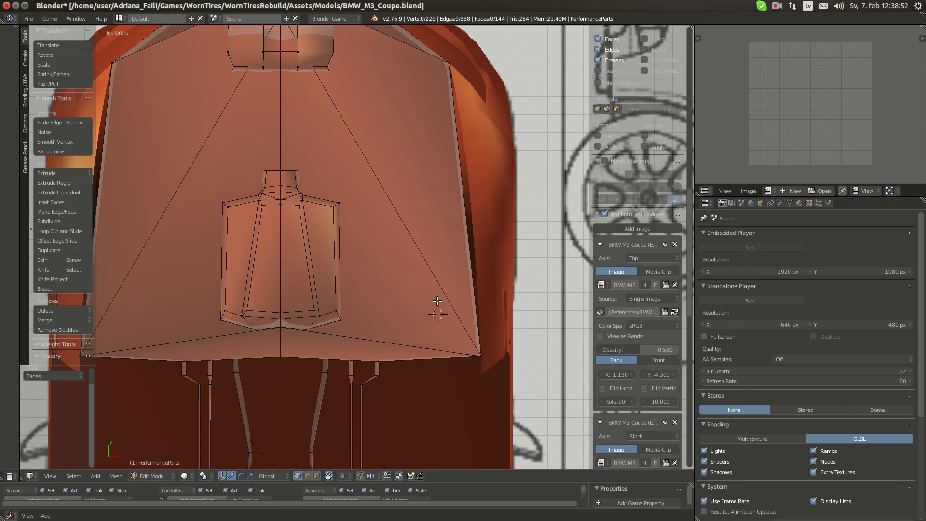
pyautogui.hotkey('shift', 'a')
pyautogui.click(437, 301)
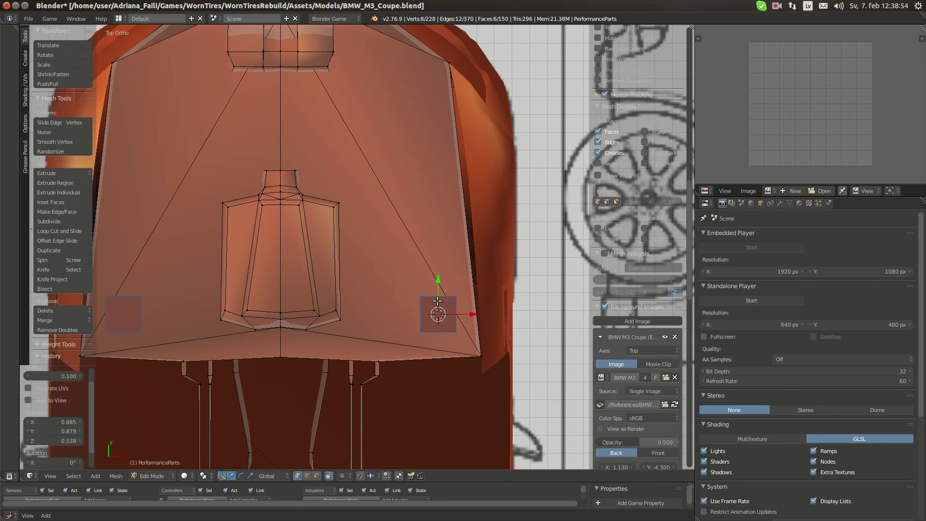
pyautogui.press('x')
pyautogui.click(430, 300)
# Add a plane with radius 0.1 near the rear outer corner of the engine bay.
pyautogui.hotkey('shift', 'a')
pyautogui.click(415, 285)
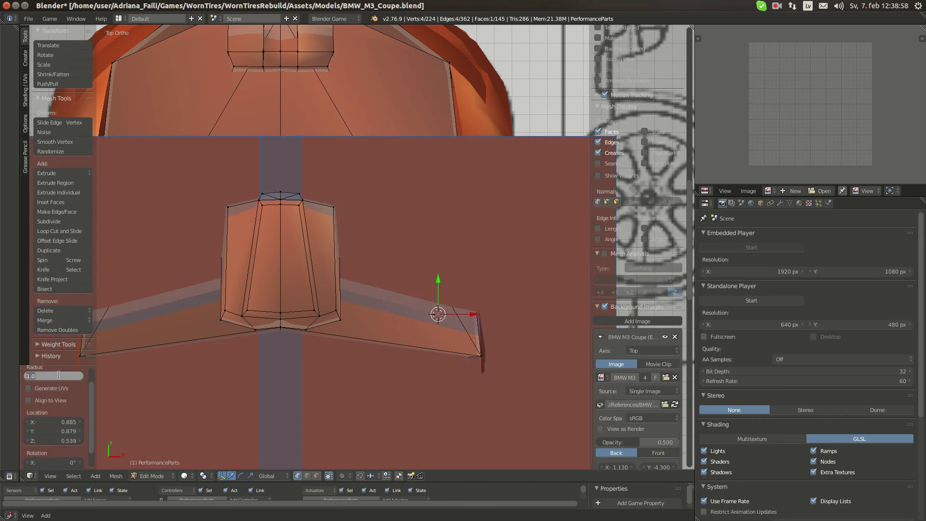
pyautogui.write('0.1')
pyautogui.press('Return')
pyautogui.scroll(3, 464, 316)
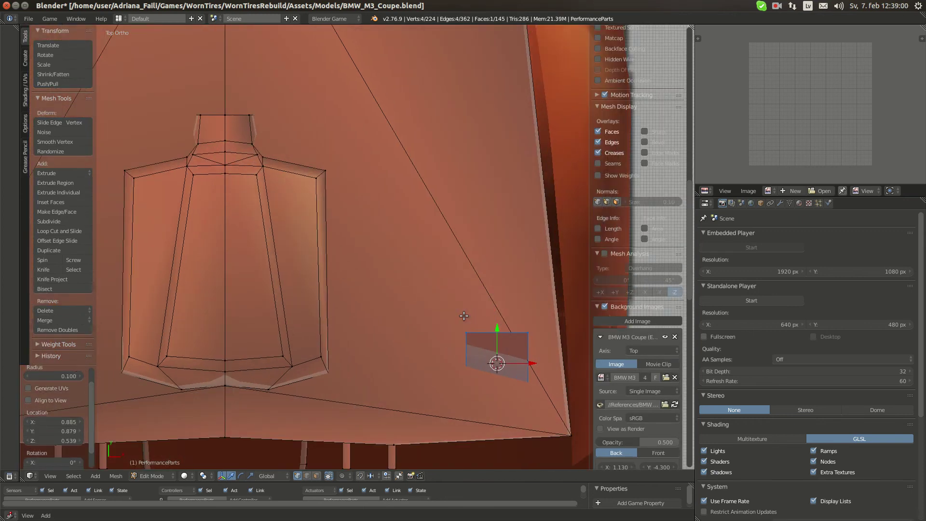
# Look at the rear corner of the engine bay photo in Chromium and return to the mesh in Blender.
pyautogui.click(12, 306)
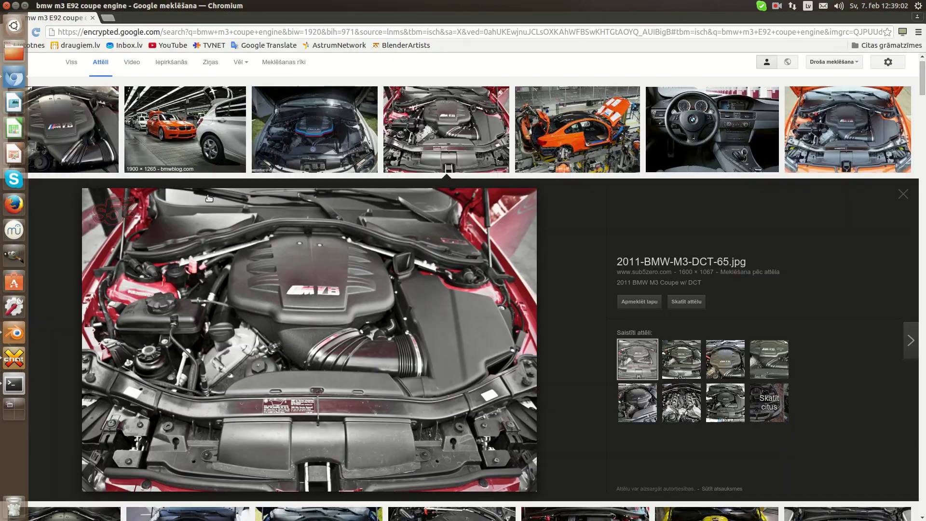
pyautogui.moveTo(1, 366)
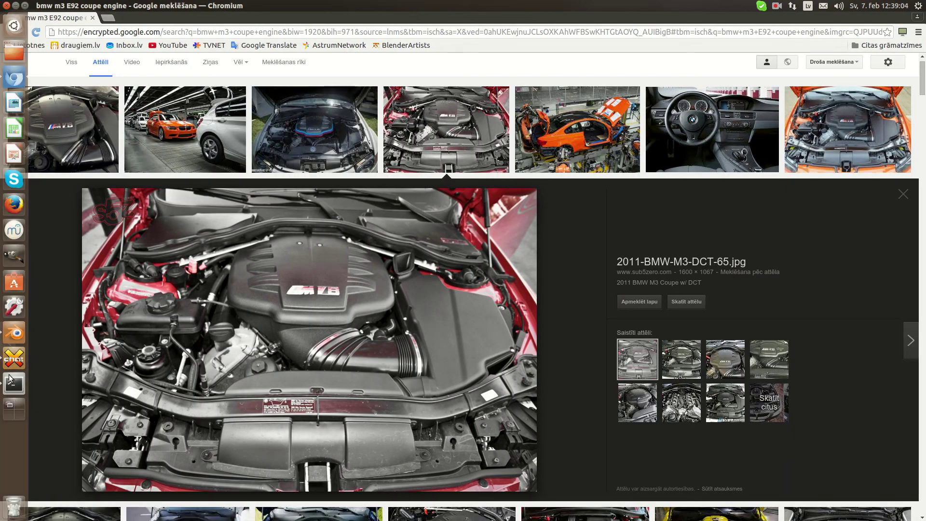
pyautogui.click(6, 335)
pyautogui.scroll(4, 456, 315)
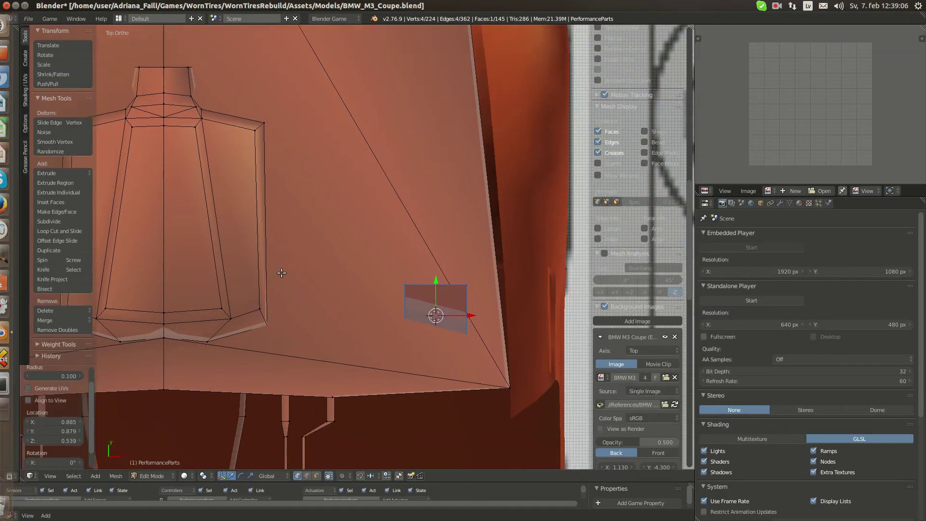
# Rotate the new plane about X in the side view to follow the cover's slope and raise it about 0.019 along Z.
pyautogui.press('KP_3')
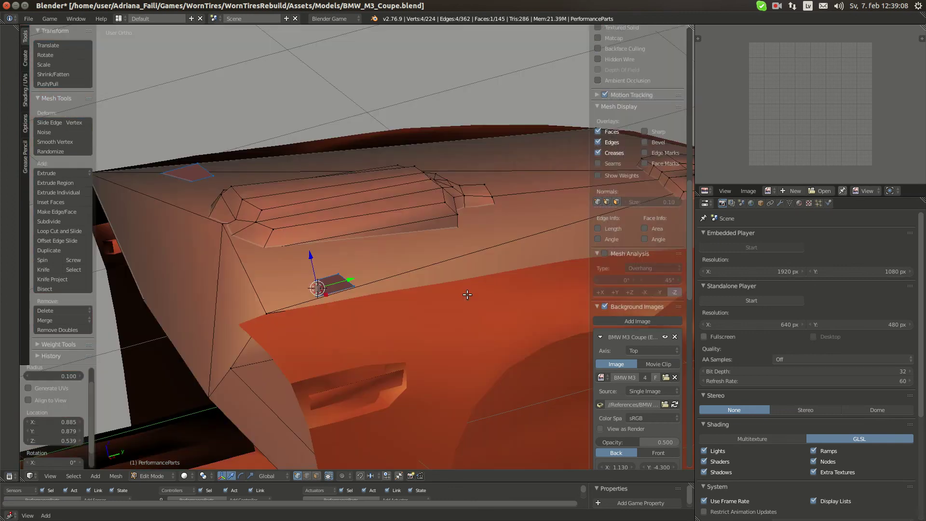
pyautogui.press('r')
pyautogui.press('x')
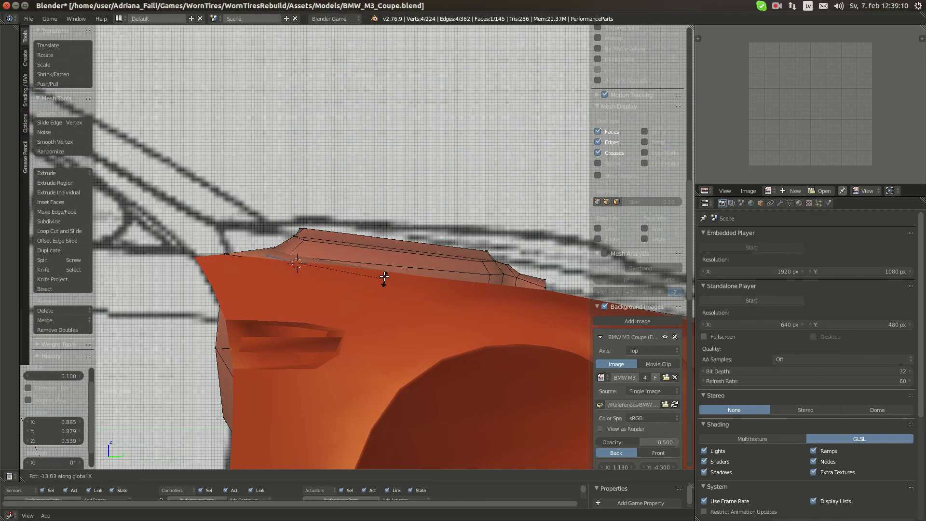
pyautogui.click(384, 268)
pyautogui.moveTo(295, 245); pyautogui.dragTo(296, 239)
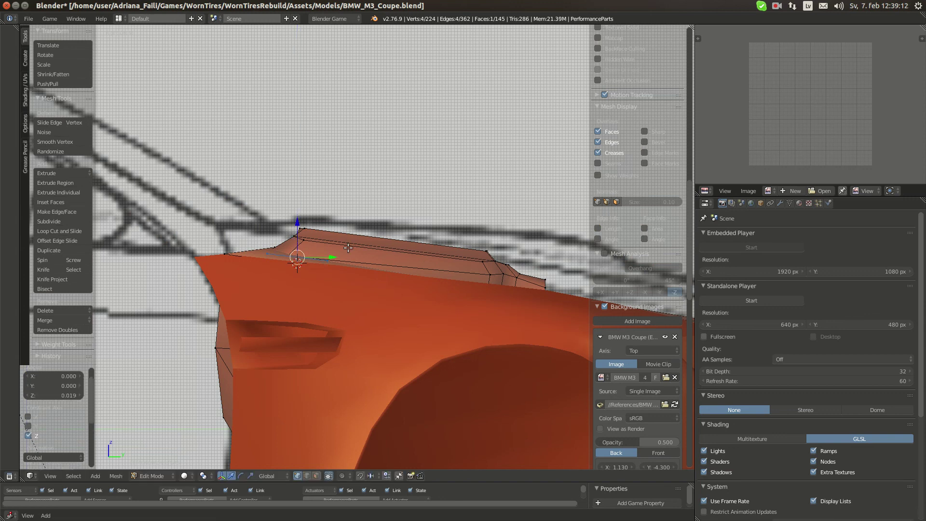
# Rotate the plane about global Y in the front view and lower it about 0.020 along Z.
pyautogui.moveTo(352, 263); pyautogui.dragTo(336, 238, button='middle')
pyautogui.press('KP_7')
pyautogui.press('ctrl+KP_1')
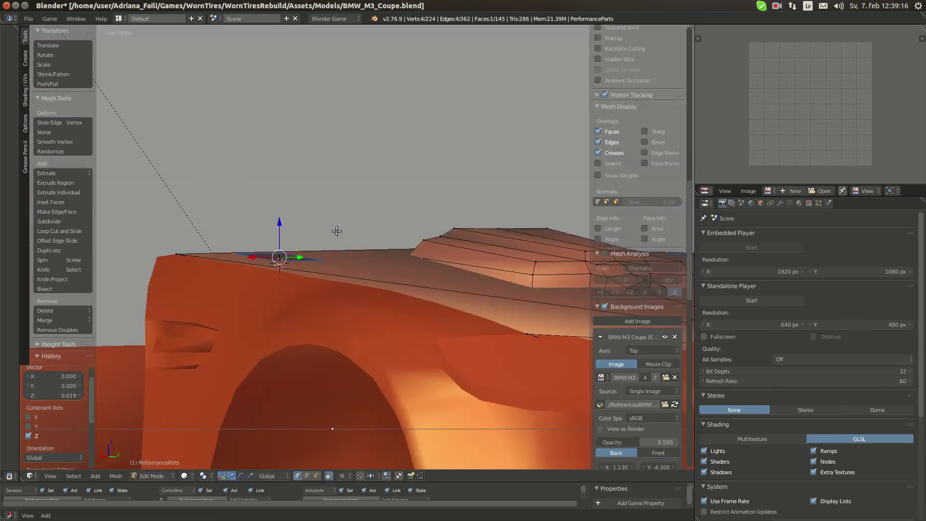
pyautogui.press('r')
pyautogui.press('y')
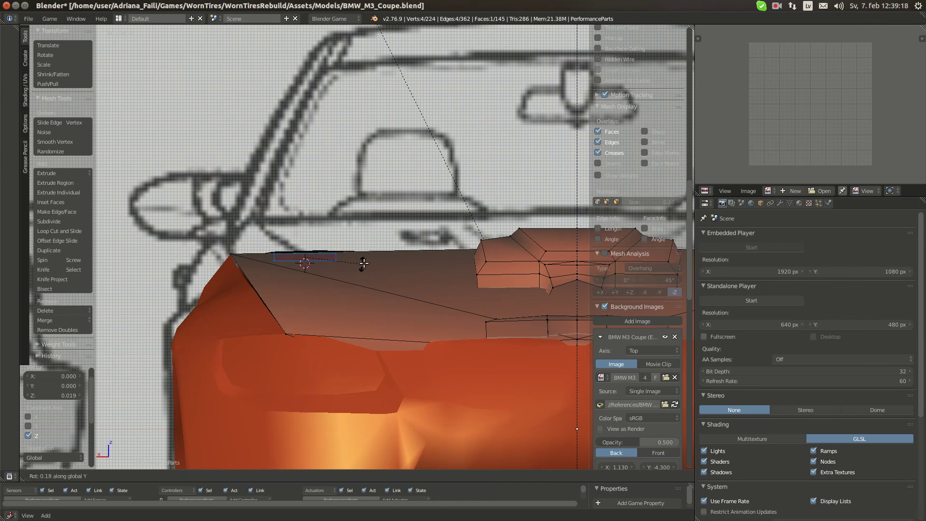
pyautogui.click(346, 256)
pyautogui.moveTo(304, 236); pyautogui.dragTo(306, 244)
# Rotate the plane about -2.2° around X and 0.6° around Y, and raise it about 0.006 along Z.
pyautogui.press('r')
pyautogui.press('x')
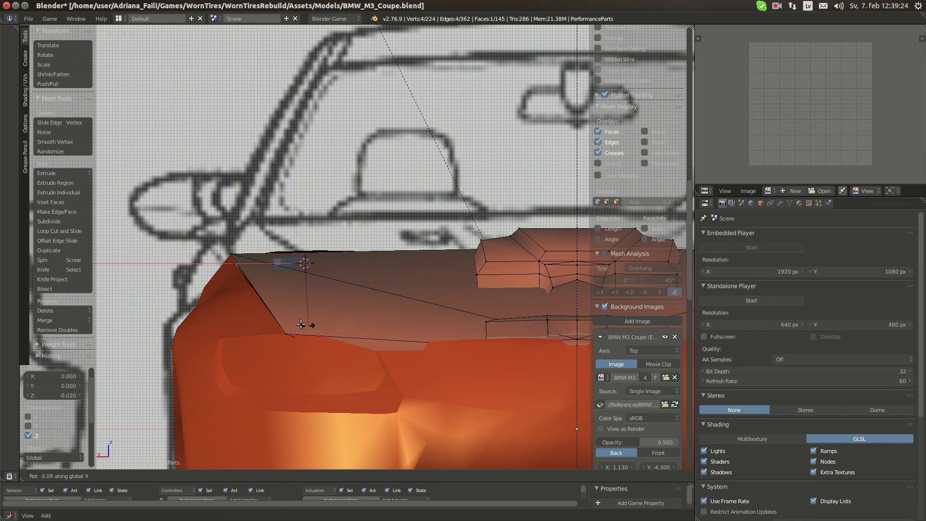
pyautogui.click(281, 317)
pyautogui.press('r')
pyautogui.press('y')
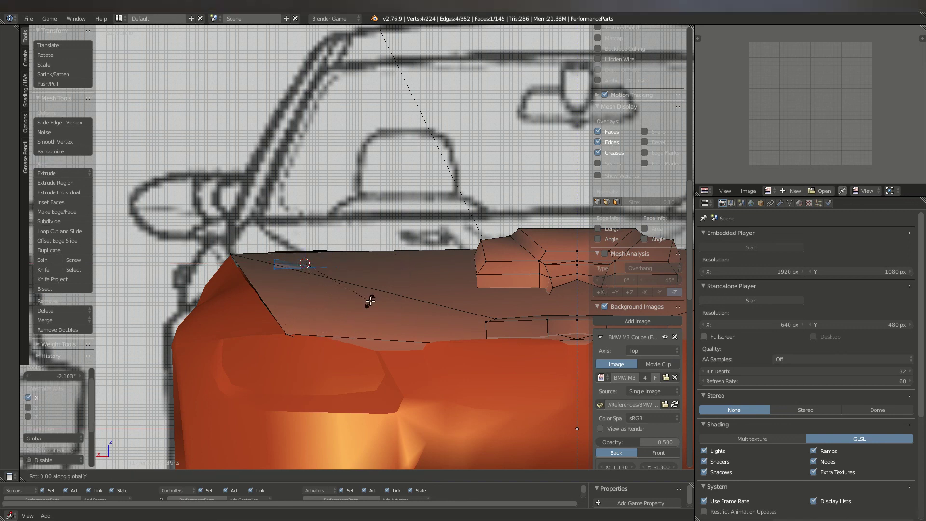
pyautogui.click(386, 287)
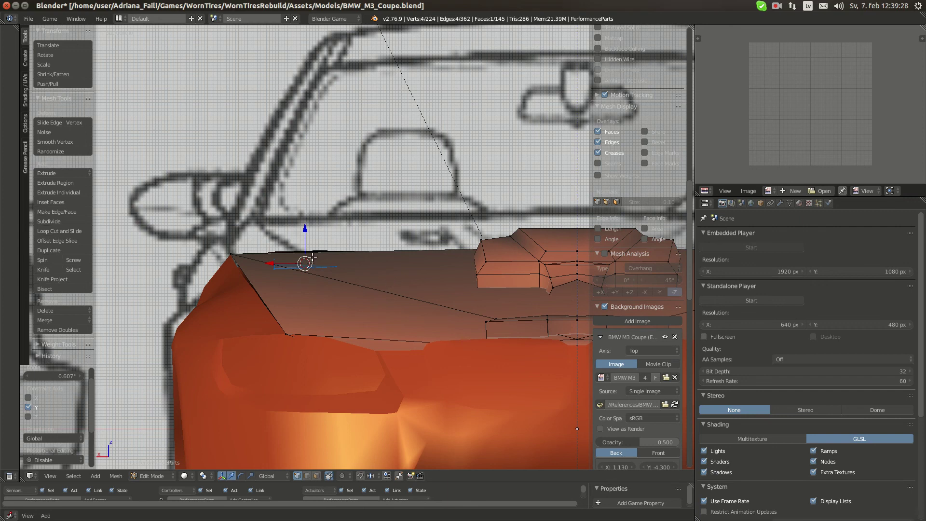
pyautogui.moveTo(306, 242); pyautogui.dragTo(306, 238)
# Move the plane's four corner vertices in top view, stretching it into an irregular quadrilateral over the cover's rear outer corner.
pyautogui.press('KP_7')
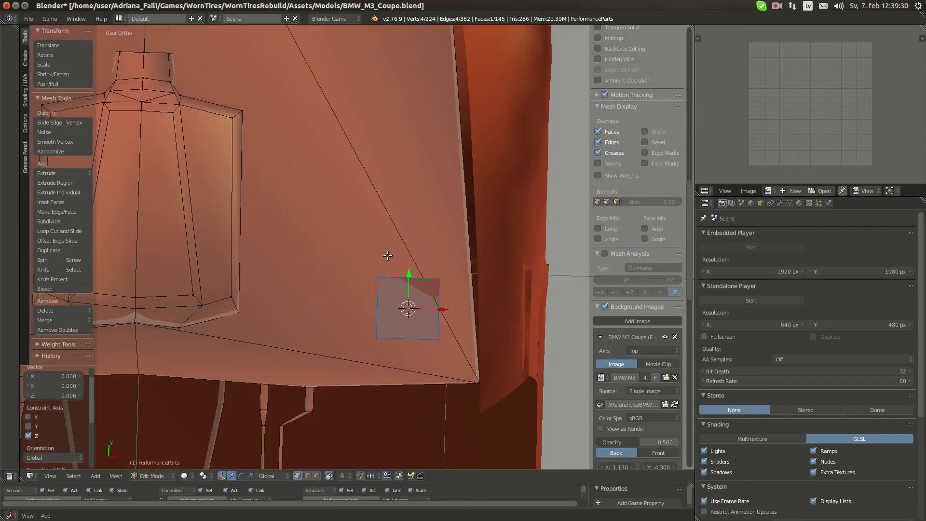
pyautogui.rightClick(439, 279)
pyautogui.press('g')
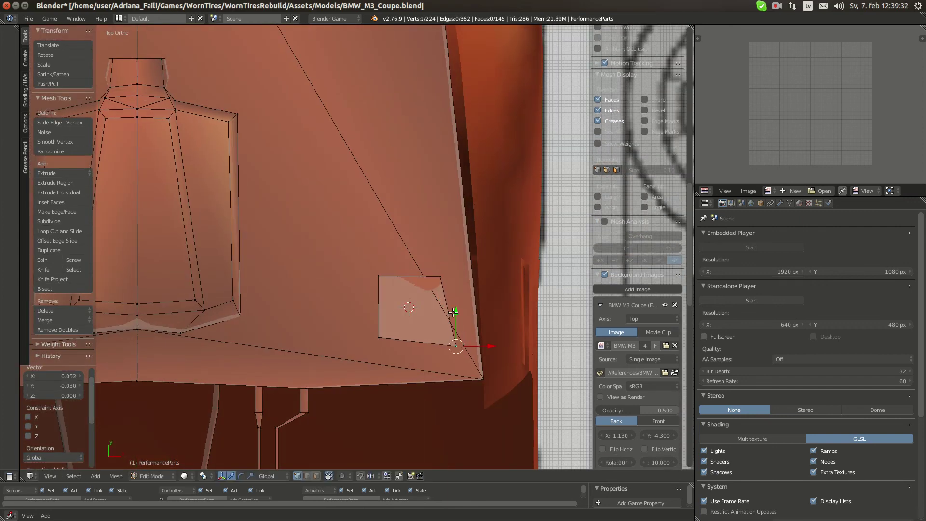
pyautogui.click(459, 207)
pyautogui.rightClick(373, 340)
pyautogui.press('g')
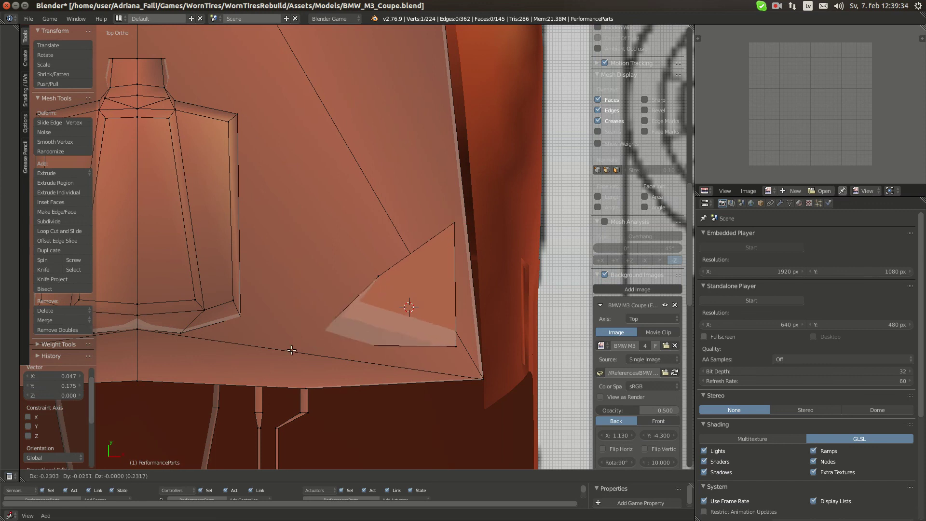
pyautogui.click(285, 365)
pyautogui.rightClick(378, 276)
pyautogui.press('g')
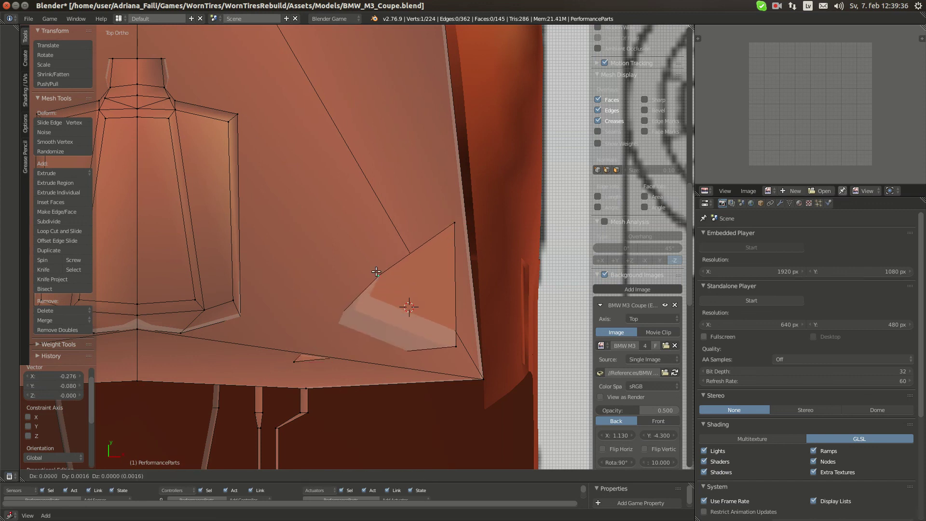
pyautogui.click(365, 258)
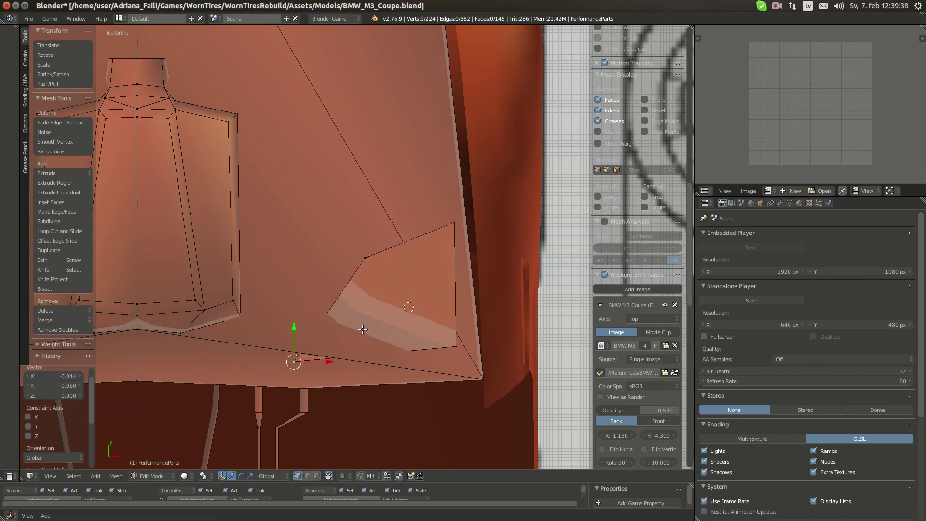
# Raise the panel's inner rear vertex about 0.026 along Z and shift it about 0.011 in X and 0.033 in Y.
pyautogui.moveTo(363, 329); pyautogui.dragTo(383, 253, button='middle')
pyautogui.moveTo(359, 221); pyautogui.dragTo(360, 214)
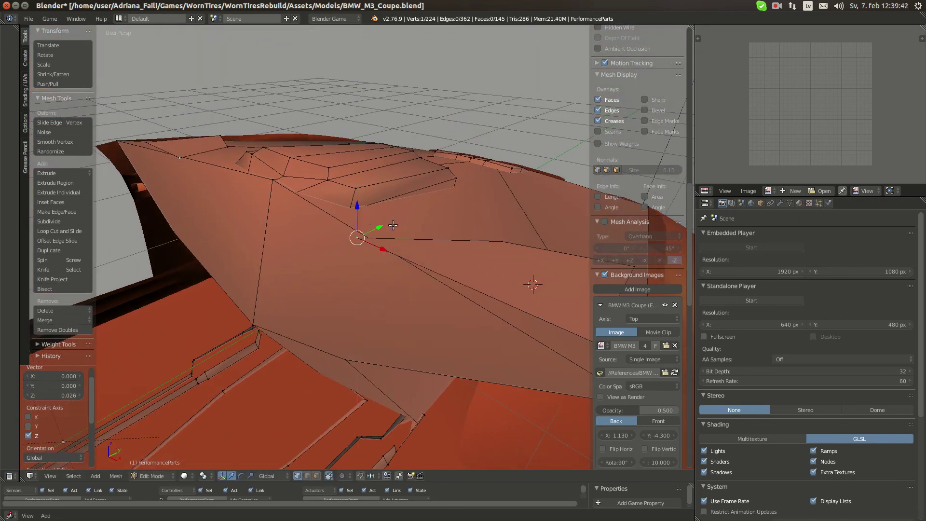
pyautogui.press('KP_7')
pyautogui.press('g')
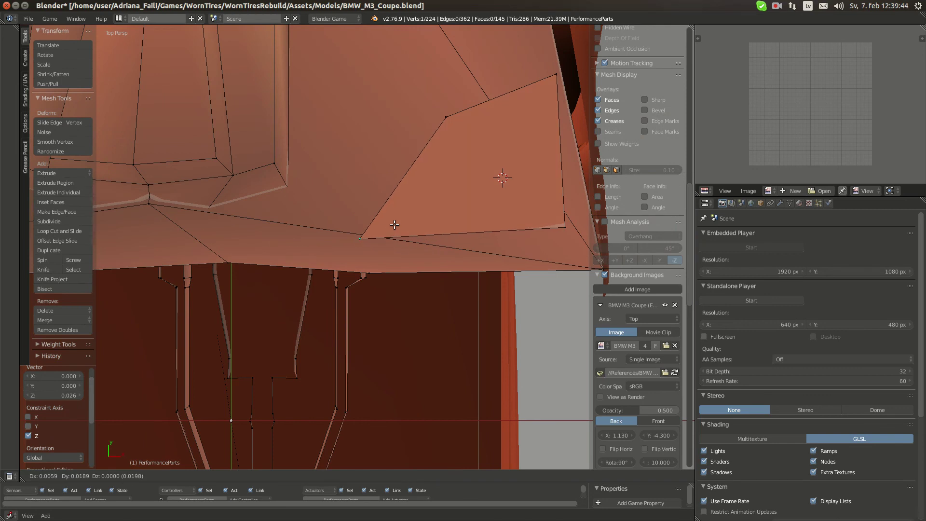
pyautogui.click(395, 221)
# Move the panel's outer rear vertex about 0.007 in X and -0.055 in Y, and raise it about 0.011 along Z.
pyautogui.moveTo(407, 223); pyautogui.dragTo(294, 256, button='middle')
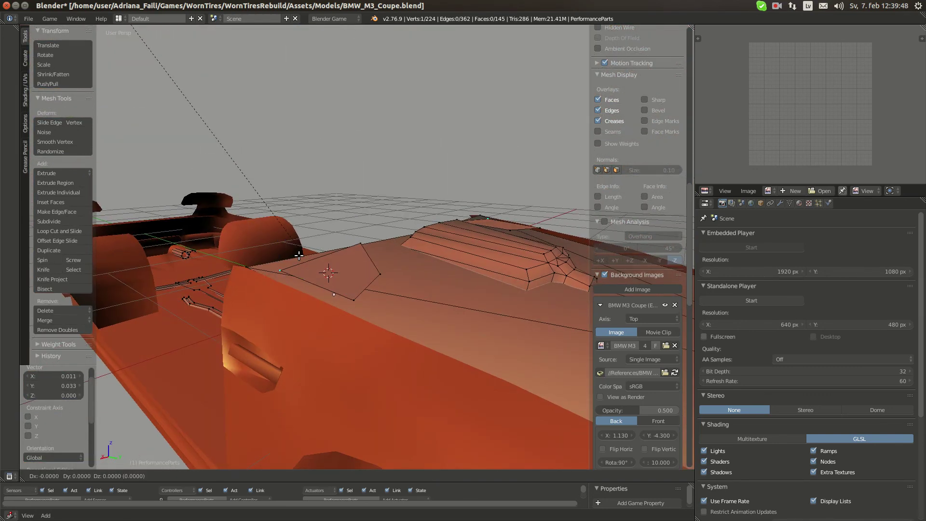
pyautogui.press('g')
pyautogui.hotkey('shift', 'z')
pyautogui.click(287, 252)
pyautogui.press('g')
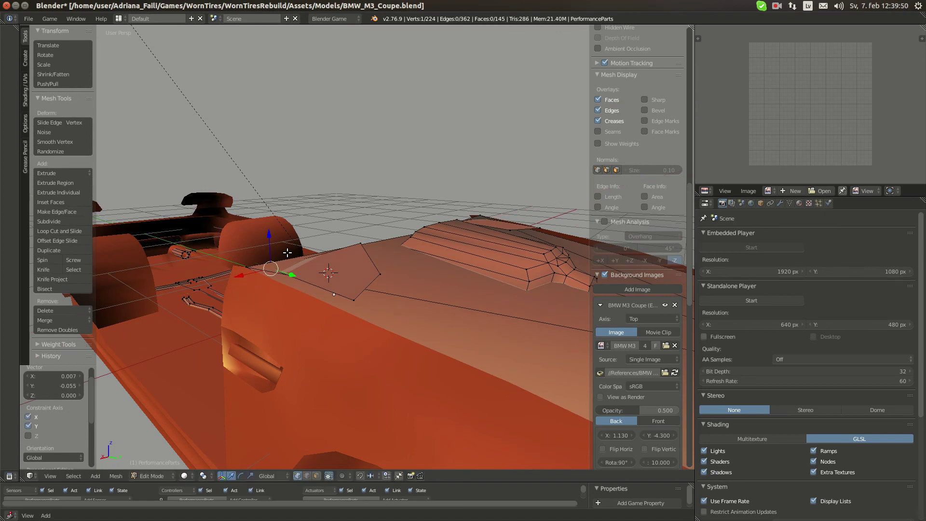
pyautogui.press('z')
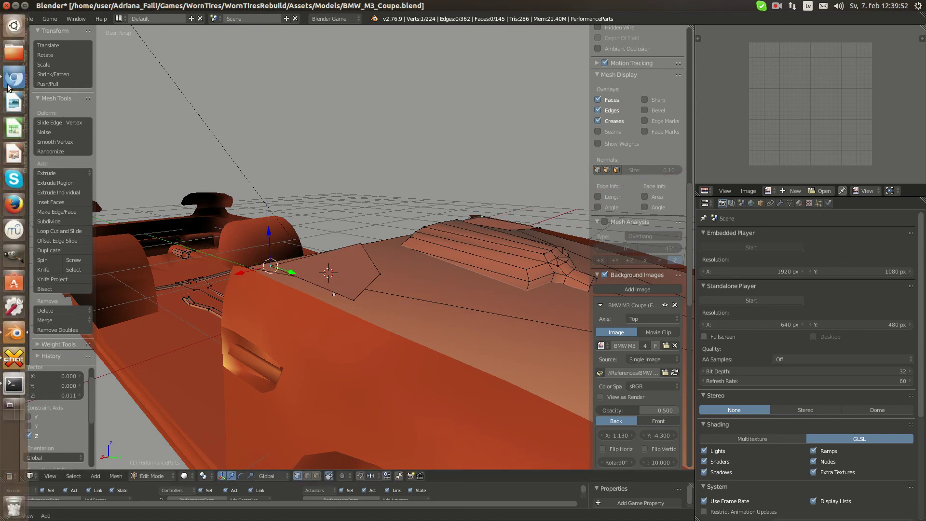
# Check the shape of the rear corner panels in the Chromium engine bay photo and return to Blender.
pyautogui.click(2, 74)
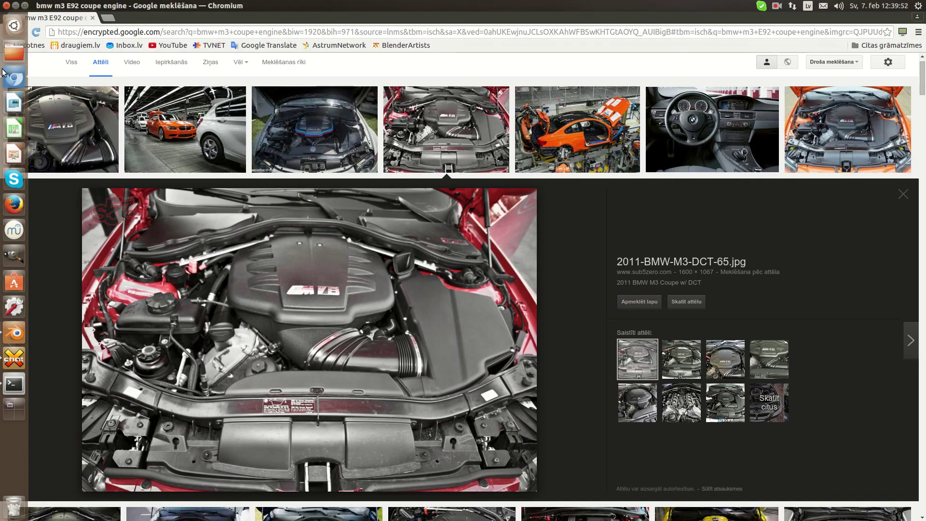
pyautogui.click(14, 333)
pyautogui.scroll(4, 366, 309)
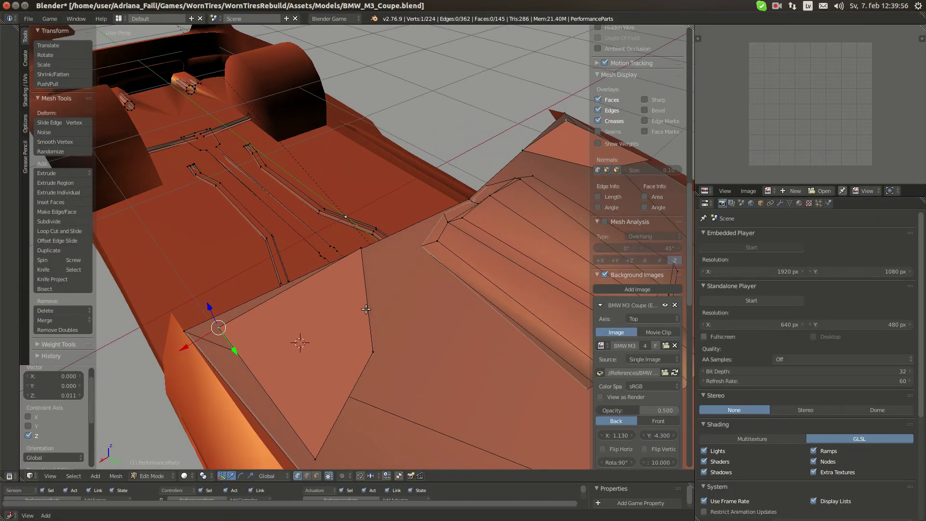
# Knife three edges fanning from the panel's outer rear vertex to its inner edge, inner front corner and front edge.
pyautogui.press('k')
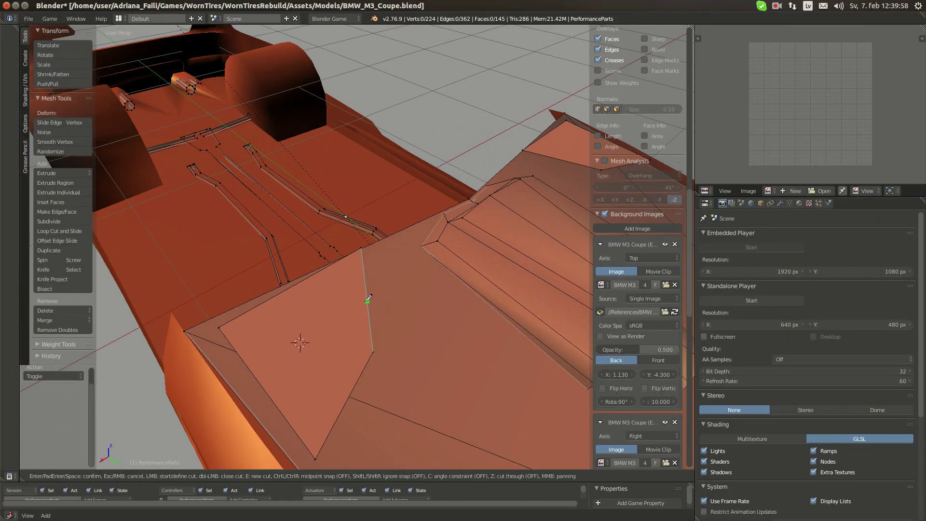
pyautogui.click(220, 326)
pyautogui.press('Return')
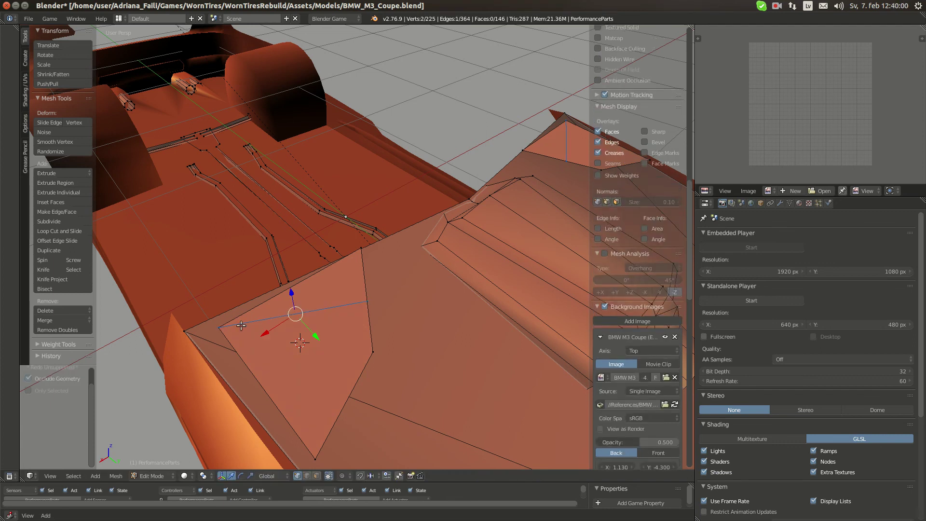
pyautogui.press('a')
pyautogui.press('k')
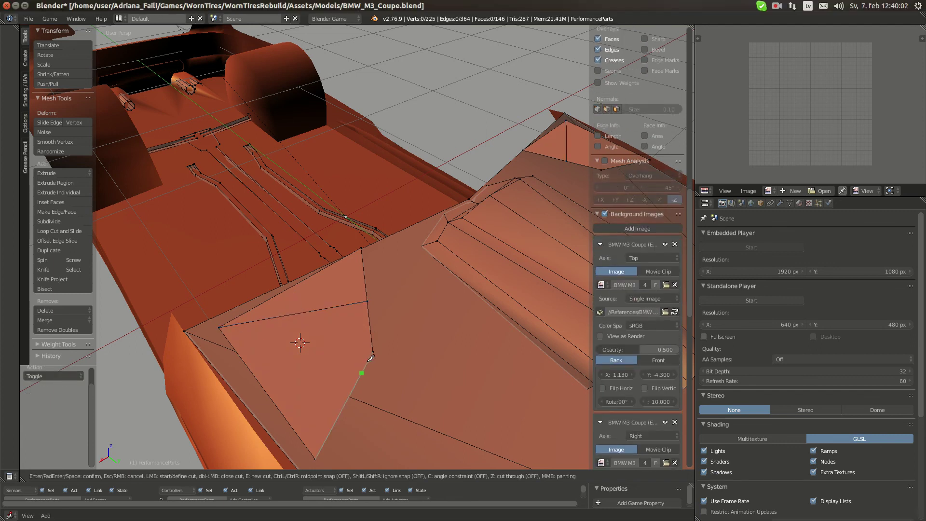
pyautogui.click(220, 327)
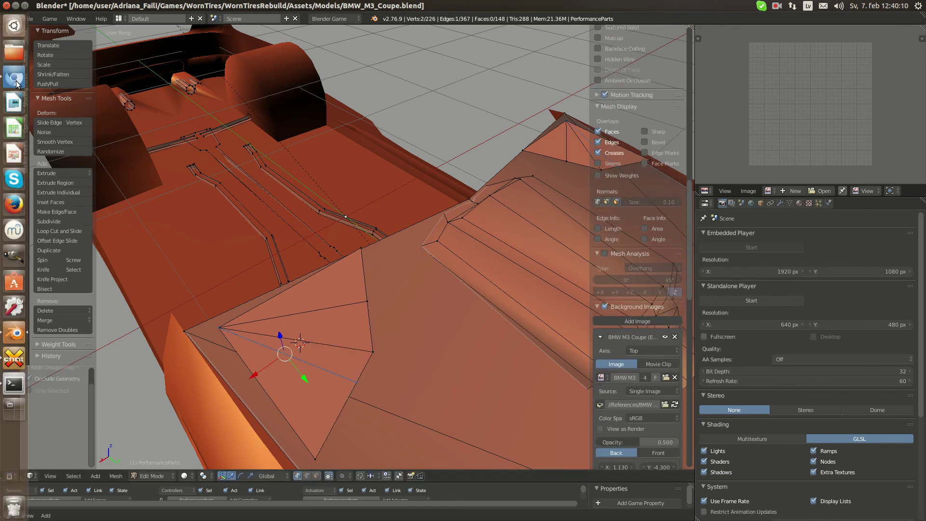
# Compare the cut corner panel with the engine bay photo in Chromium and return to Blender's top view.
pyautogui.click(14, 78)
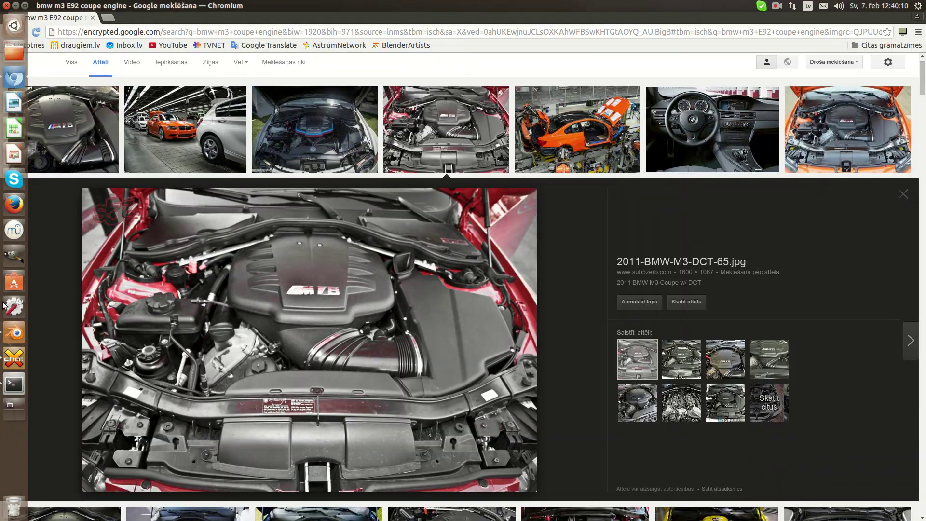
pyautogui.click(13, 333)
pyautogui.moveTo(381, 328); pyautogui.dragTo(453, 293, button='middle')
pyautogui.press('KP_7')
pyautogui.keyDown('shift'); pyautogui.moveTo(439, 178); pyautogui.dragTo(411, 204, button='middle'); pyautogui.keyUp('shift')
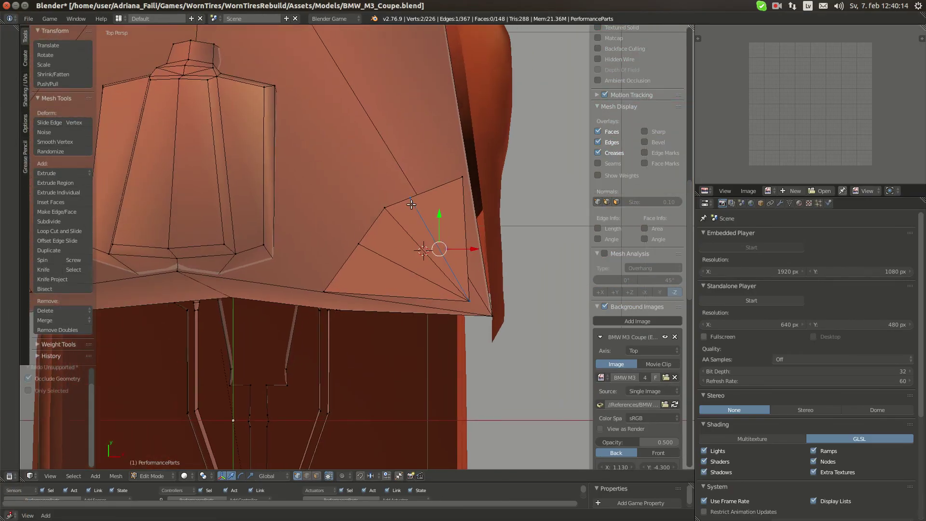
# Move the cut vertices on the panel's front and inner edges outward to start rounding its outline.
pyautogui.rightClick(411, 204)
pyautogui.press('g')
pyautogui.click(409, 202)
pyautogui.rightClick(385, 213)
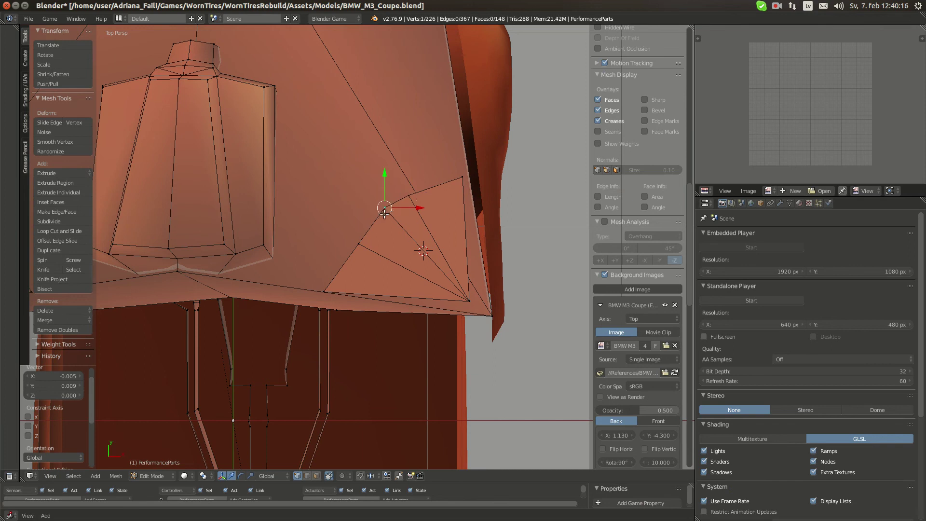
pyautogui.press('g')
pyautogui.click(356, 232)
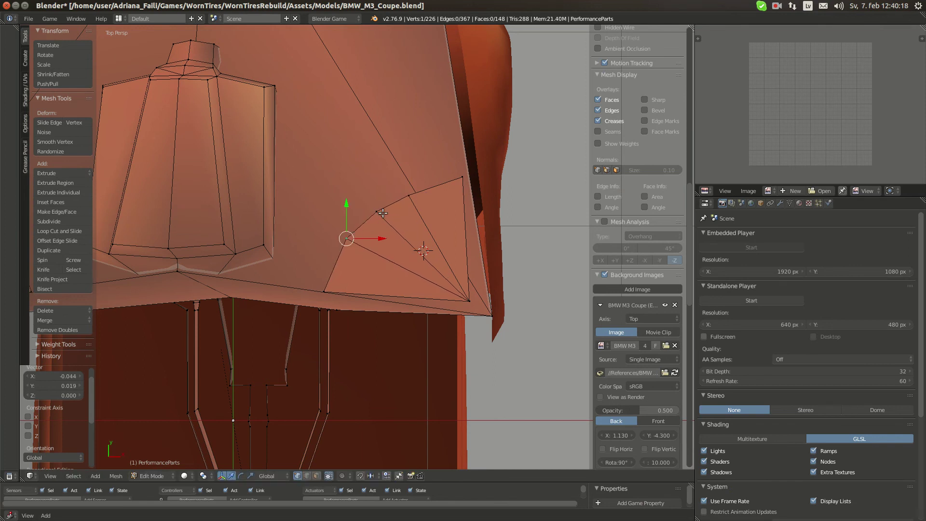
pyautogui.rightClick(384, 208)
pyautogui.press('g')
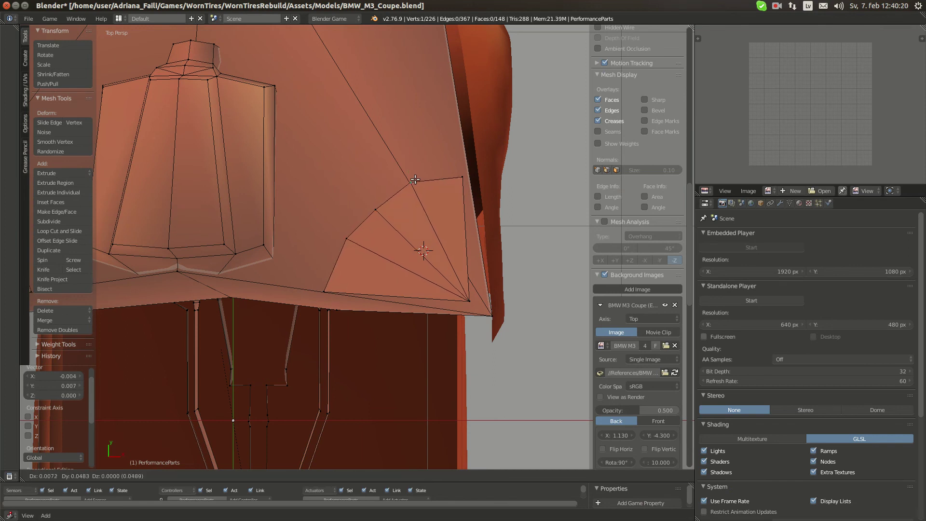
pyautogui.click(409, 182)
# Refine the panel's curved outline by repositioning its middle, inner edge and inner rear vertices in top view.
pyautogui.rightClick(376, 210)
pyautogui.press('g')
pyautogui.click(368, 203)
pyautogui.rightClick(347, 238)
pyautogui.press('g')
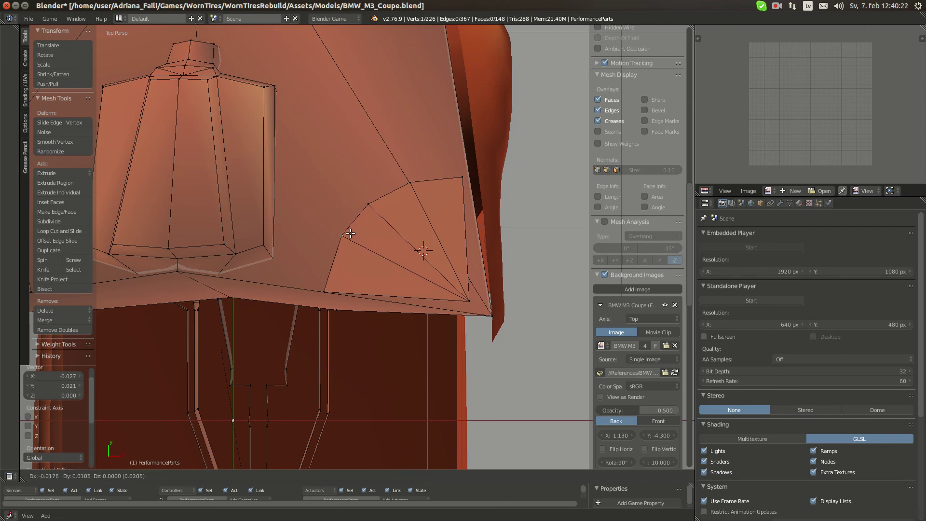
pyautogui.click(350, 234)
pyautogui.rightClick(327, 280)
pyautogui.press('g')
pyautogui.click(323, 278)
pyautogui.rightClick(374, 209)
pyautogui.press('g')
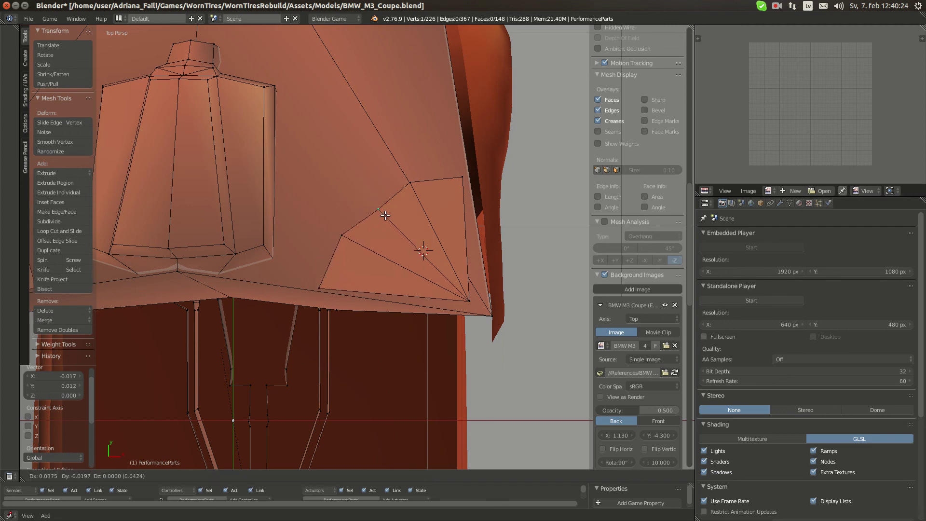
pyautogui.click(388, 219)
# Snap the 3D cursor to the scene centre and move the corner panel's outer front vertex about 0.05 forward along Y.
pyautogui.hotkey('shift', 's')
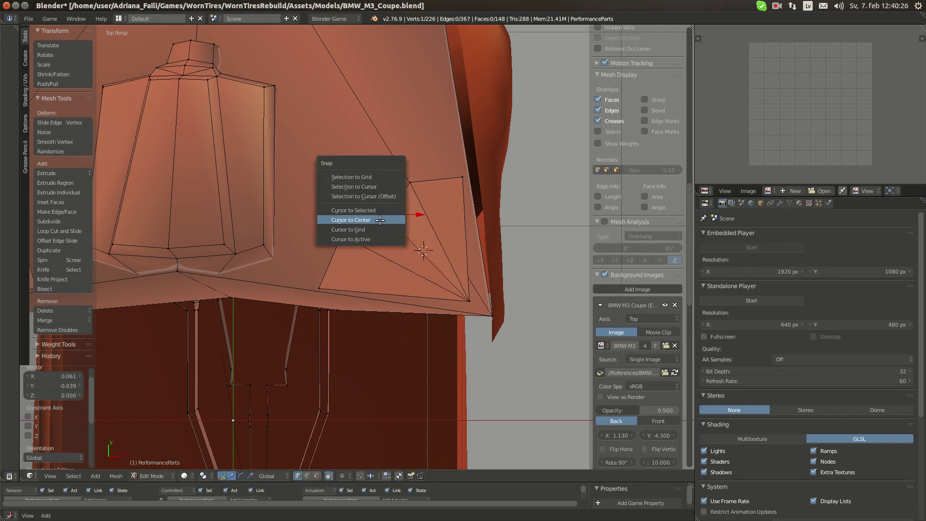
pyautogui.click(388, 219)
pyautogui.keyDown('shift'); pyautogui.moveTo(388, 218); pyautogui.dragTo(370, 246, button='middle'); pyautogui.keyUp('shift')
pyautogui.rightClick(440, 205)
pyautogui.press('g')
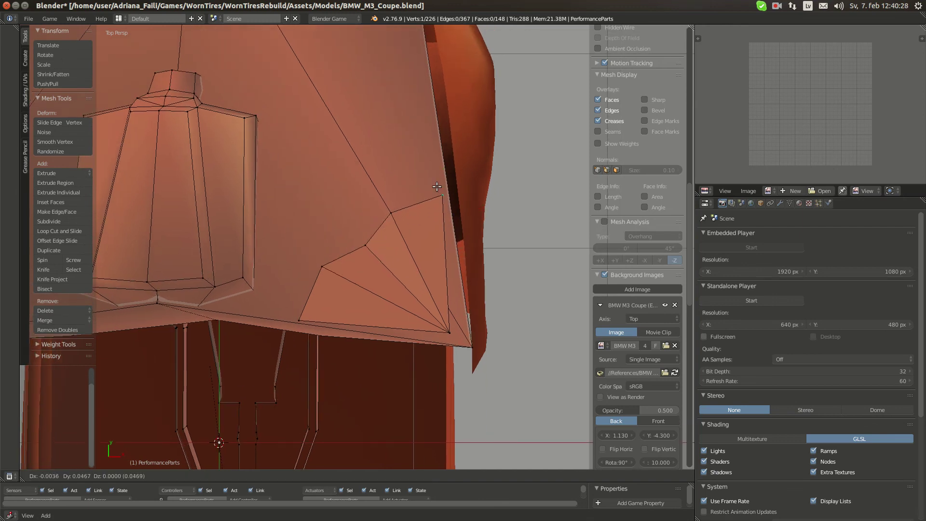
pyautogui.click(438, 188)
# Select the corner panel's four faces in face selection mode and flatten them by scaling to 0 along Z.
pyautogui.moveTo(429, 246); pyautogui.dragTo(212, 214, button='middle')
pyautogui.scroll(-2, 317, 218)
pyautogui.scroll(3, 212, 215)
pyautogui.click(318, 476)
pyautogui.press('a')
pyautogui.press('a')
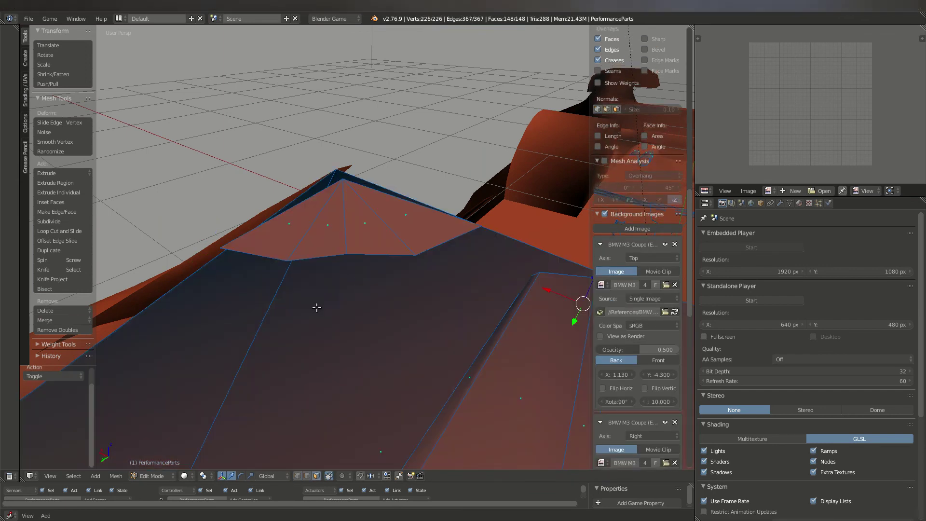
pyautogui.press('b')
pyautogui.moveTo(312, 217); pyautogui.dragTo(414, 223)
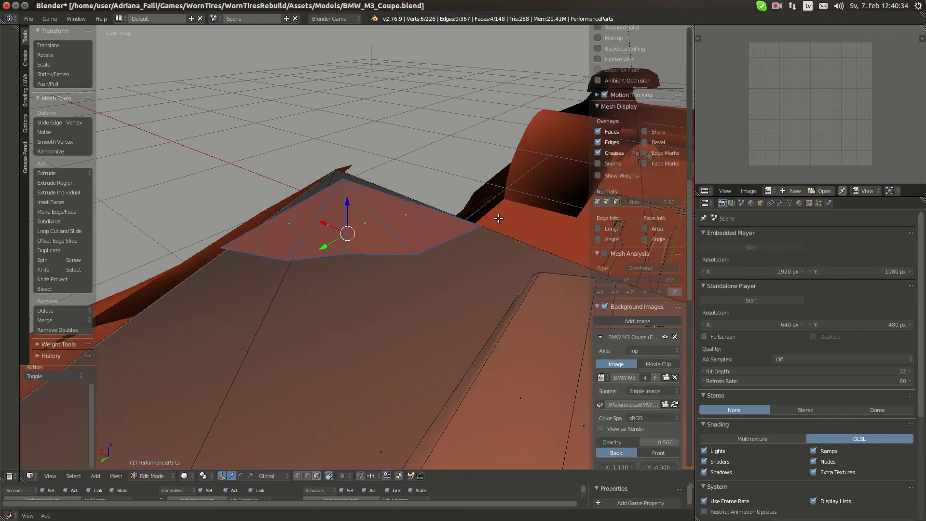
pyautogui.press('s')
pyautogui.press('z')
pyautogui.press('0')
pyautogui.press('Return')
# Tilt the flattened panel faces about the X axis to follow the surface slope, finishing with rotations of about 5° and -0.8°.
pyautogui.moveTo(453, 246); pyautogui.dragTo(463, 212, button='middle')
pyautogui.press('r')
pyautogui.press('x')
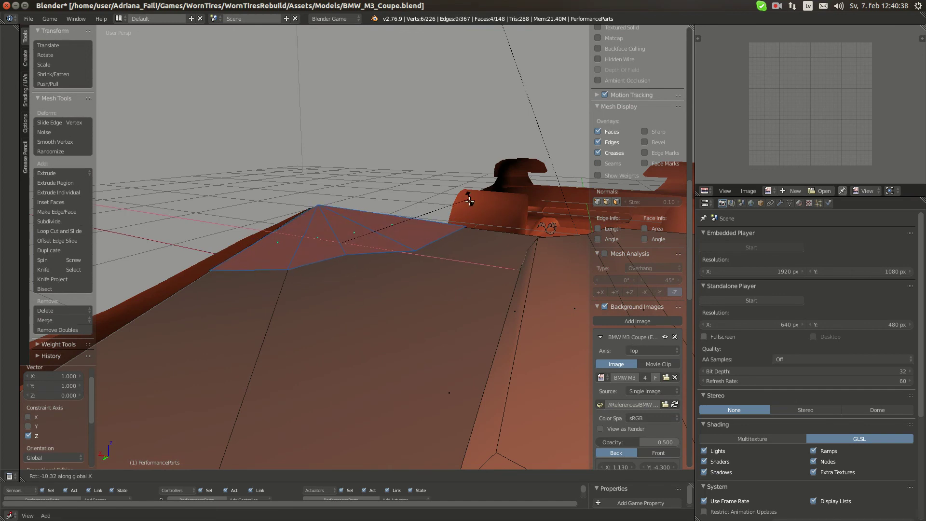
pyautogui.click(472, 199)
pyautogui.moveTo(472, 199); pyautogui.dragTo(465, 274, button='middle')
pyautogui.press('r')
pyautogui.press('x')
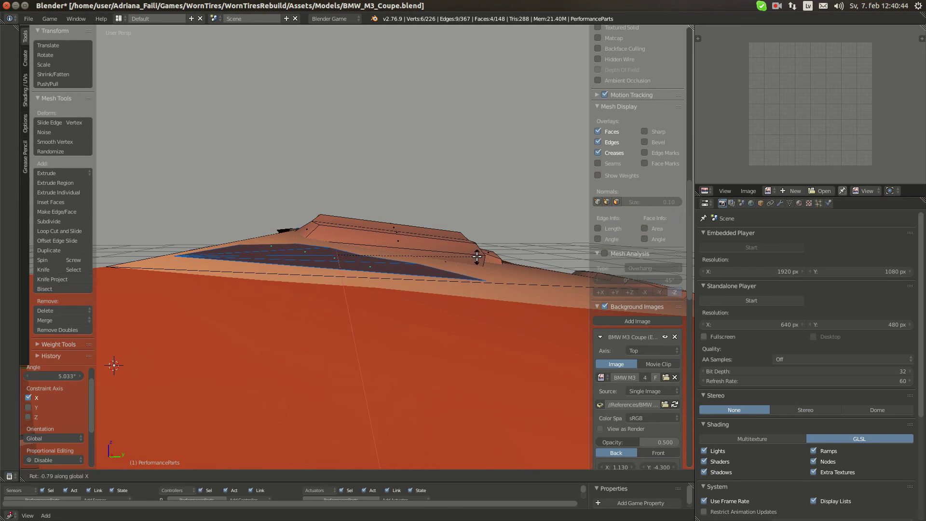
pyautogui.click(476, 257)
# Rotate the panel faces about the Y axis by about 1.6°, and again by about 0.3°.
pyautogui.press('r')
pyautogui.press('y')
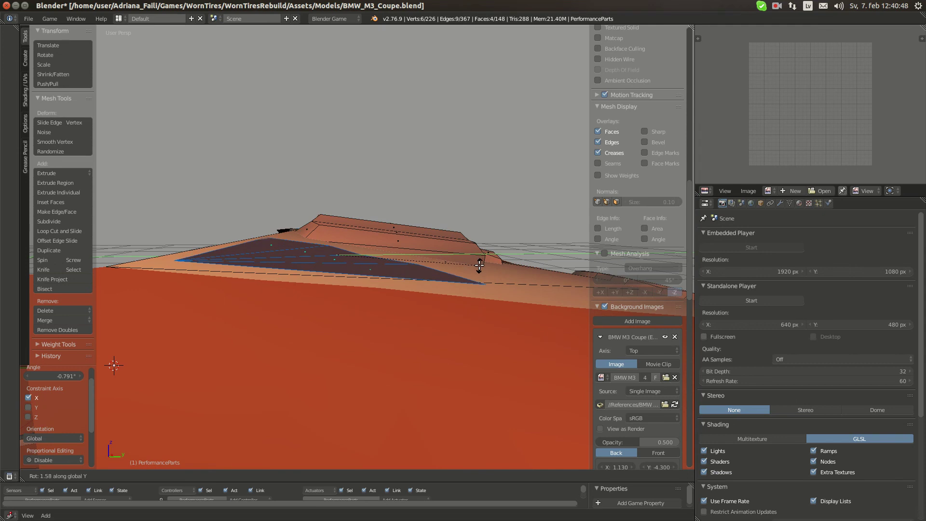
pyautogui.click(479, 265)
pyautogui.press('r')
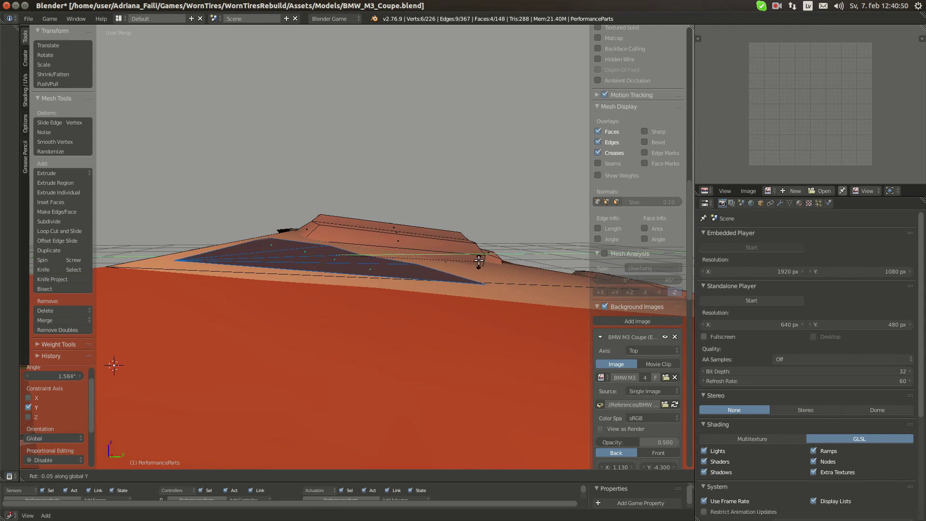
pyautogui.click(470, 284)
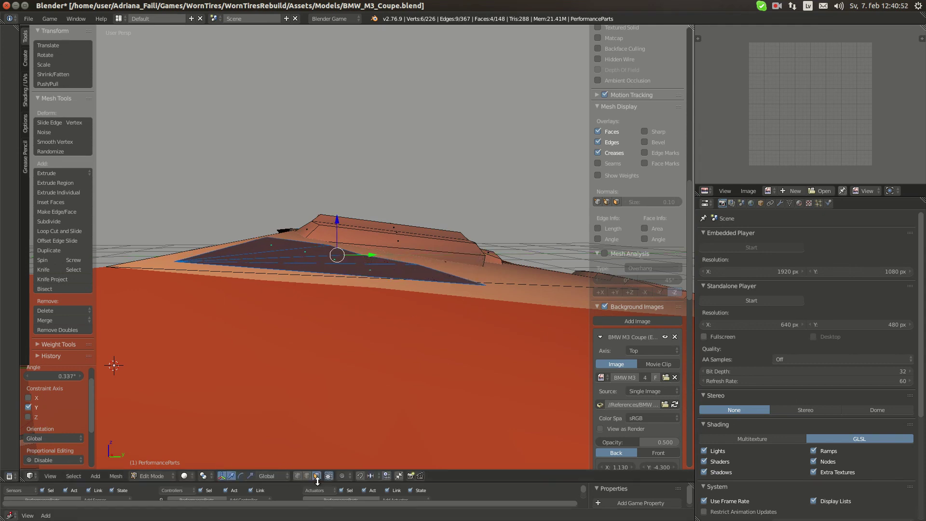
# Select the outline edges around the corner panel in edge selection mode.
pyautogui.moveTo(321, 440); pyautogui.dragTo(341, 377, button='middle')
pyautogui.press('a')
pyautogui.rightClick(361, 331)
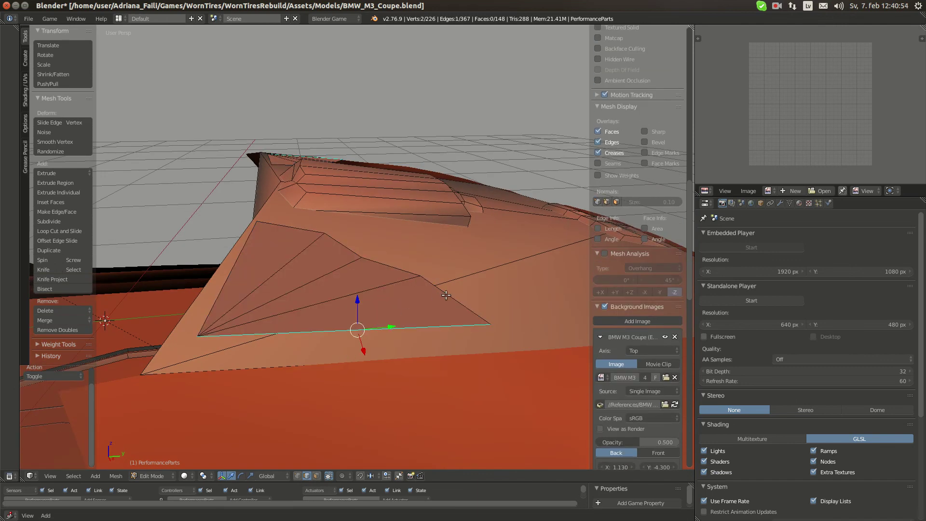
pyautogui.keyDown('shift'); pyautogui.rightClick(301, 218); pyautogui.keyUp('shift')
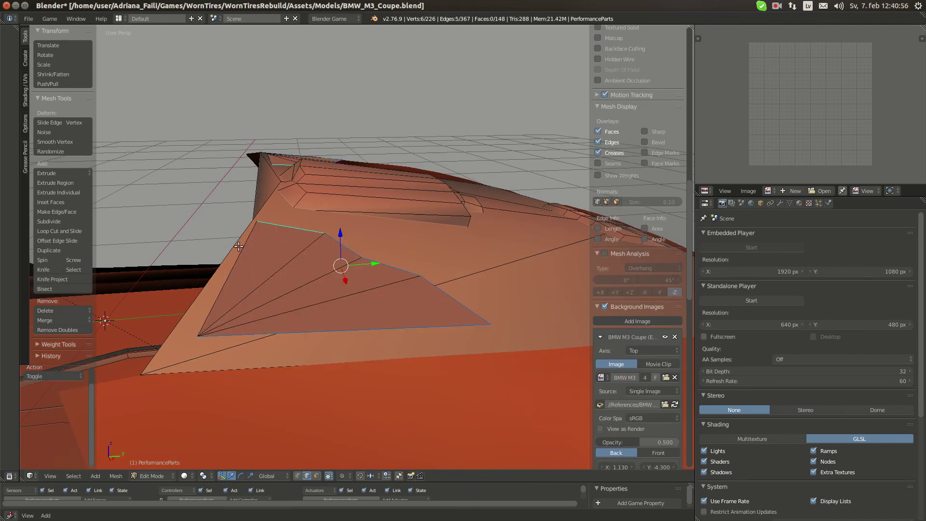
pyautogui.press('r')
pyautogui.press('z')
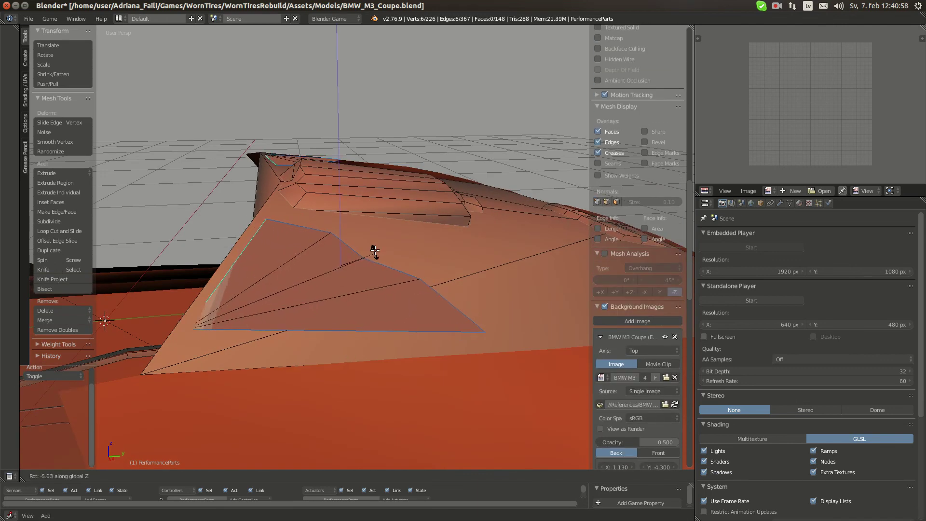
pyautogui.click(379, 235)
# Extrude the panel's outline edges down about 0.03 along Z to form its side walls.
pyautogui.press('e')
pyautogui.press('z')
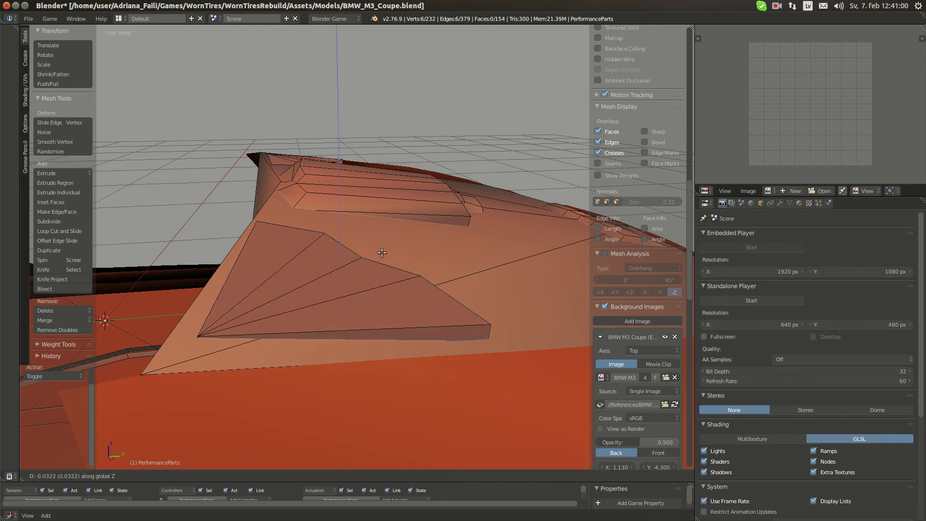
pyautogui.click(382, 256)
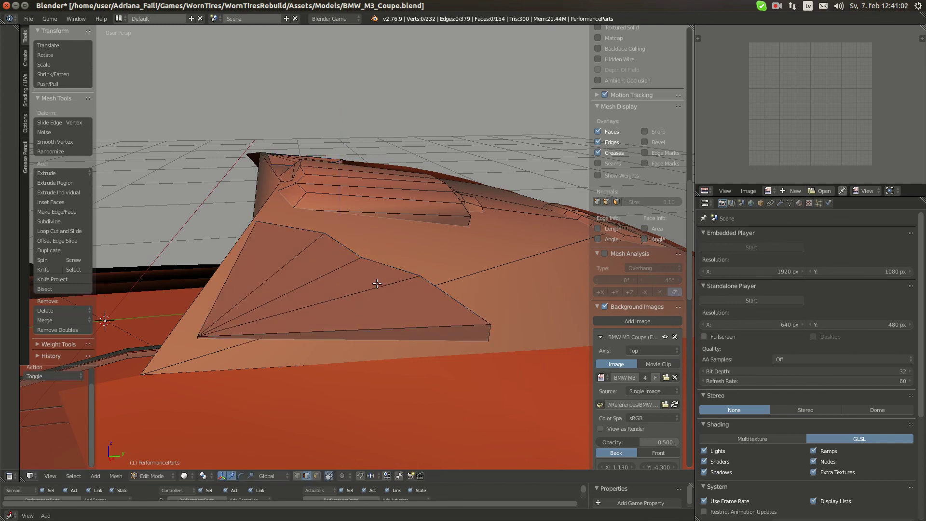
# Return to Object Mode and apply smooth shading to the performance parts object.
pyautogui.press('a')
pyautogui.press('Tab')
pyautogui.scroll(-3, 311, 276)
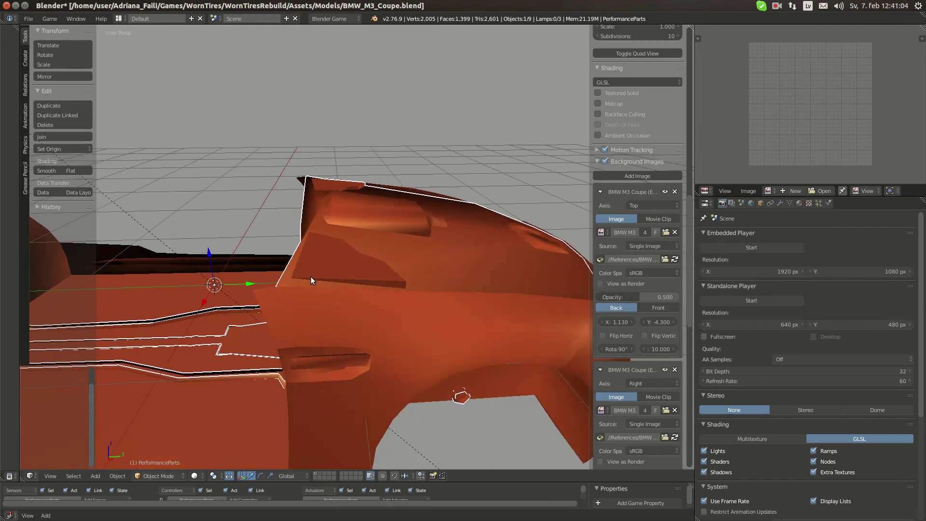
pyautogui.moveTo(310, 276); pyautogui.dragTo(255, 300, button='middle')
pyautogui.click(46, 170)
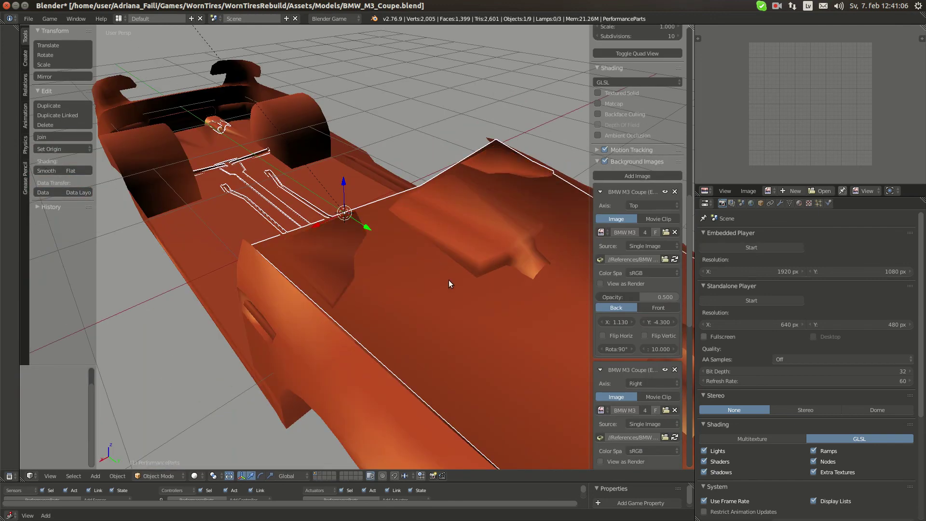
pyautogui.scroll(-5, 448, 279)
pyautogui.moveTo(448, 280); pyautogui.dragTo(424, 260, button='middle')
pyautogui.scroll(3, 395, 280)
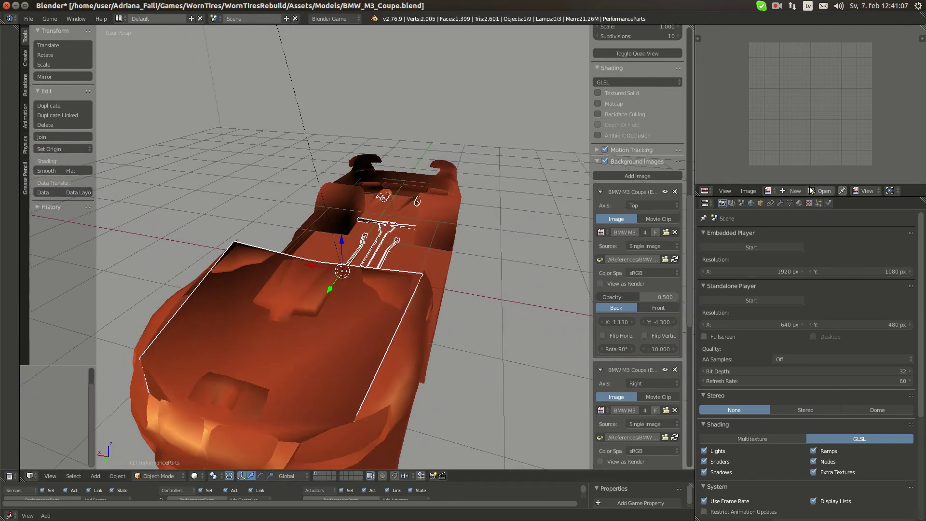
# Apply the object's mirror modifier and reopen the mesh in Edit Mode with nothing selected.
pyautogui.click(781, 203)
pyautogui.click(754, 267)
pyautogui.press('Tab')
pyautogui.scroll(6, 356, 278)
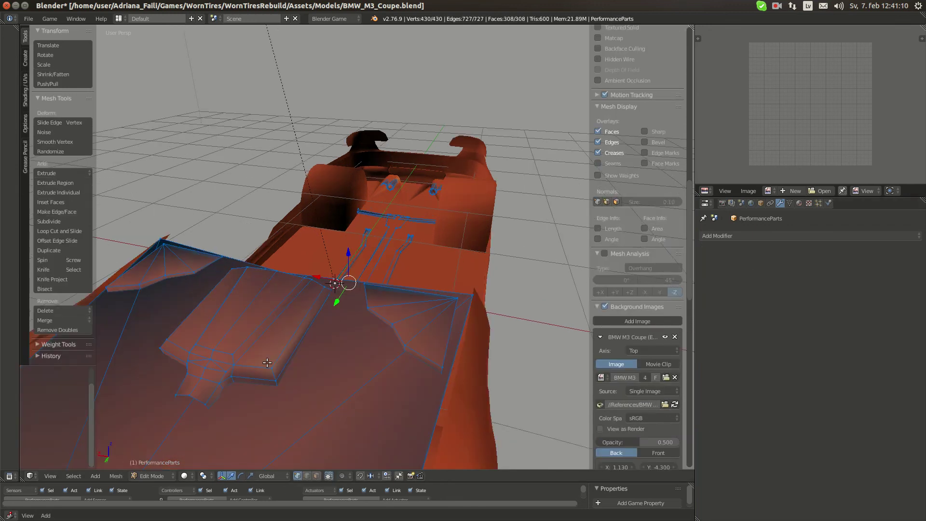
pyautogui.press('a')
# Box-select the faces of one half of the engine cover in face selection mode.
pyautogui.scroll(1, 356, 278)
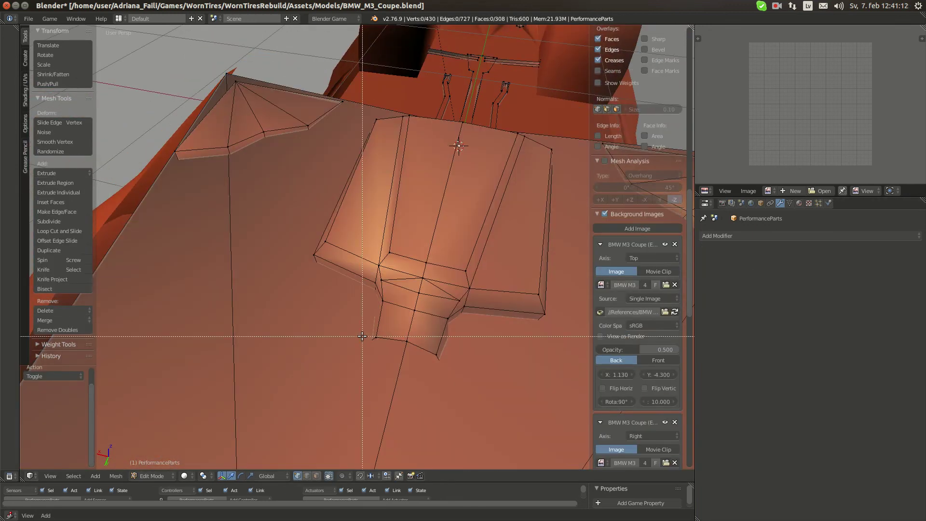
pyautogui.moveTo(376, 334); pyautogui.dragTo(305, 469, button='middle')
pyautogui.press('KP_7')
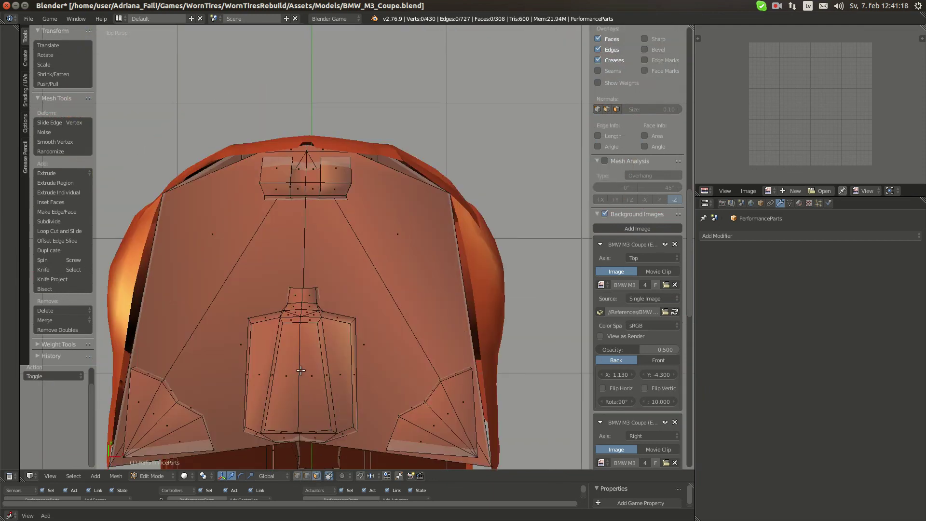
pyautogui.moveTo(355, 368); pyautogui.dragTo(361, 389)
pyautogui.moveTo(354, 392); pyautogui.dragTo(348, 335, button='middle')
pyautogui.press('b')
pyautogui.moveTo(311, 187); pyautogui.dragTo(356, 206)
pyautogui.moveTo(343, 199); pyautogui.dragTo(299, 282, button='middle')
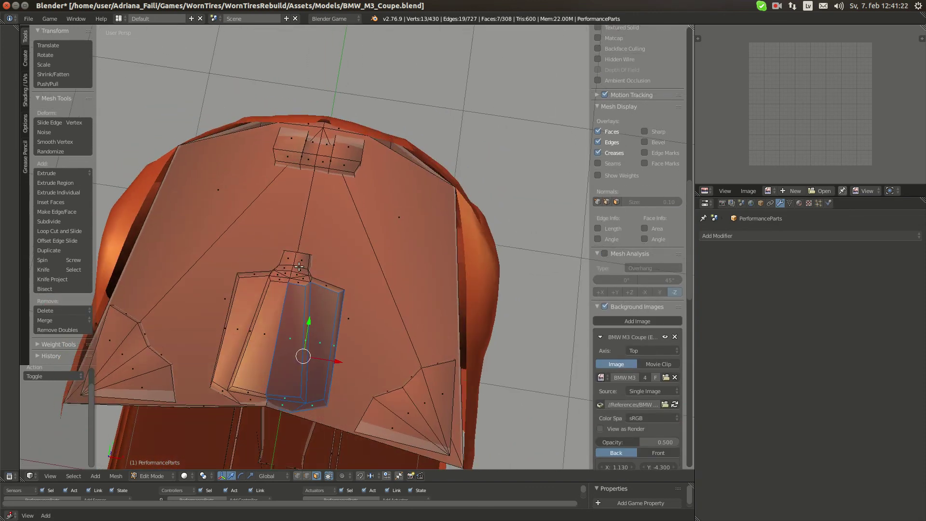
# Add the engine cover's neck faces and the faces of its other half to the selection.
pyautogui.press('b')
pyautogui.moveTo(285, 258); pyautogui.dragTo(307, 287)
pyautogui.moveTo(307, 288); pyautogui.dragTo(242, 275, button='middle')
pyautogui.scroll(3, 242, 275)
pyautogui.press('b')
pyautogui.moveTo(213, 311); pyautogui.dragTo(225, 322)
pyautogui.moveTo(225, 322); pyautogui.dragTo(270, 283, button='middle')
pyautogui.press('b')
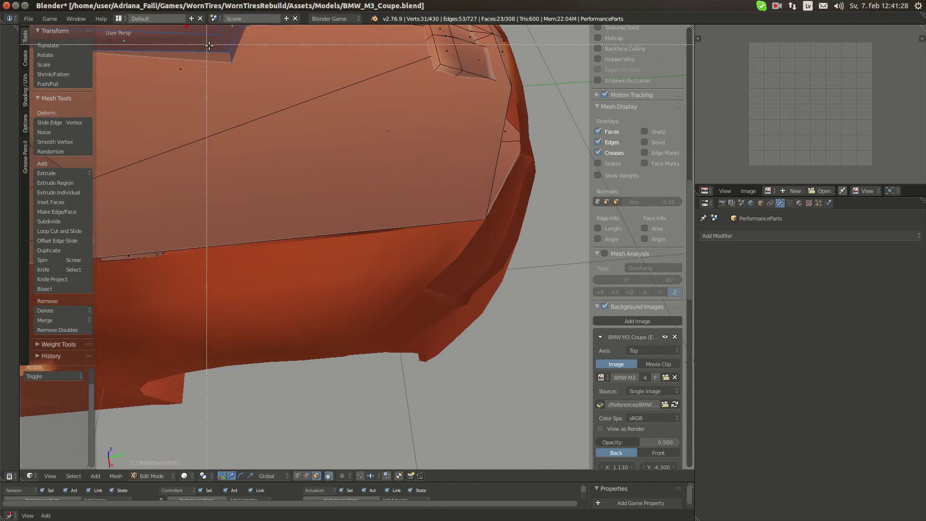
# Add the remaining side wall and neck faces until the whole engine cover is selected.
pyautogui.moveTo(247, 163); pyautogui.dragTo(339, 188, button='middle')
pyautogui.moveTo(292, 262); pyautogui.dragTo(328, 253, button='middle')
pyautogui.moveTo(296, 346); pyautogui.dragTo(297, 346)
pyautogui.moveTo(273, 328); pyautogui.dragTo(374, 310, button='middle')
pyautogui.press('b')
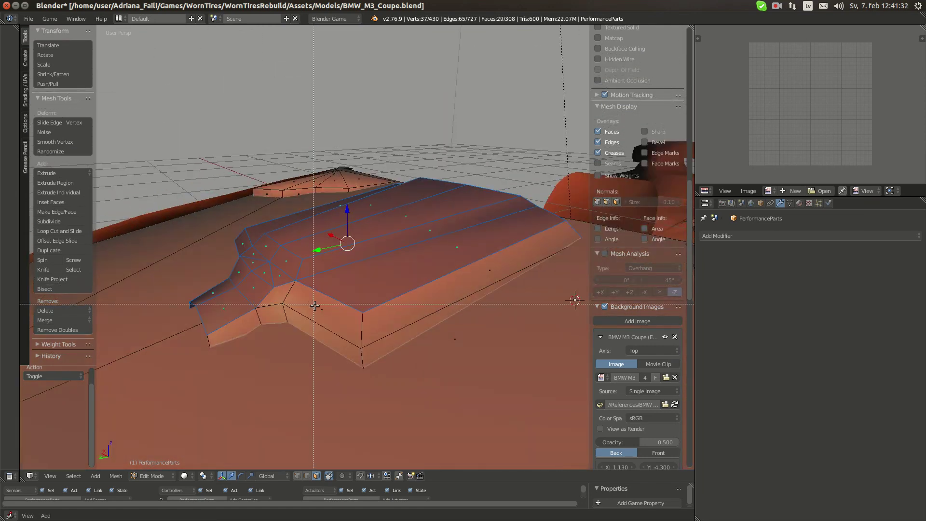
pyautogui.moveTo(314, 306); pyautogui.dragTo(366, 328)
pyautogui.press('b')
pyautogui.moveTo(260, 303); pyautogui.dragTo(264, 313)
pyautogui.moveTo(263, 313); pyautogui.dragTo(291, 267, button='middle')
pyautogui.press('b')
pyautogui.moveTo(284, 255); pyautogui.dragTo(301, 274)
pyautogui.moveTo(300, 274); pyautogui.dragTo(311, 223, button='middle')
# Adjust the selected engine cover's scale and tilt about X, shifting it about 0.009 along Y and -0.01 along Z.
pyautogui.press('s')
pyautogui.click(445, 299)
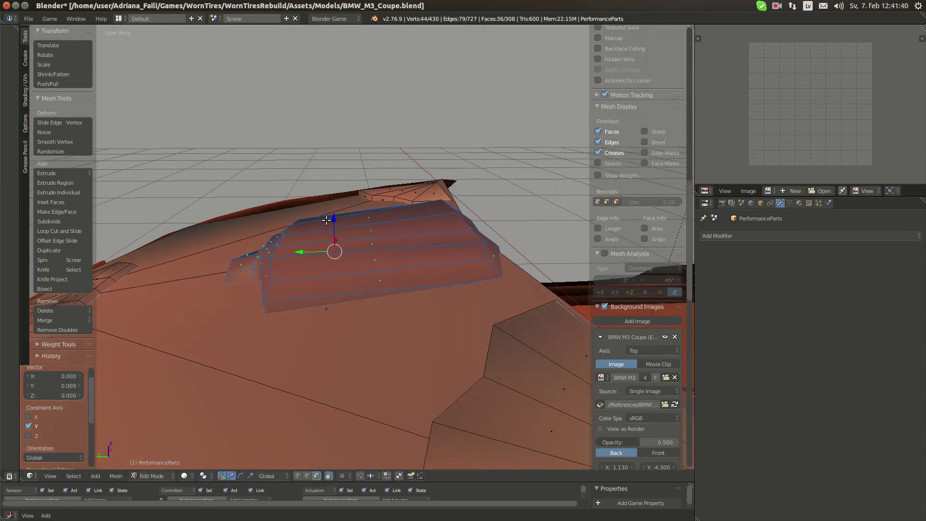
pyautogui.moveTo(331, 220); pyautogui.dragTo(336, 227)
pyautogui.press('r')
pyautogui.press('x')
pyautogui.click(494, 305)
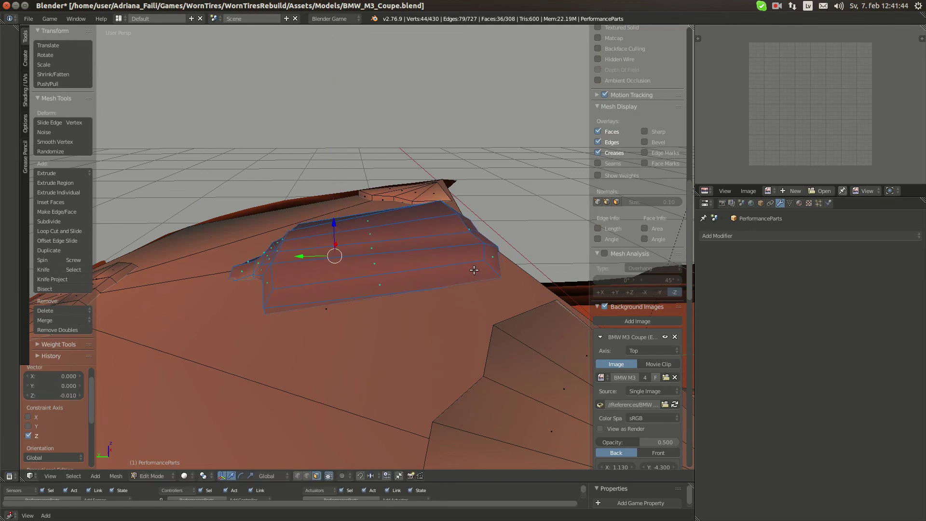
# Scale the engine cover by about 1.025, shift it about 0.01 along Y and lower it slightly.
pyautogui.press('s')
pyautogui.click(491, 277)
pyautogui.moveTo(297, 256); pyautogui.dragTo(294, 256)
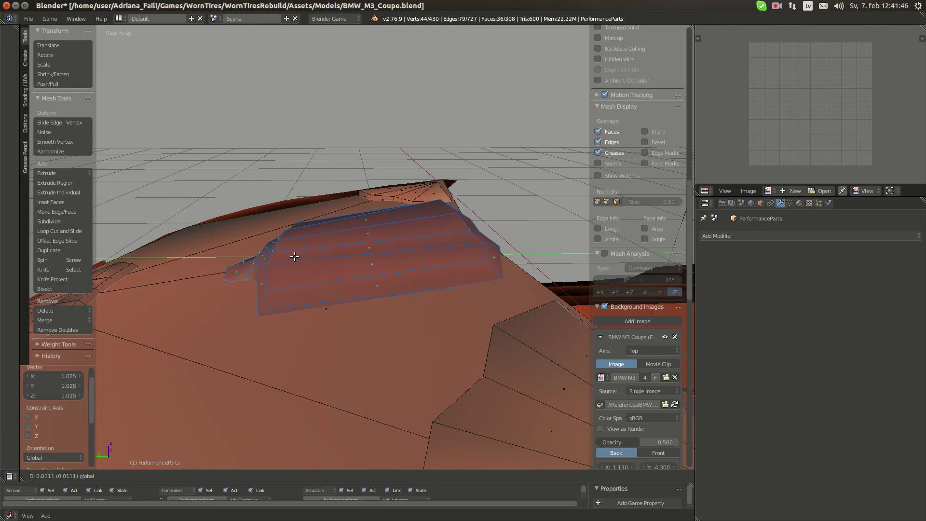
pyautogui.moveTo(331, 225); pyautogui.dragTo(331, 229)
# Compare against the hood on layer 2 while scaling the engine cover by about 1.023 and shifting it along Y, and return to layer 1.
pyautogui.press('2')
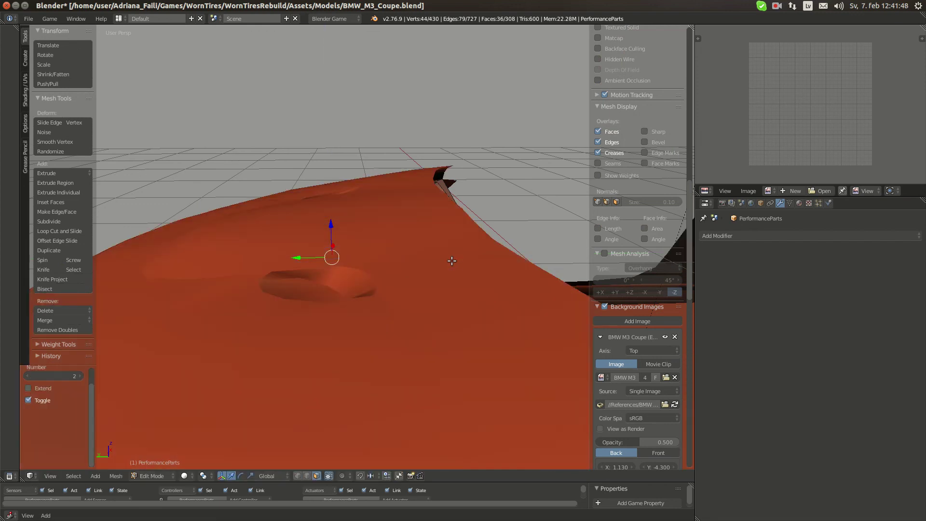
pyautogui.scroll(-5, 381, 257)
pyautogui.moveTo(359, 258); pyautogui.dragTo(317, 251, button='middle')
pyautogui.press('s')
pyautogui.click(397, 257)
pyautogui.moveTo(316, 251); pyautogui.dragTo(314, 250)
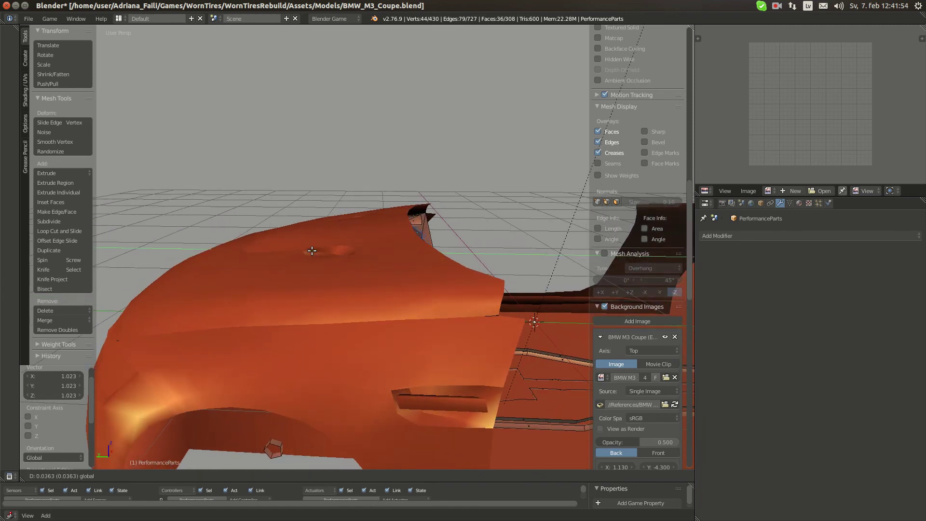
pyautogui.moveTo(440, 250); pyautogui.dragTo(445, 250)
pyautogui.press('1')
# Rotate the engine cover about 1.37° around the X axis.
pyautogui.moveTo(280, 287); pyautogui.dragTo(353, 309, button='middle')
pyautogui.scroll(1, 352, 309)
pyautogui.scroll(1, 304, 450)
pyautogui.moveTo(302, 448); pyautogui.dragTo(371, 236, button='middle')
pyautogui.press('r')
pyautogui.press('x')
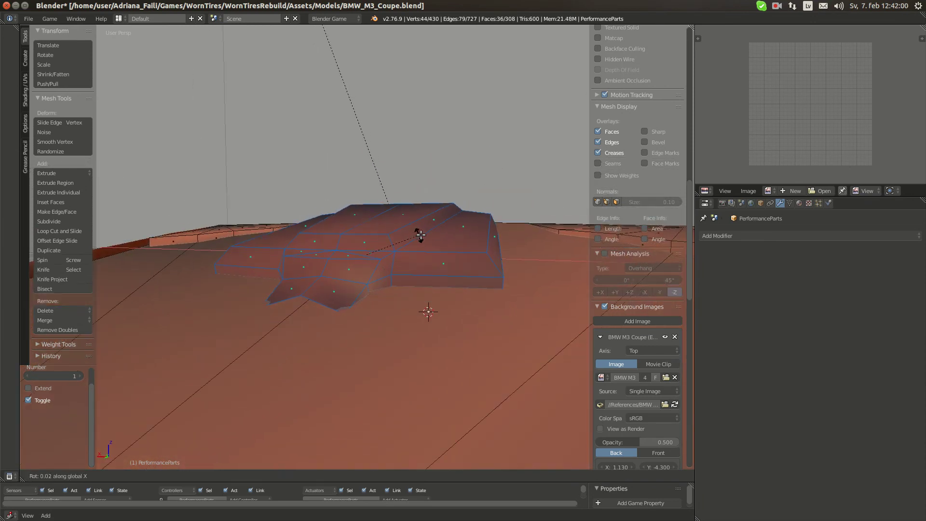
pyautogui.click(430, 277)
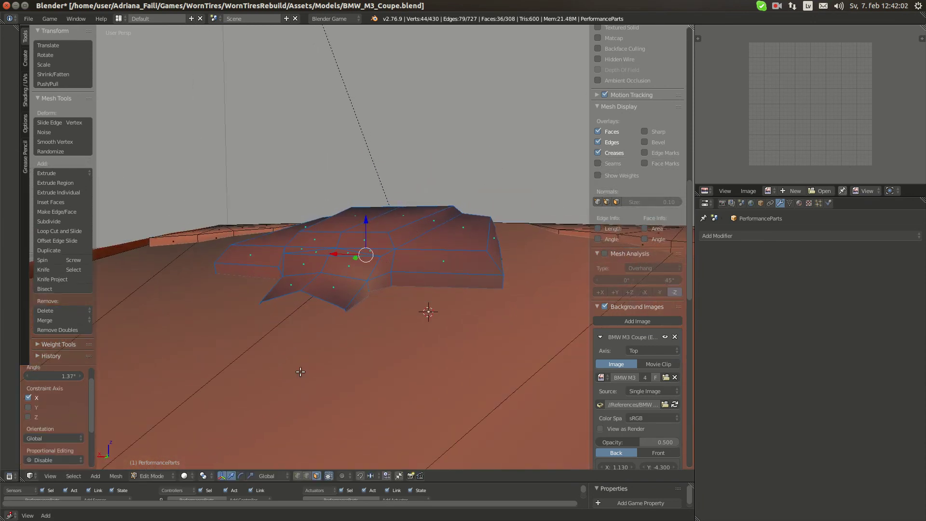
# Select the five vertices along the front edge of the engine cover's neck and view them from the top.
pyautogui.click(298, 477)
pyautogui.scroll(-4, 333, 339)
pyautogui.moveTo(339, 335); pyautogui.dragTo(363, 362, button='middle')
pyautogui.press('a')
pyautogui.scroll(4, 419, 415)
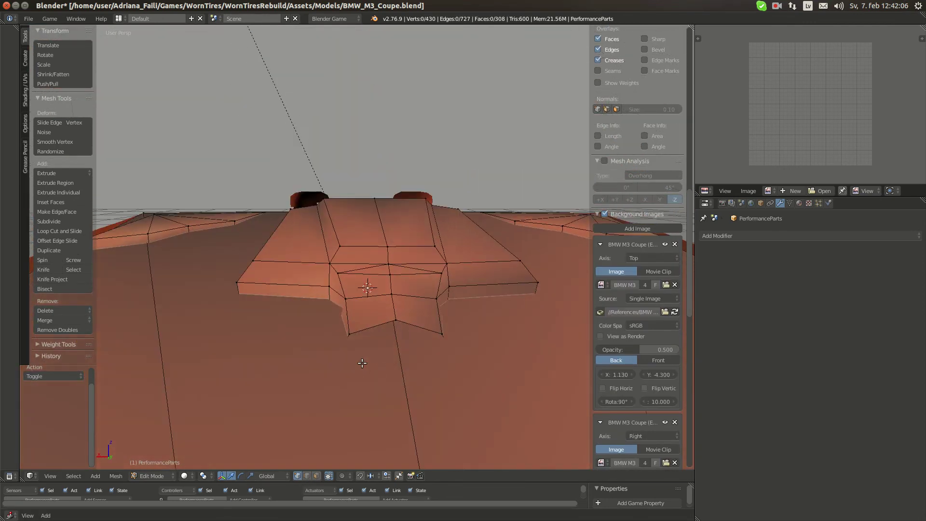
pyautogui.rightClick(349, 335)
pyautogui.keyDown('shift'); pyautogui.rightClick(395, 320); pyautogui.keyUp('shift')
pyautogui.moveTo(441, 306); pyautogui.dragTo(417, 252, button='middle')
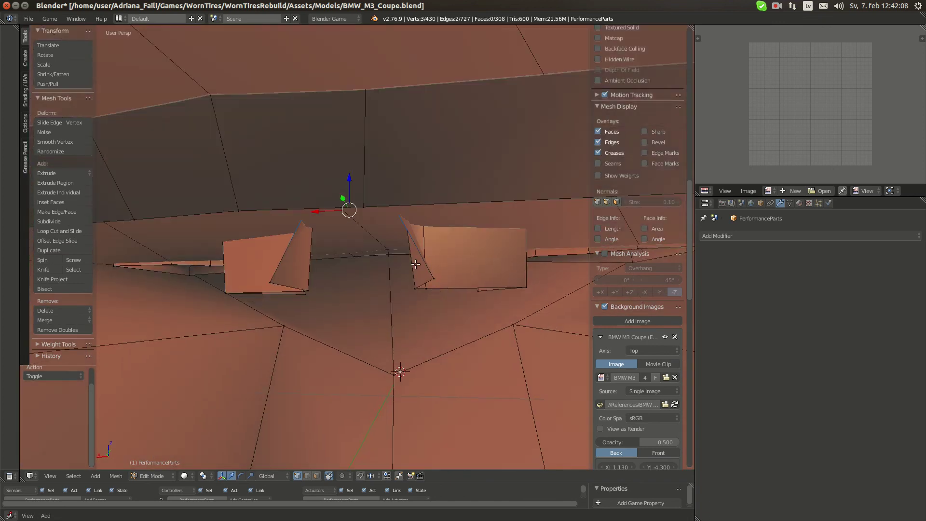
pyautogui.keyDown('shift'); pyautogui.rightClick(419, 266); pyautogui.keyUp('shift')
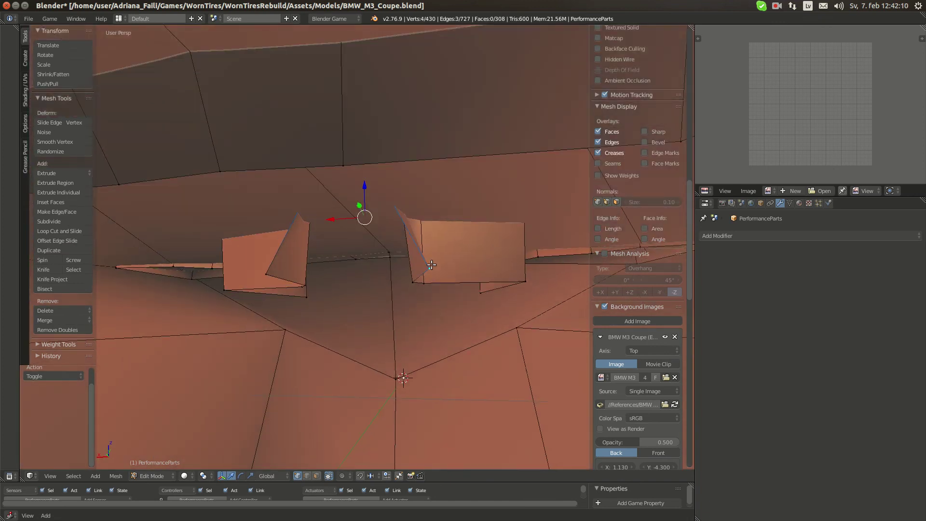
pyautogui.press('KP_7')
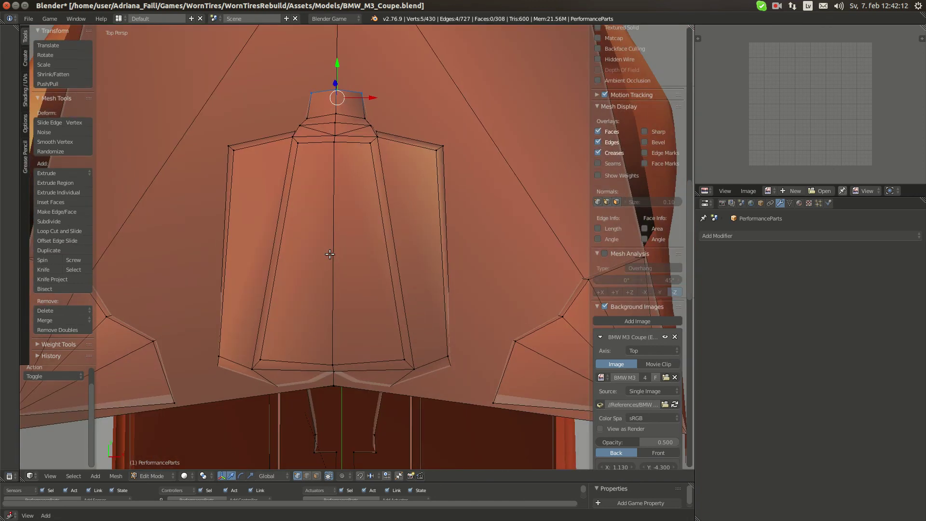
pyautogui.scroll(-4, 347, 131)
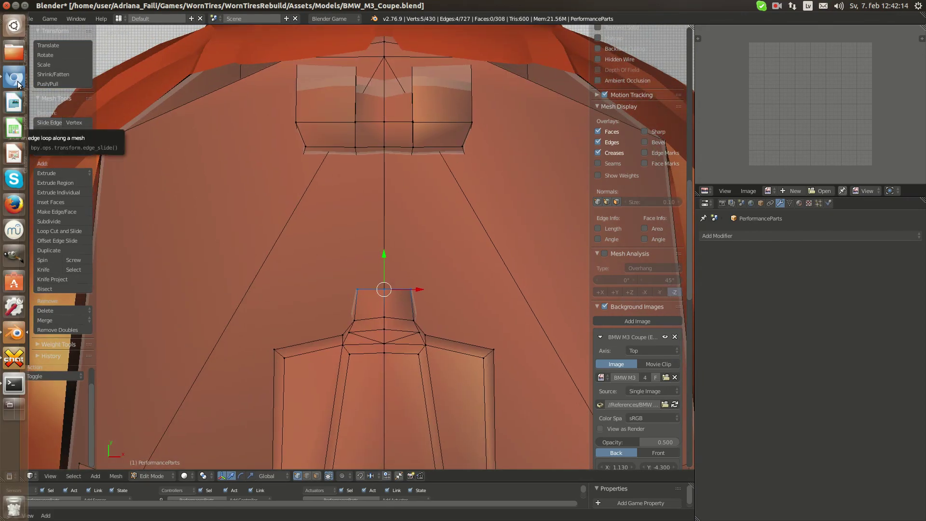
# Rotate the front edge of the engine cover's neck about -42° in the top view and scale it by about 1.451.
pyautogui.click(14, 78)
pyautogui.hotkey('alt', 'Tab')
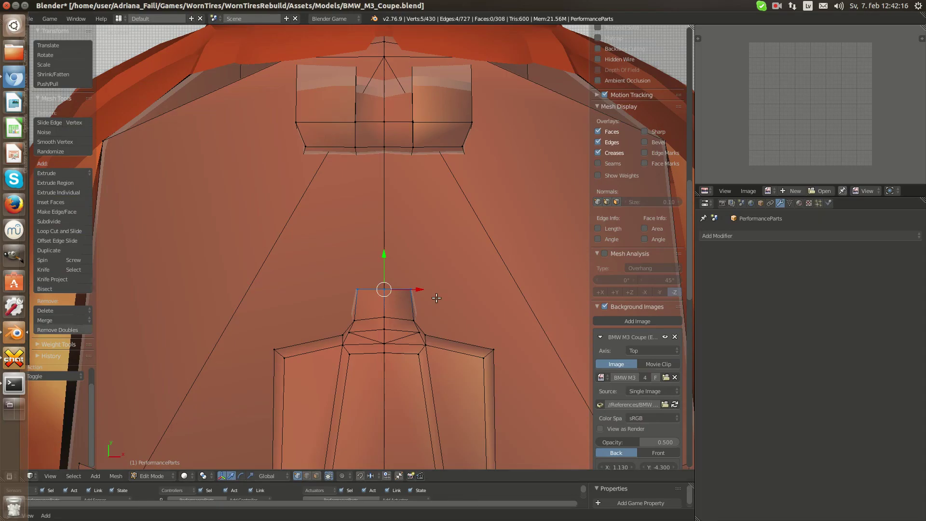
pyautogui.press('r')
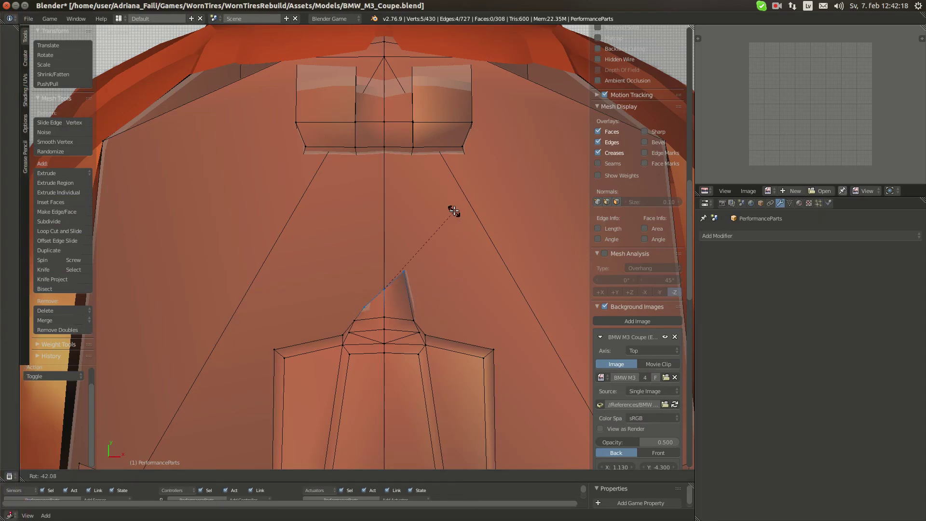
pyautogui.click(454, 210)
pyautogui.press('s')
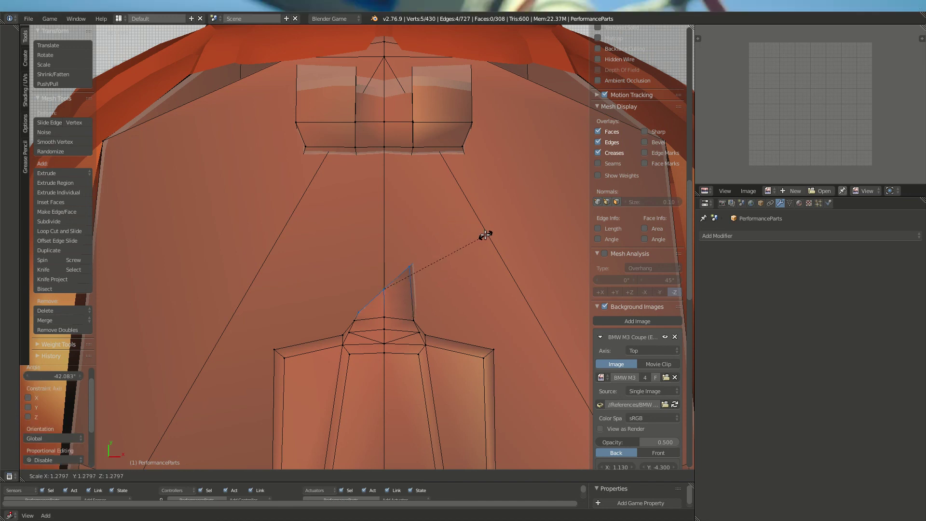
pyautogui.click(502, 253)
# Shift the neck's front edge about -0.044 in X and -0.008 in Y, and its left inner corner vertex about -0.024 and -0.005.
pyautogui.press('g')
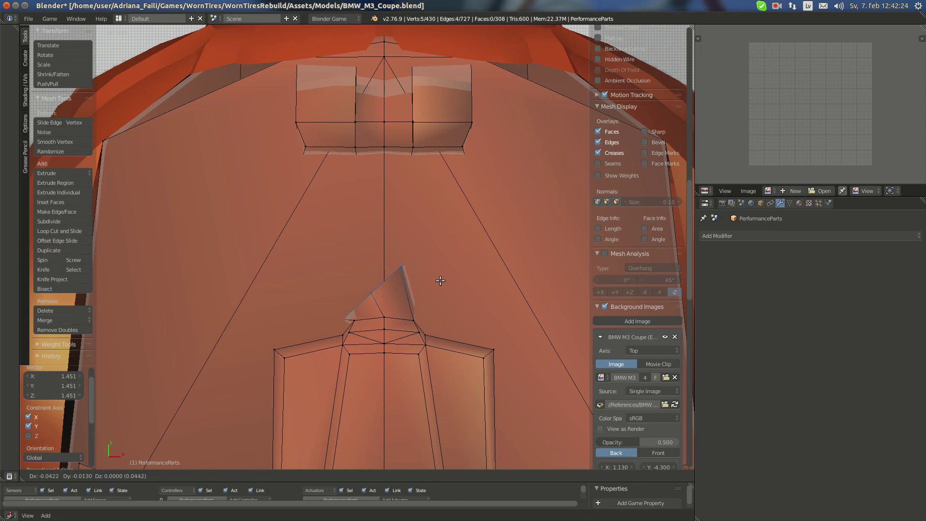
pyautogui.click(425, 292)
pyautogui.rightClick(350, 320)
pyautogui.press('g')
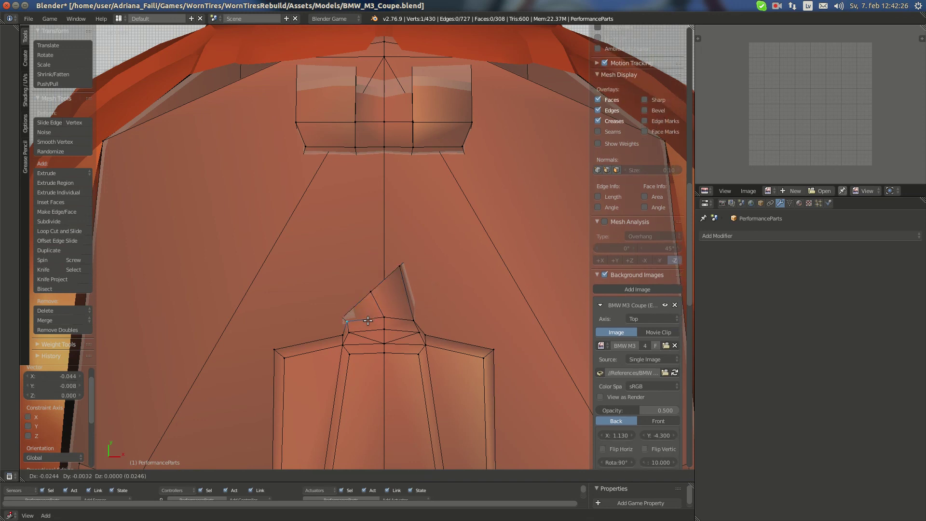
pyautogui.click(368, 321)
# Check the engine photo in Chromium, and raise the five vertices of the neck's front edge in Blender about 0.018 along Z.
pyautogui.click(10, 78)
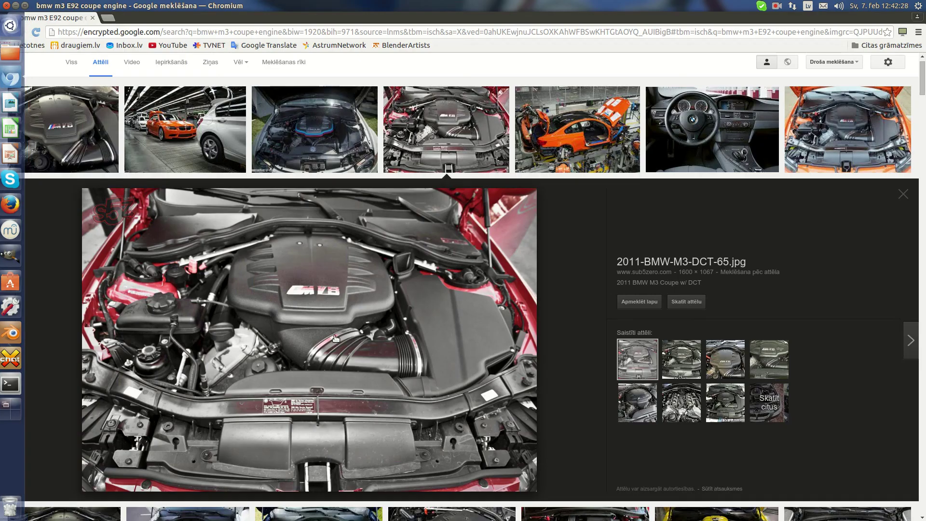
pyautogui.click(10, 333)
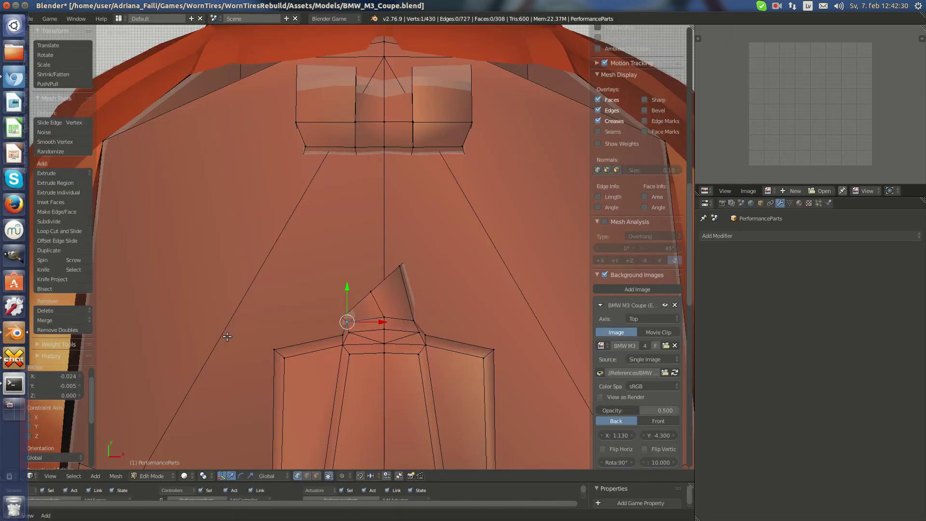
pyautogui.moveTo(227, 336); pyautogui.dragTo(511, 294, button='middle')
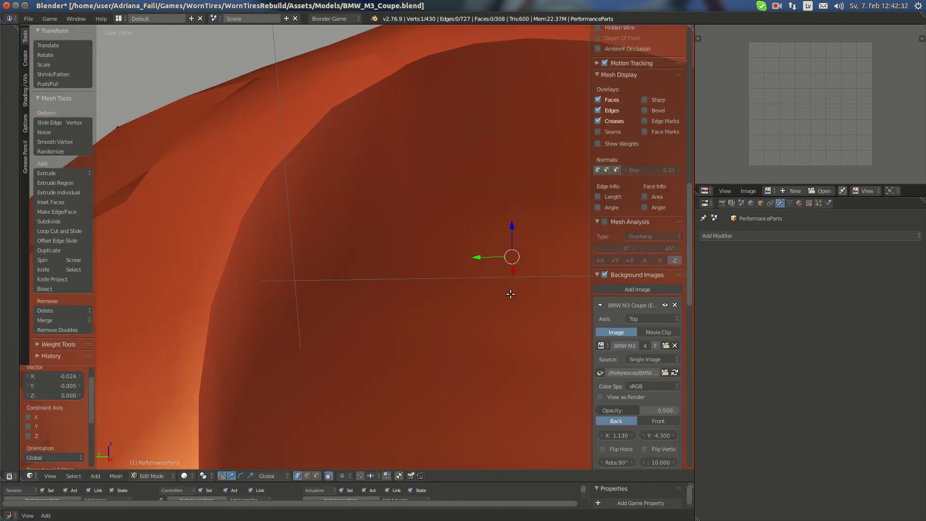
pyautogui.scroll(1, 517, 311)
pyautogui.press('KP_5')
pyautogui.press('KP_Decimal')
pyautogui.scroll(2, 356, 330)
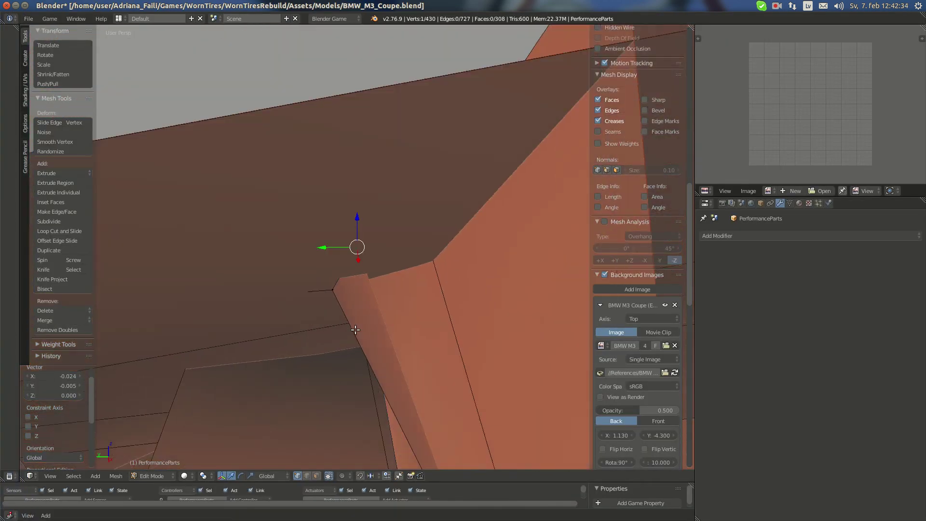
pyautogui.scroll(-4, 356, 330)
pyautogui.moveTo(355, 330); pyautogui.dragTo(346, 311, button='middle')
pyautogui.scroll(4, 350, 307)
pyautogui.keyDown('shift'); pyautogui.rightClick(448, 379); pyautogui.keyUp('shift')
pyautogui.scroll(-4, 448, 380)
pyautogui.moveTo(475, 393); pyautogui.dragTo(569, 425, button='middle')
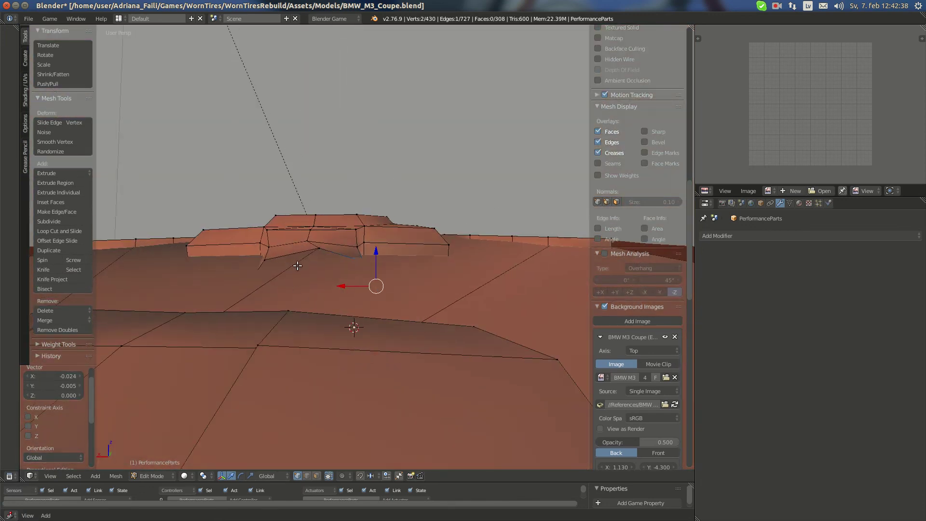
pyautogui.keyDown('shift'); pyautogui.rightClick(267, 287); pyautogui.keyUp('shift')
pyautogui.moveTo(266, 288); pyautogui.dragTo(320, 293, button='middle')
pyautogui.keyDown('shift'); pyautogui.rightClick(232, 260); pyautogui.keyUp('shift')
pyautogui.moveTo(328, 273); pyautogui.dragTo(326, 269)
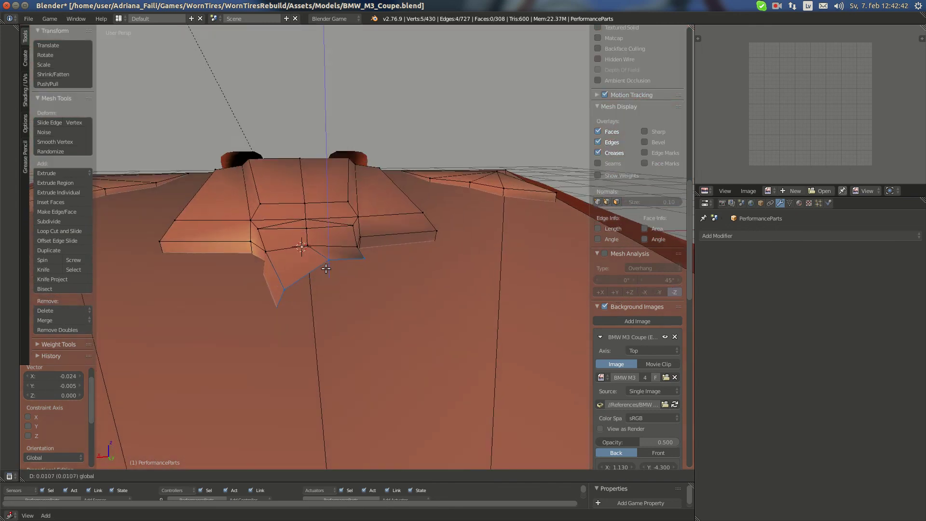
pyautogui.click(325, 266)
# Extrude the neck's front edge about 0.15 toward the left in the top view and rotate the new end about -39.5°.
pyautogui.press('KP_7')
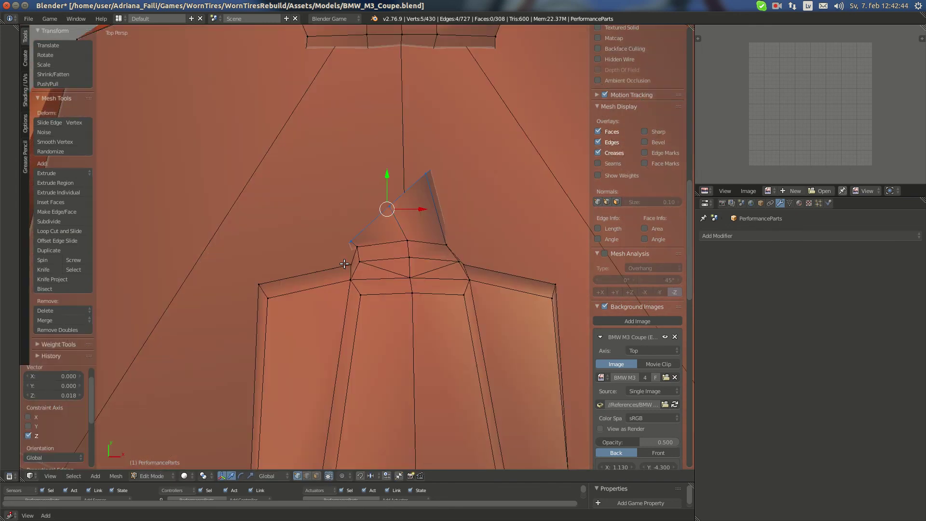
pyautogui.press('KP_5')
pyautogui.press('e')
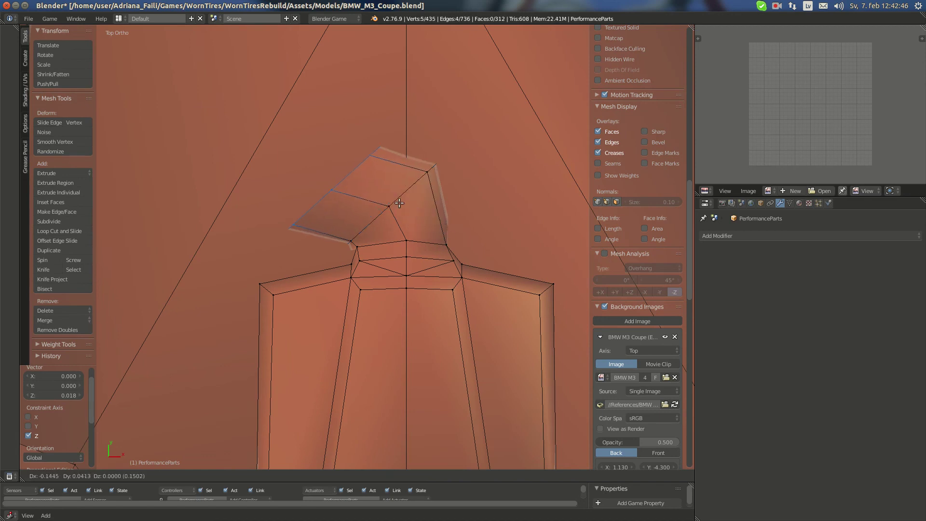
pyautogui.click(400, 197)
pyautogui.press('r')
pyautogui.click(436, 153)
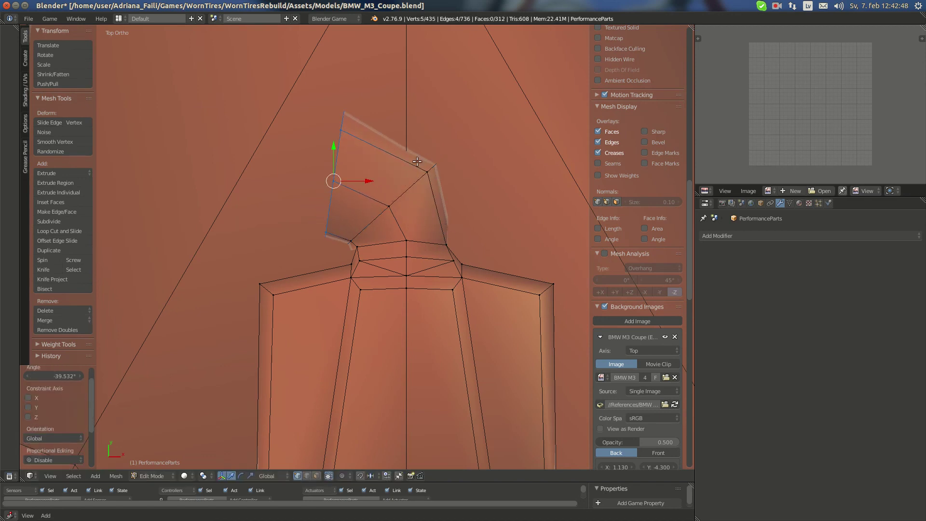
# Scale the duct's new end edge to about 0.803 and lower it about 0.010 along Z.
pyautogui.scroll(-3, 436, 153)
pyautogui.press('s')
pyautogui.click(480, 190)
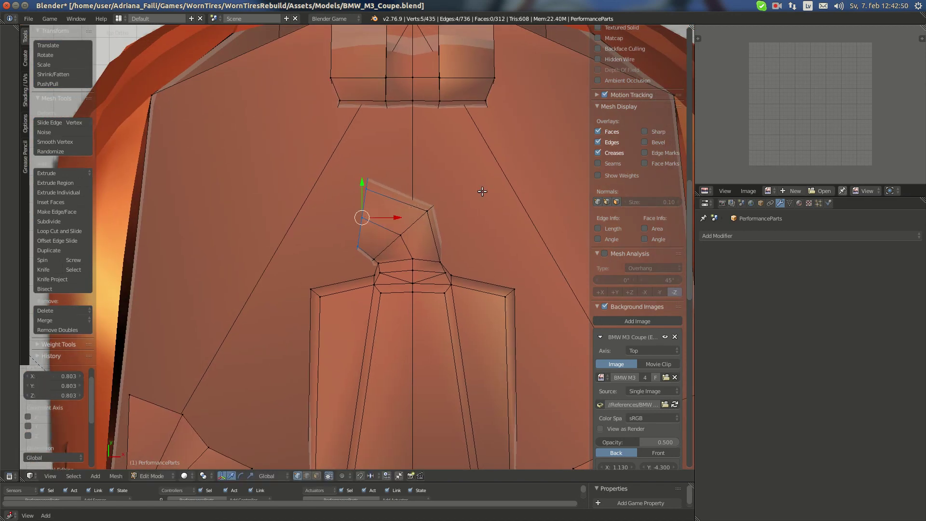
pyautogui.moveTo(481, 189); pyautogui.dragTo(333, 272, button='middle')
pyautogui.press('g')
pyautogui.press('z')
pyautogui.click(316, 238)
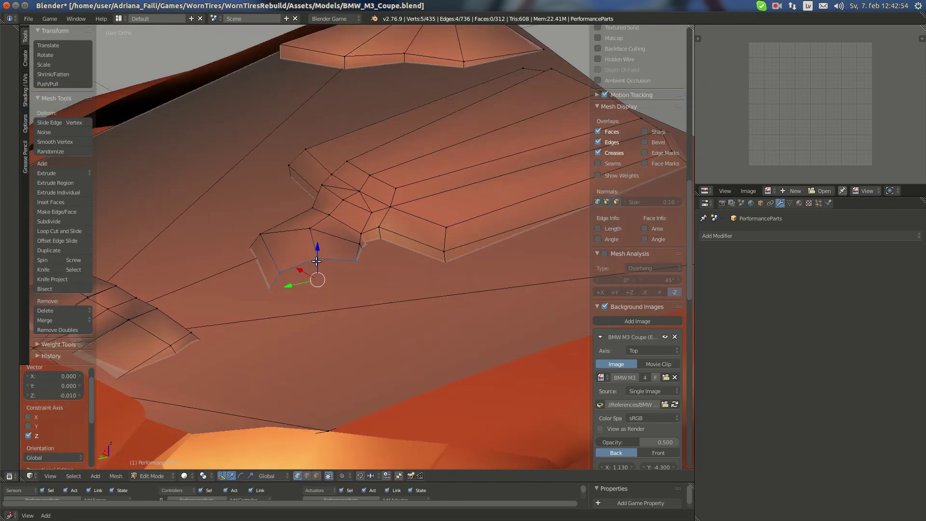
# Extrude the duct's end edge about 0.24 further left in the top view, rotating it about -5.7° and scaling it to about 0.908.
pyautogui.press('KP_7')
pyautogui.press('e')
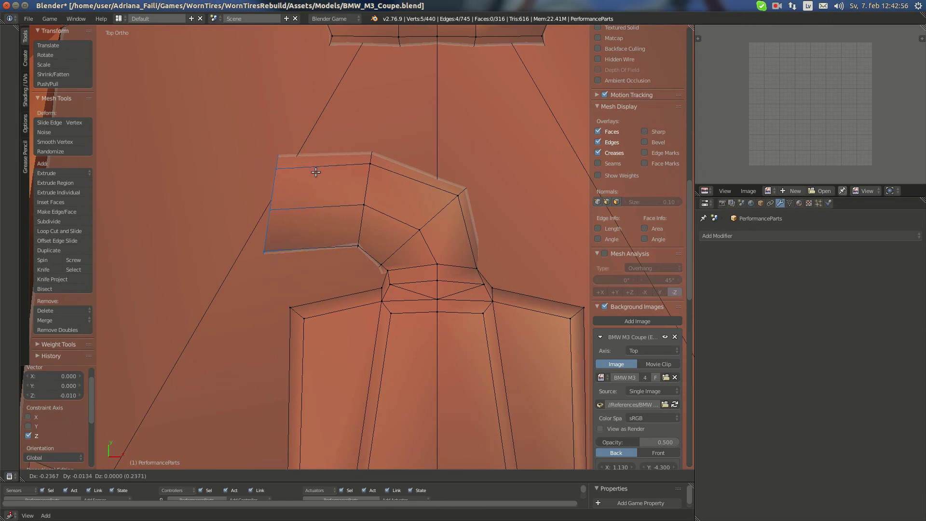
pyautogui.click(309, 164)
pyautogui.click(360, 193)
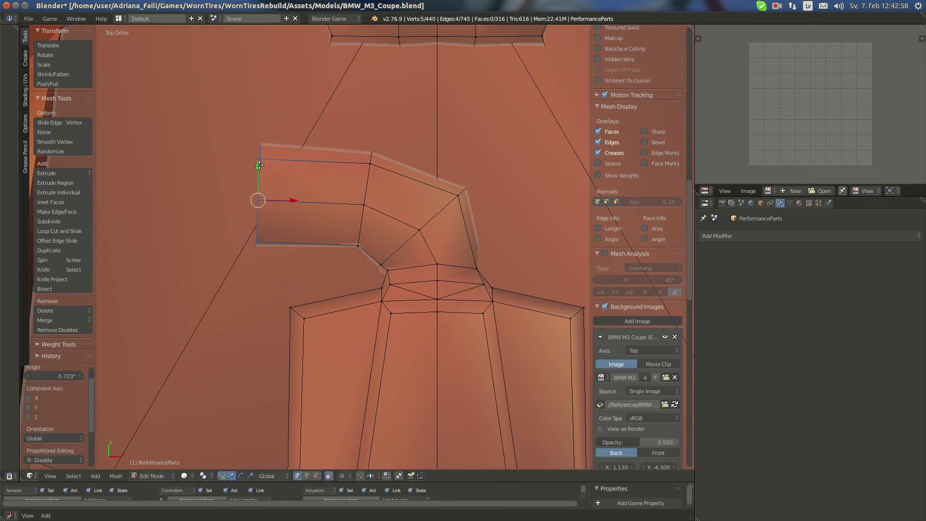
pyautogui.scroll(-4, 425, 172)
pyautogui.press('s')
pyautogui.click(415, 172)
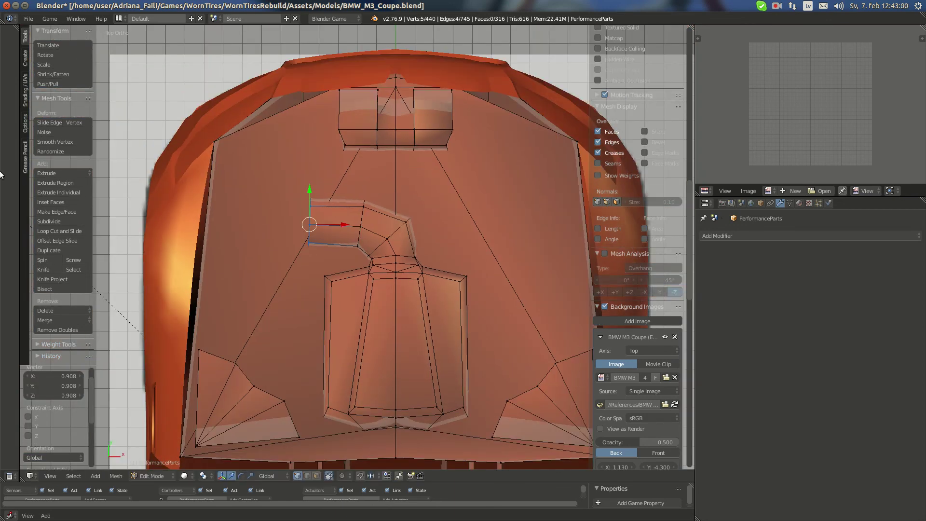
# Check the engine photo in Chromium, and extrude the duct's end about 0.033 along negative X in Blender, scaling it by about 1.171.
pyautogui.moveTo(0, 176)
pyautogui.click(17, 80)
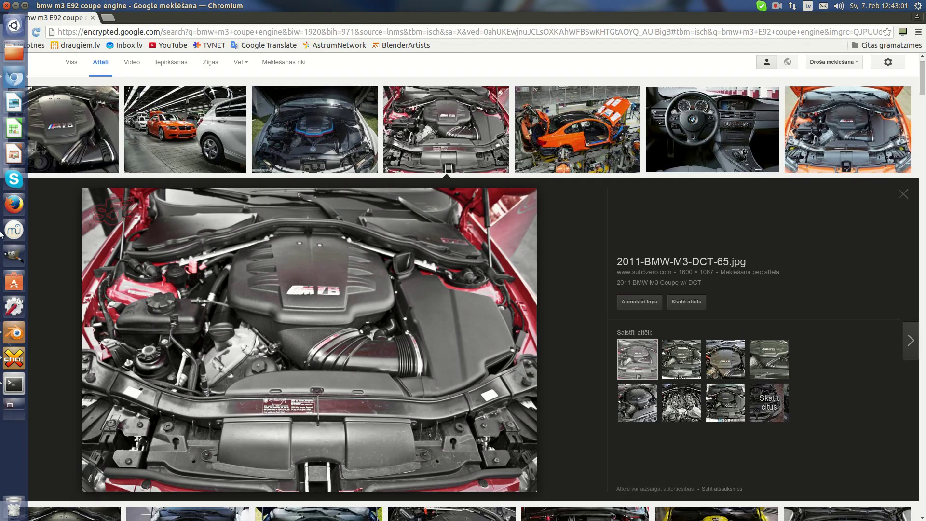
pyautogui.click(6, 332)
pyautogui.scroll(1, 396, 253)
pyautogui.press('g')
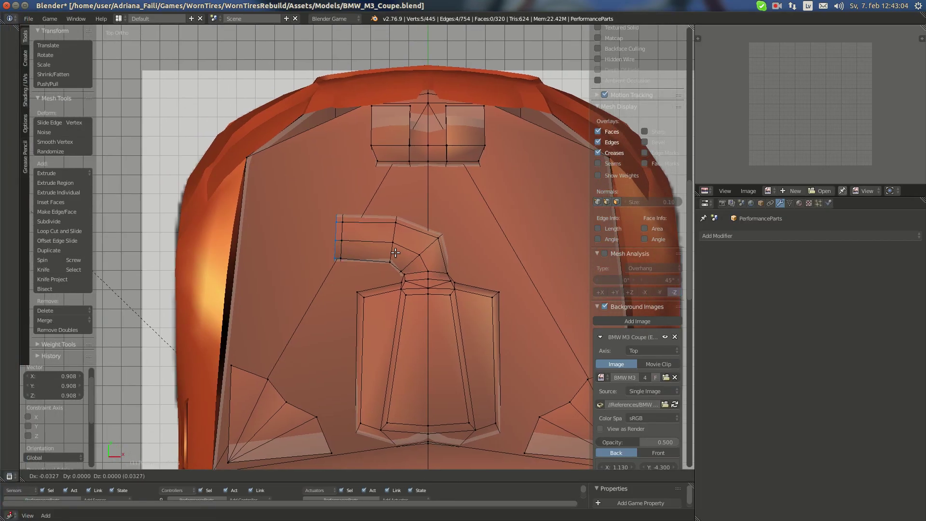
pyautogui.click(396, 253)
pyautogui.press('s')
pyautogui.click(404, 264)
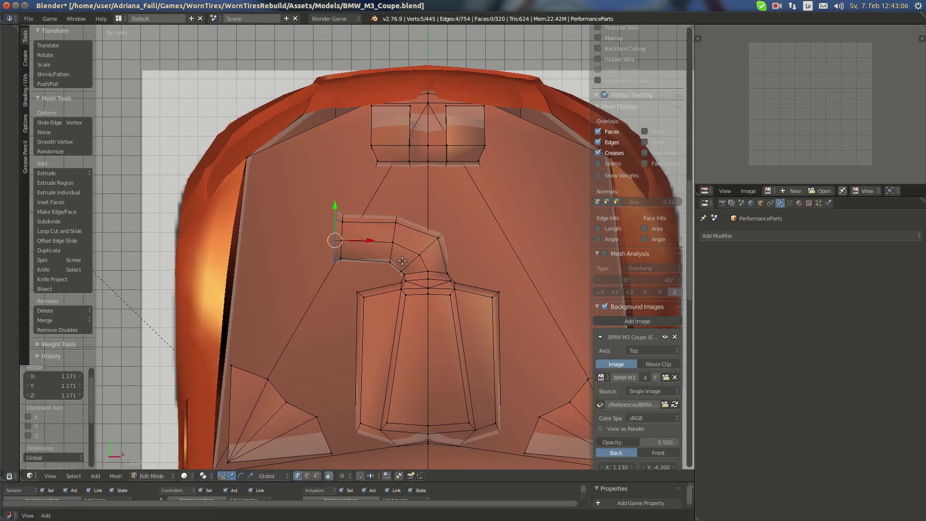
# Compare the duct with the engine photo in Chromium, and extrude the left side face of Blender's front block about 0.224 along its normal.
pyautogui.moveTo(402, 261); pyautogui.dragTo(511, 263, button='middle')
pyautogui.scroll(-5, 451, 242)
pyautogui.moveTo(20, 103)
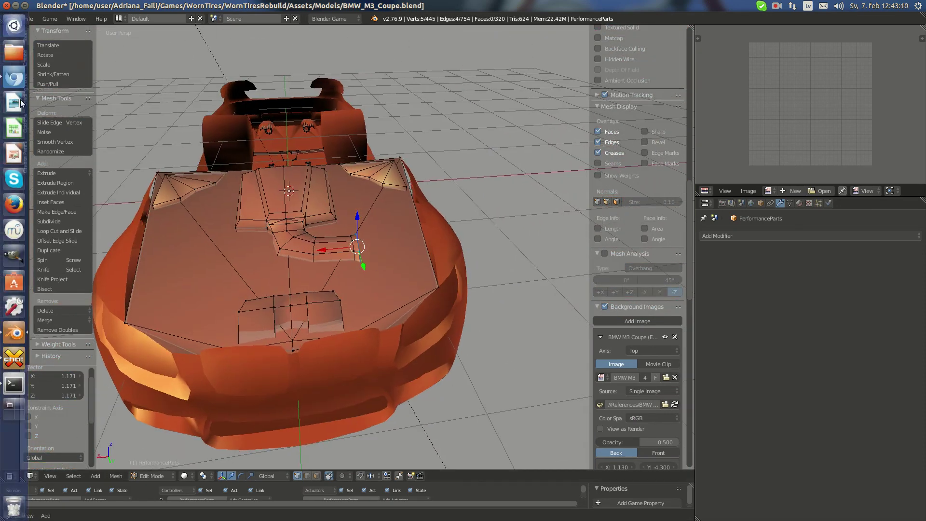
pyautogui.hotkey('alt', 'Tab')
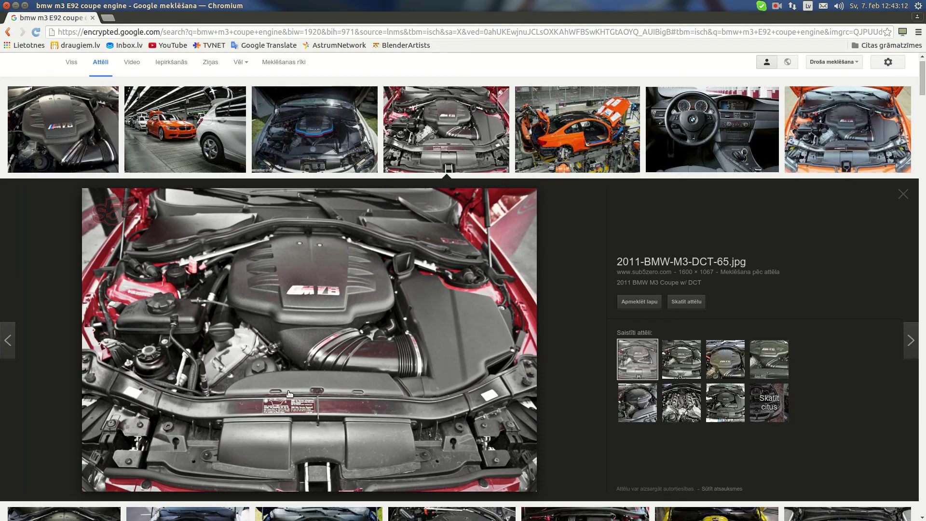
pyautogui.moveTo(5, 363)
pyautogui.click(14, 333)
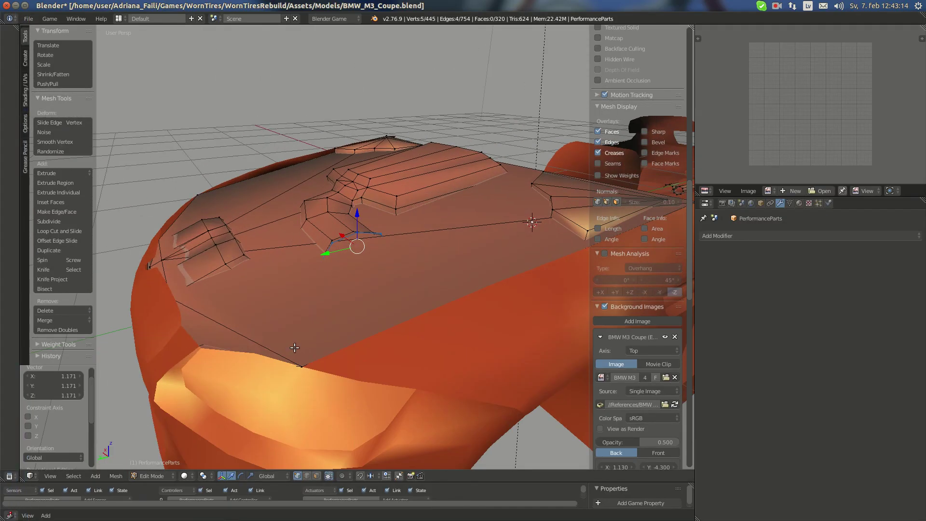
pyautogui.click(316, 476)
pyautogui.rightClick(205, 266)
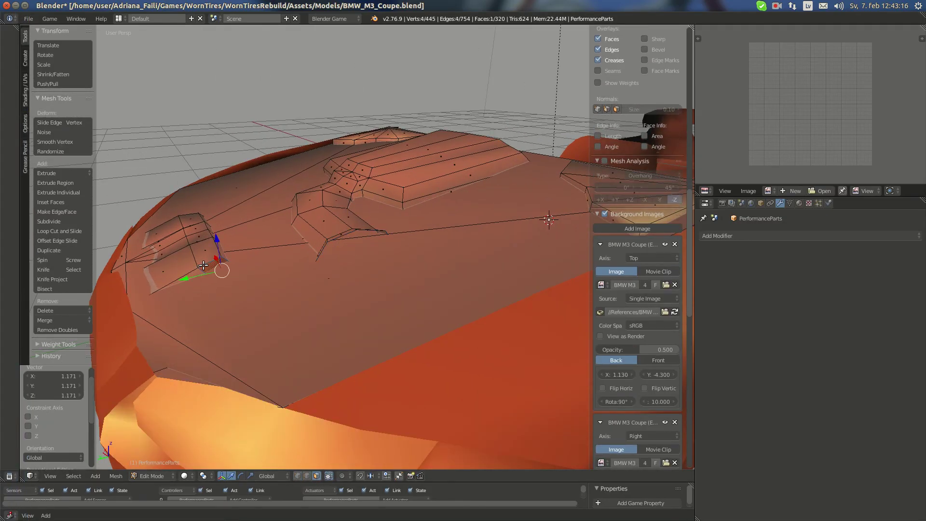
pyautogui.moveTo(282, 297); pyautogui.dragTo(260, 311, button='middle')
pyautogui.press('KP_7')
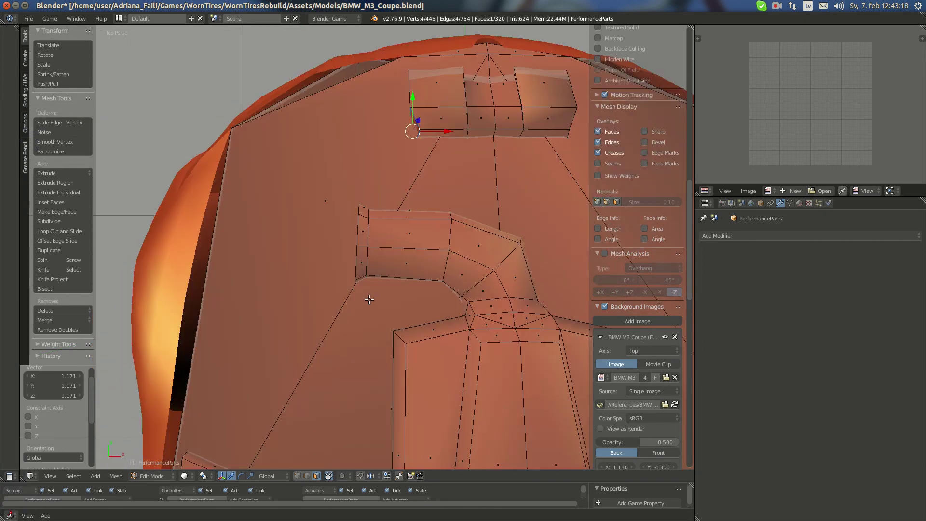
pyautogui.press('KP_5')
pyautogui.press('e')
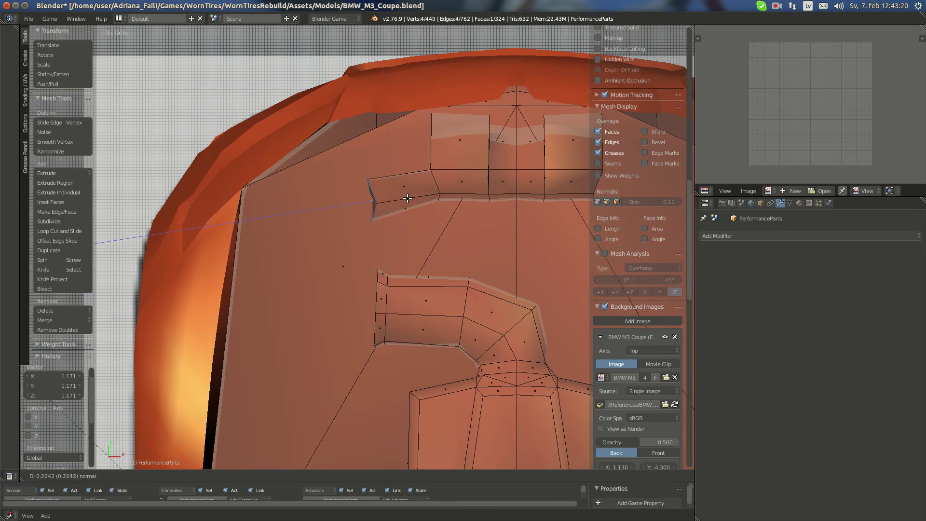
pyautogui.click(408, 198)
# Check the engine photo in Chromium, and move the five rear side faces of the front block in Blender about -0.072 along Y.
pyautogui.click(15, 78)
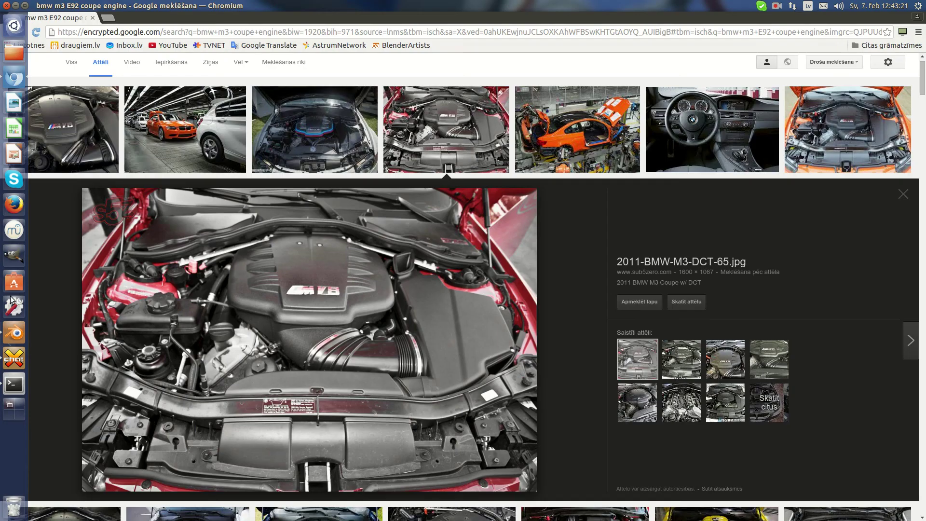
pyautogui.click(22, 332)
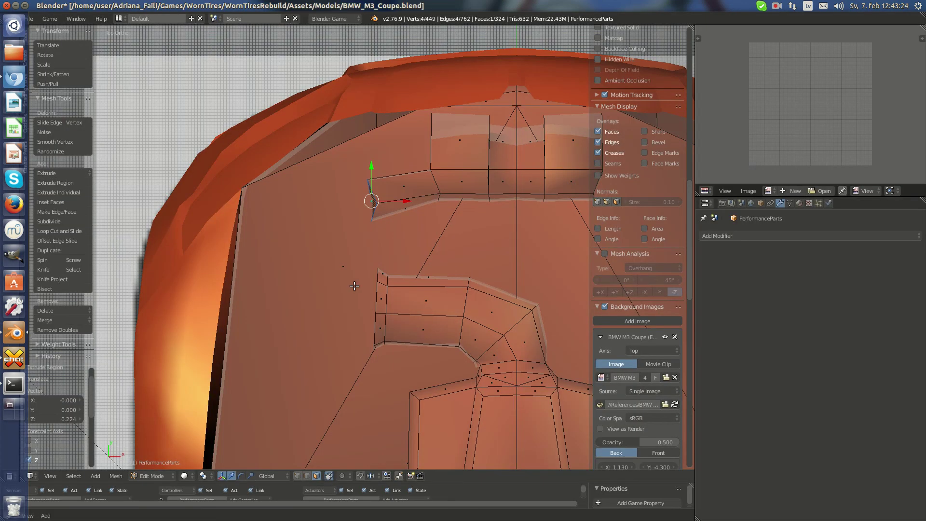
pyautogui.moveTo(351, 303); pyautogui.dragTo(397, 256, button='middle')
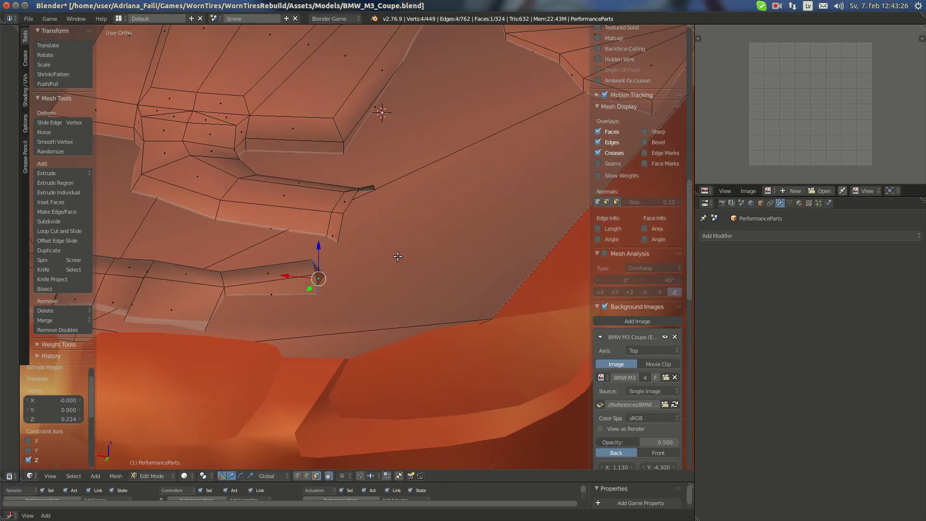
pyautogui.press('KP_7')
pyautogui.keyDown('shift'); pyautogui.moveTo(467, 191); pyautogui.dragTo(333, 201, button='middle'); pyautogui.keyUp('shift')
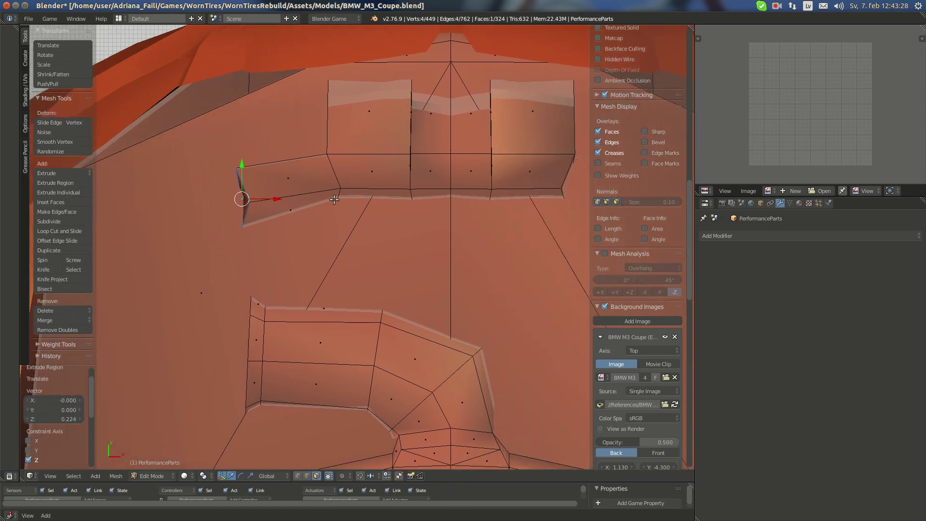
pyautogui.rightClick(329, 195)
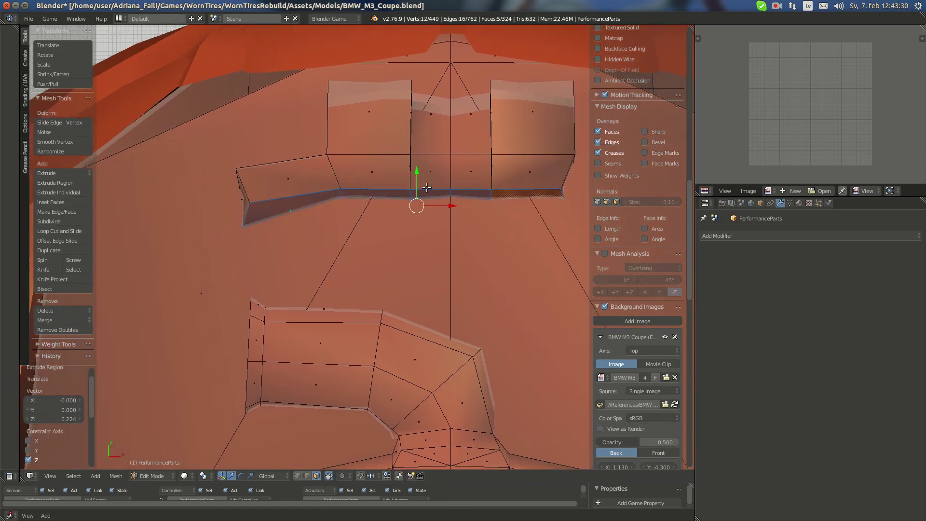
pyautogui.moveTo(413, 170); pyautogui.dragTo(408, 187)
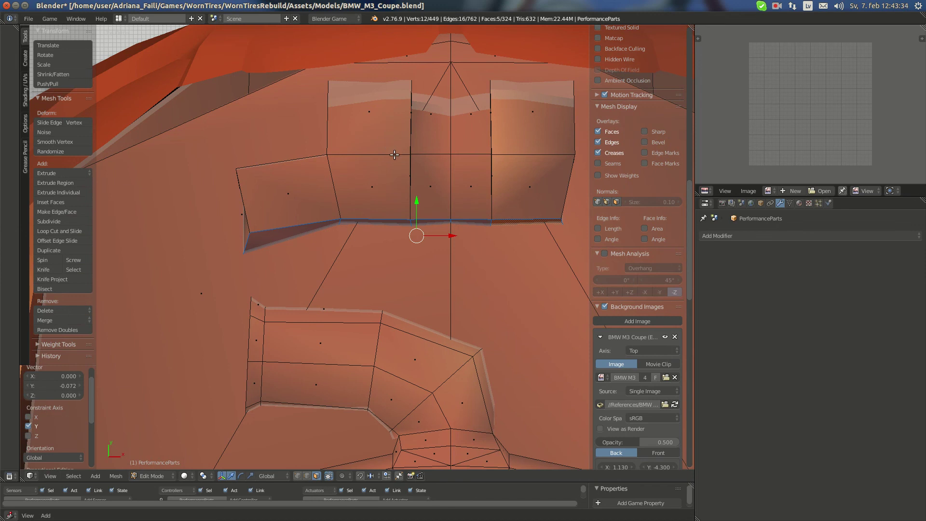
# Raise the front block's rear row of top faces and their adjoining side faces 0.014 along Z.
pyautogui.rightClick(365, 189)
pyautogui.keyDown('shift'); pyautogui.rightClick(287, 192); pyautogui.keyUp('shift')
pyautogui.keyDown('shift'); pyautogui.rightClick(458, 193); pyautogui.keyUp('shift')
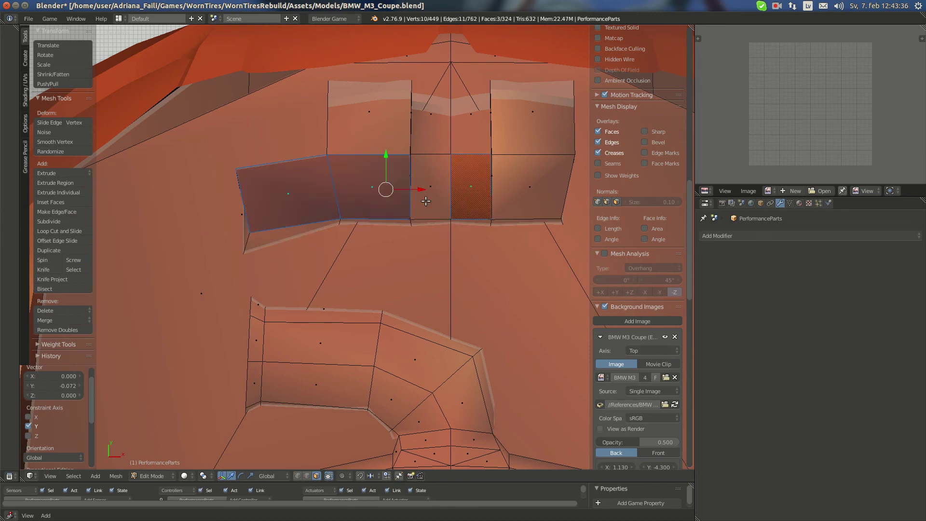
pyautogui.keyDown('shift'); pyautogui.rightClick(430, 192); pyautogui.keyUp('shift')
pyautogui.keyDown('shift'); pyautogui.rightClick(533, 197); pyautogui.keyUp('shift')
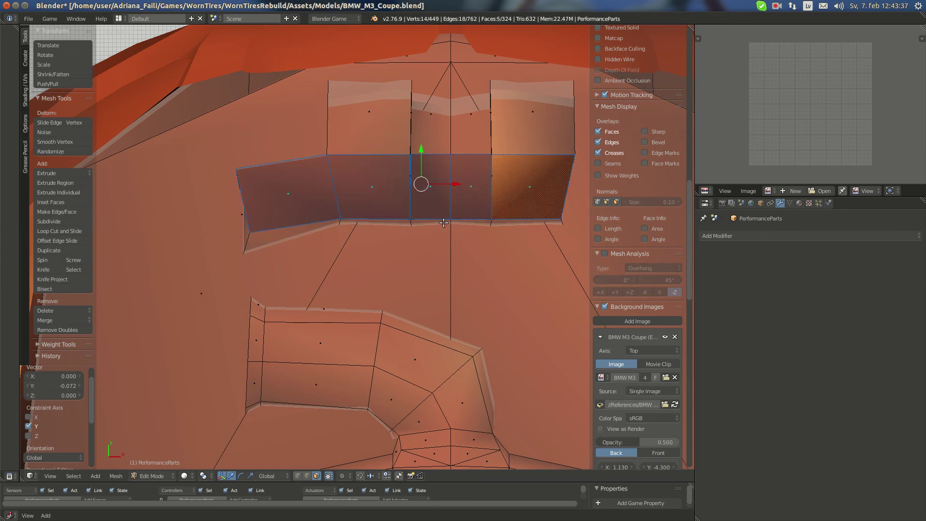
pyautogui.keyDown('shift'); pyautogui.rightClick(495, 221); pyautogui.keyUp('shift')
pyautogui.keyDown('shift'); pyautogui.rightClick(498, 217); pyautogui.keyUp('shift')
pyautogui.keyDown('shift'); pyautogui.rightClick(500, 206); pyautogui.keyUp('shift')
pyautogui.keyDown('shift'); pyautogui.rightClick(473, 221); pyautogui.keyUp('shift')
pyautogui.moveTo(481, 180); pyautogui.dragTo(514, 148, button='middle')
pyautogui.keyDown('shift'); pyautogui.rightClick(410, 195); pyautogui.keyUp('shift')
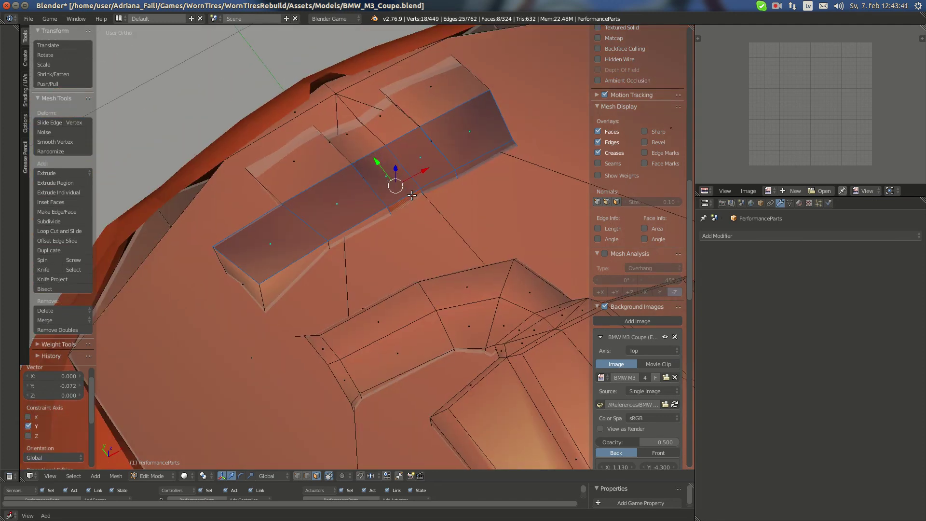
pyautogui.keyDown('shift'); pyautogui.rightClick(283, 271); pyautogui.keyUp('shift')
pyautogui.moveTo(284, 272); pyautogui.dragTo(263, 320, button='middle')
pyautogui.keyDown('shift'); pyautogui.rightClick(327, 294); pyautogui.keyUp('shift')
pyautogui.keyDown('shift'); pyautogui.rightClick(327, 293); pyautogui.keyUp('shift')
pyautogui.moveTo(310, 224); pyautogui.dragTo(369, 208)
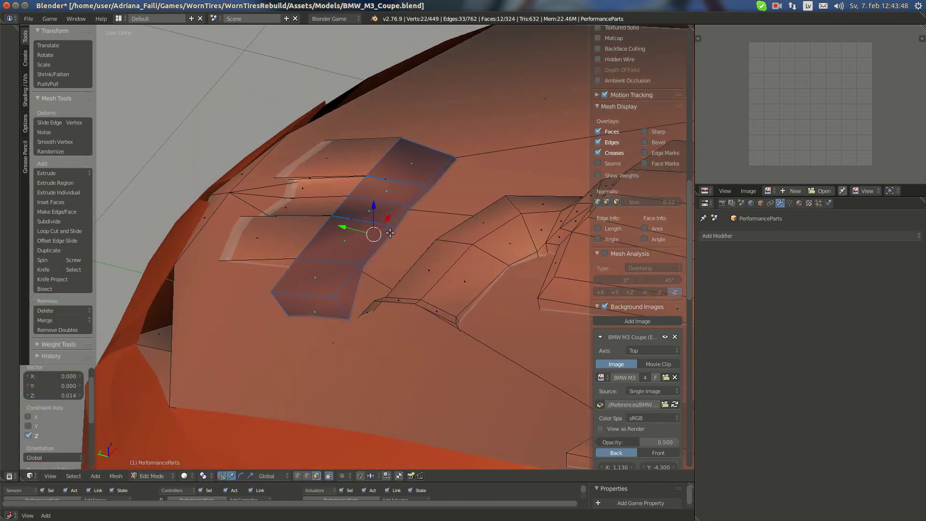
# Rotate the selected front block faces about -3.82° around the global X axis.
pyautogui.moveTo(390, 233); pyautogui.dragTo(441, 245, button='middle')
pyautogui.press('r')
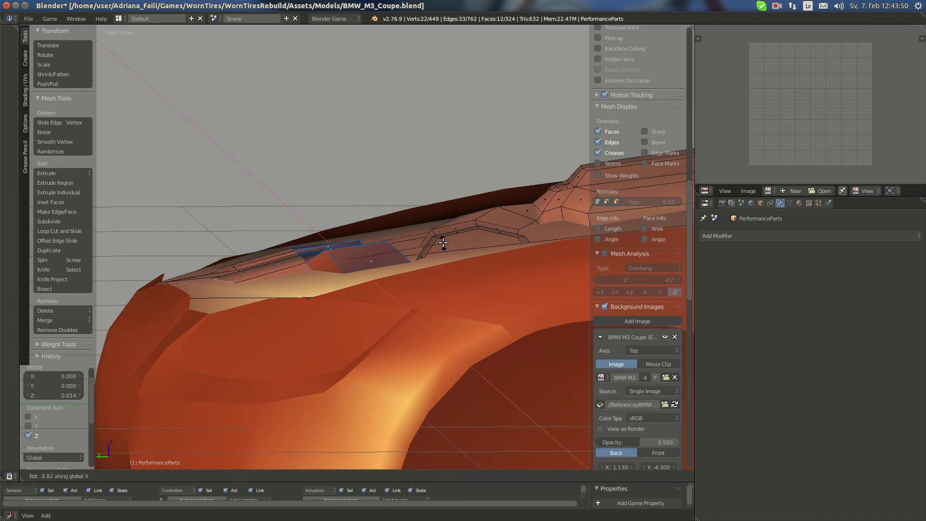
pyautogui.click(443, 242)
# Delete the side face at the left end of the front block, leaving its vertices in place.
pyautogui.moveTo(377, 236); pyautogui.dragTo(394, 300, button='middle')
pyautogui.rightClick(404, 290)
pyautogui.moveTo(470, 328); pyautogui.dragTo(321, 457, button='middle')
pyautogui.moveTo(377, 372); pyautogui.dragTo(455, 299, button='middle')
pyautogui.scroll(2, 378, 404)
pyautogui.click(295, 476)
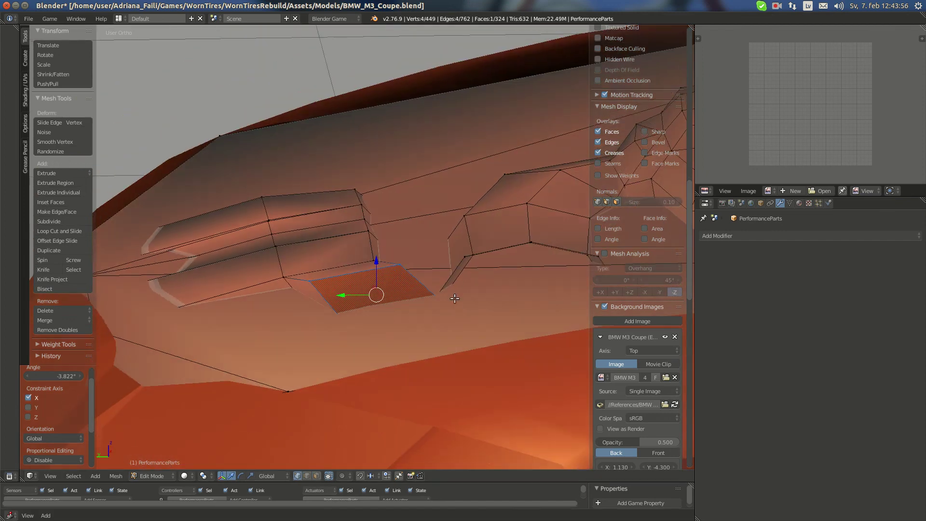
pyautogui.press('x')
pyautogui.click(436, 306)
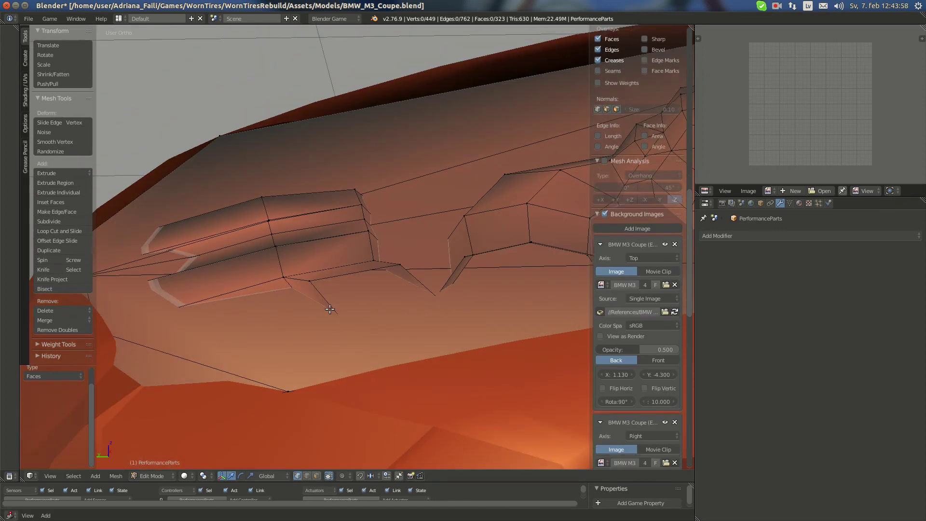
# Reposition the corner vertices at the front block's open left end along Y and Z, lowering the last one 0.030.
pyautogui.rightClick(310, 280)
pyautogui.moveTo(390, 274); pyautogui.dragTo(314, 307, button='middle')
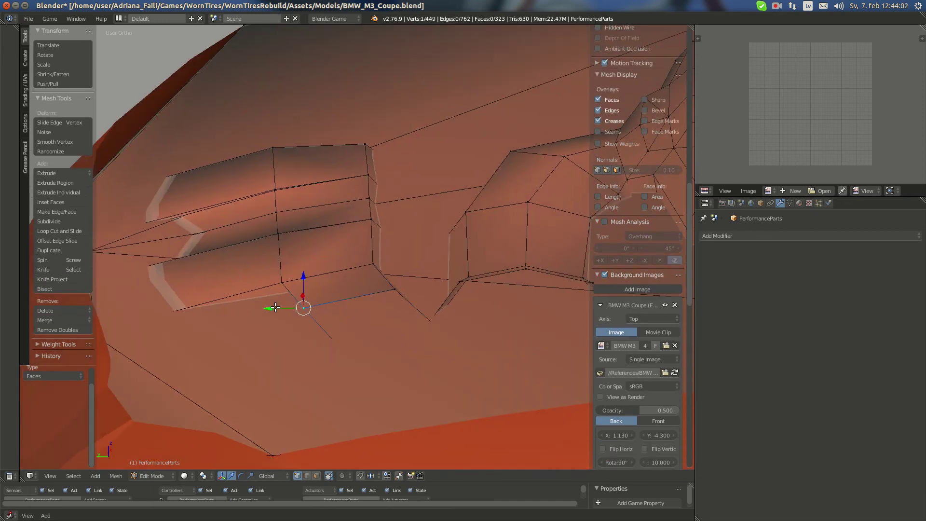
pyautogui.moveTo(275, 307); pyautogui.dragTo(341, 307)
pyautogui.moveTo(397, 263); pyautogui.dragTo(401, 284)
pyautogui.rightClick(336, 280)
pyautogui.moveTo(339, 280); pyautogui.dragTo(364, 315)
# Delete the large face on the underside of the front block's left end.
pyautogui.moveTo(364, 315); pyautogui.dragTo(289, 258, button='middle')
pyautogui.press('KP_5')
pyautogui.moveTo(350, 296); pyautogui.dragTo(296, 319, button='middle')
pyautogui.scroll(2, 297, 320)
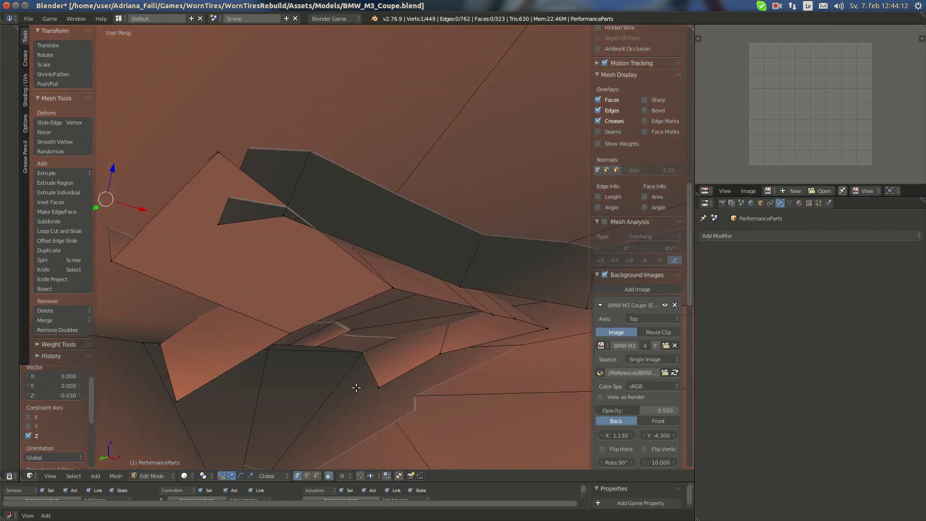
pyautogui.click(315, 478)
pyautogui.rightClick(265, 271)
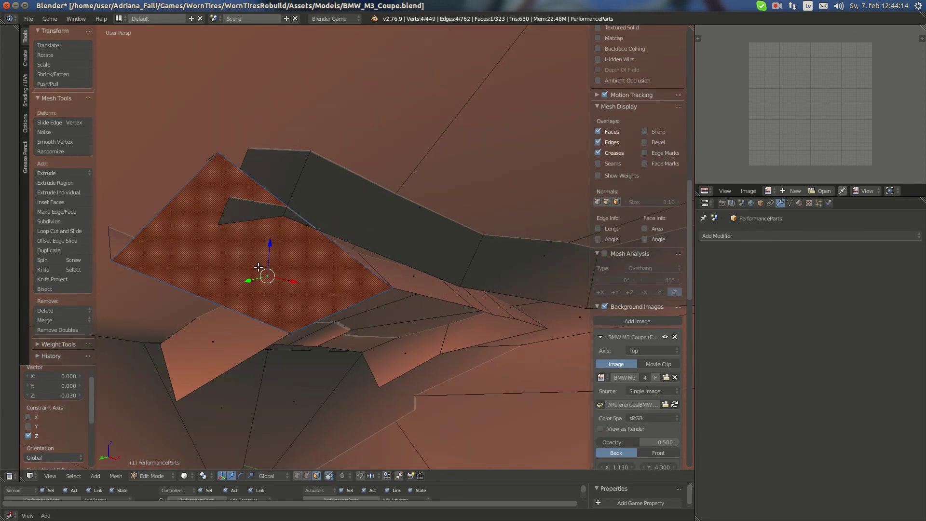
pyautogui.press('x')
pyautogui.click(270, 266)
# Move the loose lower corner vertex at the front block's left end 0.037 along Y.
pyautogui.click(297, 476)
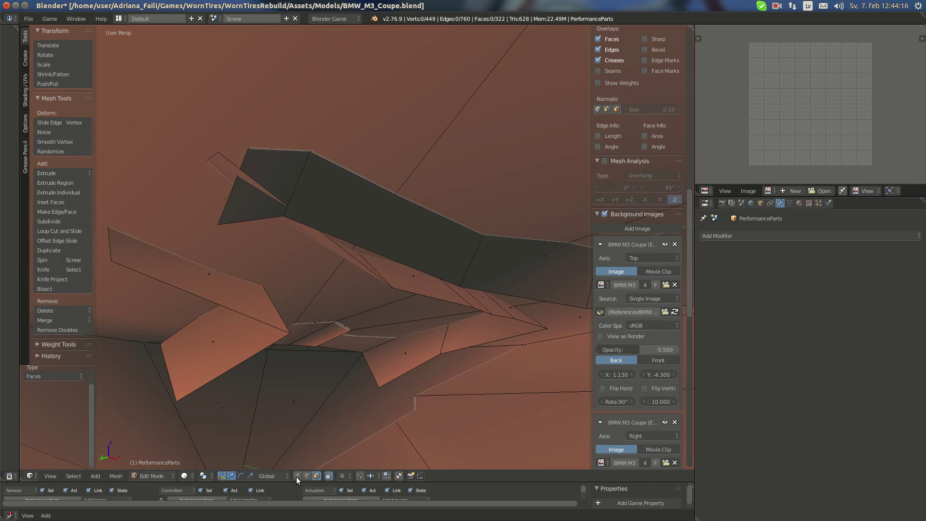
pyautogui.rightClick(113, 257)
pyautogui.moveTo(113, 257); pyautogui.dragTo(277, 343, button='middle')
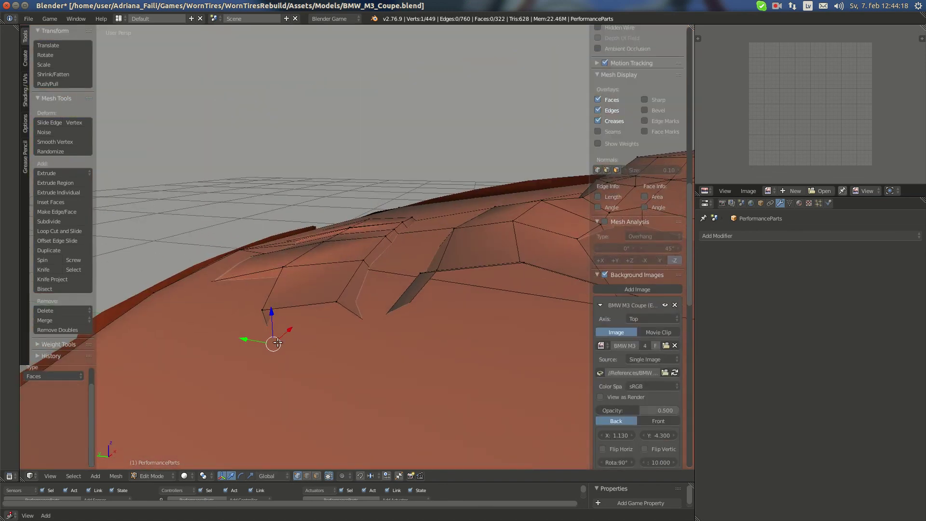
pyautogui.press('g')
pyautogui.click(239, 339)
# Merge the loose corner vertices at the last selected one, and move the merged vertex -0.006 along X.
pyautogui.moveTo(382, 325); pyautogui.dragTo(379, 305, button='middle')
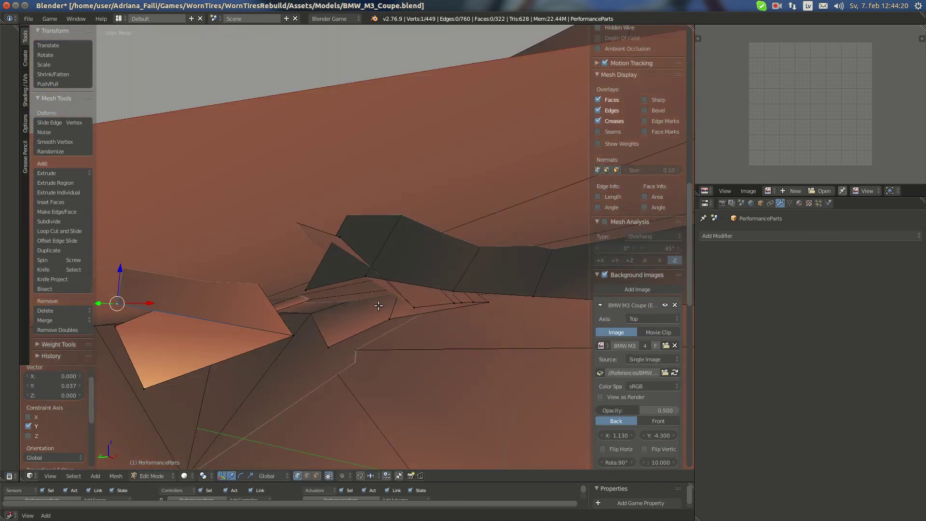
pyautogui.hotkey('alt', 'm')
pyautogui.click(310, 279)
pyautogui.moveTo(311, 279); pyautogui.dragTo(346, 325, button='middle')
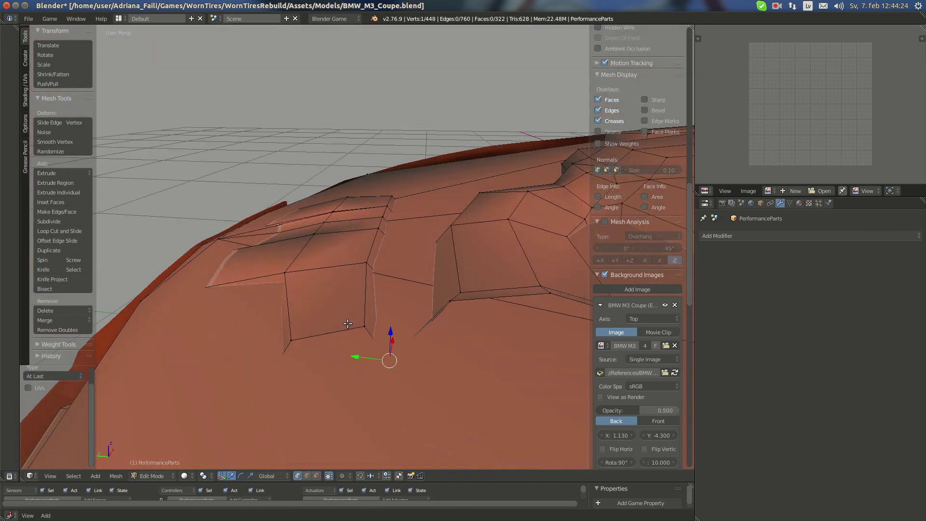
pyautogui.moveTo(346, 324); pyautogui.dragTo(365, 313)
pyautogui.moveTo(361, 322); pyautogui.dragTo(442, 351, button='middle')
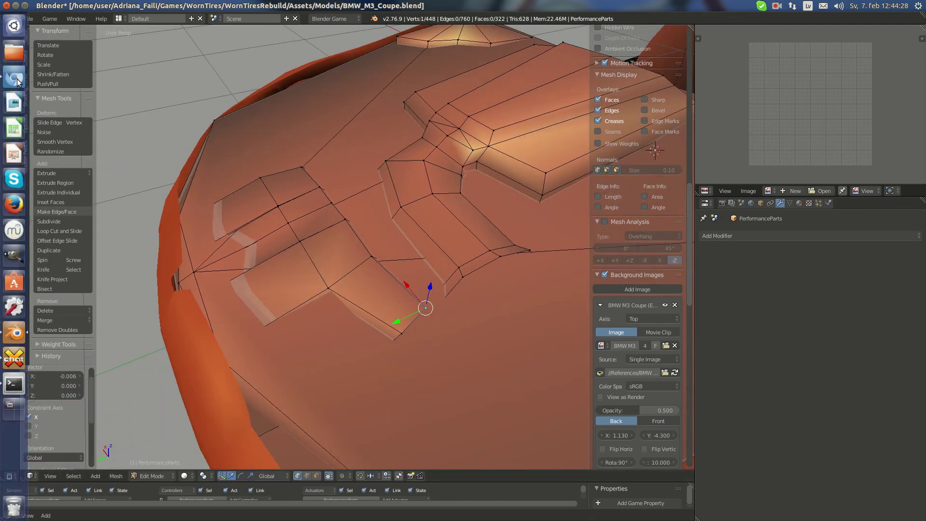
# Check the engine photo in Chromium, and fill the triangular gap at the front block's left end with a face in Blender.
pyautogui.click(18, 80)
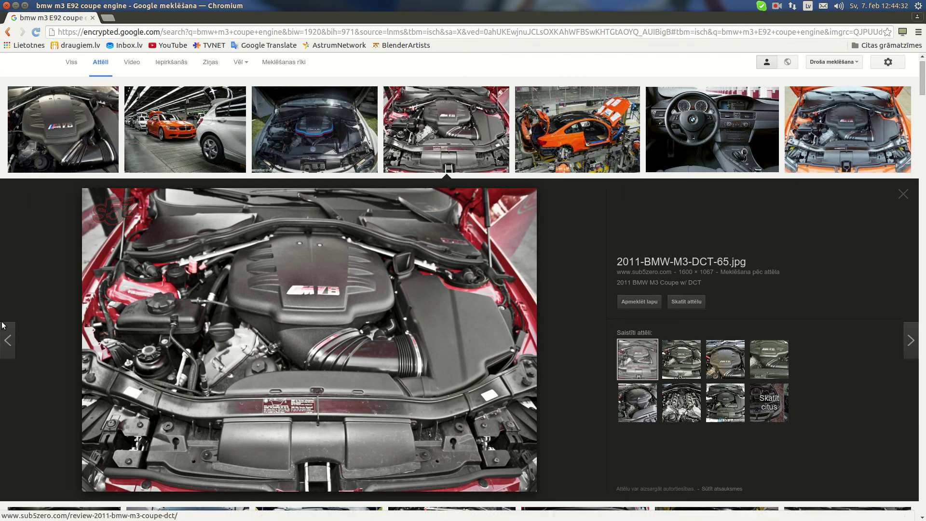
pyautogui.moveTo(5, 319)
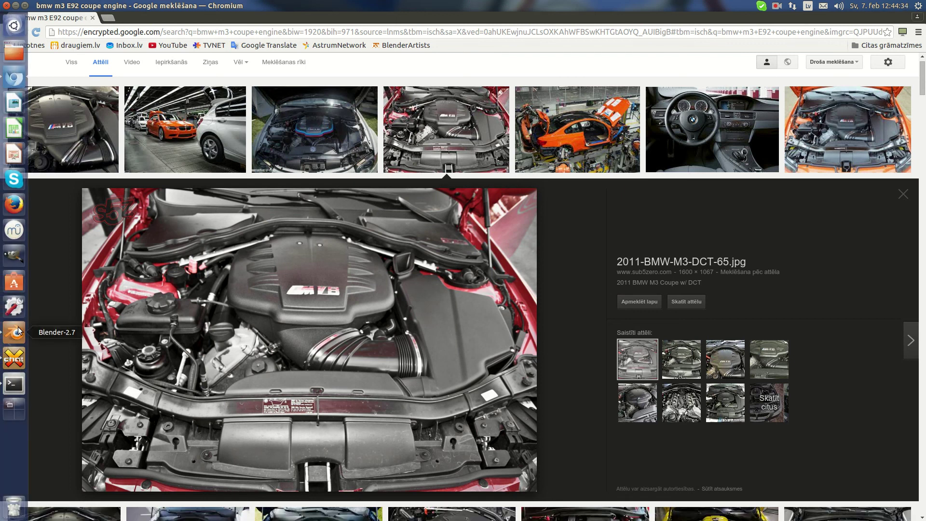
pyautogui.click(18, 330)
pyautogui.scroll(-2, 434, 333)
pyautogui.moveTo(438, 322); pyautogui.dragTo(329, 310, button='middle')
pyautogui.scroll(3, 361, 307)
pyautogui.keyDown('shift'); pyautogui.rightClick(298, 293); pyautogui.keyUp('shift')
pyautogui.keyDown('shift'); pyautogui.rightClick(365, 208); pyautogui.keyUp('shift')
pyautogui.press('f')
# Extrude the short edge at the block's left corner -0.330 along X and -0.045 along Y in top view, rotating it about -77.2°.
pyautogui.rightClick(251, 253)
pyautogui.moveTo(251, 255); pyautogui.dragTo(295, 261, button='middle')
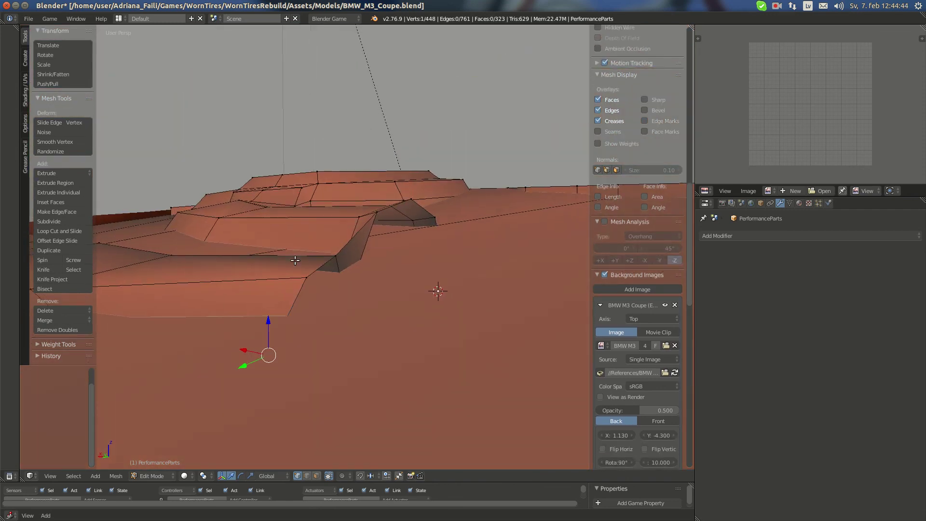
pyautogui.keyDown('shift'); pyautogui.rightClick(307, 279); pyautogui.keyUp('shift')
pyautogui.press('KP_7')
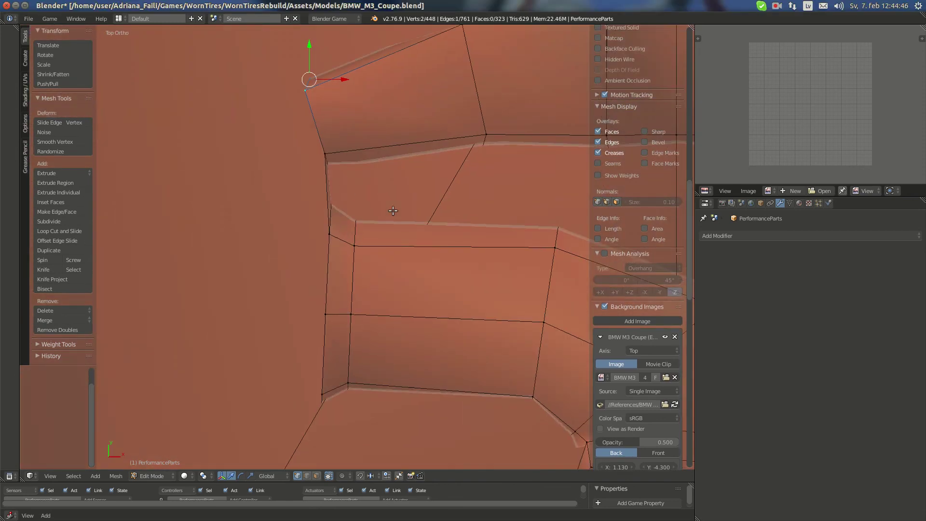
pyautogui.keyDown('shift'); pyautogui.moveTo(393, 211); pyautogui.dragTo(513, 269, button='middle'); pyautogui.keyUp('shift')
pyautogui.press('e')
pyautogui.click(228, 198)
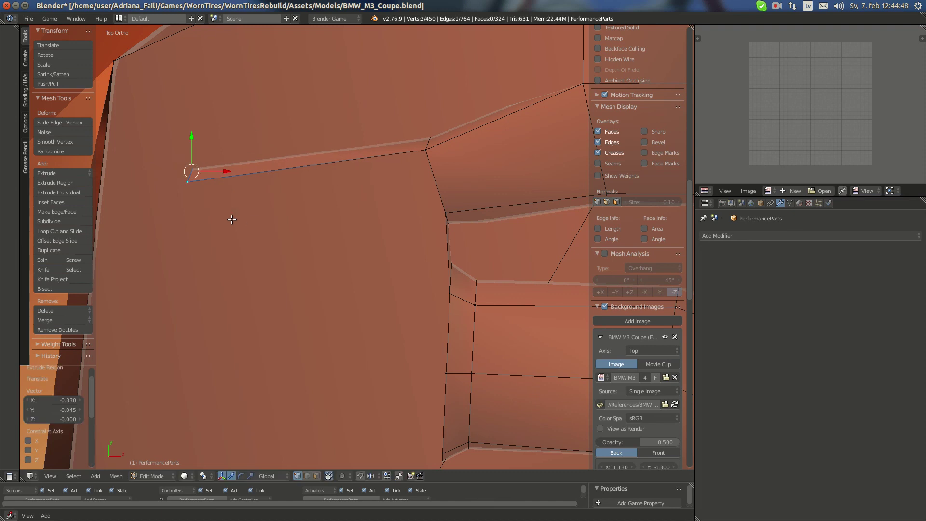
pyautogui.press('r')
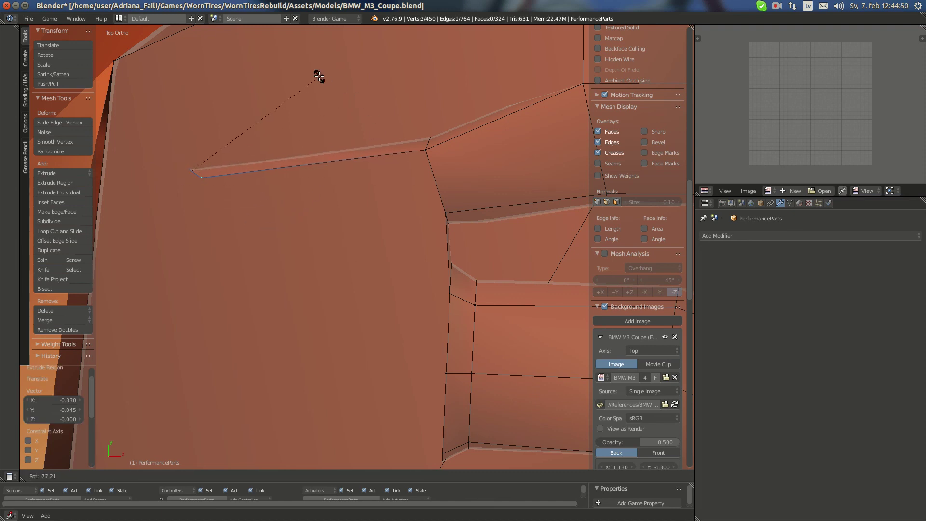
pyautogui.click(320, 76)
# Check the engine photo in Chromium, and move the extruded end edge in Blender back toward the front block along X.
pyautogui.keyDown('shift'); pyautogui.moveTo(283, 211); pyautogui.dragTo(311, 131, button='middle'); pyautogui.keyUp('shift')
pyautogui.scroll(-2, 309, 132)
pyautogui.moveTo(1, 140)
pyautogui.click(18, 79)
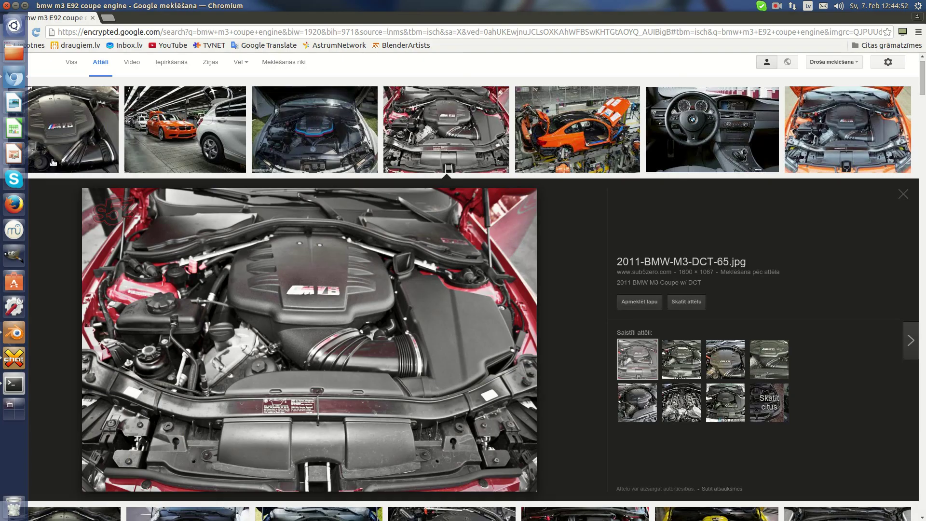
pyautogui.click(16, 333)
pyautogui.press('g')
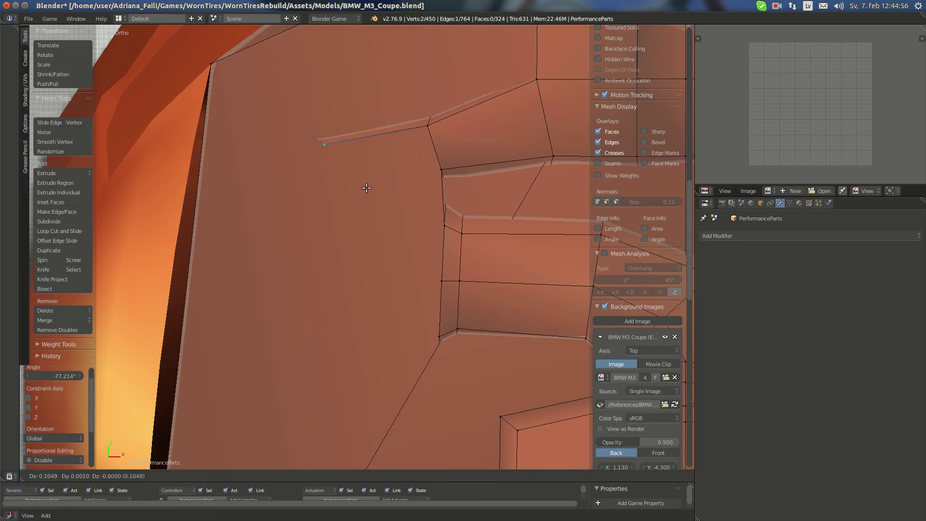
pyautogui.click(374, 183)
# Extrude the end edge 0.013 along X and -0.077 along Y, rotate it, and shift it -0.008 along X.
pyautogui.press('e')
pyautogui.click(365, 227)
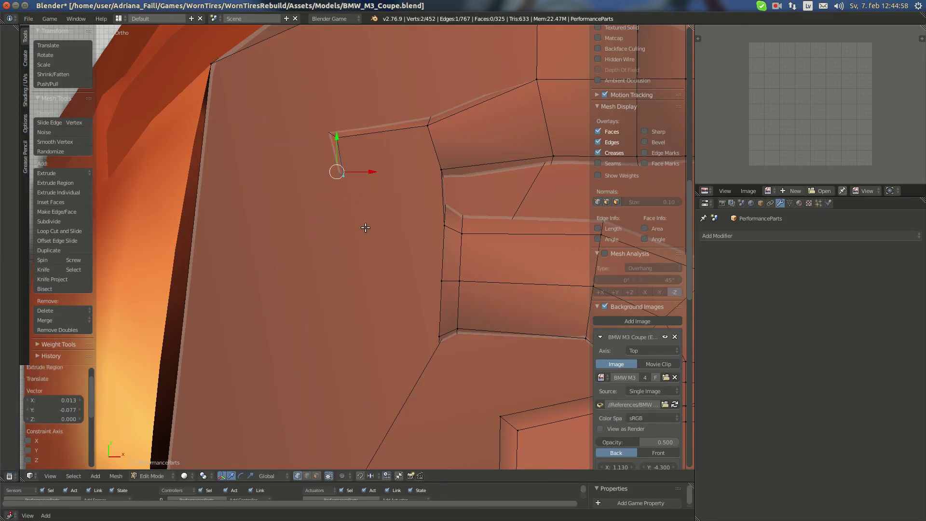
pyautogui.press('r')
pyautogui.click(399, 175)
pyautogui.press('g')
pyautogui.click(370, 194)
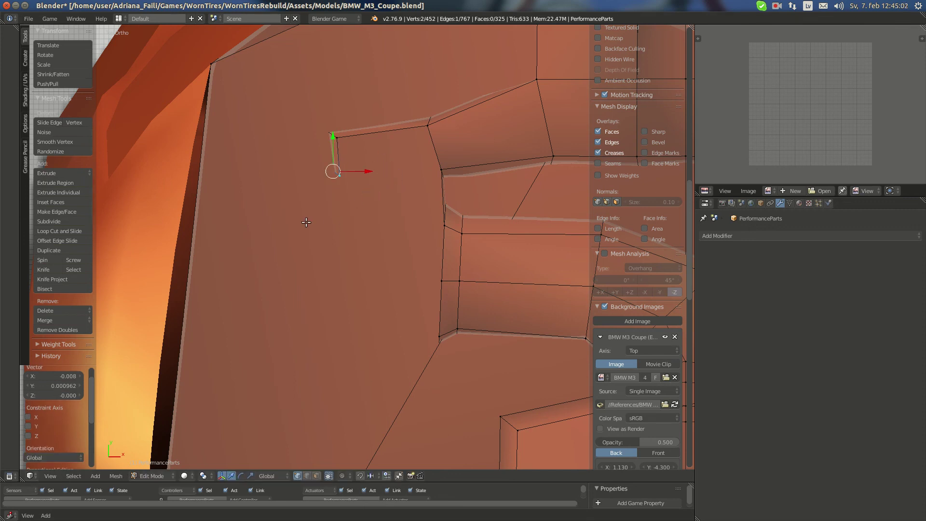
# Extrude the end edge -0.157 along X and -0.004 along Y, and rotate it about -12.5°.
pyautogui.press('e')
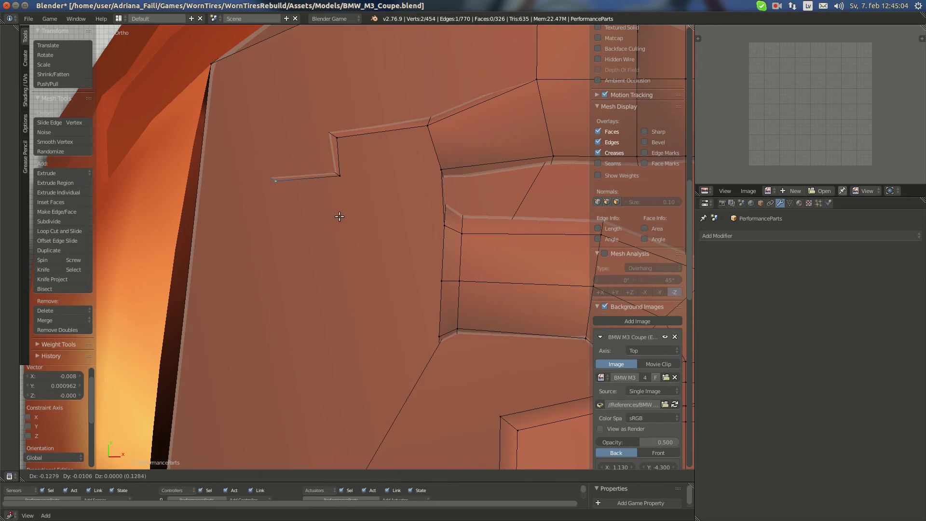
pyautogui.click(309, 212)
pyautogui.press('r')
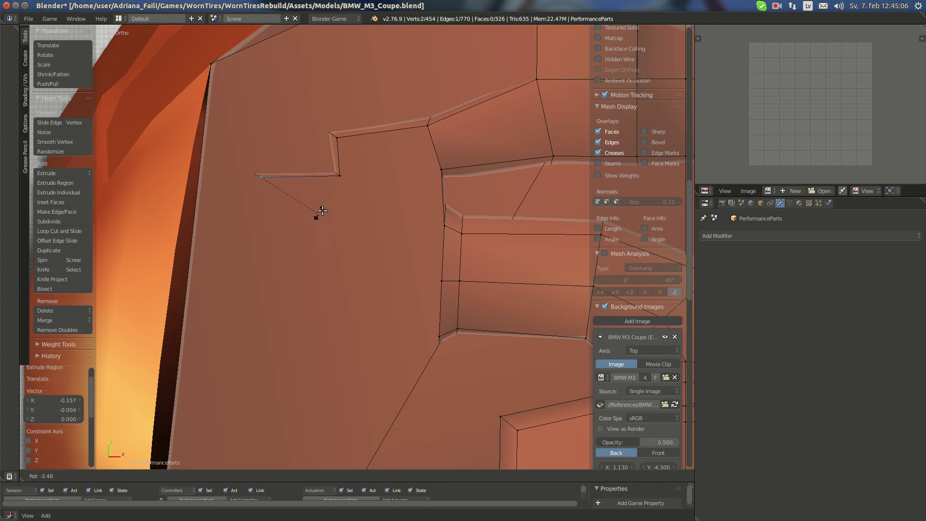
pyautogui.click(334, 207)
# Extrude the end edge about 0.4 toward negative Y along the fender, and raise it 0.056 along Z.
pyautogui.press('e')
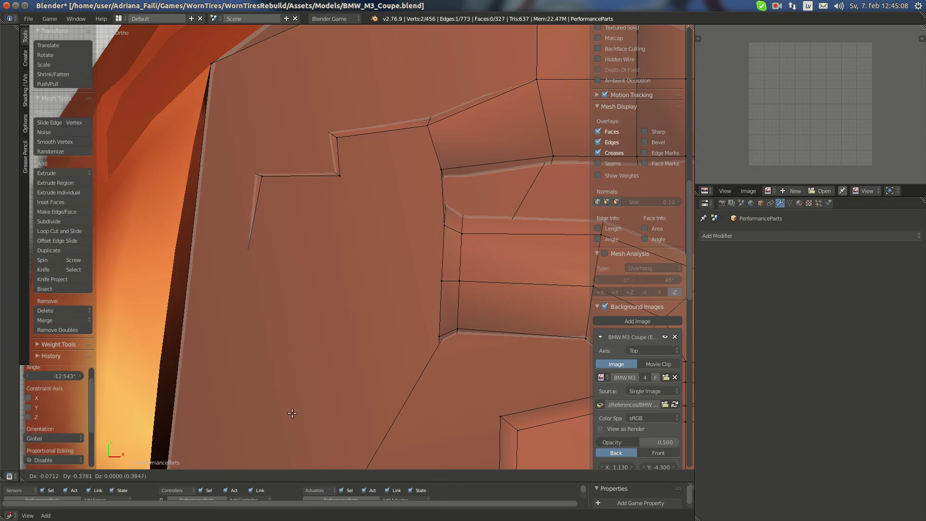
pyautogui.click(293, 426)
pyautogui.moveTo(308, 410); pyautogui.dragTo(419, 316, button='middle')
pyautogui.moveTo(432, 289); pyautogui.dragTo(440, 268)
# Rotate the raised end edge in top view, and move it 0.017 along X and -0.009 along Y, plus 0.007 along X.
pyautogui.moveTo(439, 267); pyautogui.dragTo(409, 294, button='middle')
pyautogui.press('KP_7')
pyautogui.press('r')
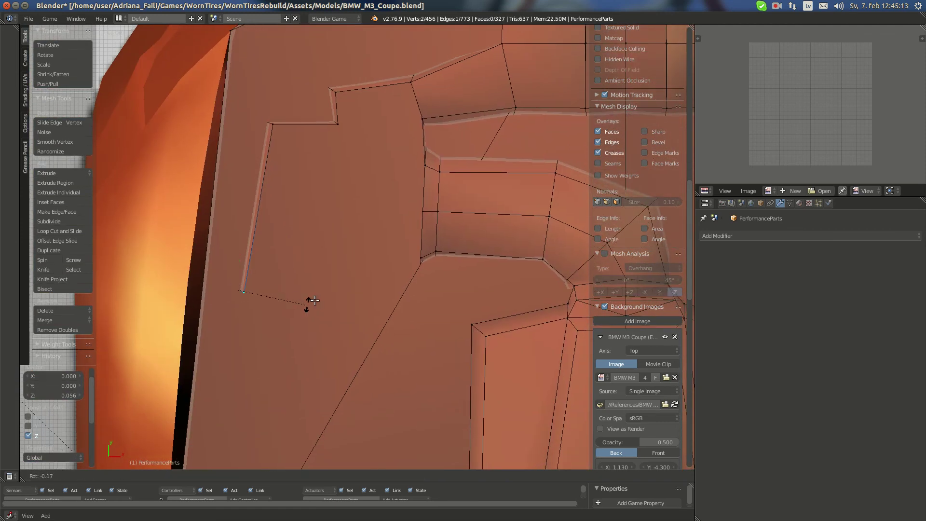
pyautogui.click(339, 267)
pyautogui.press('g')
pyautogui.click(296, 287)
pyautogui.press('g')
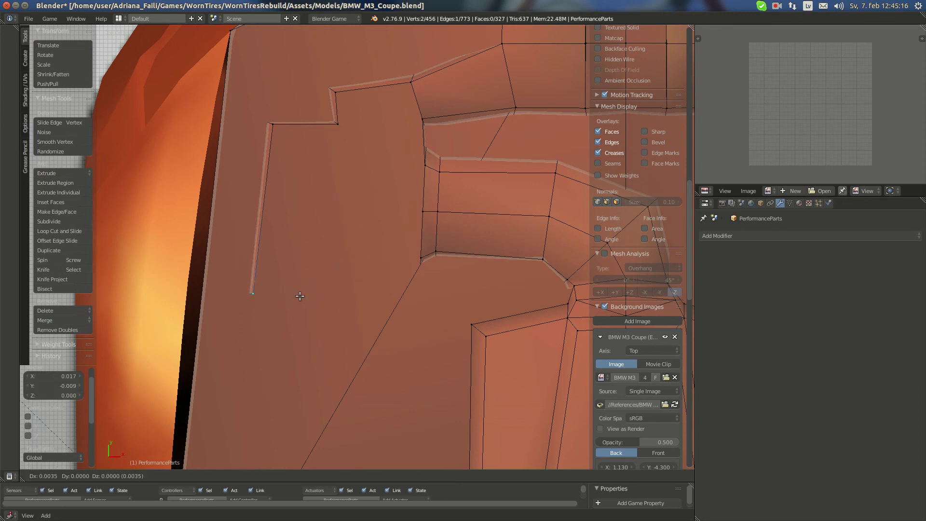
pyautogui.click(300, 296)
# Check the engine photo in Chromium, rotate the end edge about -11.6° in Blender, and extrude it 0.151 along X and -0.035 along Y.
pyautogui.moveTo(1, 197)
pyautogui.click(14, 169)
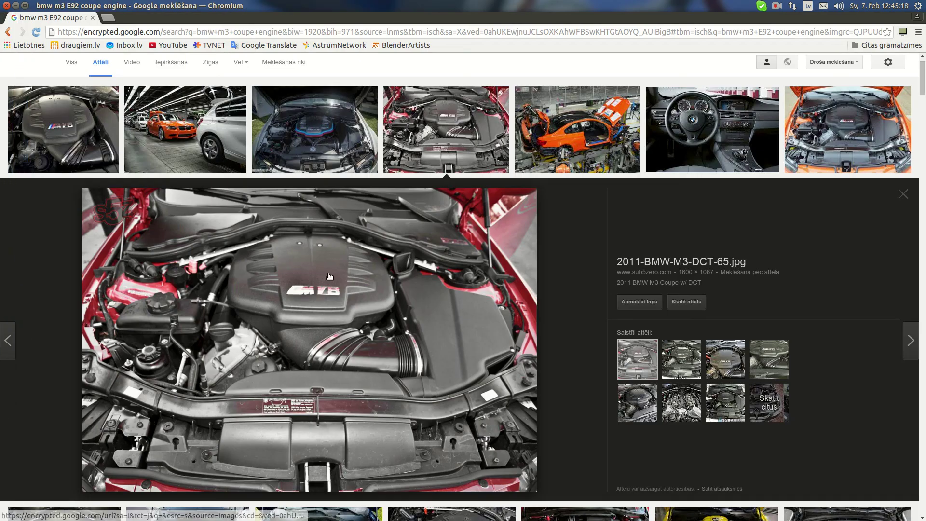
pyautogui.click(6, 333)
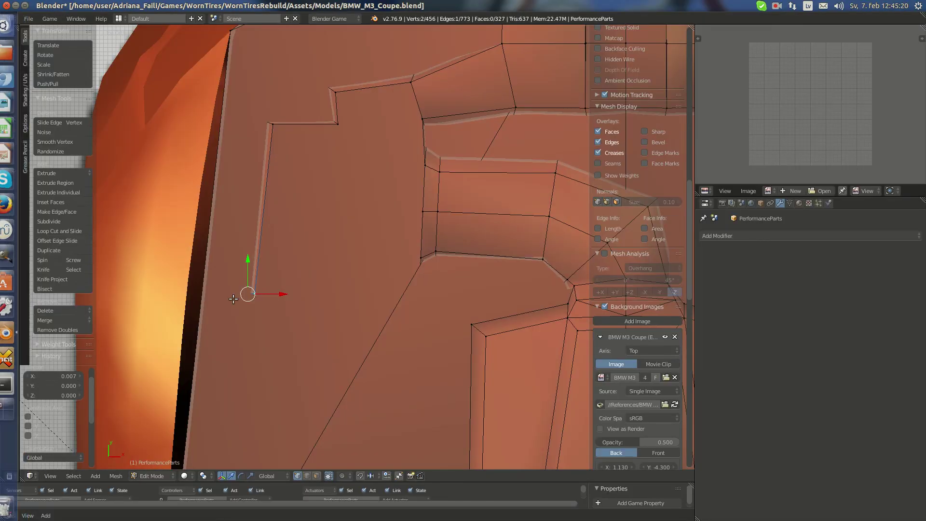
pyautogui.click(351, 291)
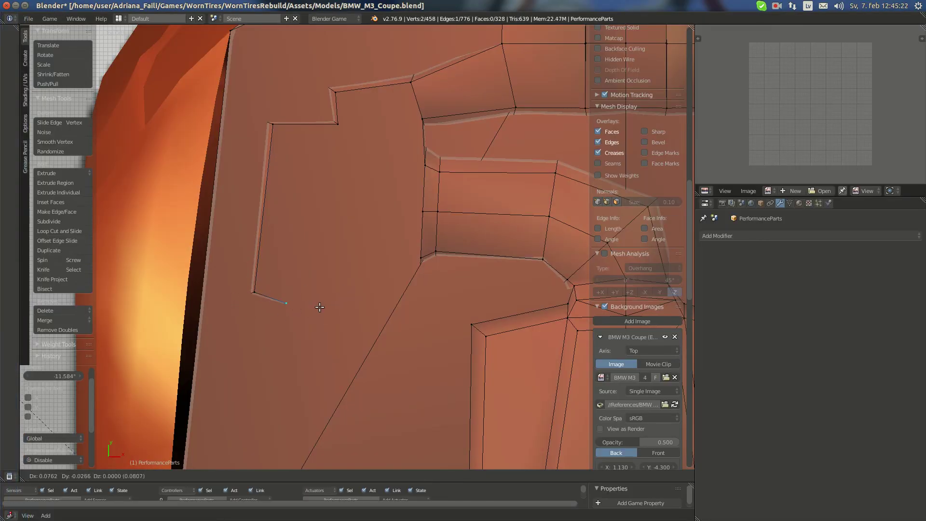
pyautogui.click(335, 314)
# Raise the newly extruded end edge 0.011 along Z, and return to the top view.
pyautogui.moveTo(332, 318); pyautogui.dragTo(357, 275, button='middle')
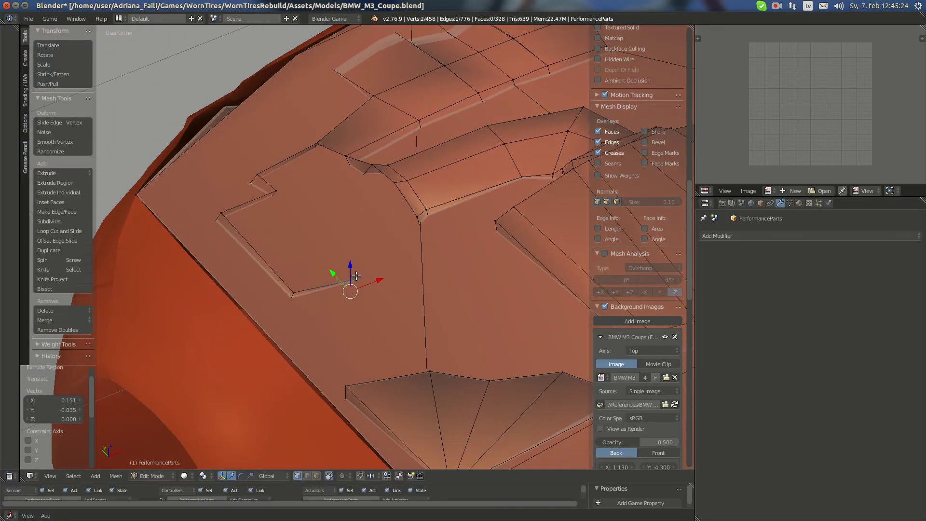
pyautogui.press('e')
pyautogui.press('z')
pyautogui.click(350, 269)
pyautogui.press('KP_7')
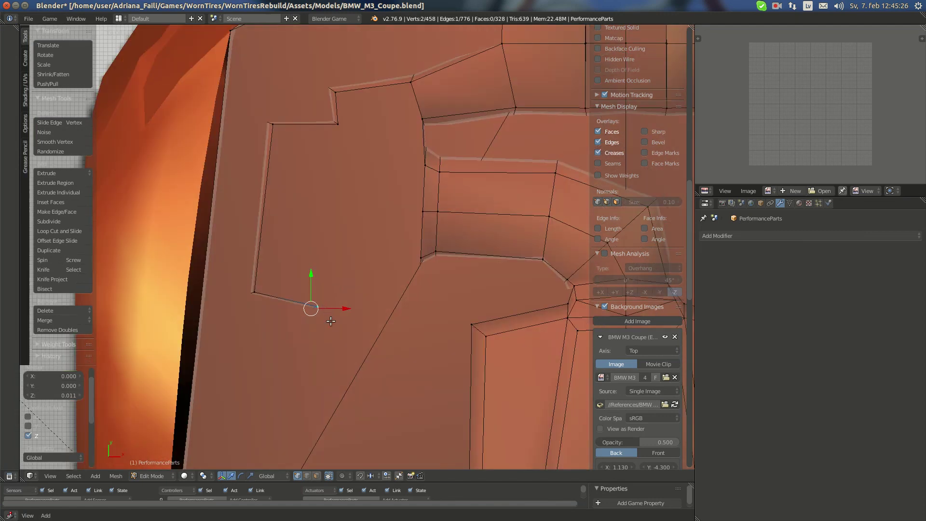
# Extrude the end edge 0.06 along X and -0.157 along Y, check the engine photo in Chromium, and raise it 0.026 along Z in Blender.
pyautogui.press('e')
pyautogui.click(354, 381)
pyautogui.click(9, 77)
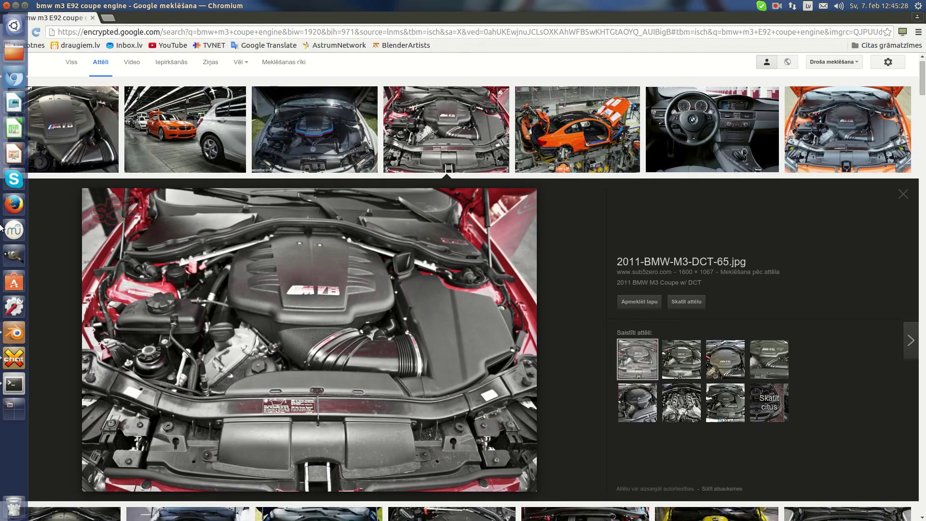
pyautogui.click(18, 332)
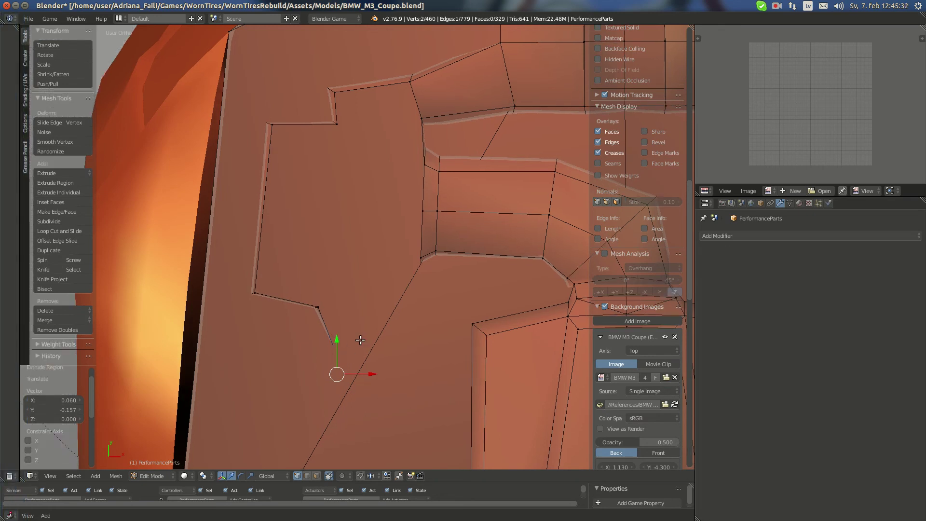
pyautogui.moveTo(346, 364); pyautogui.dragTo(285, 248, button='middle')
pyautogui.press('g')
pyautogui.press('z')
pyautogui.click(427, 264)
# Move the corner edge before the last segment 0.038 along X and 0.021 along Y in top view, plus -0.032 along X and 0.015 along Y.
pyautogui.rightClick(370, 290)
pyautogui.keyDown('shift'); pyautogui.rightClick(281, 248); pyautogui.keyUp('shift')
pyautogui.press('KP_7')
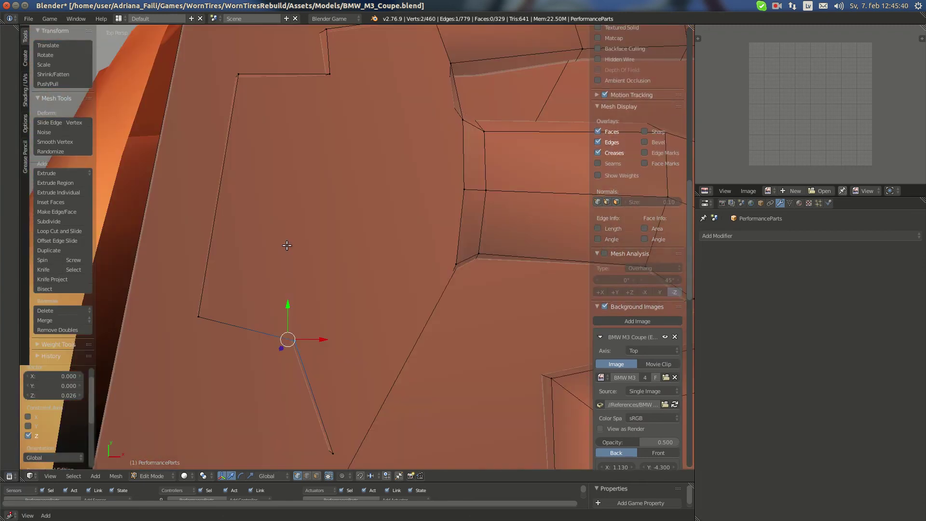
pyautogui.press('g')
pyautogui.click(327, 286)
pyautogui.scroll(-4, 327, 286)
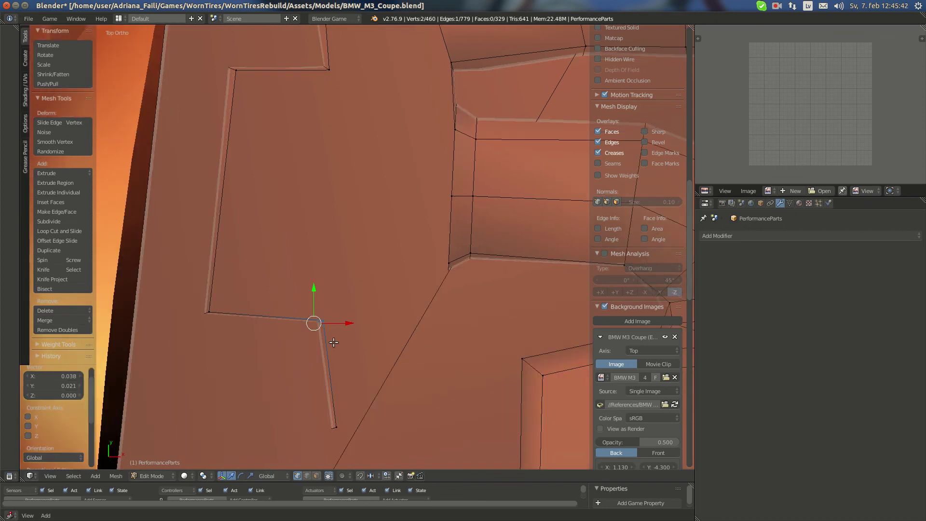
pyautogui.press('g')
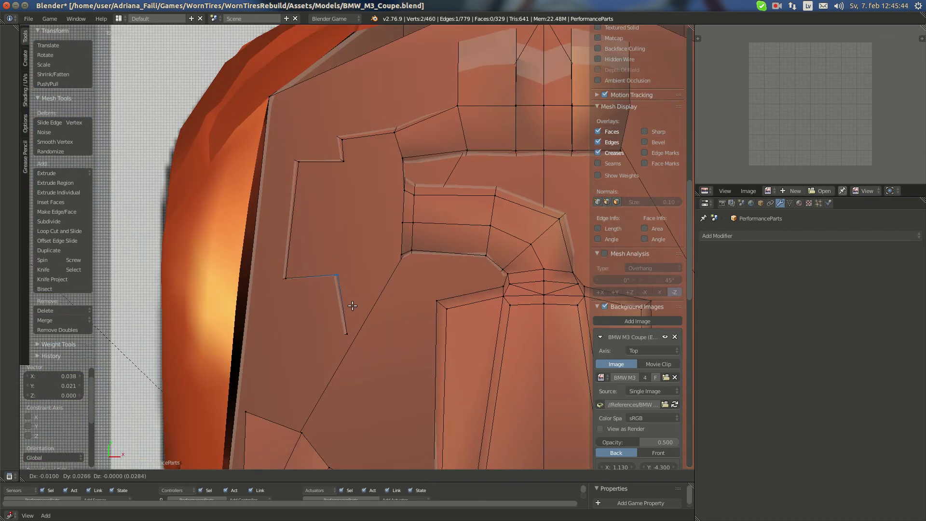
# Move the same corner edge 0.043 along X and -0.062 along Y in top view, and compare the outline with the engine photo in Chromium.
pyautogui.rightClick(265, 299)
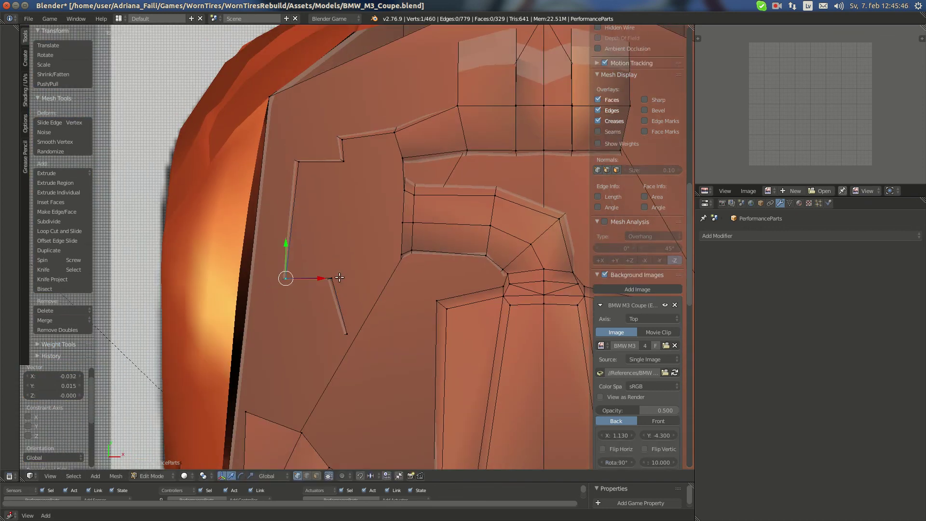
pyautogui.moveTo(303, 296); pyautogui.dragTo(347, 218, button='middle')
pyautogui.press('KP_5')
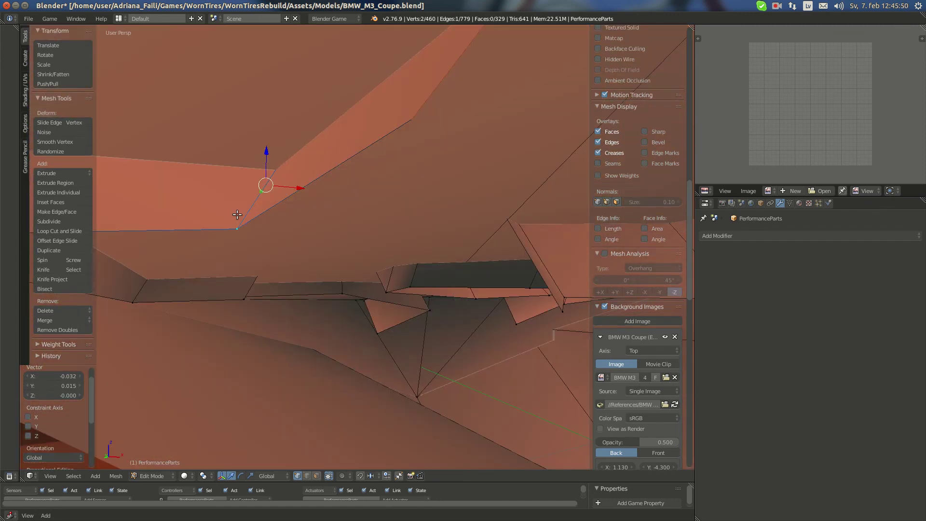
pyautogui.press('KP_7')
pyautogui.scroll(-3, 238, 222)
pyautogui.press('g')
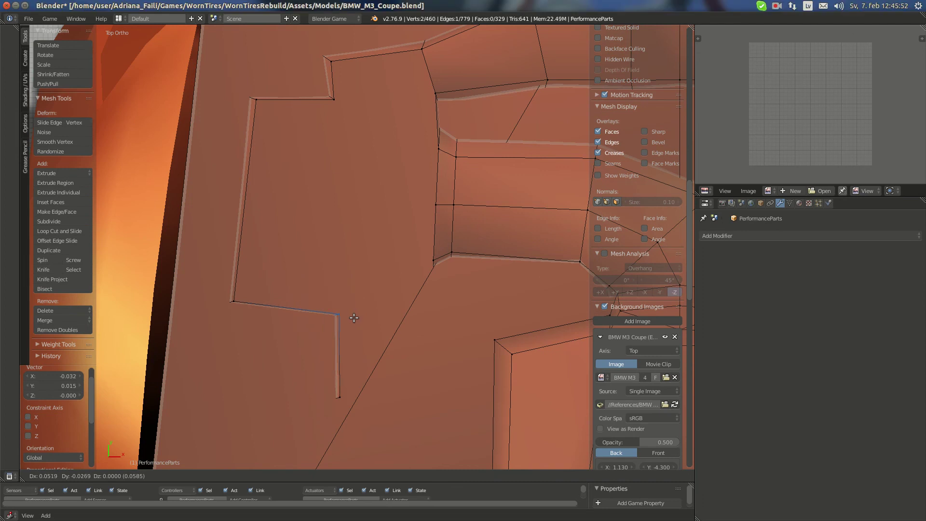
pyautogui.moveTo(0, 170)
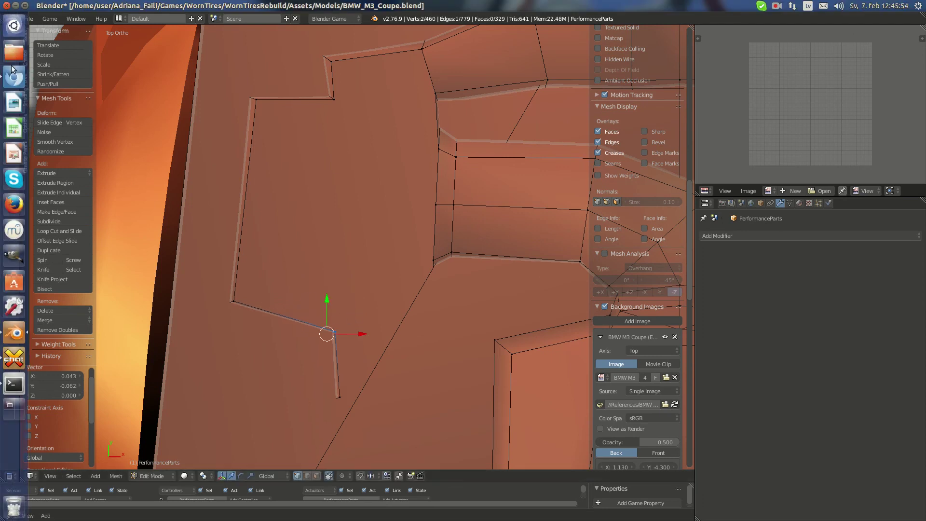
pyautogui.click(12, 50)
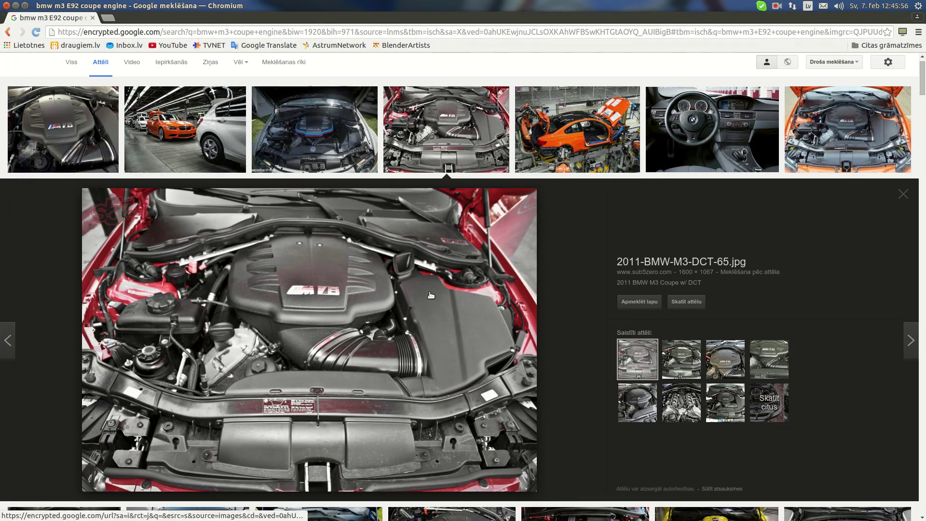
pyautogui.click(6, 334)
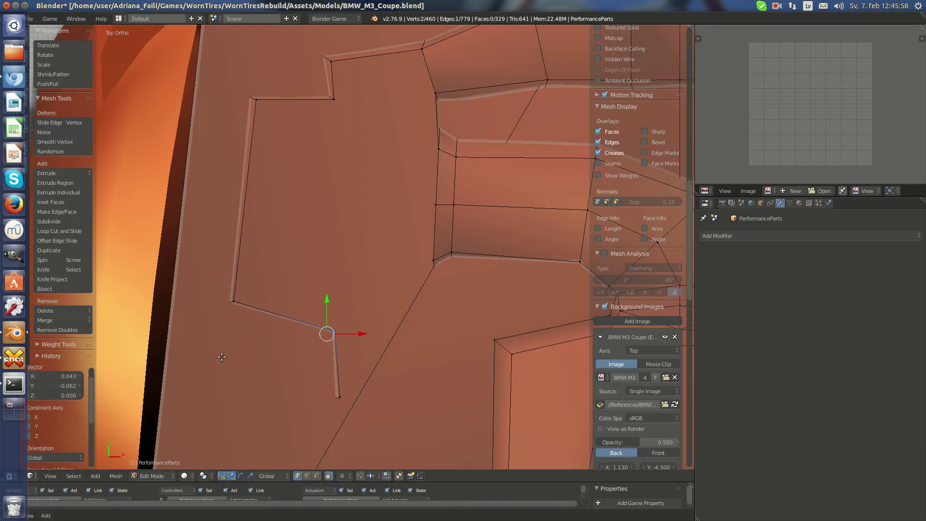
# Back in Blender, select the vertical edge at the notch's inner corner, and move it -0.021 along X and 0.013 along Y in top view.
pyautogui.moveTo(314, 342)
pyautogui.mouseDown(button='middle')
pyautogui.moveTo(312, 320)
pyautogui.moveTo(317, 327)
pyautogui.mouseUp(button='middle')
pyautogui.rightClick(310, 113)
pyautogui.moveTo(121, 260); pyautogui.dragTo(396, 365, button='middle')
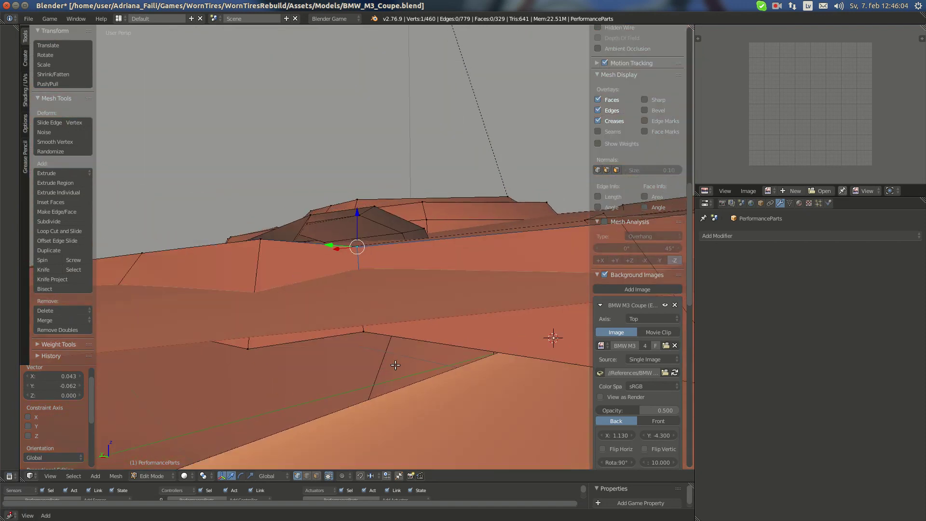
pyautogui.keyDown('shift'); pyautogui.rightClick(372, 249); pyautogui.keyUp('shift')
pyautogui.moveTo(372, 248); pyautogui.dragTo(308, 355, button='middle')
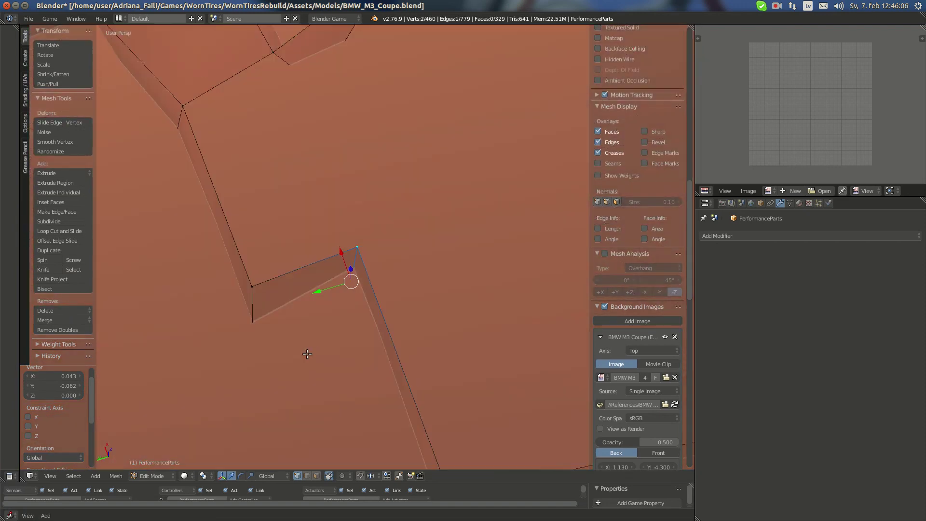
pyautogui.press('KP_7')
pyautogui.press('g')
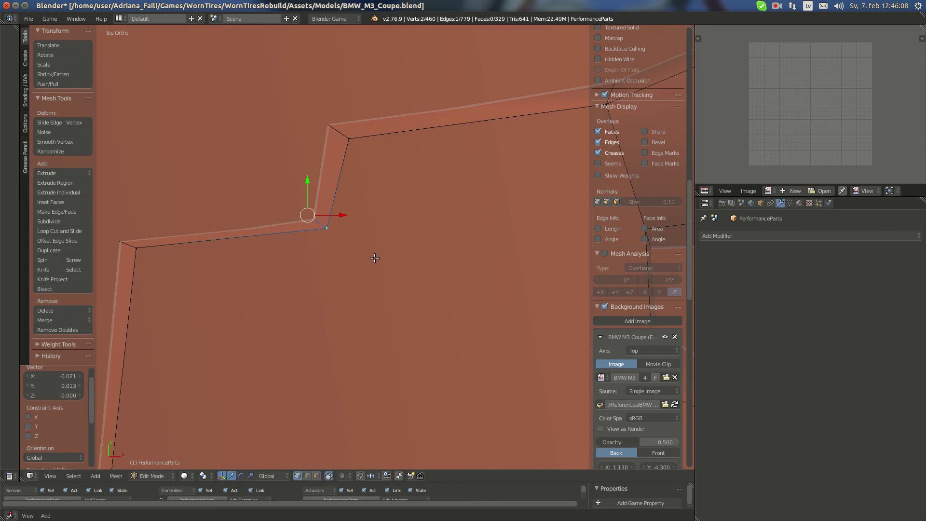
# Select both vertices of the outline's end edge, and raise them 0.009 along Z.
pyautogui.moveTo(387, 262); pyautogui.dragTo(320, 321, button='middle')
pyautogui.rightClick(268, 330)
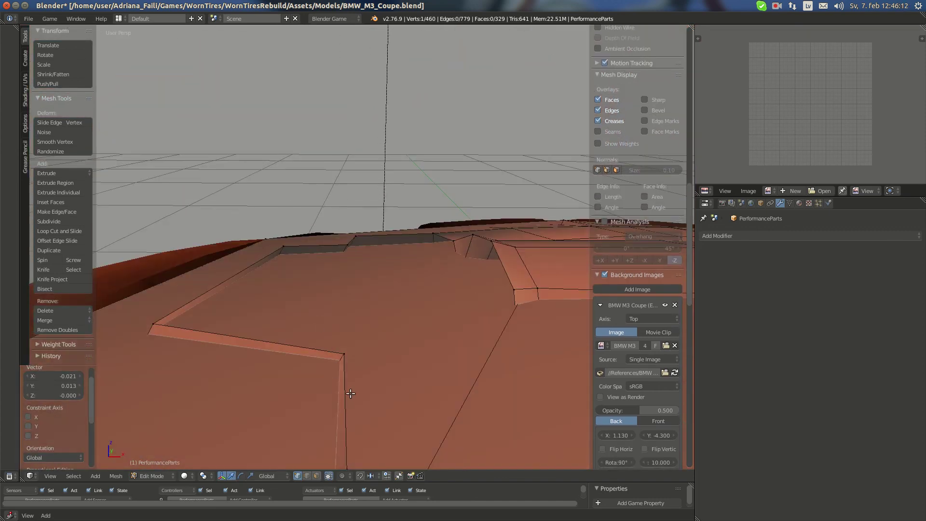
pyautogui.scroll(-3, 352, 393)
pyautogui.keyDown('shift'); pyautogui.rightClick(355, 362); pyautogui.keyUp('shift')
pyautogui.press('KP_7')
pyautogui.press('KP_5')
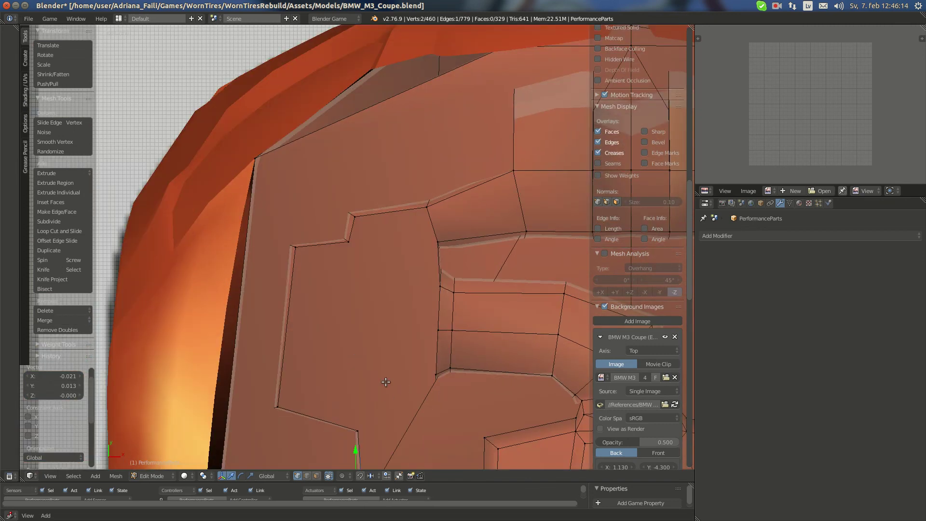
pyautogui.moveTo(386, 382); pyautogui.dragTo(389, 294, button='middle')
pyautogui.press('g')
pyautogui.press('z')
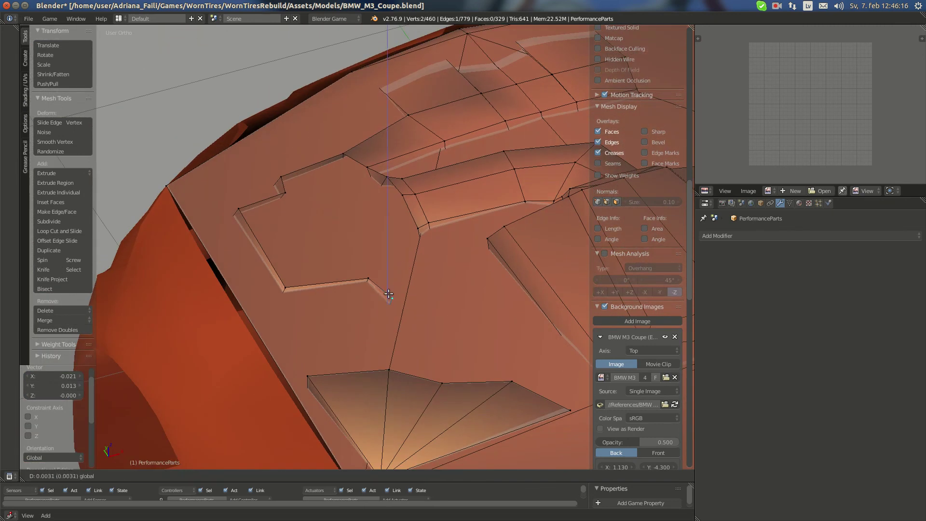
pyautogui.click(389, 294)
# In top view, rotate the end edge -44.914°, extrude it about 0.18 along X, and rotate the new end edge -68.317°.
pyautogui.press('KP_7')
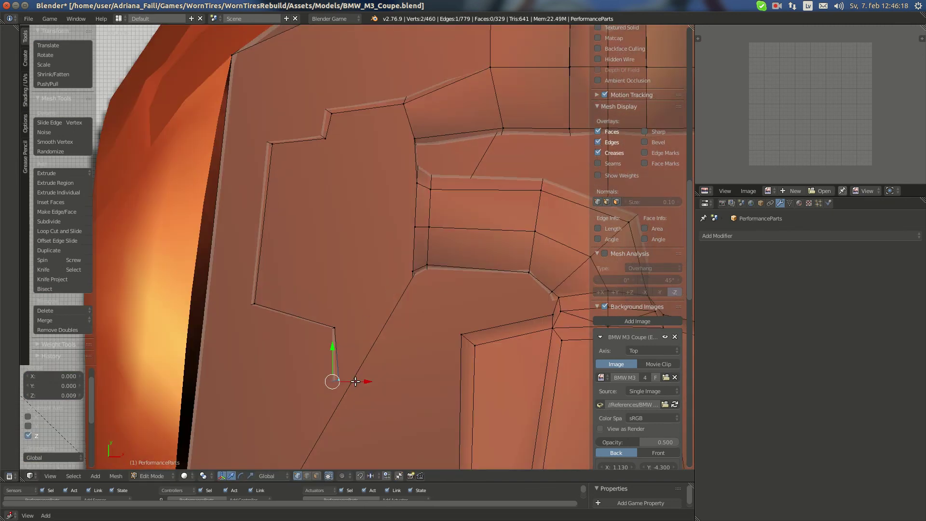
pyautogui.press('r')
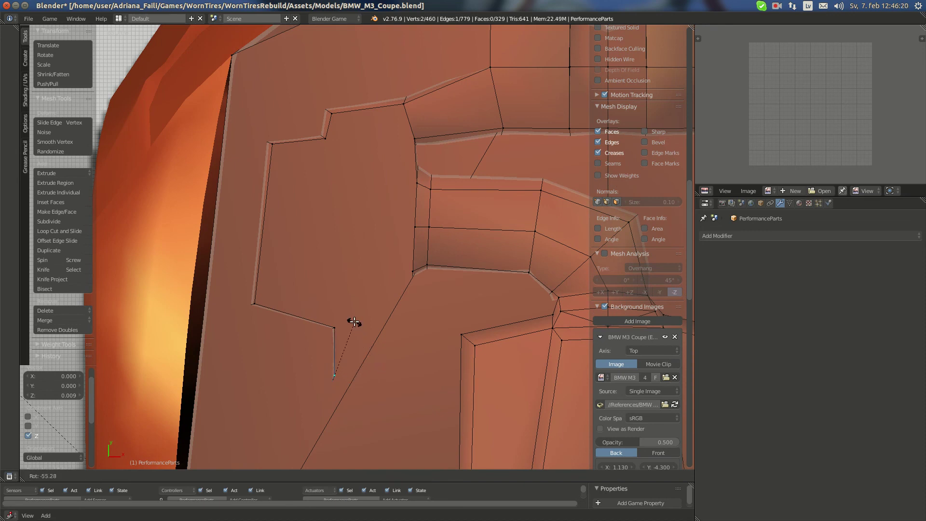
pyautogui.click(363, 329)
pyautogui.press('e')
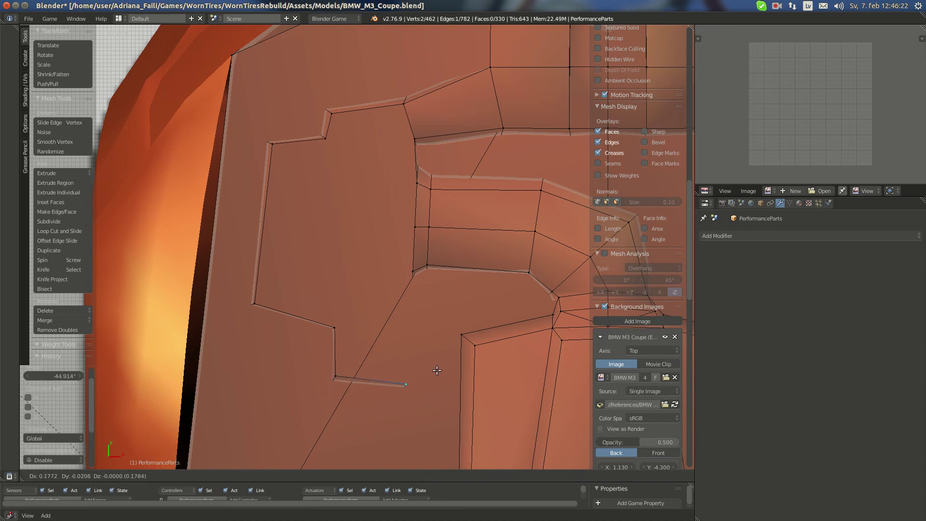
pyautogui.click(437, 362)
pyautogui.press('r')
pyautogui.click(404, 256)
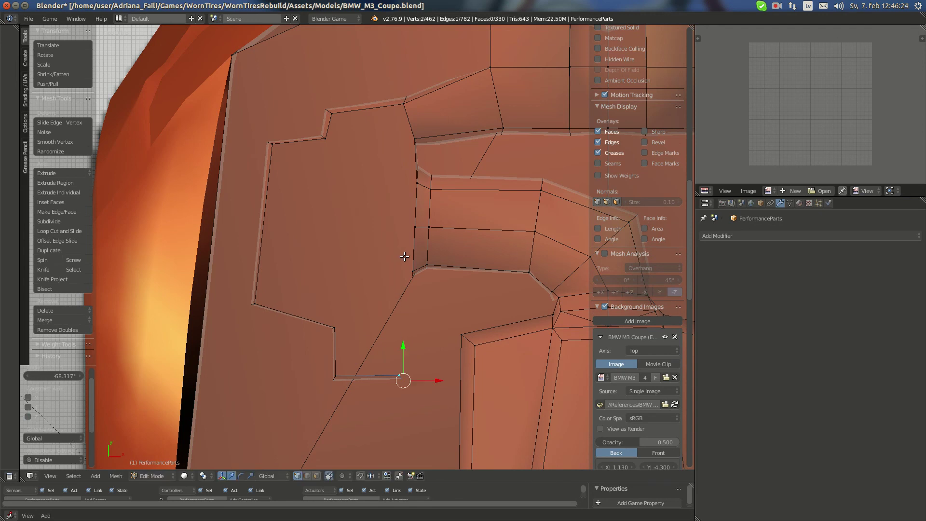
# Fill a wall face between the outline's end edge and the lower corner edge of the adjacent pipe part.
pyautogui.rightClick(416, 269)
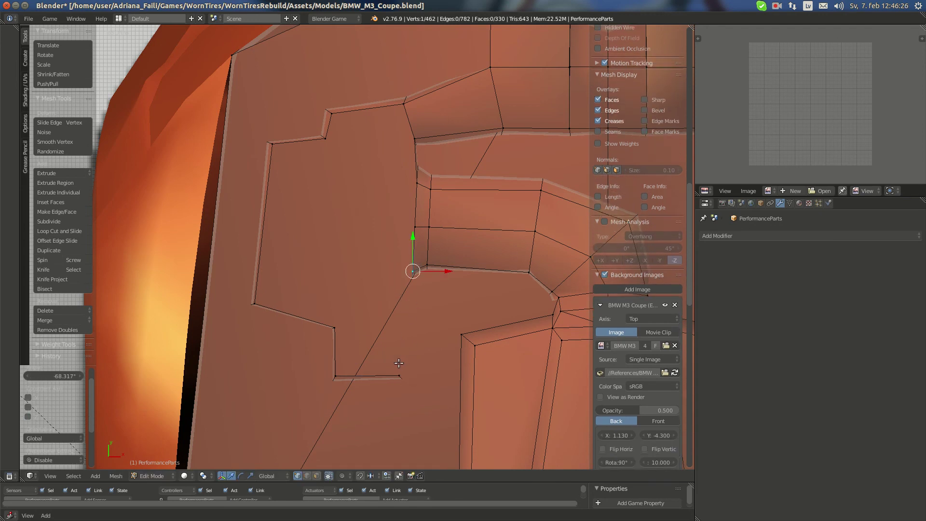
pyautogui.keyDown('shift'); pyautogui.rightClick(410, 381); pyautogui.keyUp('shift')
pyautogui.moveTo(410, 381); pyautogui.dragTo(441, 278, button='middle')
pyautogui.press('KP_5')
pyautogui.scroll(2, 455, 244)
pyautogui.keyDown('shift'); pyautogui.rightClick(462, 277); pyautogui.keyUp('shift')
pyautogui.scroll(-2, 465, 271)
pyautogui.keyDown('shift'); pyautogui.rightClick(380, 176); pyautogui.keyUp('shift')
pyautogui.press('f')
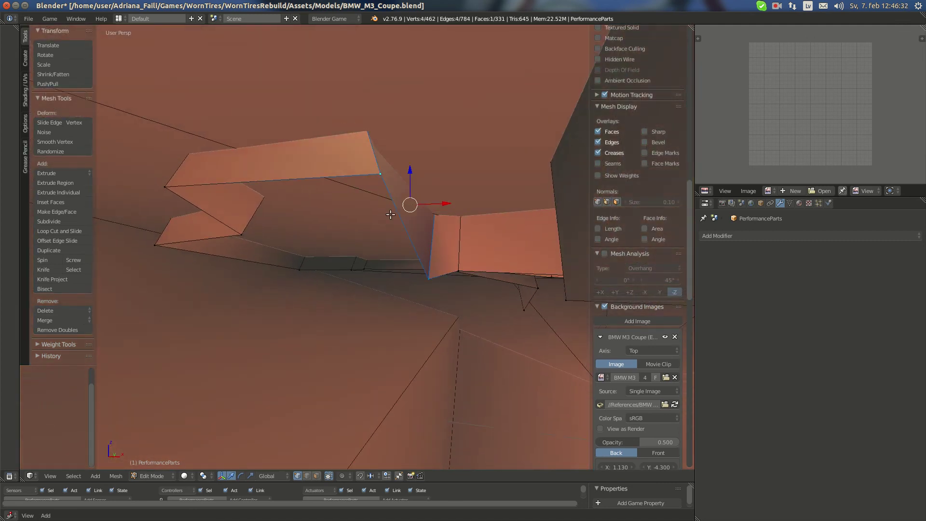
# Fill the side part's first top face, between its short end segments and the pipe part's corner, and clear the selection.
pyautogui.moveTo(390, 215); pyautogui.dragTo(446, 309, button='middle')
pyautogui.rightClick(546, 361)
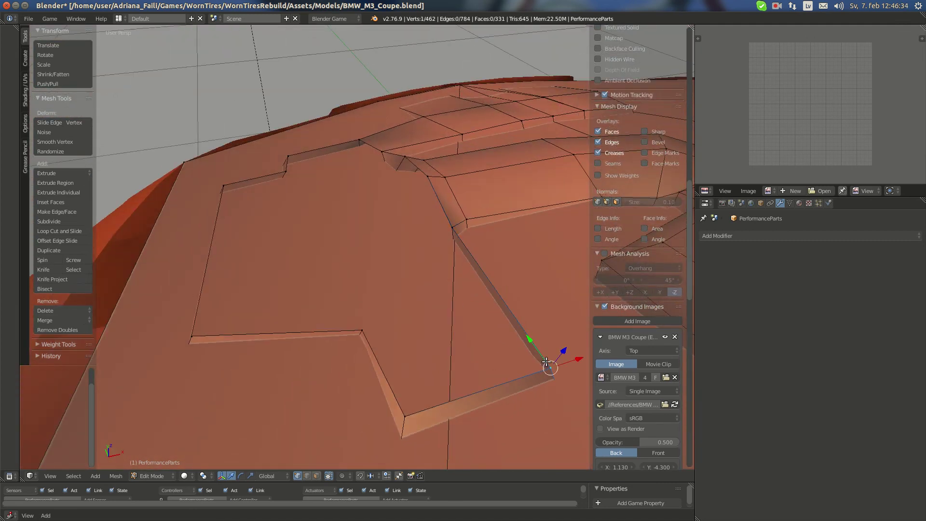
pyautogui.keyDown('shift'); pyautogui.rightClick(404, 414); pyautogui.keyUp('shift')
pyautogui.press('f')
pyautogui.moveTo(445, 247); pyautogui.dragTo(489, 282, button='middle')
pyautogui.press('a')
# Fill the next two top faces, spanning from the pipe part's side to the long outer edge of the side part.
pyautogui.rightClick(457, 312)
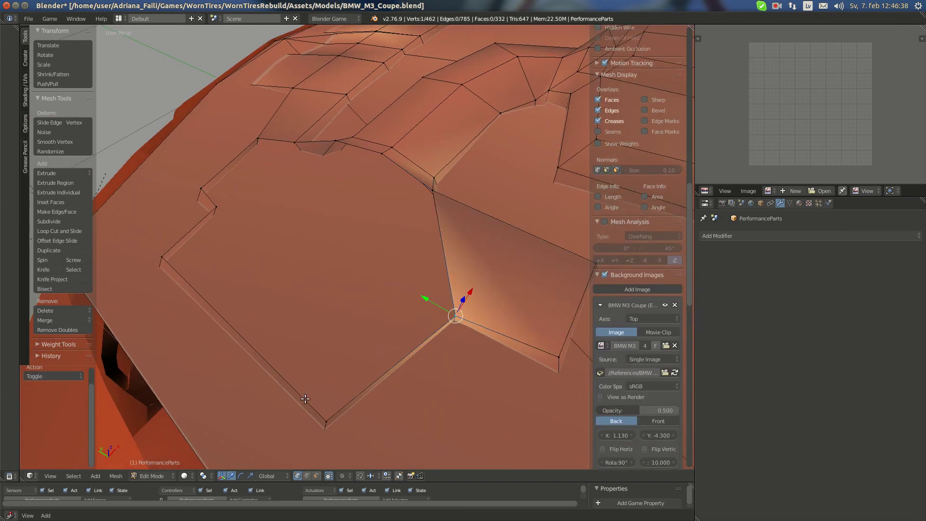
pyautogui.keyDown('shift'); pyautogui.rightClick(323, 413); pyautogui.keyUp('shift')
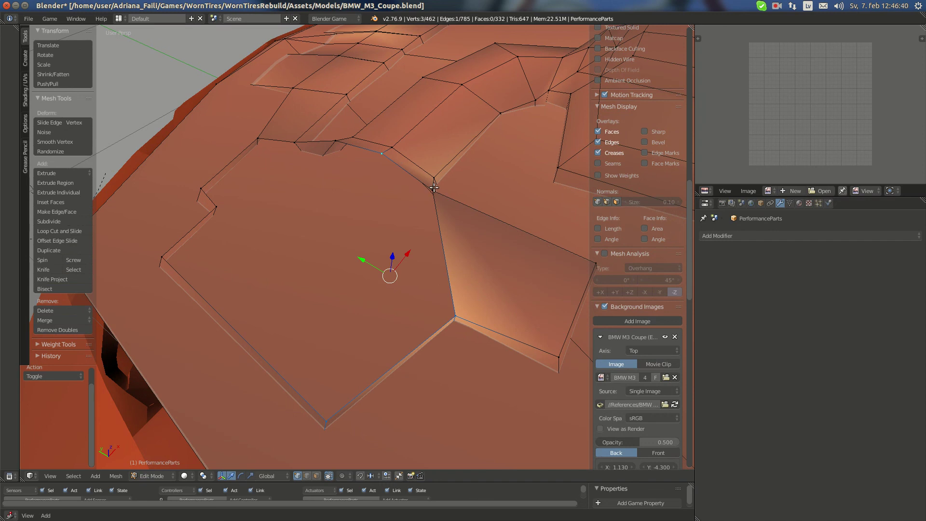
pyautogui.press('f')
pyautogui.moveTo(289, 238); pyautogui.dragTo(324, 347, button='middle')
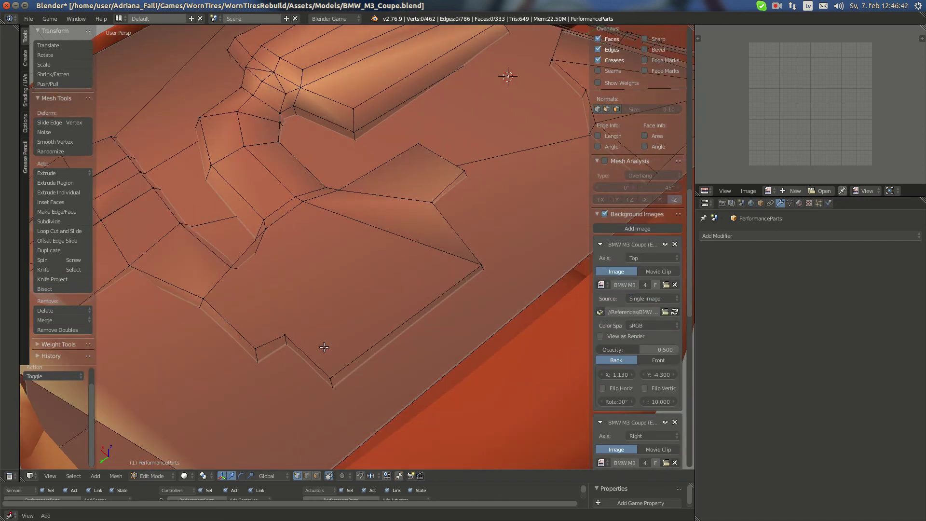
pyautogui.rightClick(347, 354)
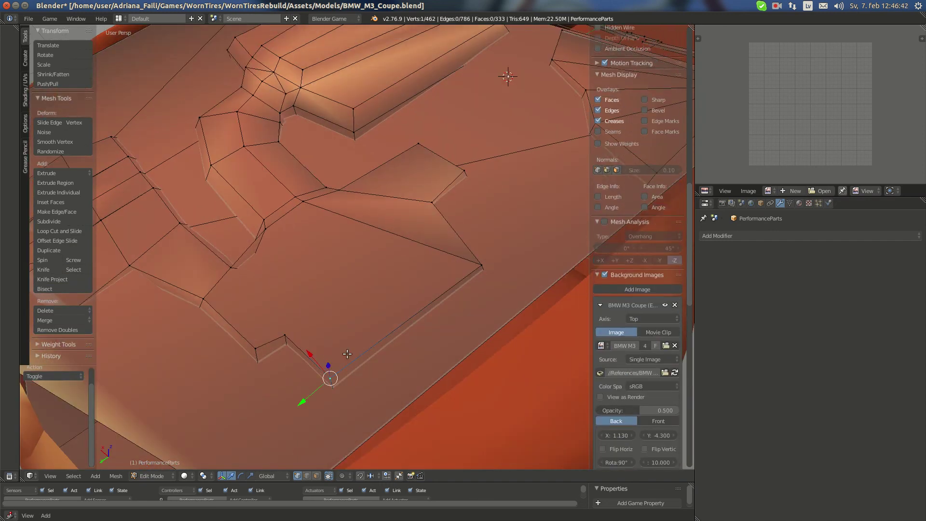
pyautogui.keyDown('shift'); pyautogui.rightClick(302, 201); pyautogui.keyUp('shift')
pyautogui.keyDown('shift'); pyautogui.rightClick(262, 231); pyautogui.keyUp('shift')
pyautogui.press('f')
# Fill the last two top faces of the side part, beside the notch and up to its far end.
pyautogui.moveTo(252, 320); pyautogui.dragTo(346, 294, button='middle')
pyautogui.press('a')
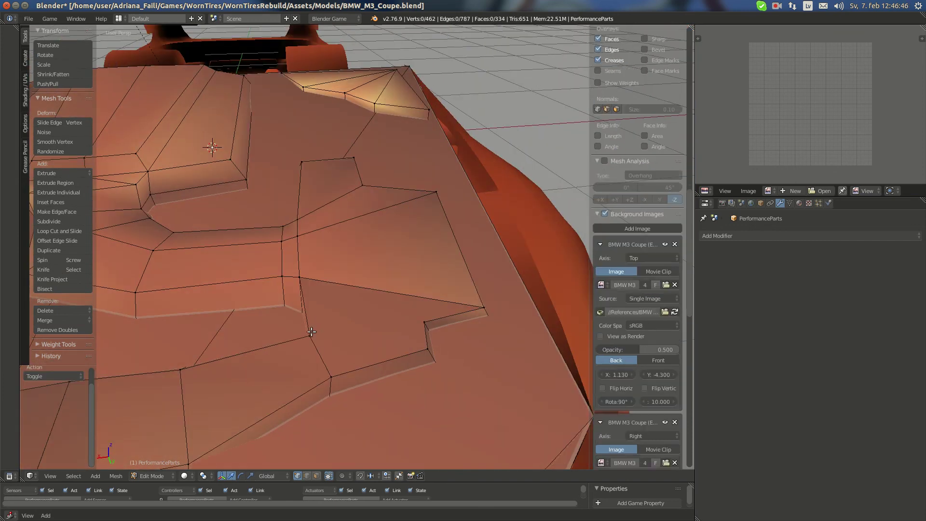
pyautogui.rightClick(310, 333)
pyautogui.keyDown('shift'); pyautogui.rightClick(314, 268); pyautogui.keyUp('shift')
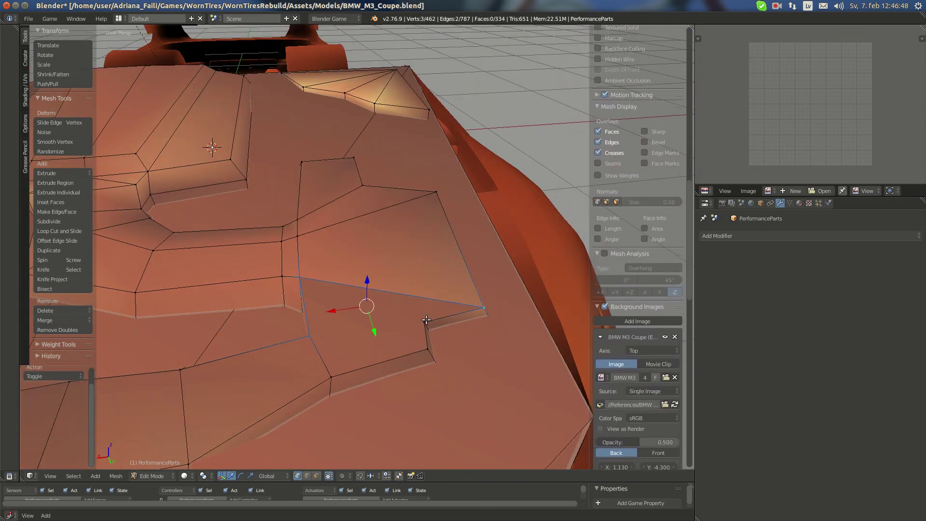
pyautogui.press('f')
pyautogui.rightClick(427, 348)
pyautogui.keyDown('shift'); pyautogui.rightClick(331, 376); pyautogui.keyUp('shift')
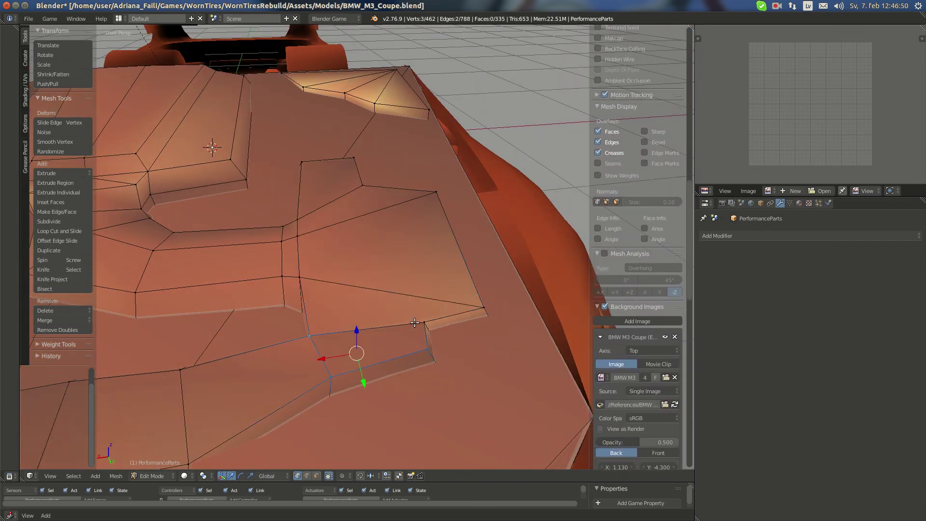
pyautogui.press('f')
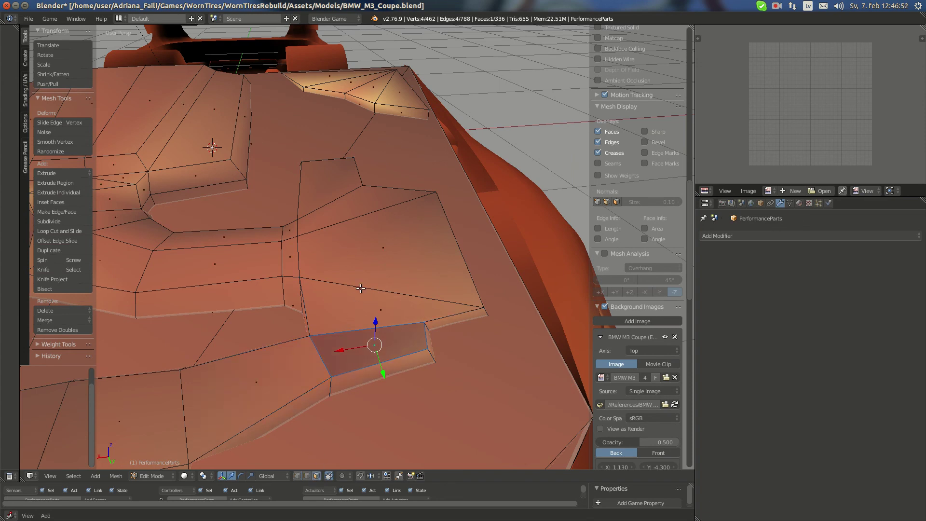
# Select all five new top faces of the side part, and flatten them by scaling to 0 along Z.
pyautogui.press('ctrl+KP_Add')
pyautogui.press('ctrl+KP_Add')
pyautogui.moveTo(361, 287); pyautogui.dragTo(447, 260, button='middle')
pyautogui.press('s')
pyautogui.press('0')
pyautogui.press('Return')
# Rotate the flattened top faces 10.677° in the orthographic right-side wireframe view to follow the slope of the hood line.
pyautogui.press('KP_3')
pyautogui.press('KP_5')
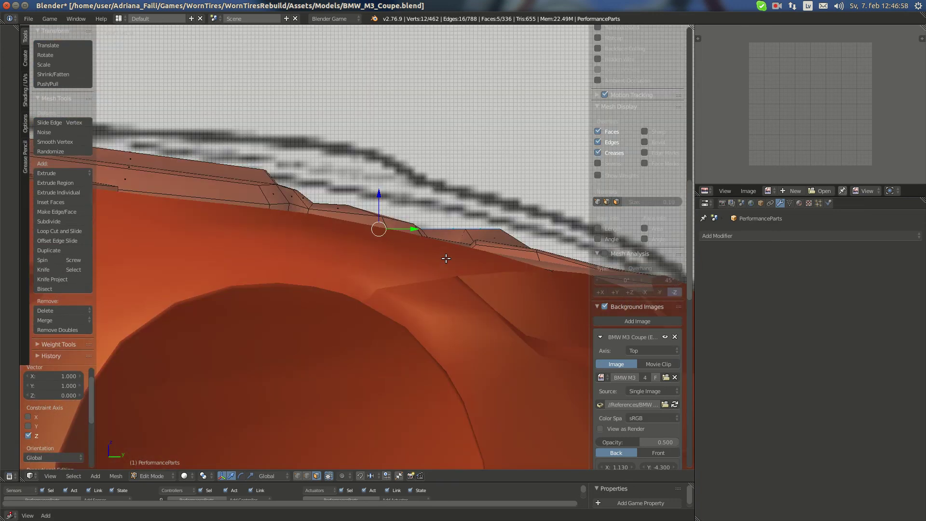
pyautogui.press('z')
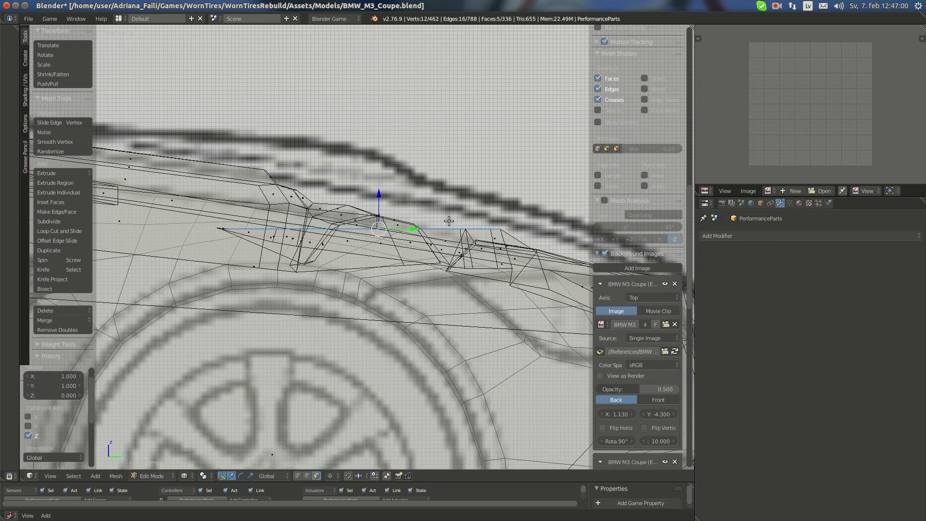
pyautogui.press('r')
pyautogui.click(471, 230)
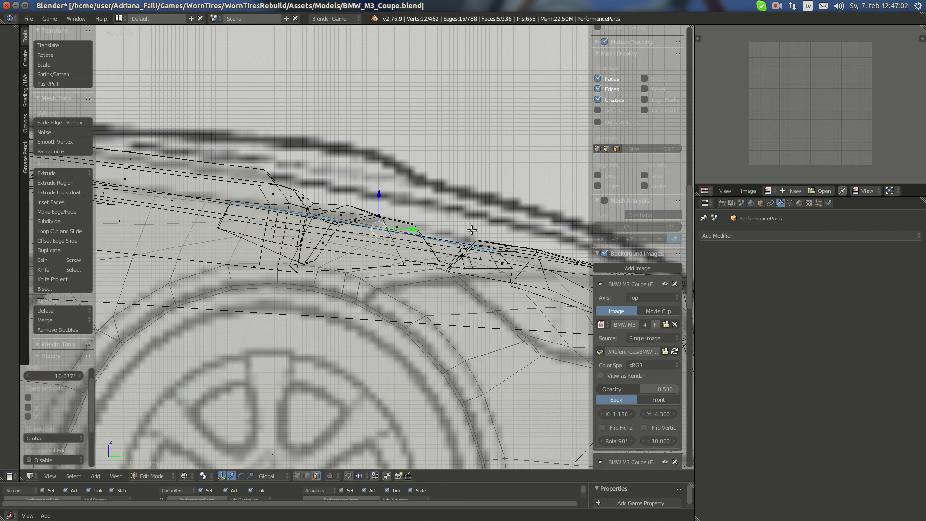
# Scale the sloped top faces of the side part uniformly to 0.94 in solid shading.
pyautogui.moveTo(472, 229)
pyautogui.mouseDown(button='middle')
pyautogui.moveTo(427, 243)
pyautogui.moveTo(386, 277)
pyautogui.moveTo(382, 236)
pyautogui.moveTo(410, 251)
pyautogui.moveTo(479, 243)
pyautogui.mouseUp(button='middle')
pyautogui.press('z')
pyautogui.scroll(-4, 426, 244)
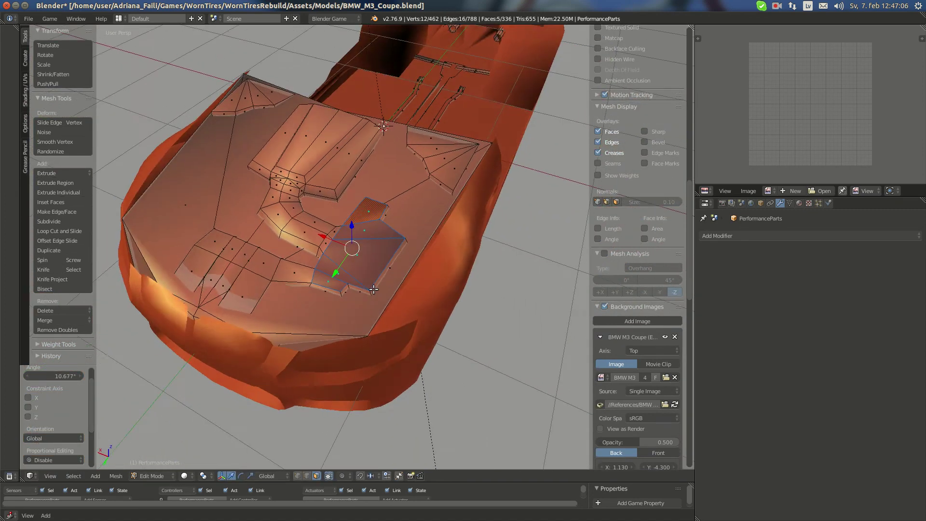
pyautogui.scroll(5, 479, 243)
pyautogui.press('s')
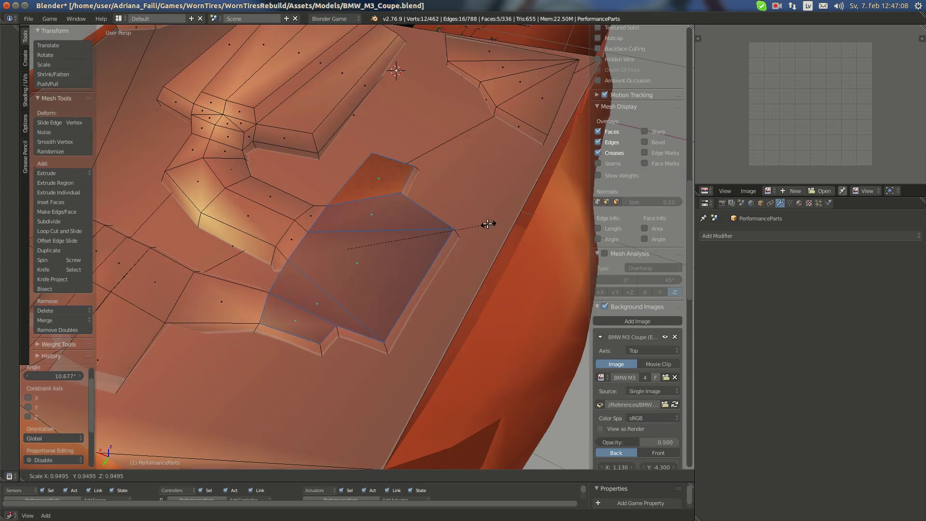
pyautogui.click(486, 223)
# Raise the selected top faces about 0.0045 along Z and shift them 0.006 along Y.
pyautogui.moveTo(377, 245); pyautogui.dragTo(335, 207, button='middle')
pyautogui.press('g')
pyautogui.press('z')
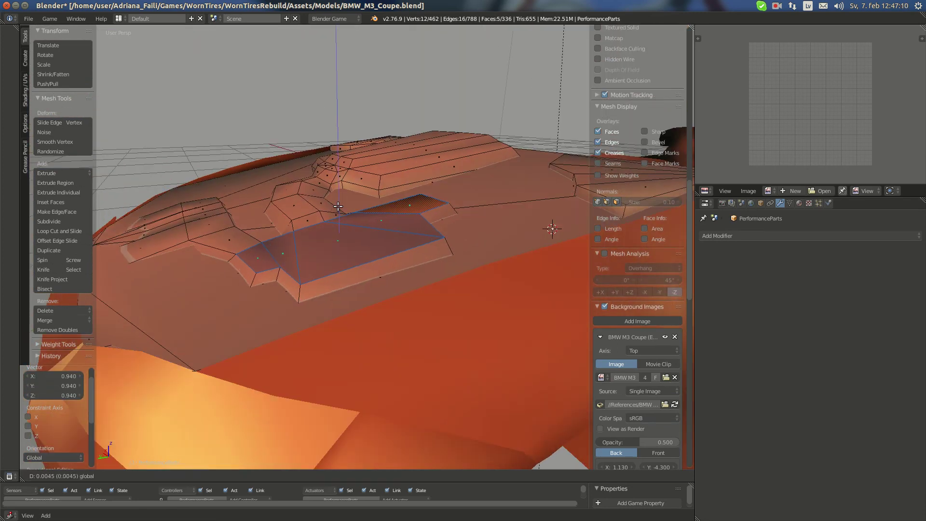
pyautogui.click(338, 207)
pyautogui.press('g')
pyautogui.press('y')
pyautogui.click(315, 234)
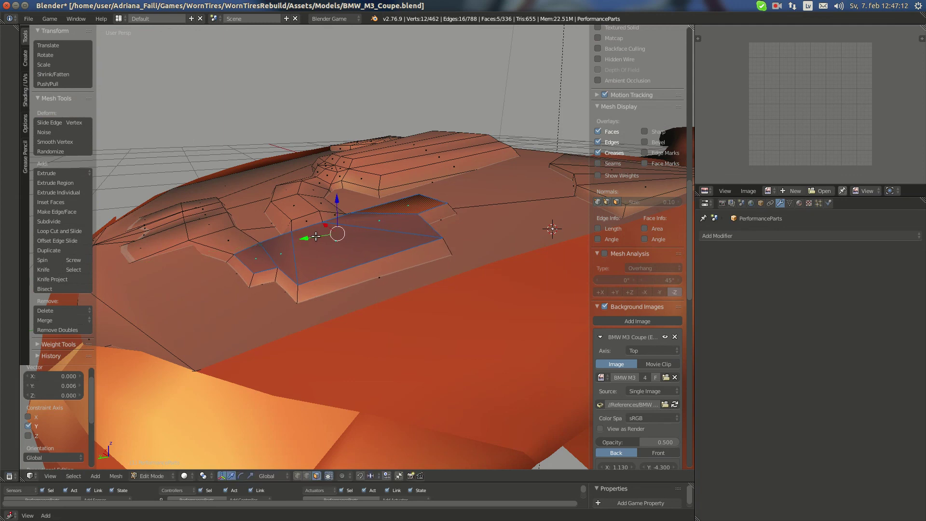
# Check the engine photo in Chromium, and add a cube with radius 0.100 on the free side of the engine bay in Blender.
pyautogui.moveTo(315, 234); pyautogui.dragTo(366, 279, button='middle')
pyautogui.scroll(5, 366, 279)
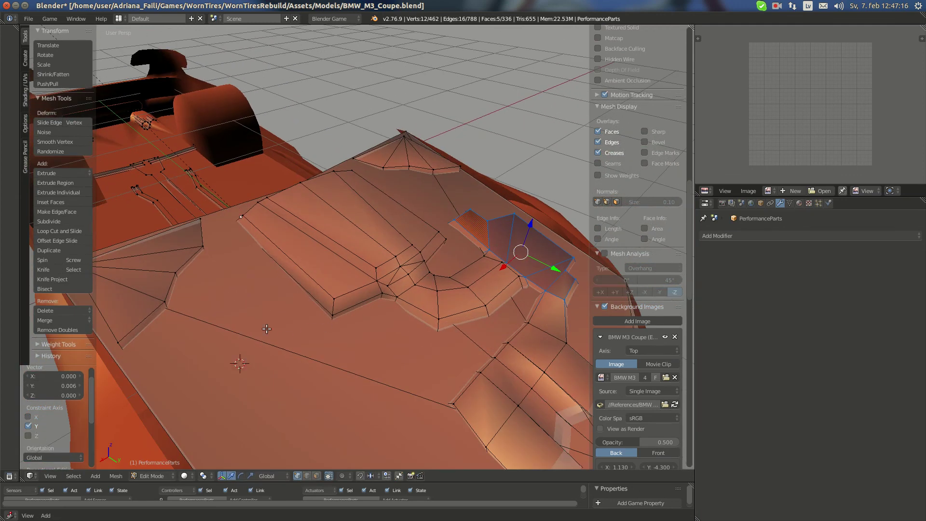
pyautogui.click(12, 243)
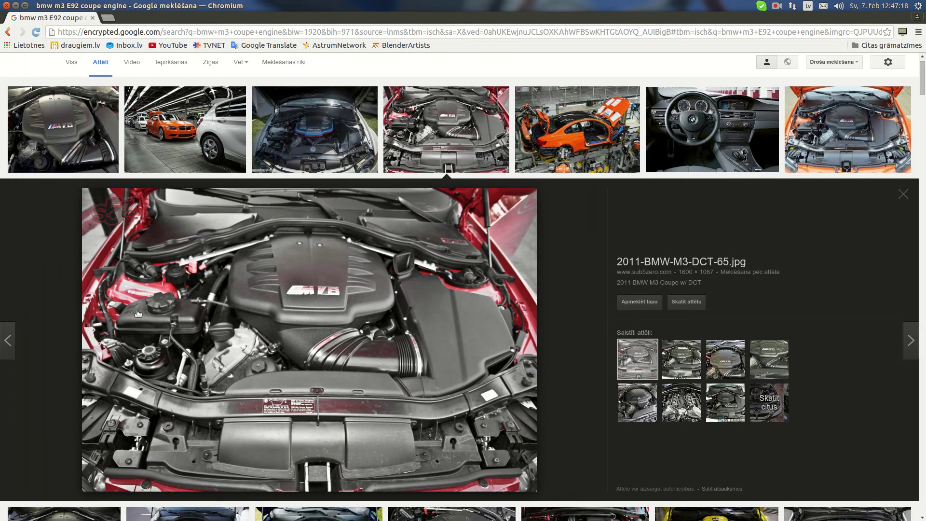
pyautogui.click(14, 333)
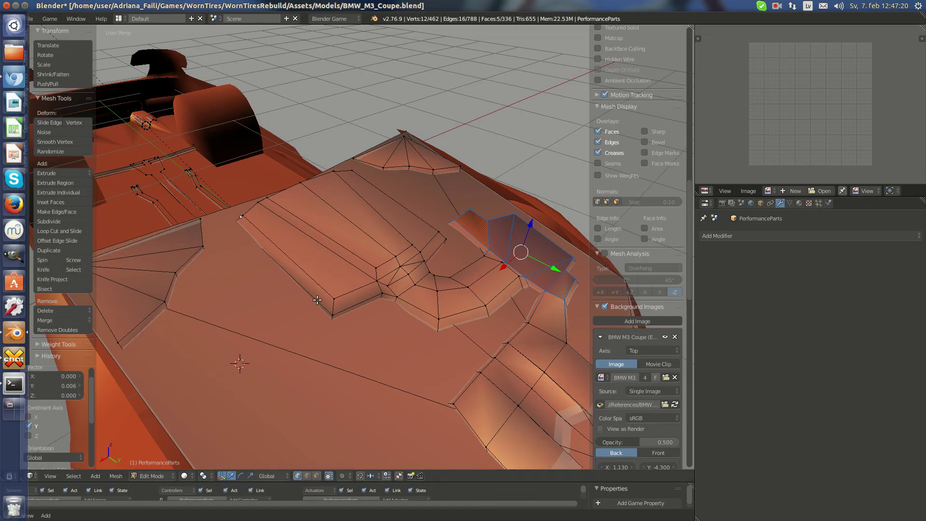
pyautogui.hotkey('shift', 'a')
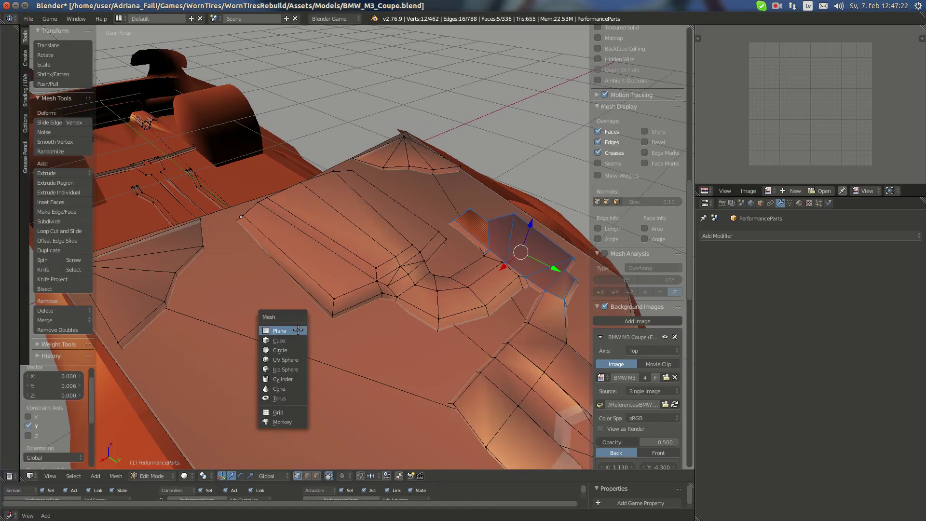
pyautogui.click(278, 340)
pyautogui.moveTo(297, 382); pyautogui.dragTo(356, 317, button='middle')
pyautogui.click(10, 81)
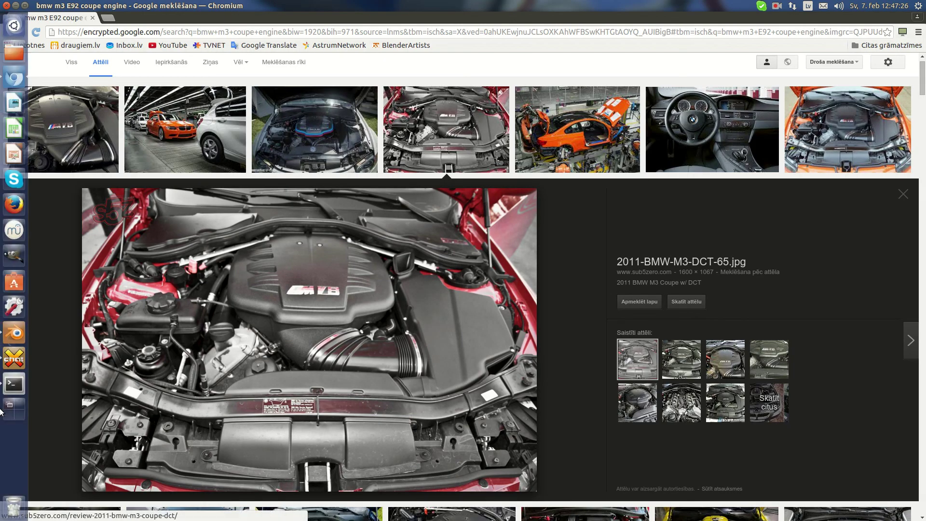
pyautogui.hotkey('alt', 'Tab')
pyautogui.press('KP_Decimal')
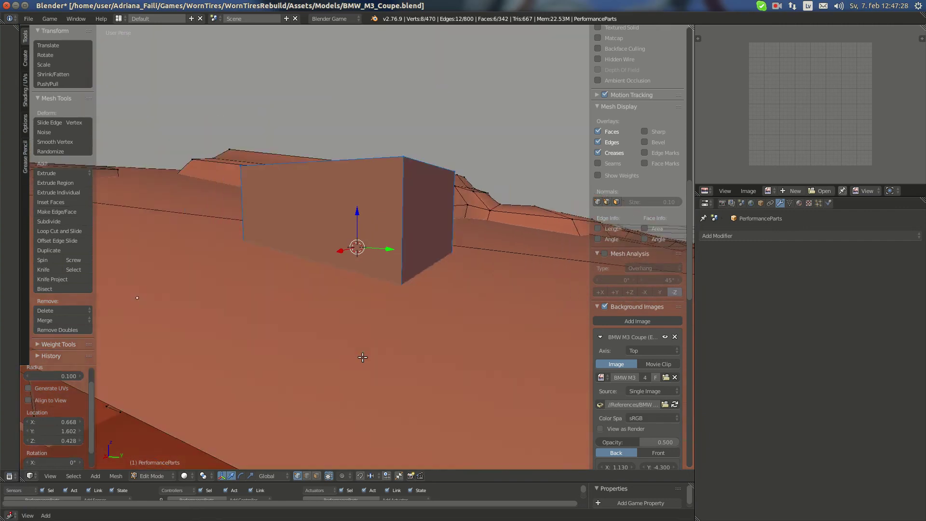
# Delete the bottom face of the new cube.
pyautogui.moveTo(362, 355); pyautogui.dragTo(367, 474, button='middle')
pyautogui.scroll(4, 375, 313)
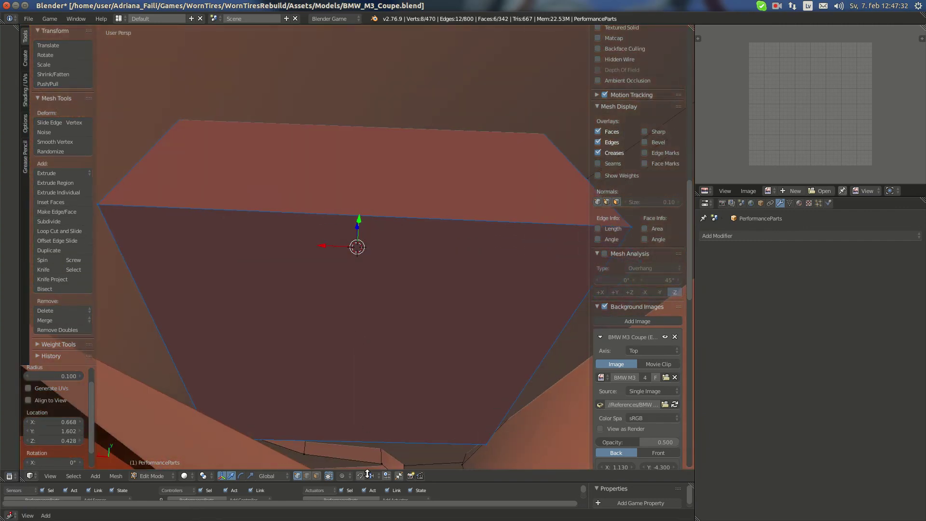
pyautogui.click(317, 476)
pyautogui.rightClick(364, 336)
pyautogui.press('x')
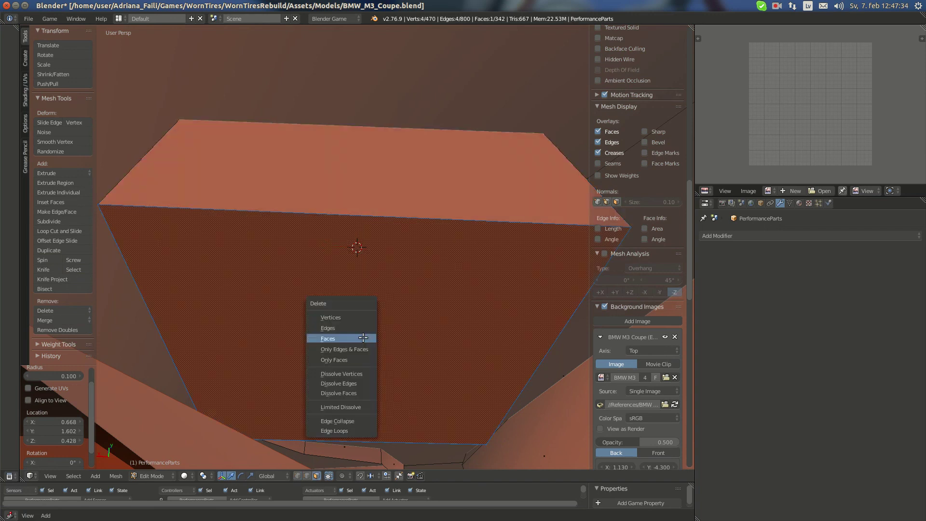
pyautogui.click(361, 320)
# Widen the cube by moving its side face -0.103 along X towards the engine cover.
pyautogui.scroll(-4, 362, 309)
pyautogui.moveTo(364, 212); pyautogui.dragTo(362, 364, button='middle')
pyautogui.scroll(-1, 369, 247)
pyautogui.rightClick(369, 247)
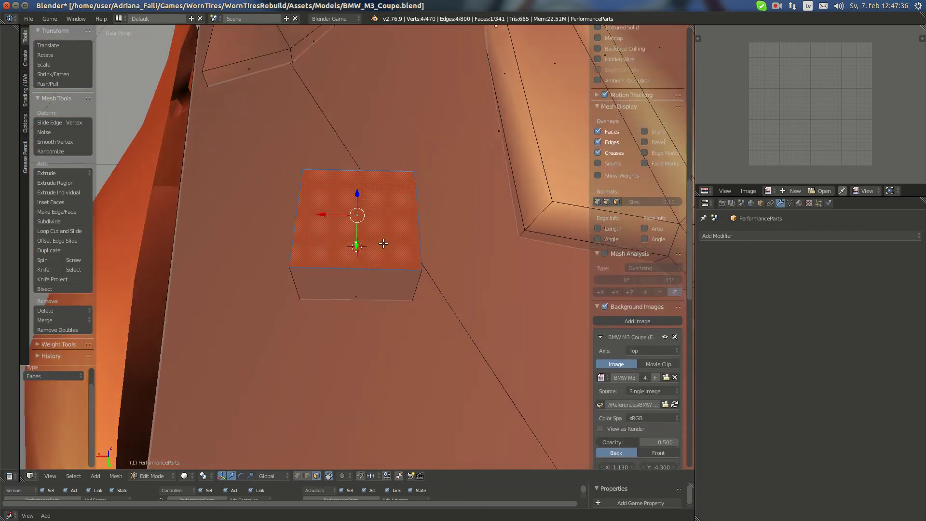
pyautogui.moveTo(412, 289); pyautogui.dragTo(383, 259, button='middle')
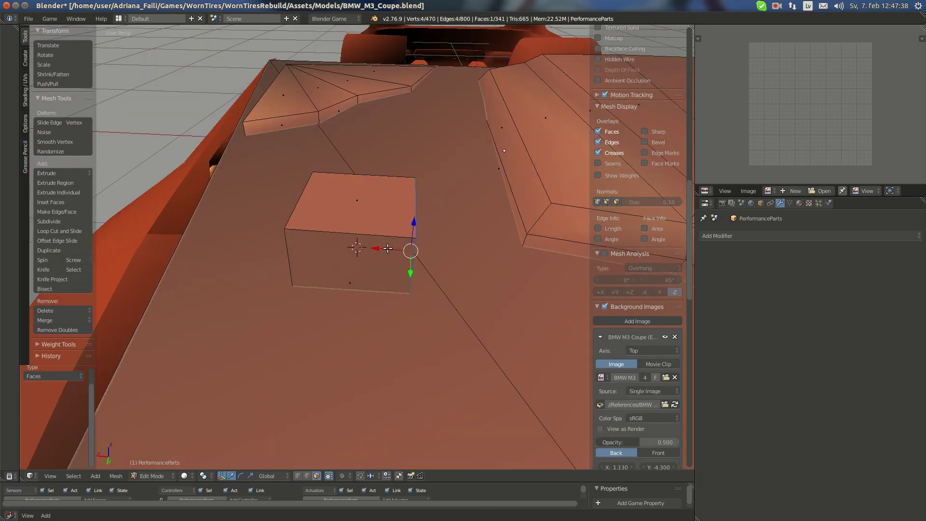
pyautogui.moveTo(388, 248); pyautogui.dragTo(434, 251)
pyautogui.moveTo(434, 250); pyautogui.dragTo(435, 233, button='middle')
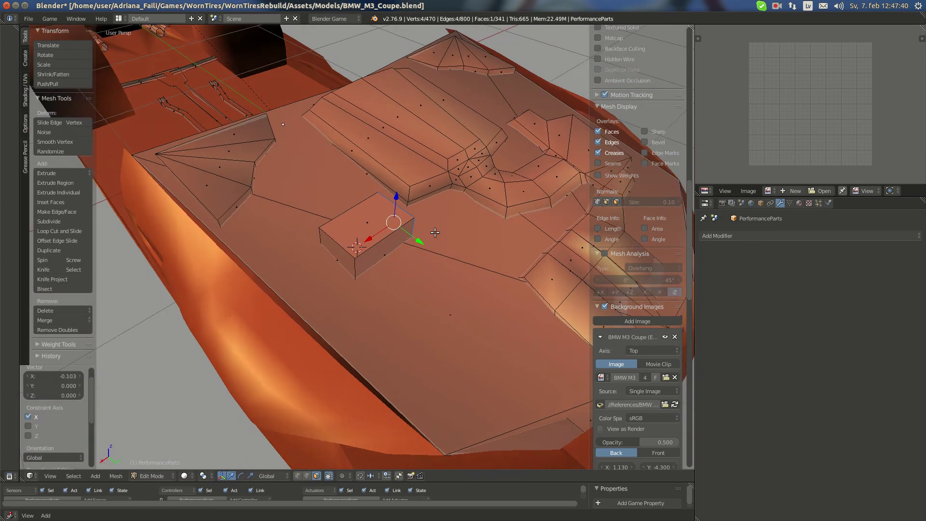
# Taper the box by scaling its top face to 0.893.
pyautogui.scroll(3, 435, 233)
pyautogui.rightClick(392, 235)
pyautogui.press('s')
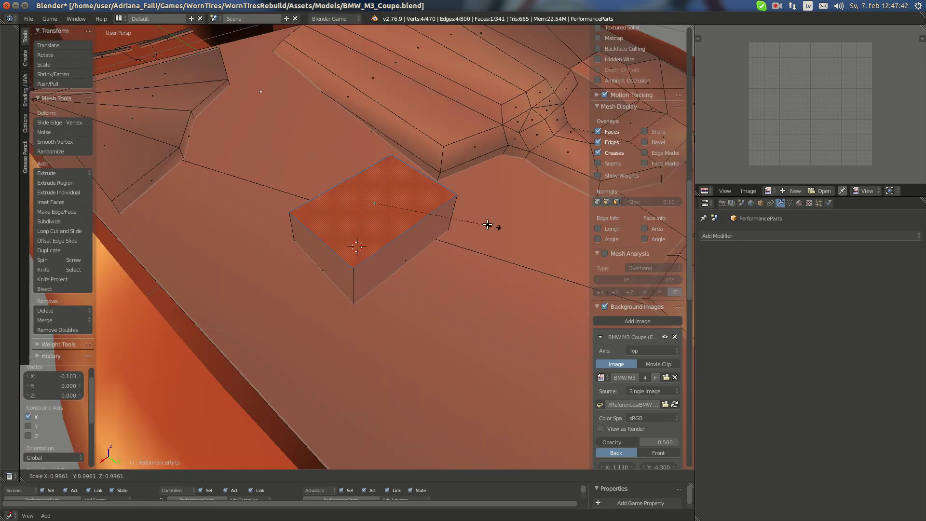
pyautogui.click(495, 226)
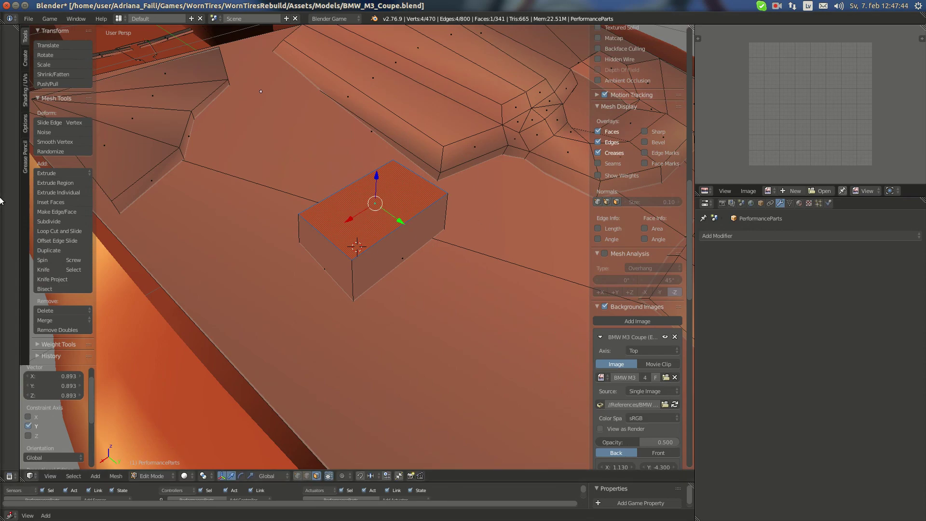
# Check the photo for the reservoir cap, create a small inner face on the box top, and narrow it to 0.688 along X.
pyautogui.moveTo(1, 201)
pyautogui.click(6, 82)
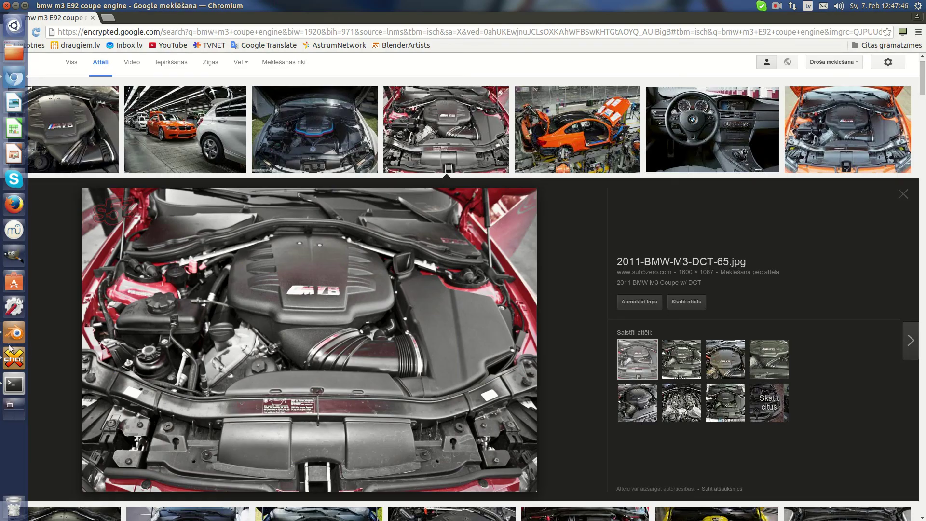
pyautogui.click(8, 338)
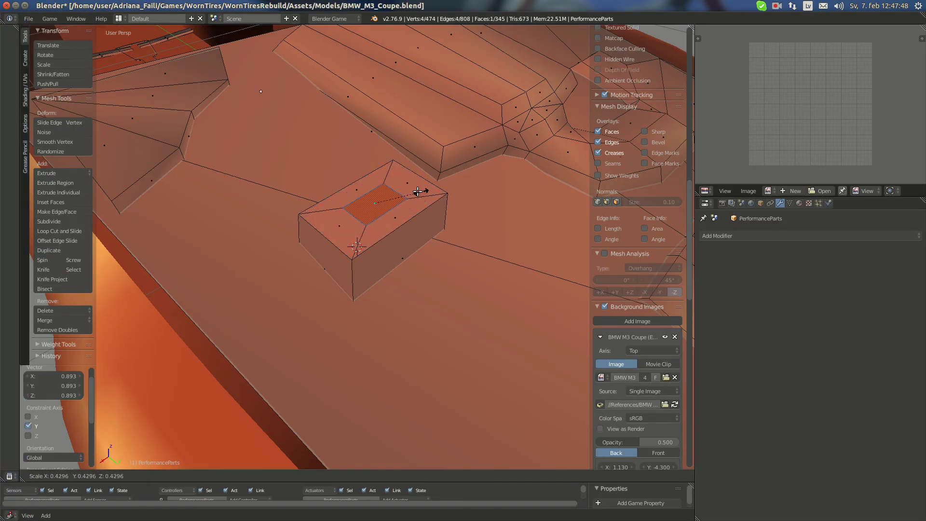
pyautogui.click(413, 193)
pyautogui.moveTo(412, 193); pyautogui.dragTo(462, 244, button='middle')
pyautogui.press('s')
pyautogui.press('x')
pyautogui.click(463, 231)
# Extrude the small inner face 0.027 upwards to form the raised cap.
pyautogui.press('e')
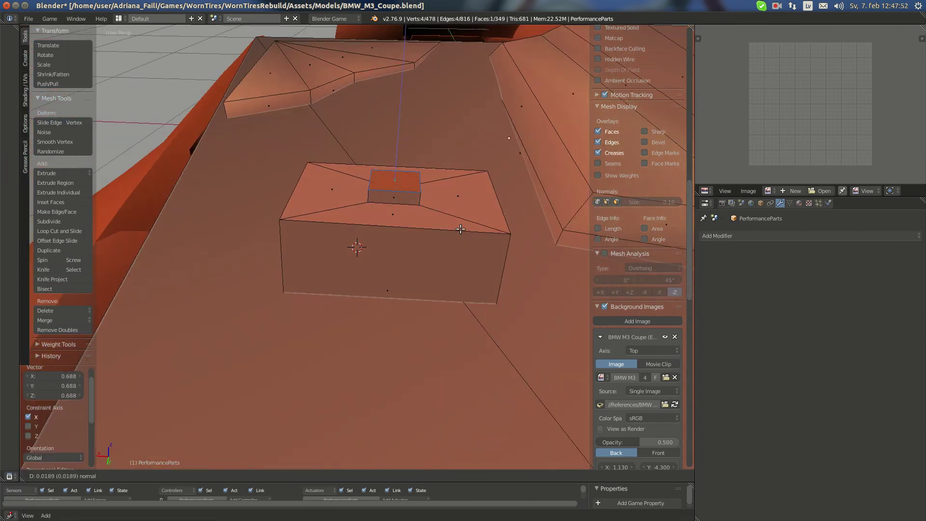
pyautogui.click(468, 227)
pyautogui.scroll(-4, 468, 227)
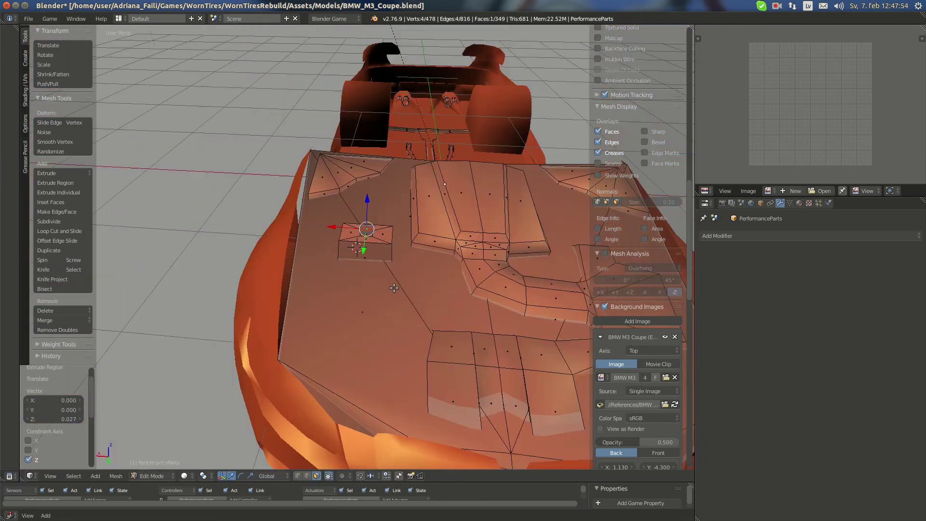
# Select the box's top faces together with the cap, and lower them by 0.061 along Z.
pyautogui.press('a')
pyautogui.scroll(4, 398, 322)
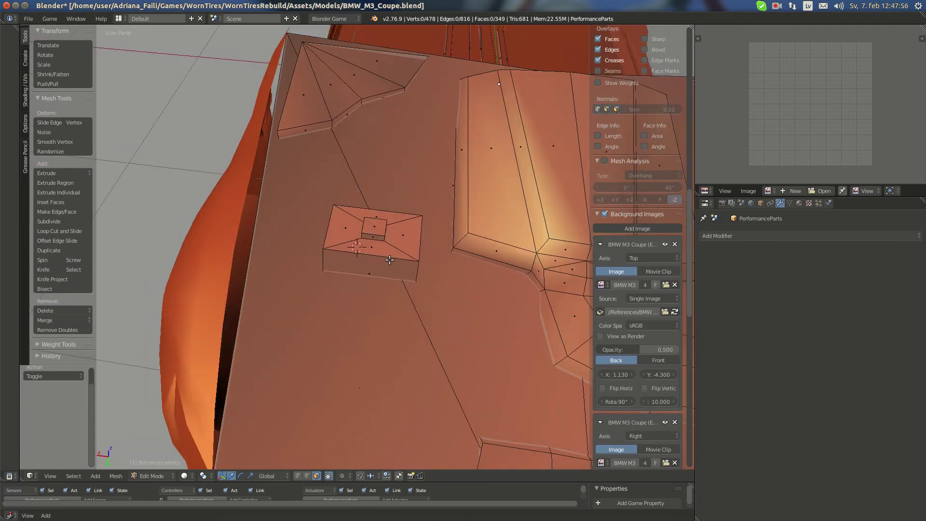
pyautogui.press('b')
pyautogui.moveTo(399, 244); pyautogui.dragTo(399, 244)
pyautogui.moveTo(399, 245); pyautogui.dragTo(340, 184, button='middle')
pyautogui.press('b')
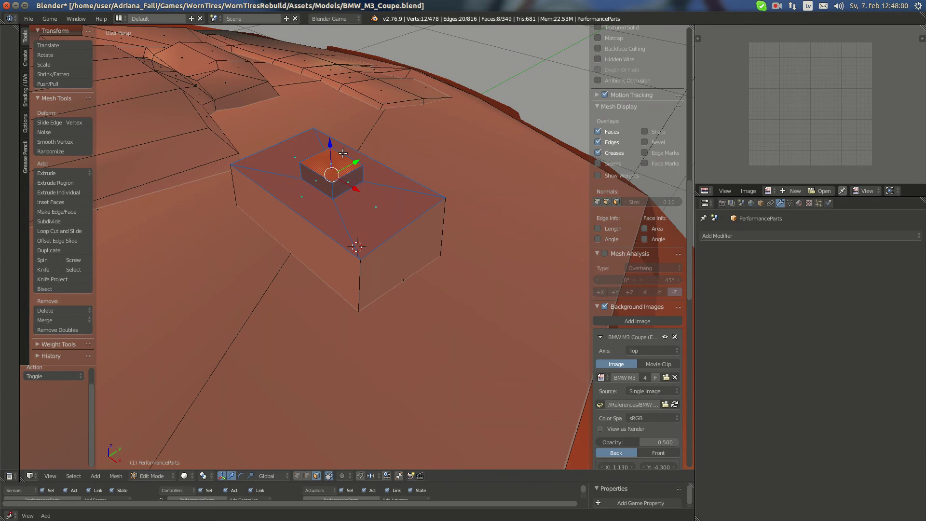
pyautogui.moveTo(333, 149); pyautogui.dragTo(348, 184)
# Tilt the selected box top about X, starting with -4.096°, nudge it along Y, and refine the X tilt.
pyautogui.moveTo(448, 237); pyautogui.dragTo(411, 208, button='middle')
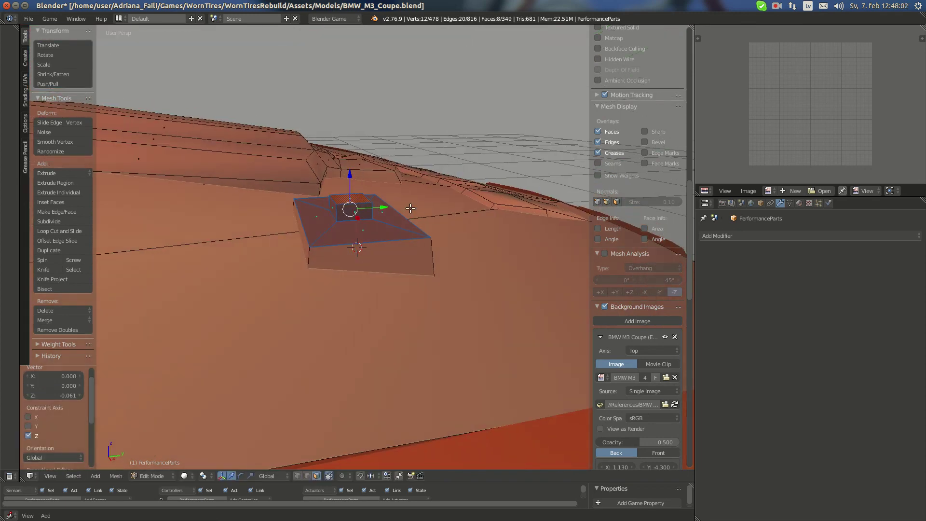
pyautogui.press('r')
pyautogui.press('x')
pyautogui.click(432, 222)
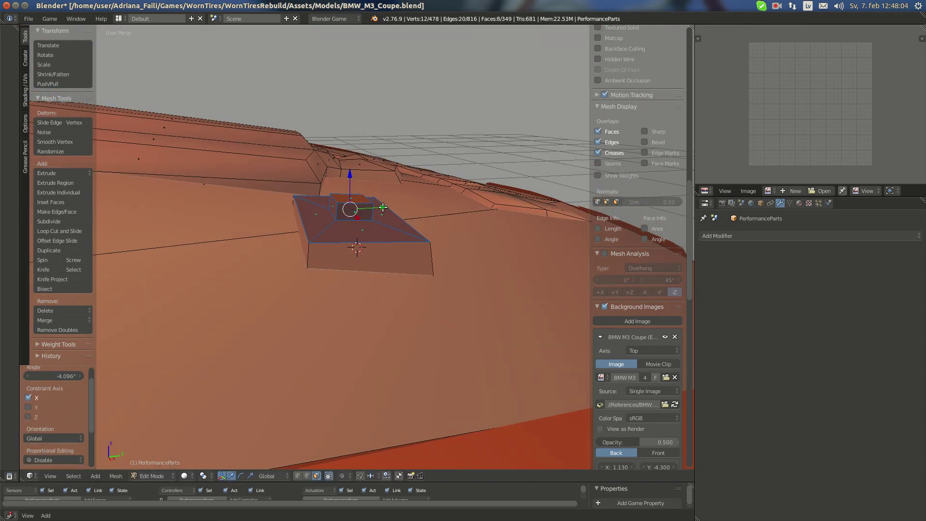
pyautogui.moveTo(385, 208); pyautogui.dragTo(394, 207)
pyautogui.press('r')
pyautogui.press('x')
pyautogui.click(482, 218)
# Rotate the selected box top 3.12° about Y and nudge it slightly along X.
pyautogui.moveTo(482, 218); pyautogui.dragTo(483, 266, button='middle')
pyautogui.press('r')
pyautogui.press('y')
pyautogui.click(484, 284)
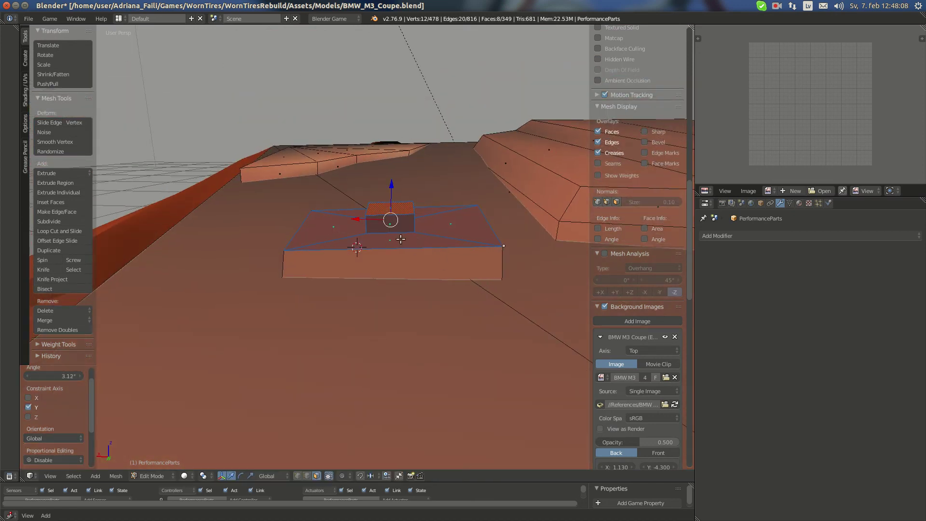
pyautogui.moveTo(366, 219); pyautogui.dragTo(363, 219)
# Leave edit mode and apply smooth shading to the PerformanceParts object.
pyautogui.scroll(-5, 365, 221)
pyautogui.moveTo(366, 221); pyautogui.dragTo(397, 328, button='middle')
pyautogui.press('a')
pyautogui.press('a')
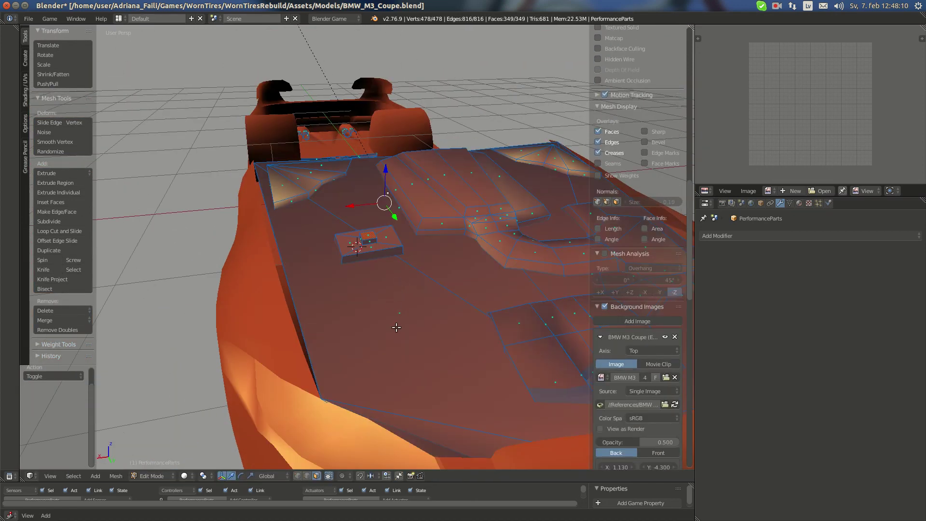
pyautogui.press('Tab')
pyautogui.scroll(-6, 370, 259)
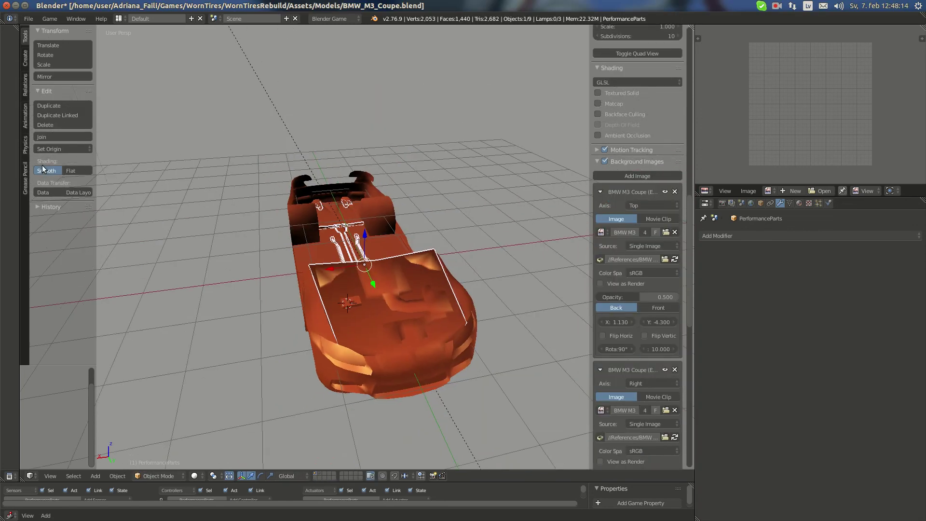
# Move all body panel objects from layer 2 to layer 1, display layer 1, and save the file over the existing one.
pyautogui.moveTo(340, 282); pyautogui.dragTo(410, 282, button='middle')
pyautogui.scroll(8, 386, 289)
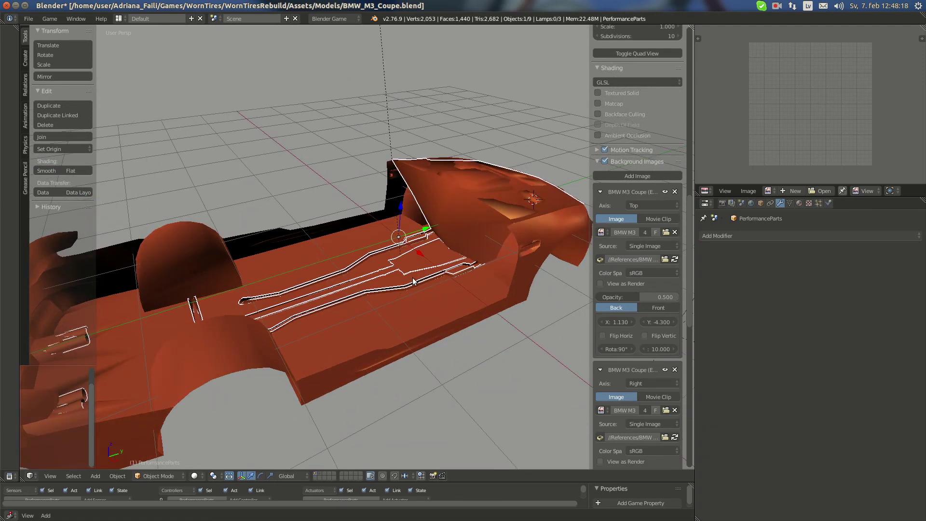
pyautogui.press('a')
pyautogui.press('2')
pyautogui.press('a')
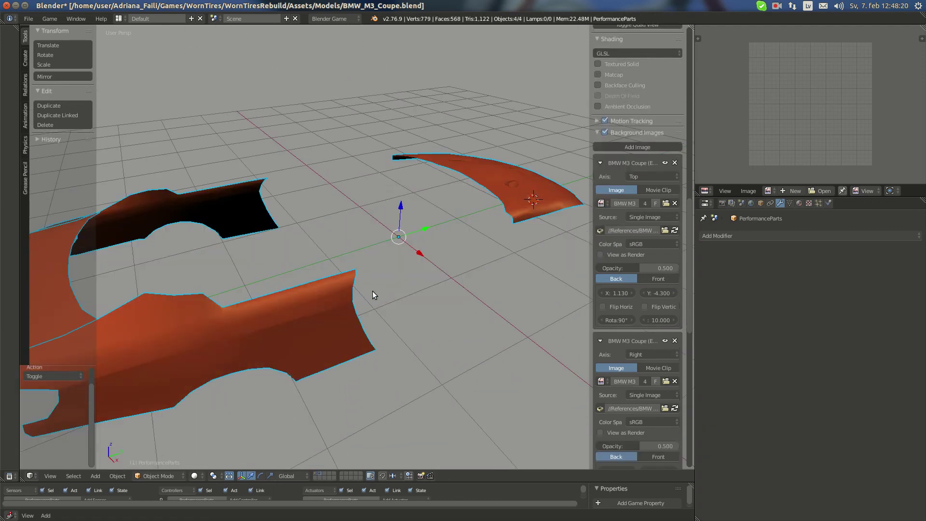
pyautogui.press('m')
pyautogui.press('1')
pyautogui.press('1')
pyautogui.scroll(-4, 391, 250)
pyautogui.press('a')
pyautogui.hotkey('ctrl', 's')
pyautogui.press('Return')
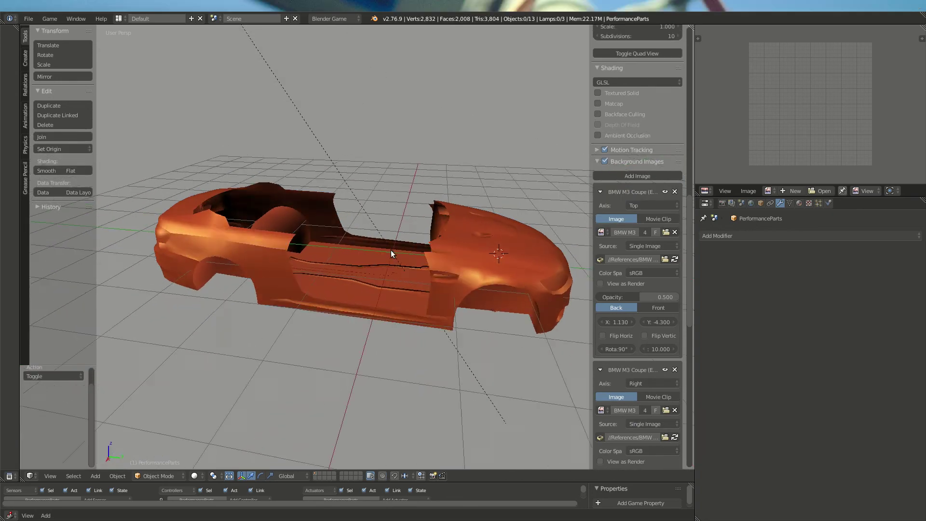
# Enter edit mode on PerformanceParts and select the rear edge of the engine bay surface facing the cabin.
pyautogui.moveTo(390, 250); pyautogui.dragTo(182, 241, button='middle')
pyautogui.scroll(5, 255, 326)
pyautogui.press('Tab')
pyautogui.keyDown('alt'); pyautogui.rightClick(181, 212); pyautogui.keyUp('alt')
pyautogui.moveTo(200, 157); pyautogui.dragTo(170, 201, button='middle')
# Try to move the selected rear edge along Y, and undo the move.
pyautogui.press('g')
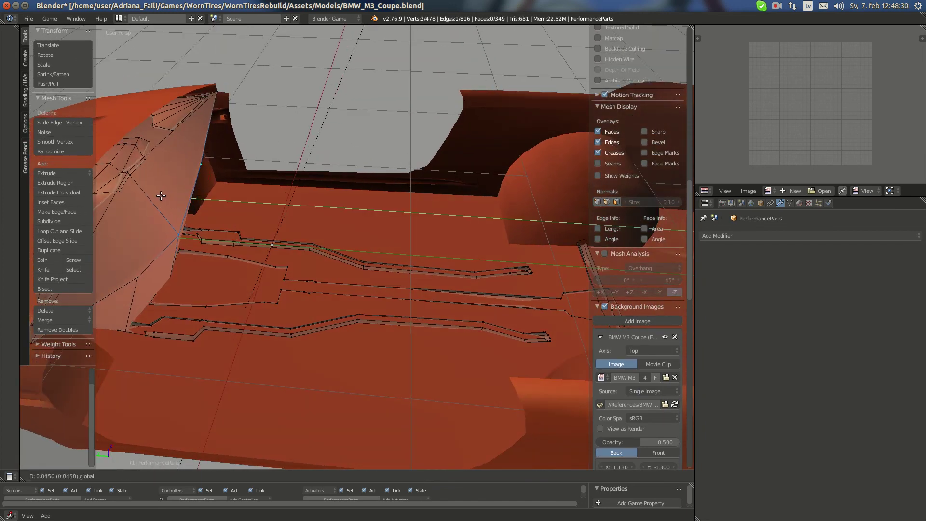
pyautogui.click(154, 212)
pyautogui.hotkey('ctrl', 'z')
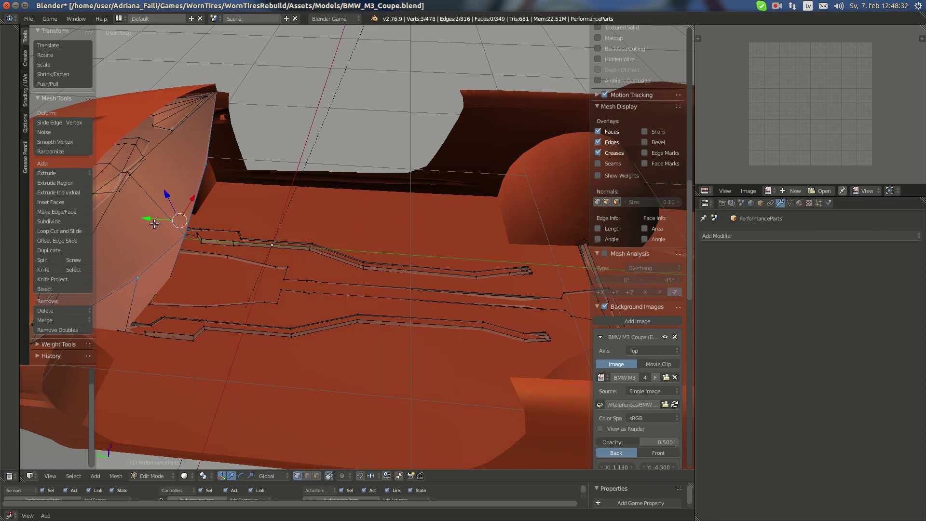
# Shift the three selected rear-edge vertices slightly along Y towards the car's front, and leave edit mode.
pyautogui.moveTo(154, 223); pyautogui.dragTo(146, 216)
pyautogui.click(145, 216)
pyautogui.scroll(-4, 150, 220)
pyautogui.press('a')
pyautogui.press('a')
pyautogui.press('Tab')
pyautogui.scroll(-3, 292, 267)
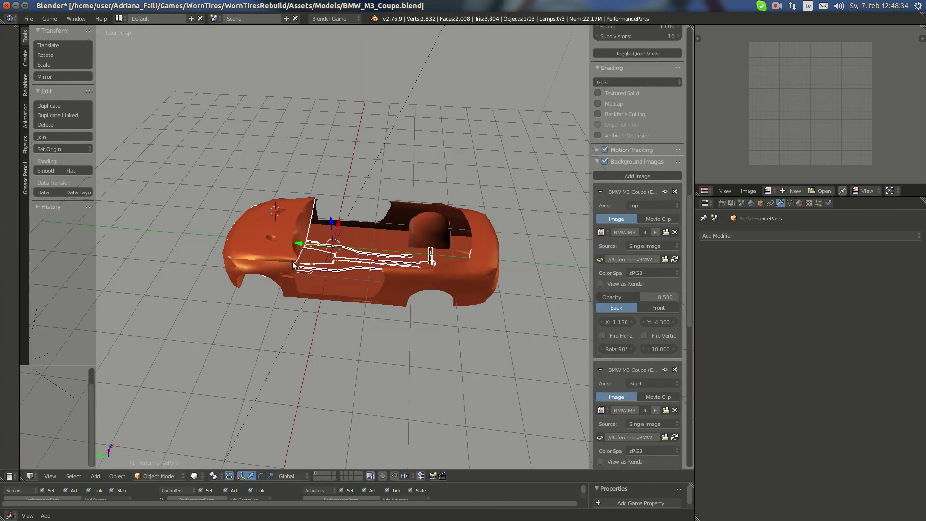
pyautogui.moveTo(292, 266); pyautogui.dragTo(302, 128, button='middle')
pyautogui.scroll(5, 271, 248)
pyautogui.moveTo(271, 248); pyautogui.dragTo(380, 248, button='middle')
pyautogui.scroll(-6, 380, 248)
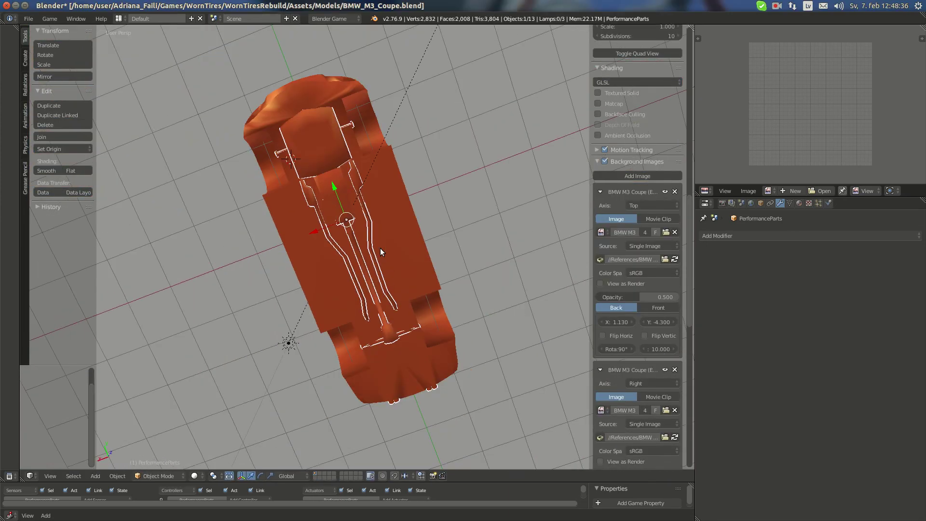
# Examine how the engine bay, driveline and exhaust parts fit into the car's underside.
pyautogui.scroll(4, 325, 166)
pyautogui.moveTo(325, 165); pyautogui.dragTo(339, 145, button='middle')
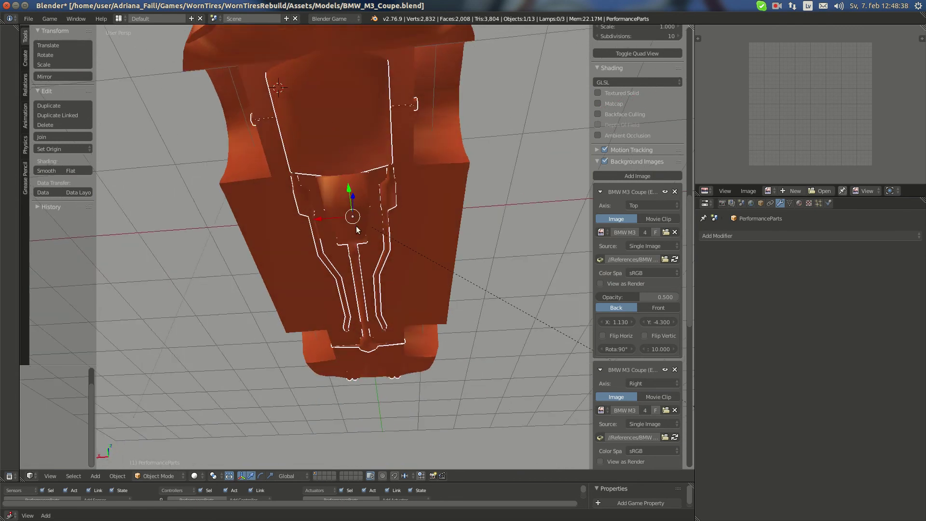
pyautogui.moveTo(354, 220); pyautogui.dragTo(246, 204, button='middle')
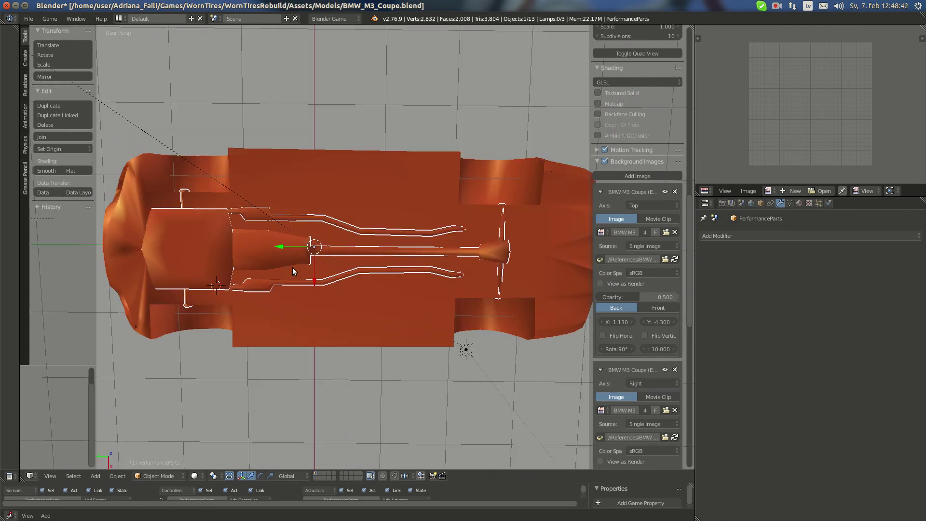
pyautogui.moveTo(342, 249)
pyautogui.mouseDown(button='middle')
pyautogui.moveTo(303, 302)
pyautogui.moveTo(323, 346)
pyautogui.moveTo(220, 367)
pyautogui.moveTo(335, 269)
pyautogui.moveTo(225, 282)
pyautogui.moveTo(450, 253)
pyautogui.moveTo(357, 255)
pyautogui.mouseUp(button='middle')
pyautogui.moveTo(434, 267); pyautogui.dragTo(257, 240, button='middle')
# Select the hood and temporarily move it off the body to examine the engine bay from the front, cancelling each move.
pyautogui.rightClick(200, 208)
pyautogui.scroll(-2, 200, 209)
pyautogui.press('g')
pyautogui.rightClick(358, 137)
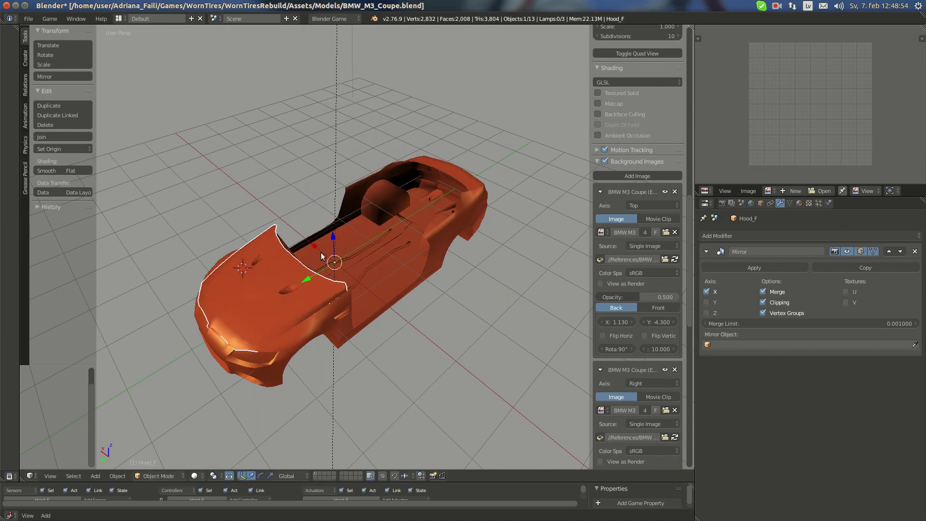
pyautogui.moveTo(321, 253); pyautogui.dragTo(343, 224, button='middle')
pyautogui.press('g')
pyautogui.rightClick(276, 176)
pyautogui.scroll(3, 326, 265)
pyautogui.moveTo(327, 268); pyautogui.dragTo(357, 245, button='middle')
pyautogui.press('g')
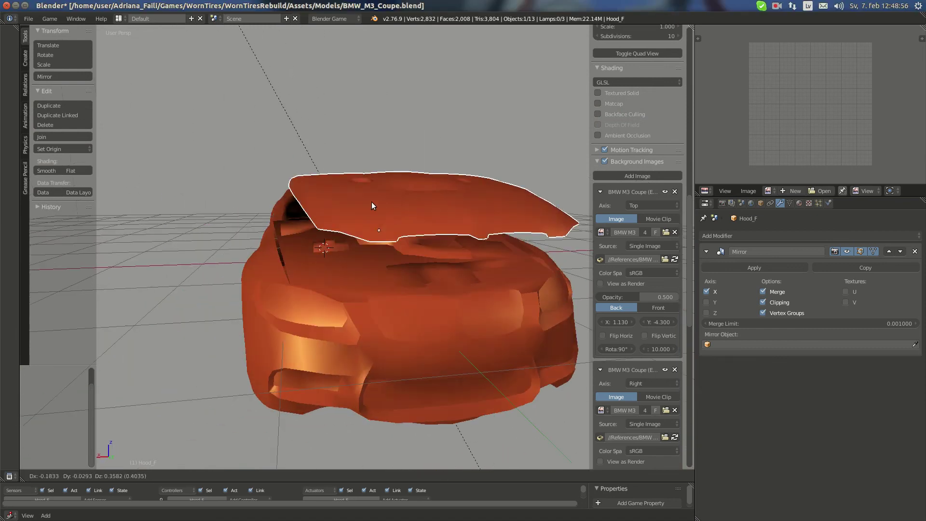
pyautogui.rightClick(348, 194)
pyautogui.moveTo(449, 229); pyautogui.dragTo(478, 259, button='middle')
pyautogui.press('g')
pyautogui.rightClick(270, 220)
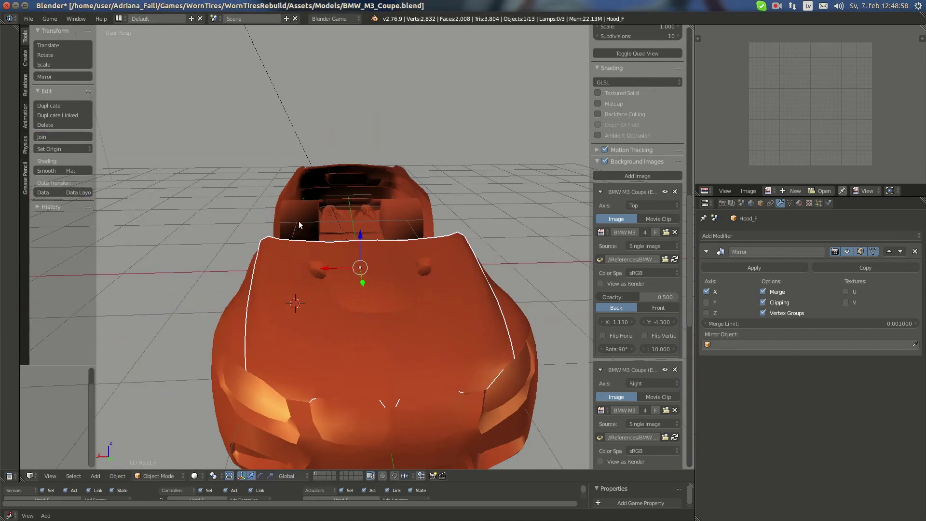
# Temporarily move the hood aside again to examine the engine bay from above and from the side, cancelling each move.
pyautogui.moveTo(299, 221); pyautogui.dragTo(219, 280, button='middle')
pyautogui.scroll(2, 256, 300)
pyautogui.press('g')
pyautogui.rightClick(236, 216)
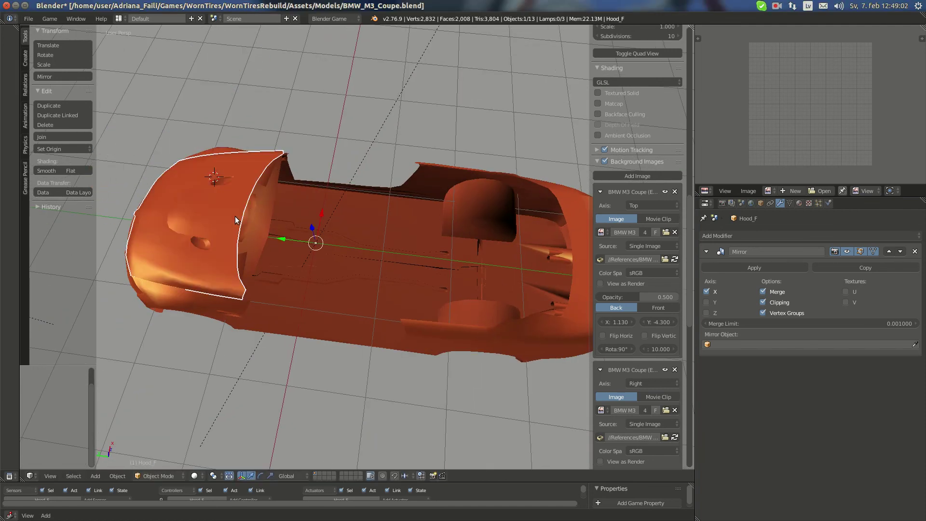
pyautogui.press('g')
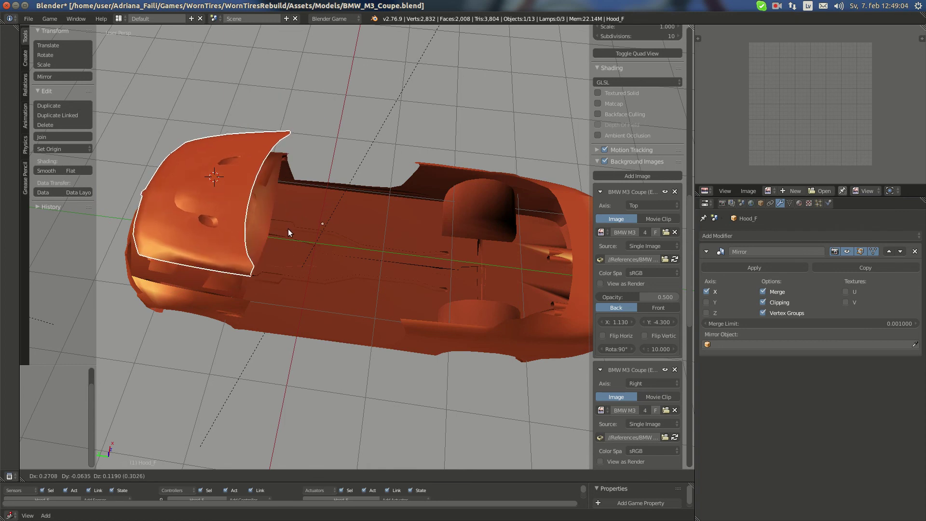
pyautogui.rightClick(283, 246)
pyautogui.moveTo(278, 263); pyautogui.dragTo(355, 195, button='middle')
pyautogui.press('g')
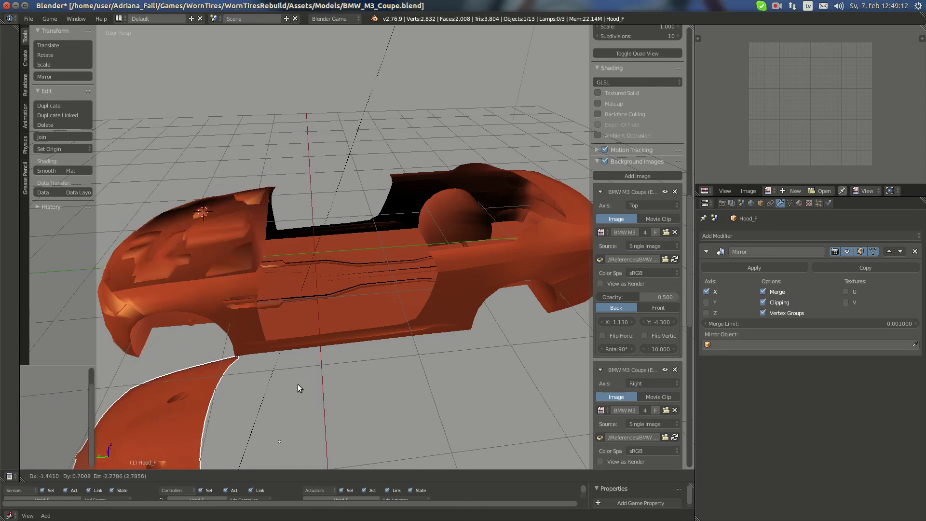
pyautogui.rightClick(324, 304)
# Examine the assembled car body from the rear and from both sides.
pyautogui.scroll(-5, 323, 305)
pyautogui.moveTo(354, 273); pyautogui.dragTo(305, 281, button='middle')
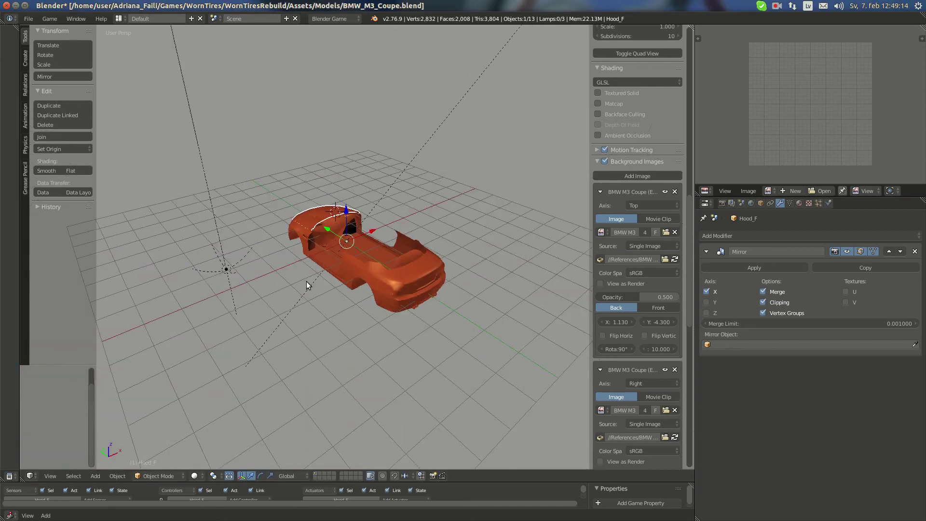
pyautogui.scroll(4, 308, 283)
pyautogui.moveTo(362, 291); pyautogui.dragTo(329, 287, button='middle')
pyautogui.scroll(2, 318, 290)
pyautogui.moveTo(217, 313); pyautogui.dragTo(448, 292, button='middle')
pyautogui.scroll(-5, 367, 291)
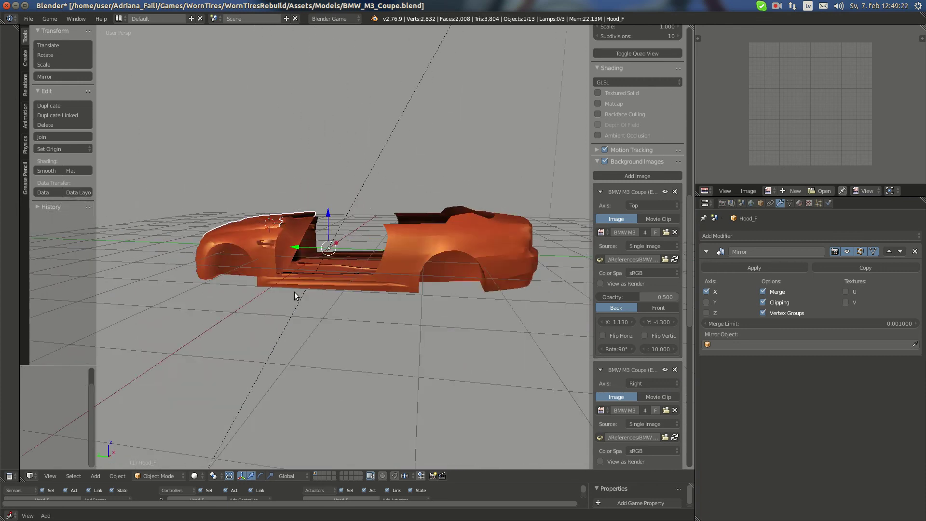
pyautogui.scroll(-4, 294, 291)
pyautogui.moveTo(294, 291); pyautogui.dragTo(528, 279, button='middle')
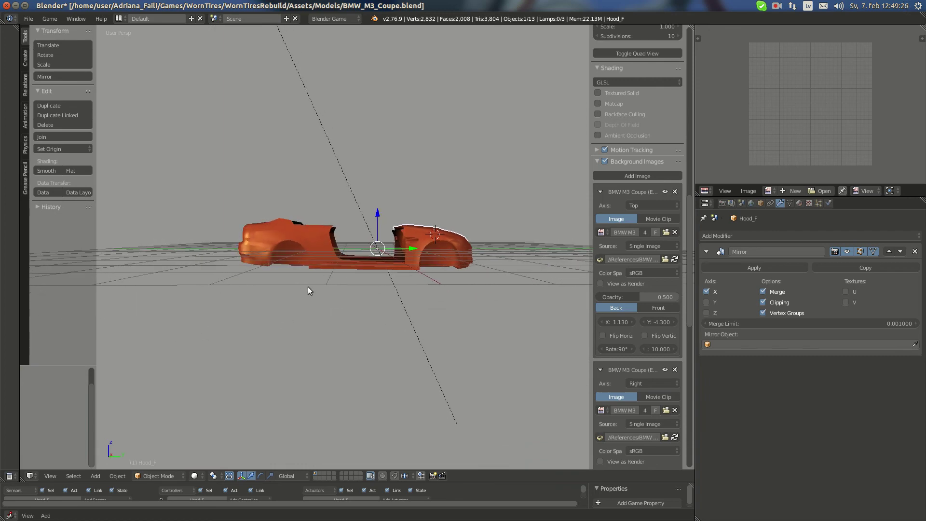
# Snap the 3D cursor to the scene's center.
pyautogui.moveTo(308, 288); pyautogui.dragTo(397, 307, button='middle')
pyautogui.hotkey('shift', 's')
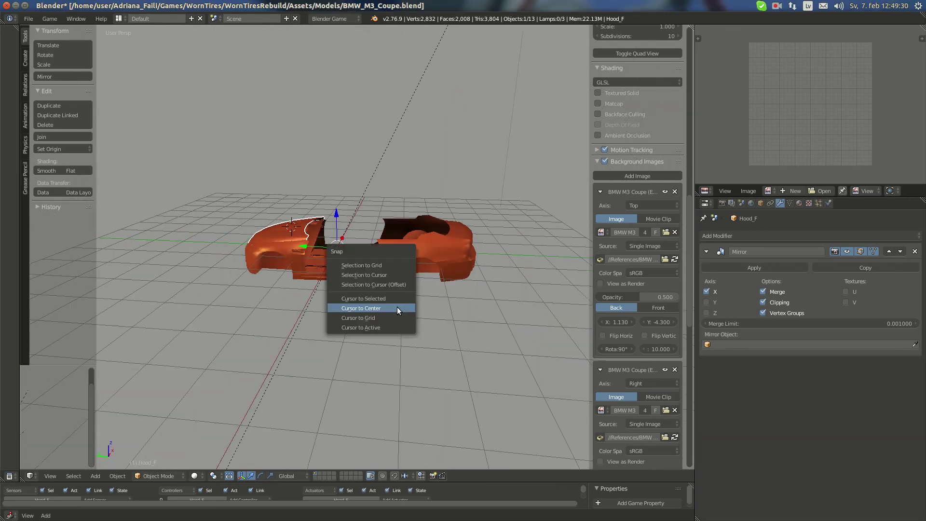
pyautogui.click(397, 309)
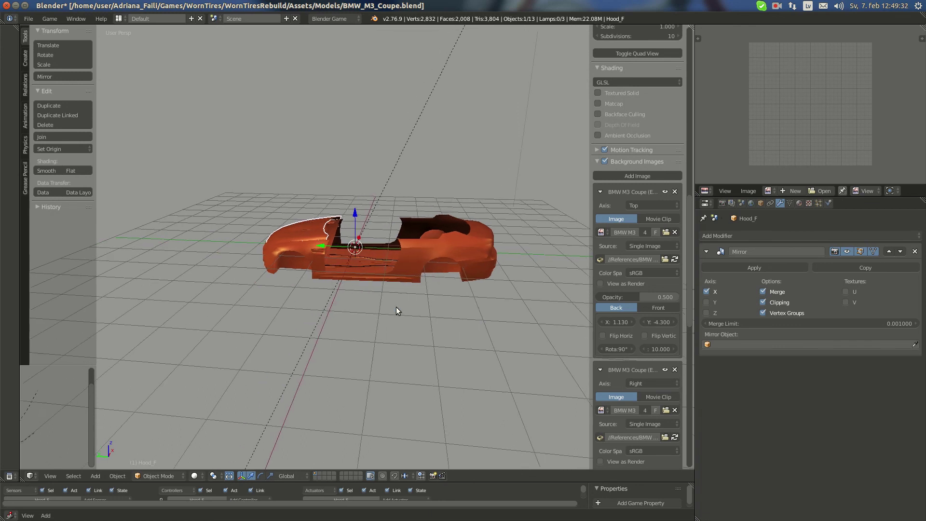
# Select the Bottom panel and the PerformanceParts object to check where they meet under the car, and clear the selection.
pyautogui.scroll(5, 356, 275)
pyautogui.rightClick(408, 295)
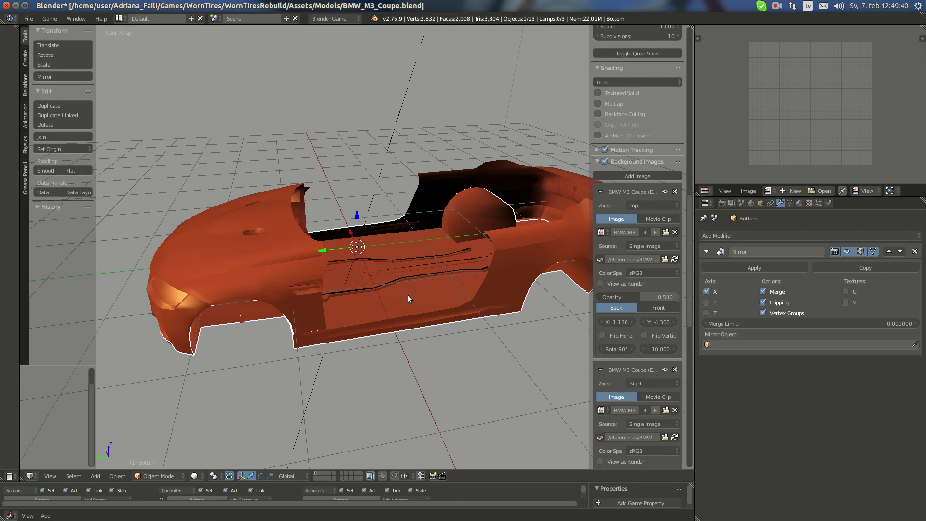
pyautogui.moveTo(407, 295); pyautogui.dragTo(346, 274, button='middle')
pyautogui.scroll(-2, 394, 246)
pyautogui.scroll(5, 346, 273)
pyautogui.rightClick(345, 283)
pyautogui.scroll(-2, 400, 267)
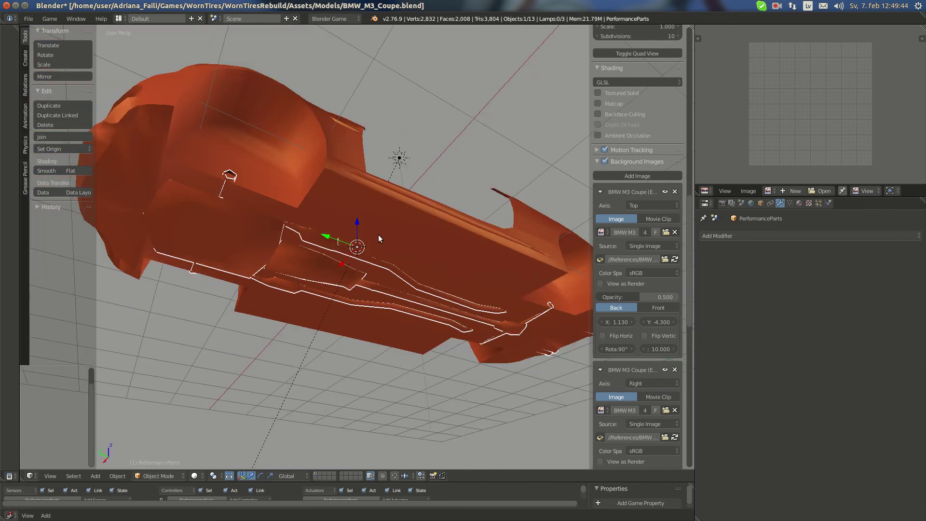
pyautogui.keyDown('shift'); pyautogui.rightClick(377, 233); pyautogui.keyUp('shift')
pyautogui.moveTo(372, 224); pyautogui.dragTo(366, 273, button='middle')
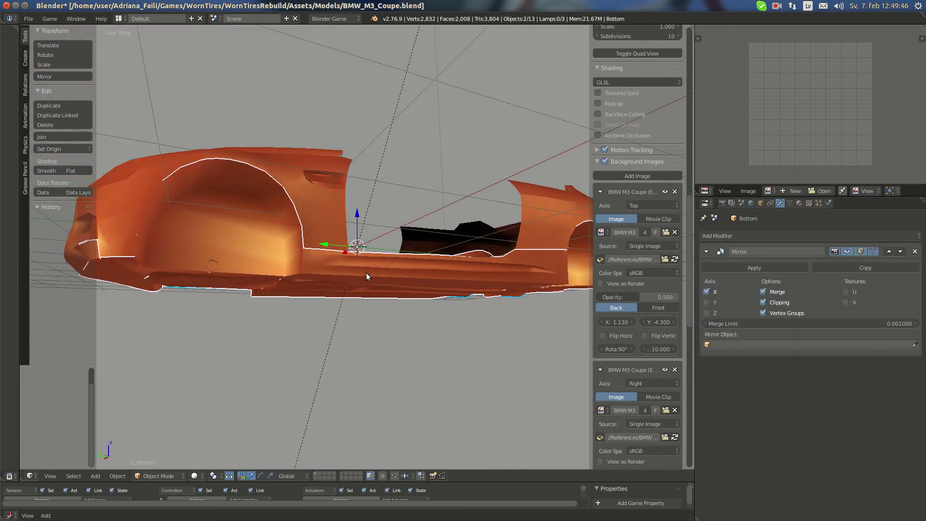
pyautogui.press('a')
# Examine the car's underside, front end and open door area from several angles.
pyautogui.moveTo(377, 307); pyautogui.dragTo(380, 181, button='middle')
pyautogui.scroll(2, 280, 181)
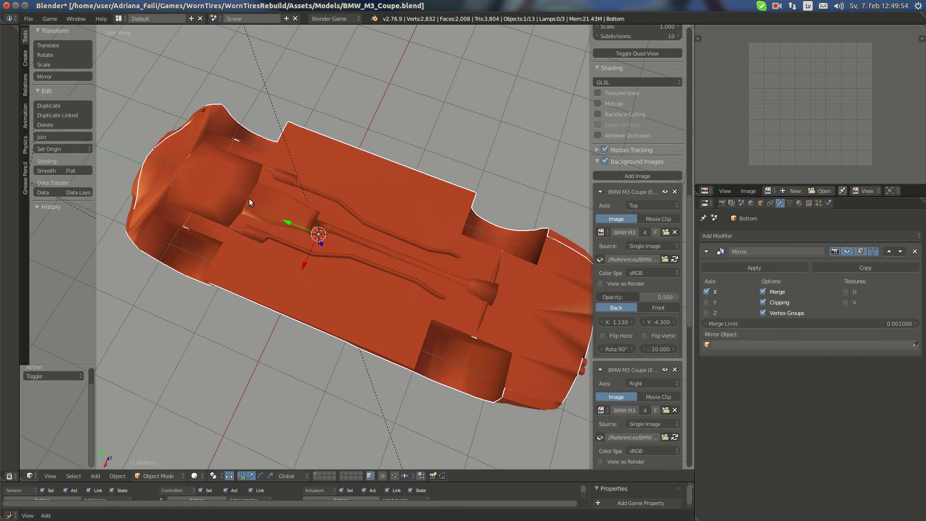
pyautogui.moveTo(204, 201); pyautogui.dragTo(323, 178, button='middle')
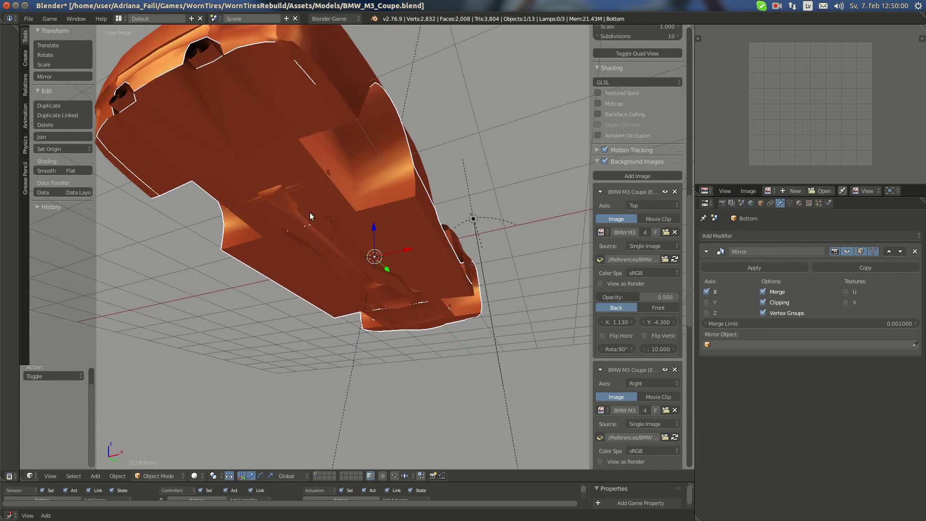
pyautogui.moveTo(299, 216); pyautogui.dragTo(422, 288, button='middle')
pyautogui.scroll(5, 422, 288)
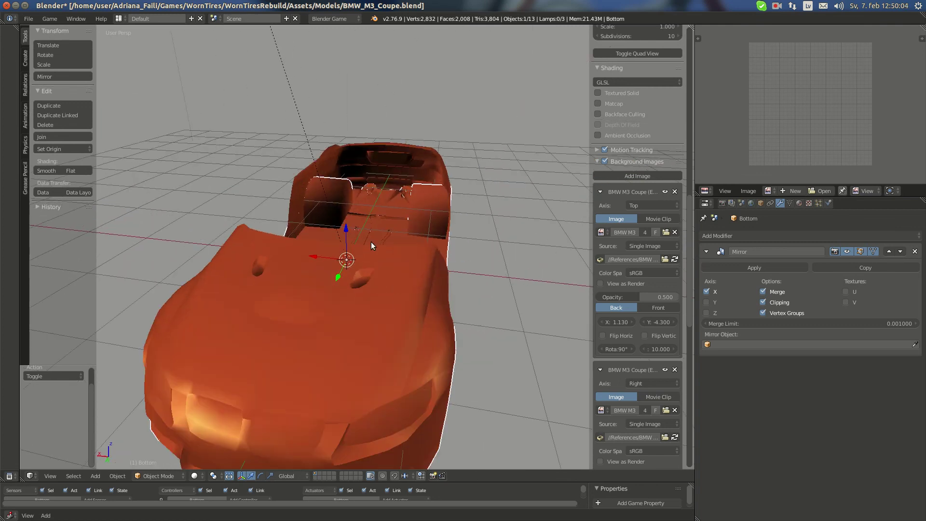
pyautogui.scroll(-5, 328, 182)
pyautogui.moveTo(304, 180); pyautogui.dragTo(397, 178, button='middle')
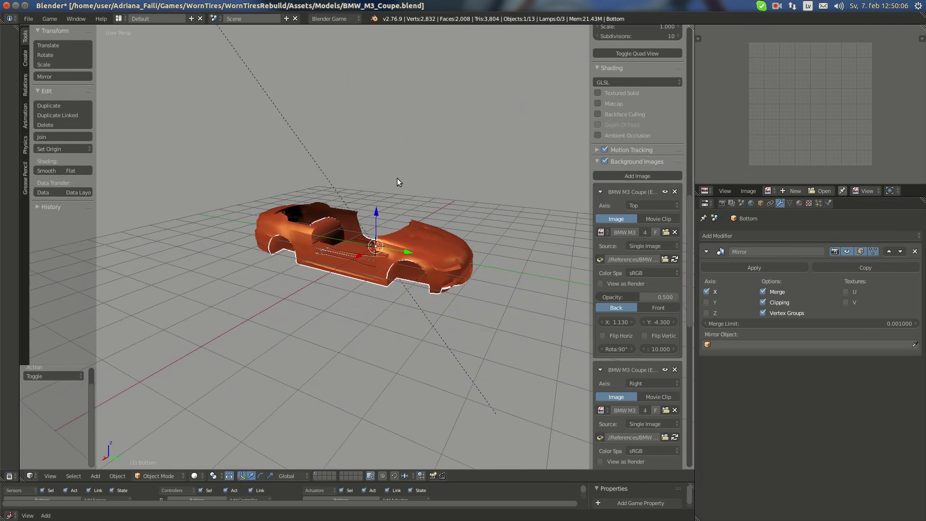
pyautogui.moveTo(400, 228); pyautogui.dragTo(390, 250, button='middle')
pyautogui.scroll(4, 388, 252)
pyautogui.moveTo(311, 254); pyautogui.dragTo(381, 227, button='middle')
pyautogui.scroll(-3, 361, 233)
pyautogui.scroll(3, 412, 201)
pyautogui.scroll(-4, 453, 197)
pyautogui.scroll(4, 396, 244)
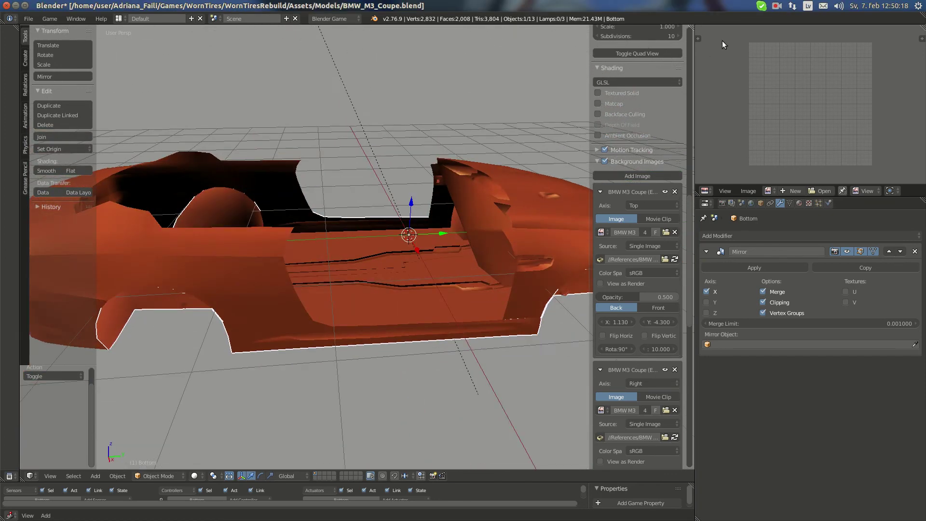